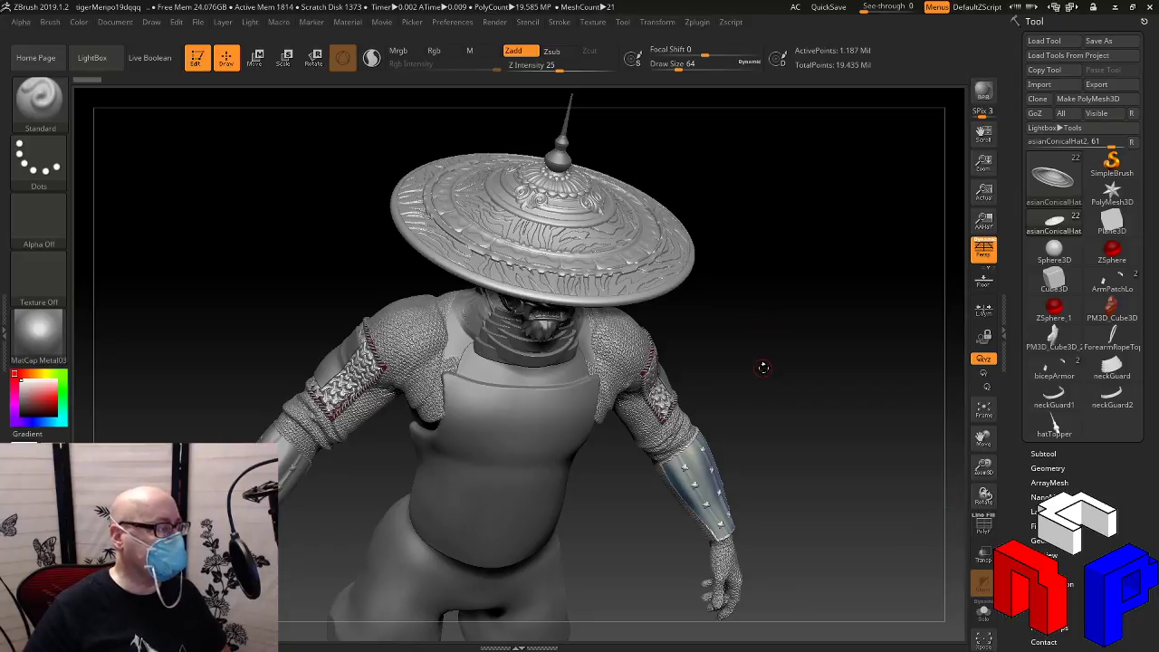
Inspect the character's conical hat, face mask, neck guard and arm armour from the front, above and side
{"action": "left_click_drag", "start_coordinate": [764, 365], "coordinate": [778, 391], "text": "shift"}
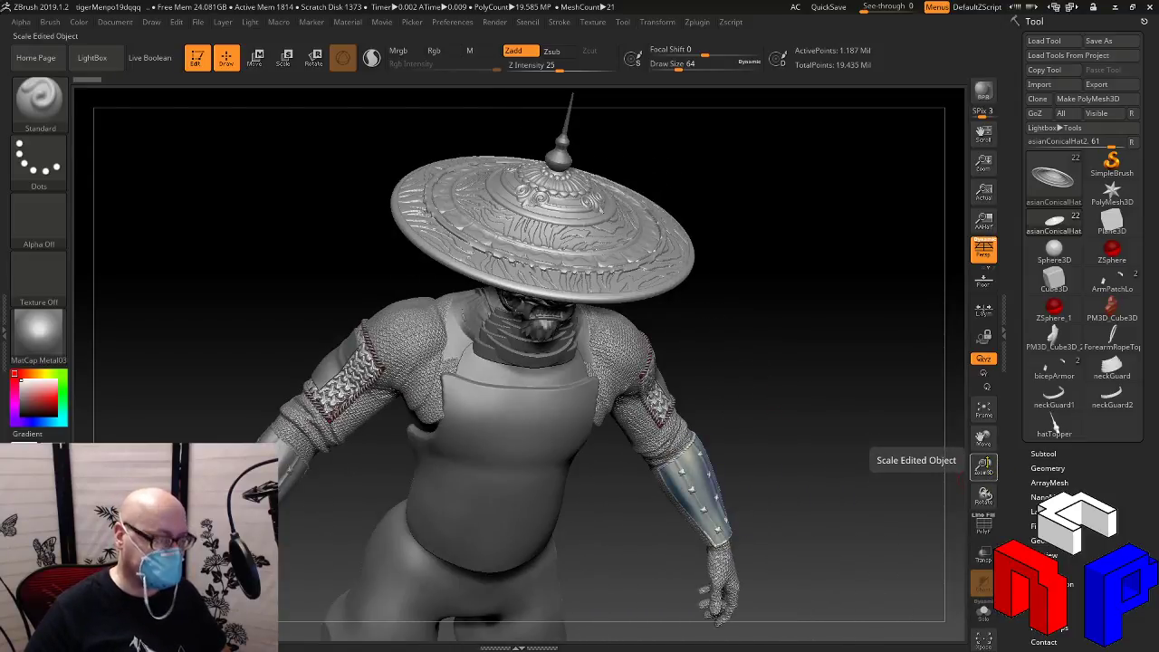
{"action": "mouse_move", "coordinate": [984, 467]}
{"action": "left_mouse_down"}
{"action": "mouse_move", "coordinate": [797, 422]}
{"action": "mouse_move", "coordinate": [978, 469]}
{"action": "left_mouse_up"}
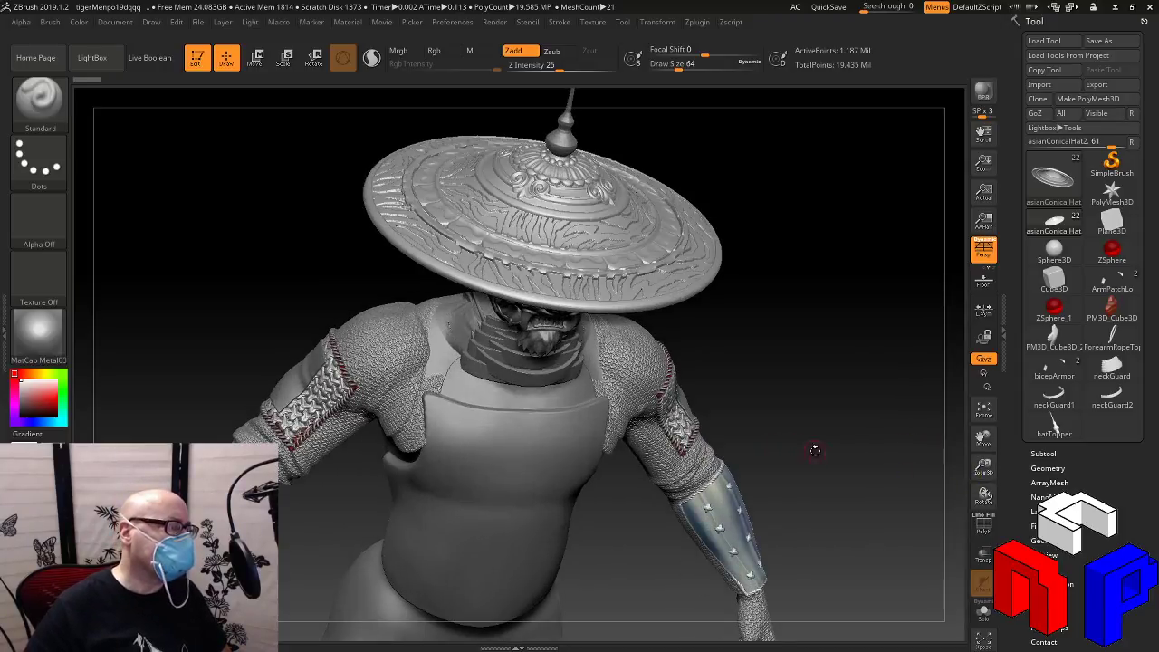
{"action": "left_click_drag", "start_coordinate": [841, 463], "coordinate": [821, 428]}
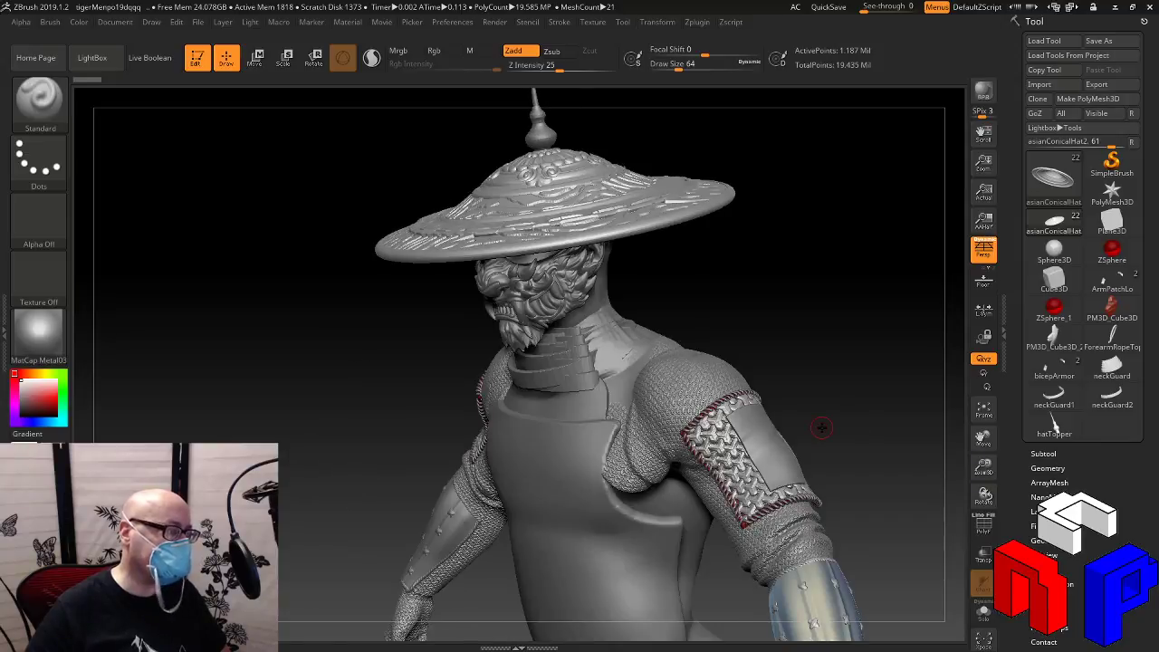
{"action": "left_click_drag", "start_coordinate": [834, 360], "coordinate": [856, 368]}
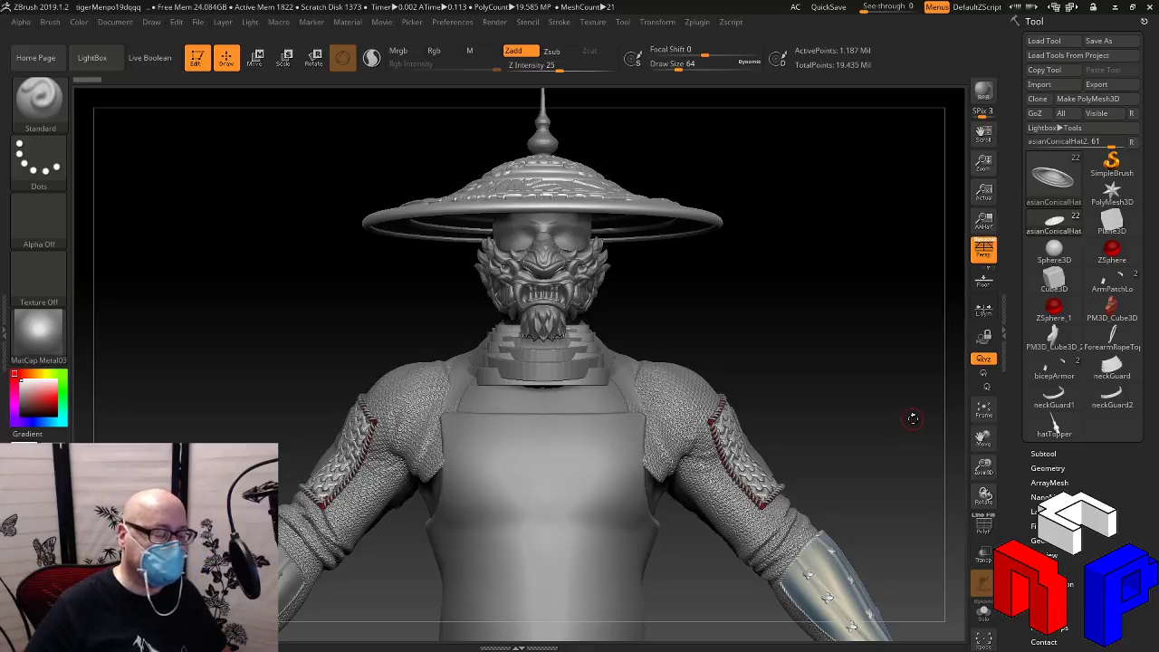
{"action": "left_click_drag", "start_coordinate": [906, 414], "coordinate": [882, 439]}
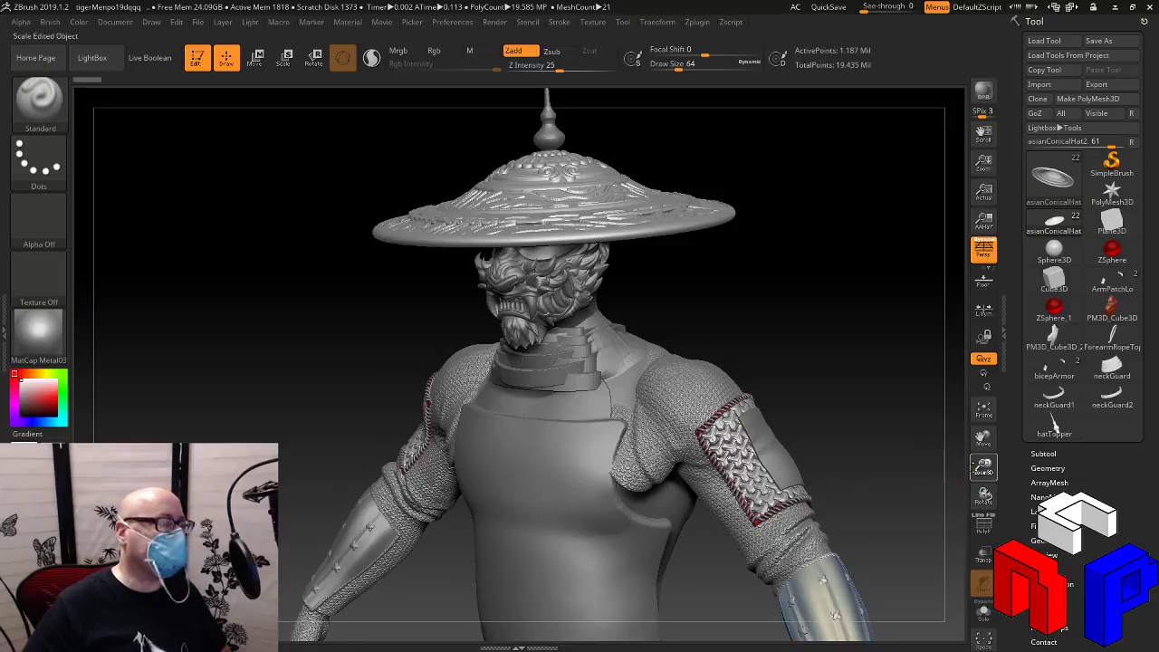
{"action": "left_click_drag", "start_coordinate": [983, 467], "coordinate": [951, 458]}
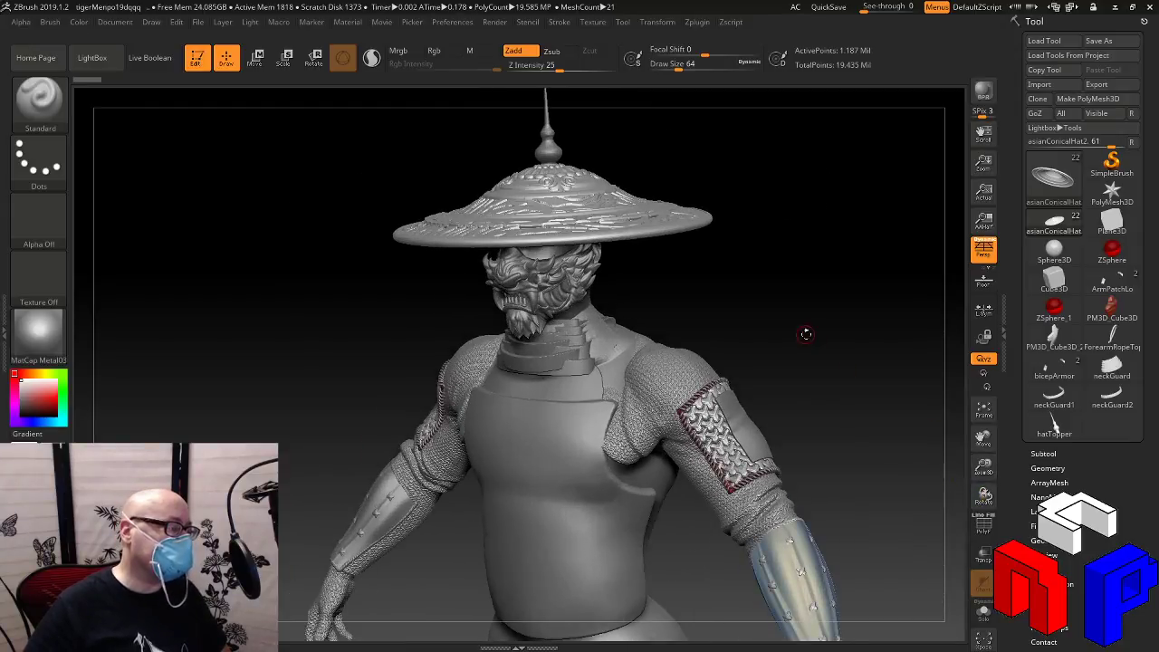
{"action": "left_click_drag", "start_coordinate": [803, 332], "coordinate": [797, 363]}
Look through the SamuraiKit insert brushes: both plate sets, the rivets, and the threads with their knot and rope meshes
{"action": "left_click", "coordinate": [18, 99]}
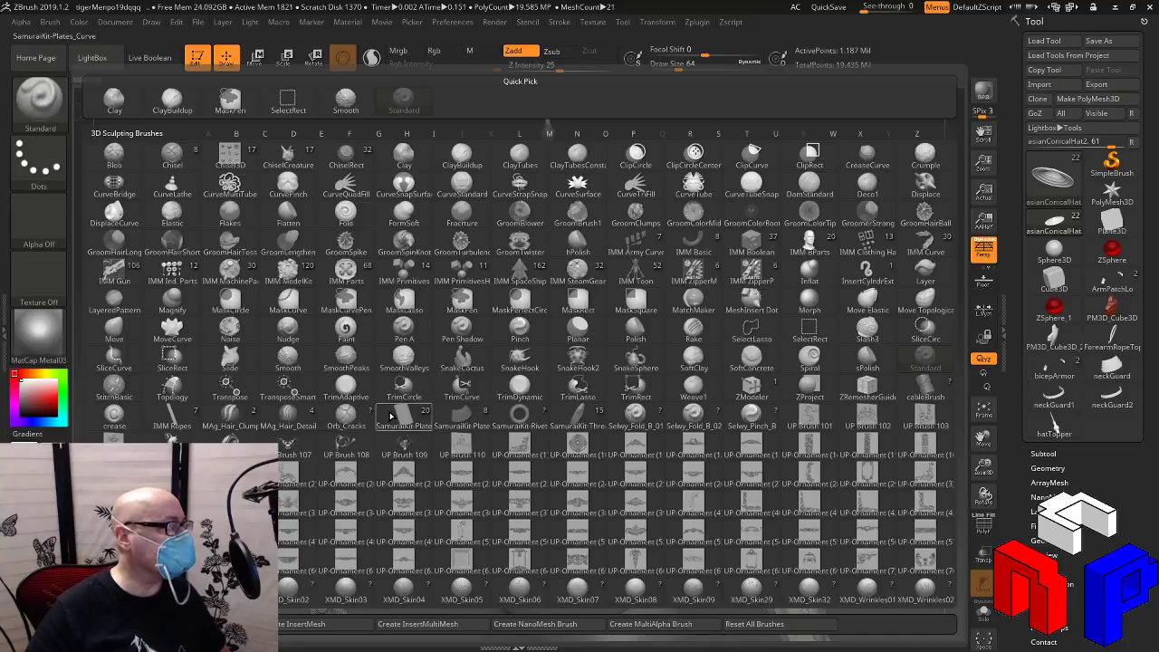
{"action": "left_click", "coordinate": [404, 419]}
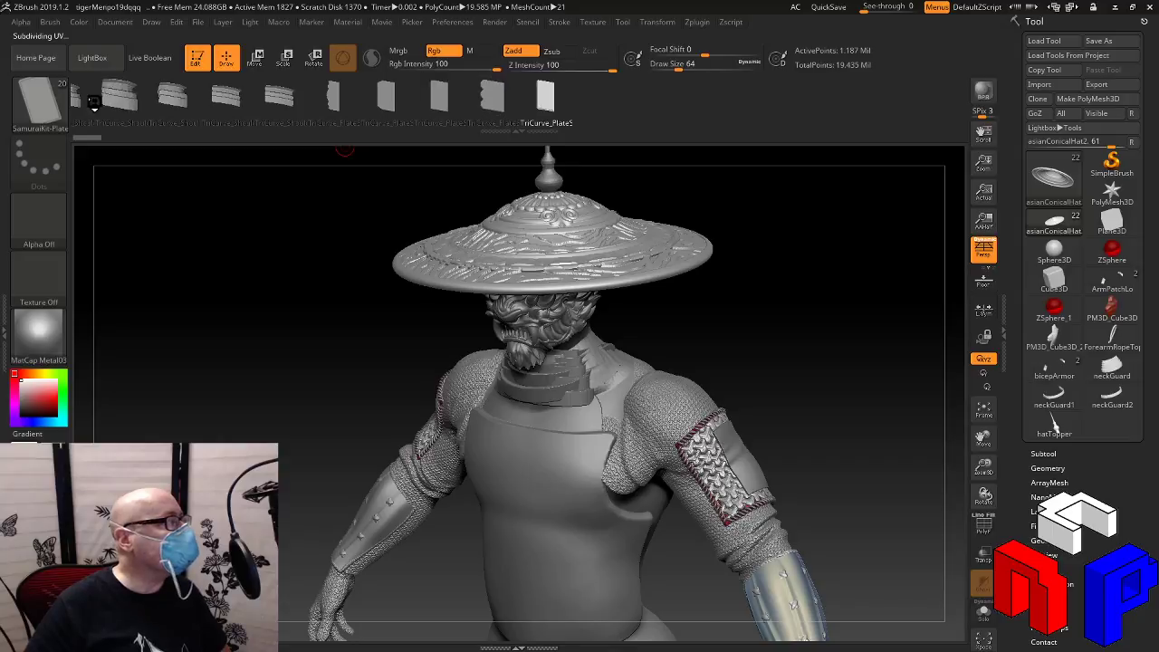
{"action": "left_click", "coordinate": [41, 101]}
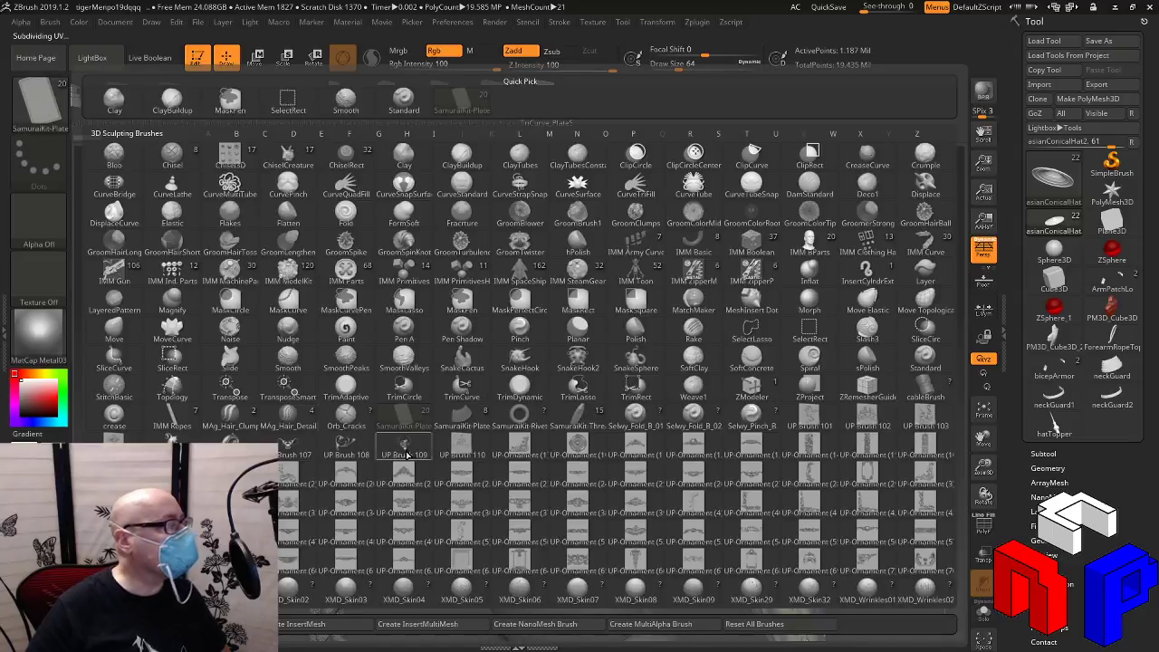
{"action": "left_click", "coordinate": [468, 433]}
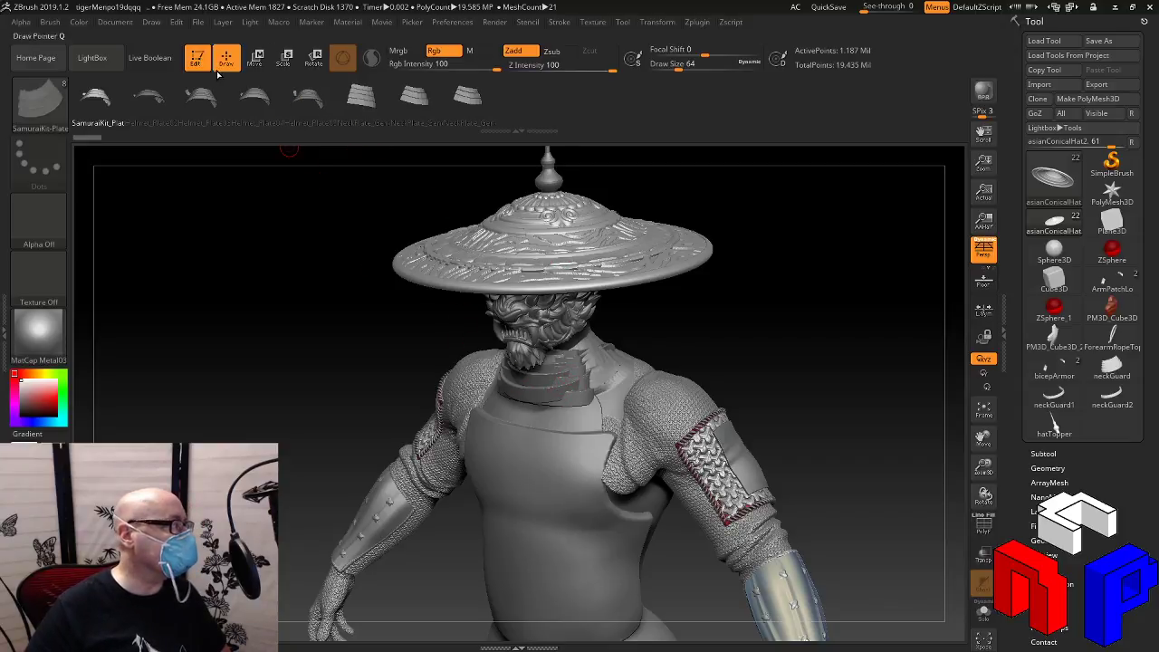
{"action": "left_click", "coordinate": [37, 98]}
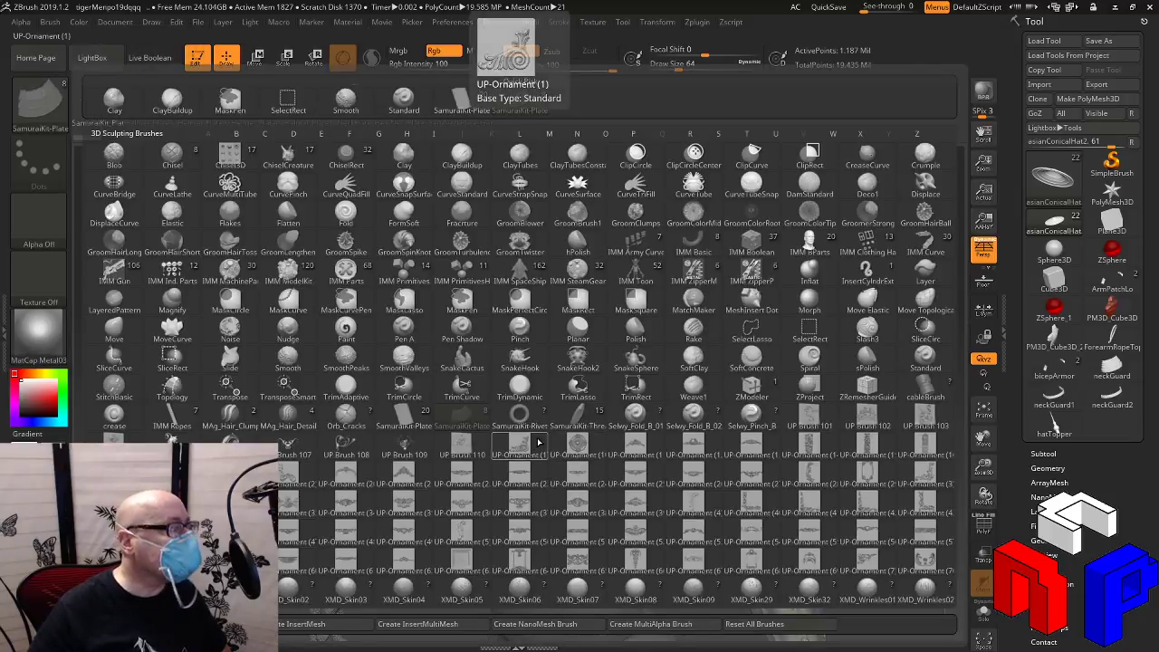
{"action": "left_click", "coordinate": [519, 417]}
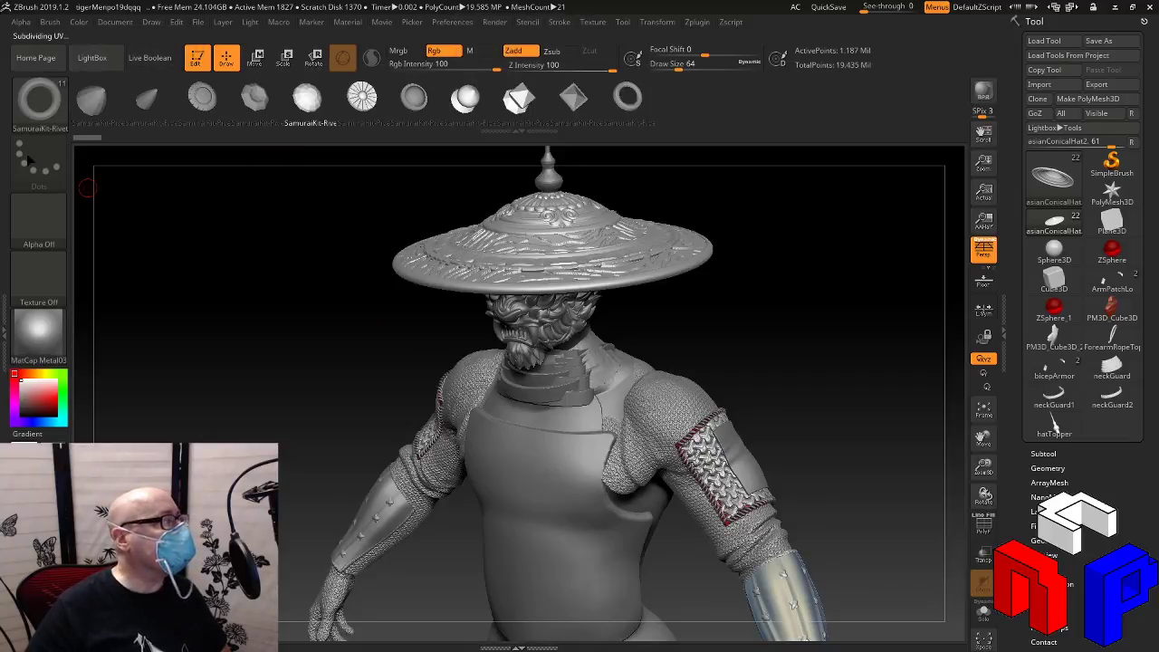
{"action": "left_click", "coordinate": [36, 97]}
{"action": "left_click", "coordinate": [603, 415]}
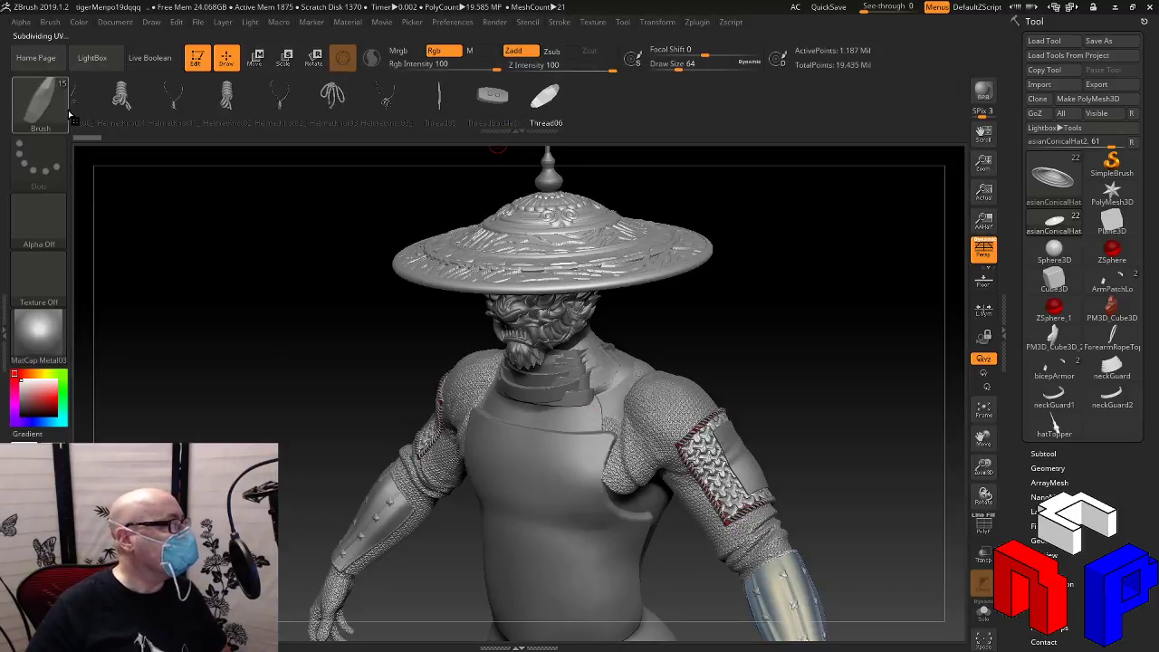
{"action": "left_click_drag", "start_coordinate": [111, 122], "coordinate": [16, 129]}
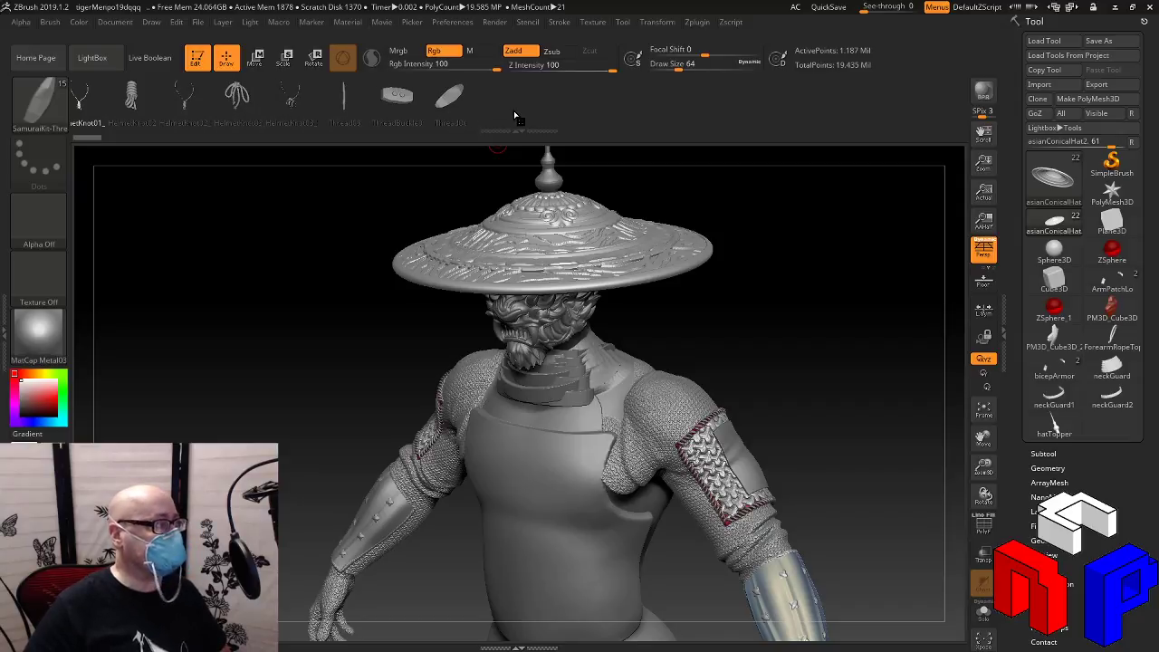
{"action": "left_click_drag", "start_coordinate": [514, 116], "coordinate": [162, 128]}
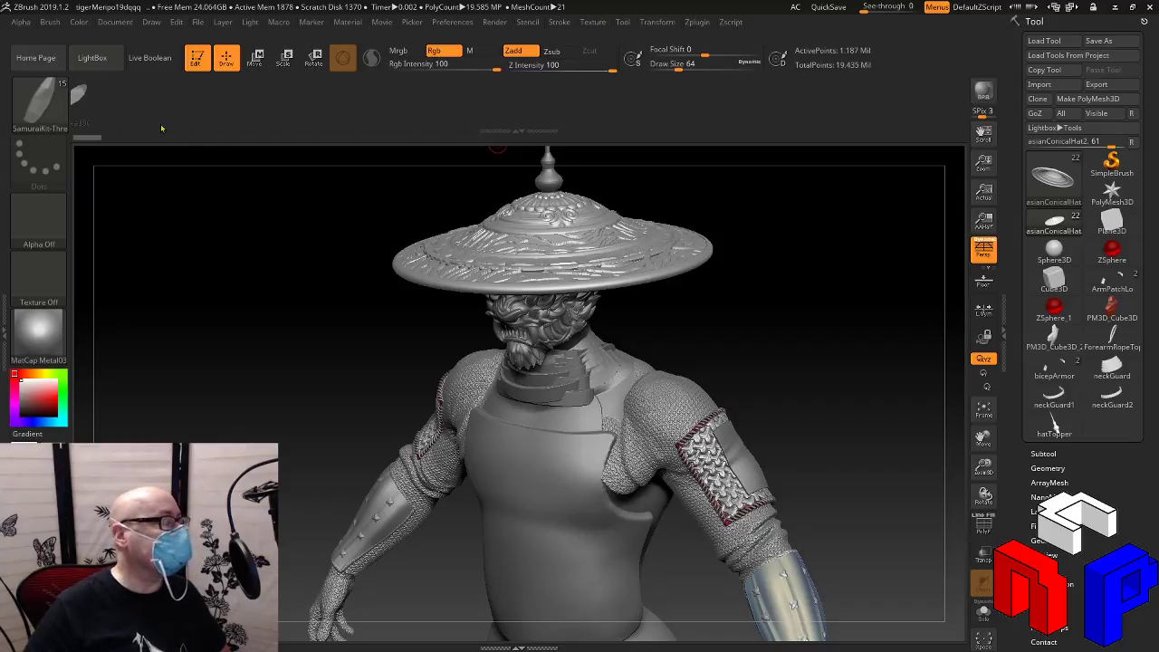
Examine the conical hat's ornaments, wood-grain surface, trim rings and spiked topper from above and from the front
{"action": "left_click_drag", "start_coordinate": [916, 317], "coordinate": [827, 347]}
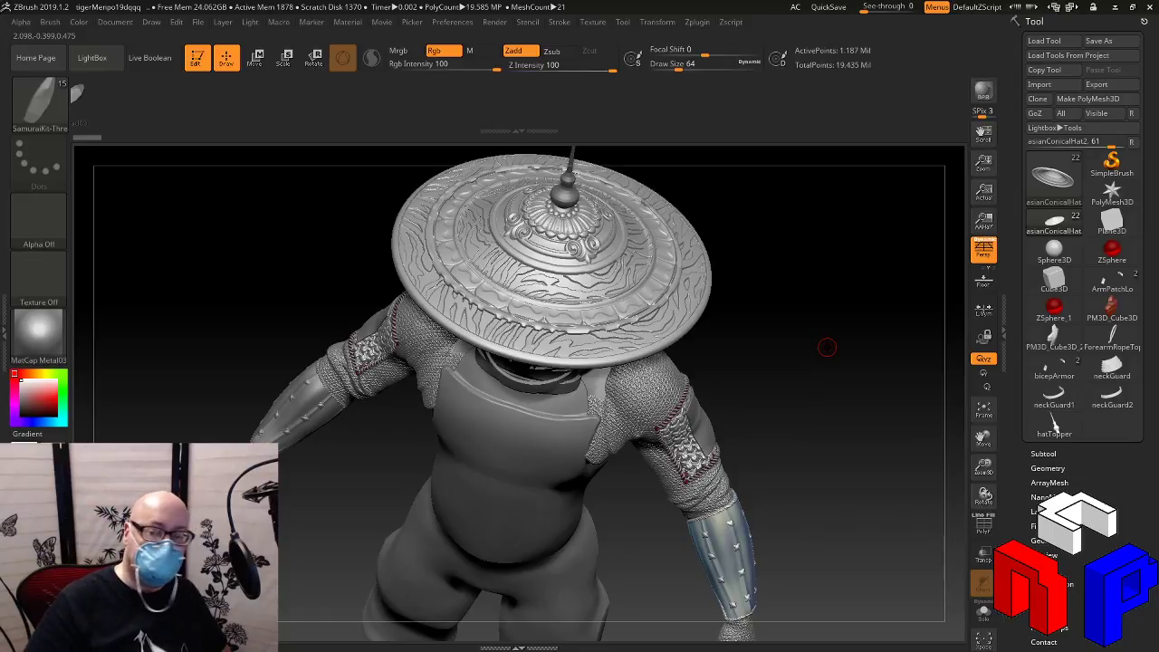
{"action": "mouse_move", "coordinate": [1112, 370]}
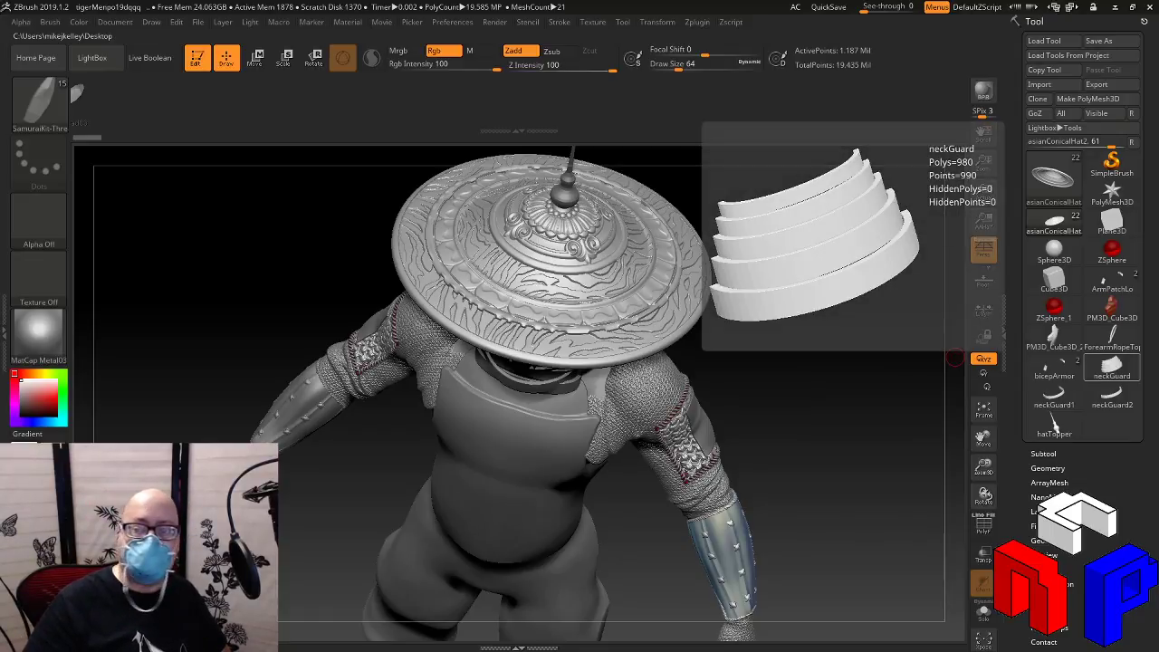
{"action": "left_click_drag", "start_coordinate": [771, 388], "coordinate": [758, 368]}
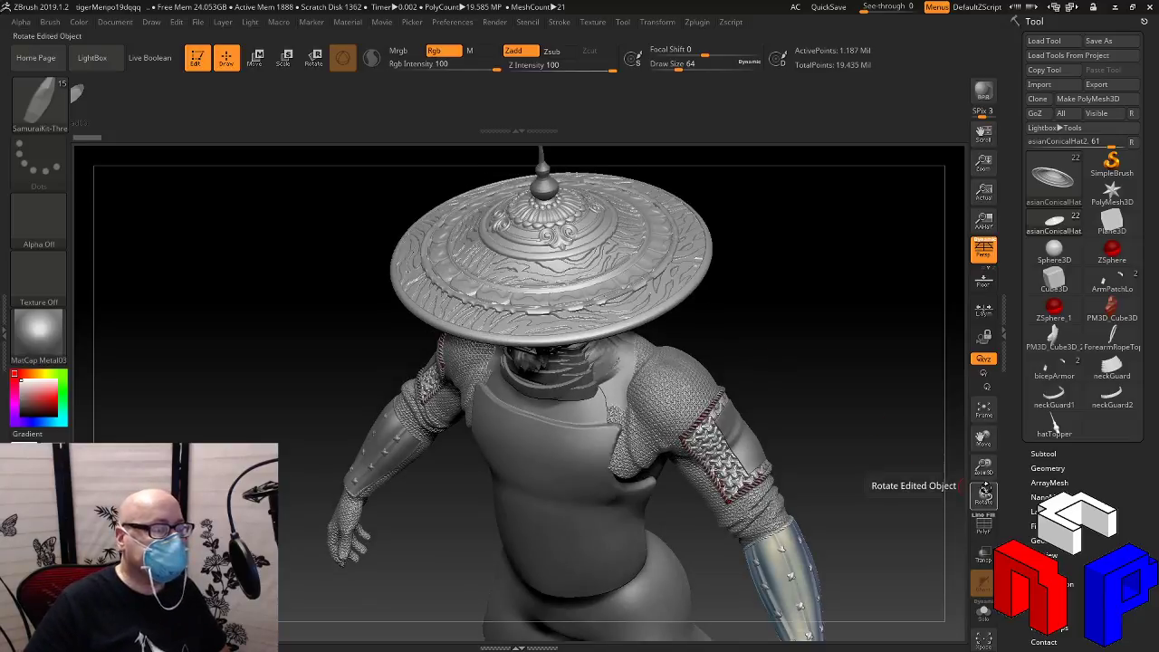
{"action": "left_click_drag", "start_coordinate": [984, 466], "coordinate": [978, 489]}
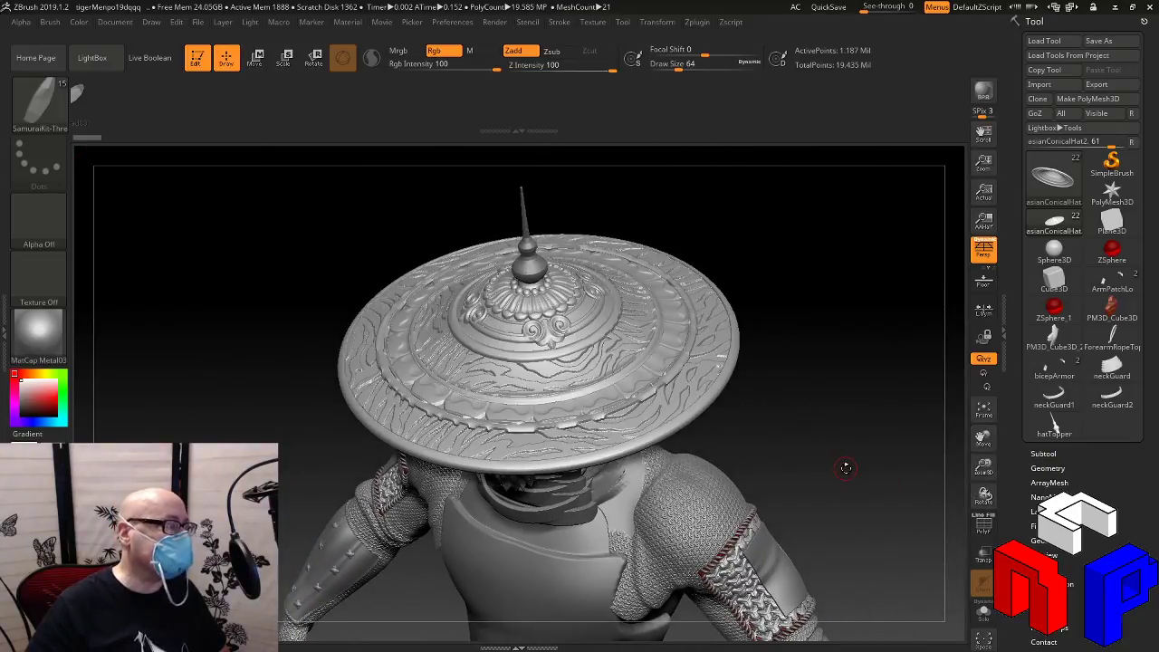
{"action": "left_click_drag", "start_coordinate": [845, 467], "coordinate": [843, 479]}
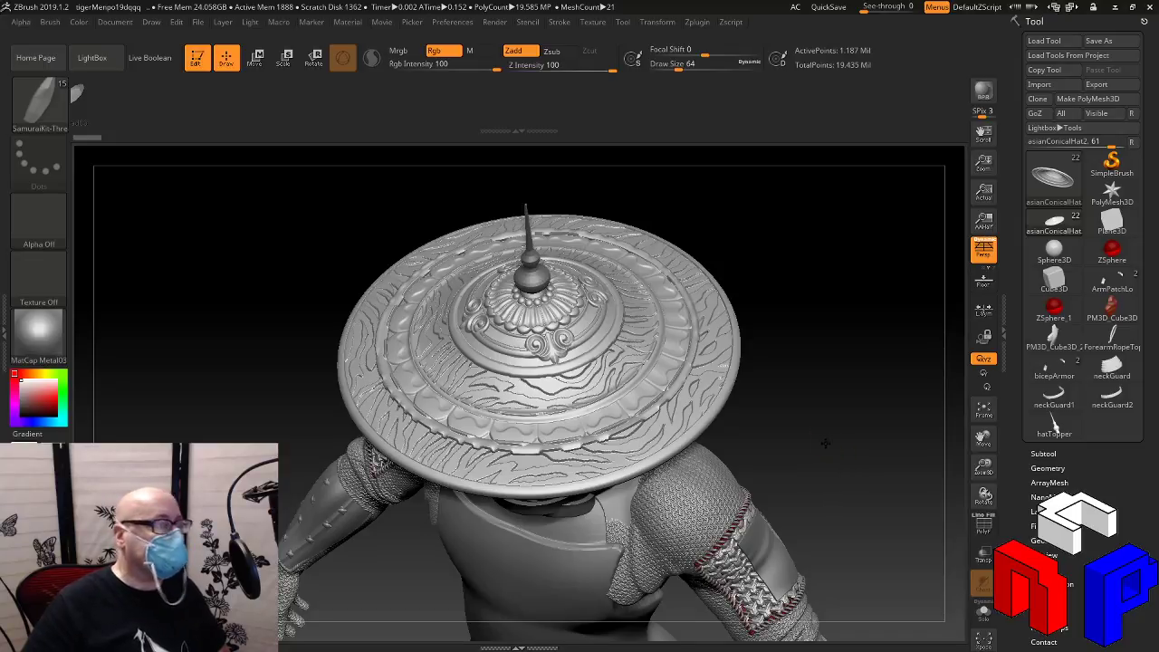
{"action": "left_click_drag", "start_coordinate": [824, 443], "coordinate": [834, 455]}
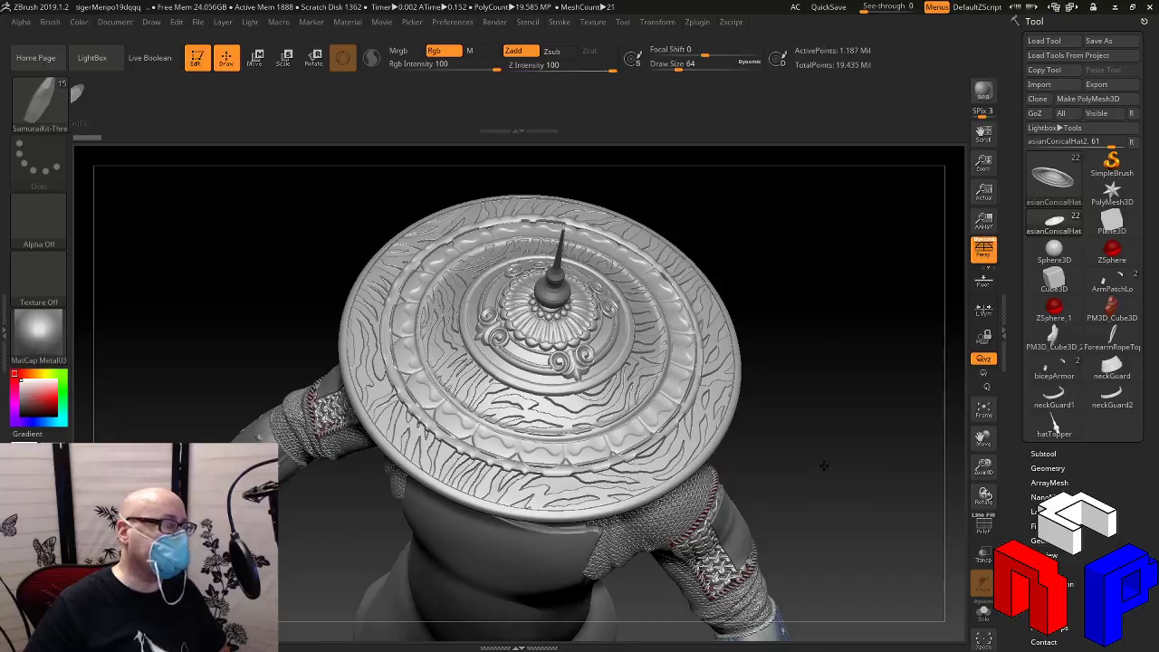
{"action": "left_click_drag", "start_coordinate": [824, 465], "coordinate": [821, 441]}
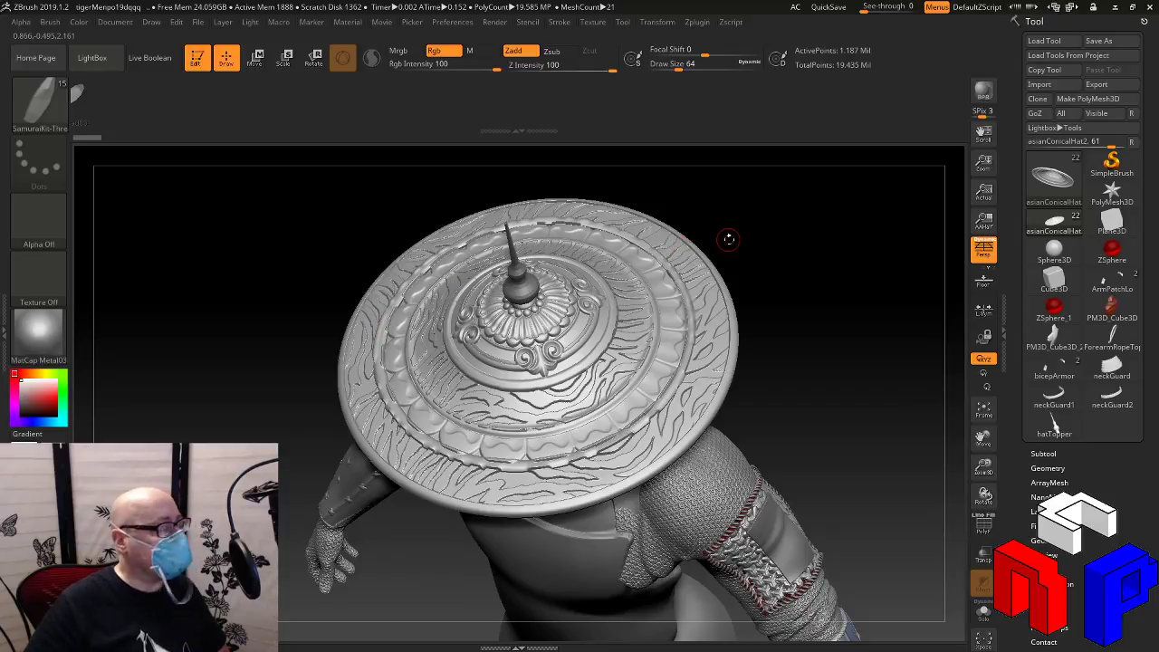
{"action": "mouse_move", "coordinate": [771, 267]}
{"action": "left_mouse_down"}
{"action": "mouse_move", "coordinate": [800, 353]}
{"action": "mouse_move", "coordinate": [831, 360]}
{"action": "left_mouse_up"}
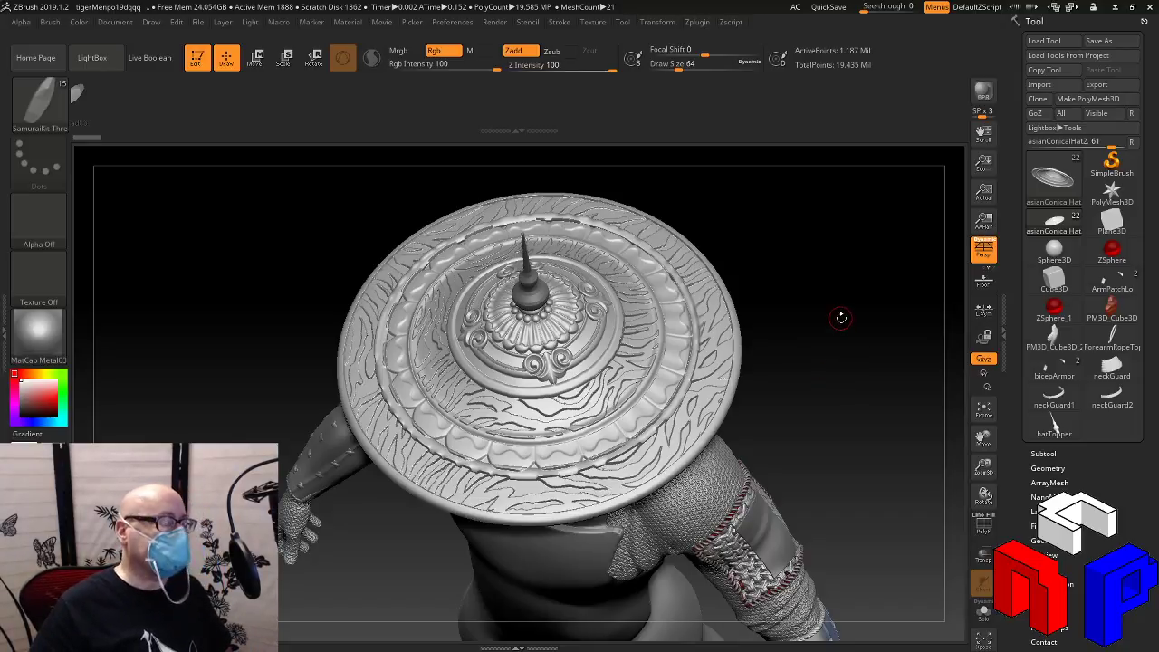
{"action": "mouse_move", "coordinate": [862, 302]}
{"action": "left_mouse_down"}
{"action": "mouse_move", "coordinate": [848, 306]}
{"action": "mouse_move", "coordinate": [867, 303]}
{"action": "left_mouse_up"}
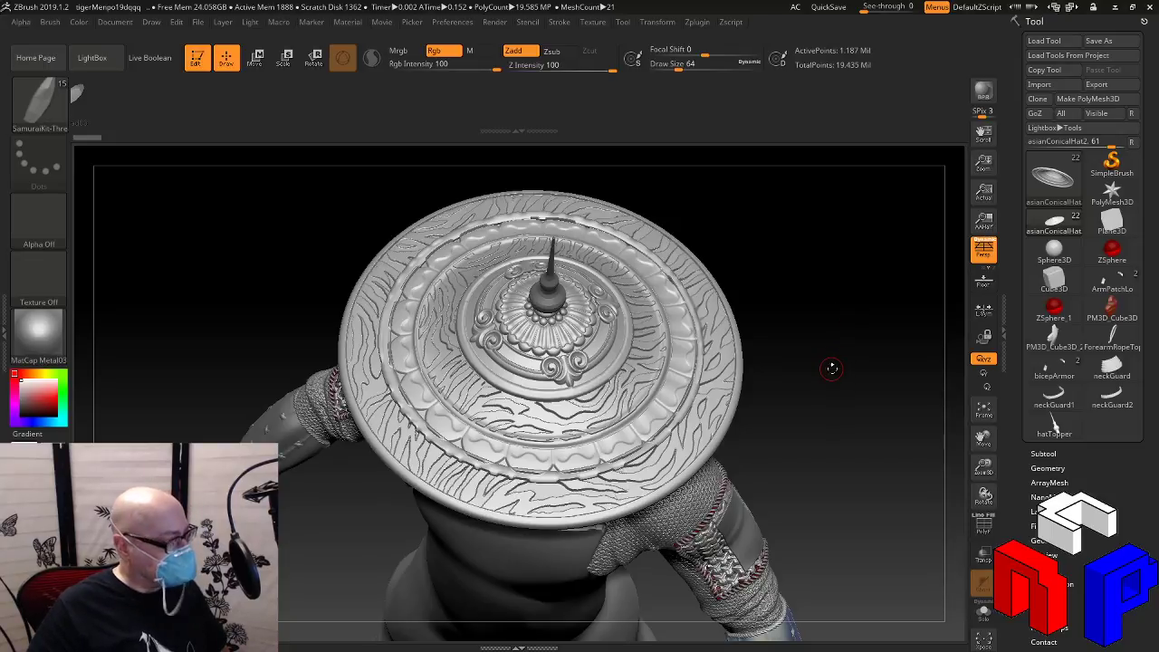
{"action": "left_click_drag", "start_coordinate": [846, 371], "coordinate": [821, 348]}
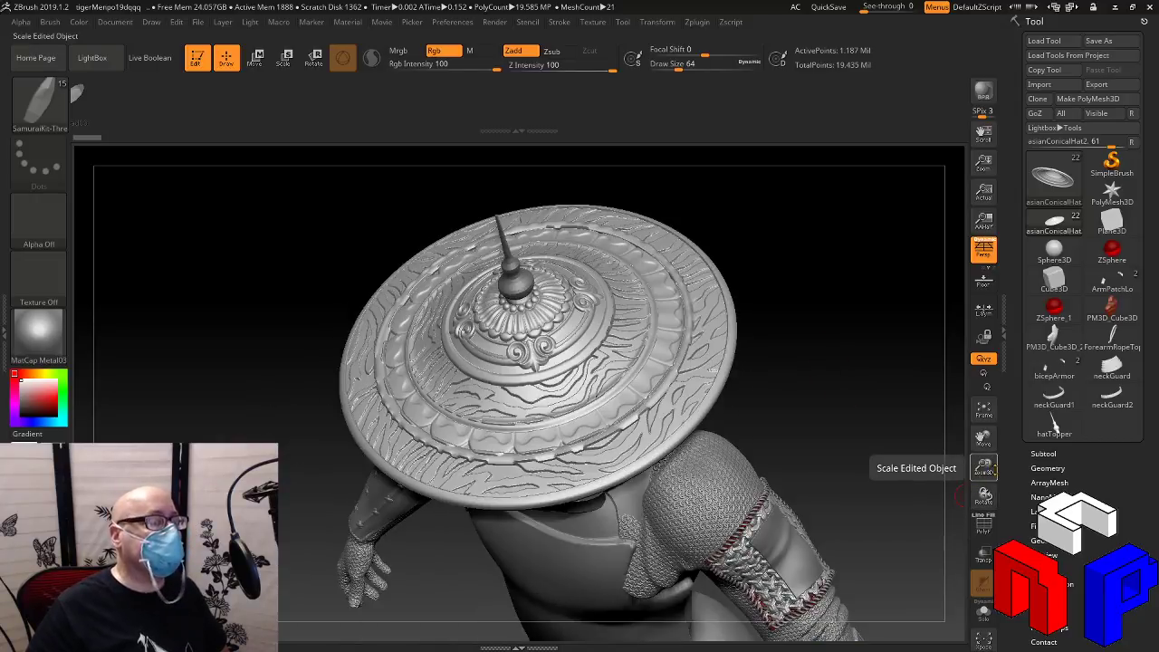
{"action": "left_click_drag", "start_coordinate": [985, 467], "coordinate": [1018, 476]}
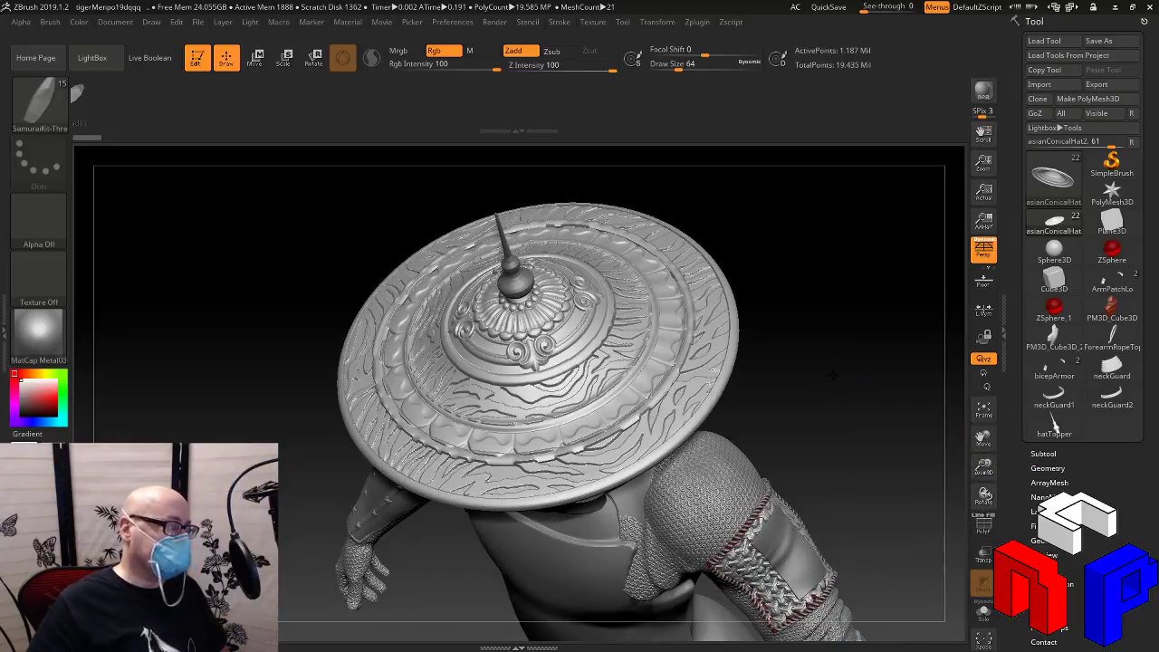
{"action": "mouse_move", "coordinate": [833, 374]}
{"action": "left_mouse_down"}
{"action": "mouse_move", "coordinate": [846, 373]}
{"action": "mouse_move", "coordinate": [838, 388]}
{"action": "left_mouse_up"}
{"action": "left_click_drag", "start_coordinate": [860, 471], "coordinate": [870, 473]}
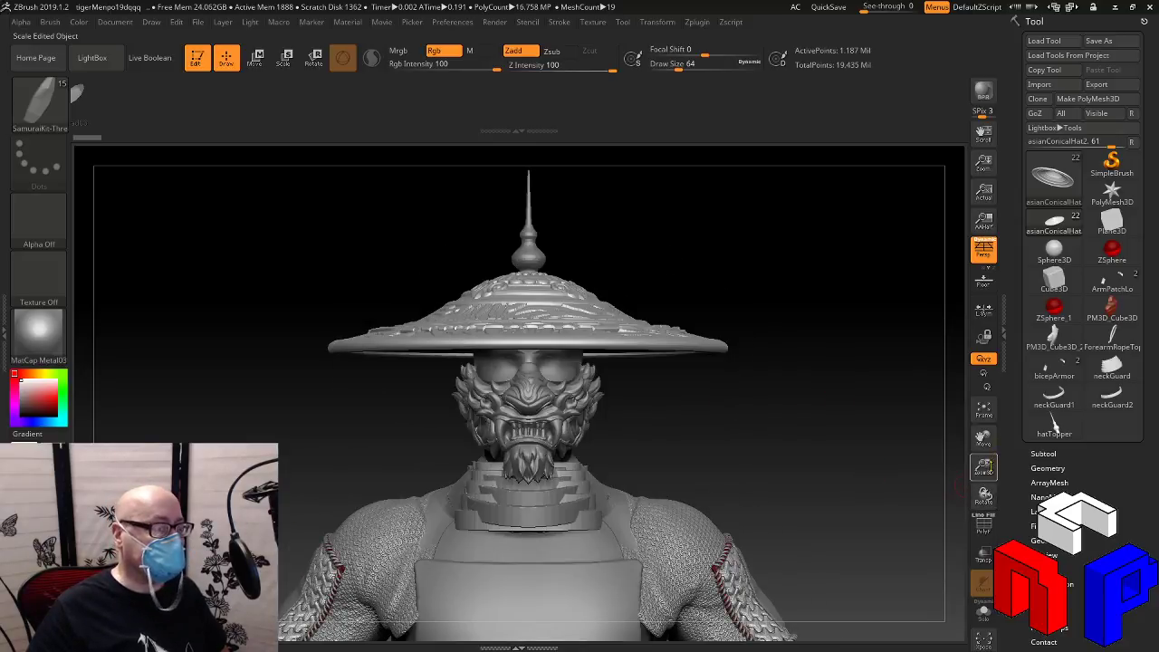
Review the full figure from hat to feet, comparing the detailed hat and arm armour with the plain torso and legs
{"action": "left_click_drag", "start_coordinate": [985, 465], "coordinate": [970, 372]}
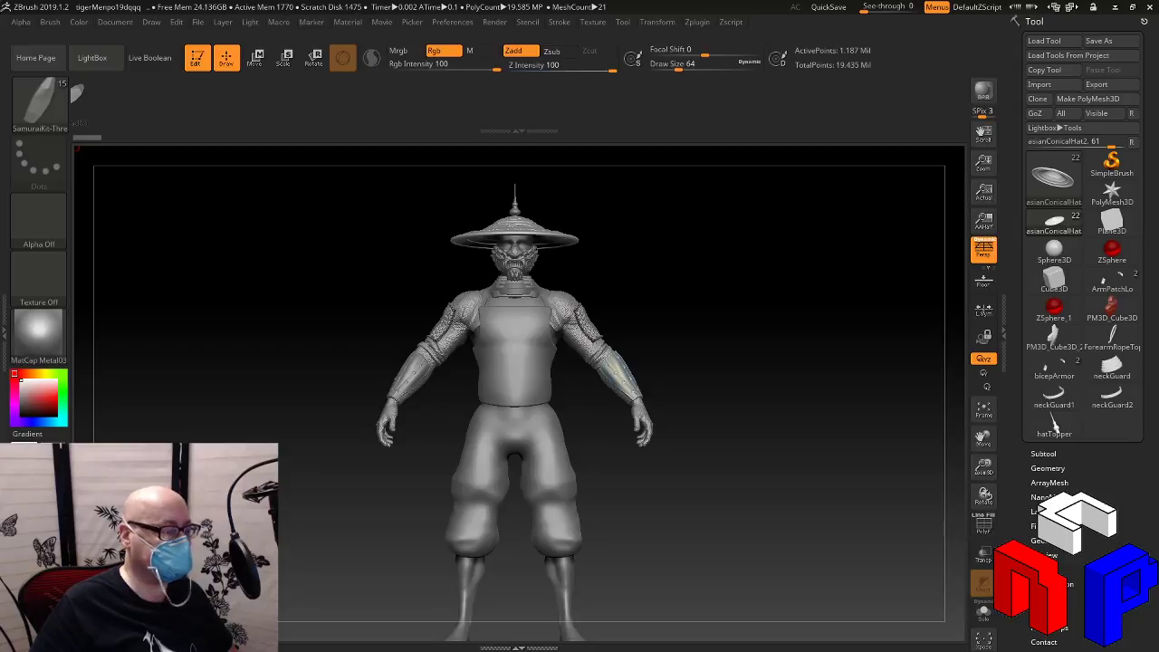
{"action": "right_click_drag", "start_coordinate": [789, 249], "coordinate": [762, 335], "text": "ctrl"}
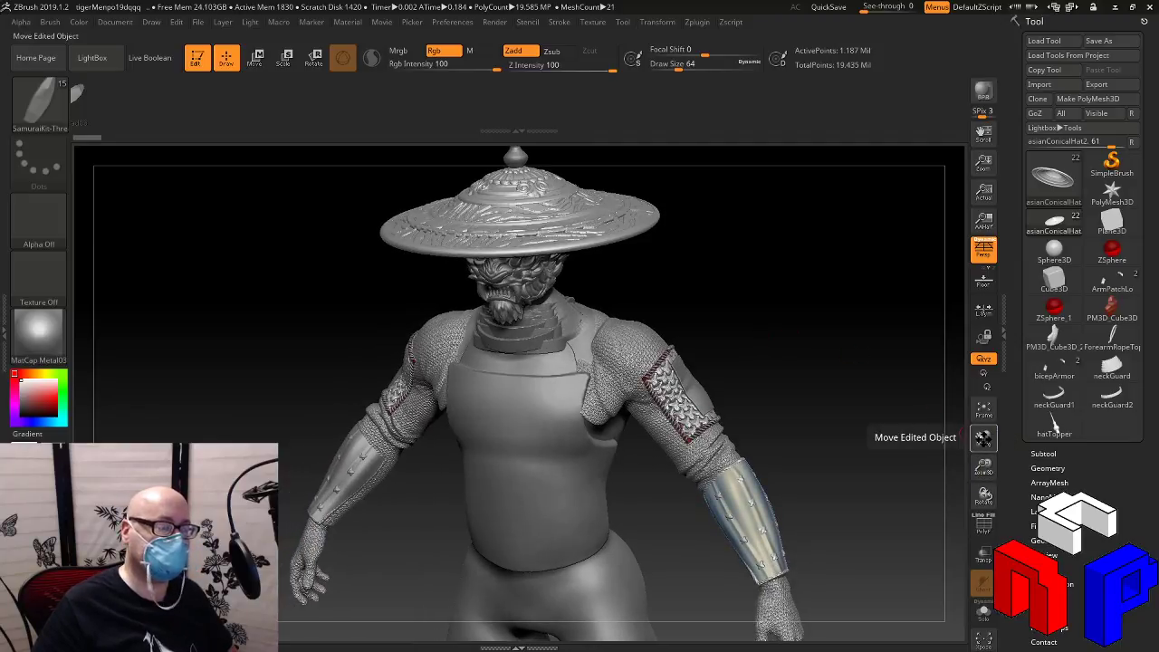
{"action": "left_click_drag", "start_coordinate": [983, 437], "coordinate": [983, 437]}
{"action": "left_click_drag", "start_coordinate": [994, 487], "coordinate": [1026, 625]}
{"action": "left_click_drag", "start_coordinate": [984, 467], "coordinate": [1028, 463]}
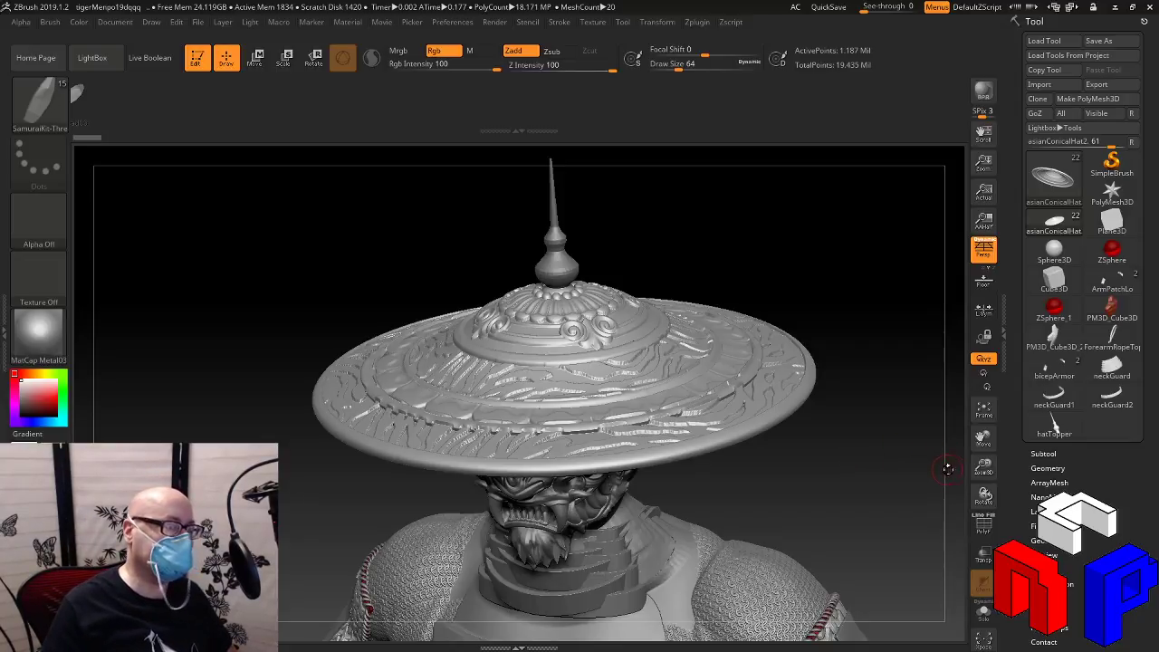
{"action": "left_click_drag", "start_coordinate": [983, 466], "coordinate": [947, 471]}
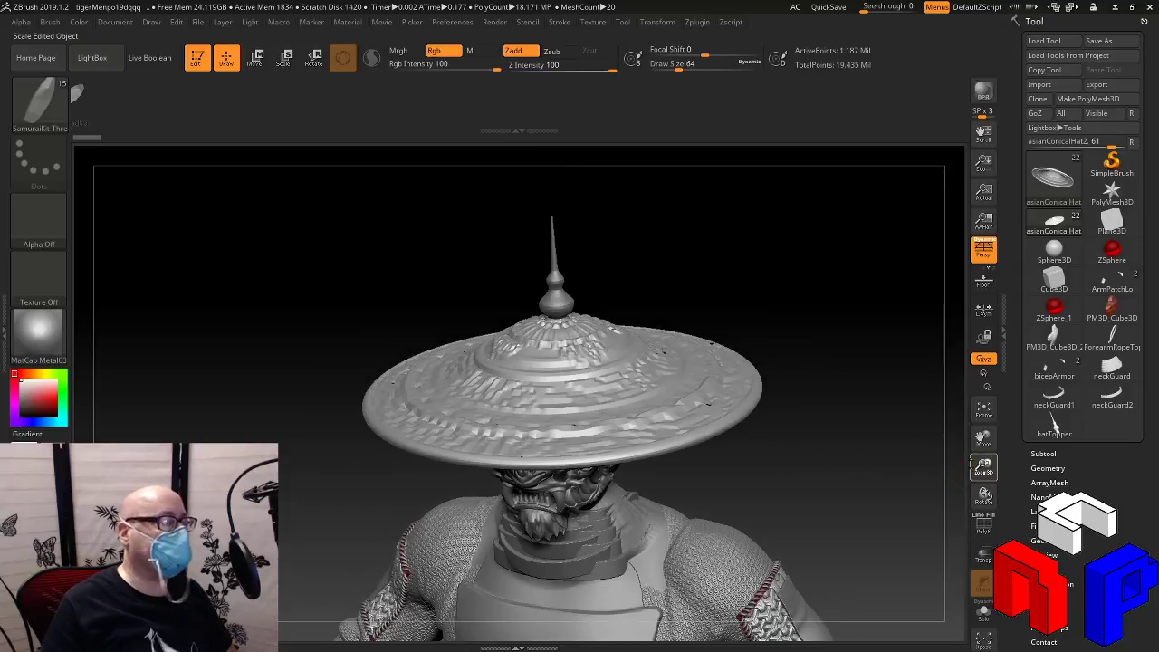
{"action": "left_click_drag", "start_coordinate": [846, 370], "coordinate": [847, 371]}
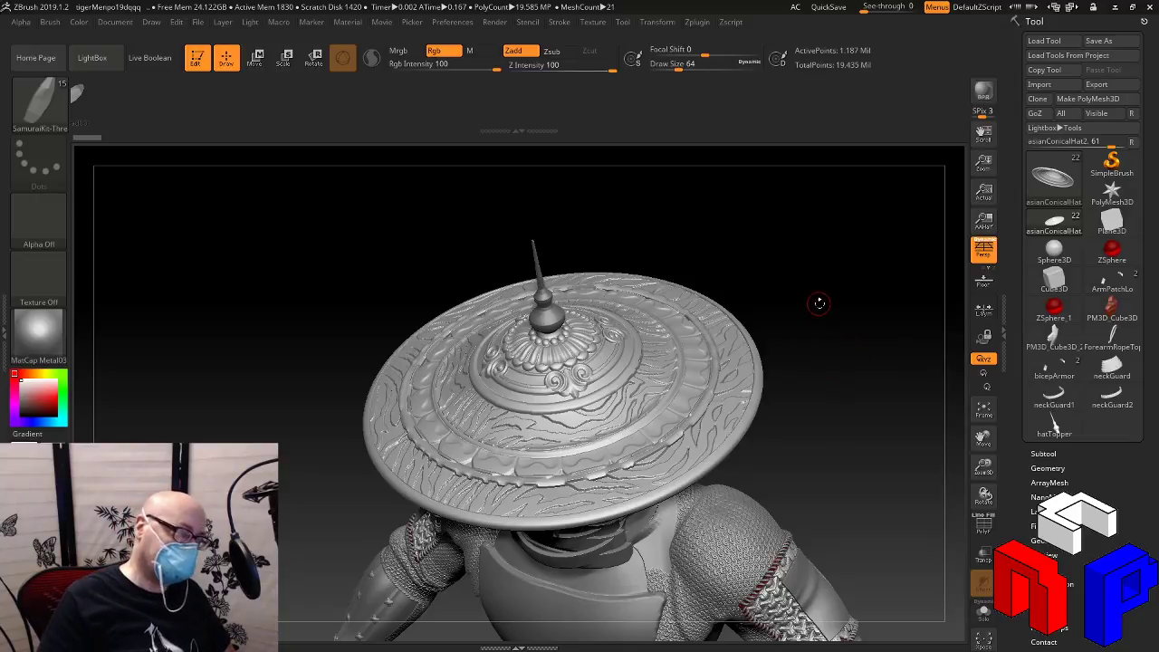
{"action": "left_click_drag", "start_coordinate": [984, 466], "coordinate": [927, 458]}
{"action": "left_click_drag", "start_coordinate": [818, 455], "coordinate": [812, 436]}
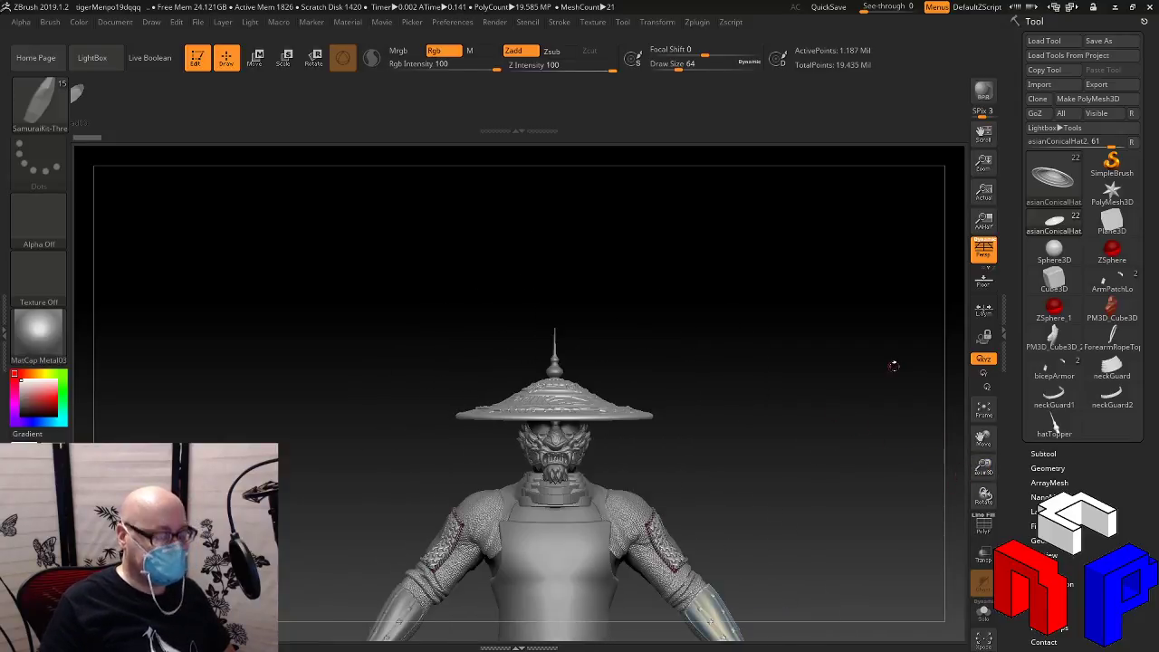
{"action": "left_click_drag", "start_coordinate": [858, 437], "coordinate": [863, 382], "text": "alt"}
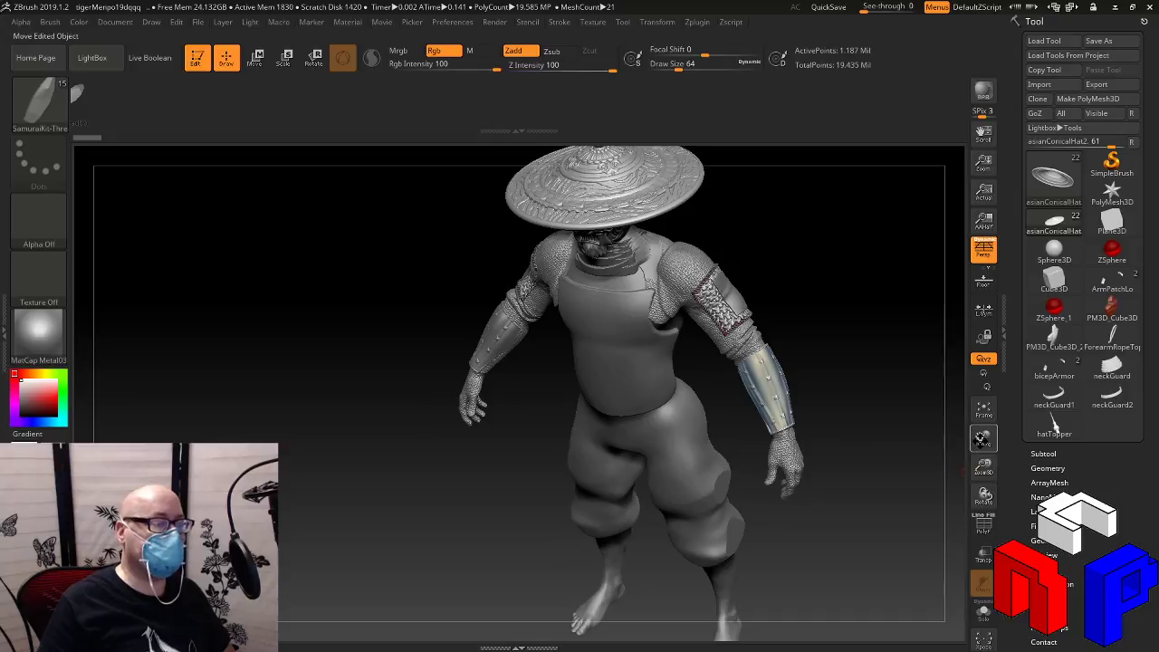
{"action": "left_click_drag", "start_coordinate": [983, 438], "coordinate": [889, 472]}
{"action": "key", "text": "f"}
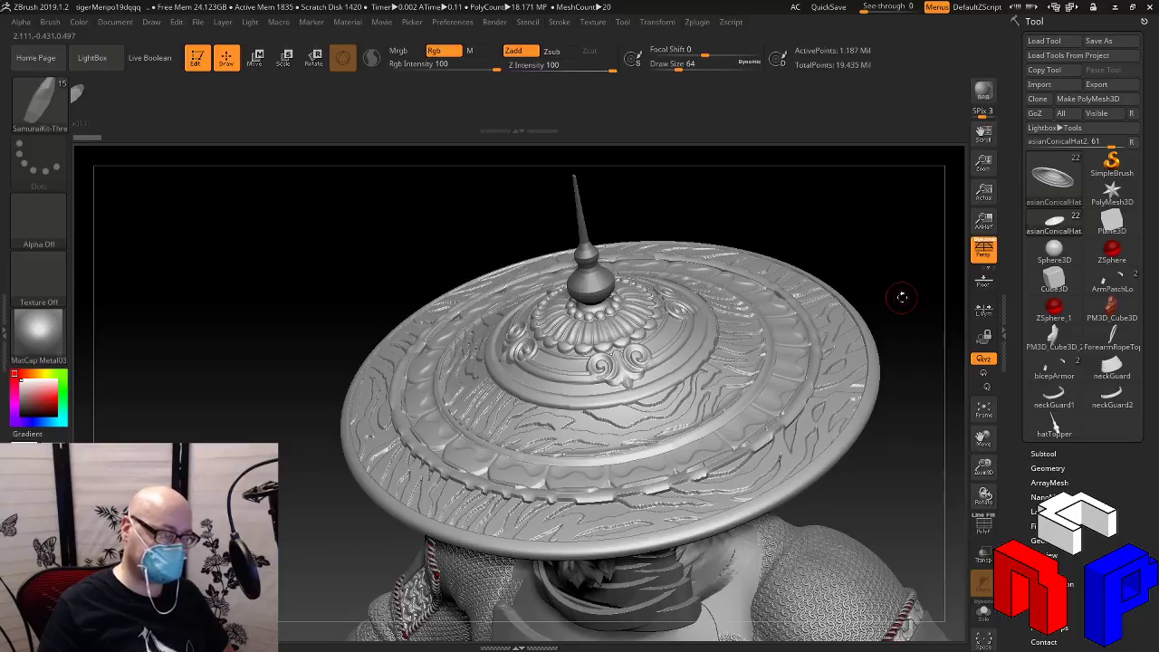
Examine the conical hat's carved top from above, close up and from farther back together with the arm armour and plain torso
{"action": "left_click_drag", "start_coordinate": [900, 293], "coordinate": [906, 318]}
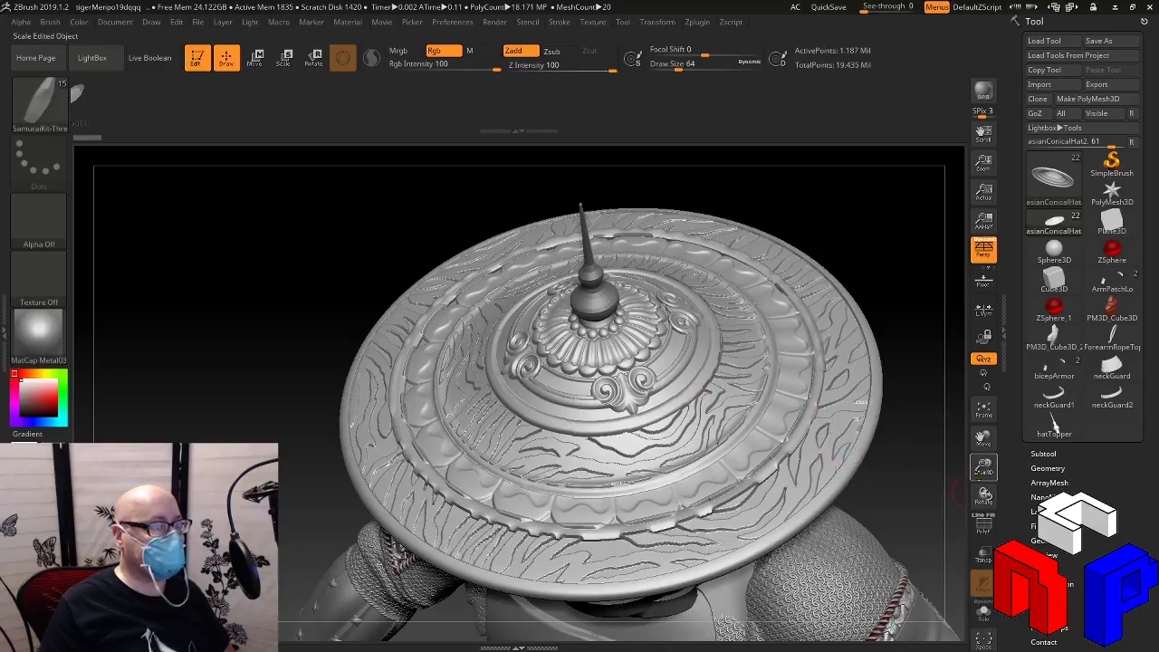
{"action": "left_click_drag", "start_coordinate": [985, 466], "coordinate": [1011, 472]}
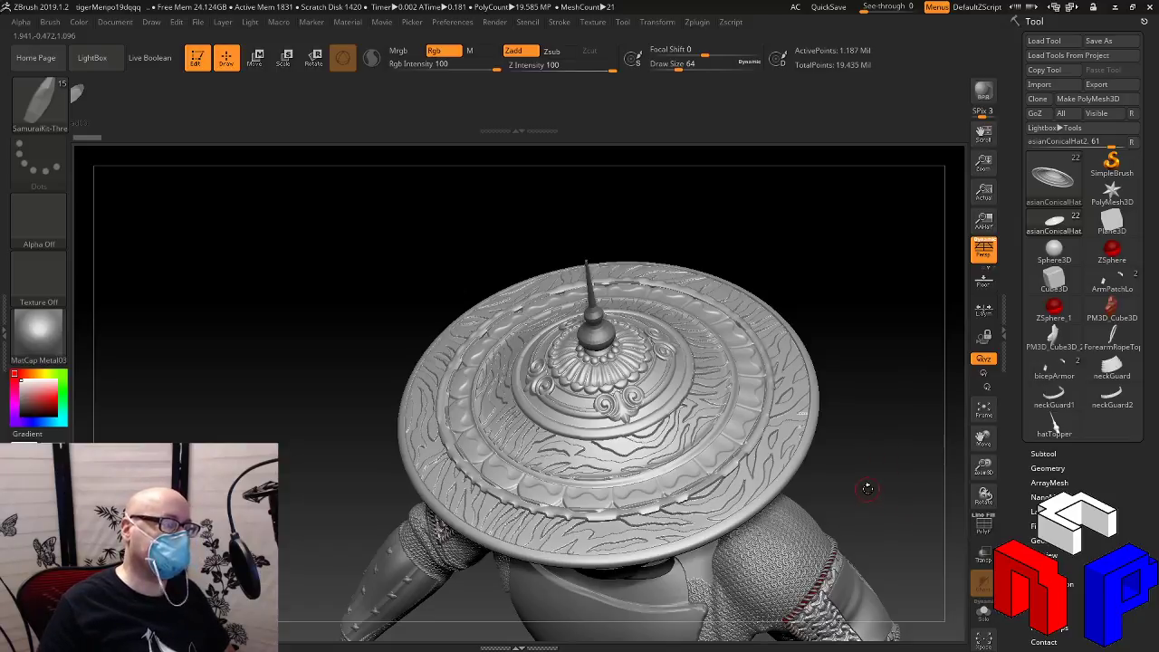
{"action": "left_click_drag", "start_coordinate": [985, 466], "coordinate": [962, 504]}
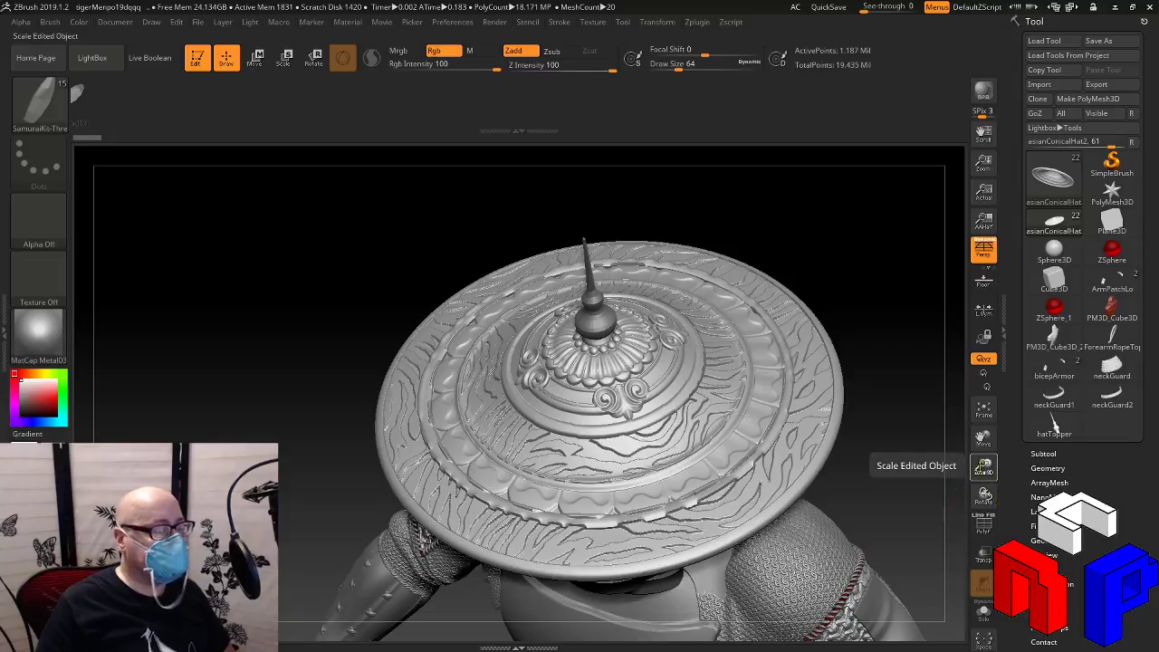
{"action": "left_click_drag", "start_coordinate": [984, 467], "coordinate": [957, 464]}
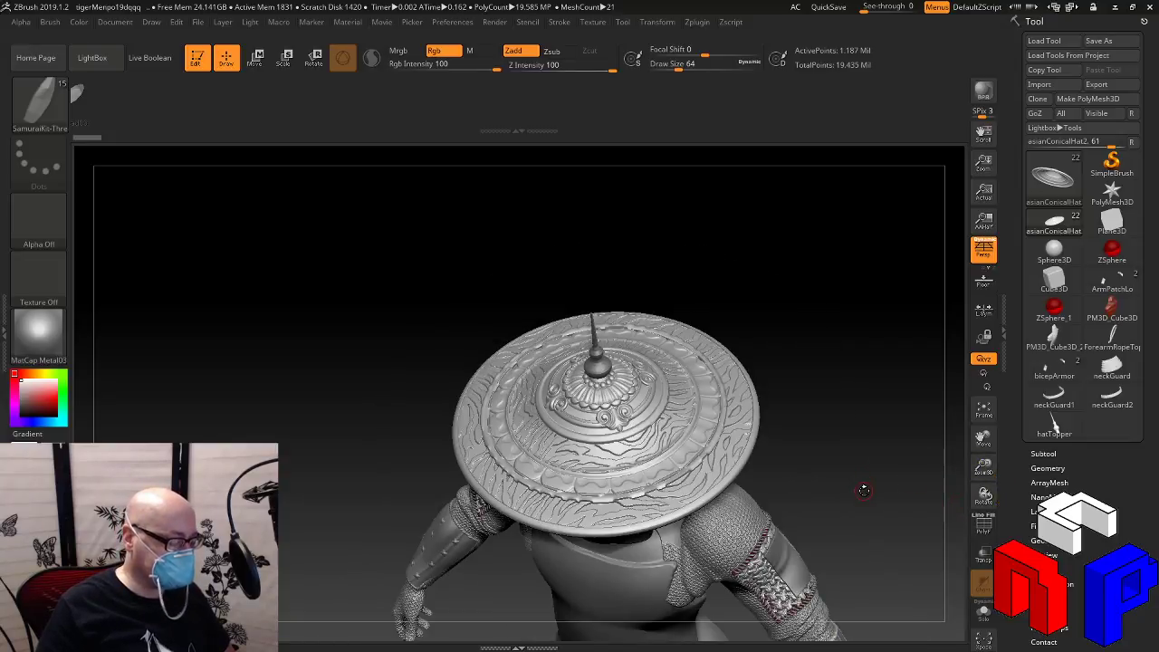
{"action": "left_click_drag", "start_coordinate": [865, 507], "coordinate": [757, 317]}
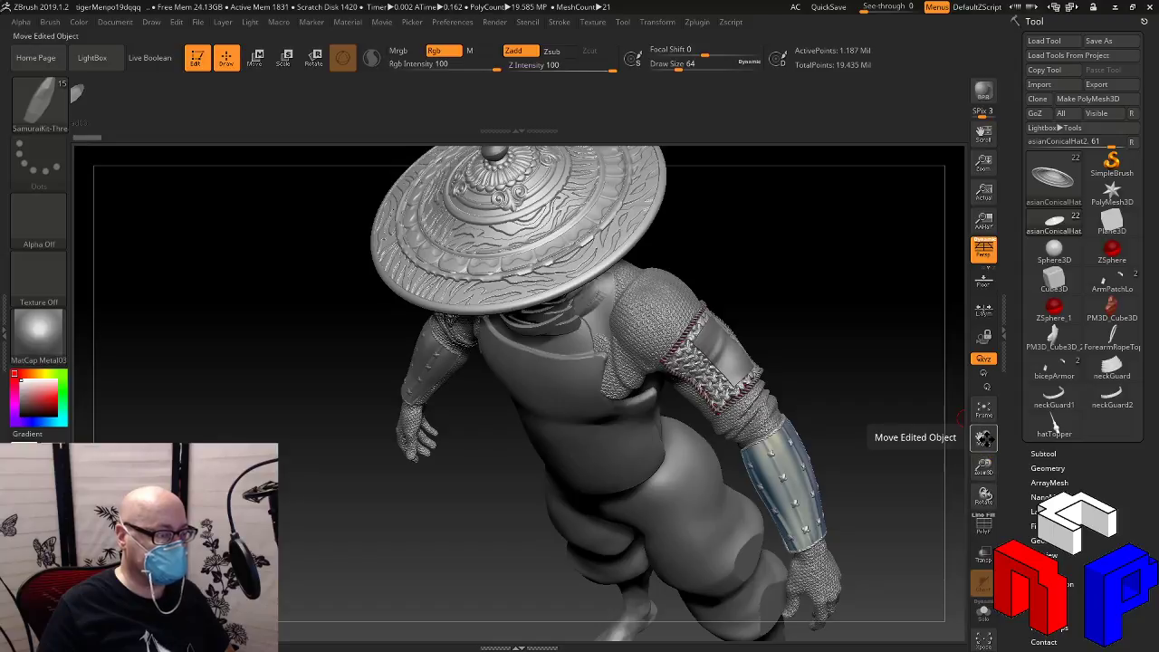
{"action": "left_click_drag", "start_coordinate": [984, 438], "coordinate": [810, 488]}
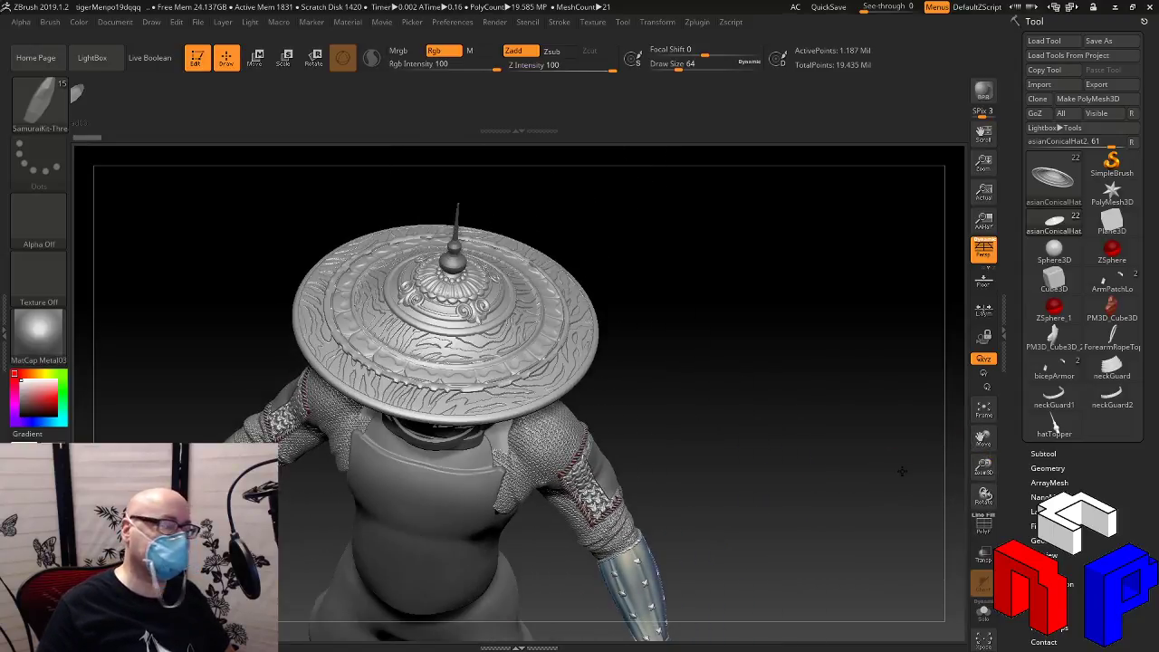
{"action": "left_click_drag", "start_coordinate": [903, 471], "coordinate": [933, 471]}
{"action": "left_click_drag", "start_coordinate": [984, 438], "coordinate": [1056, 383]}
{"action": "left_click_drag", "start_coordinate": [813, 487], "coordinate": [761, 426]}
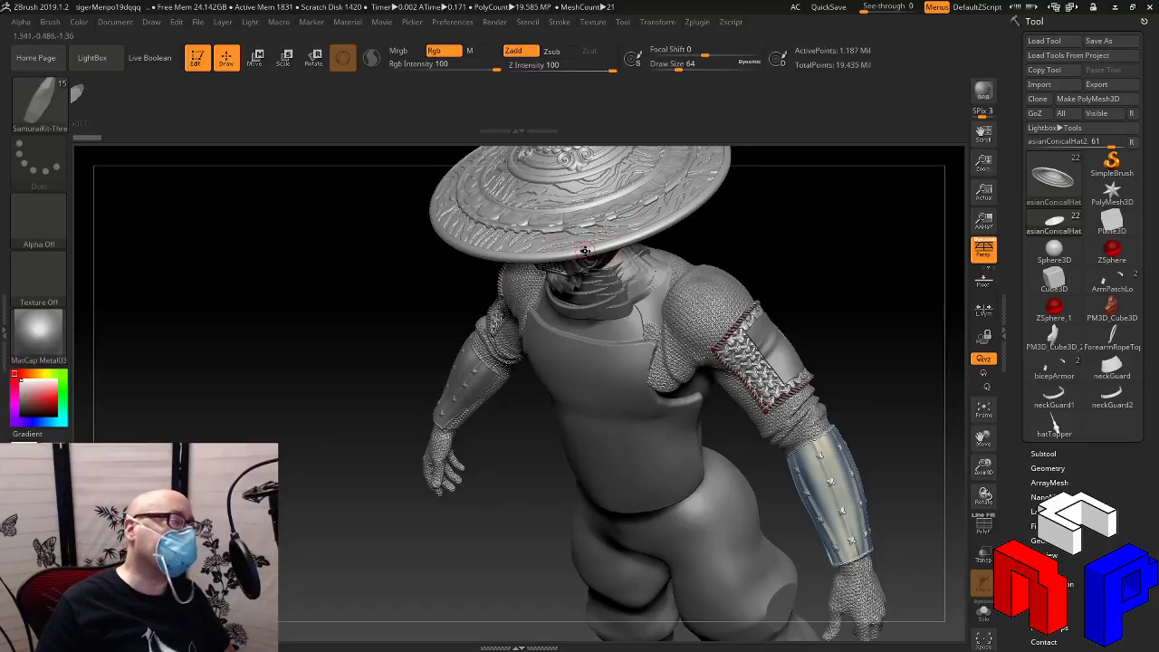
Inspect the face mask, neck guard, chest and arm armour beneath the hat, including the plain torso and legs
{"action": "left_click_drag", "start_coordinate": [855, 295], "coordinate": [794, 295]}
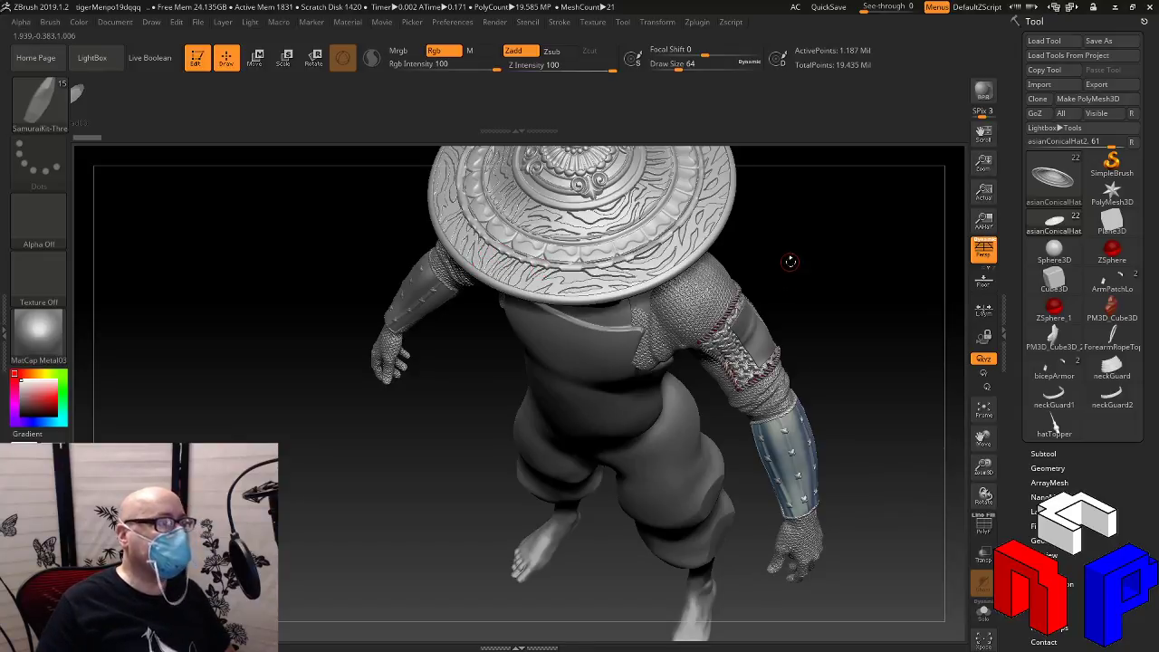
{"action": "left_click_drag", "start_coordinate": [791, 262], "coordinate": [790, 194]}
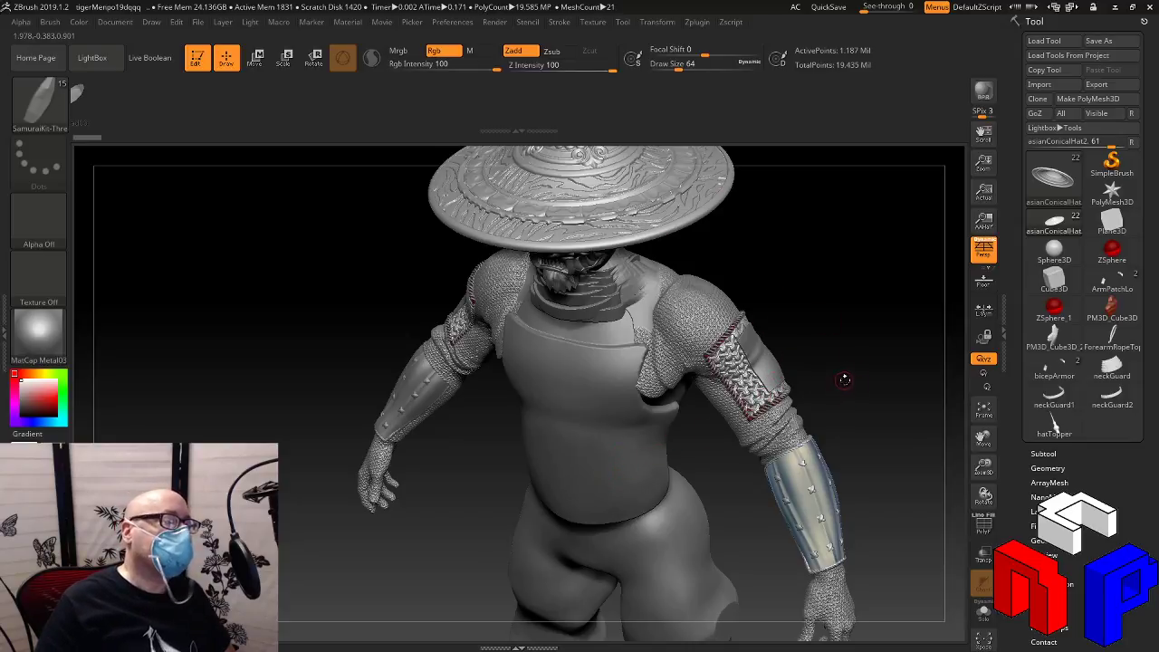
{"action": "left_click_drag", "start_coordinate": [844, 380], "coordinate": [906, 473]}
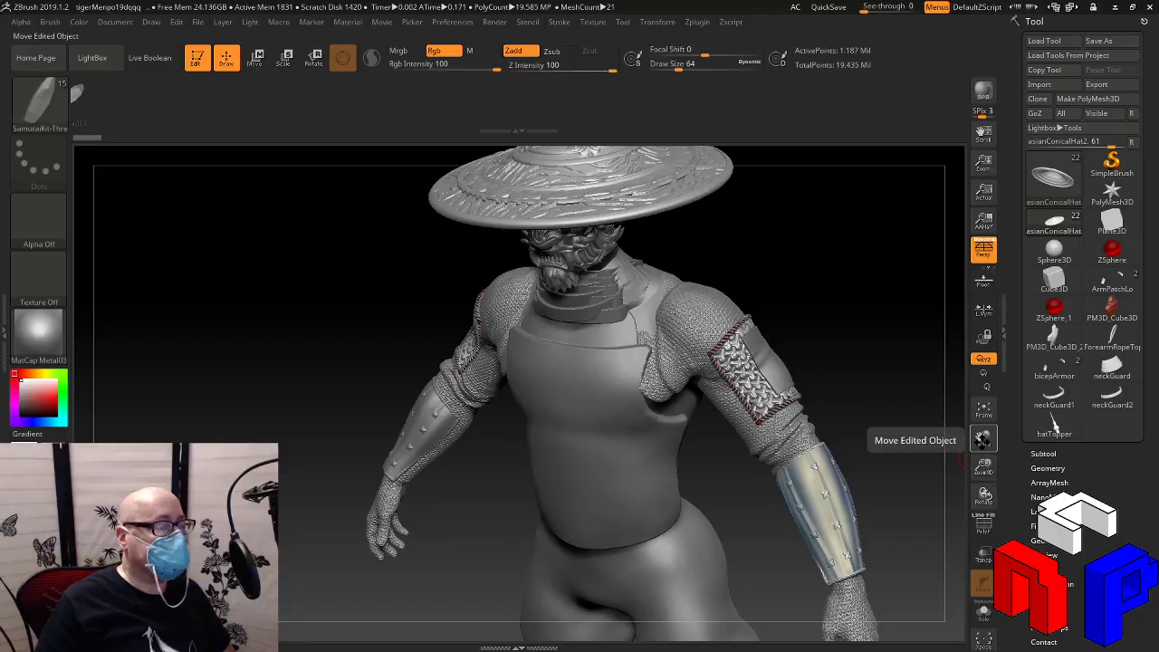
{"action": "left_click_drag", "start_coordinate": [983, 438], "coordinate": [978, 382]}
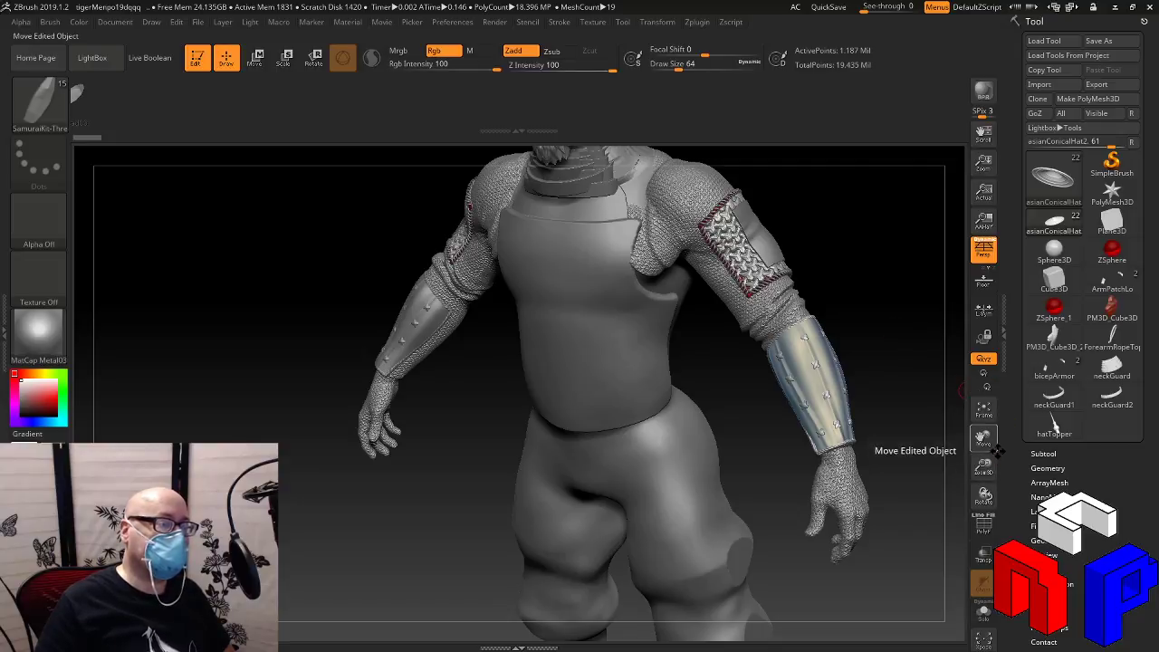
{"action": "left_click_drag", "start_coordinate": [994, 451], "coordinate": [879, 494]}
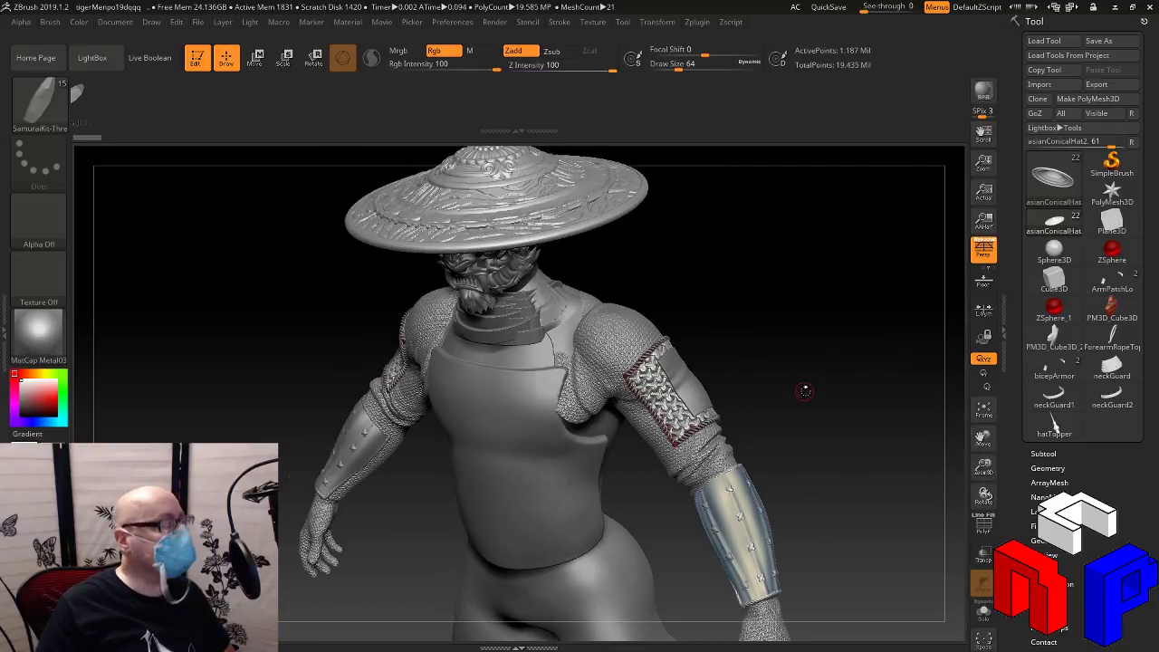
{"action": "left_click_drag", "start_coordinate": [804, 390], "coordinate": [842, 389]}
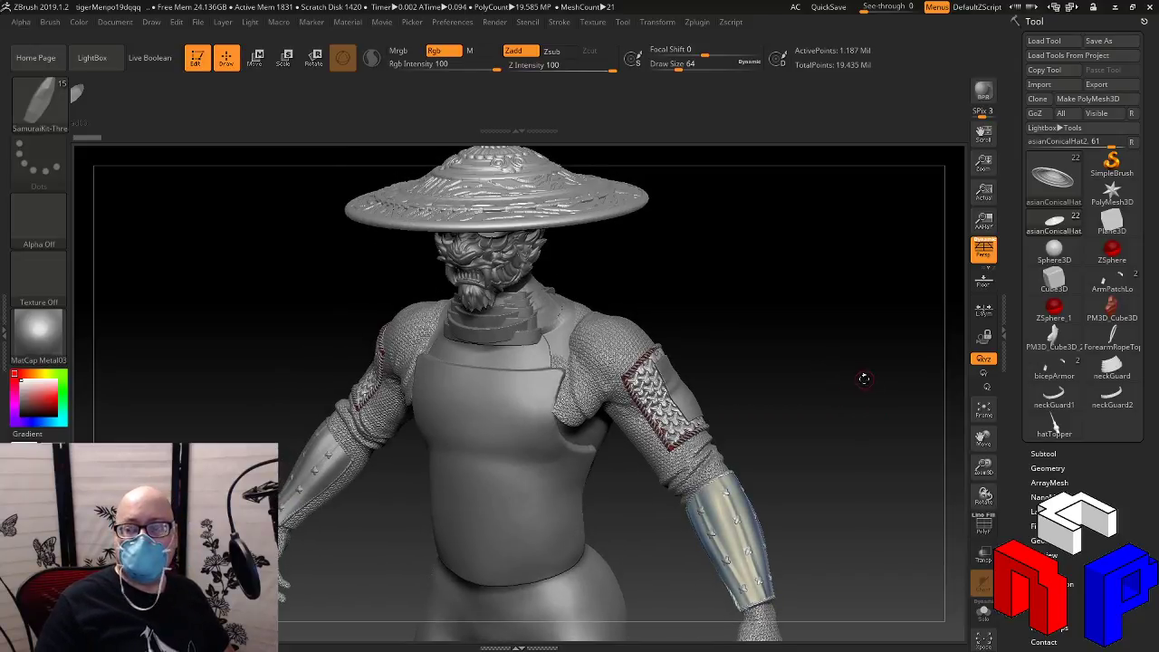
{"action": "left_click_drag", "start_coordinate": [801, 330], "coordinate": [861, 488]}
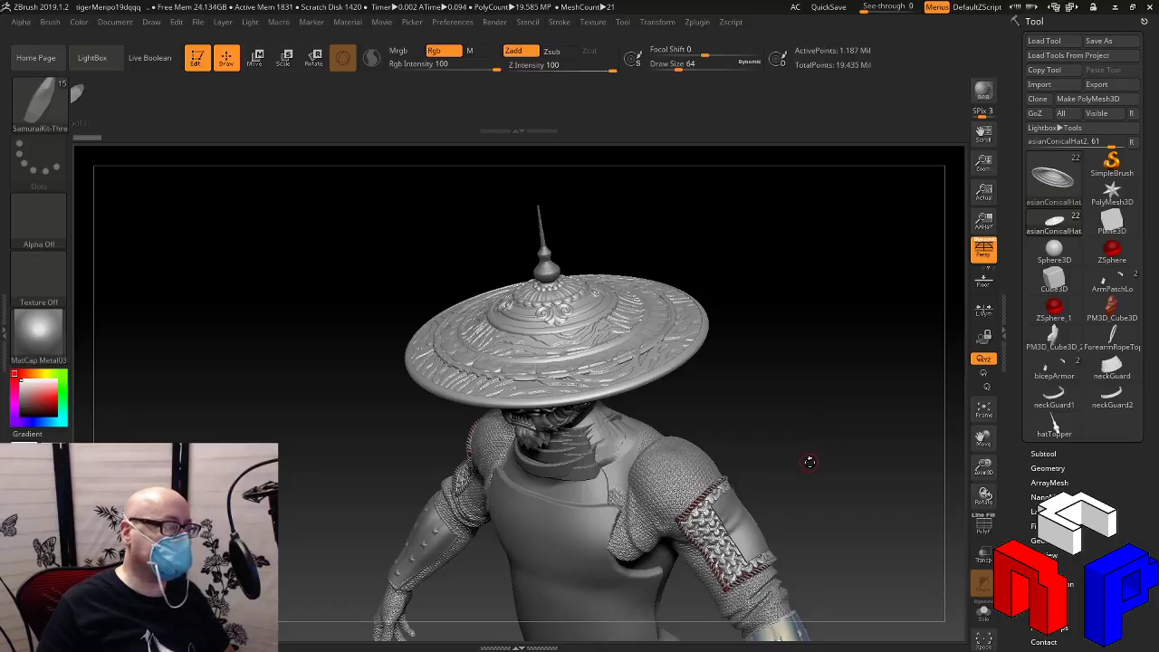
Study how the hat's brim, ornaments and topper sit above the mask and shoulders from slightly different front angles
{"action": "left_click_drag", "start_coordinate": [799, 457], "coordinate": [811, 457]}
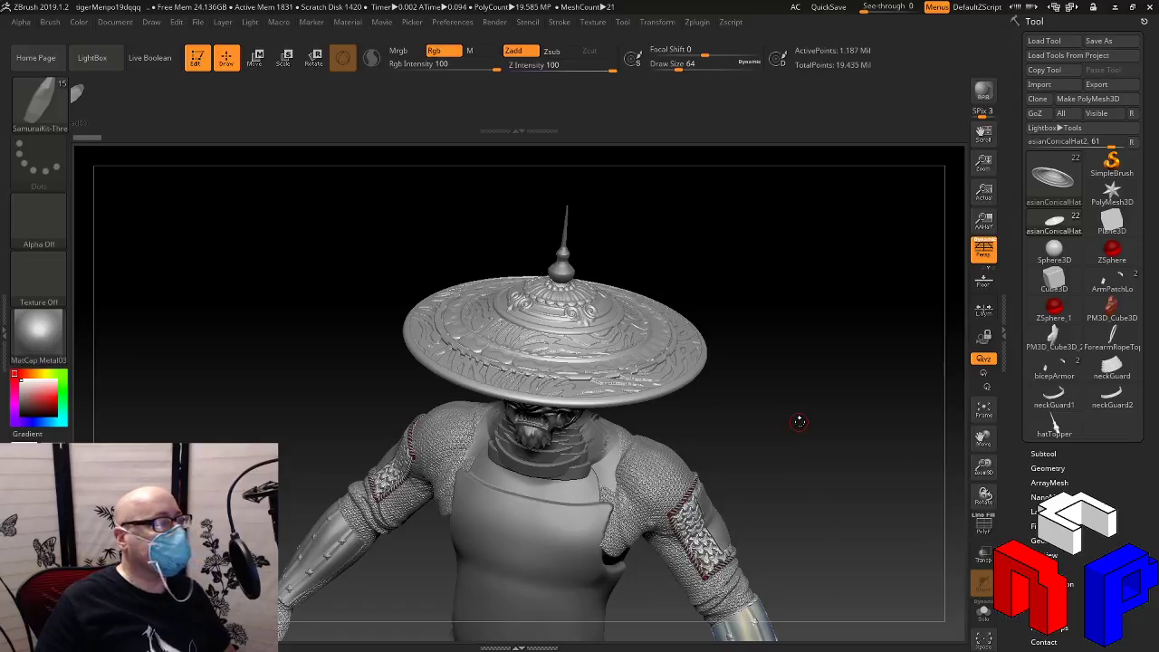
{"action": "left_click_drag", "start_coordinate": [799, 425], "coordinate": [789, 435]}
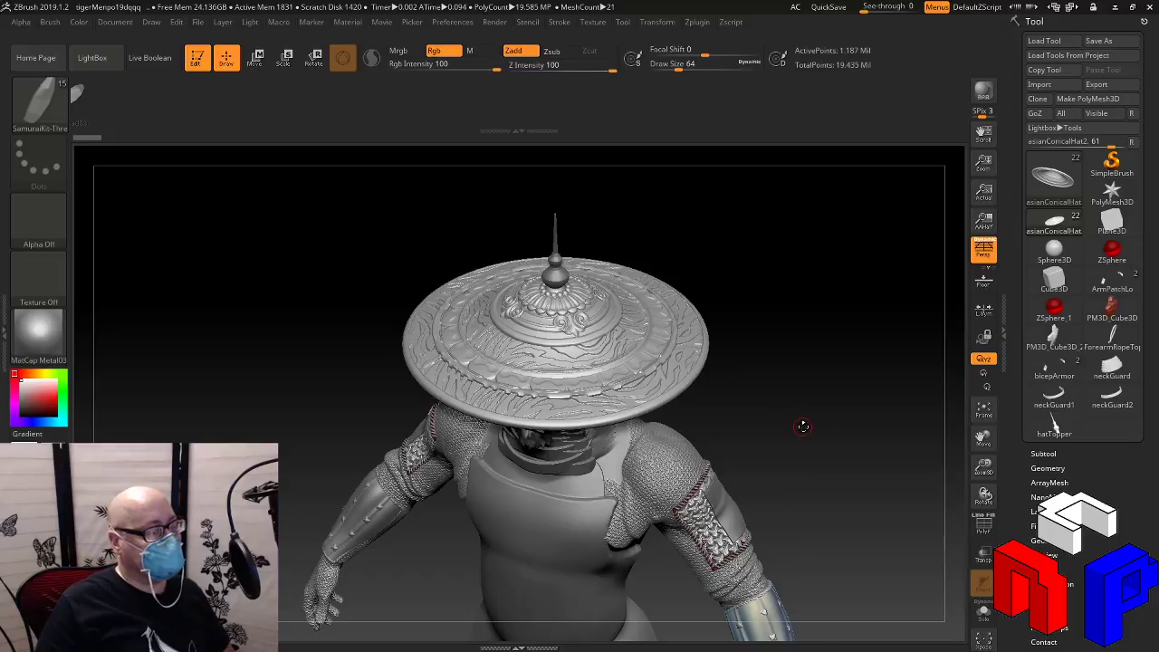
{"action": "left_click_drag", "start_coordinate": [798, 422], "coordinate": [795, 432]}
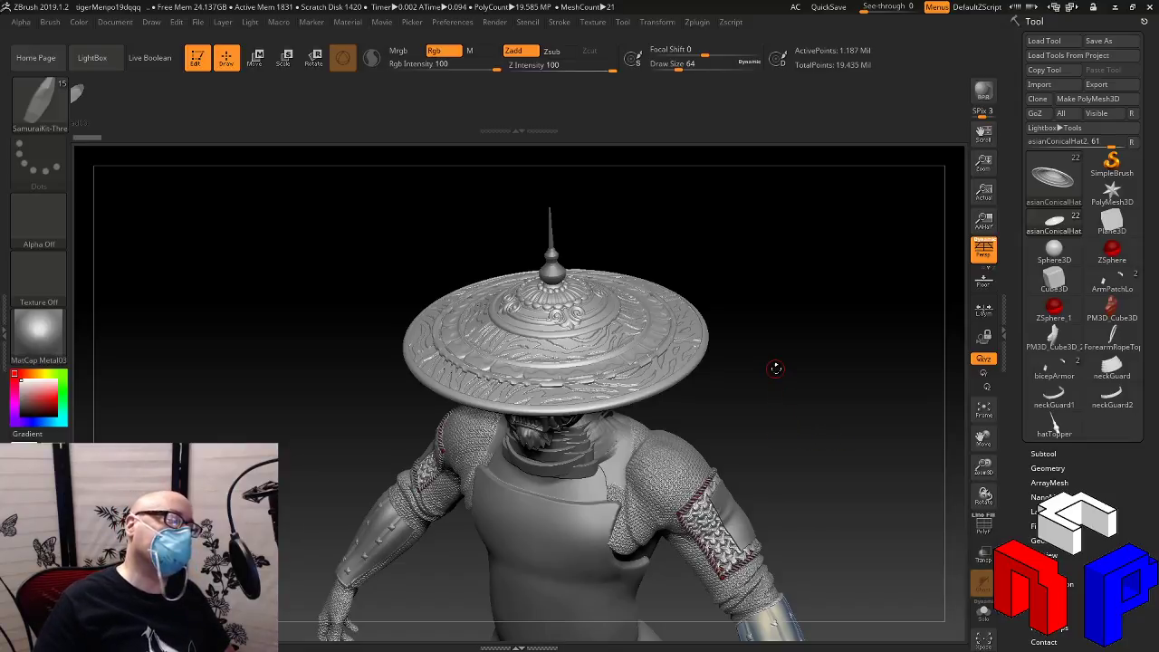
{"action": "left_click_drag", "start_coordinate": [984, 467], "coordinate": [892, 453]}
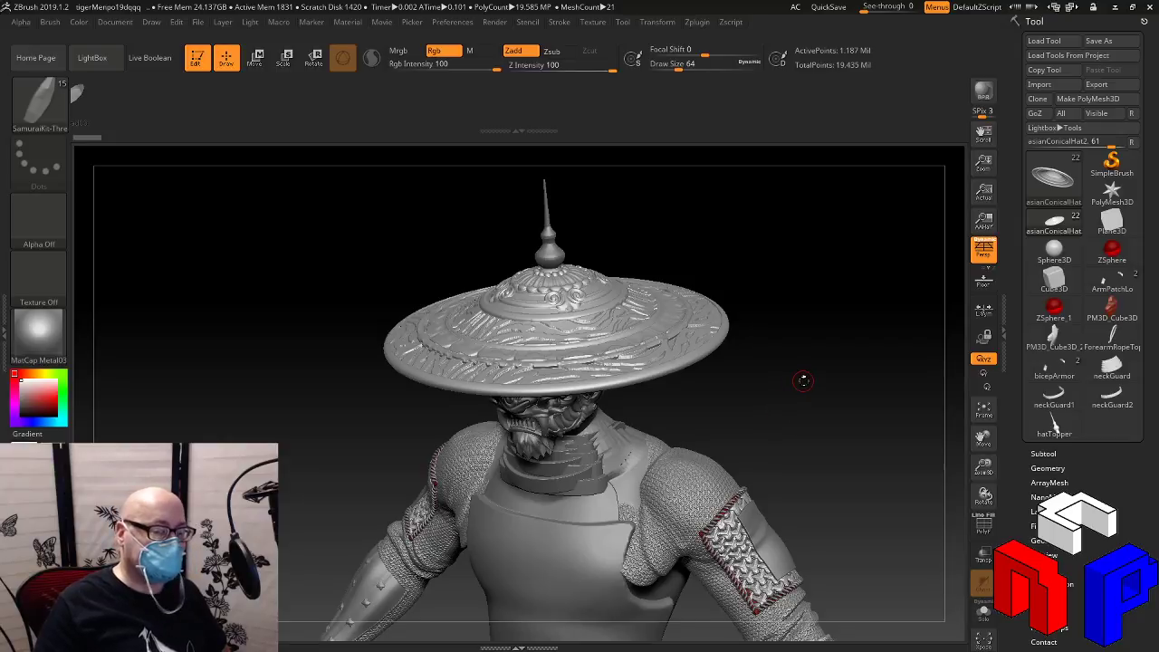
{"action": "left_click_drag", "start_coordinate": [803, 380], "coordinate": [804, 395]}
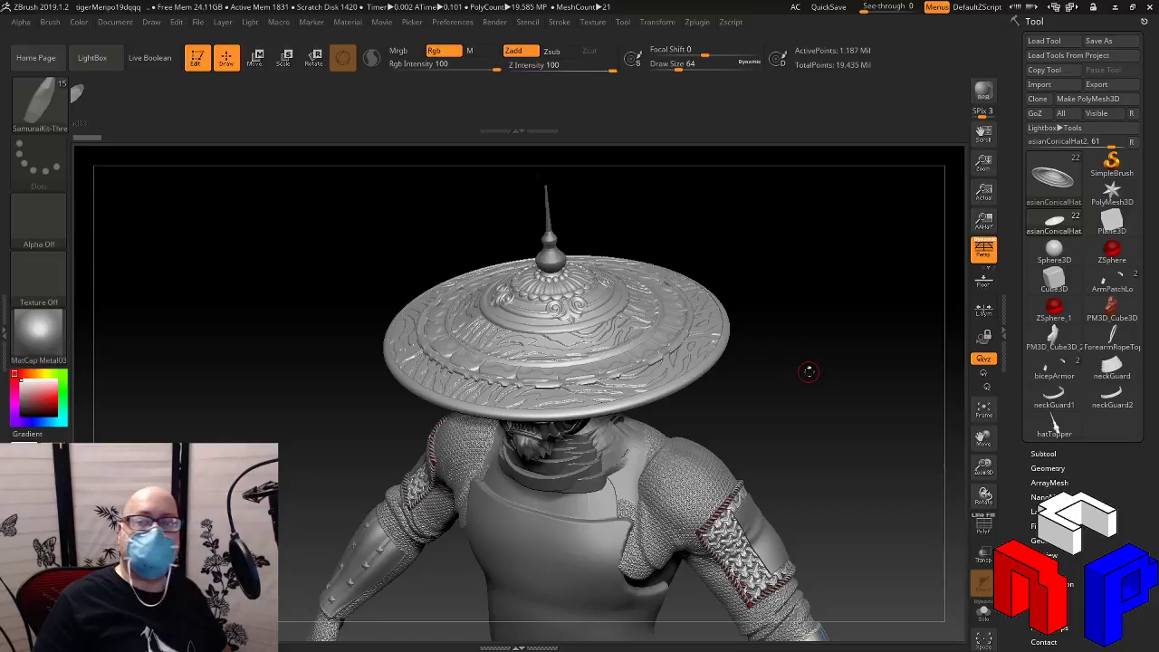
{"action": "mouse_move", "coordinate": [1112, 337]}
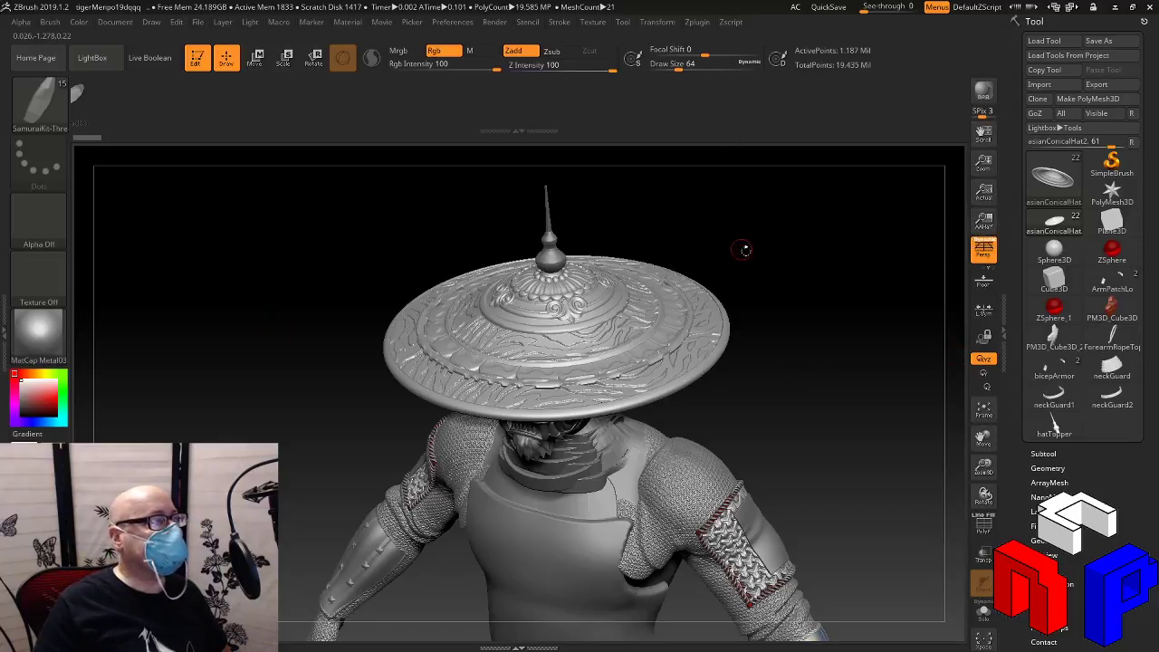
{"action": "mouse_move", "coordinate": [1113, 192]}
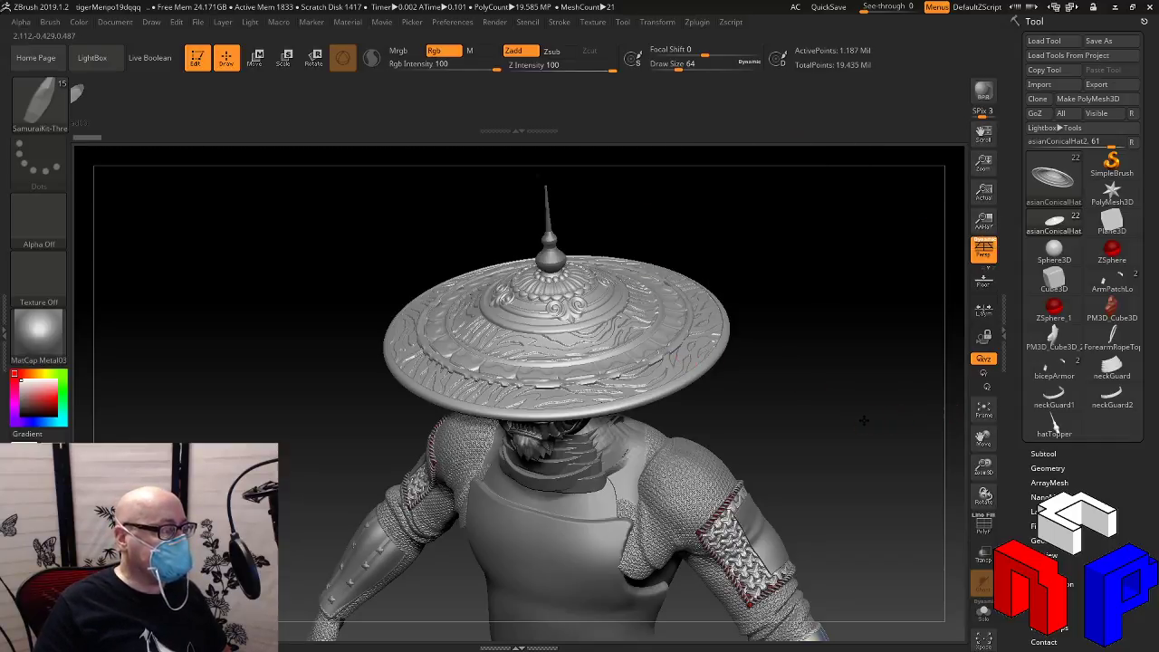
{"action": "mouse_move", "coordinate": [864, 420]}
{"action": "left_mouse_down"}
{"action": "mouse_move", "coordinate": [846, 415]}
{"action": "mouse_move", "coordinate": [863, 433]}
{"action": "left_mouse_up"}
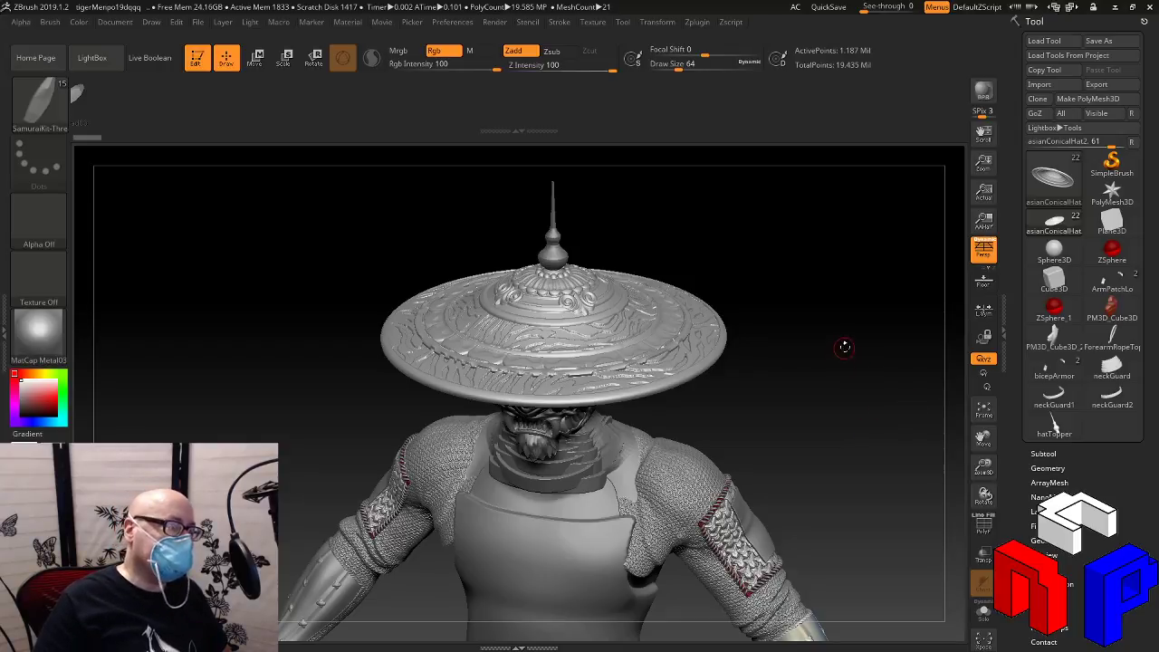
Increase the brush draw size to 274
{"action": "key", "text": "s"}
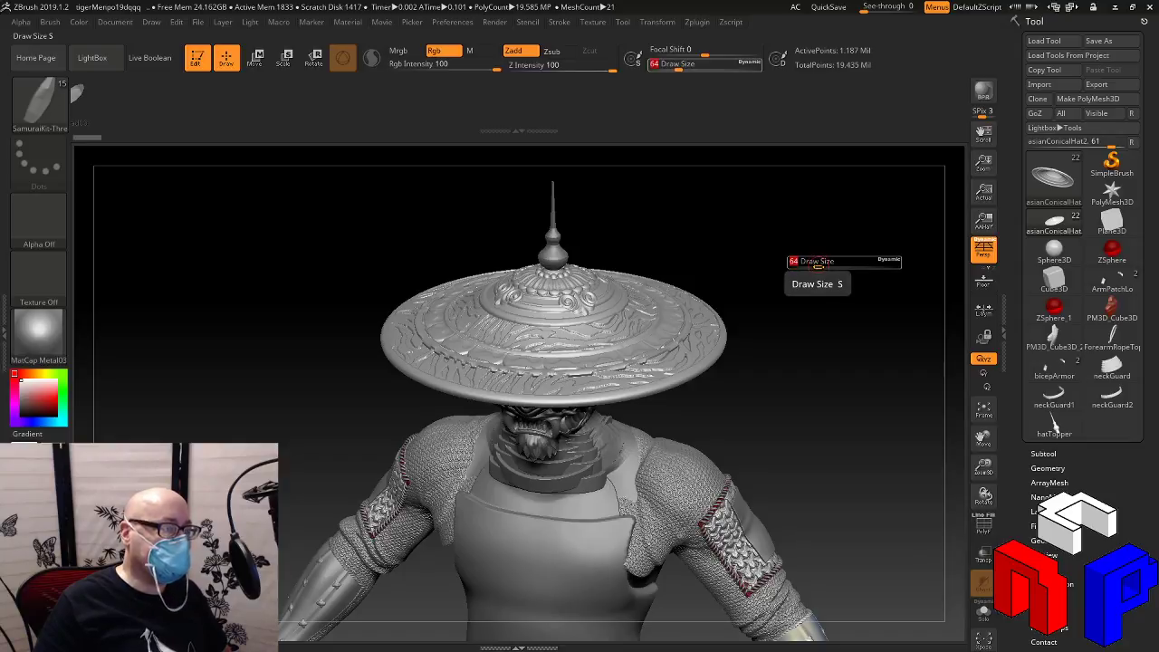
{"action": "left_click_drag", "start_coordinate": [823, 268], "coordinate": [837, 268]}
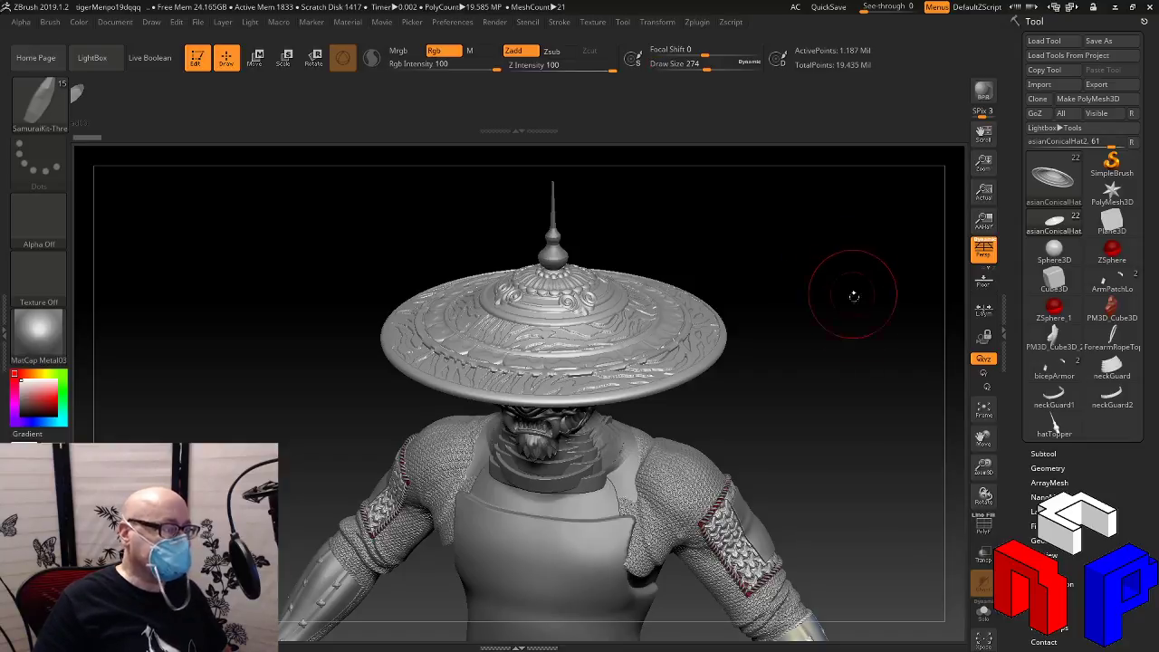
{"action": "left_click_drag", "start_coordinate": [842, 372], "coordinate": [839, 362]}
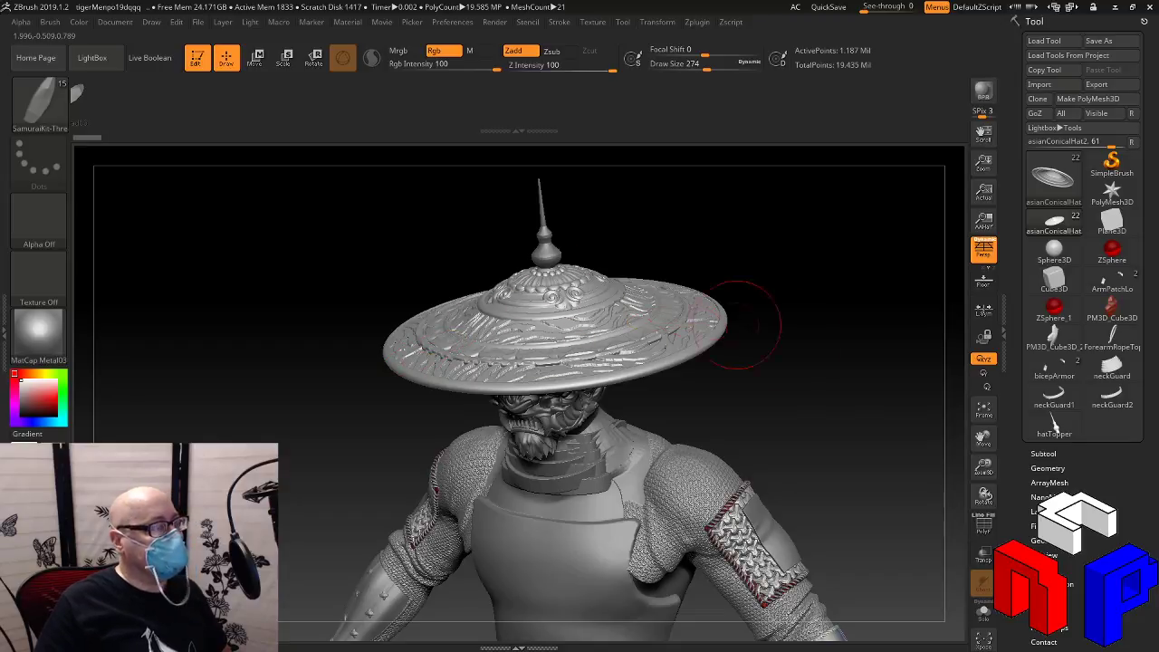
Compare the hat's overall silhouette at a distance with its surface detail seen from the front and from high above
{"action": "left_click_drag", "start_coordinate": [984, 464], "coordinate": [897, 447]}
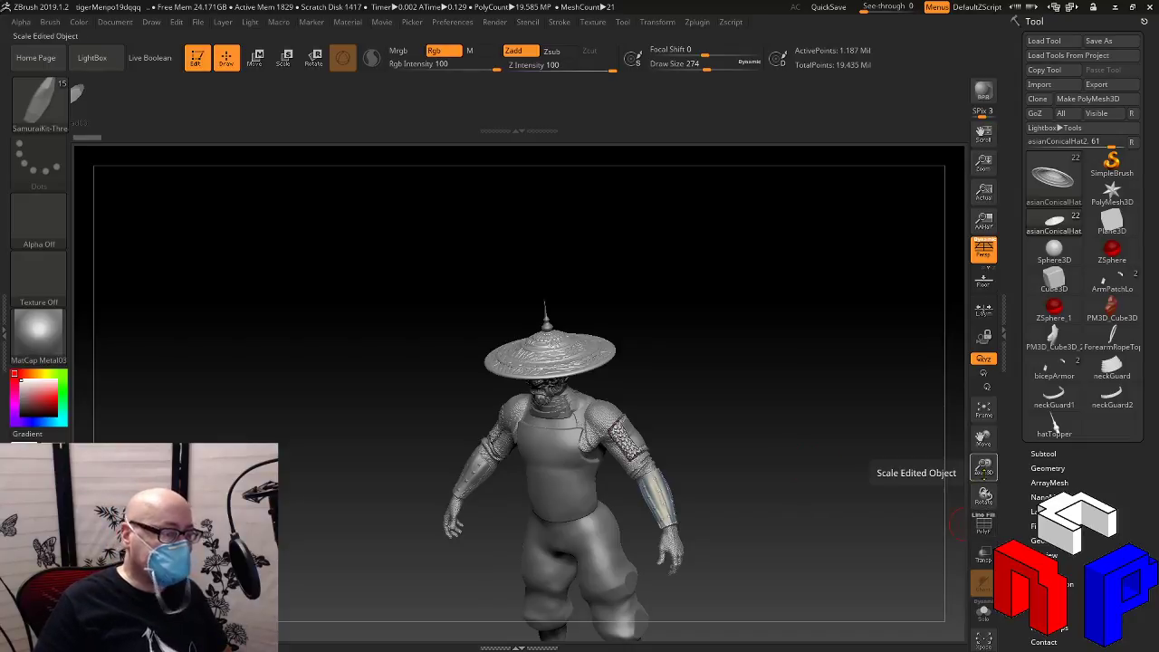
{"action": "left_click_drag", "start_coordinate": [984, 466], "coordinate": [1023, 483]}
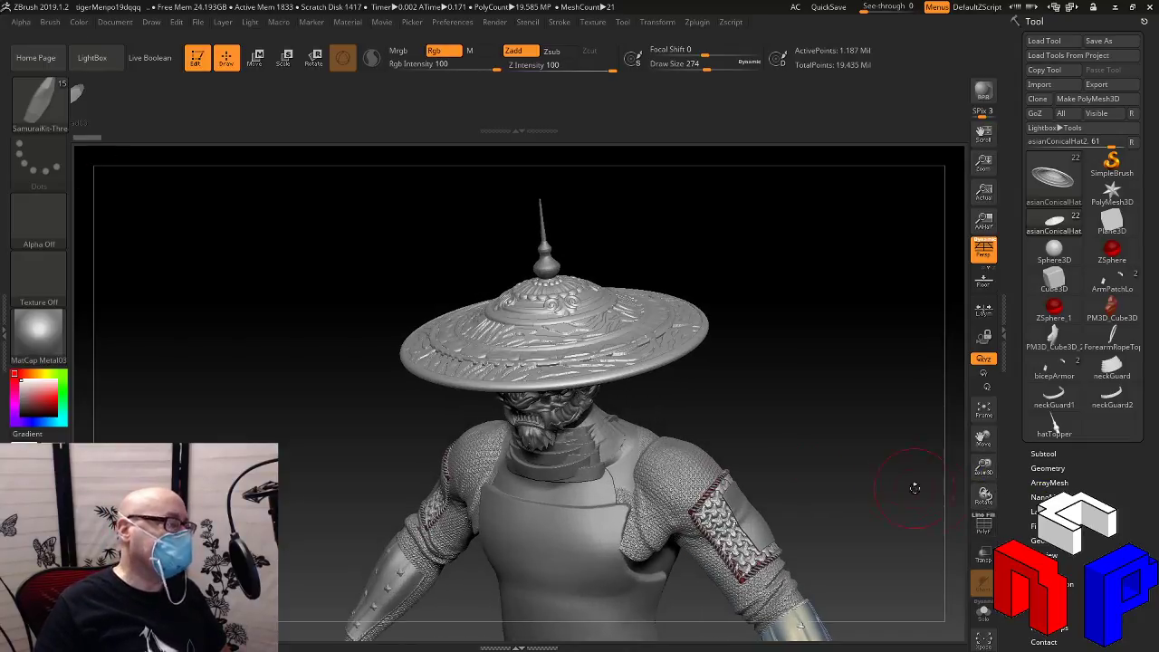
{"action": "mouse_move", "coordinate": [836, 425]}
{"action": "left_mouse_down"}
{"action": "mouse_move", "coordinate": [830, 414]}
{"action": "mouse_move", "coordinate": [854, 407]}
{"action": "left_mouse_up"}
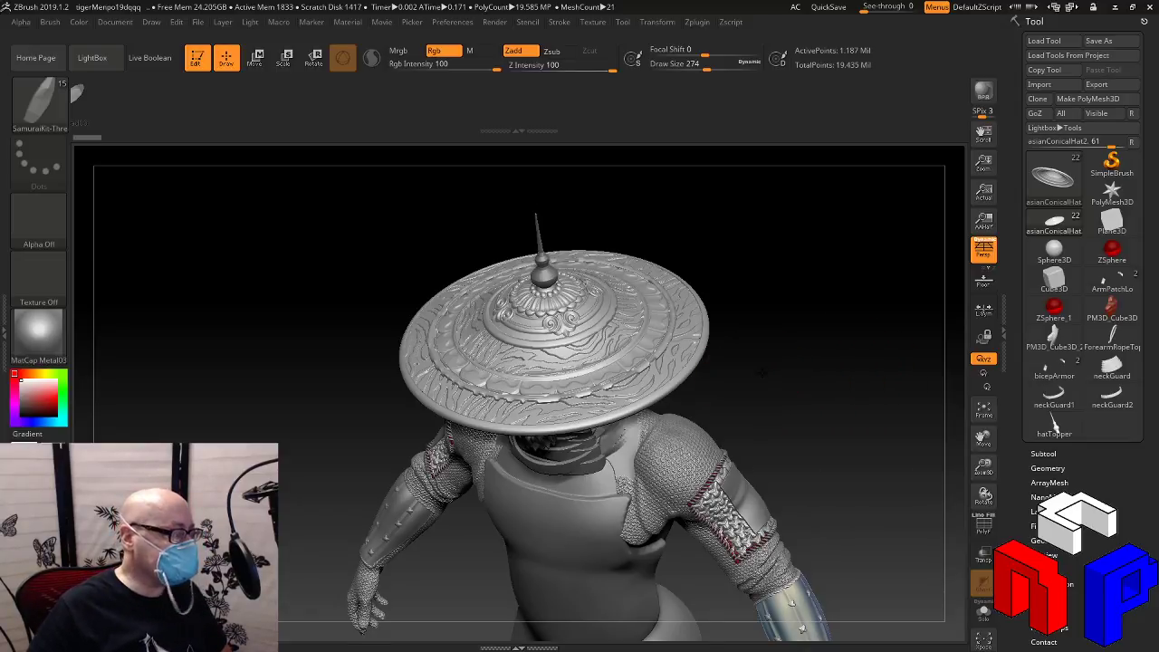
{"action": "left_click_drag", "start_coordinate": [755, 368], "coordinate": [764, 380]}
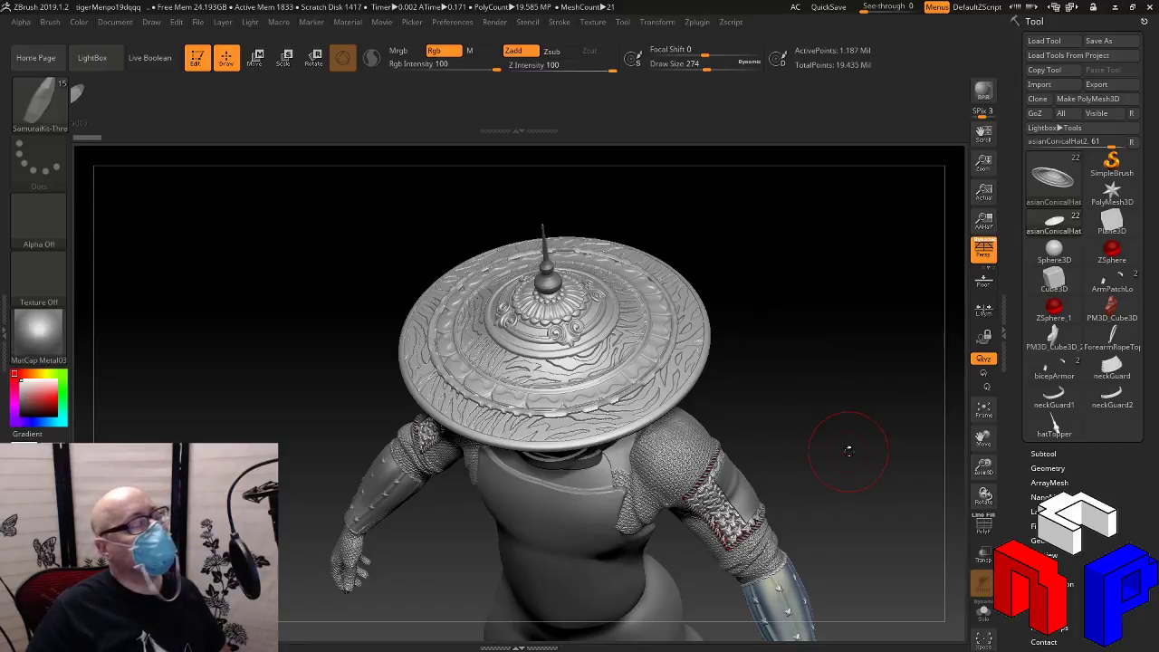
{"action": "mouse_move", "coordinate": [849, 448]}
{"action": "left_mouse_down"}
{"action": "mouse_move", "coordinate": [846, 389]}
{"action": "mouse_move", "coordinate": [865, 419]}
{"action": "left_mouse_up"}
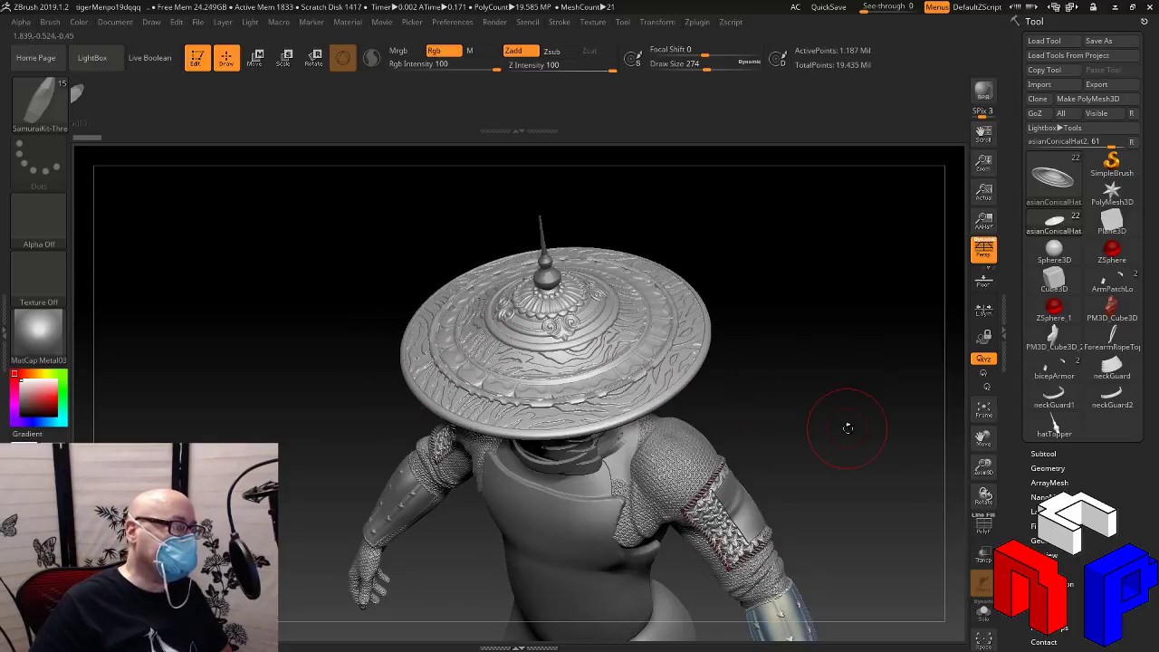
{"action": "left_click_drag", "start_coordinate": [820, 407], "coordinate": [822, 440]}
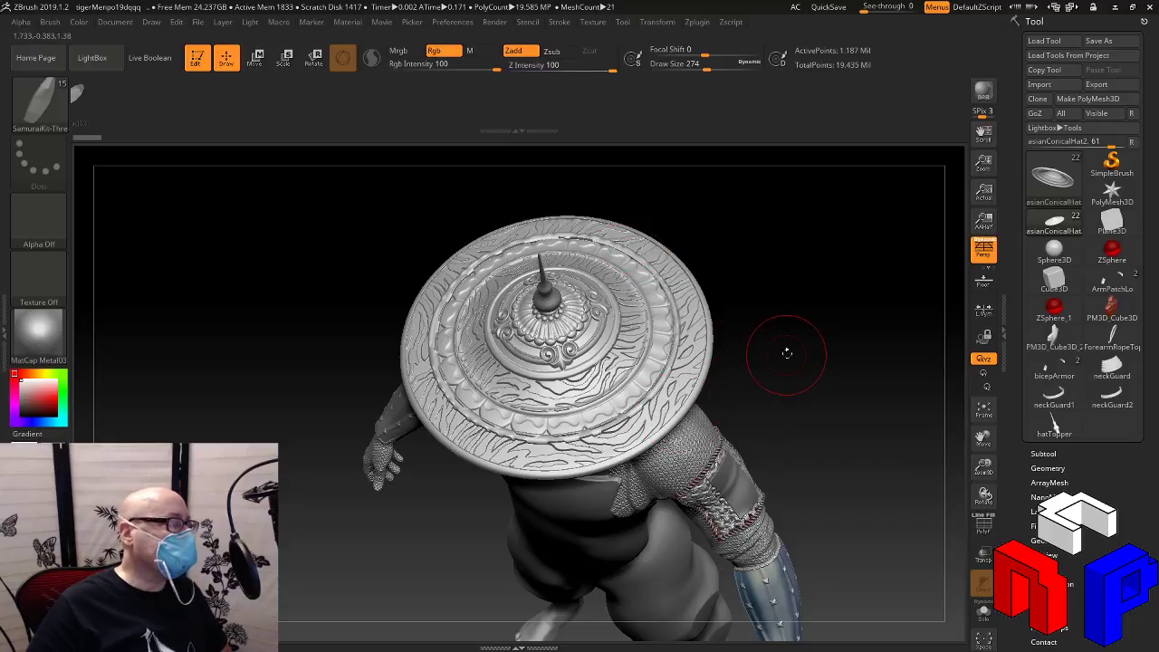
{"action": "left_click_drag", "start_coordinate": [787, 352], "coordinate": [916, 436]}
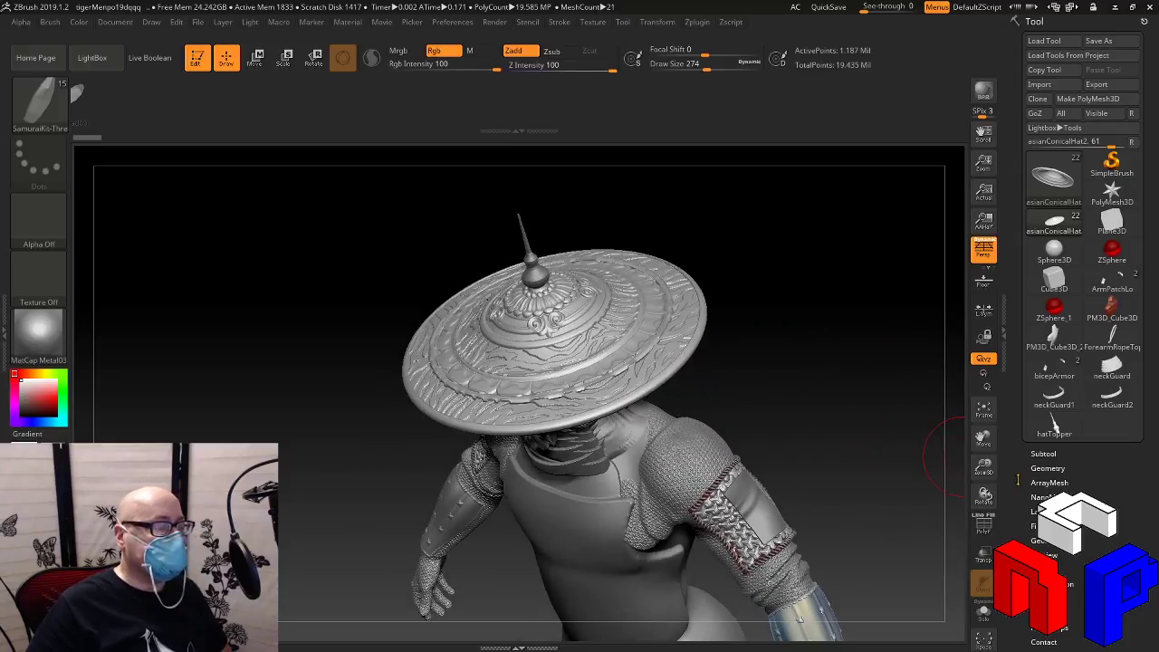
Bring the hat's ornaments and wood-grain surface into close view and open the model's subtool list
{"action": "left_click_drag", "start_coordinate": [984, 467], "coordinate": [950, 460]}
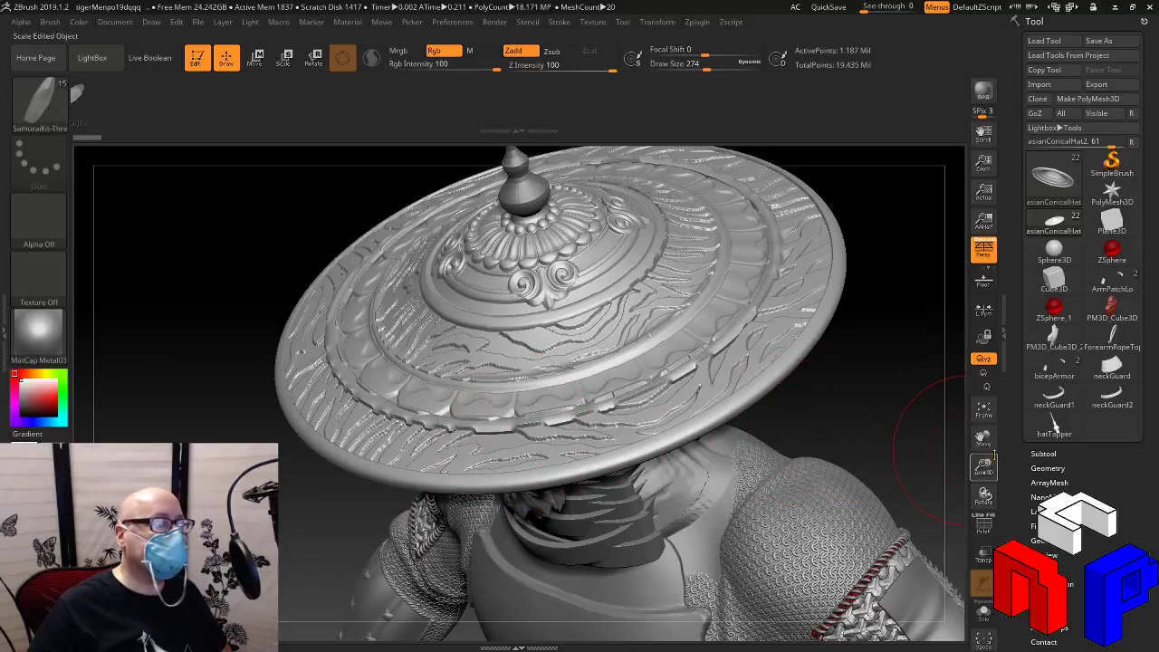
{"action": "left_click_drag", "start_coordinate": [967, 449], "coordinate": [915, 475]}
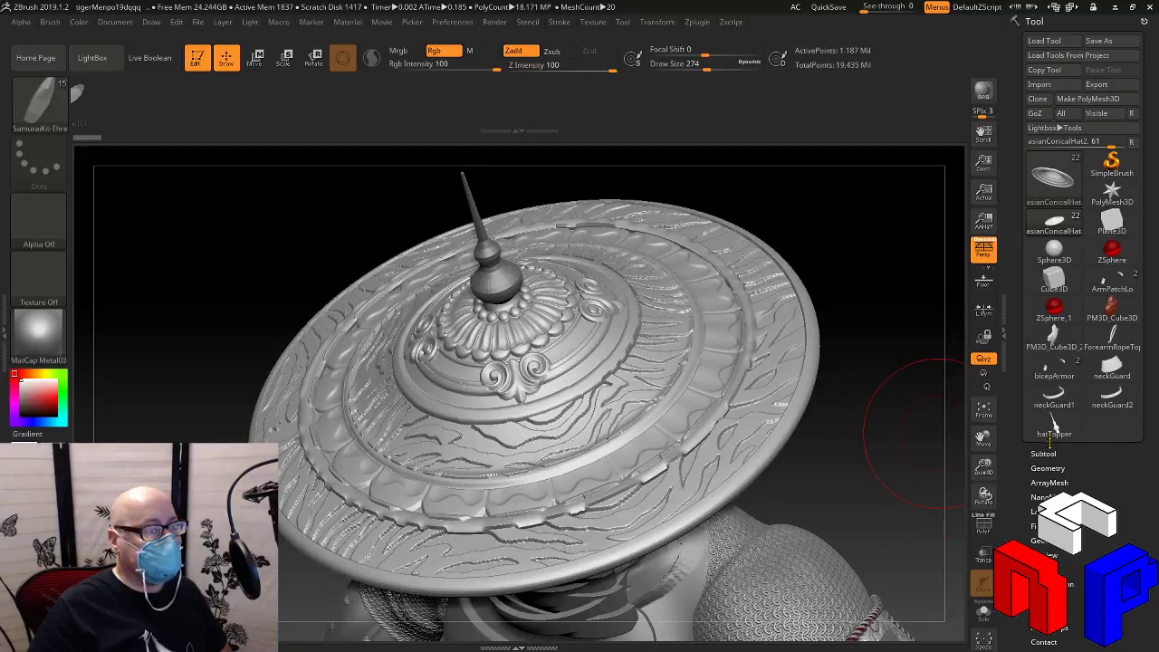
{"action": "left_click", "coordinate": [1046, 453]}
{"action": "mouse_move", "coordinate": [1083, 490]}
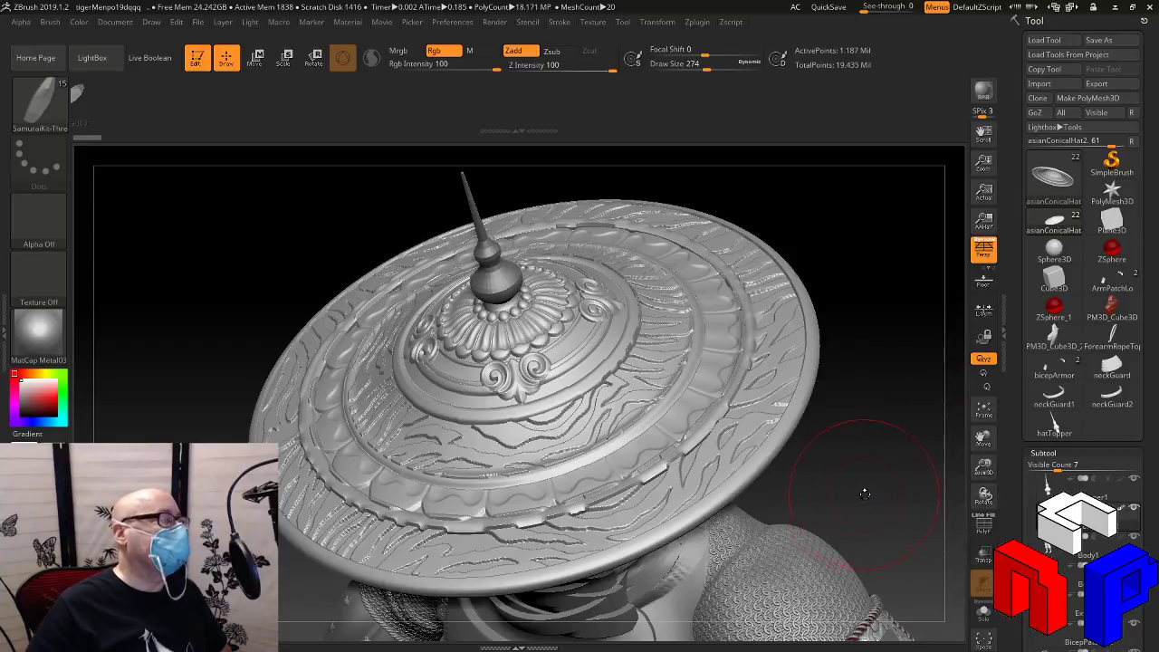
Examine the conical hat's ornament rings, carved wood grain and topper from steep front angles, close up and from farther away
{"action": "left_click_drag", "start_coordinate": [987, 470], "coordinate": [971, 471]}
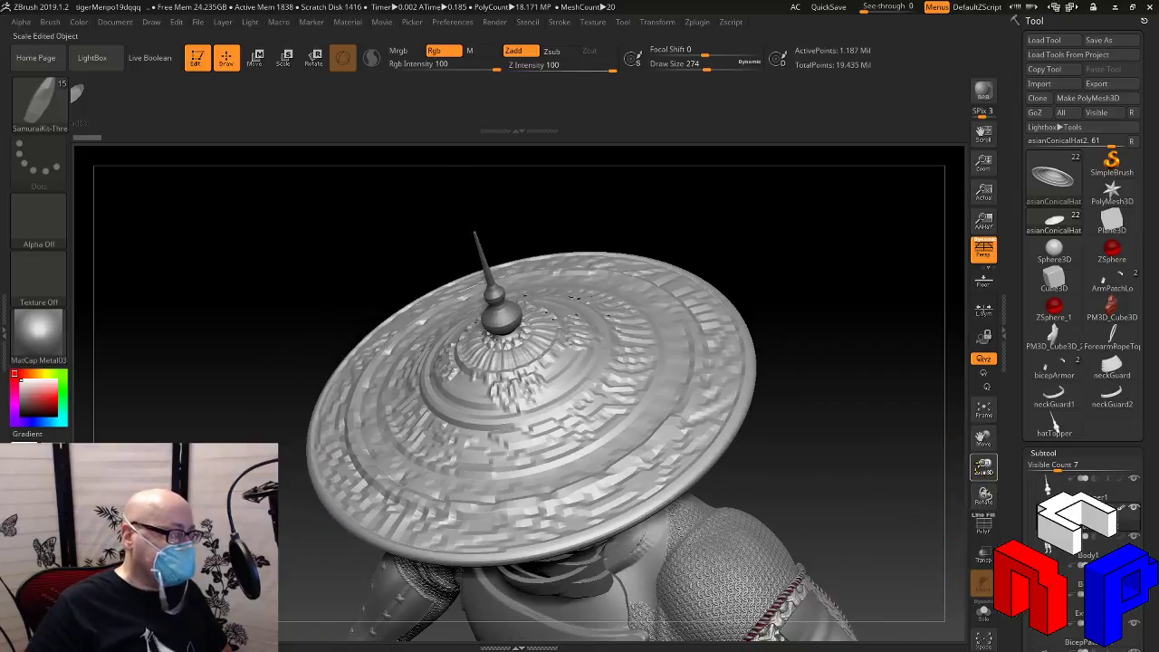
{"action": "mouse_move", "coordinate": [768, 425]}
{"action": "left_mouse_down"}
{"action": "mouse_move", "coordinate": [813, 463]}
{"action": "mouse_move", "coordinate": [694, 427]}
{"action": "left_mouse_up"}
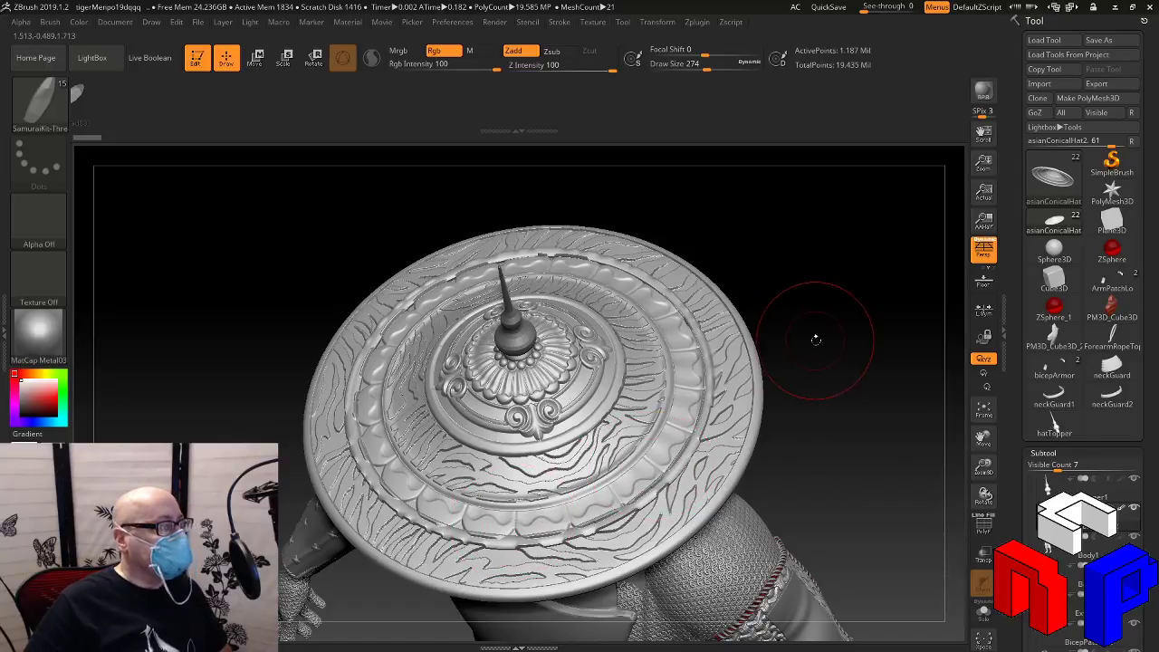
{"action": "left_click_drag", "start_coordinate": [815, 336], "coordinate": [830, 323]}
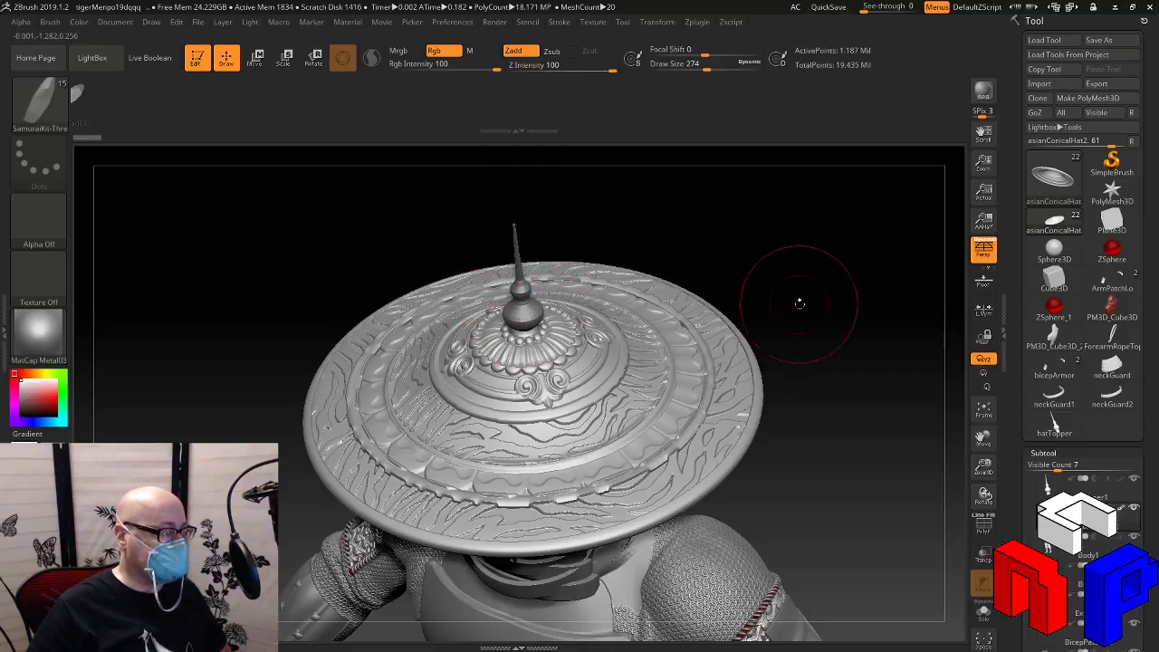
{"action": "mouse_move", "coordinate": [802, 305]}
{"action": "left_mouse_down"}
{"action": "mouse_move", "coordinate": [861, 344]}
{"action": "mouse_move", "coordinate": [883, 324]}
{"action": "mouse_move", "coordinate": [788, 466]}
{"action": "left_mouse_up"}
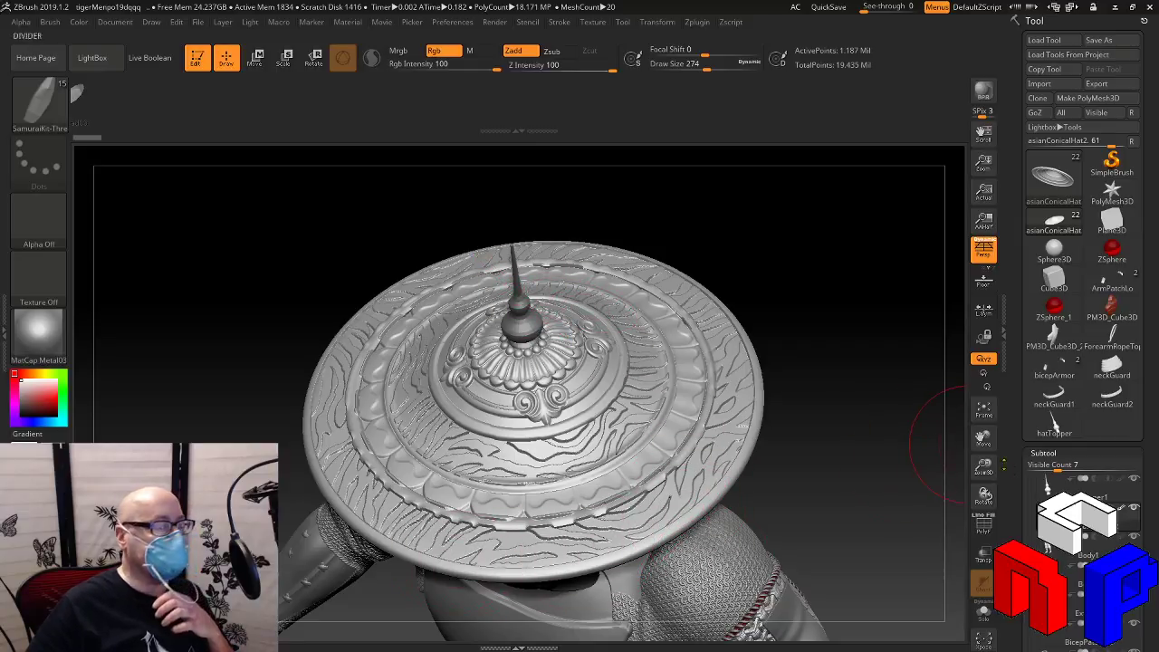
{"action": "mouse_move", "coordinate": [984, 466]}
{"action": "left_mouse_down"}
{"action": "mouse_move", "coordinate": [882, 457]}
{"action": "mouse_move", "coordinate": [816, 413]}
{"action": "mouse_move", "coordinate": [815, 437]}
{"action": "left_mouse_up"}
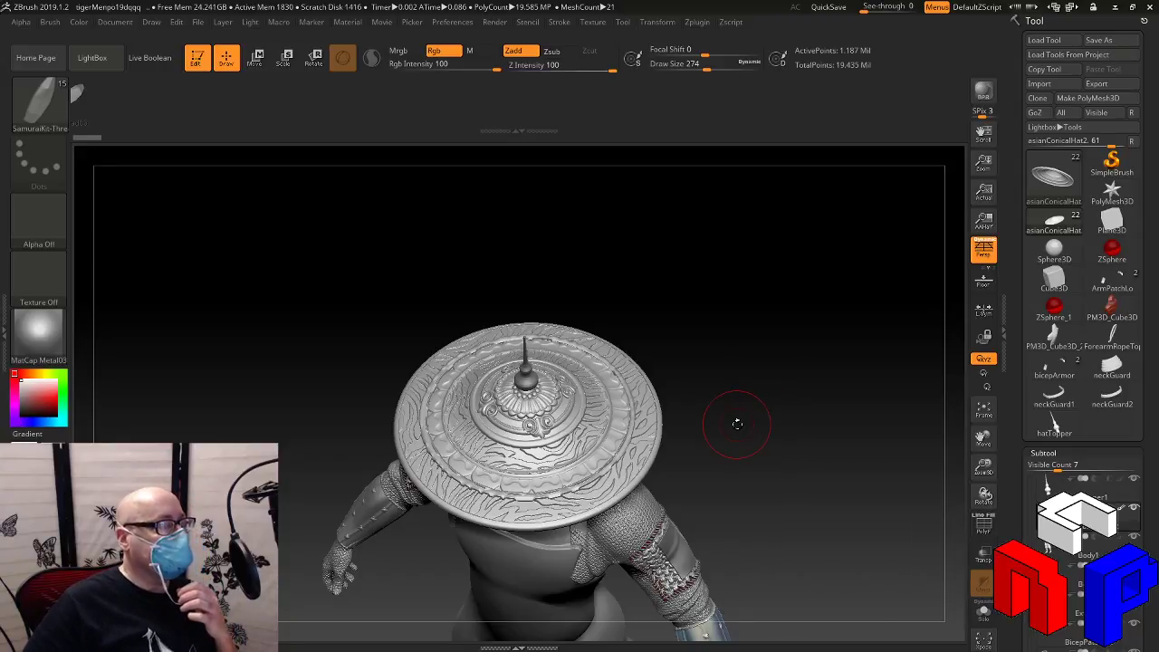
{"action": "left_click_drag", "start_coordinate": [772, 422], "coordinate": [804, 420]}
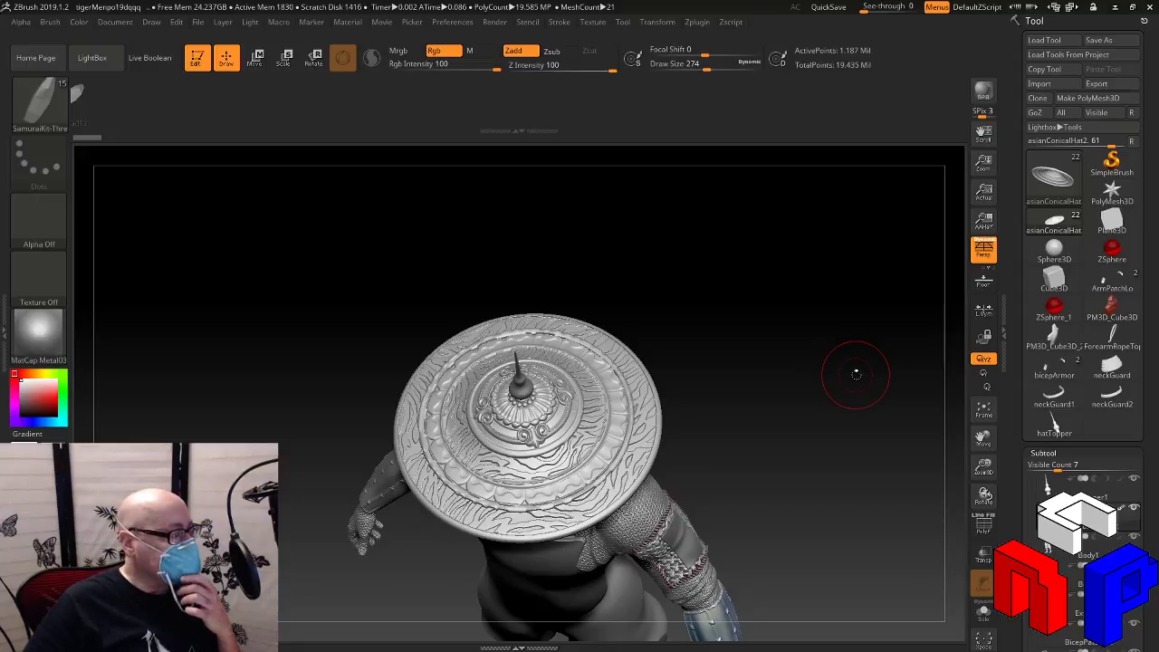
{"action": "mouse_move", "coordinate": [824, 413]}
{"action": "left_mouse_down"}
{"action": "mouse_move", "coordinate": [851, 432]}
{"action": "mouse_move", "coordinate": [838, 444]}
{"action": "left_mouse_up"}
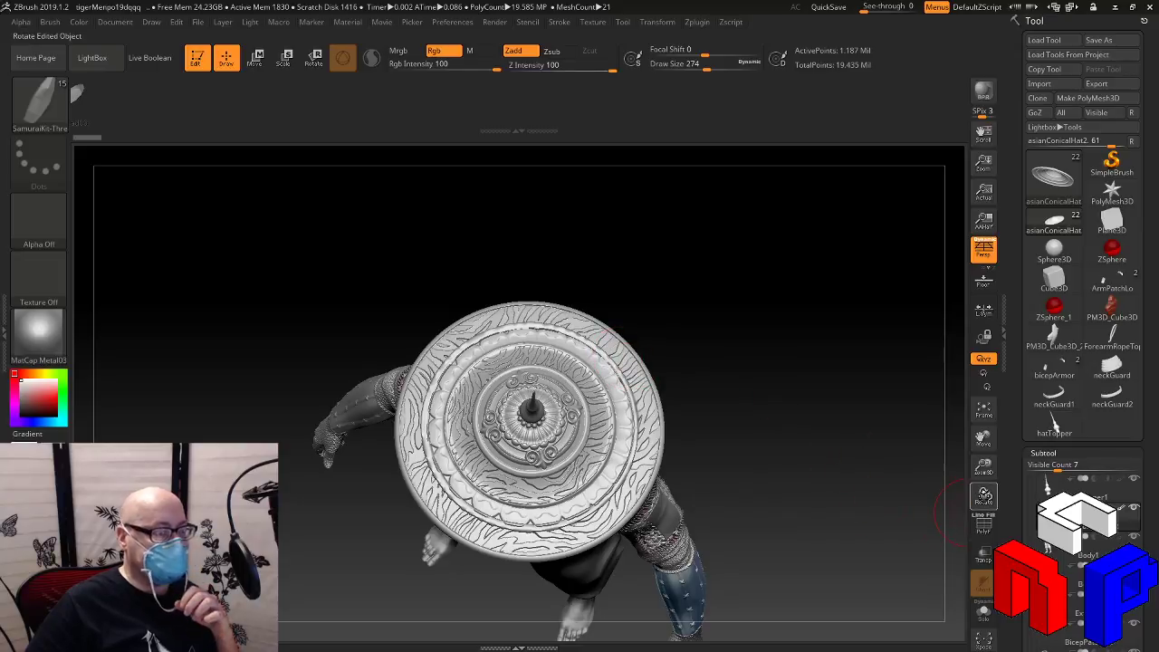
{"action": "left_click_drag", "start_coordinate": [888, 448], "coordinate": [313, 160]}
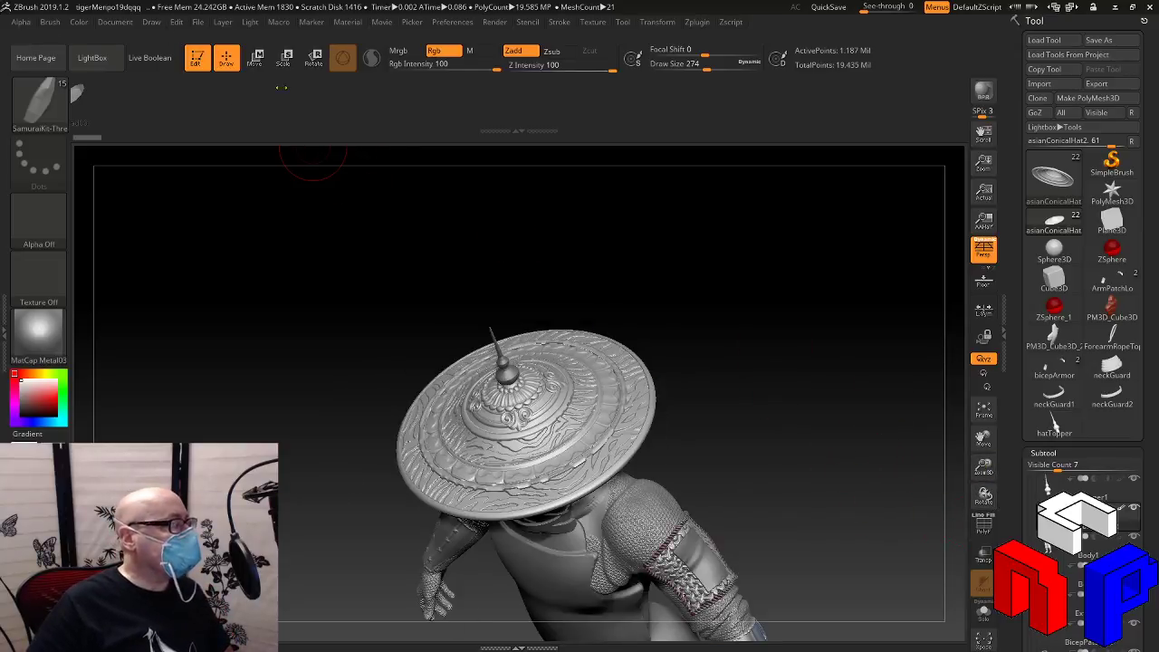
Examine how the hat relates to the mask, chest armour and arm guards, from the upper body out to the full figure
{"action": "left_click_drag", "start_coordinate": [793, 416], "coordinate": [815, 380]}
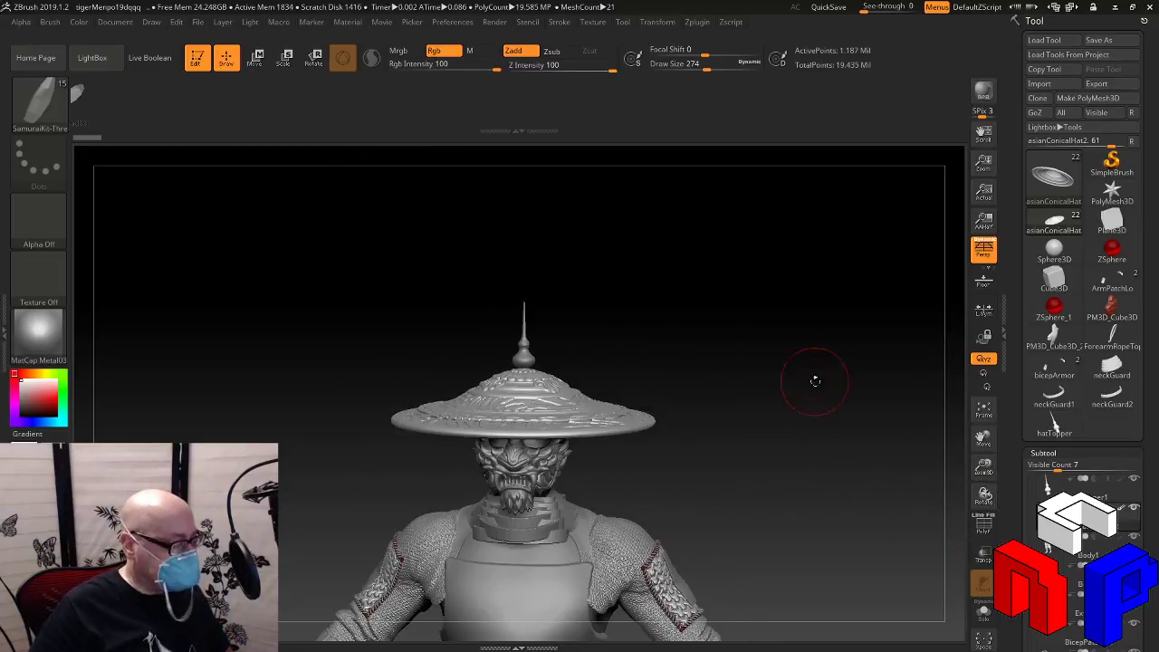
{"action": "left_click_drag", "start_coordinate": [828, 472], "coordinate": [856, 376], "text": "alt"}
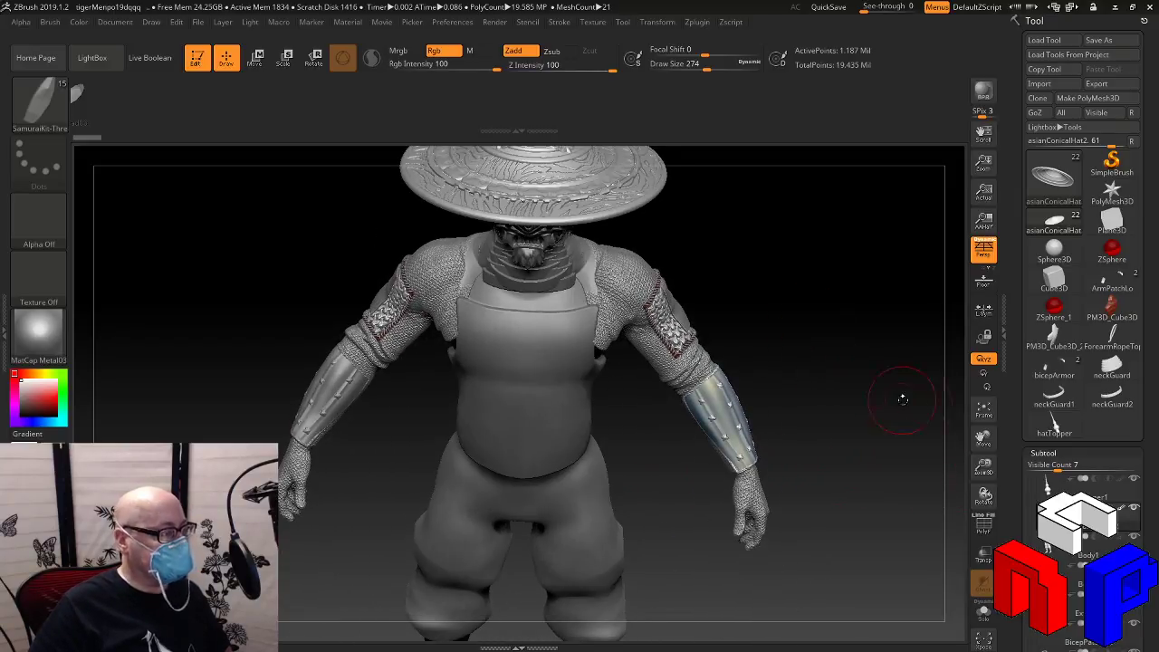
{"action": "mouse_move", "coordinate": [938, 437]}
{"action": "left_mouse_down"}
{"action": "mouse_move", "coordinate": [931, 493]}
{"action": "mouse_move", "coordinate": [866, 485]}
{"action": "left_mouse_up"}
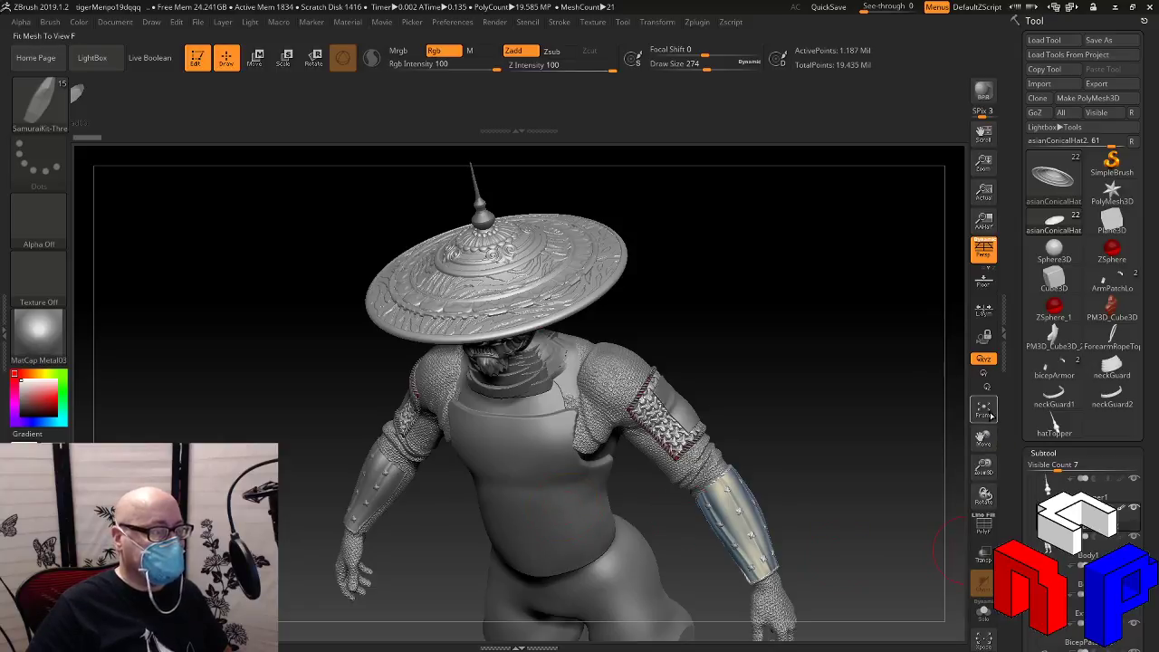
{"action": "mouse_move", "coordinate": [984, 439]}
{"action": "left_mouse_down"}
{"action": "mouse_move", "coordinate": [988, 354]}
{"action": "mouse_move", "coordinate": [985, 440]}
{"action": "left_mouse_up"}
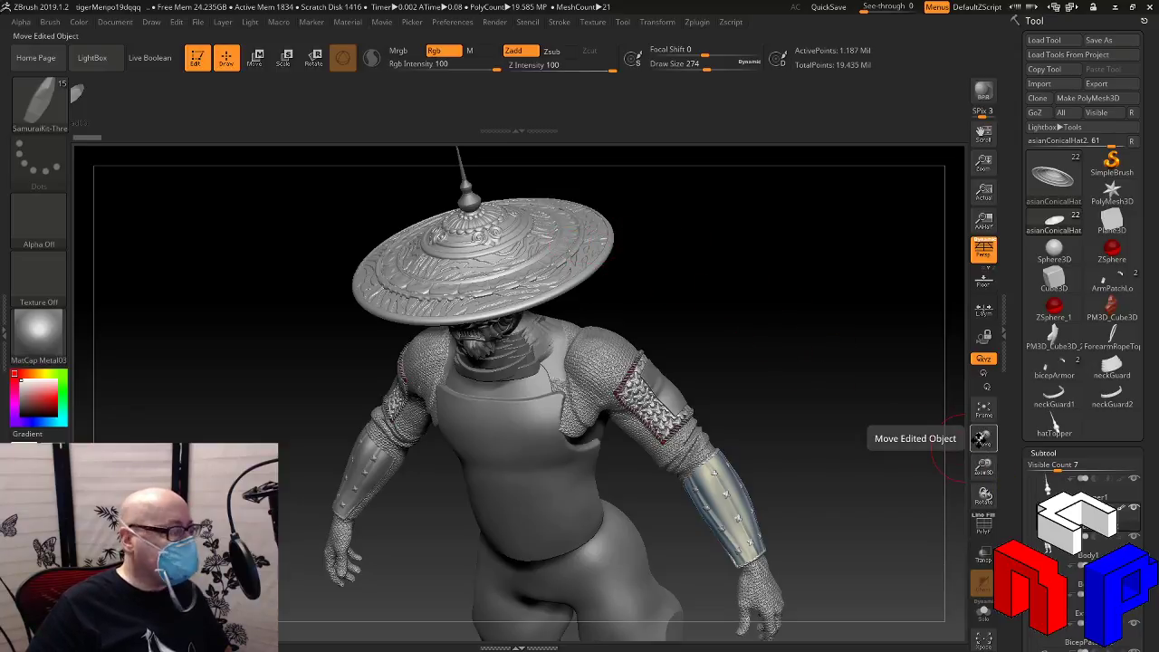
{"action": "left_click_drag", "start_coordinate": [982, 439], "coordinate": [945, 337]}
{"action": "left_click_drag", "start_coordinate": [984, 468], "coordinate": [1016, 501]}
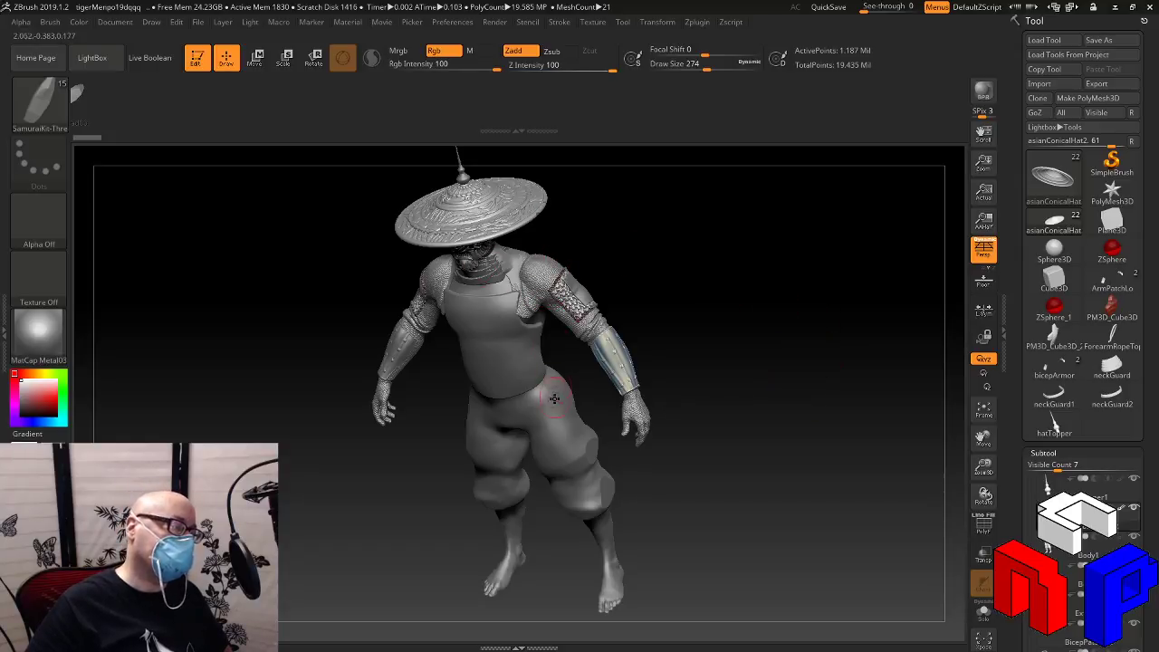
{"action": "left_click_drag", "start_coordinate": [831, 415], "coordinate": [549, 425]}
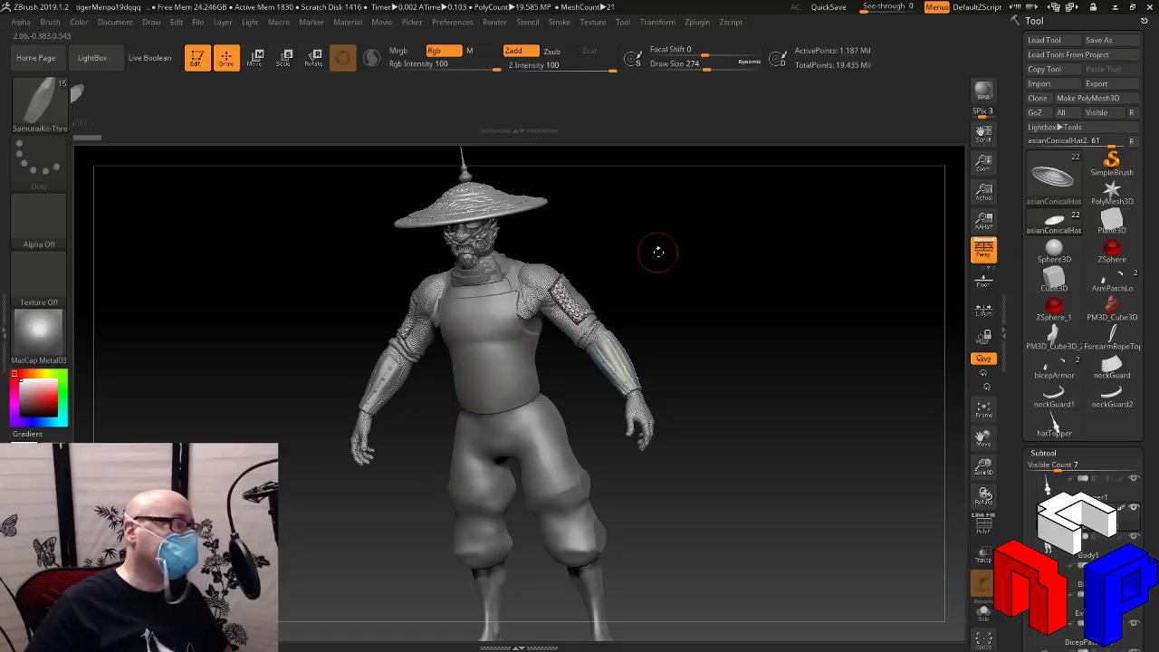
{"action": "left_click_drag", "start_coordinate": [659, 251], "coordinate": [686, 295]}
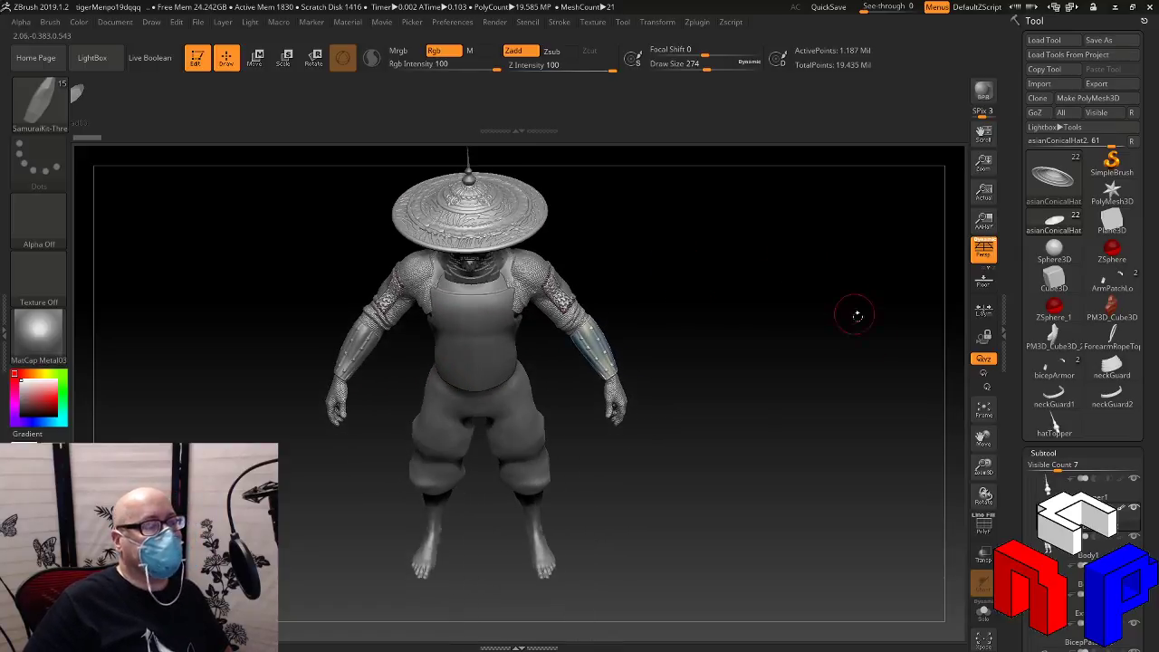
Compare the full figure's silhouette under the hat from the front, the side and a low angle
{"action": "left_click_drag", "start_coordinate": [986, 442], "coordinate": [1030, 552]}
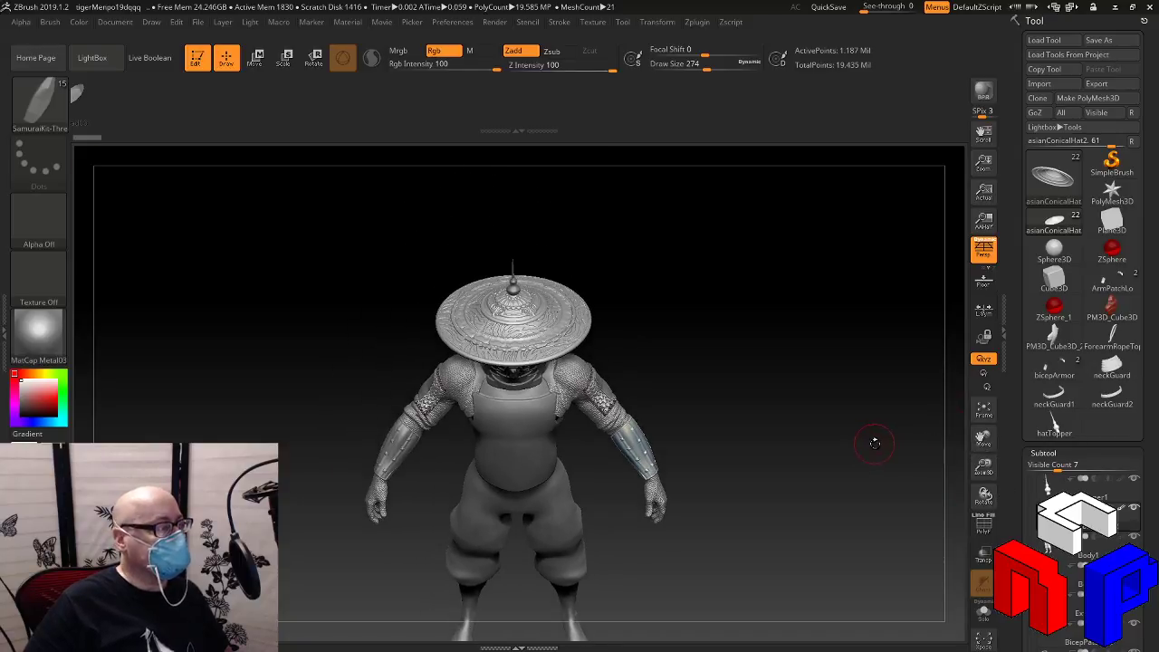
{"action": "left_click_drag", "start_coordinate": [875, 442], "coordinate": [706, 465]}
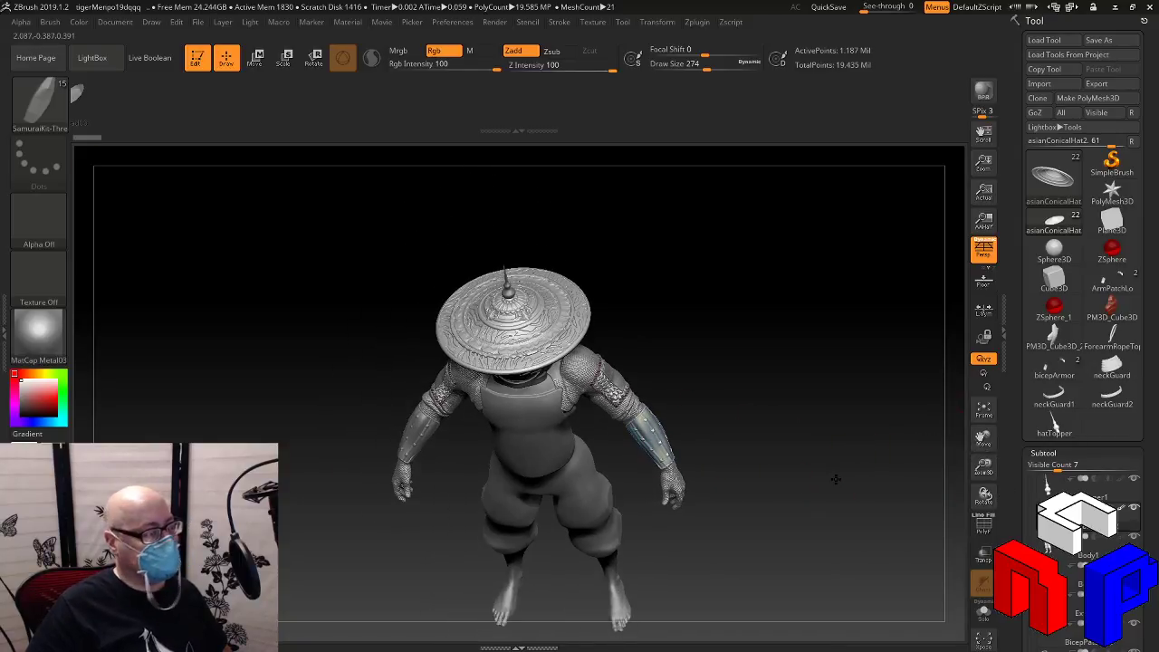
{"action": "left_click_drag", "start_coordinate": [835, 479], "coordinate": [879, 459]}
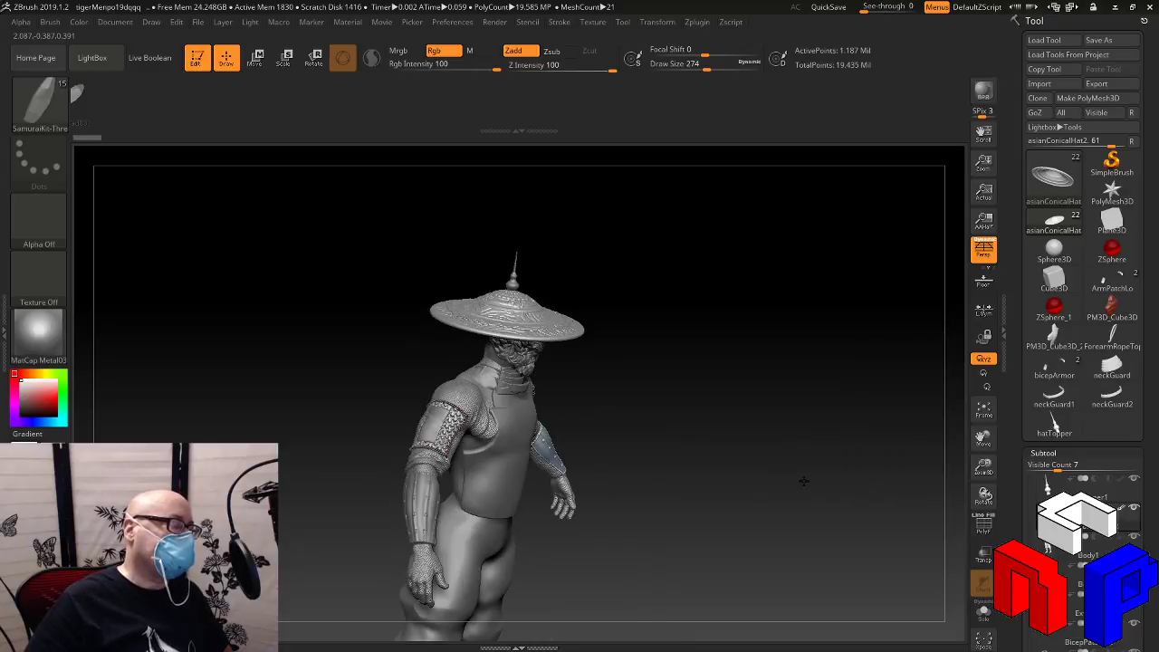
{"action": "left_click_drag", "start_coordinate": [804, 481], "coordinate": [480, 345]}
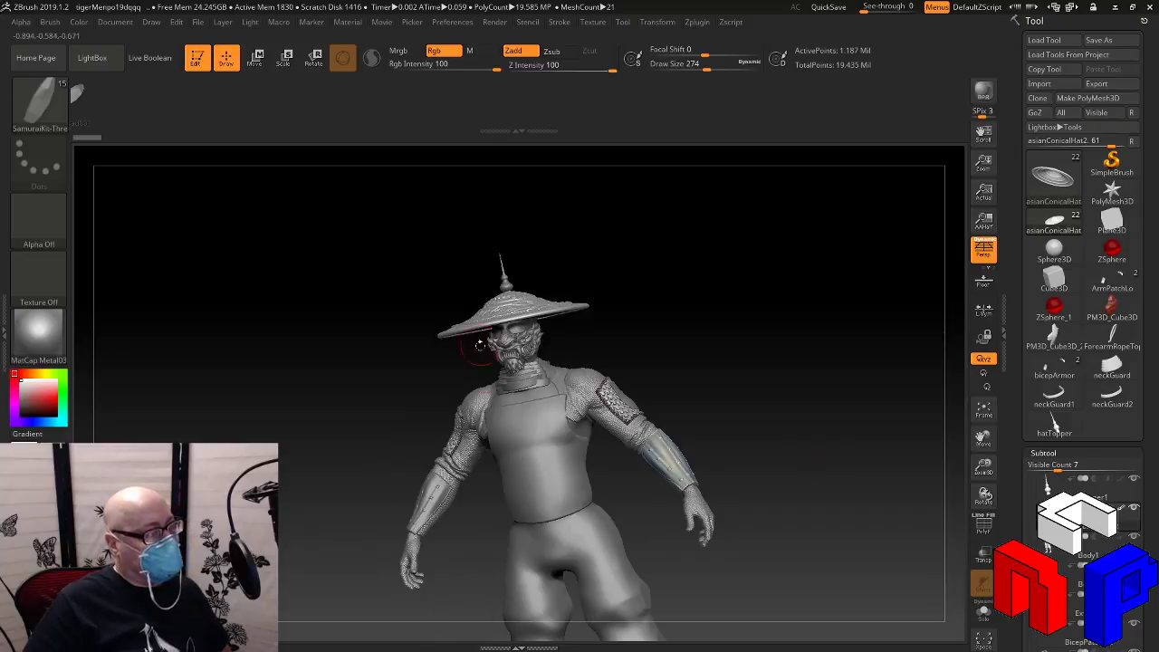
{"action": "left_click_drag", "start_coordinate": [984, 467], "coordinate": [918, 455]}
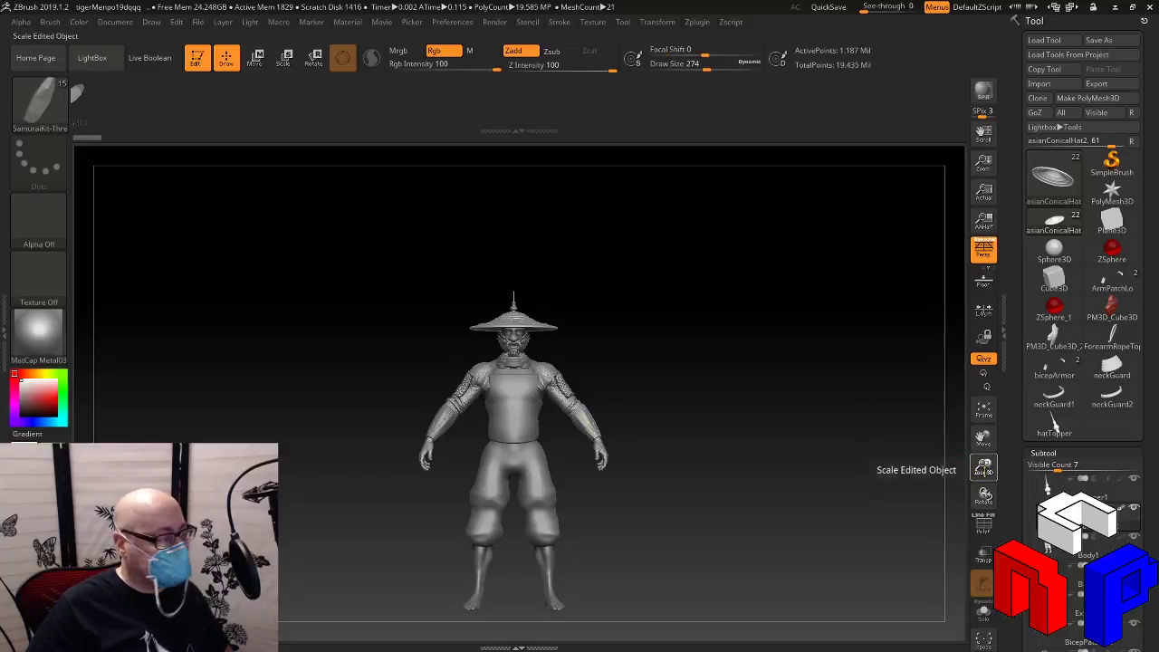
{"action": "left_click_drag", "start_coordinate": [985, 467], "coordinate": [1024, 489]}
{"action": "left_click_drag", "start_coordinate": [982, 439], "coordinate": [968, 301]}
{"action": "left_click_drag", "start_coordinate": [985, 467], "coordinate": [966, 532]}
{"action": "left_click_drag", "start_coordinate": [774, 411], "coordinate": [760, 455]}
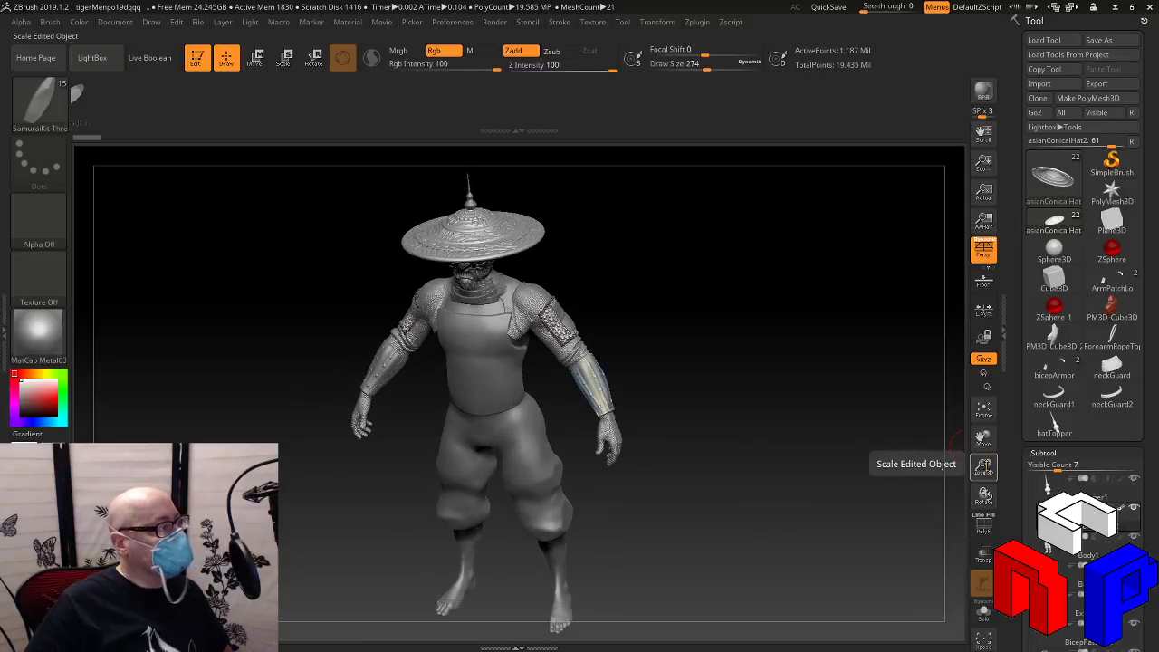
Inspect the hat, mask and upper-body armour closely from a three-quarter front angle
{"action": "left_click_drag", "start_coordinate": [983, 467], "coordinate": [1032, 472]}
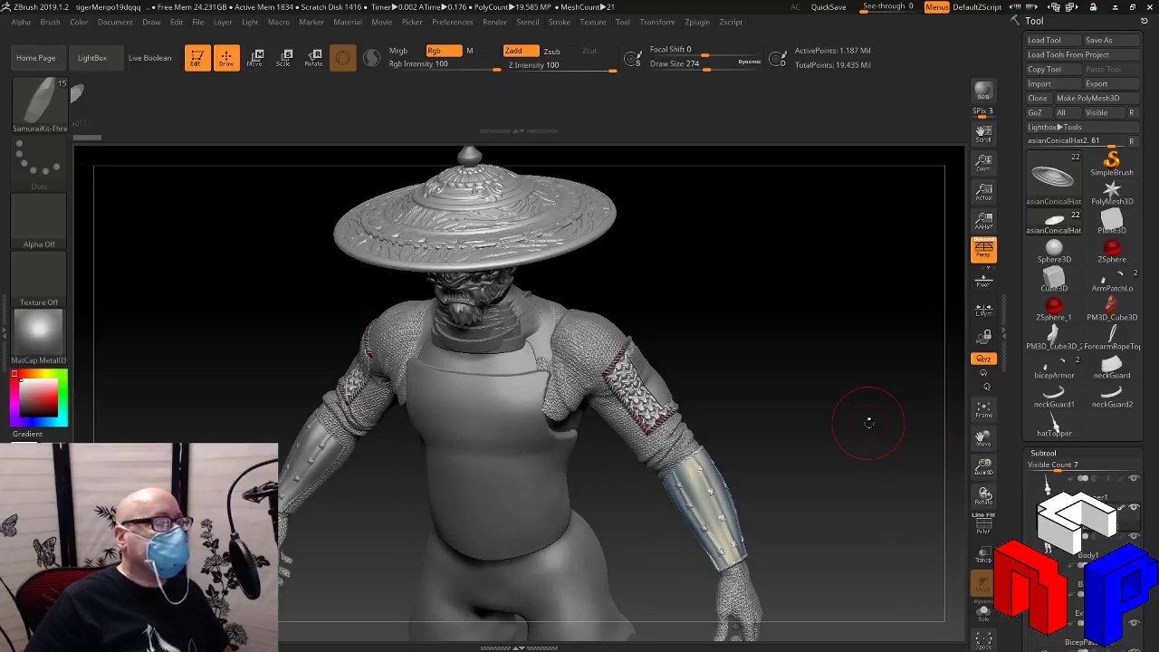
{"action": "left_click_drag", "start_coordinate": [983, 466], "coordinate": [973, 460]}
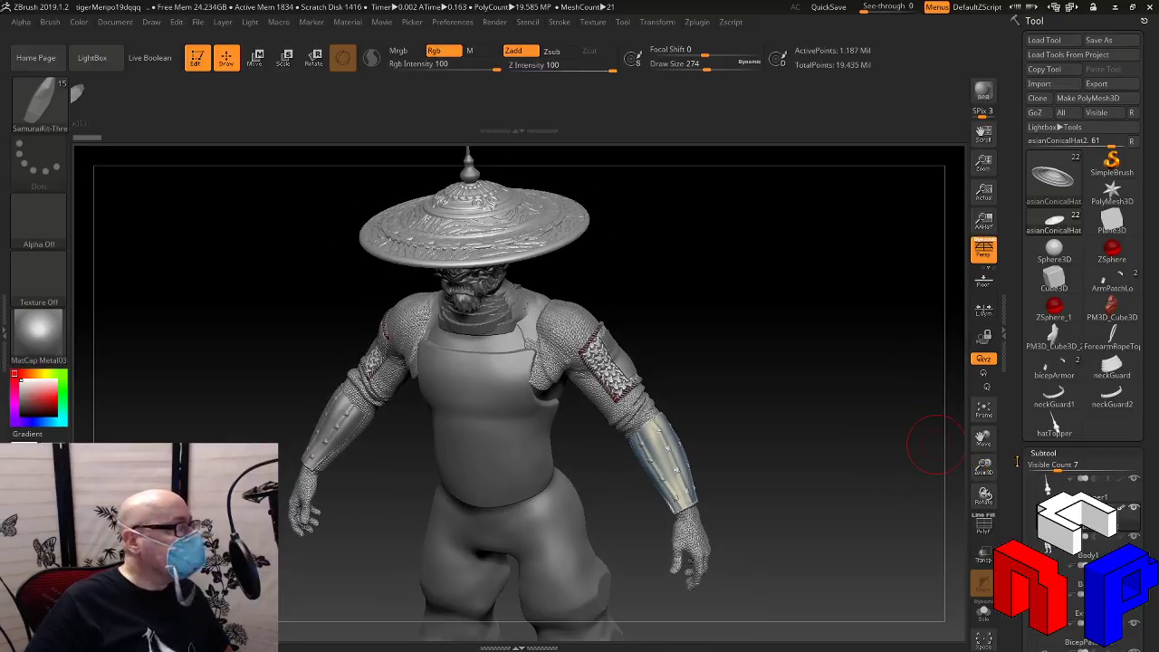
{"action": "left_click_drag", "start_coordinate": [789, 377], "coordinate": [791, 399]}
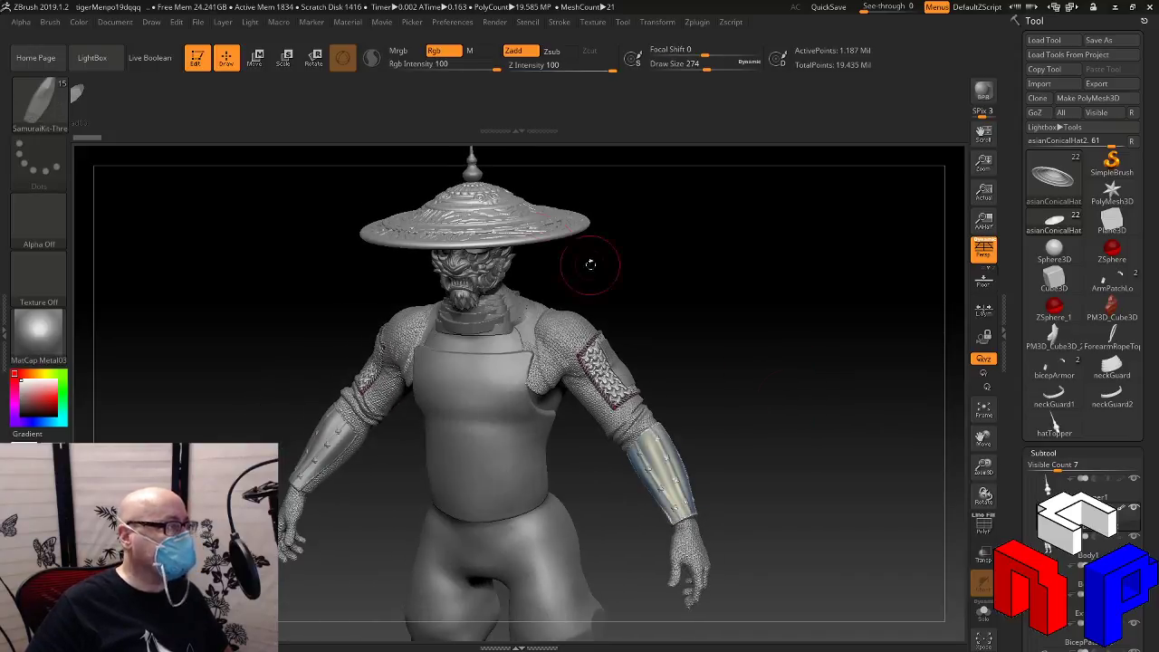
Open the earlier tigerMenpo19d project and inspect its plain conical hat above the mask from the front
{"action": "left_click", "coordinate": [195, 22]}
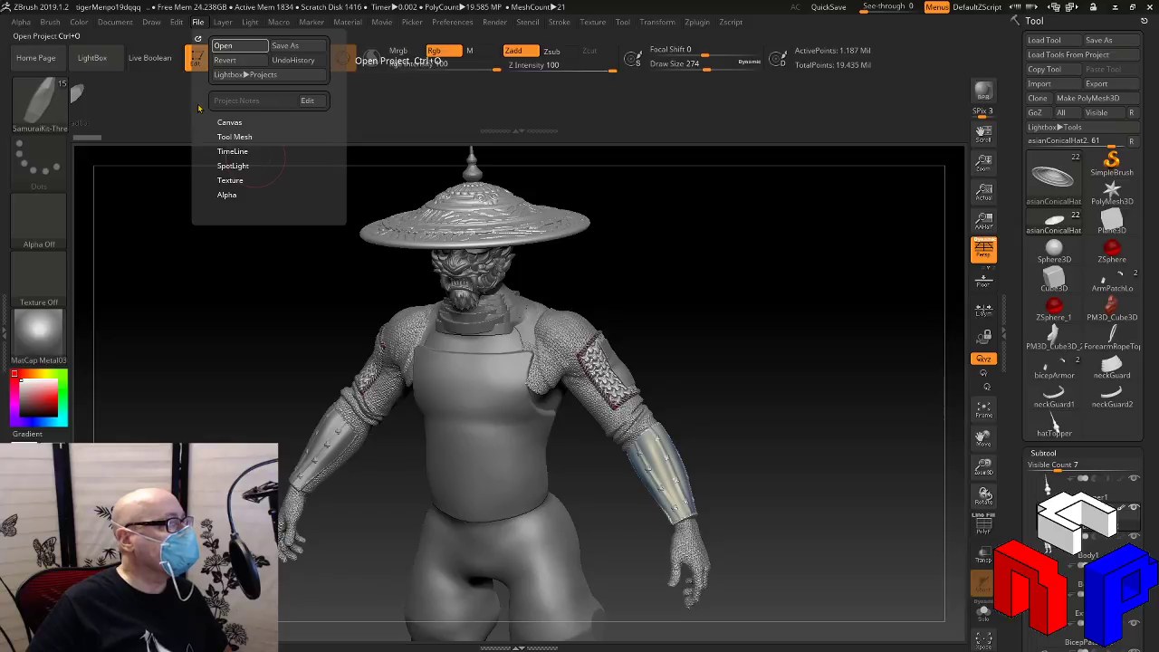
{"action": "left_click", "coordinate": [483, 307]}
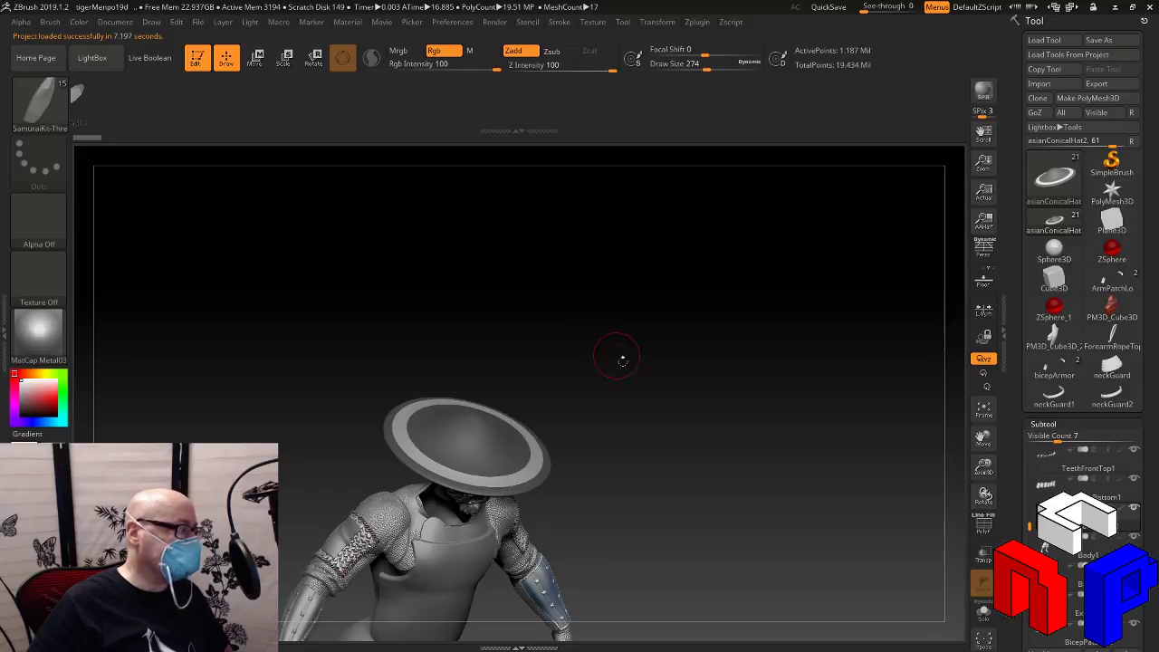
{"action": "mouse_move", "coordinate": [606, 323]}
{"action": "left_mouse_down", "text": "shift"}
{"action": "mouse_move", "coordinate": [942, 473]}
{"action": "mouse_move", "coordinate": [980, 464]}
{"action": "mouse_move", "coordinate": [968, 457]}
{"action": "mouse_move", "coordinate": [1049, 487]}
{"action": "left_mouse_up", "text": "shift"}
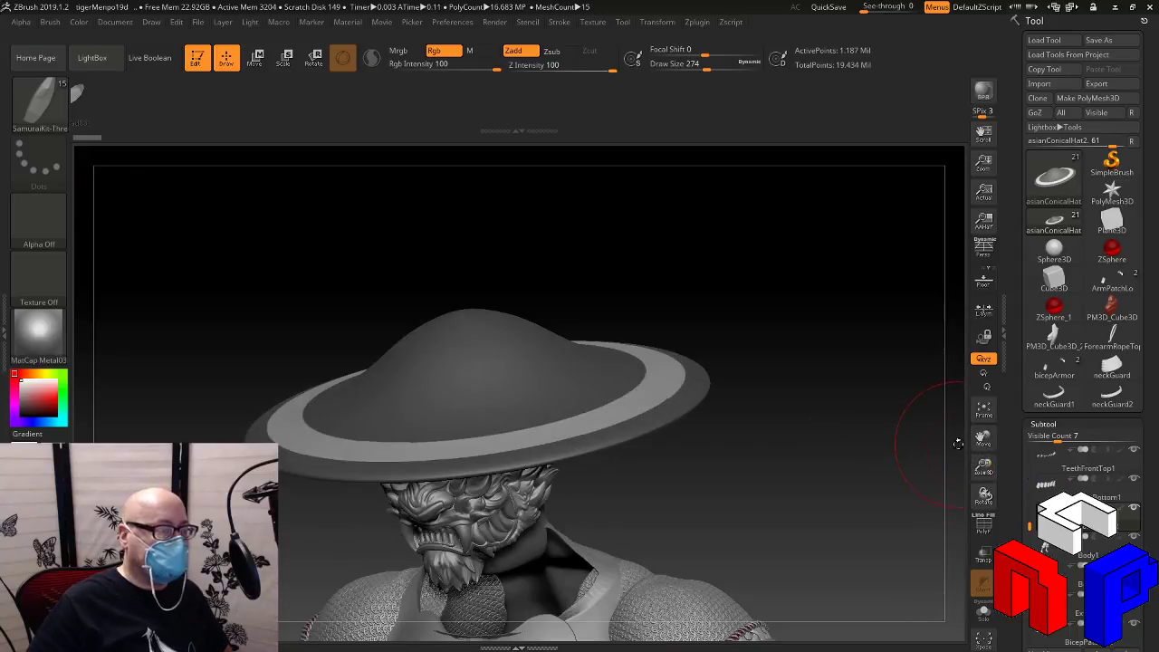
{"action": "left_click_drag", "start_coordinate": [983, 439], "coordinate": [862, 220]}
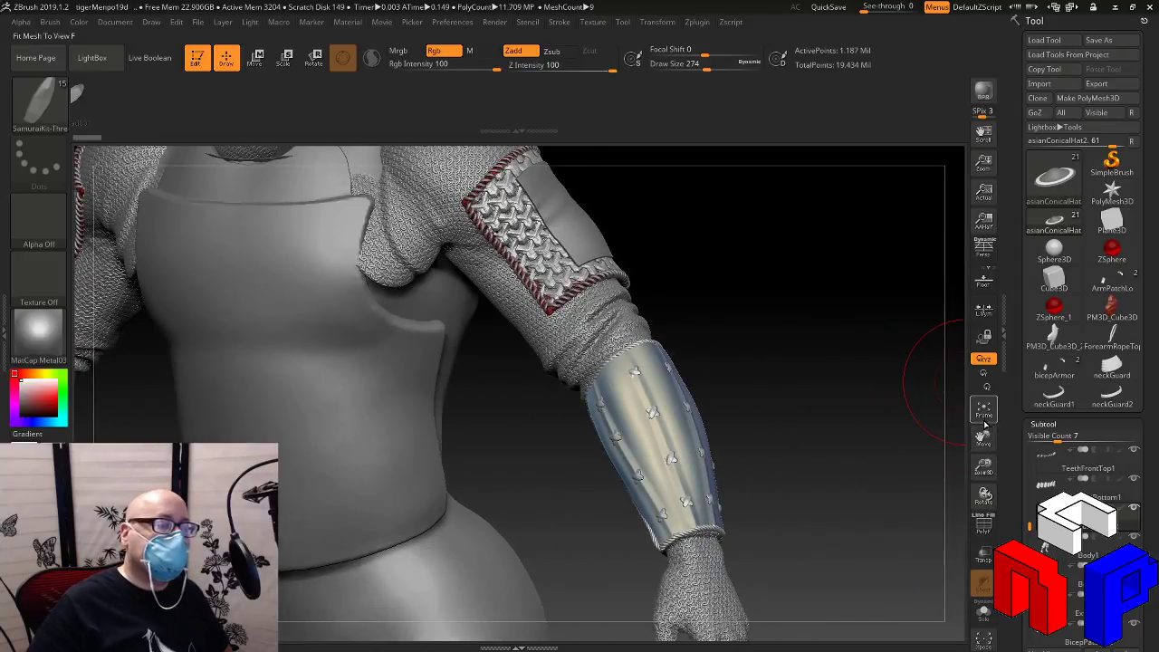
{"action": "left_click_drag", "start_coordinate": [985, 445], "coordinate": [1009, 572]}
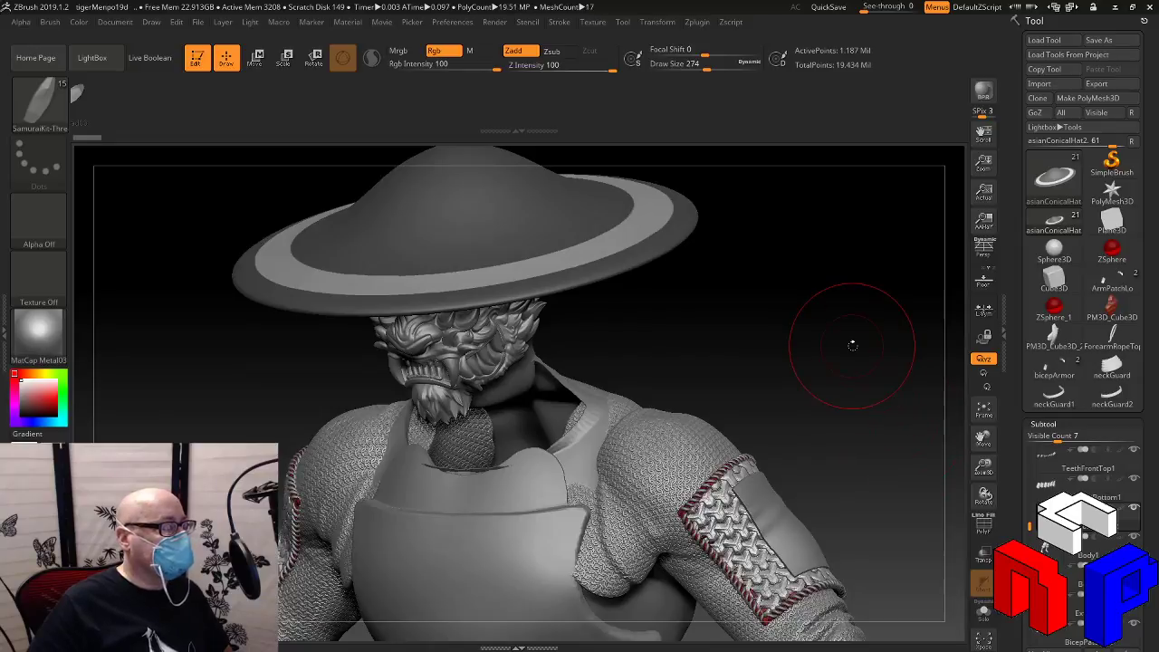
{"action": "mouse_move", "coordinate": [853, 344]}
{"action": "left_mouse_down"}
{"action": "mouse_move", "coordinate": [859, 328]}
{"action": "mouse_move", "coordinate": [858, 353]}
{"action": "mouse_move", "coordinate": [852, 342]}
{"action": "left_mouse_up"}
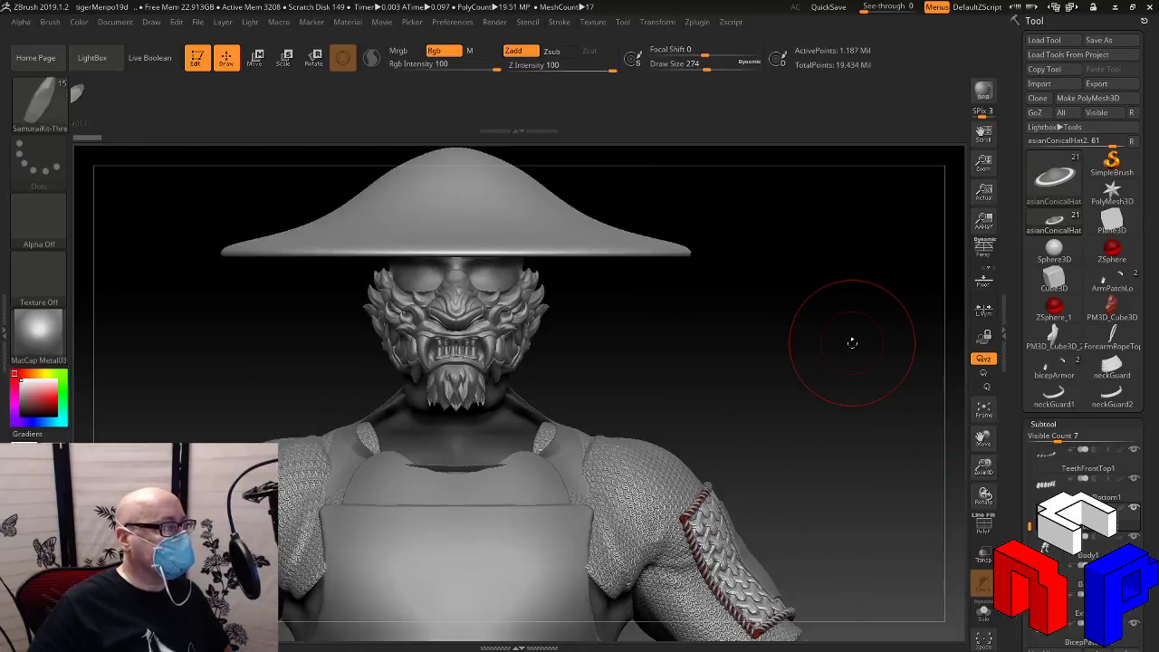
{"action": "left_click_drag", "start_coordinate": [984, 437], "coordinate": [1003, 547]}
Try flattening the plain conical hat by scaling it down vertically, check its profile from several sides, and undo the scaling
{"action": "left_click", "coordinate": [286, 60]}
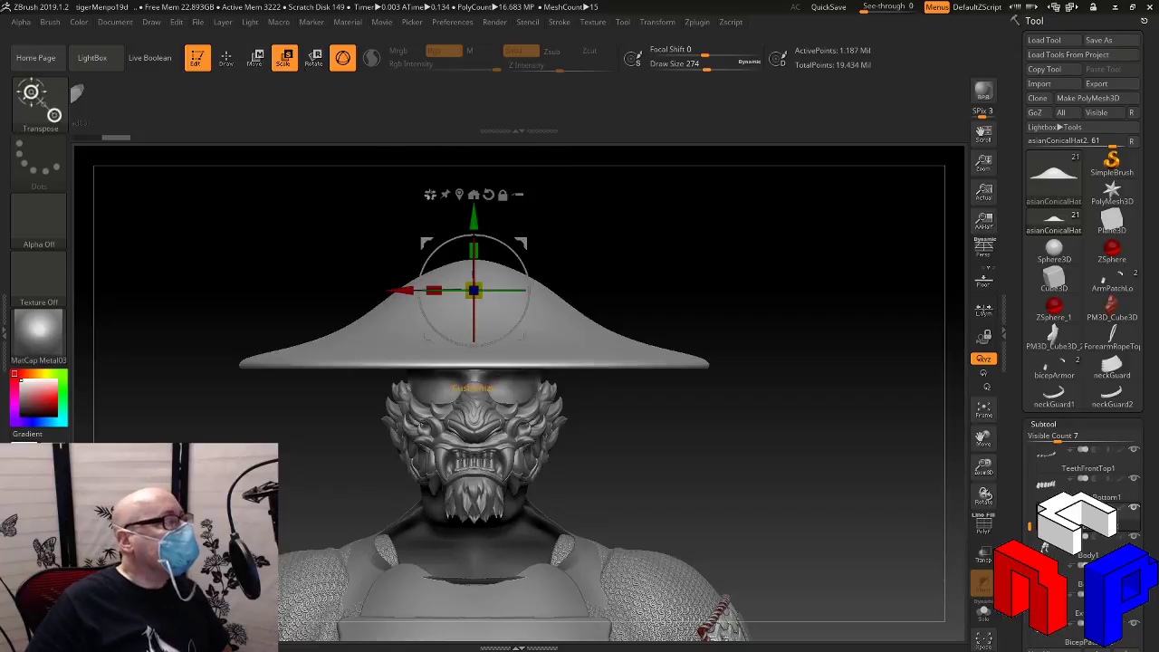
{"action": "left_click_drag", "start_coordinate": [474, 251], "coordinate": [474, 278]}
{"action": "left_click_drag", "start_coordinate": [756, 244], "coordinate": [676, 300]}
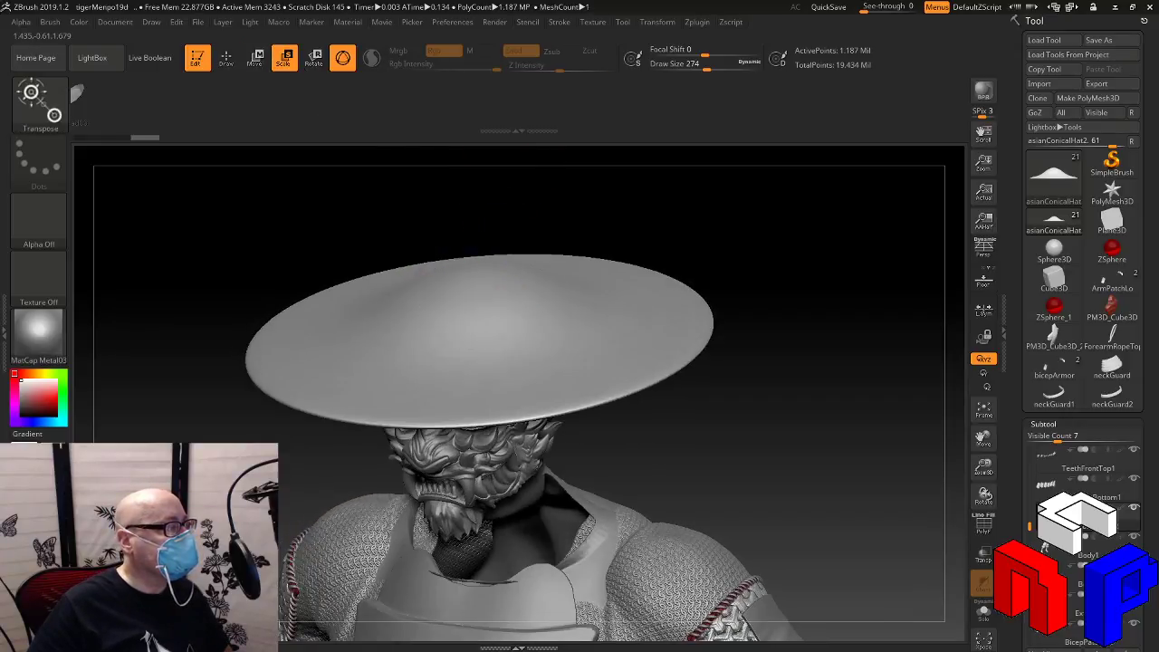
{"action": "left_click_drag", "start_coordinate": [770, 299], "coordinate": [661, 263]}
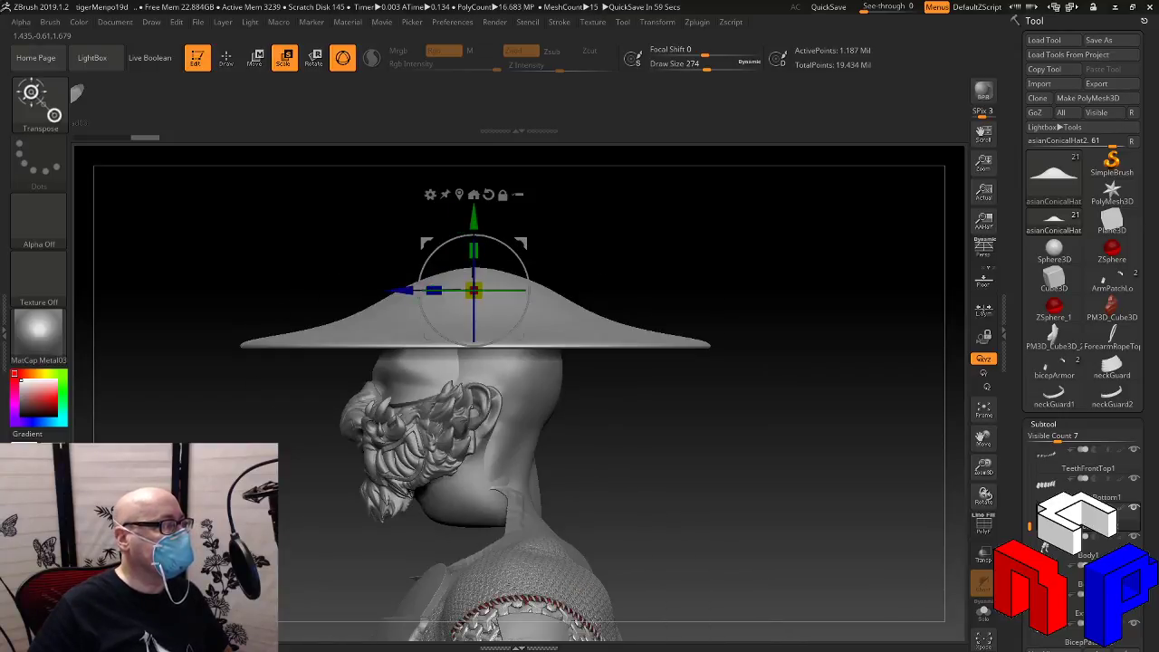
{"action": "left_click_drag", "start_coordinate": [724, 299], "coordinate": [843, 317]}
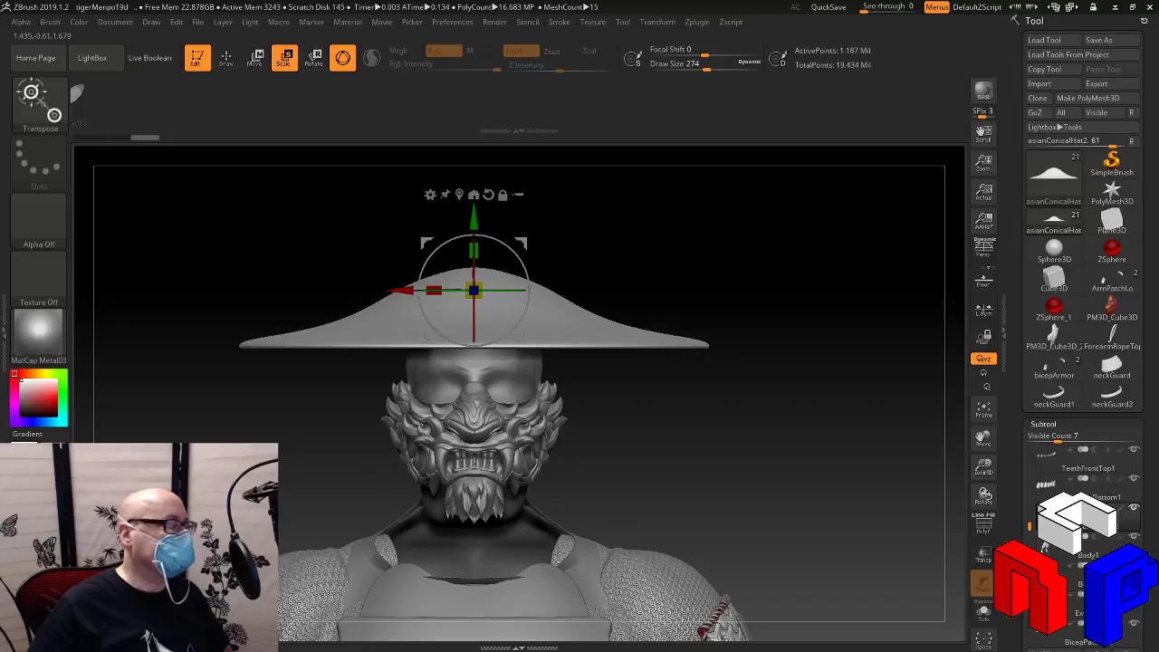
{"action": "key", "text": "ctrl+z"}
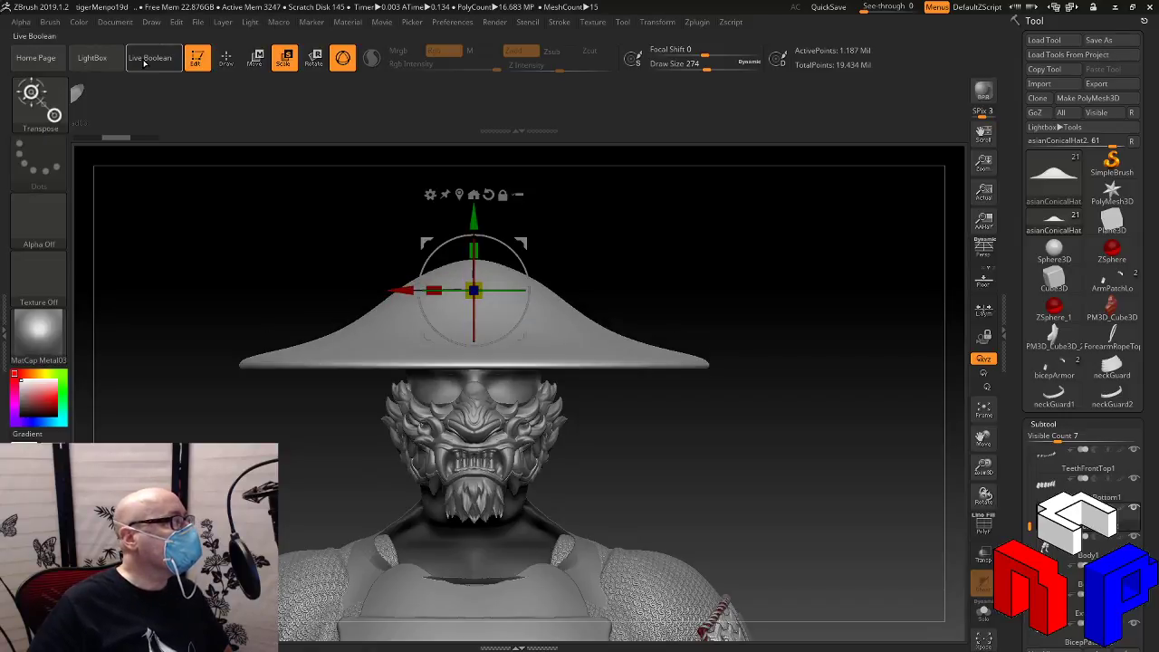
Open the tigerMenpo19dqqq project with the ornate hat and view the figure from the front
{"action": "left_click", "coordinate": [99, 59]}
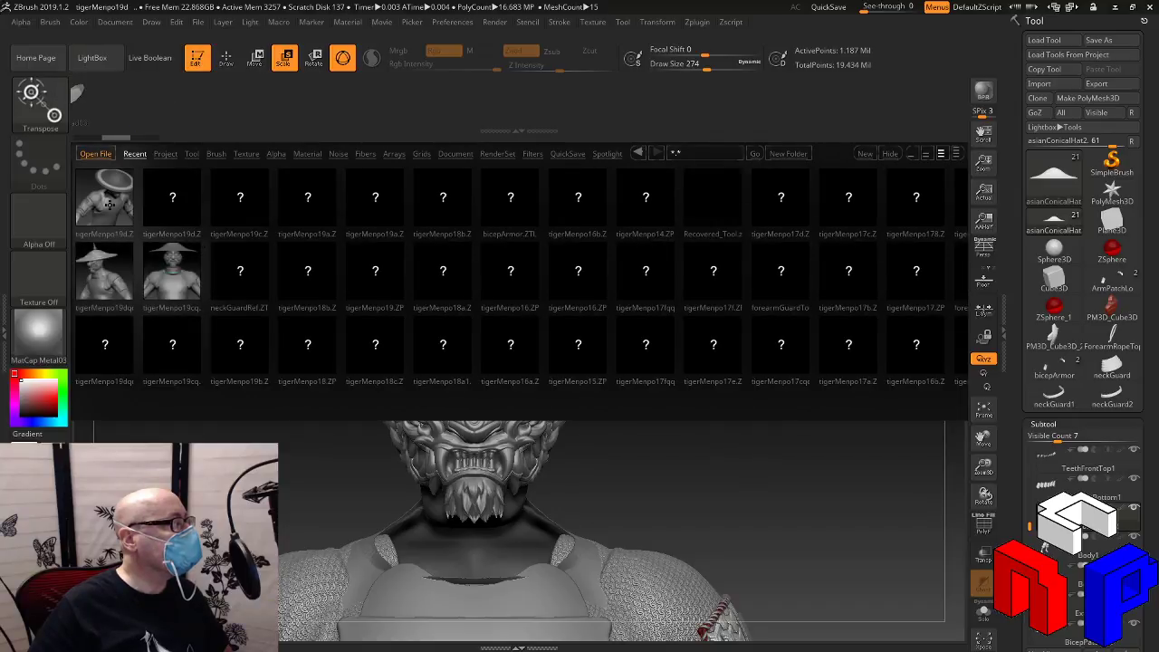
{"action": "double_click", "coordinate": [116, 283]}
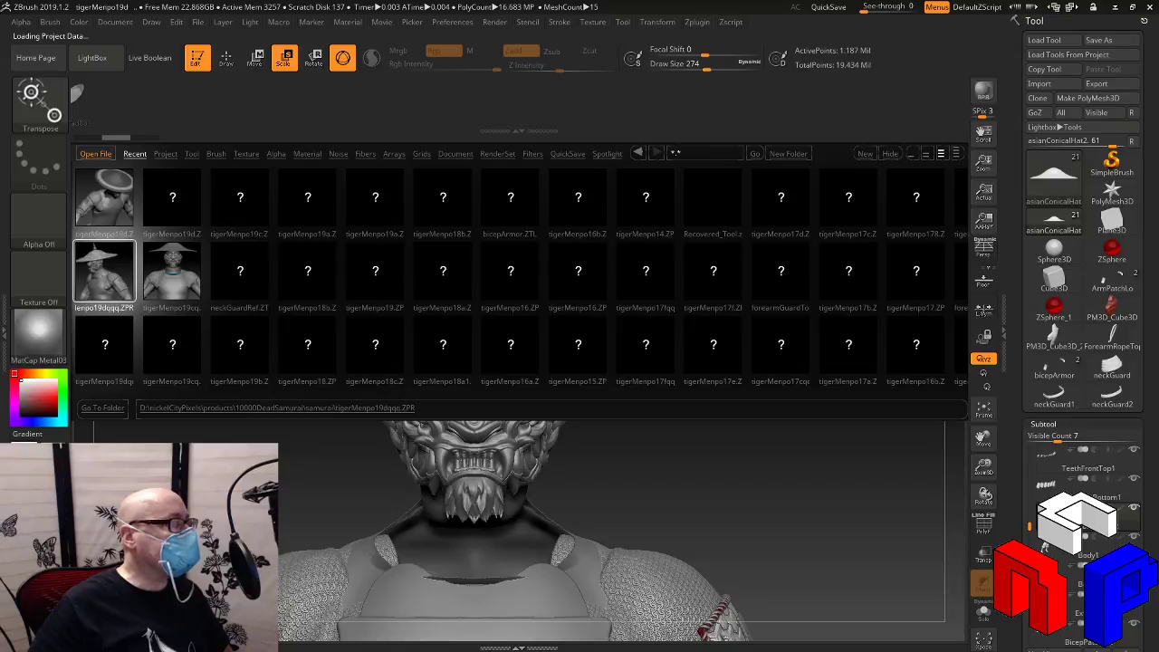
{"action": "left_click_drag", "start_coordinate": [668, 392], "coordinate": [678, 385], "text": "shift"}
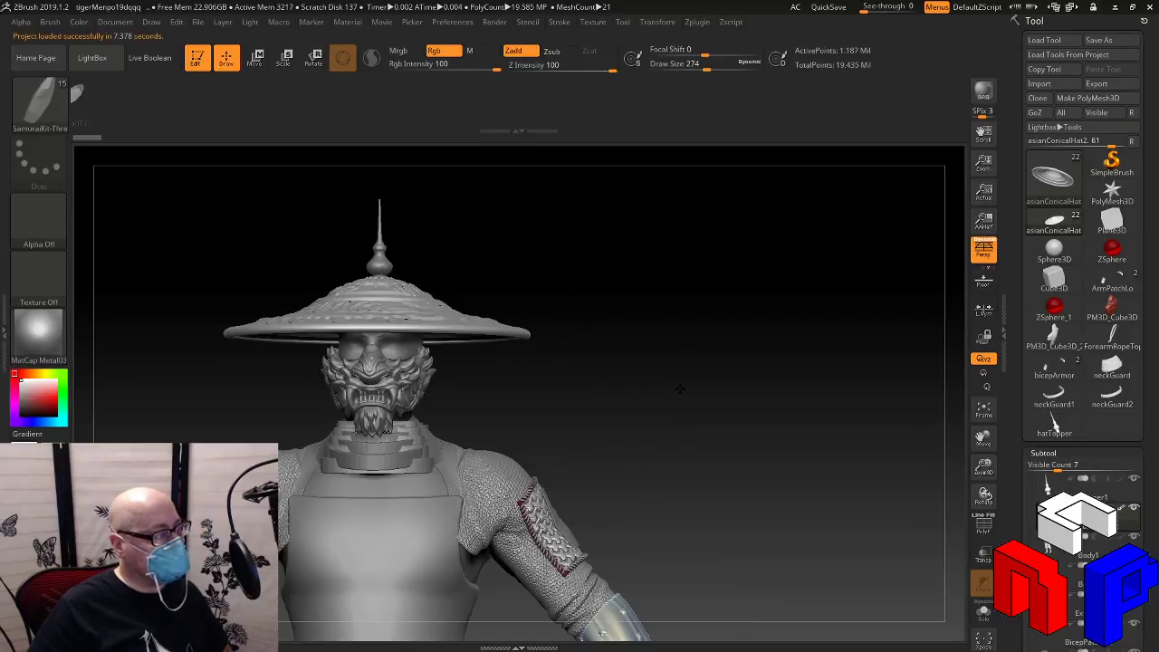
Merge the hatTopper1 subtool down into the ornate asianConicalHat2 below it
{"action": "left_click", "coordinate": [1132, 499]}
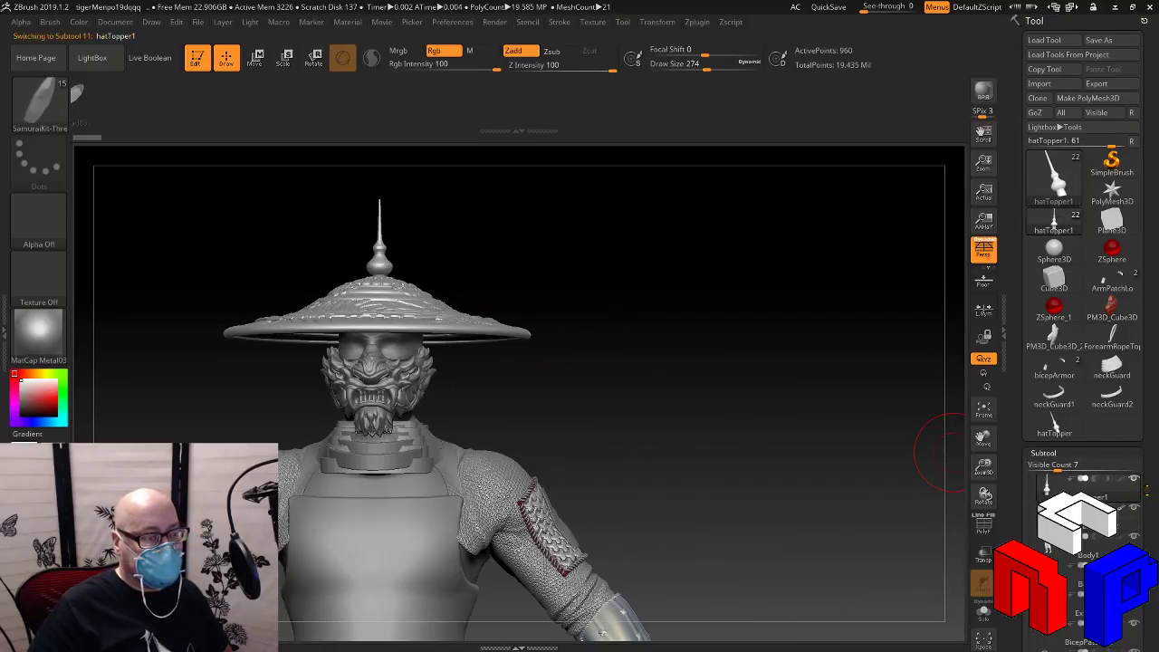
{"action": "left_click_drag", "start_coordinate": [1143, 500], "coordinate": [1143, 378]}
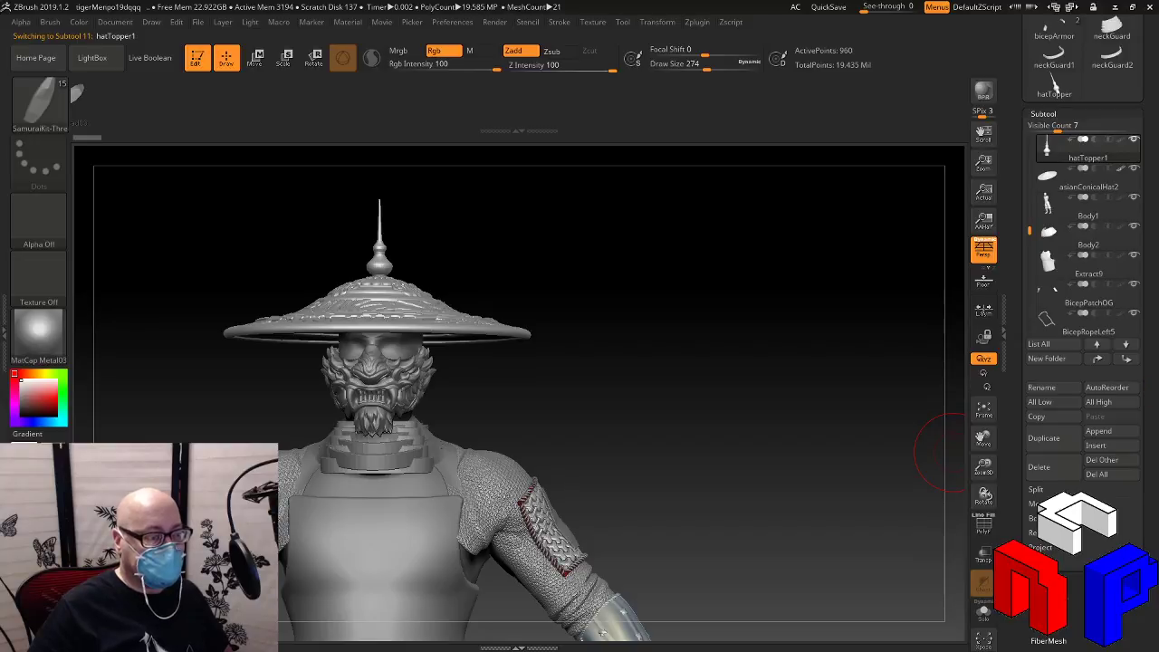
{"action": "left_click", "coordinate": [1036, 503]}
{"action": "left_click", "coordinate": [1038, 518]}
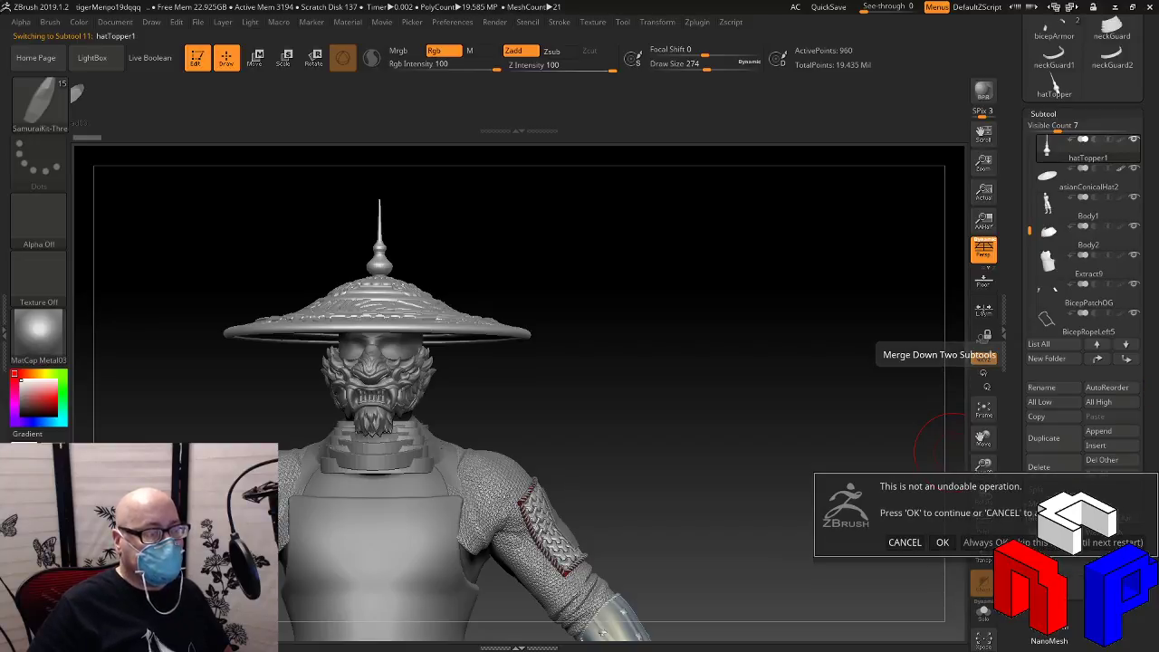
{"action": "left_click", "coordinate": [1038, 542]}
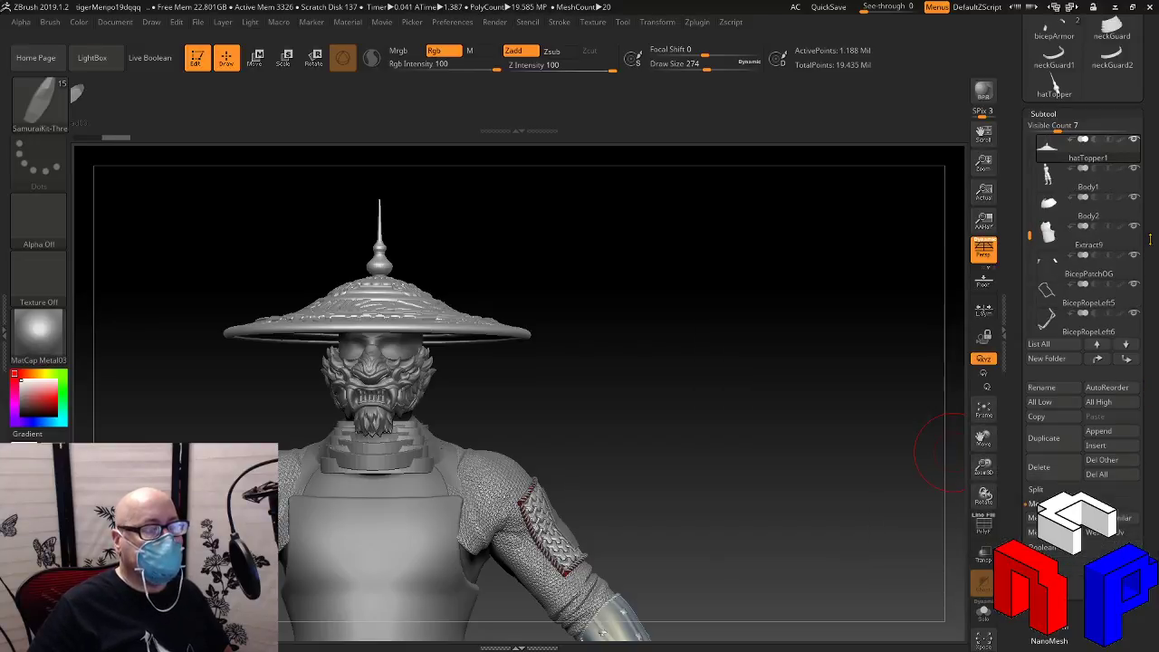
Delete every subtool except the merged ornate hat and save it as the tool file hatTopper1.ZTL
{"action": "left_click_drag", "start_coordinate": [1148, 359], "coordinate": [1144, 59]}
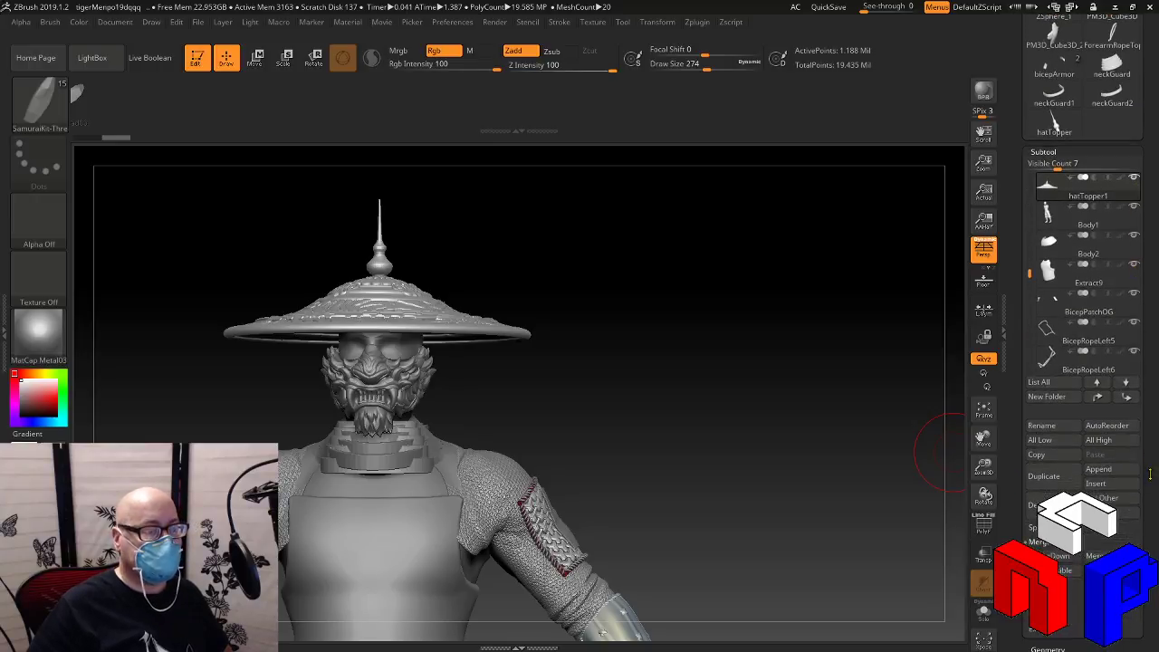
{"action": "left_click", "coordinate": [1127, 514]}
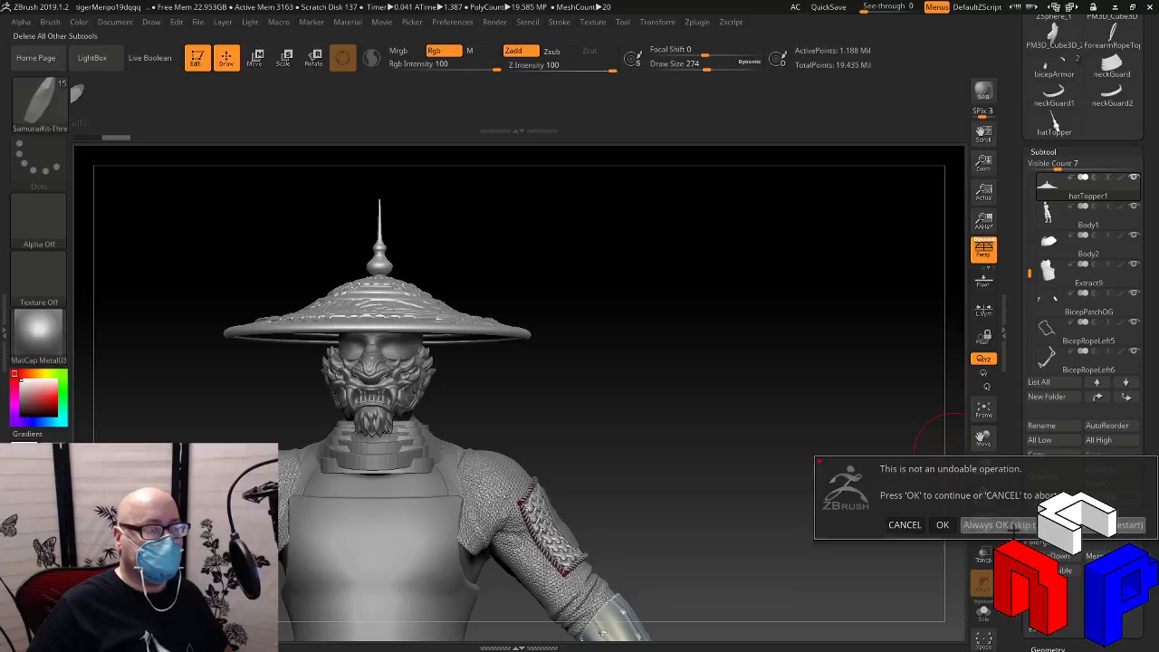
{"action": "left_click", "coordinate": [997, 525]}
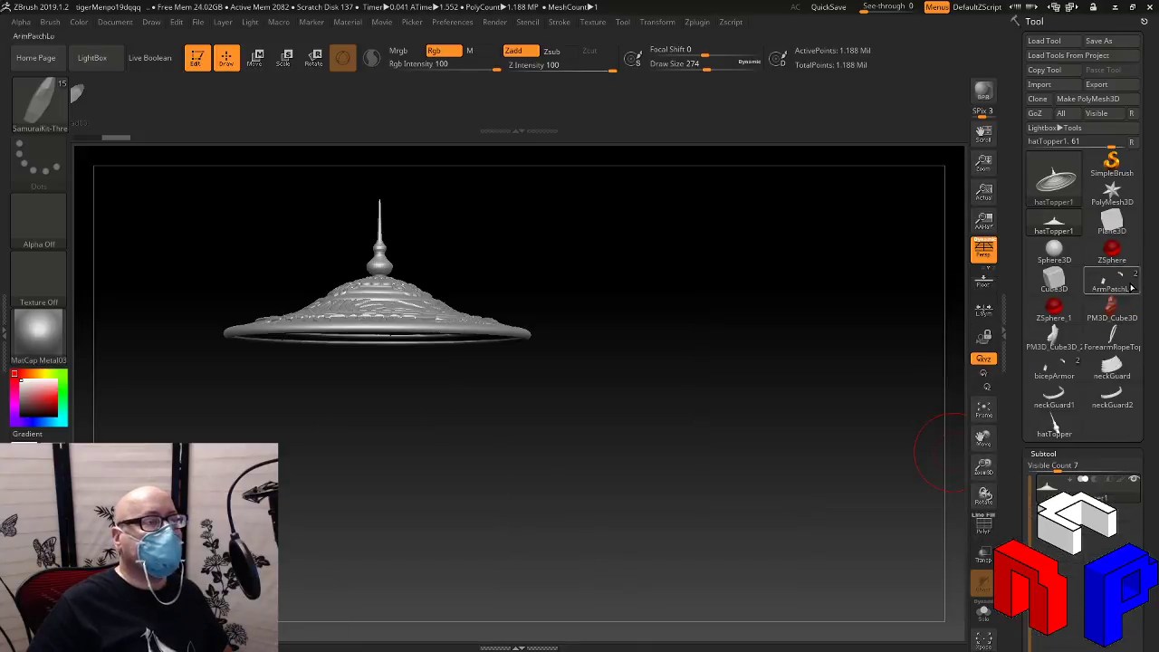
{"action": "left_click", "coordinate": [1098, 41]}
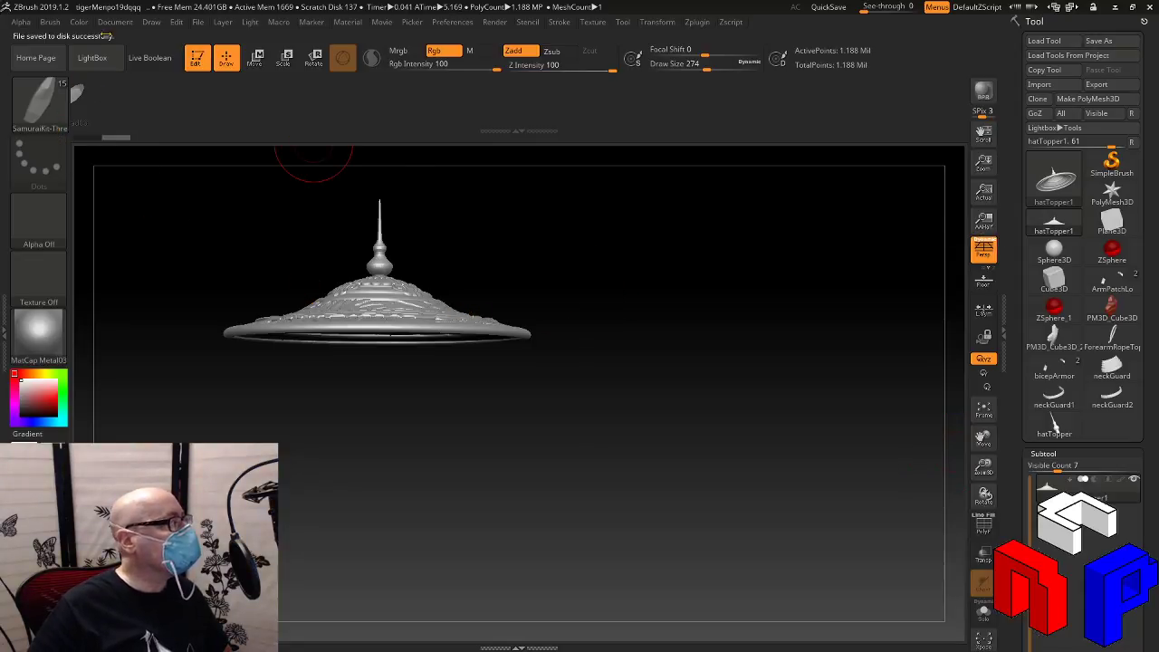
Reopen the tigerMenpo19d project and frame the plain hat and upper body from the front
{"action": "left_click", "coordinate": [99, 57]}
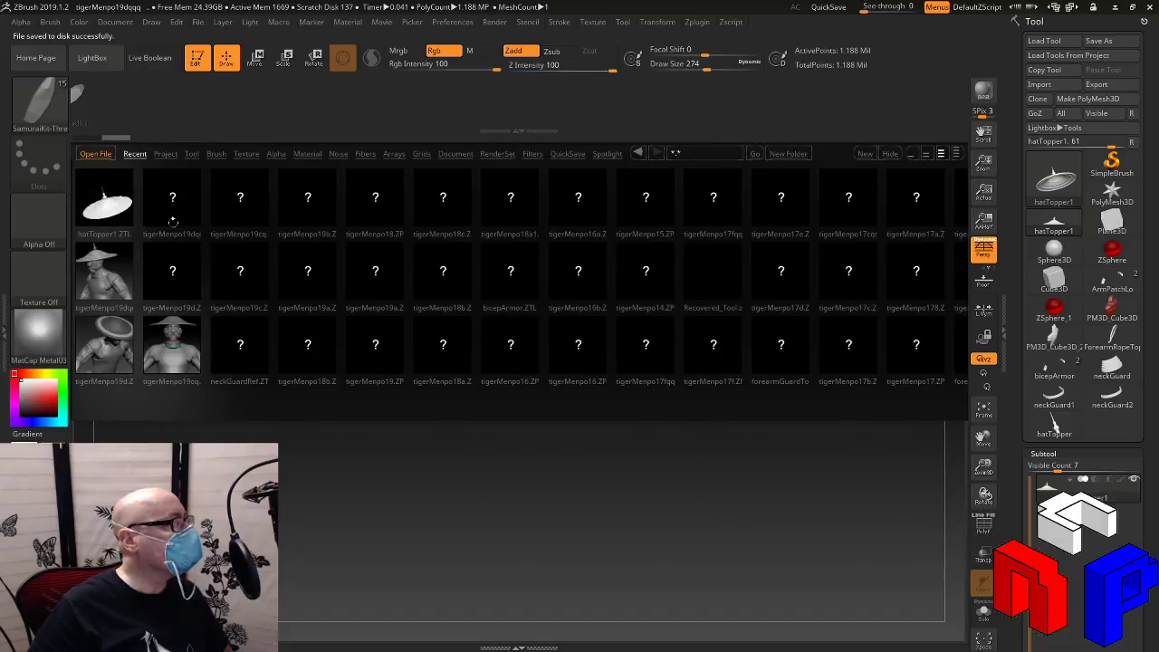
{"action": "left_click", "coordinate": [116, 291]}
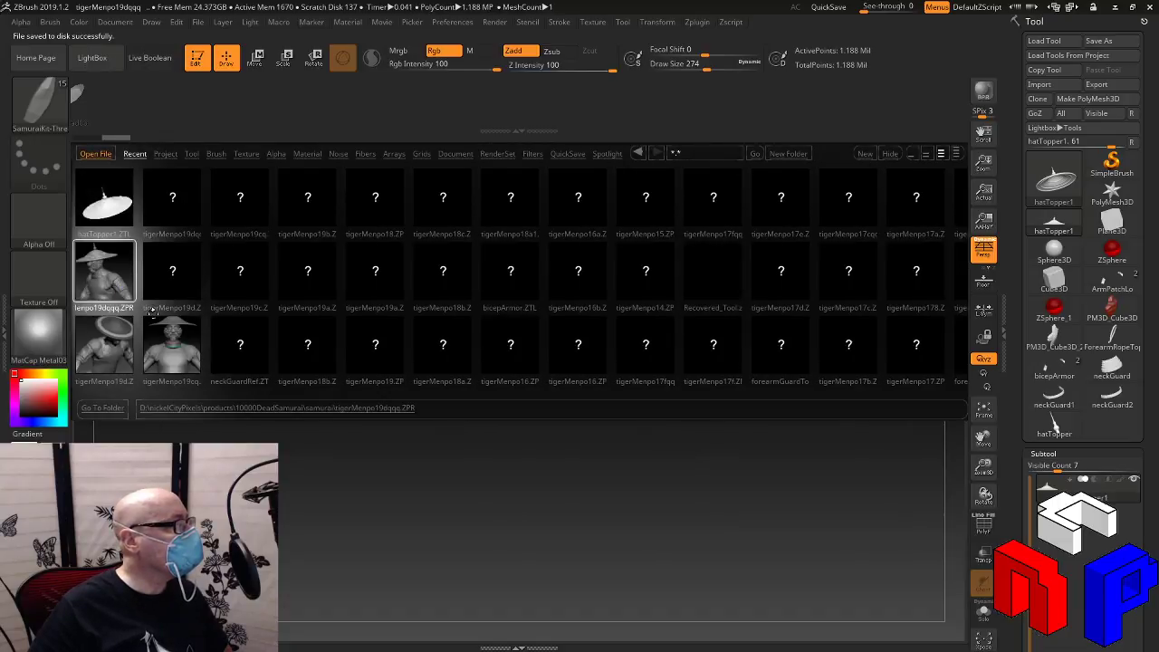
{"action": "left_click", "coordinate": [109, 348]}
{"action": "double_click", "coordinate": [107, 359]}
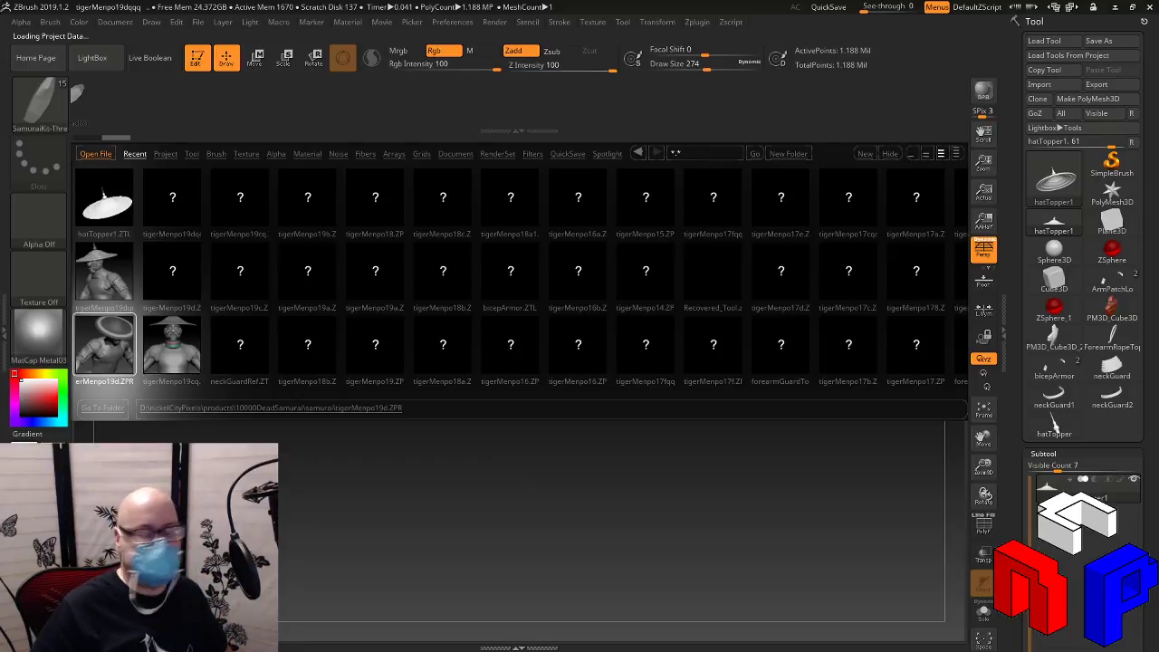
{"action": "left_click_drag", "start_coordinate": [715, 514], "coordinate": [712, 479]}
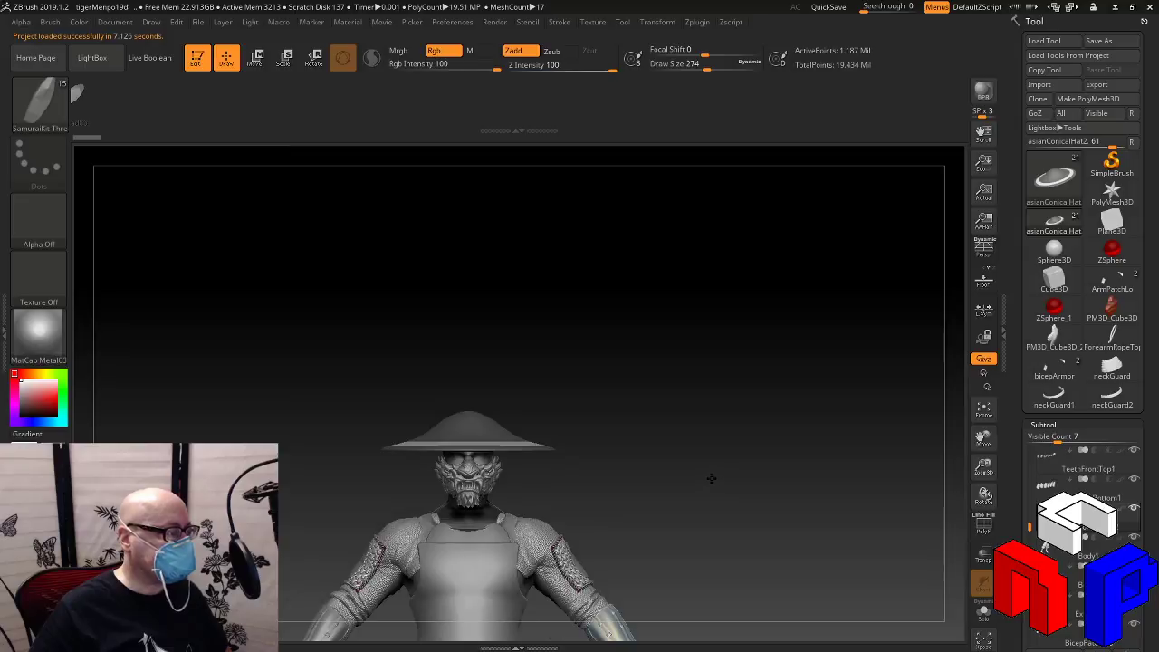
{"action": "left_click", "coordinate": [984, 410]}
{"action": "left_click_drag", "start_coordinate": [984, 471], "coordinate": [954, 563]}
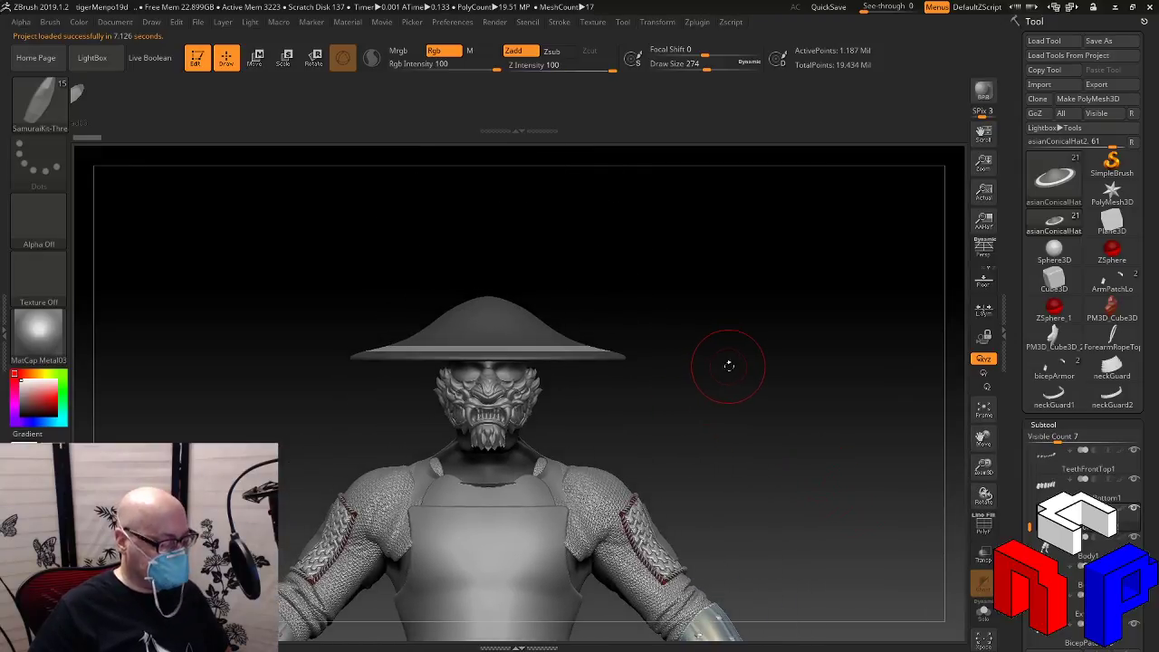
Load the saved hatTopper1 tool, return to the samurai figure, and append the ornate hat as a subtool
{"action": "left_click_drag", "start_coordinate": [728, 366], "coordinate": [758, 393], "text": "ctrl"}
{"action": "left_click", "coordinate": [1112, 222]}
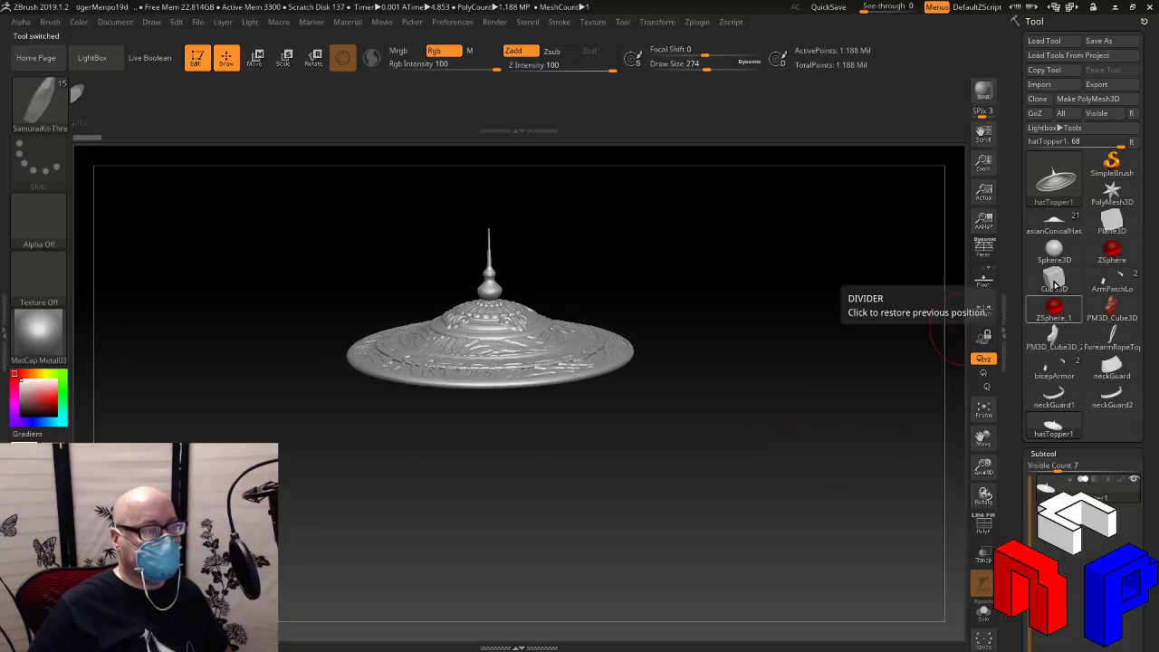
{"action": "left_click", "coordinate": [1072, 226]}
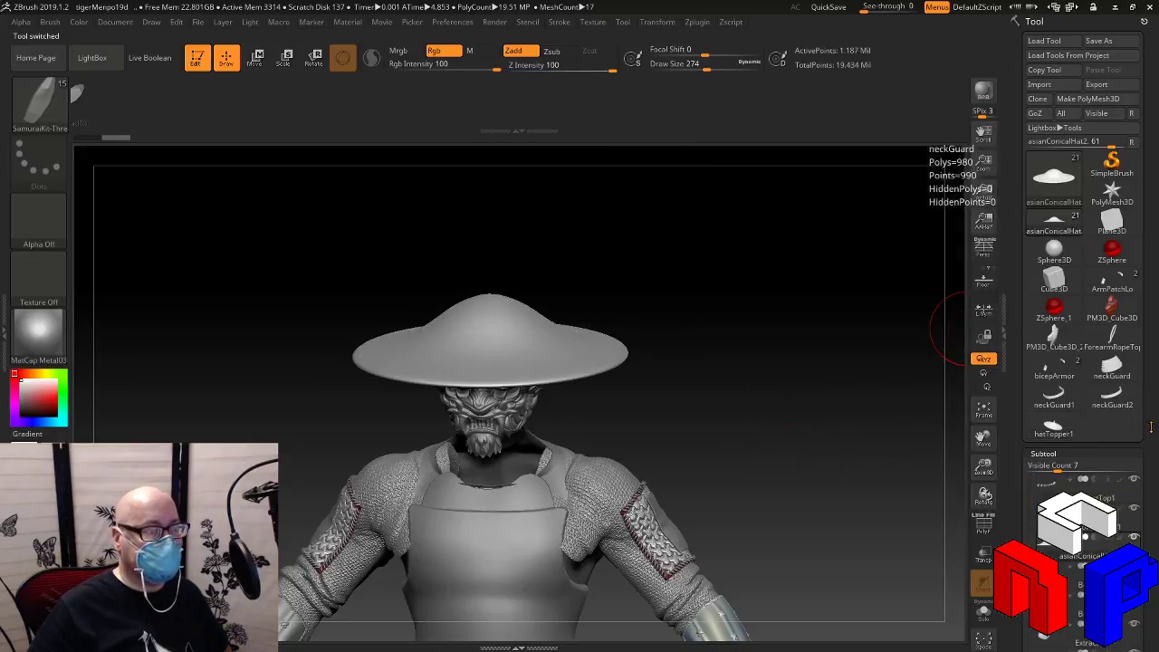
{"action": "left_click_drag", "start_coordinate": [1154, 464], "coordinate": [1155, 336]}
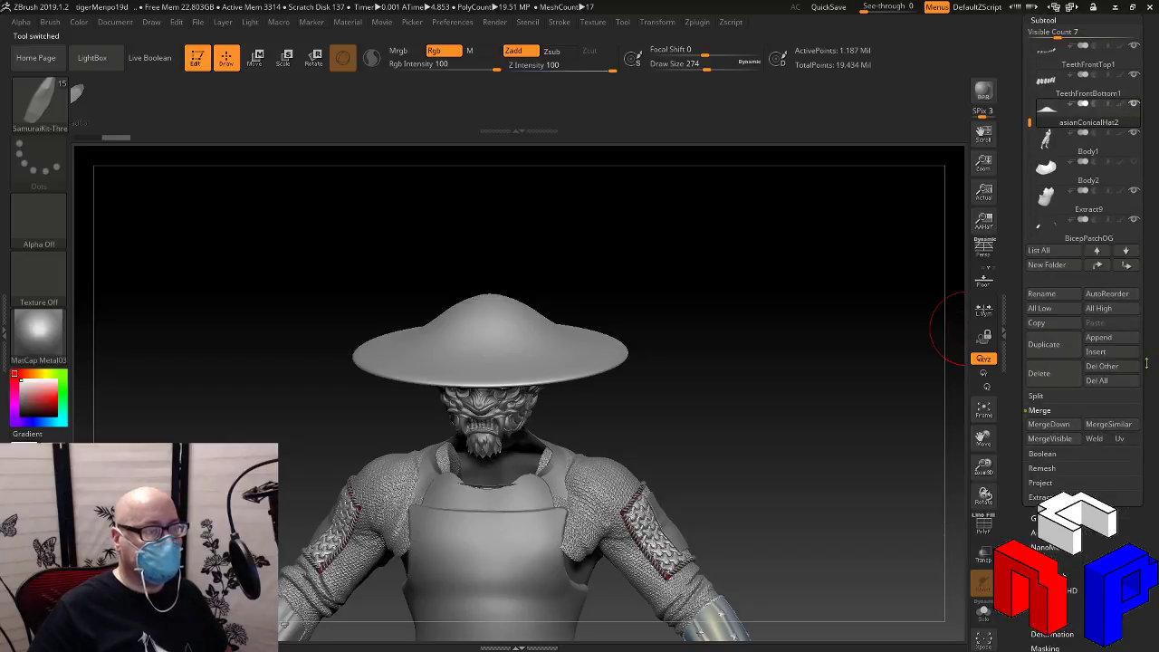
{"action": "left_click", "coordinate": [1102, 338]}
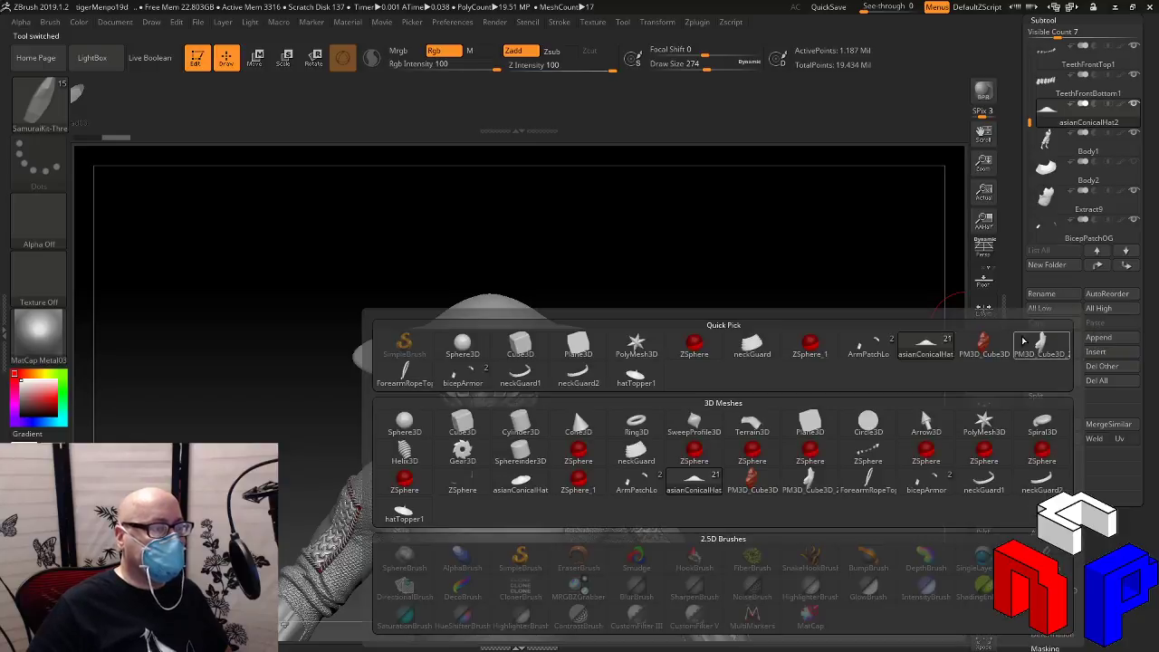
{"action": "left_click", "coordinate": [634, 379]}
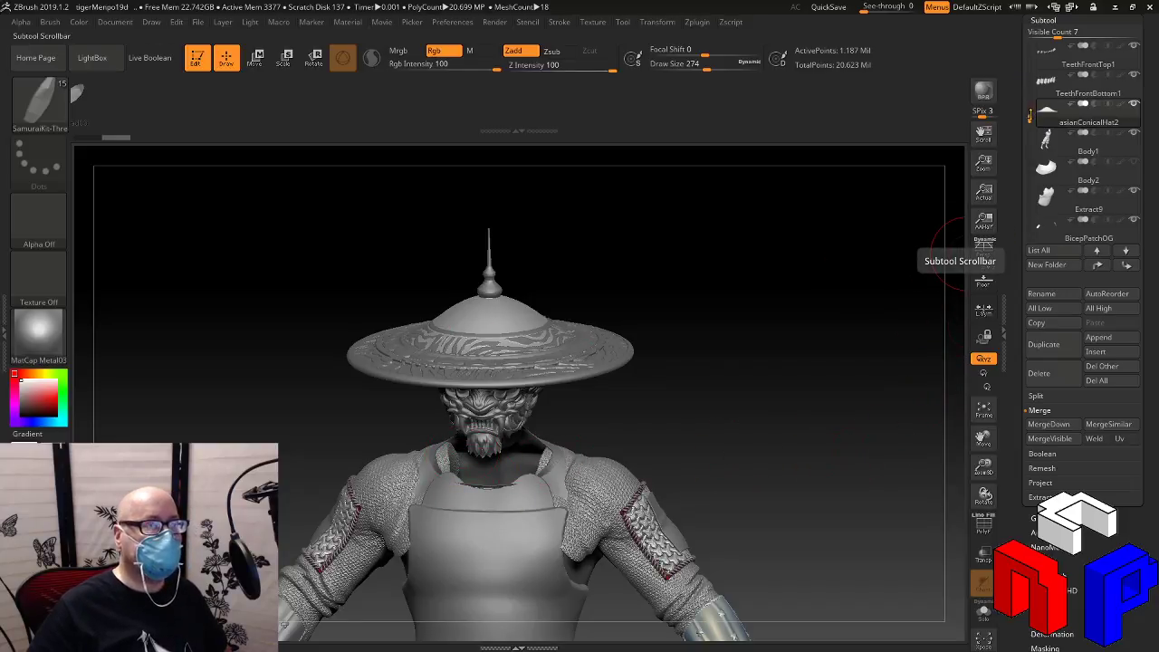
Reorder the appended ornate hat in the subtool list so it sits directly below asianConicalHat2
{"action": "left_click_drag", "start_coordinate": [1031, 114], "coordinate": [1018, 198]}
{"action": "left_click", "coordinate": [1073, 176]}
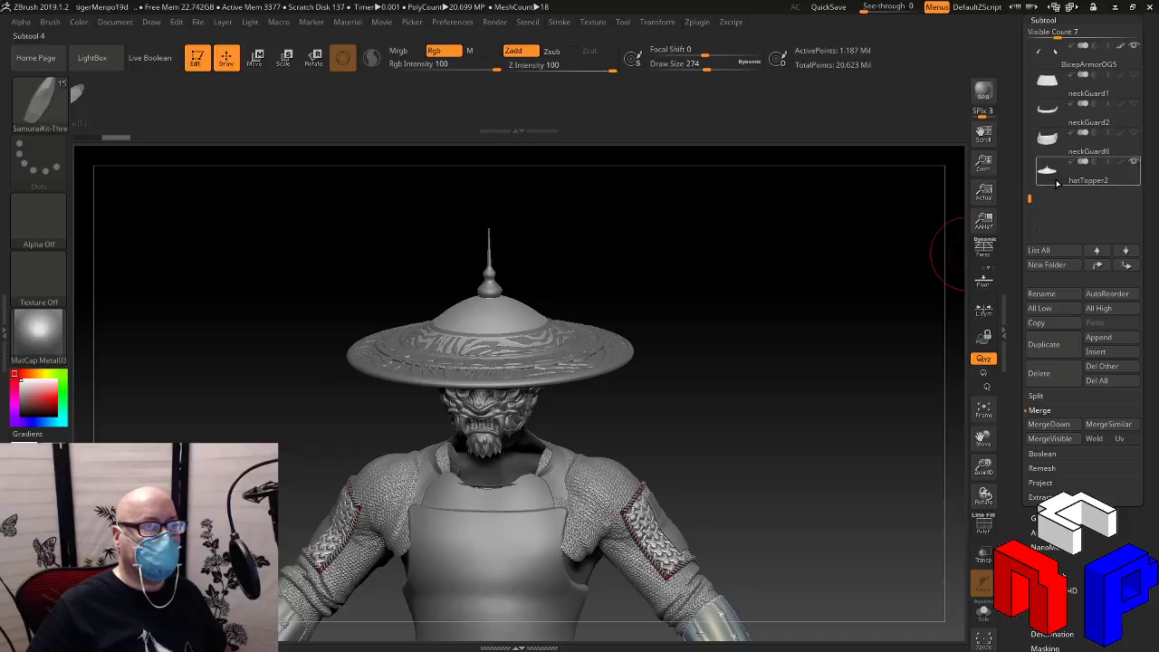
{"action": "left_click", "coordinate": [1097, 264]}
{"action": "left_click", "coordinate": [1097, 265]}
{"action": "left_click", "coordinate": [1097, 265]}
{"action": "left_click", "coordinate": [1097, 264]}
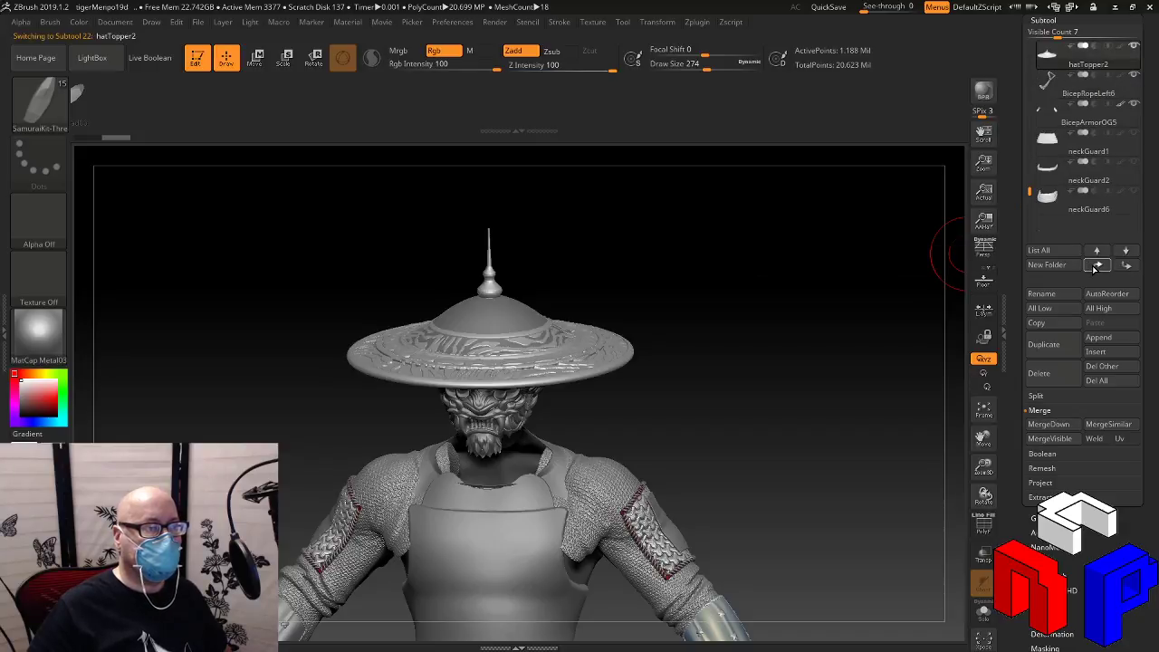
{"action": "left_click", "coordinate": [1097, 264]}
{"action": "left_click", "coordinate": [1097, 265]}
{"action": "left_click", "coordinate": [1097, 265]}
{"action": "left_click", "coordinate": [1097, 264]}
{"action": "left_click", "coordinate": [1097, 265]}
{"action": "left_click", "coordinate": [1097, 264]}
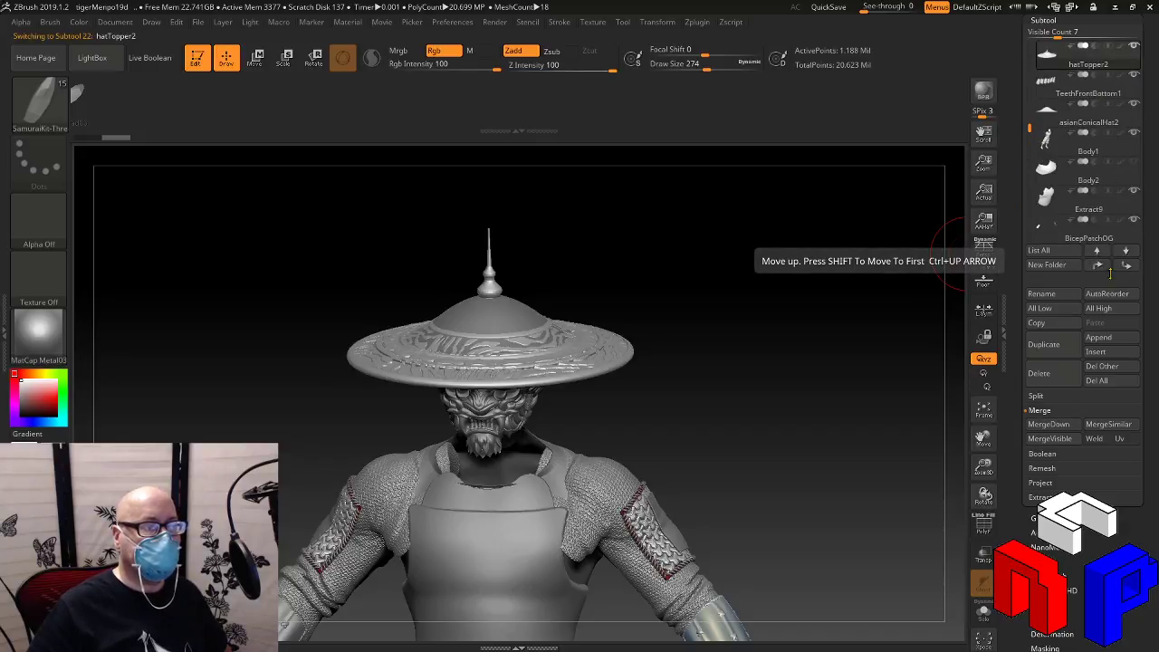
{"action": "left_click", "coordinate": [1126, 264]}
{"action": "left_click", "coordinate": [1126, 265]}
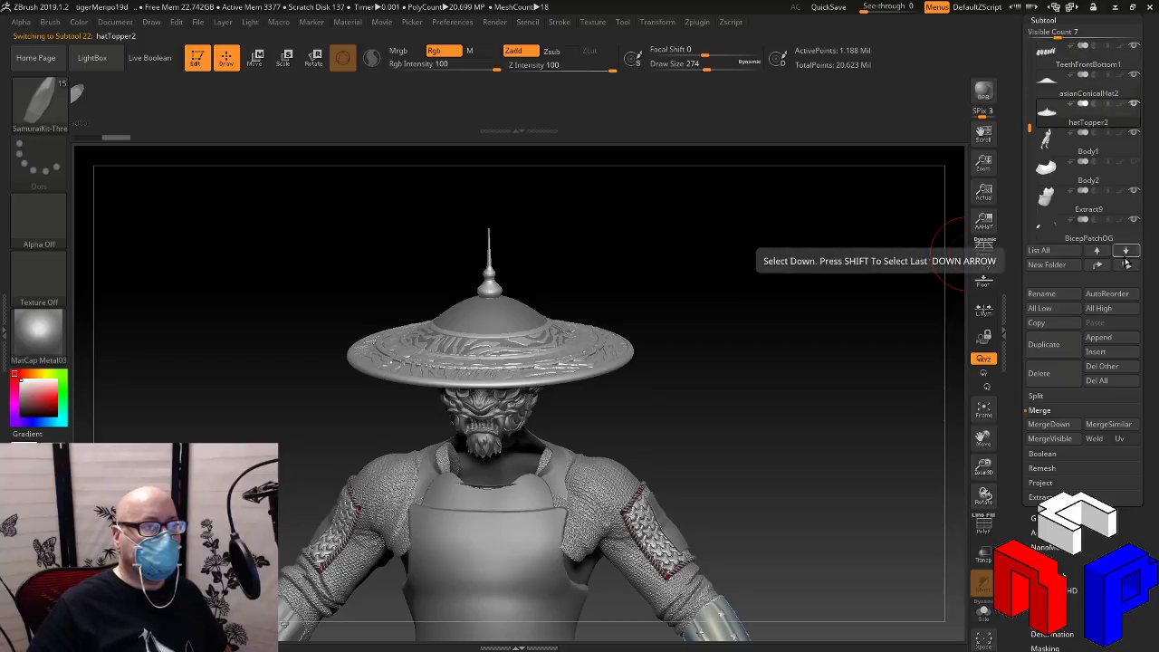
Show only the plain conical hat and the ornate hat, and view both level from the front
{"action": "left_click", "coordinate": [1126, 88]}
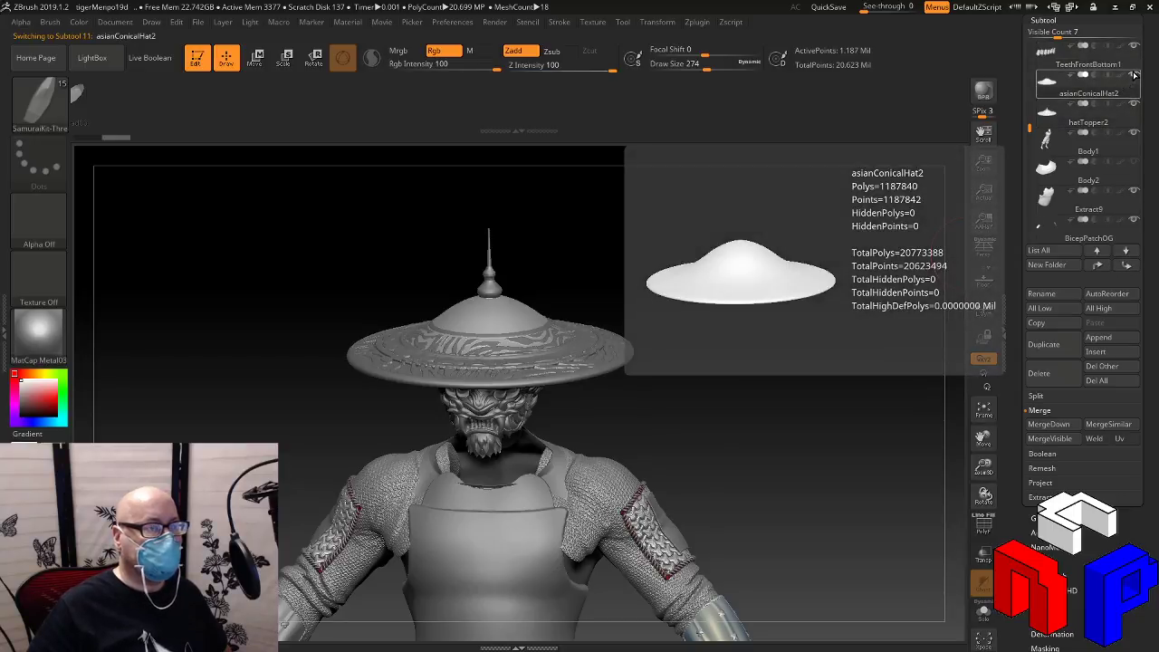
{"action": "left_click", "coordinate": [1135, 77], "text": "ctrl+shift"}
{"action": "left_click", "coordinate": [1133, 104]}
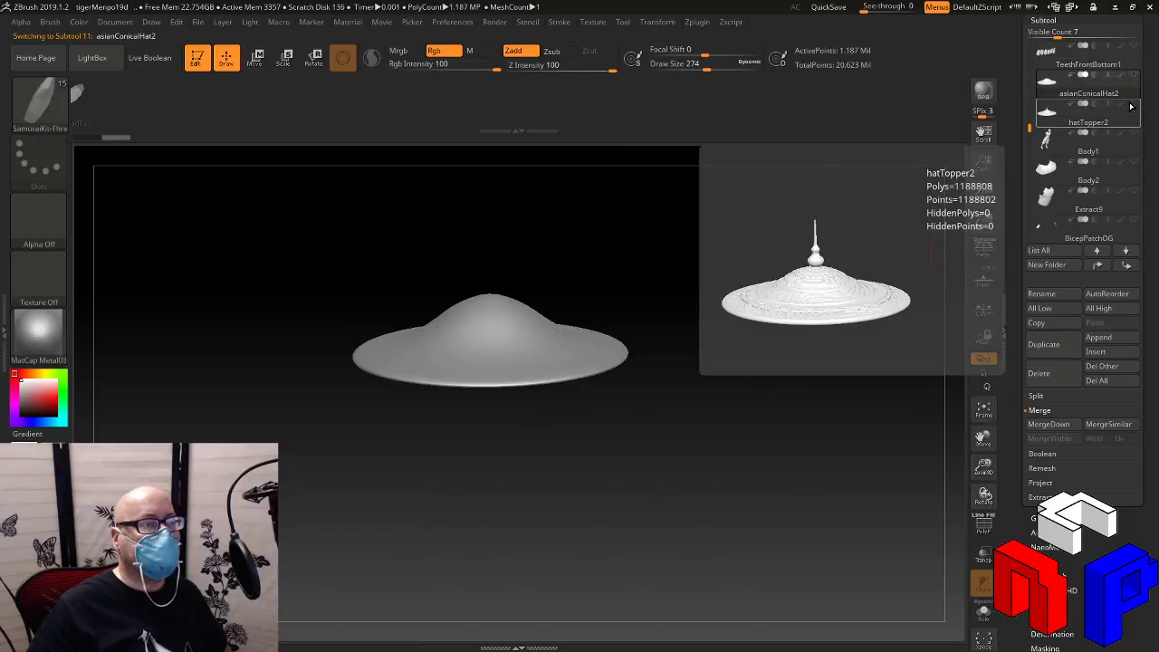
{"action": "left_click_drag", "start_coordinate": [926, 246], "coordinate": [821, 272]}
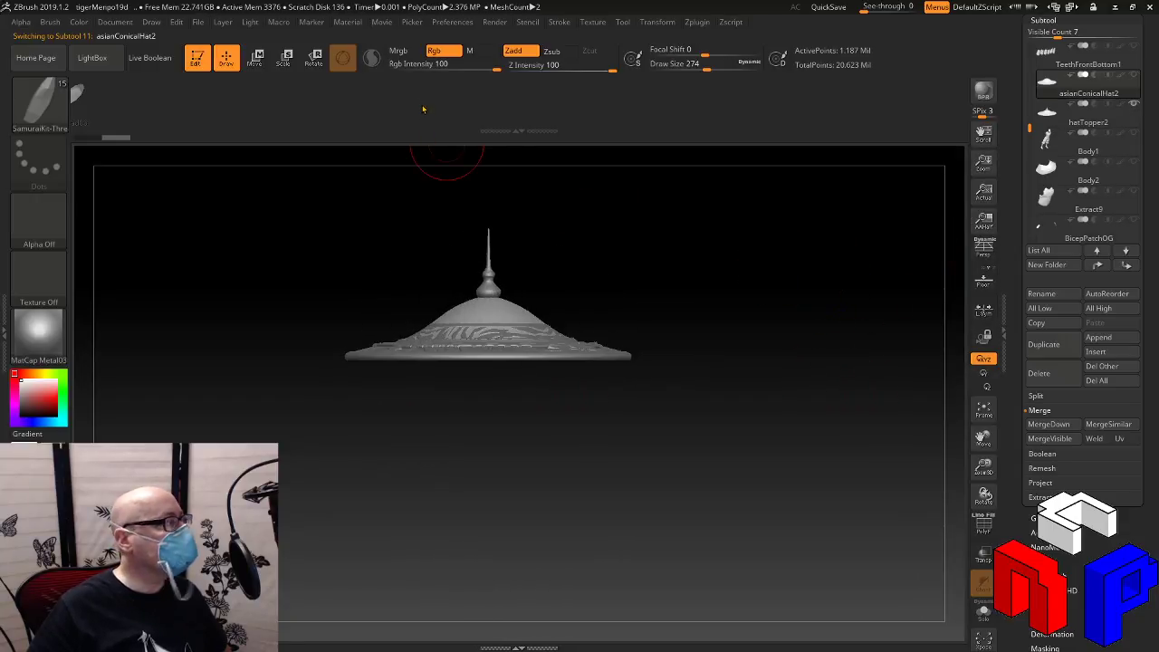
Try moving the plain conical hat sideways out of the ornate hat, and undo the move
{"action": "left_click", "coordinate": [256, 58]}
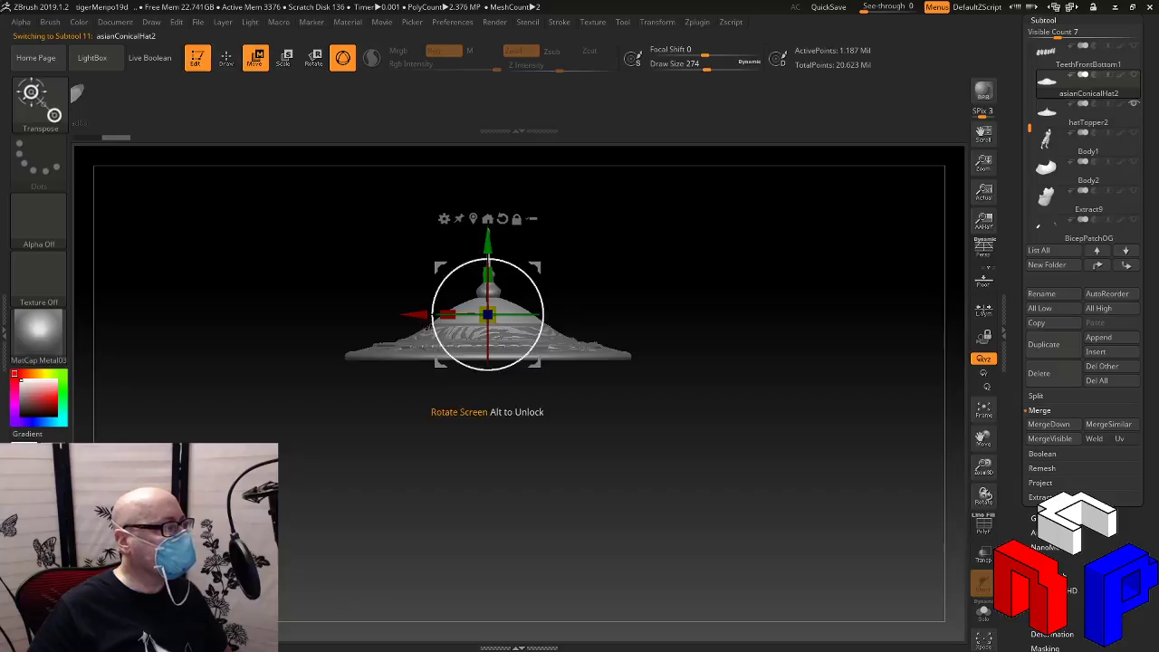
{"action": "left_click_drag", "start_coordinate": [419, 315], "coordinate": [484, 323]}
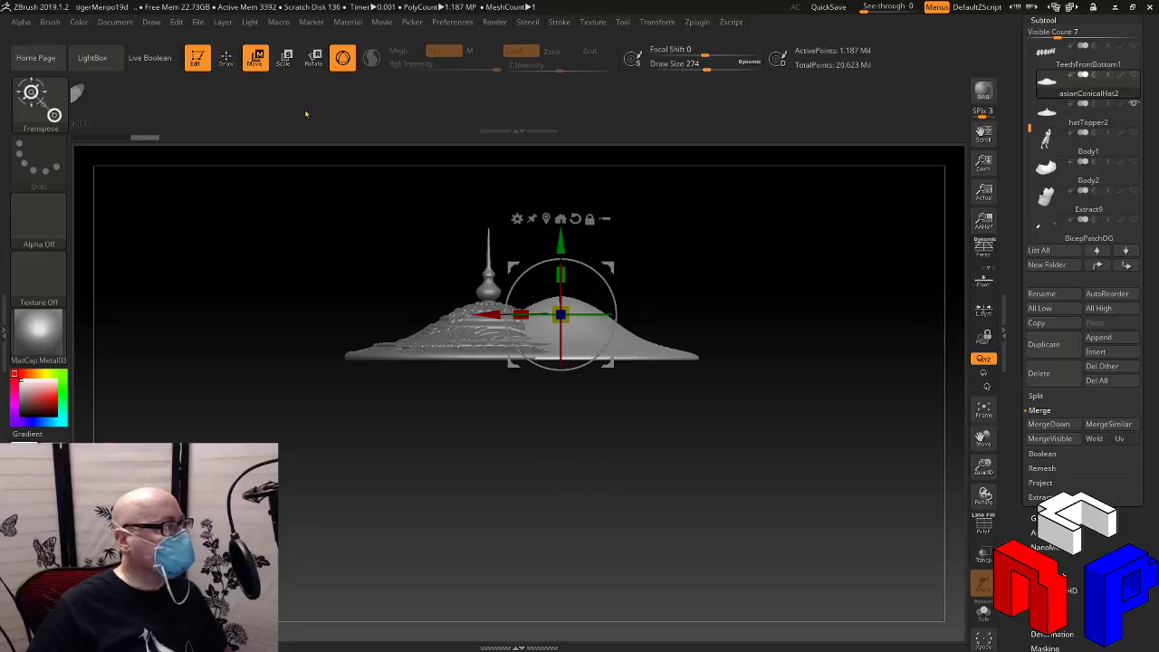
{"action": "left_click", "coordinate": [284, 58]}
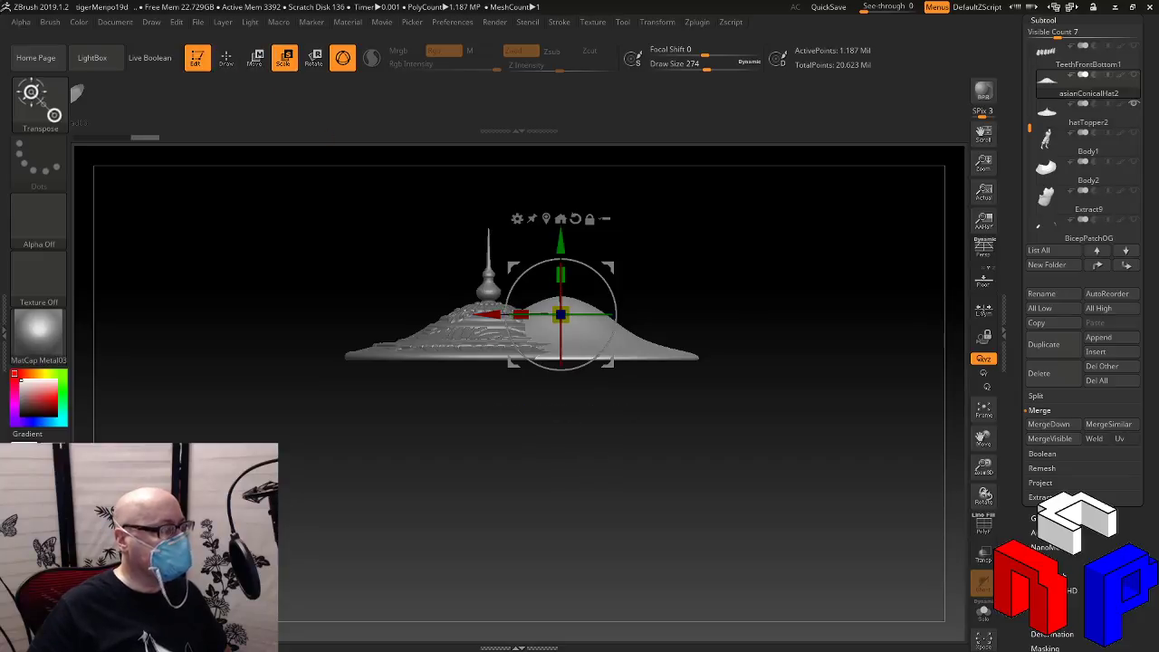
{"action": "key", "text": "ctrl+z"}
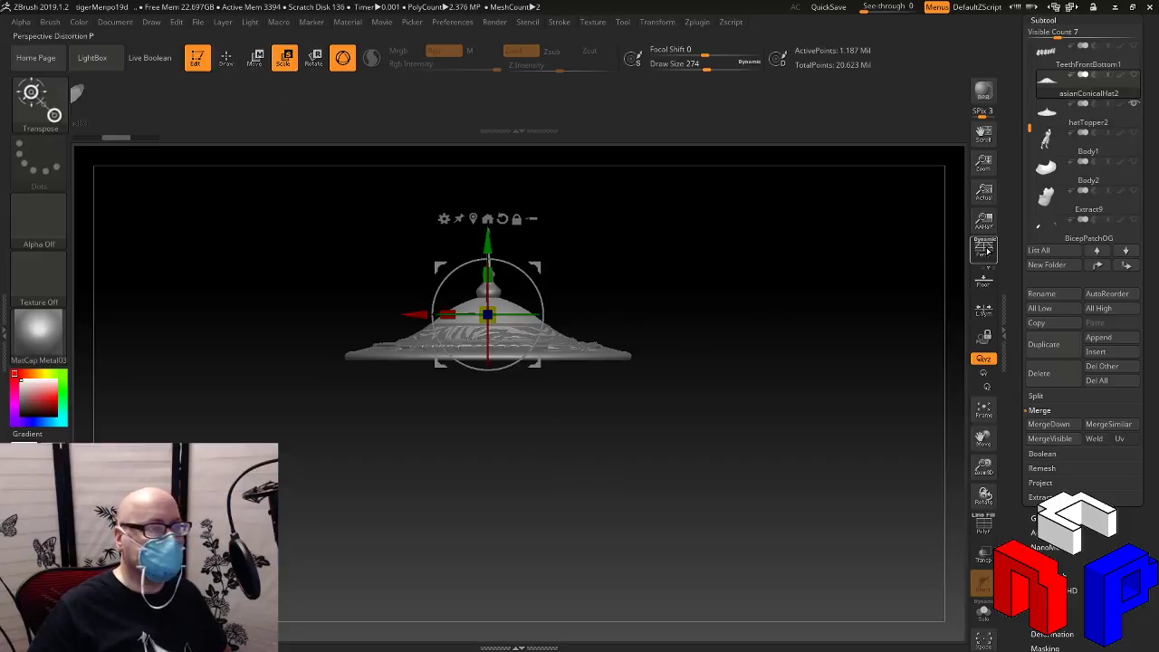
Move the ornate hat sideways along the X axis until it stands beside the plain conical hat
{"action": "left_click", "coordinate": [1087, 110]}
{"action": "left_click_drag", "start_coordinate": [417, 323], "coordinate": [510, 323]}
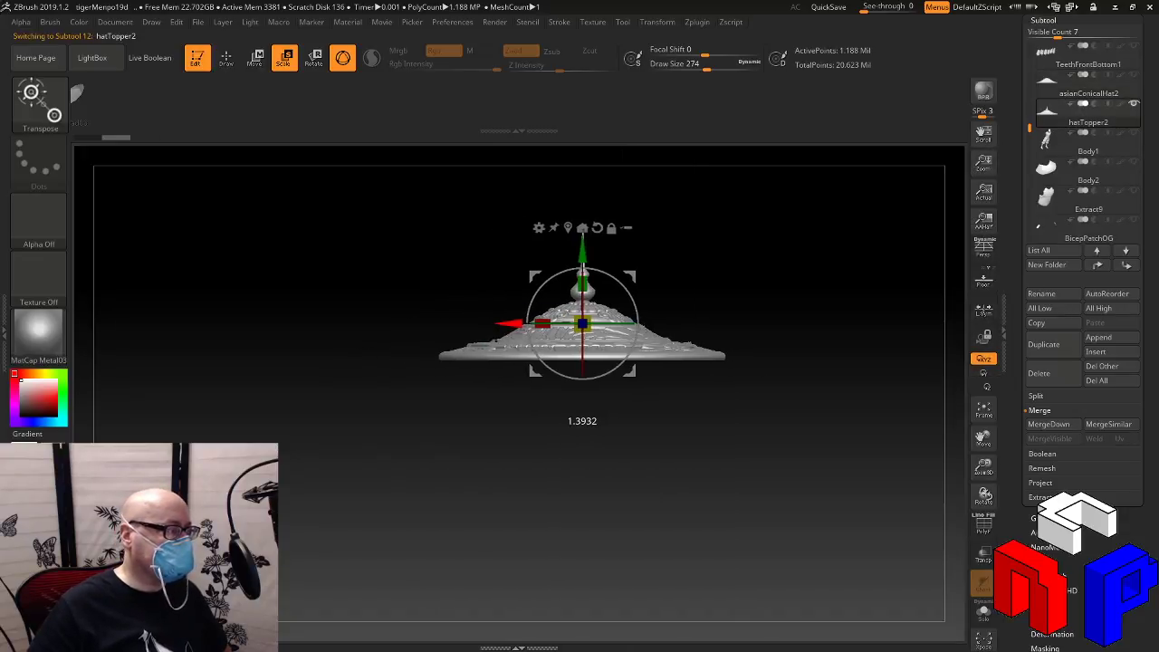
{"action": "key", "text": "ctrl+z"}
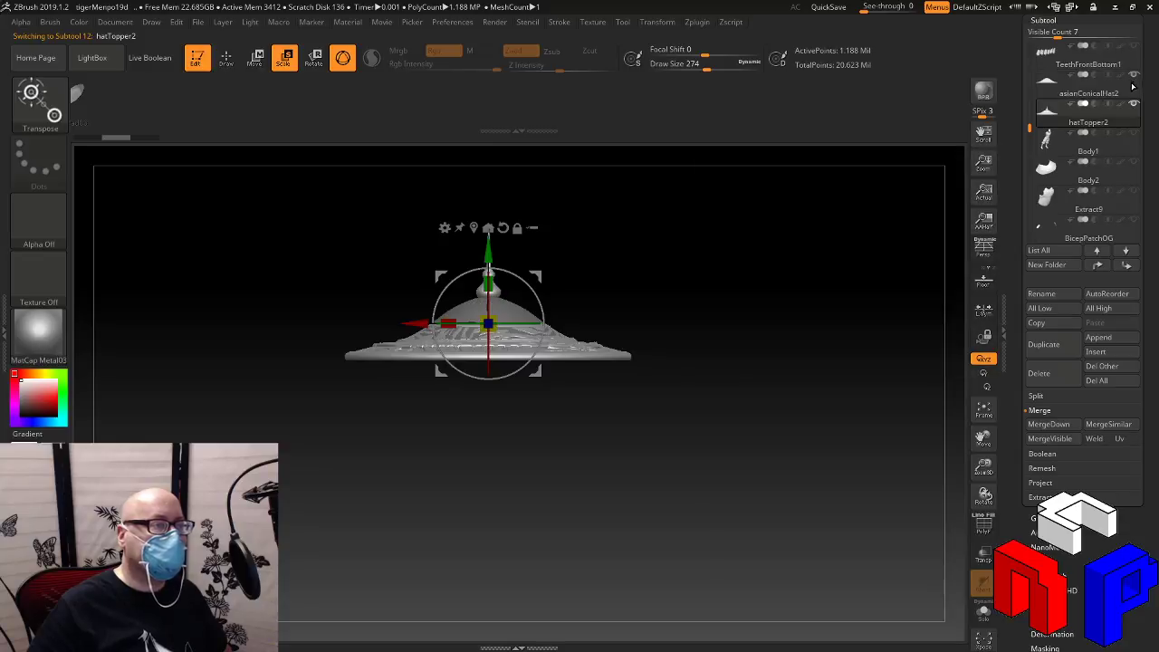
{"action": "left_click_drag", "start_coordinate": [415, 337], "coordinate": [610, 339]}
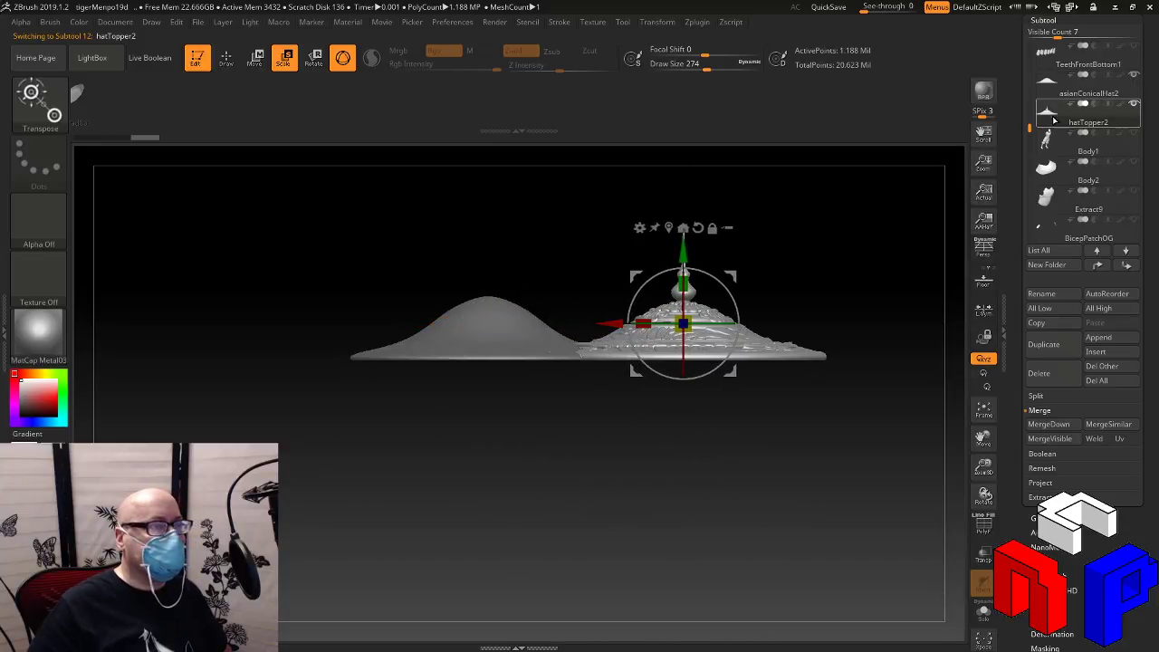
Try flattening the plain conical hat along the Y axis and lowering it, and undo both changes
{"action": "left_click", "coordinate": [1084, 96]}
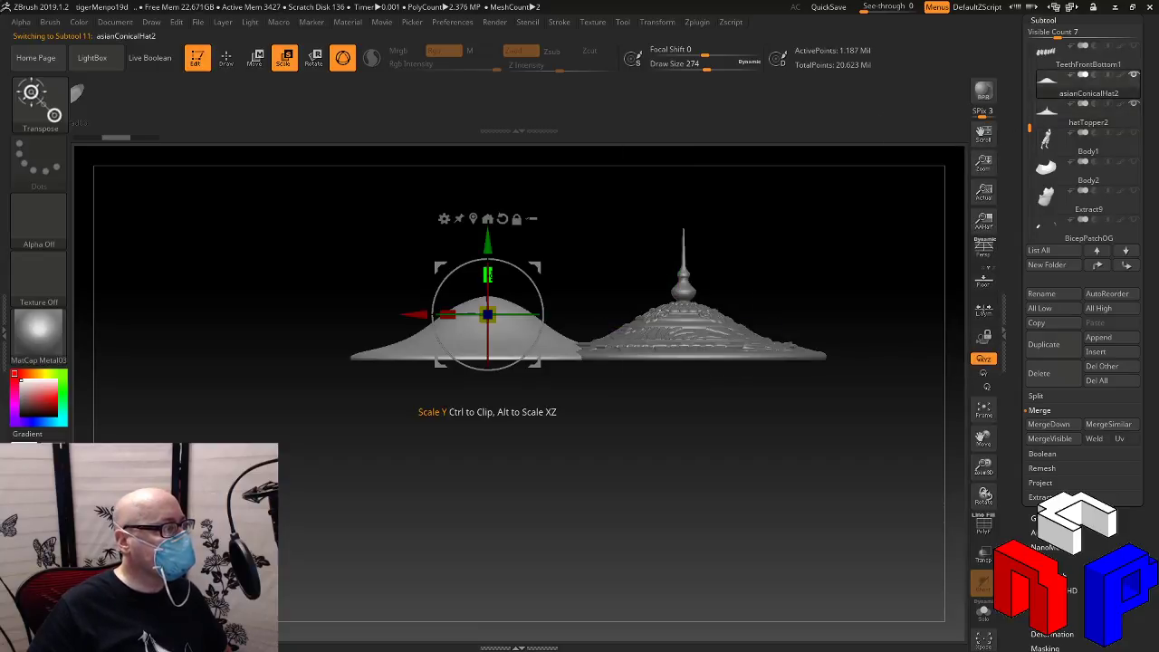
{"action": "left_click_drag", "start_coordinate": [487, 275], "coordinate": [487, 305]}
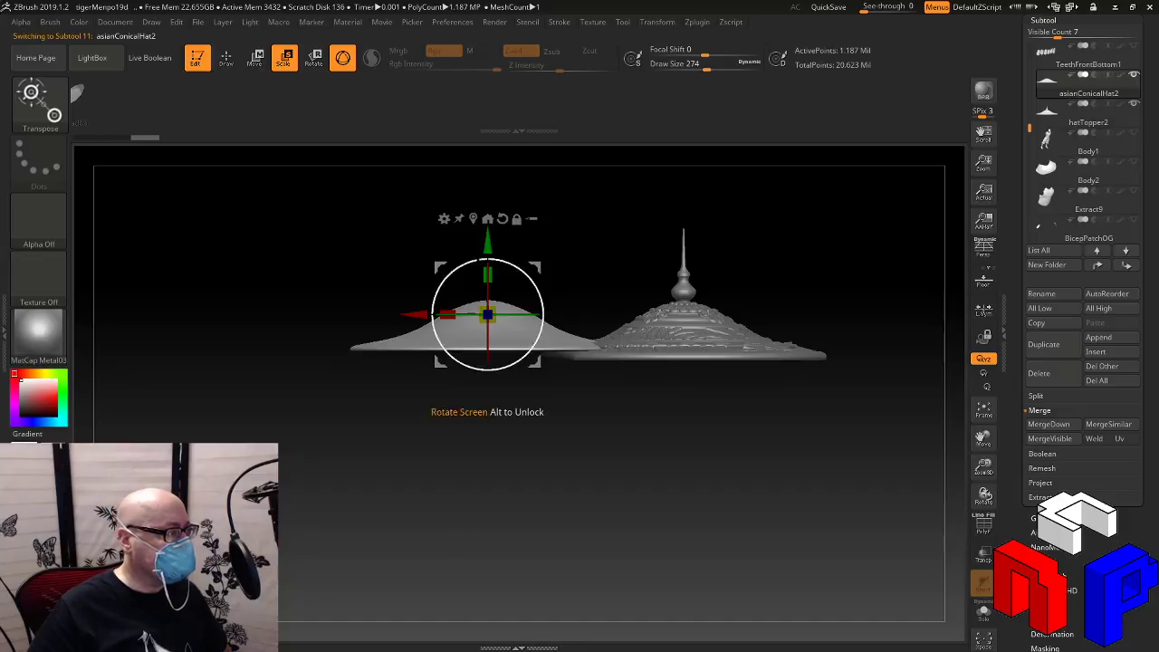
{"action": "left_click_drag", "start_coordinate": [487, 245], "coordinate": [487, 253]}
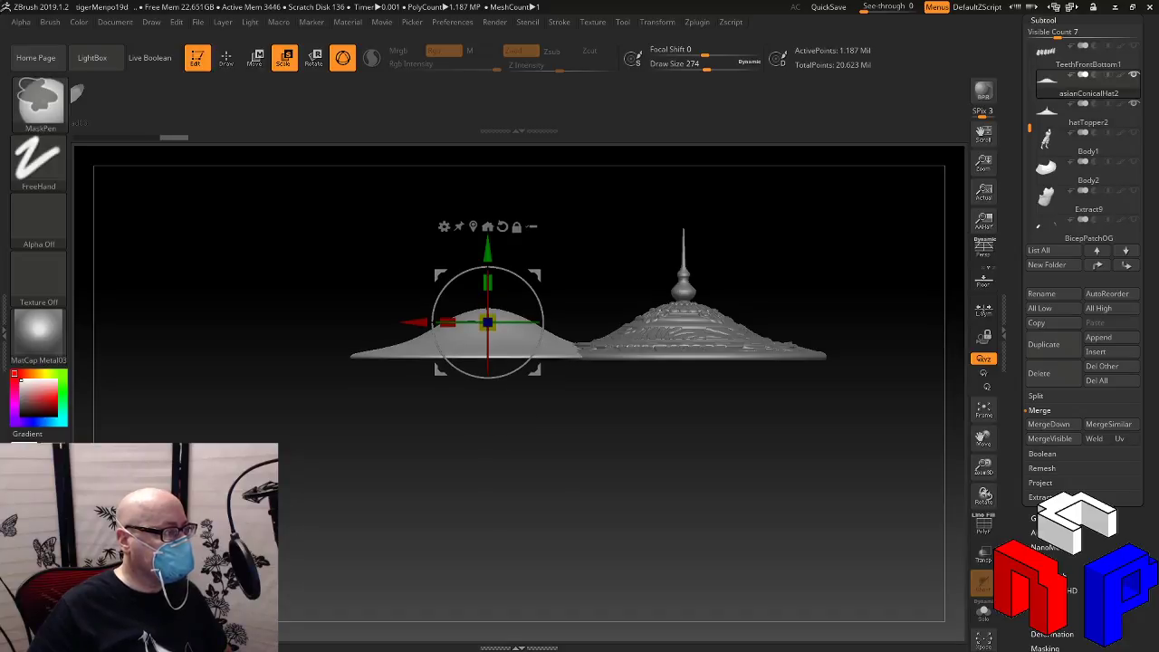
{"action": "key", "text": "ctrl+z"}
{"action": "key", "text": "ctrl+z"}
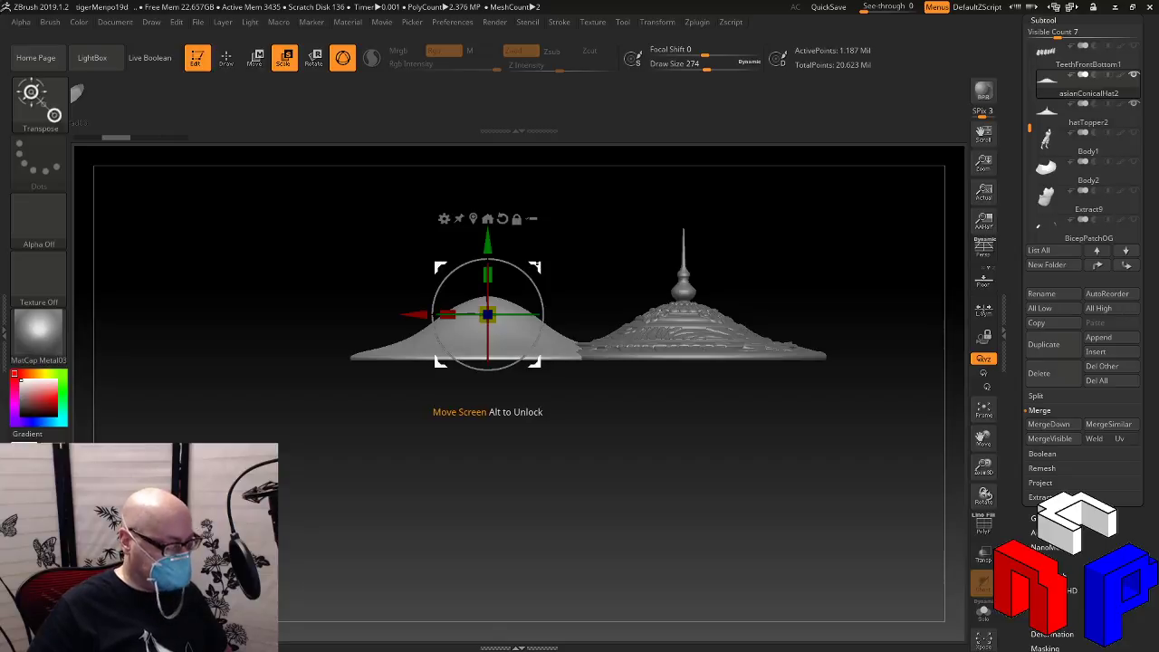
Place the plain conical hat's gizmo pivot at its base and scale the hat along Y to about 0.87
{"action": "left_click_drag", "start_coordinate": [487, 314], "coordinate": [491, 340]}
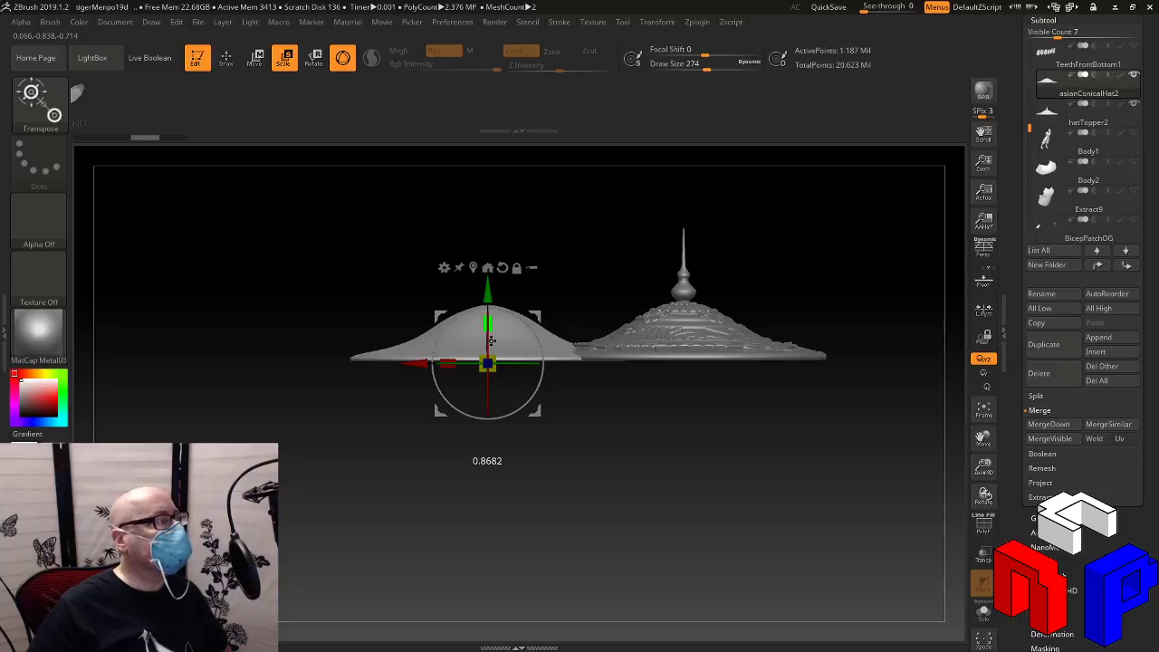
{"action": "left_click_drag", "start_coordinate": [491, 340], "coordinate": [491, 339]}
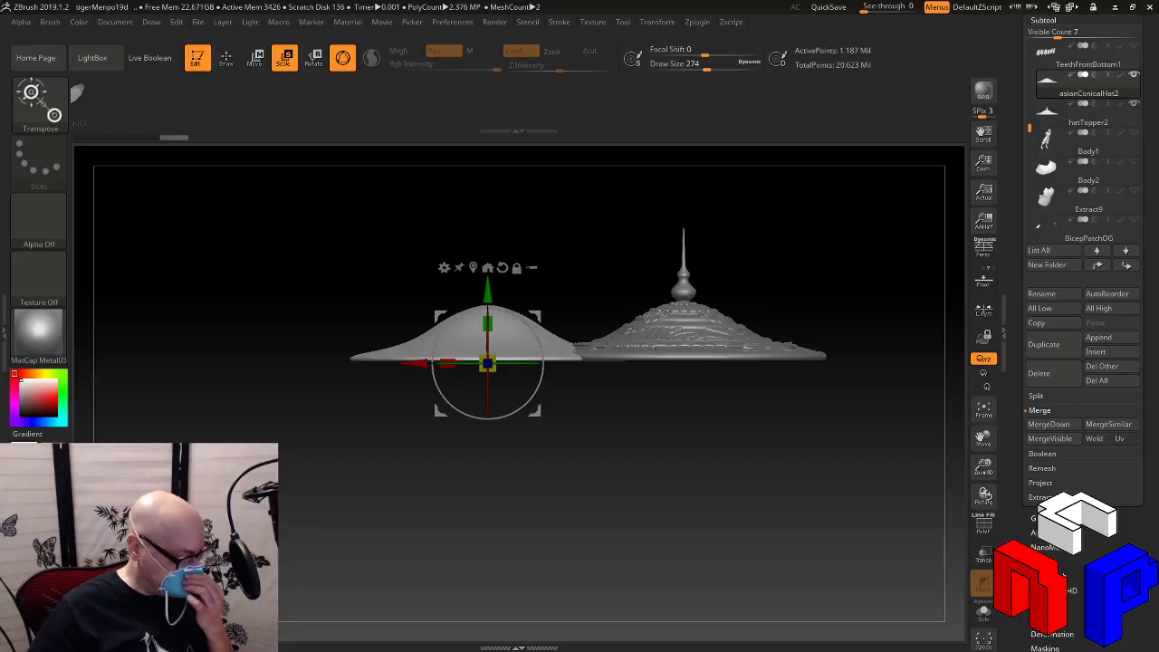
Delete the displaced ornate hat subtool, hatTopper2, from the project
{"action": "left_click_drag", "start_coordinate": [1158, 220], "coordinate": [1141, 332]}
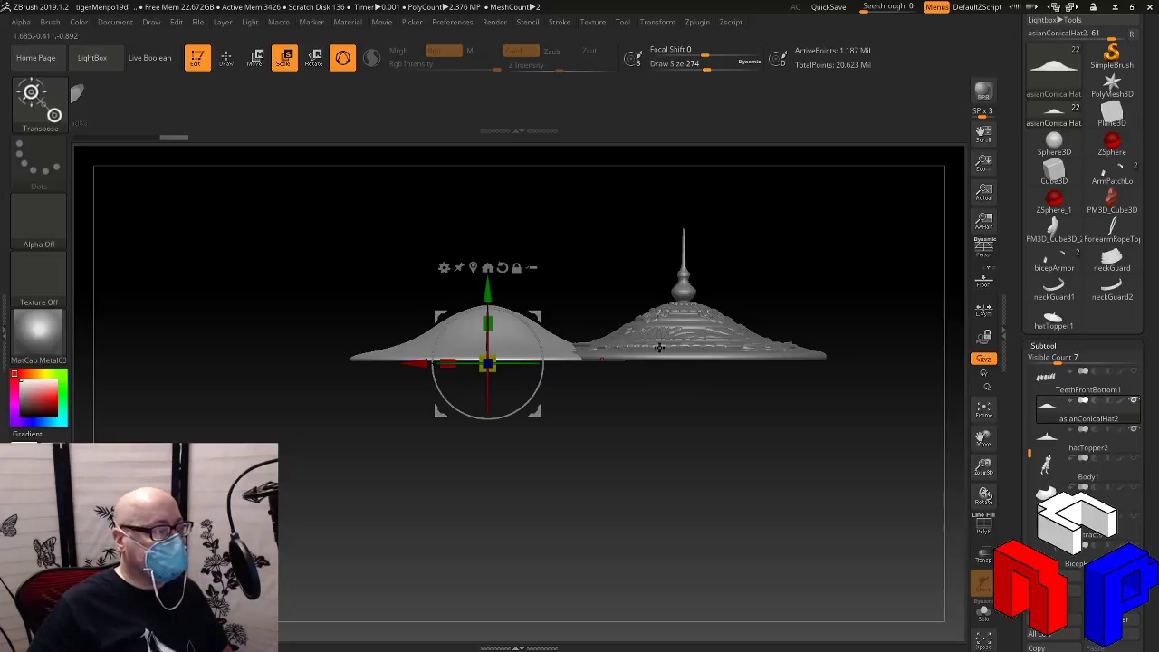
{"action": "left_click", "coordinate": [1112, 450]}
{"action": "left_click_drag", "start_coordinate": [1150, 451], "coordinate": [1156, 318]}
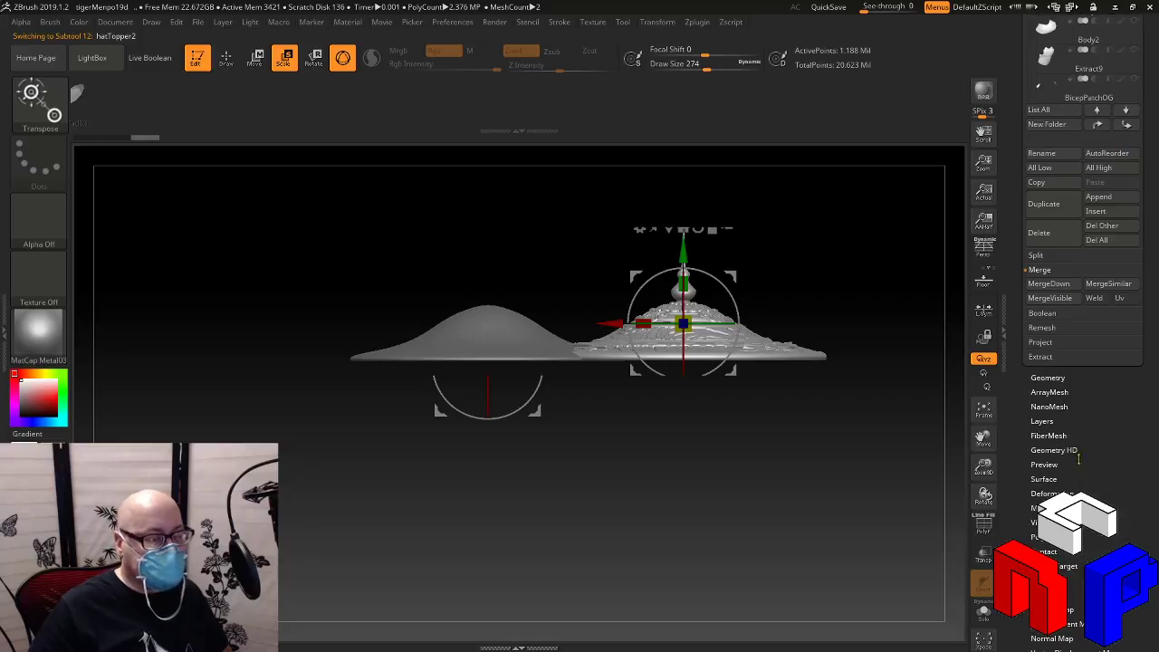
{"action": "left_click", "coordinate": [1039, 233]}
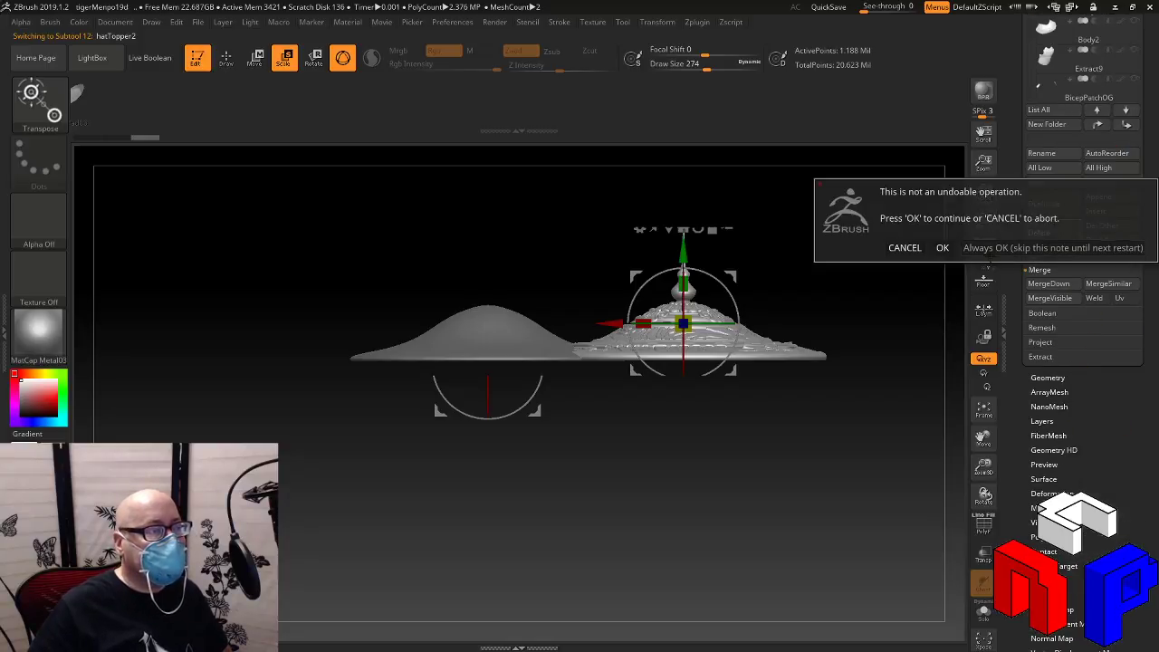
{"action": "left_click", "coordinate": [949, 248]}
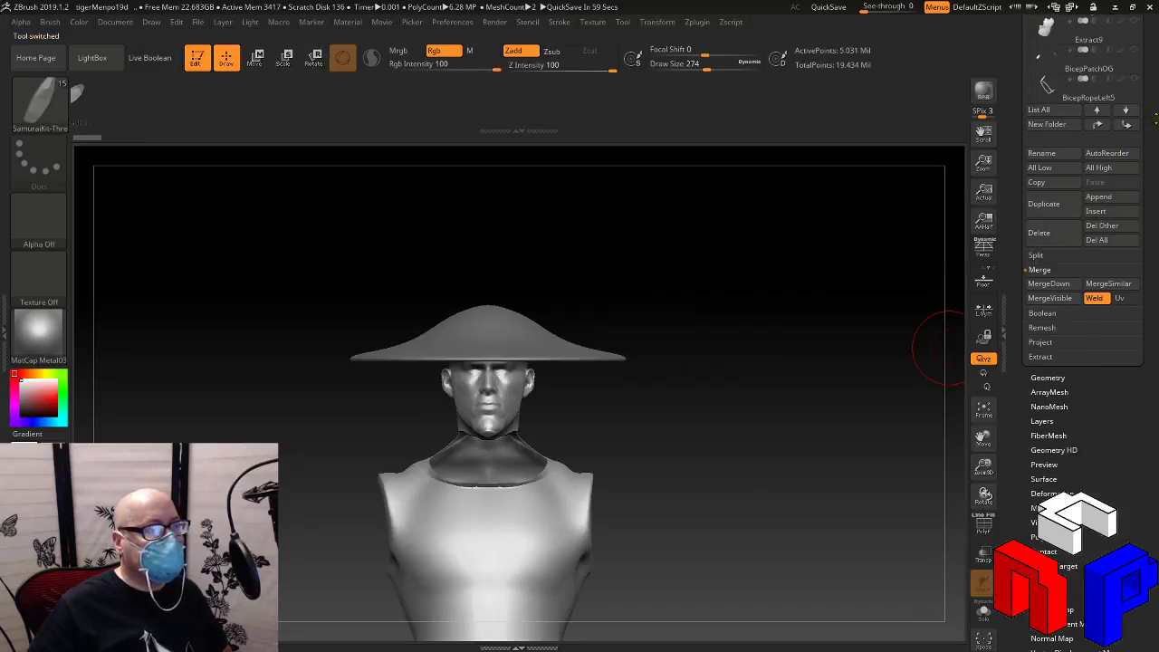
Insert hatTopper1 as a subtool directly below asianConicalHat2
{"action": "mouse_move", "coordinate": [1147, 160]}
{"action": "left_mouse_down"}
{"action": "mouse_move", "coordinate": [1147, 259]}
{"action": "mouse_move", "coordinate": [1147, 153]}
{"action": "left_mouse_up"}
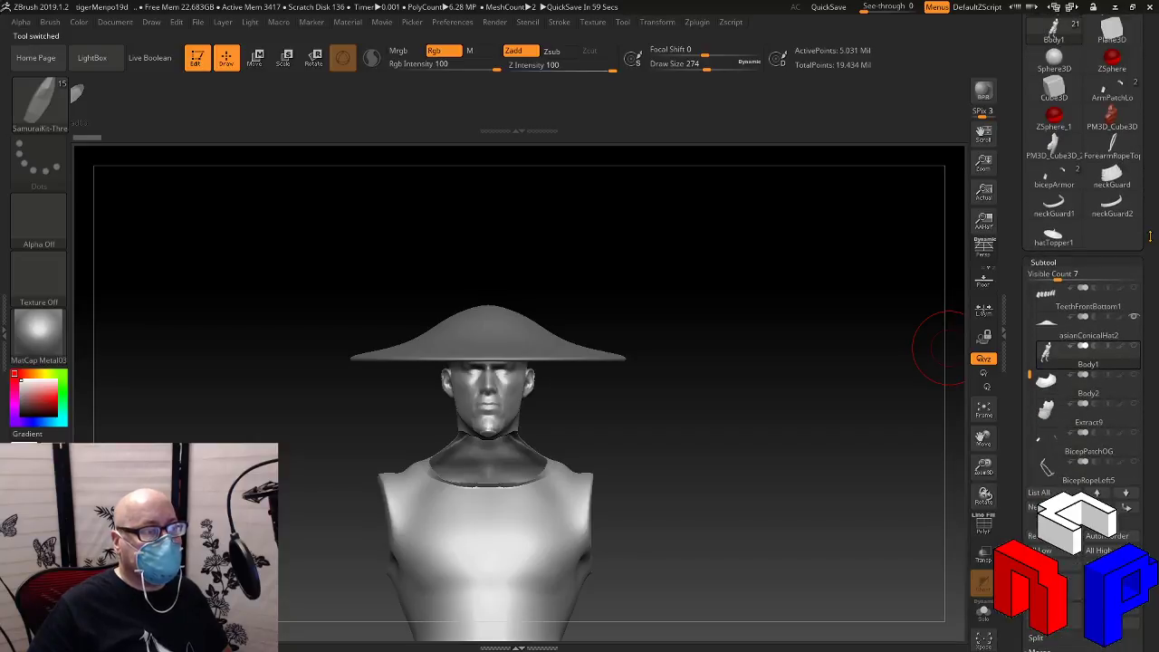
{"action": "left_click", "coordinate": [1117, 332]}
{"action": "scroll", "coordinate": [1097, 327], "scroll_direction": "down", "scroll_amount": 10}
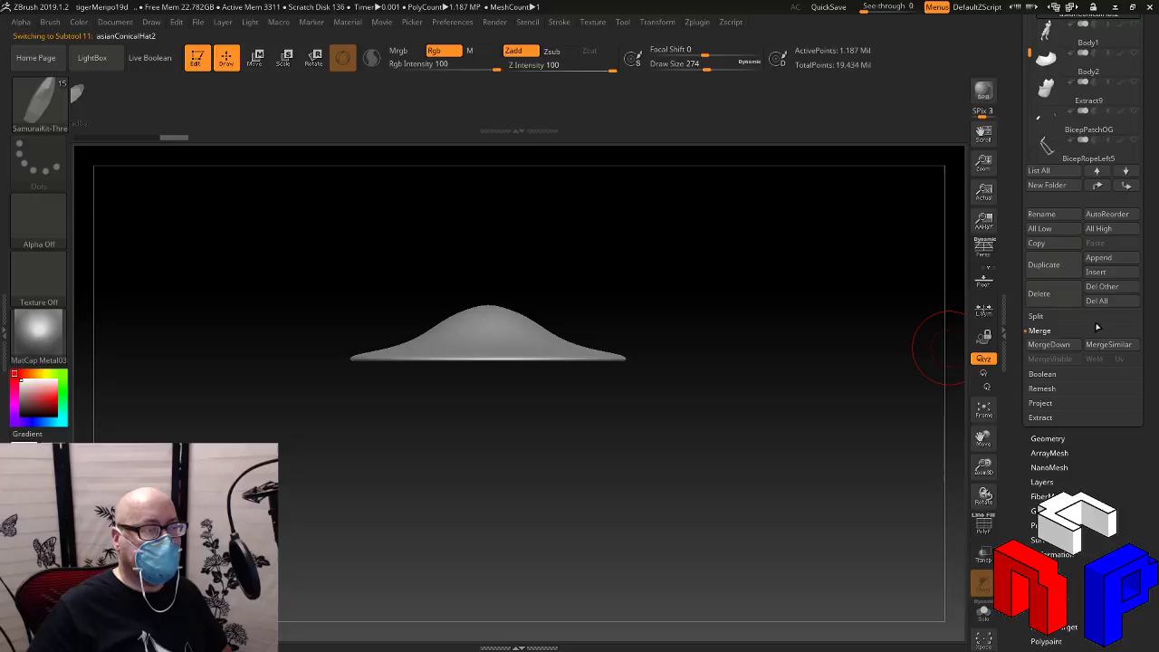
{"action": "left_click", "coordinate": [1097, 272]}
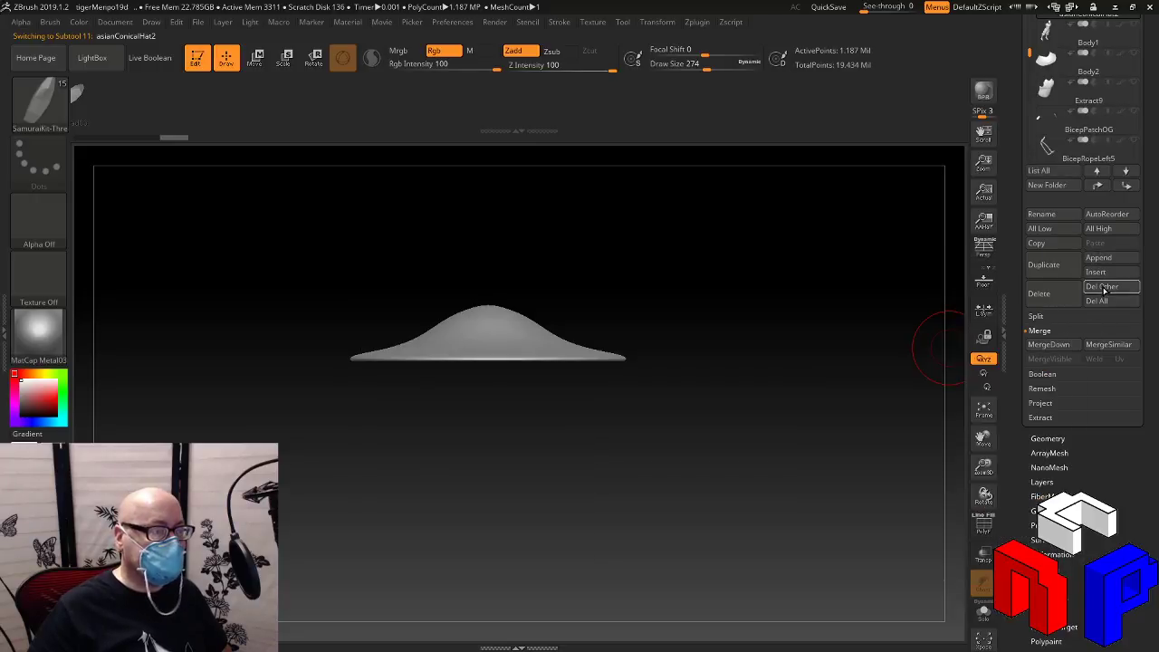
{"action": "left_click", "coordinate": [1096, 272]}
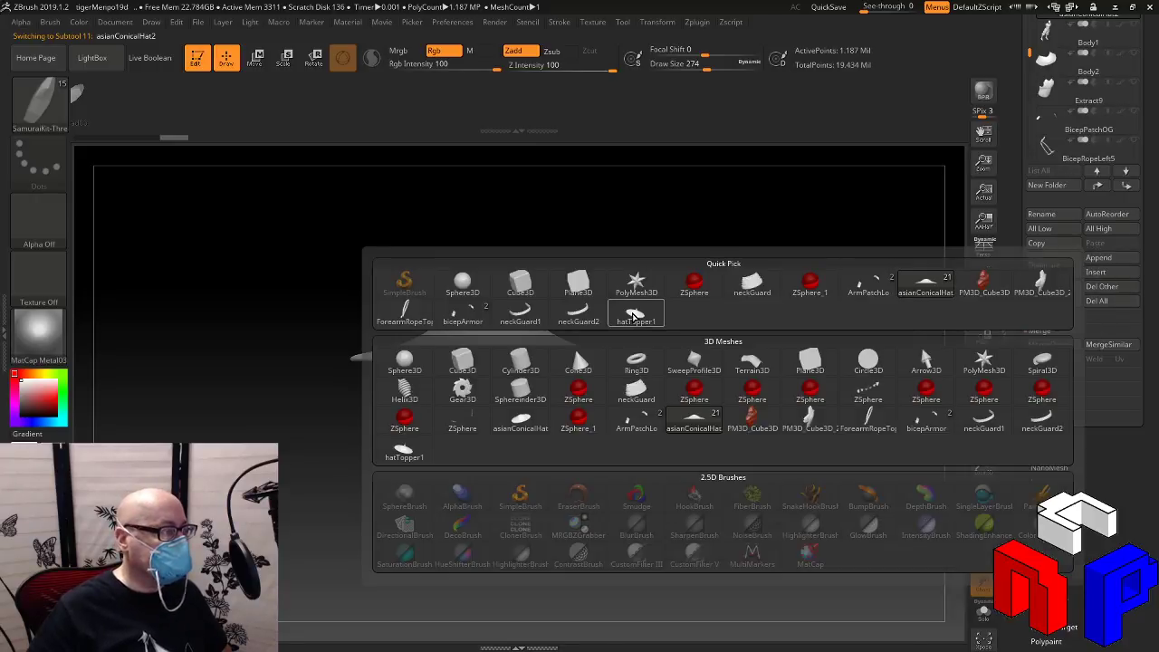
{"action": "left_click", "coordinate": [635, 312]}
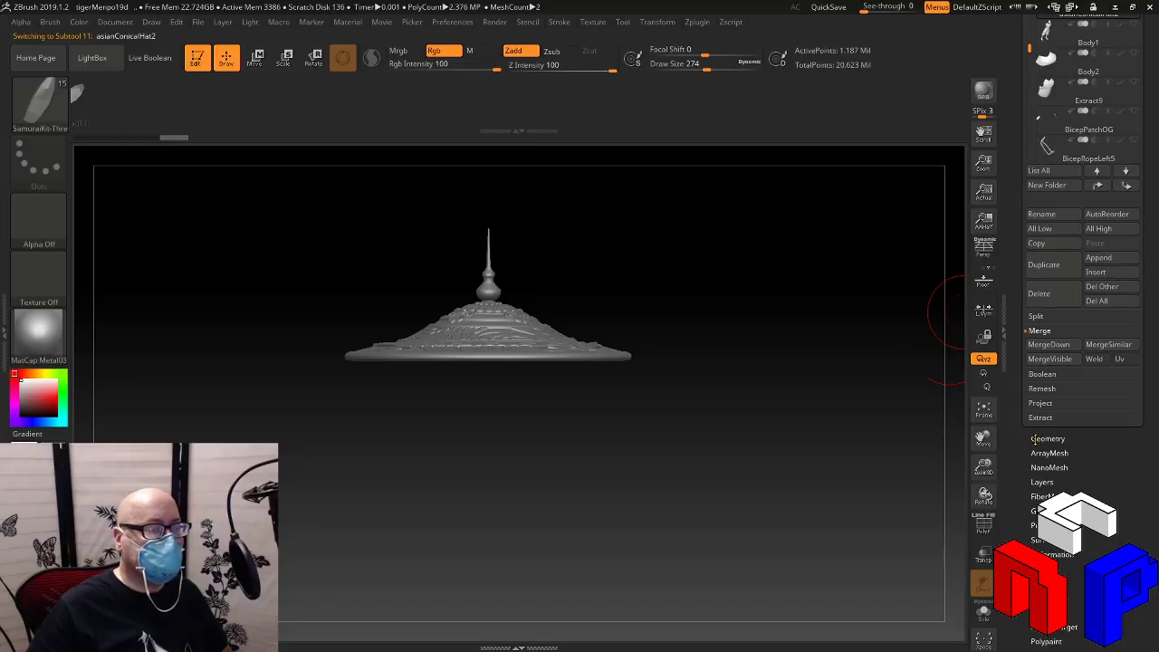
Examine the Geometry settings of asianConicalHat2 and the options for splitting a subtool into parts
{"action": "left_click", "coordinate": [1042, 439]}
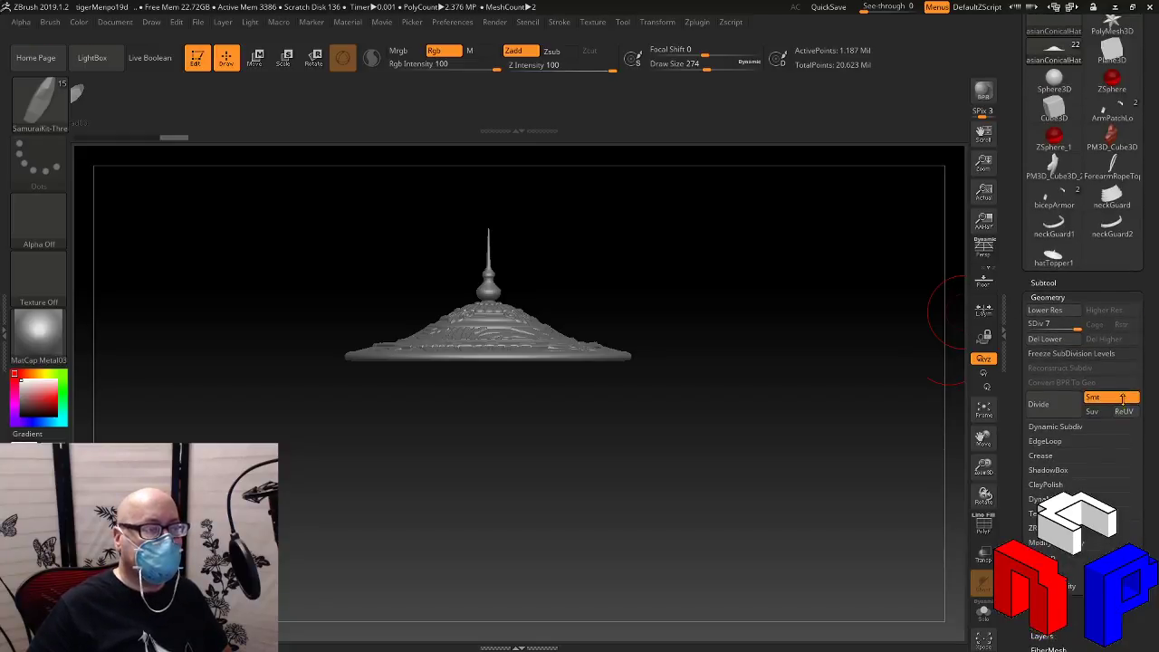
{"action": "left_click_drag", "start_coordinate": [1123, 399], "coordinate": [1123, 429]}
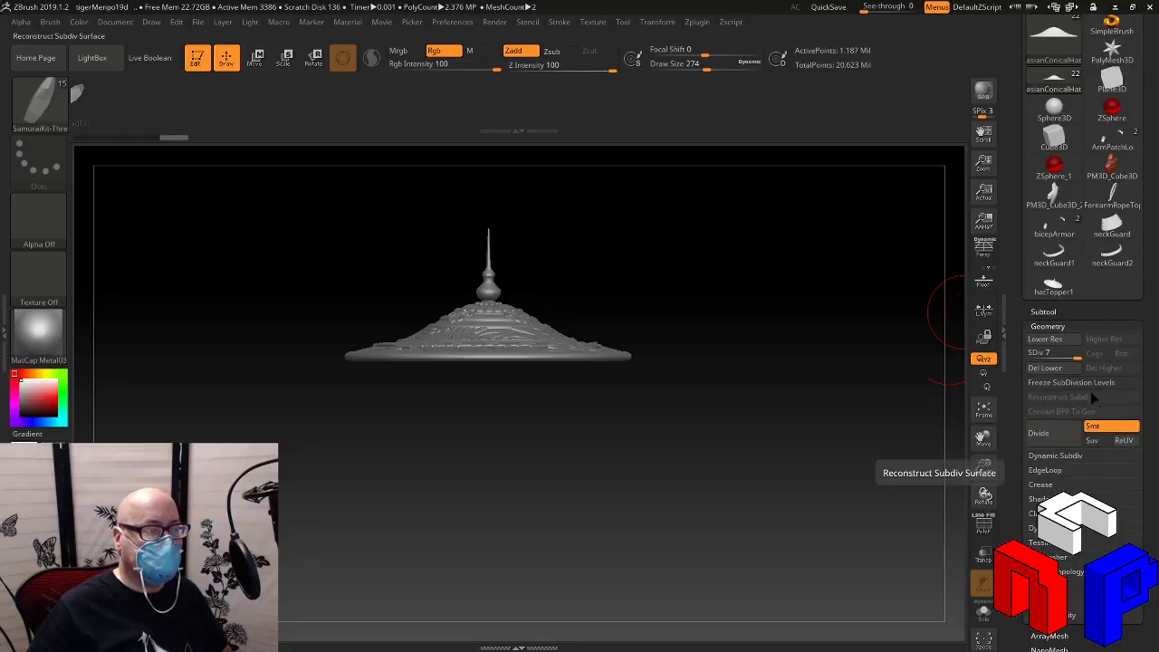
{"action": "left_click", "coordinate": [1047, 312]}
{"action": "left_click_drag", "start_coordinate": [1148, 479], "coordinate": [1144, 446]}
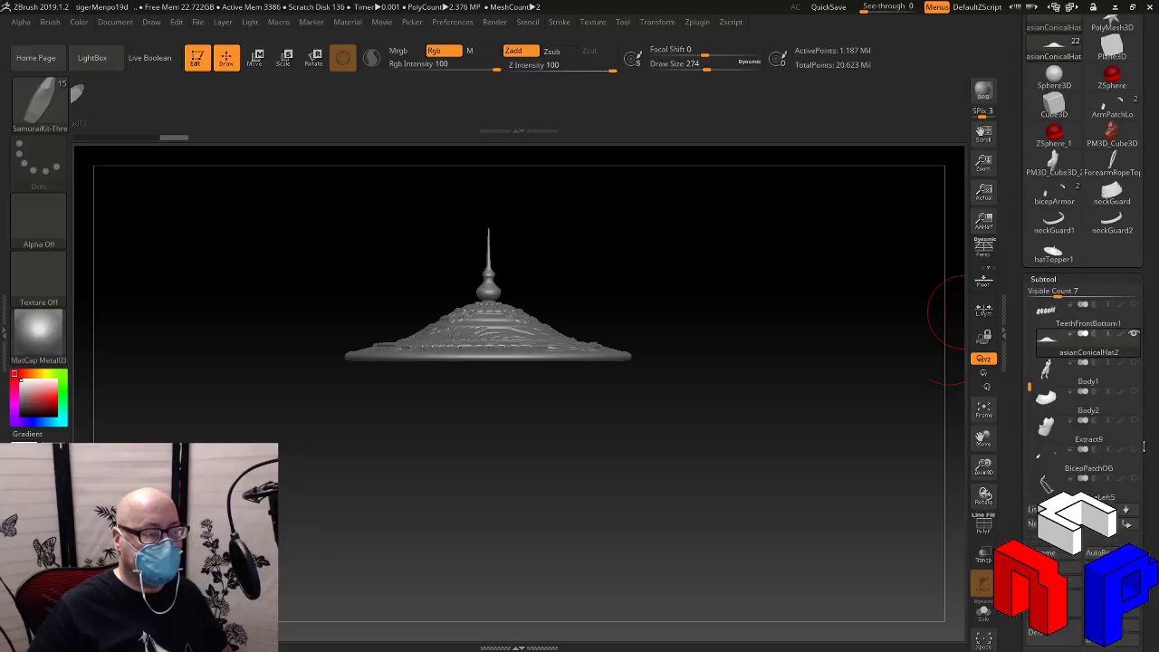
{"action": "scroll", "coordinate": [1144, 446], "scroll_direction": "down", "scroll_amount": 5}
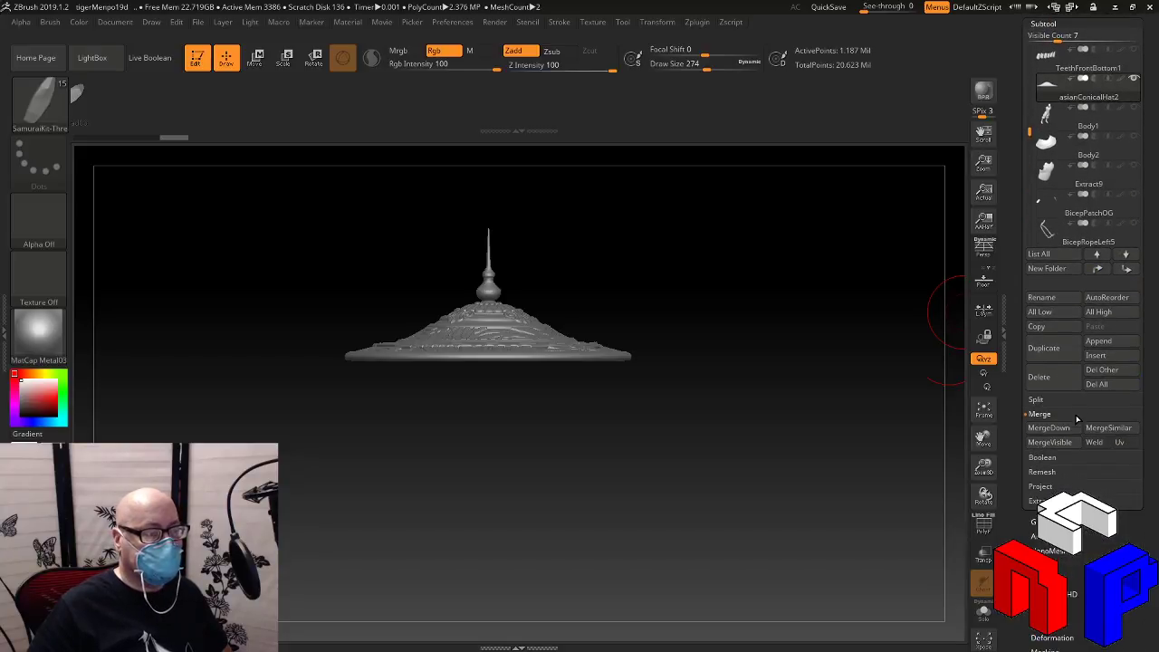
{"action": "left_click", "coordinate": [1076, 401]}
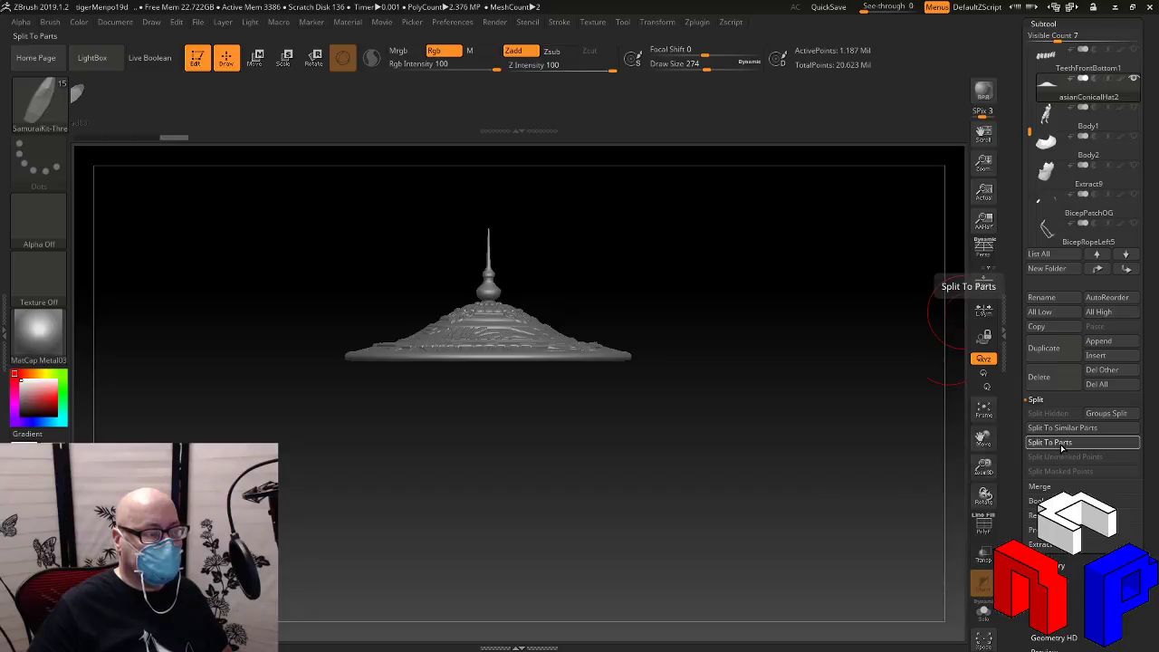
{"action": "left_click", "coordinate": [1063, 444]}
{"action": "left_click", "coordinate": [1014, 470]}
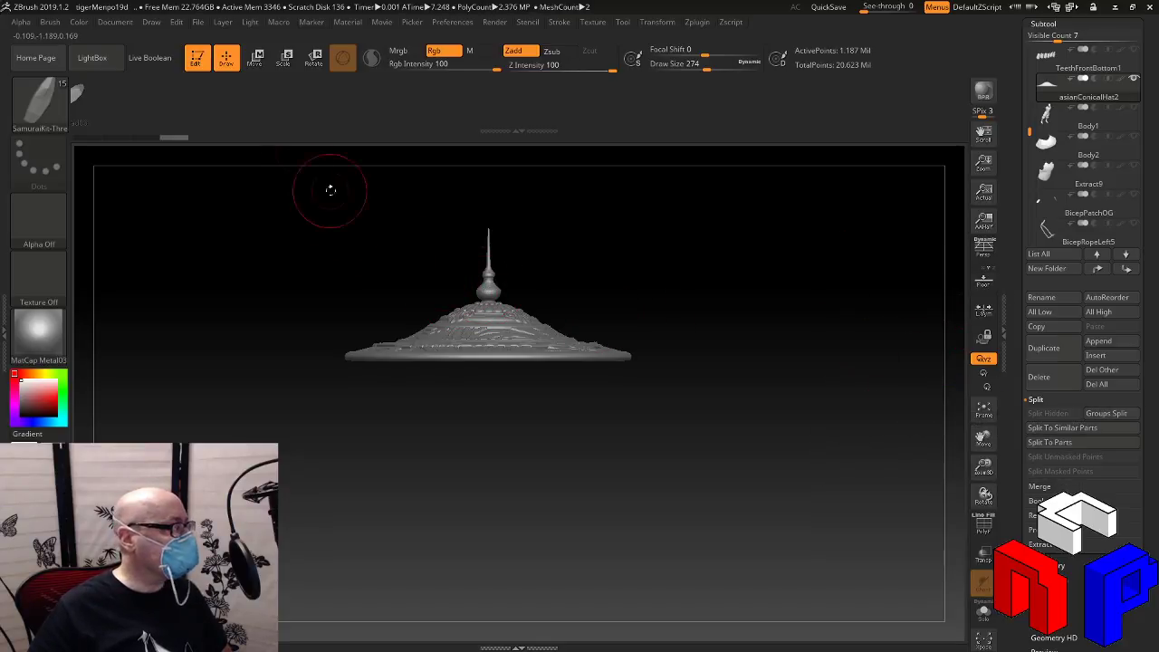
Save the project as tigerMenpo20
{"action": "left_click", "coordinate": [197, 22]}
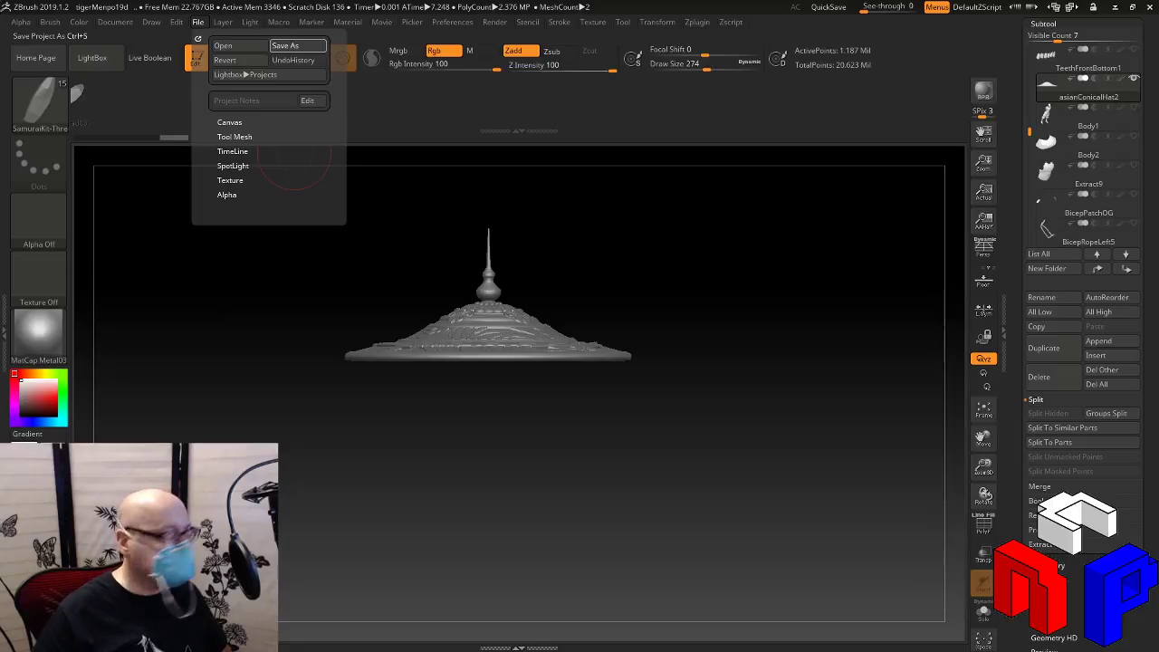
{"action": "key", "text": "ctrl+s"}
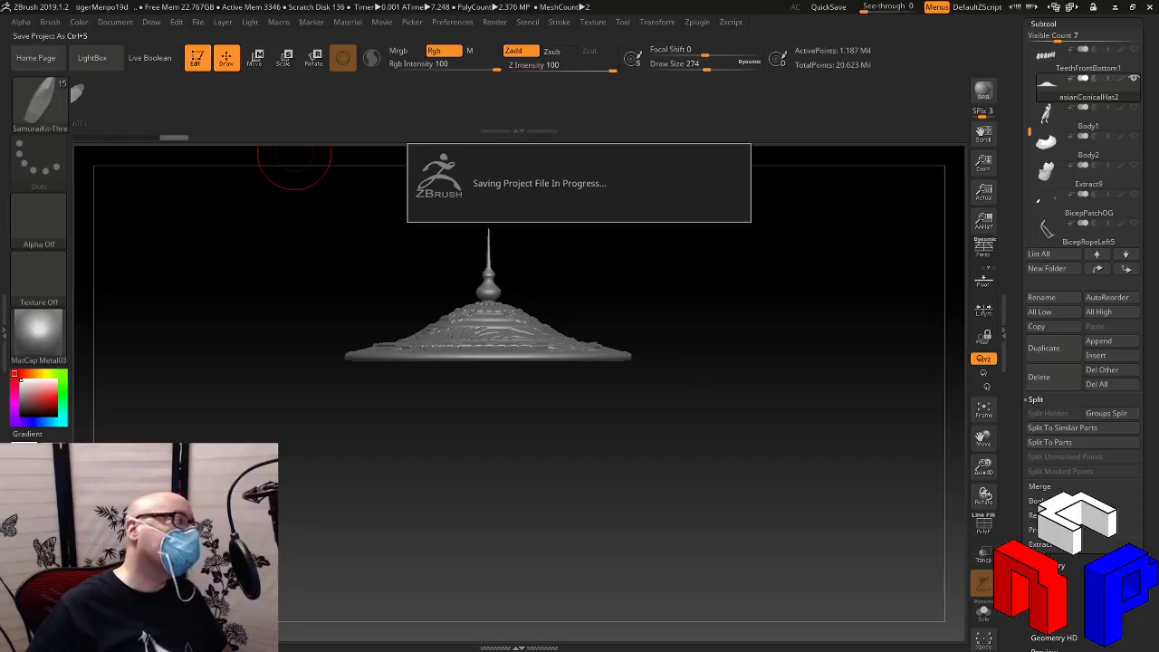
{"action": "left_click", "coordinate": [198, 23]}
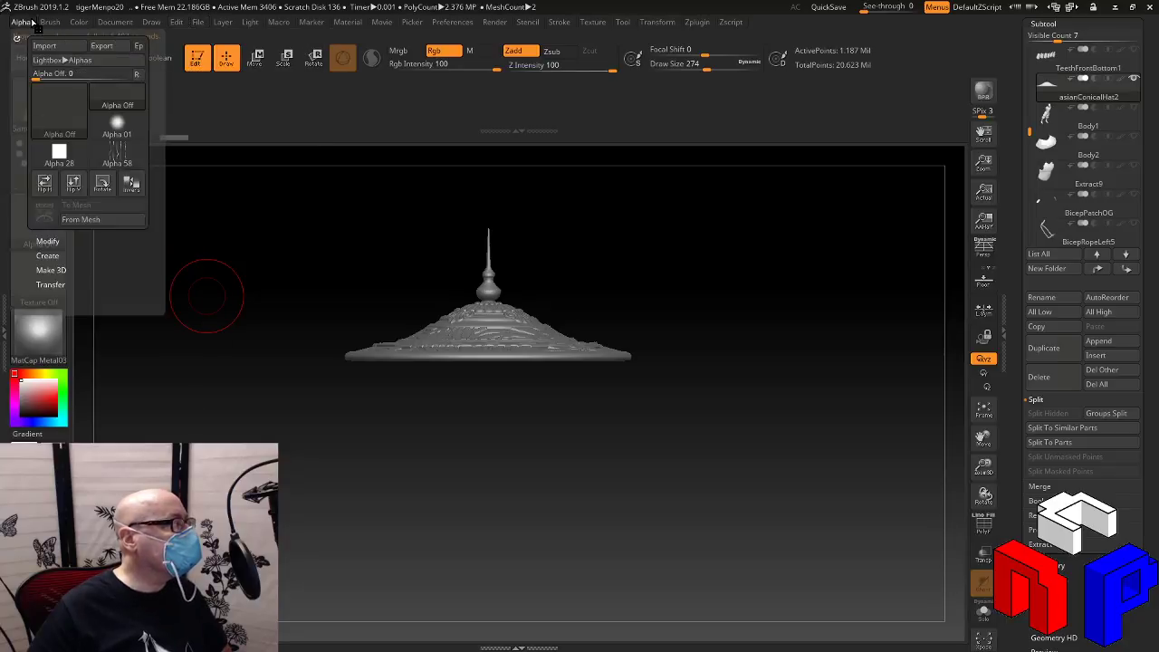
Open the recent tigerMenpo19d variant in which the armoured figure wears the ornate spired hat
{"action": "left_click", "coordinate": [81, 56]}
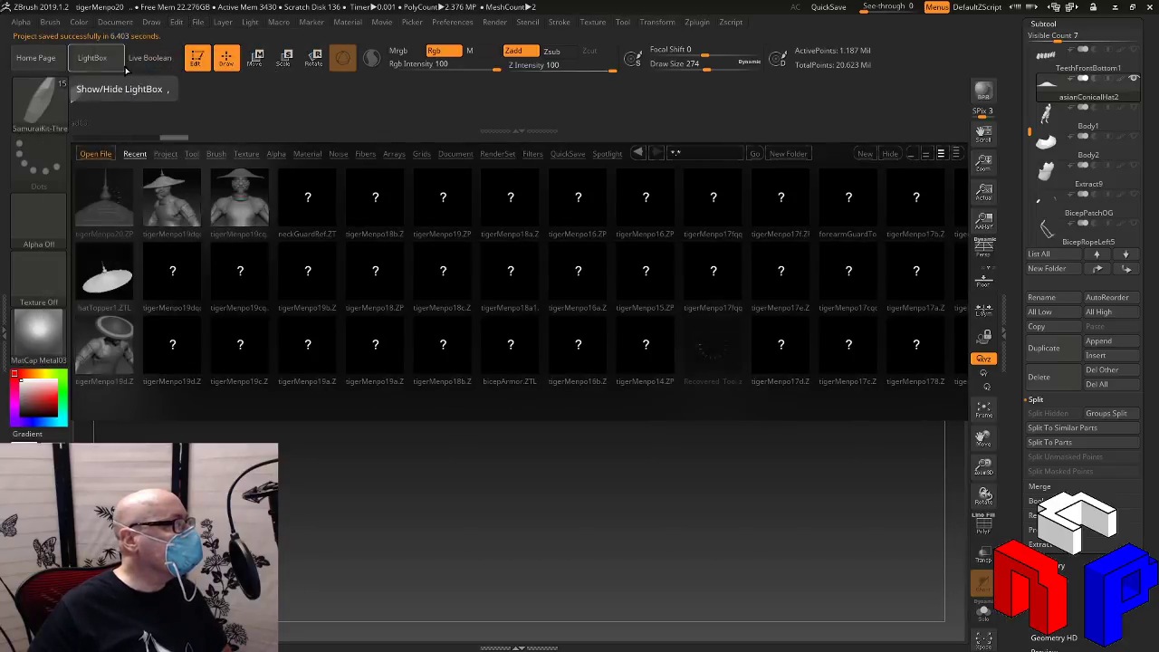
{"action": "left_click", "coordinate": [107, 354]}
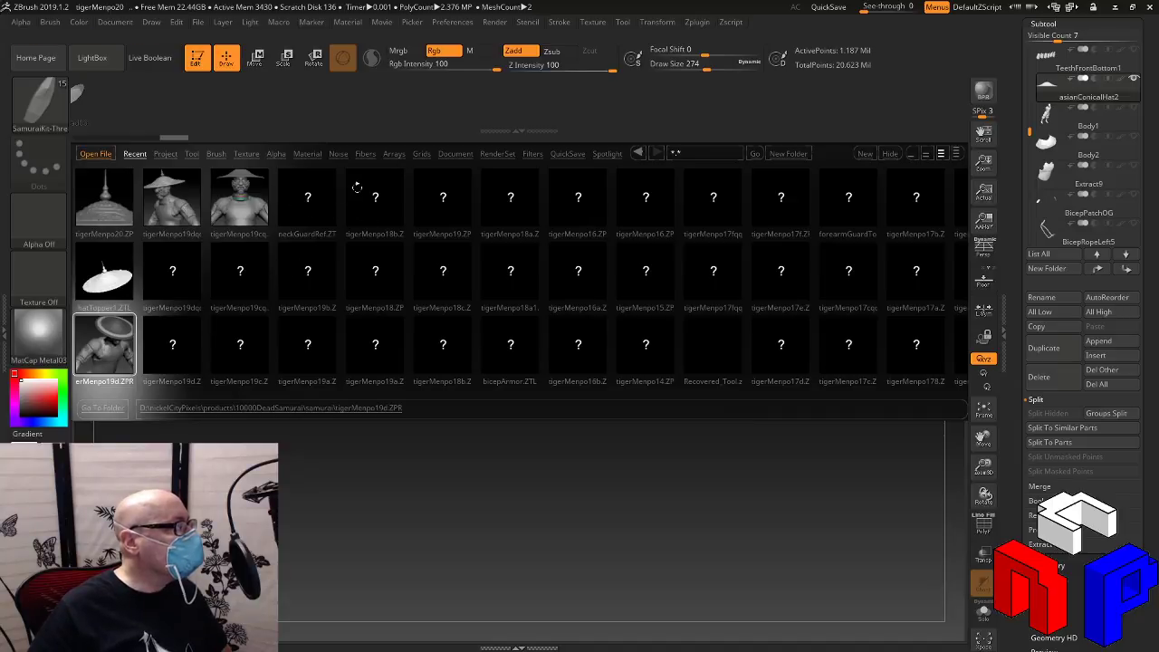
{"action": "double_click", "coordinate": [186, 205]}
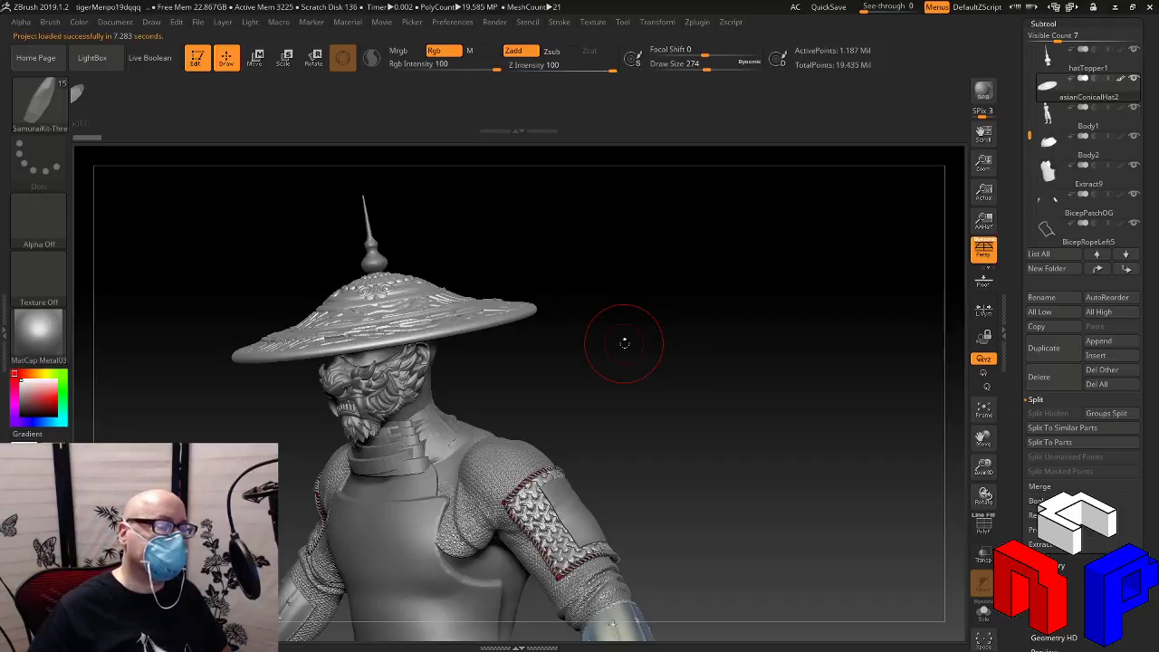
Isolate the hatTopper1 spire by deleting all other subtools, and save it as a tool named hatTopperTop
{"action": "left_click", "coordinate": [1096, 65]}
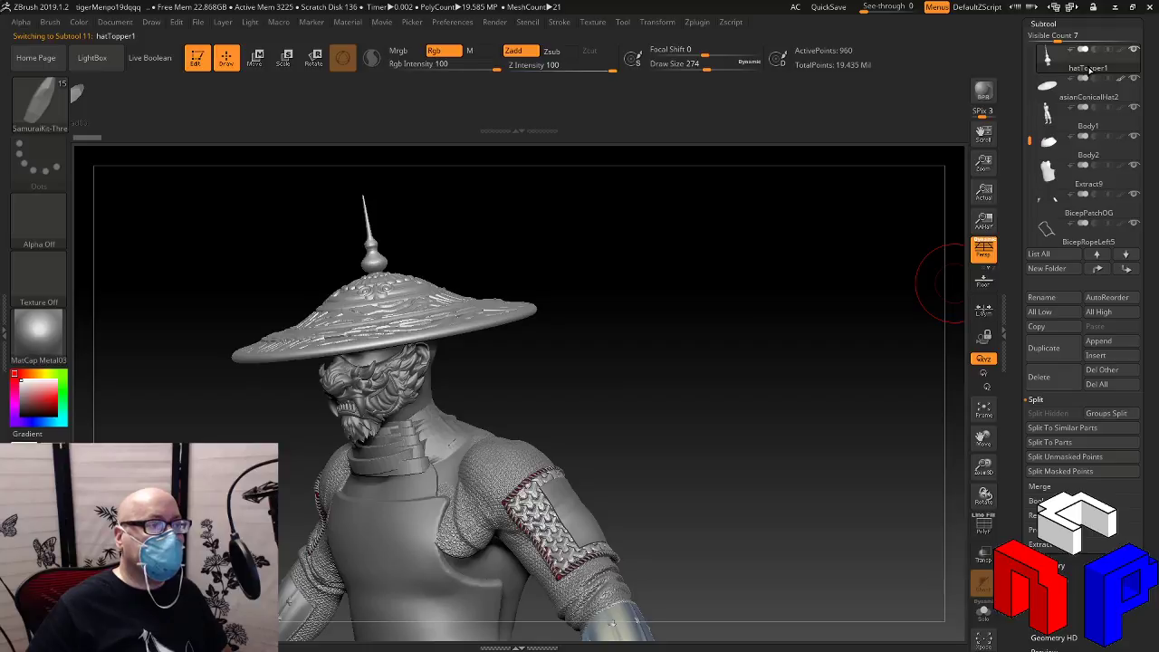
{"action": "left_click", "coordinate": [1110, 370]}
{"action": "scroll", "coordinate": [1132, 271], "scroll_direction": "up", "scroll_amount": 5}
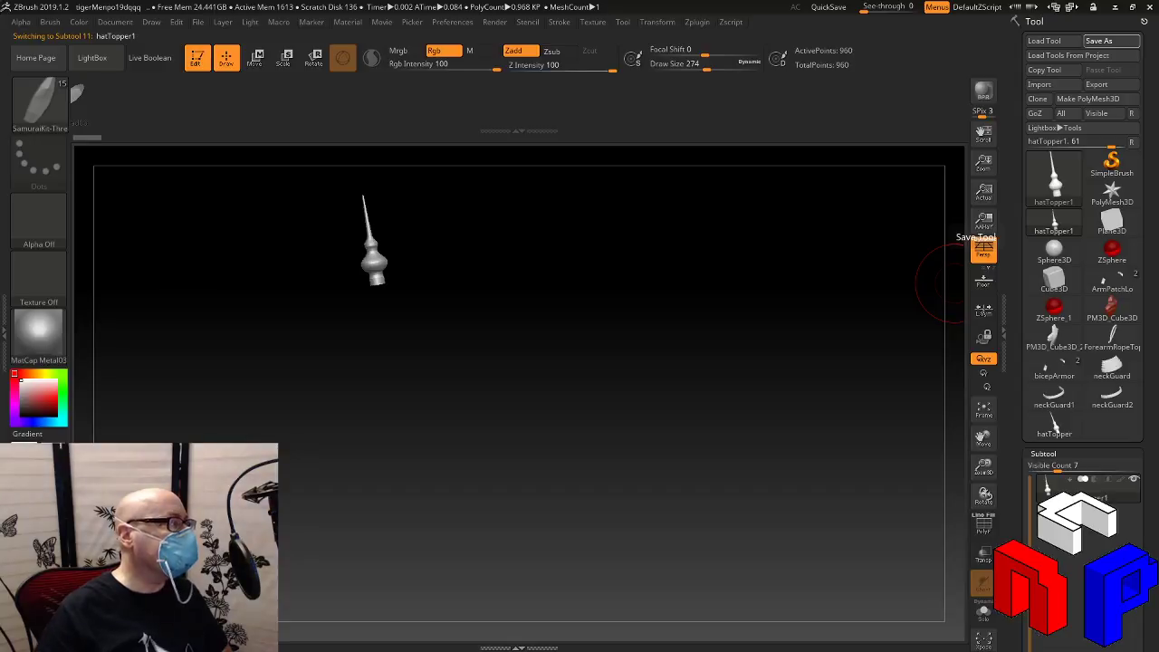
{"action": "key", "text": "ctrl+s"}
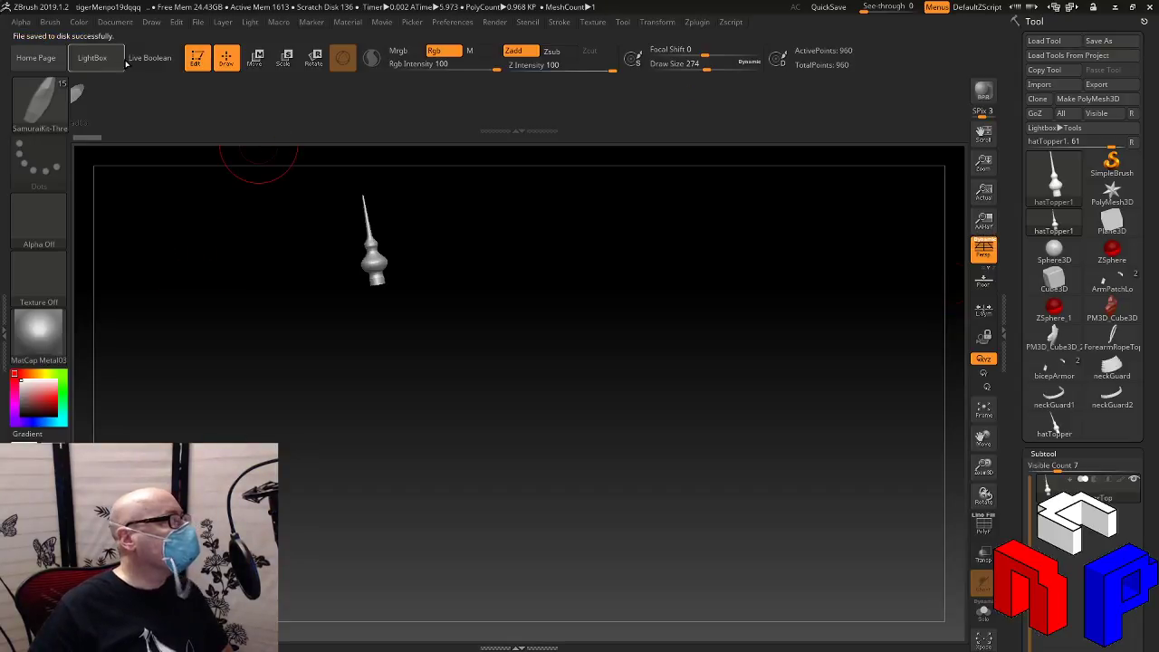
Reopen the tigerMenpo20 project and load the hatTopperTop tool, keeping asianConicalHat2 as the active tool
{"action": "left_click", "coordinate": [92, 57]}
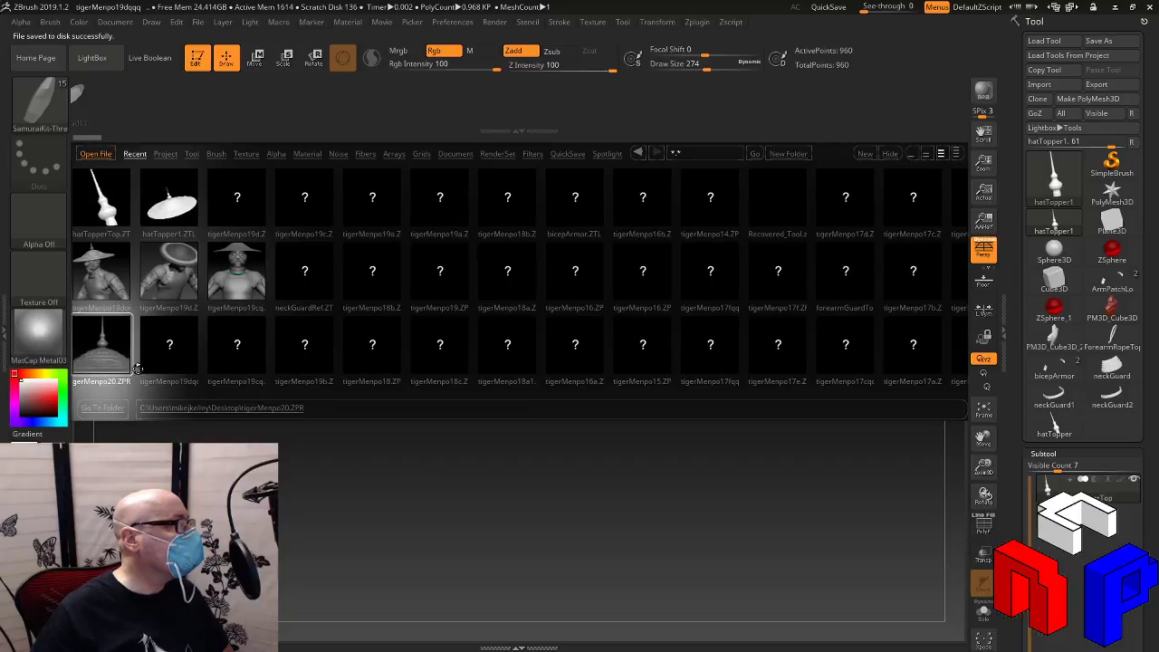
{"action": "double_click", "coordinate": [98, 374]}
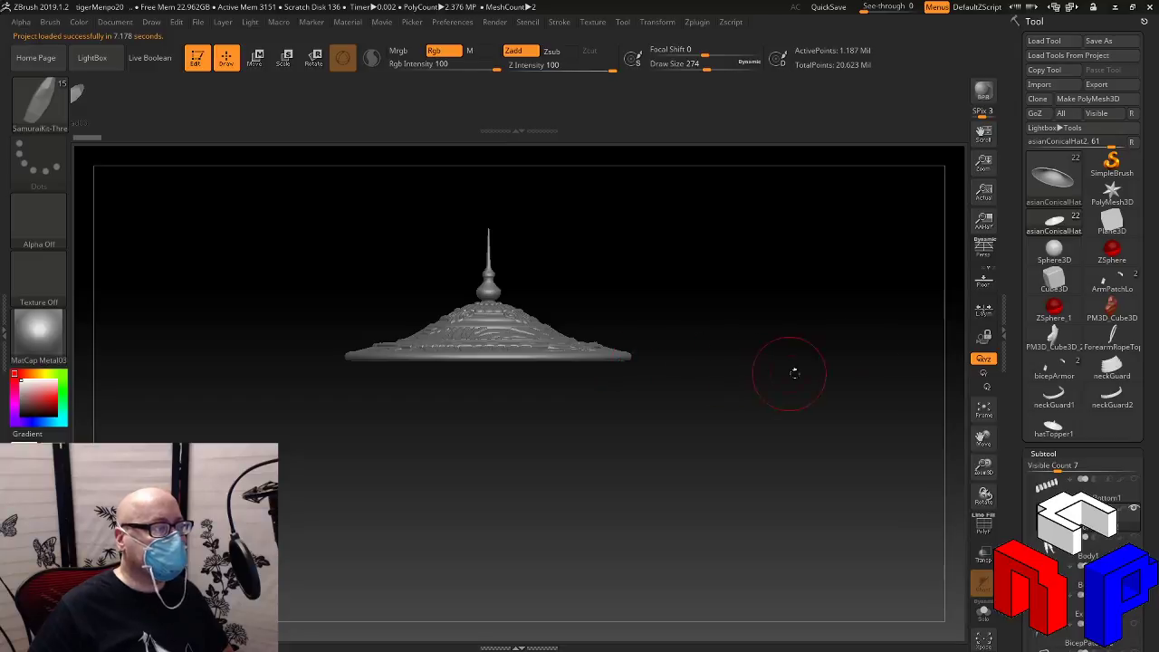
{"action": "left_click", "coordinate": [1111, 223]}
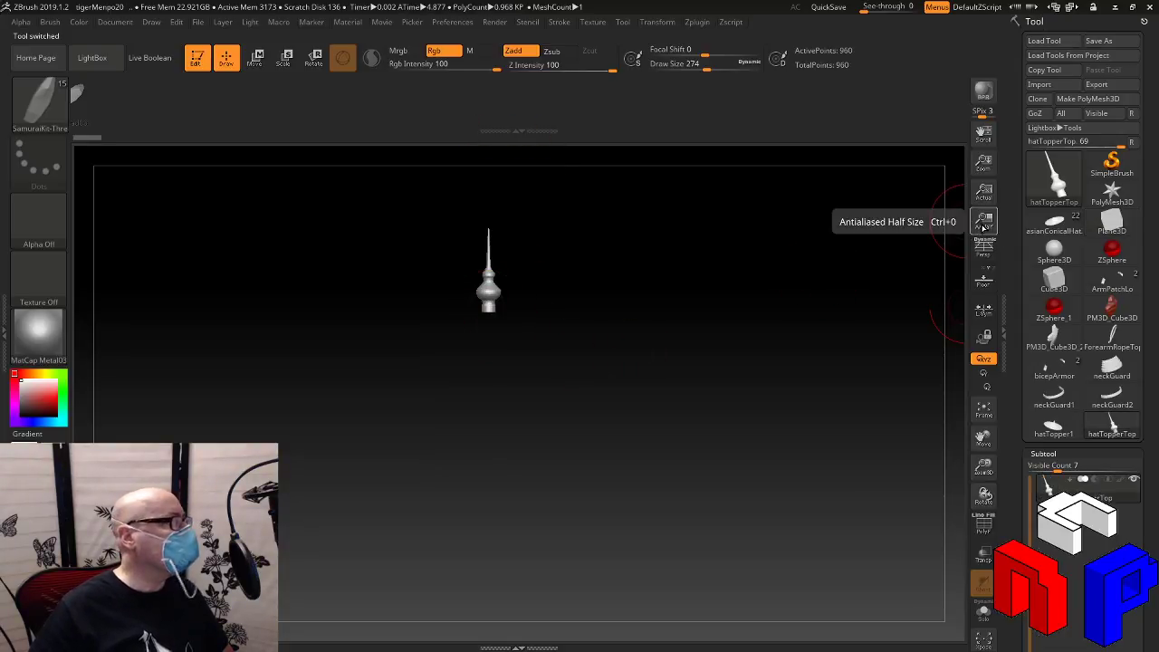
{"action": "mouse_move", "coordinate": [1111, 248]}
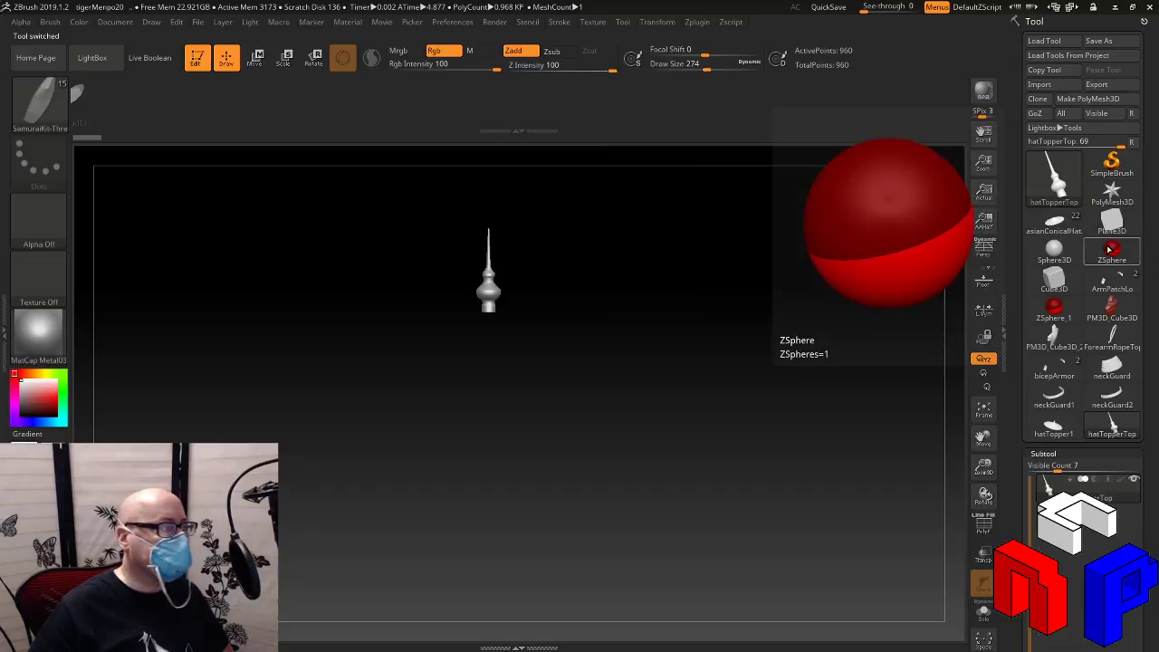
{"action": "left_click", "coordinate": [1075, 232]}
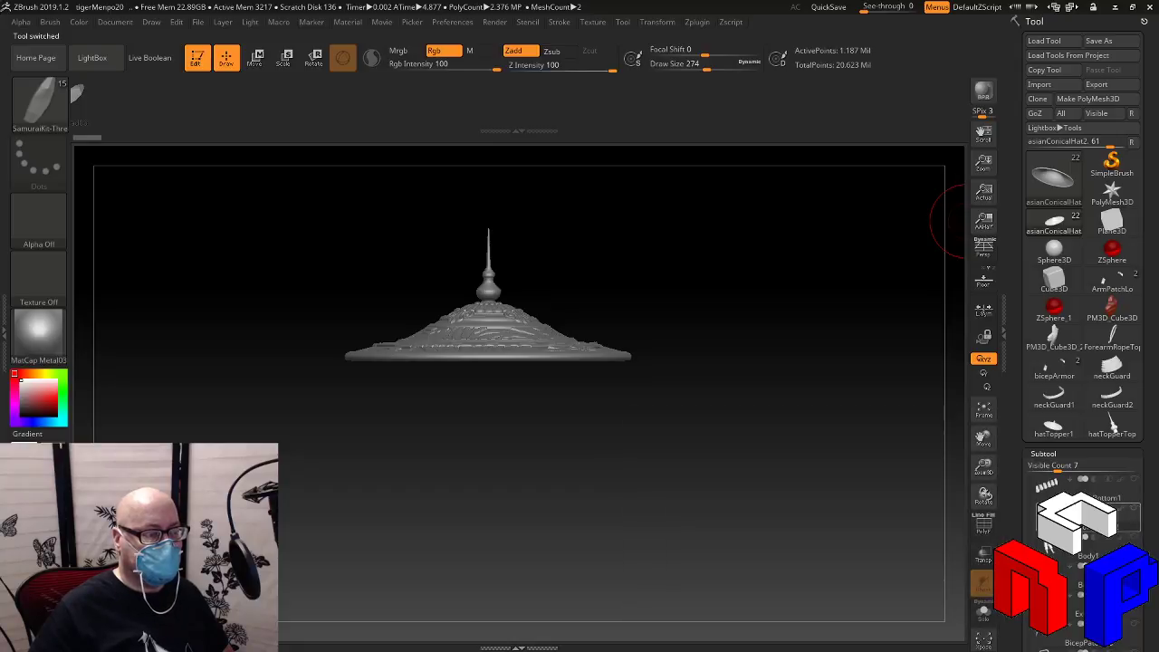
Compare the plain conical hat's side profile with the ornate hat by switching hatTopper2's visibility on and off
{"action": "left_click_drag", "start_coordinate": [1029, 566], "coordinate": [1029, 610]}
{"action": "left_click", "coordinate": [1134, 539]}
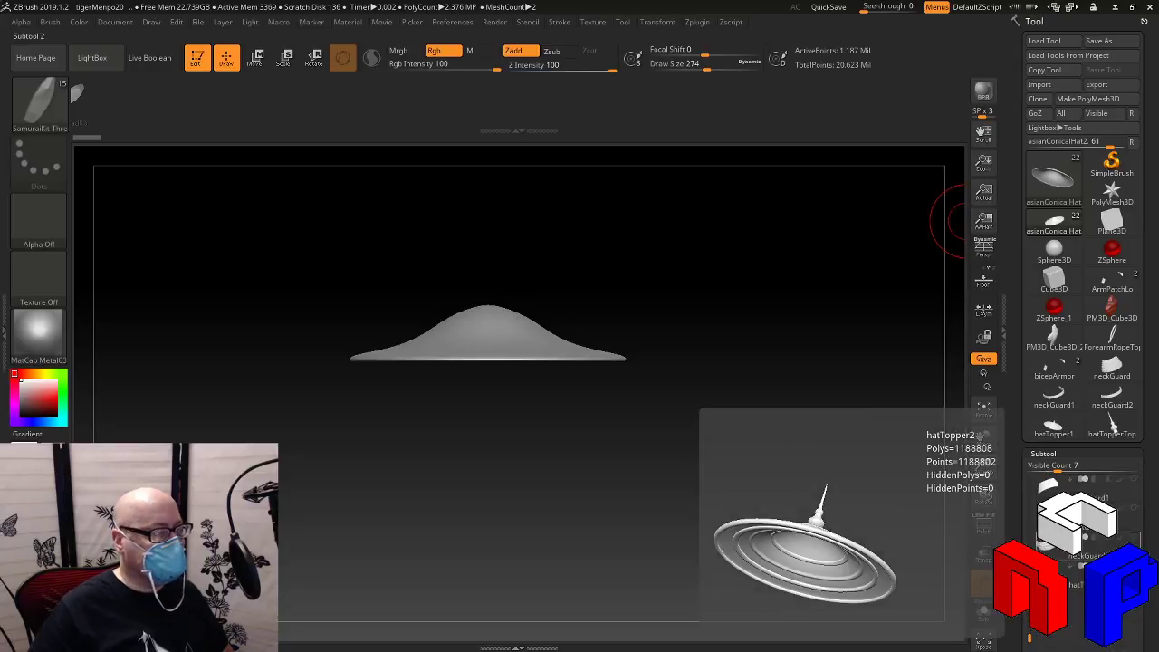
{"action": "left_click", "coordinate": [1134, 567]}
{"action": "left_click", "coordinate": [1134, 567]}
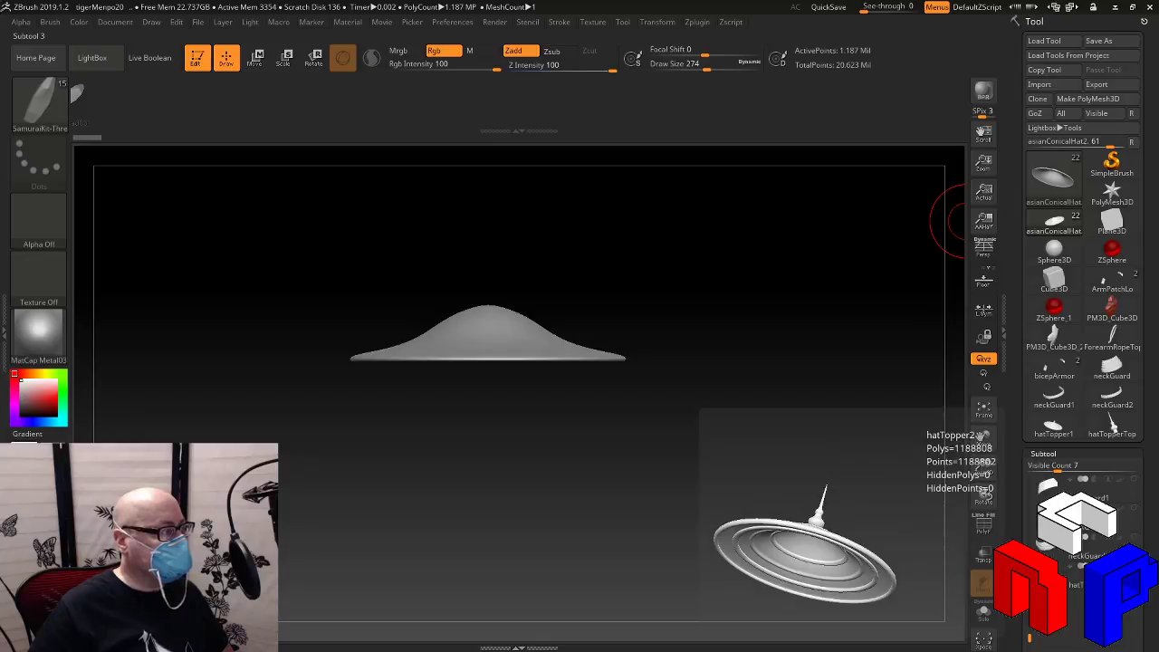
{"action": "left_click", "coordinate": [1134, 567]}
{"action": "left_click", "coordinate": [1134, 567]}
{"action": "left_click", "coordinate": [1134, 567]}
{"action": "left_click", "coordinate": [1134, 567]}
{"action": "left_click", "coordinate": [1134, 567]}
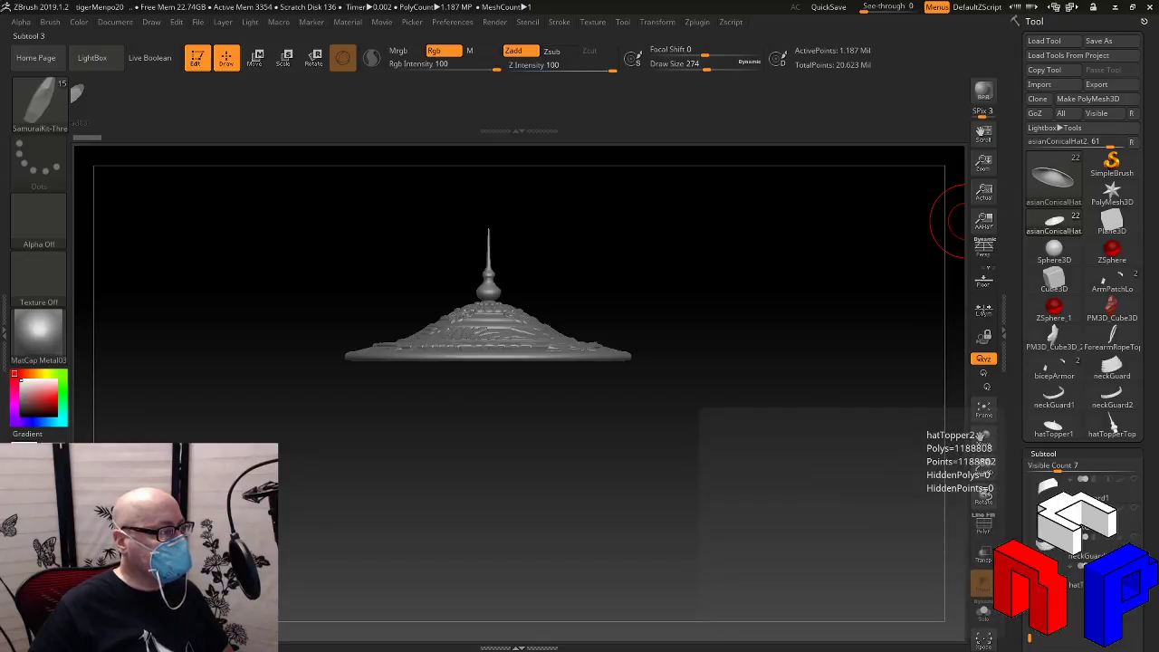
{"action": "left_click", "coordinate": [1134, 567]}
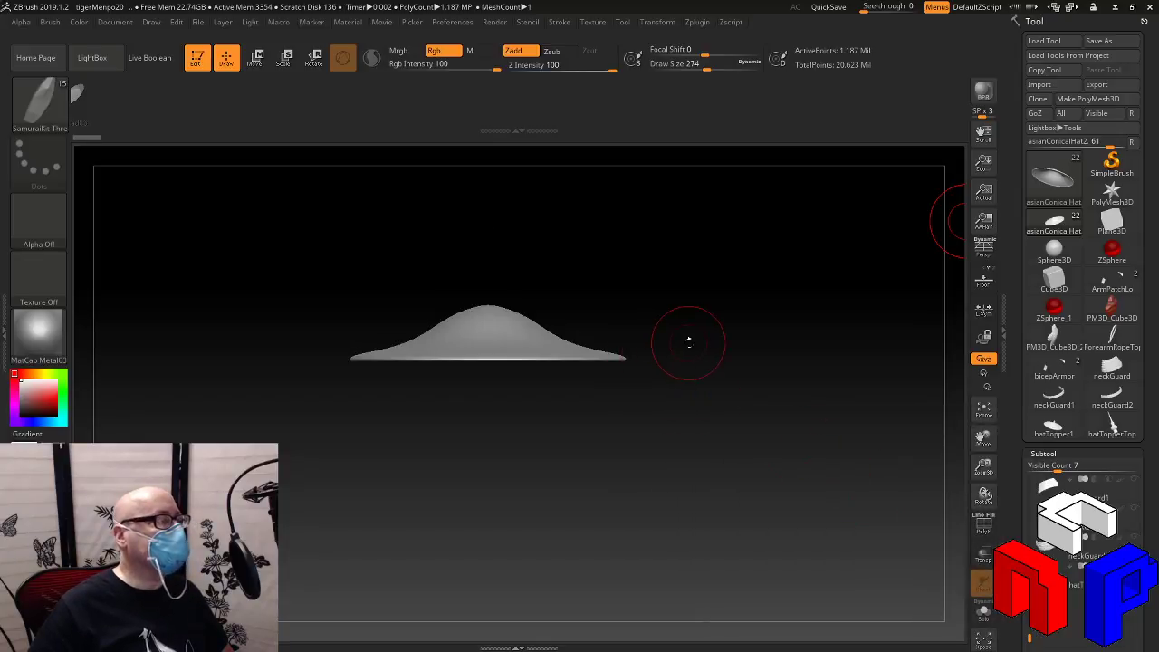
Compare the two hats from a raised angle and leave the ornate hatTopper2 hidden
{"action": "left_click_drag", "start_coordinate": [690, 341], "coordinate": [559, 381]}
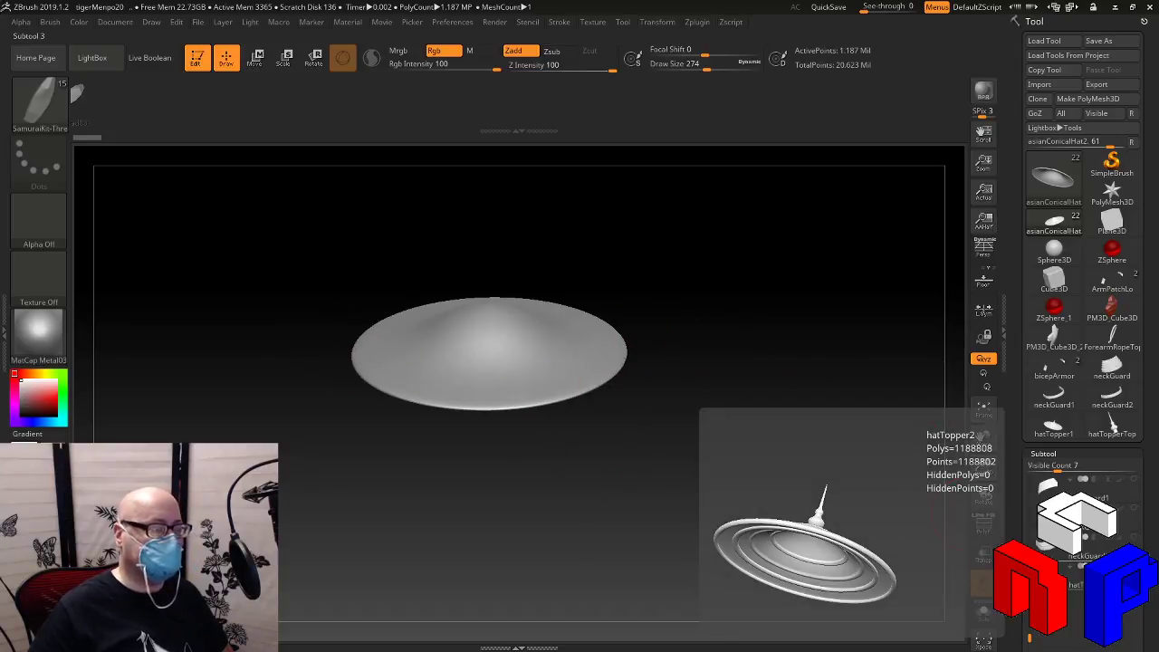
{"action": "left_click", "coordinate": [1135, 566]}
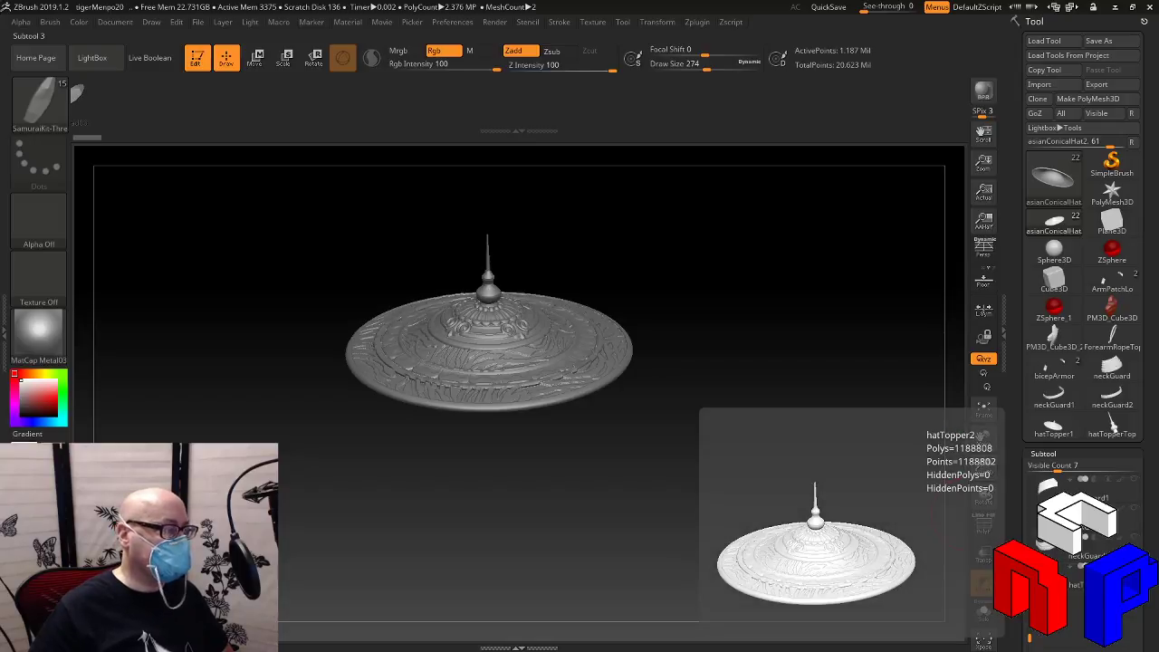
{"action": "left_click", "coordinate": [1134, 567]}
{"action": "left_click", "coordinate": [1134, 566]}
{"action": "left_click", "coordinate": [1135, 566]}
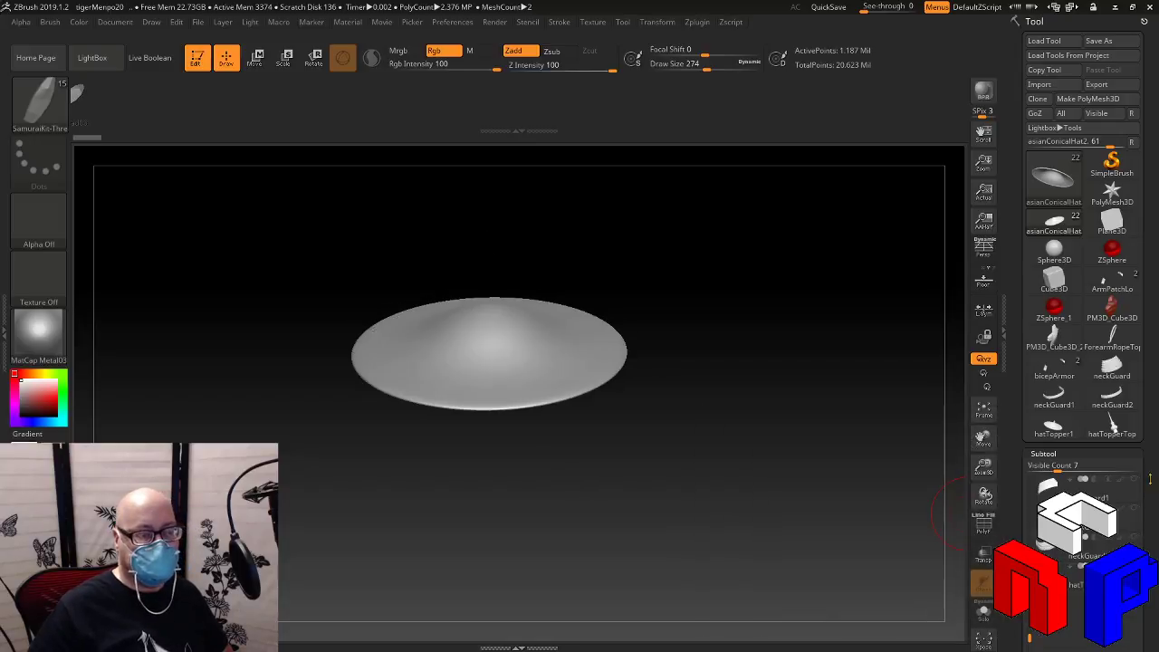
Append the hatTopperTop spire as a new subtool of the asianConicalHat2 tool
{"action": "left_click_drag", "start_coordinate": [1151, 480], "coordinate": [1152, 444]}
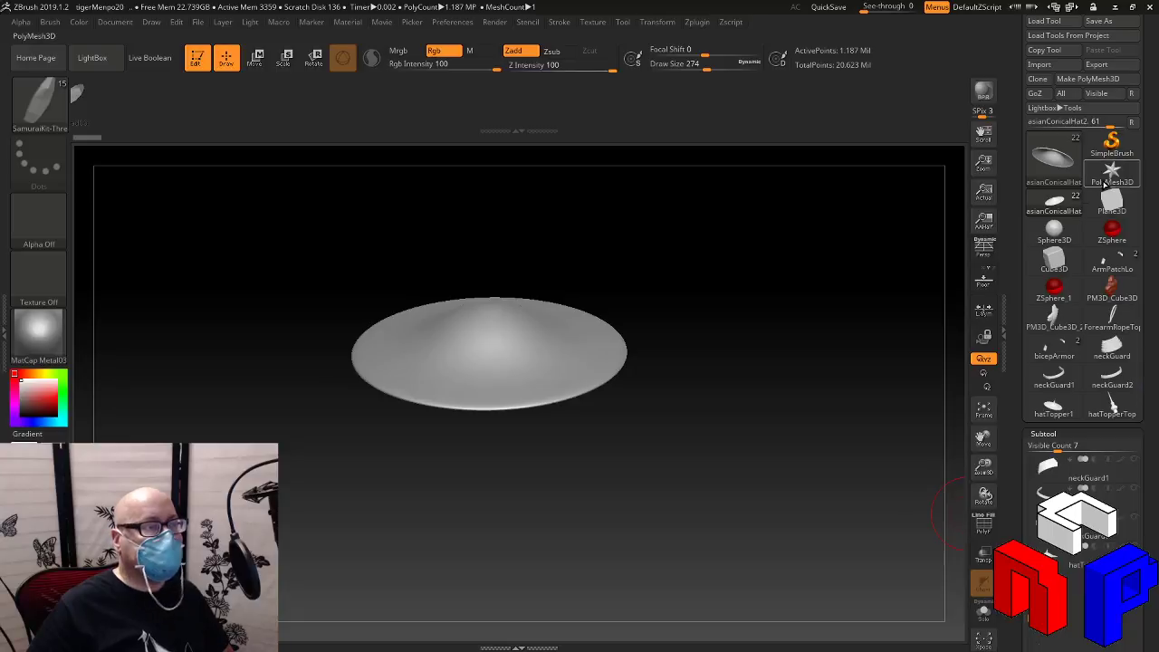
{"action": "left_click", "coordinate": [1049, 207]}
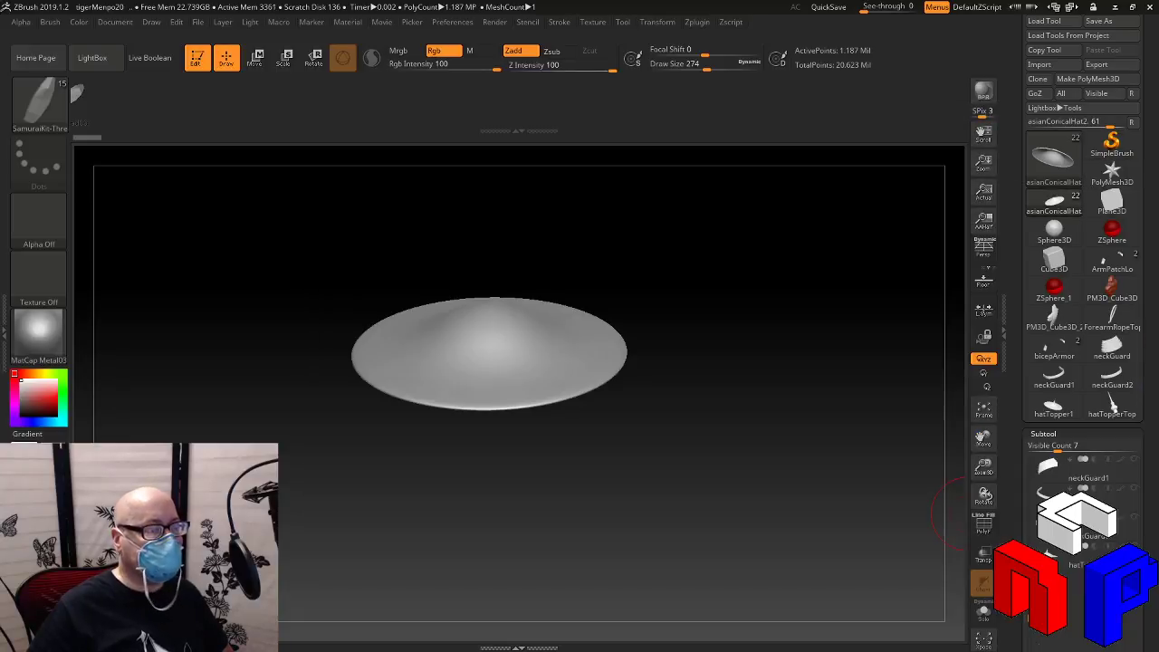
{"action": "left_click_drag", "start_coordinate": [1153, 543], "coordinate": [1155, 446]}
{"action": "scroll", "coordinate": [1133, 426], "scroll_direction": "down", "scroll_amount": 5}
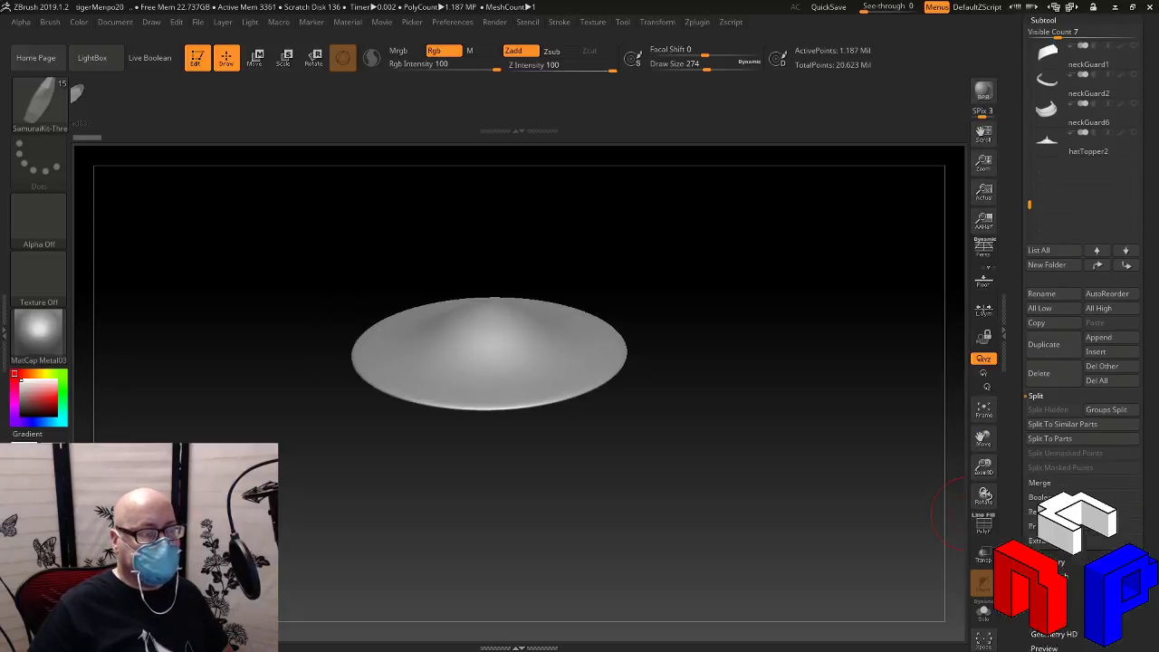
{"action": "left_click", "coordinate": [1122, 391]}
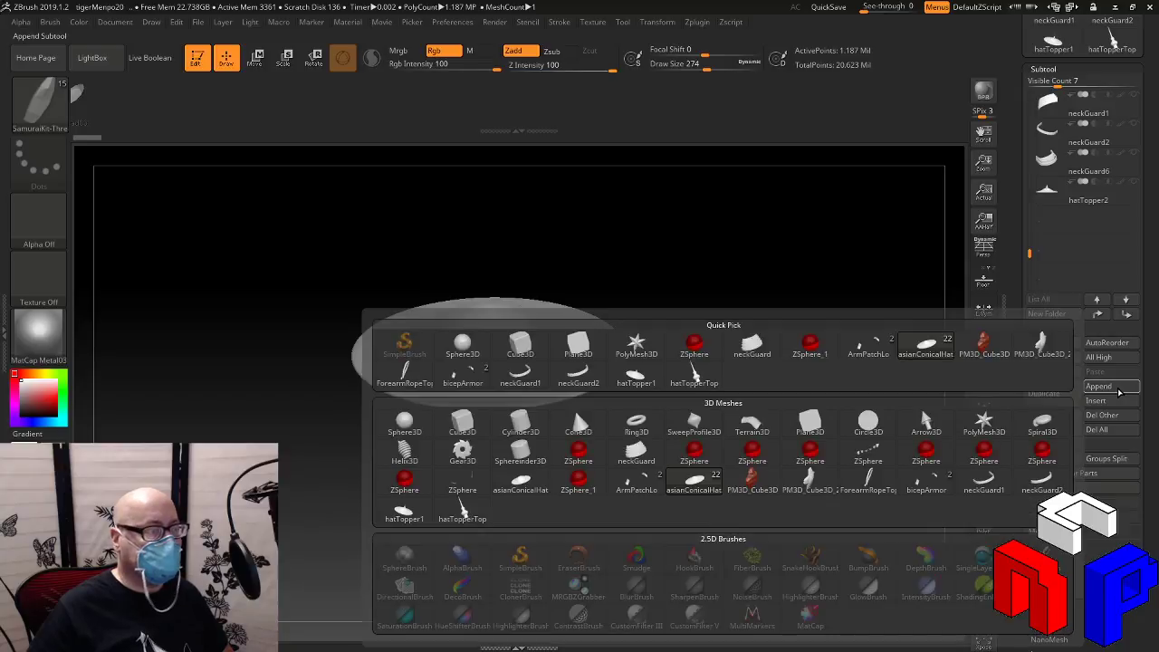
{"action": "left_click", "coordinate": [689, 373]}
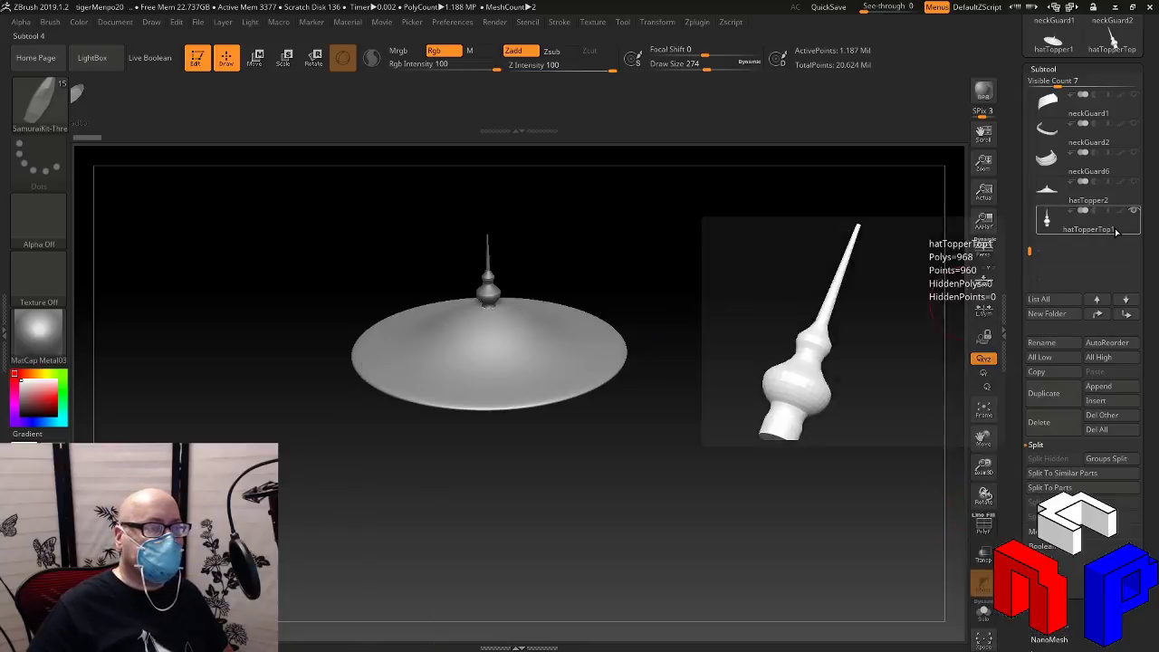
Move the asianConicalHat2 subtool down the subtool order so it sits between hatTopper2 and hatTopperTop1
{"action": "left_click", "coordinate": [1098, 313]}
{"action": "left_click", "coordinate": [1098, 313]}
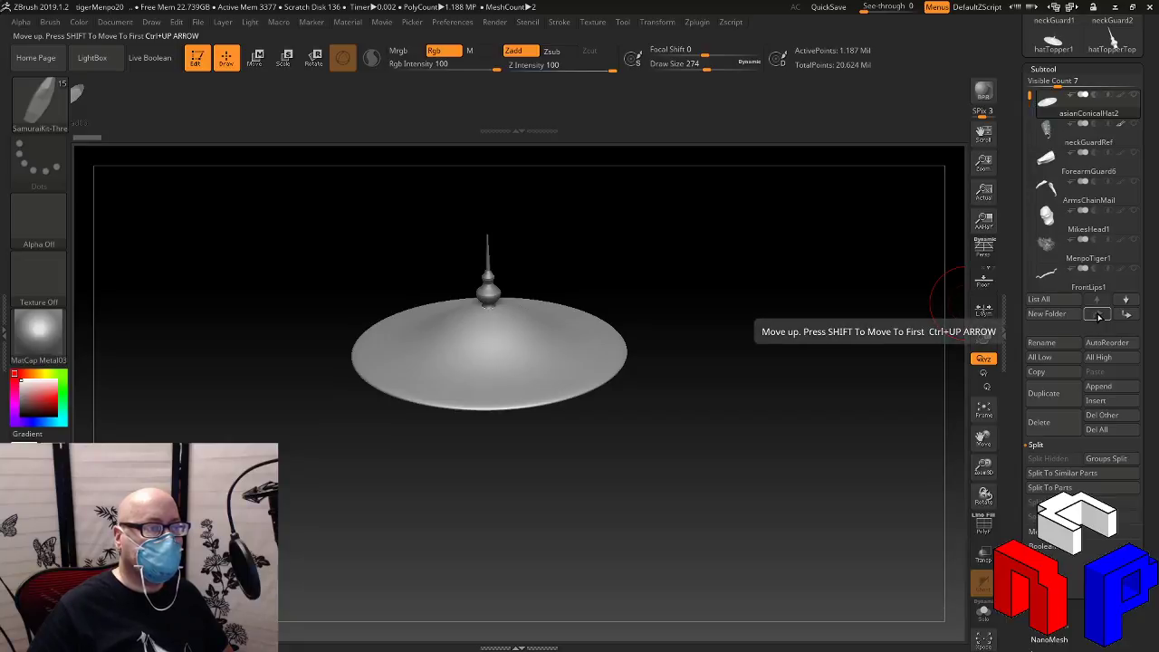
{"action": "left_click", "coordinate": [1123, 315]}
{"action": "left_click", "coordinate": [1124, 315]}
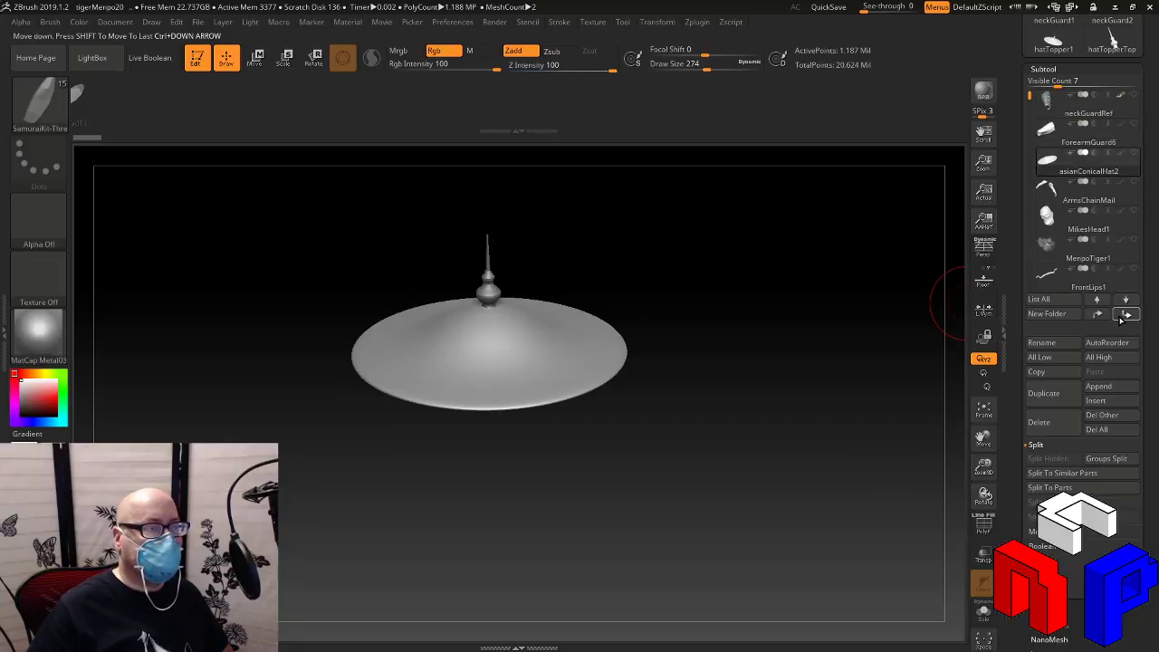
{"action": "left_click", "coordinate": [1123, 316]}
{"action": "left_click", "coordinate": [1124, 316]}
{"action": "left_click", "coordinate": [1123, 315]}
{"action": "left_click", "coordinate": [1123, 316]}
{"action": "left_click", "coordinate": [1123, 315]}
{"action": "left_click", "coordinate": [1123, 316]}
{"action": "left_click", "coordinate": [1123, 315]}
{"action": "left_click", "coordinate": [1124, 315]}
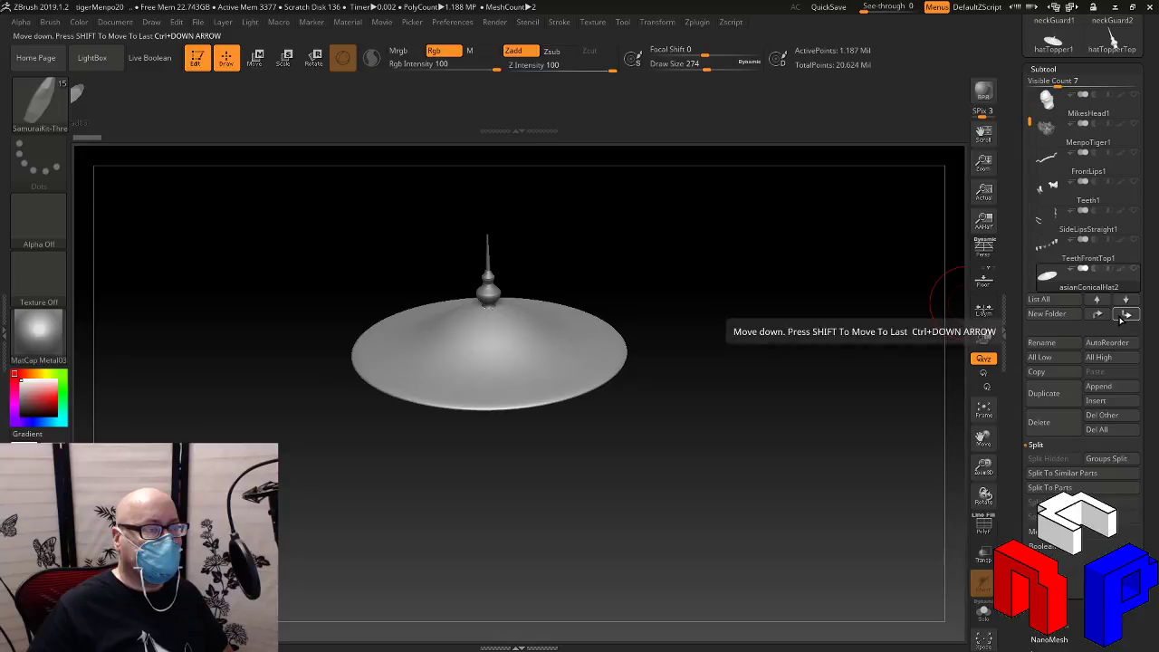
{"action": "left_click", "coordinate": [1123, 315]}
{"action": "left_click", "coordinate": [1123, 315]}
{"action": "left_click", "coordinate": [1124, 315]}
{"action": "left_click", "coordinate": [1123, 315]}
{"action": "left_click", "coordinate": [1123, 315]}
{"action": "left_click", "coordinate": [1123, 315]}
{"action": "left_click", "coordinate": [1123, 315]}
{"action": "left_click", "coordinate": [1123, 315]}
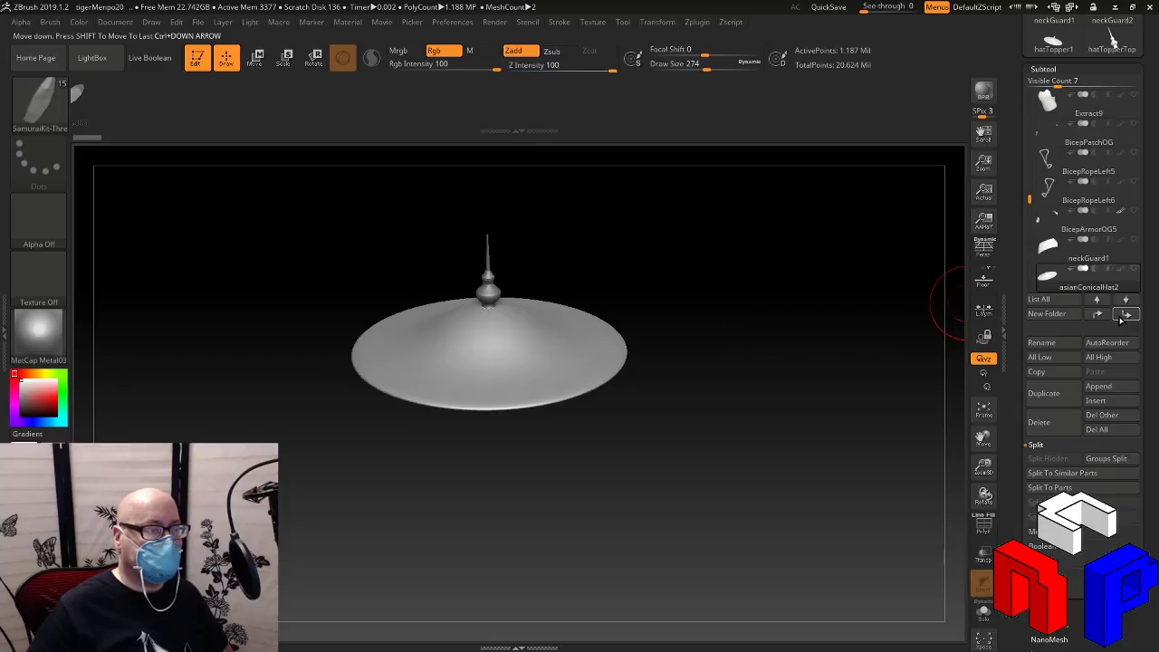
{"action": "left_click", "coordinate": [1123, 315]}
{"action": "left_click", "coordinate": [1123, 316]}
{"action": "left_click", "coordinate": [1123, 315]}
{"action": "left_click", "coordinate": [1121, 317]}
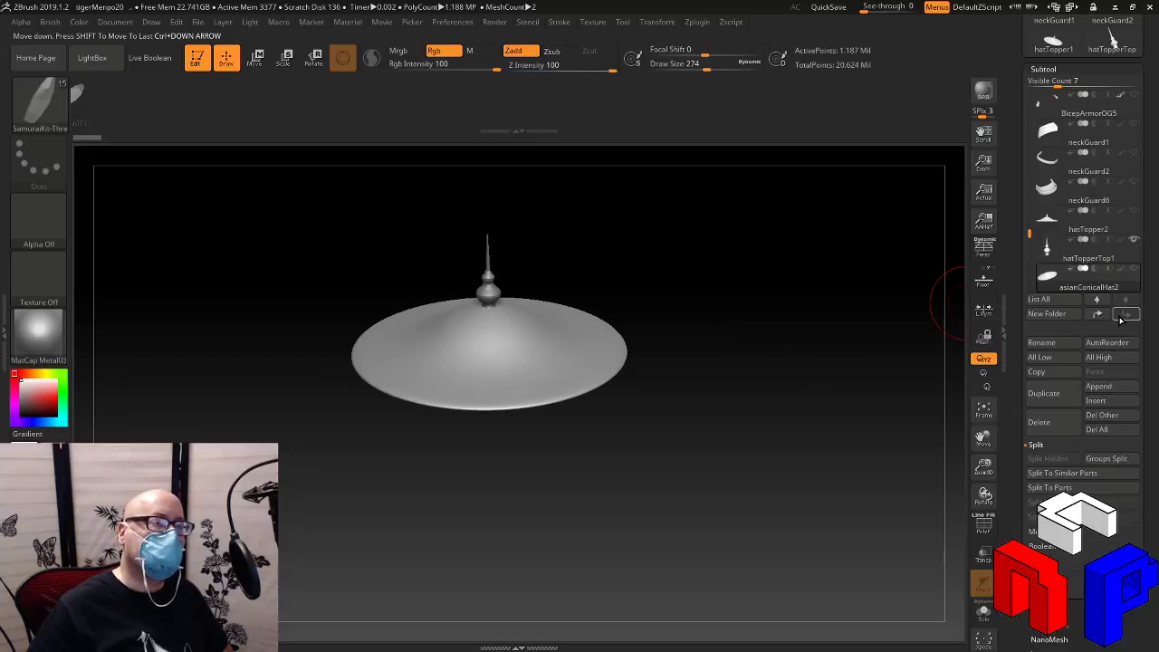
{"action": "left_click", "coordinate": [1099, 316]}
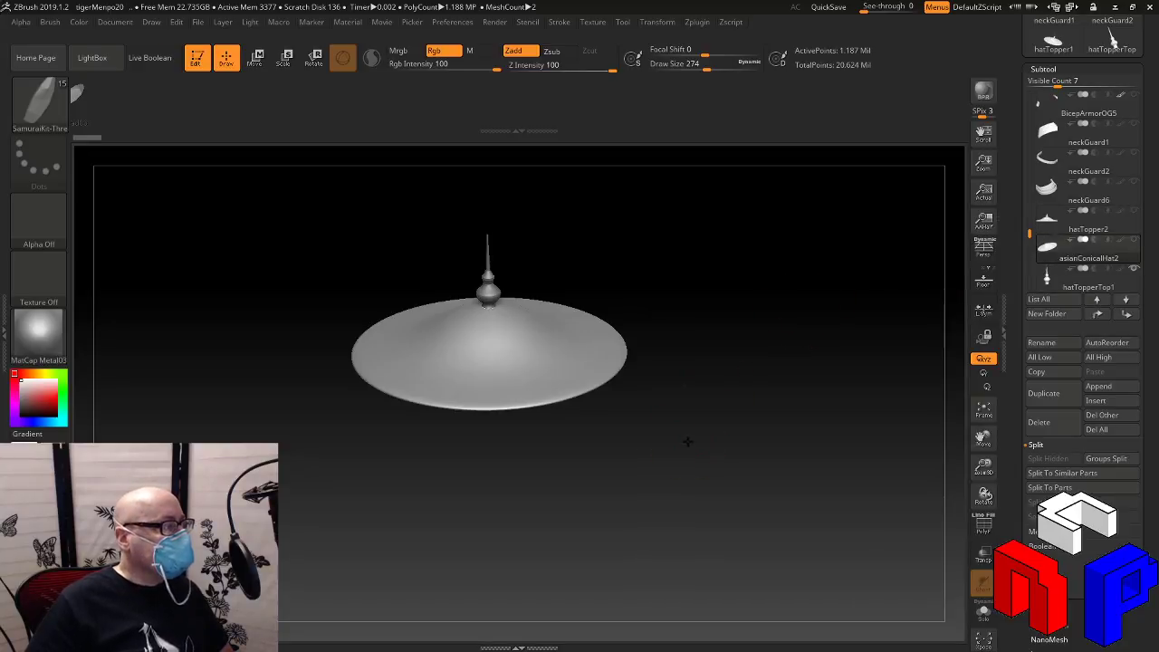
Inspect the plain hat with its spire from the side and from above, checking its topology with the polyframe
{"action": "left_click_drag", "start_coordinate": [689, 442], "coordinate": [732, 389]}
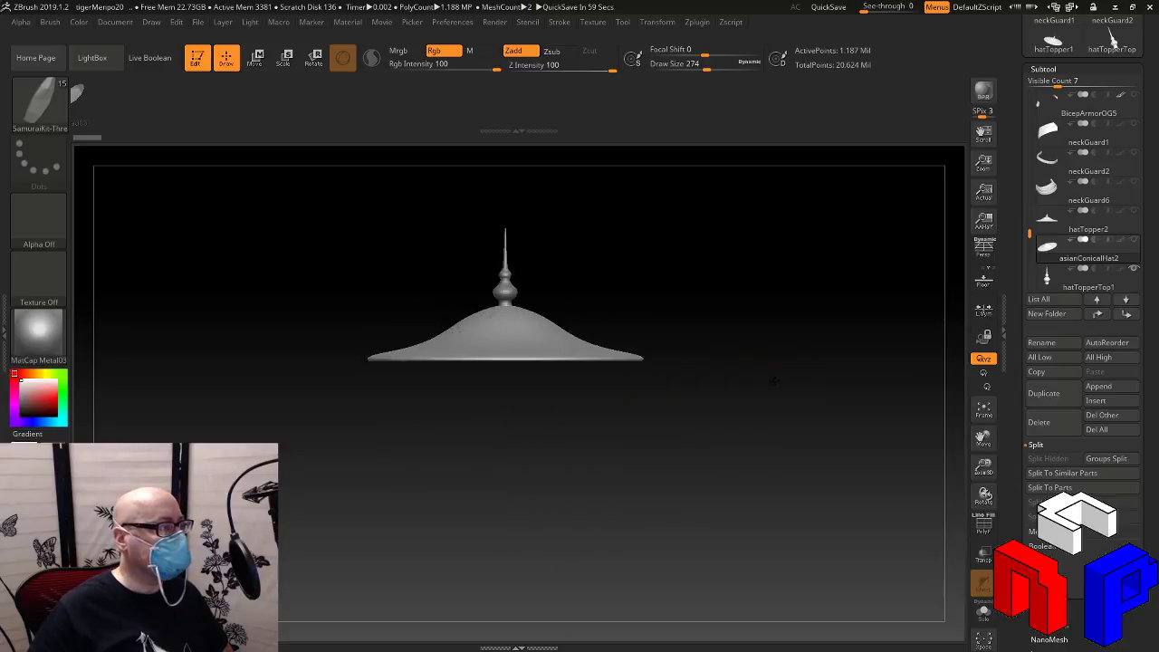
{"action": "left_click_drag", "start_coordinate": [774, 381], "coordinate": [758, 505]}
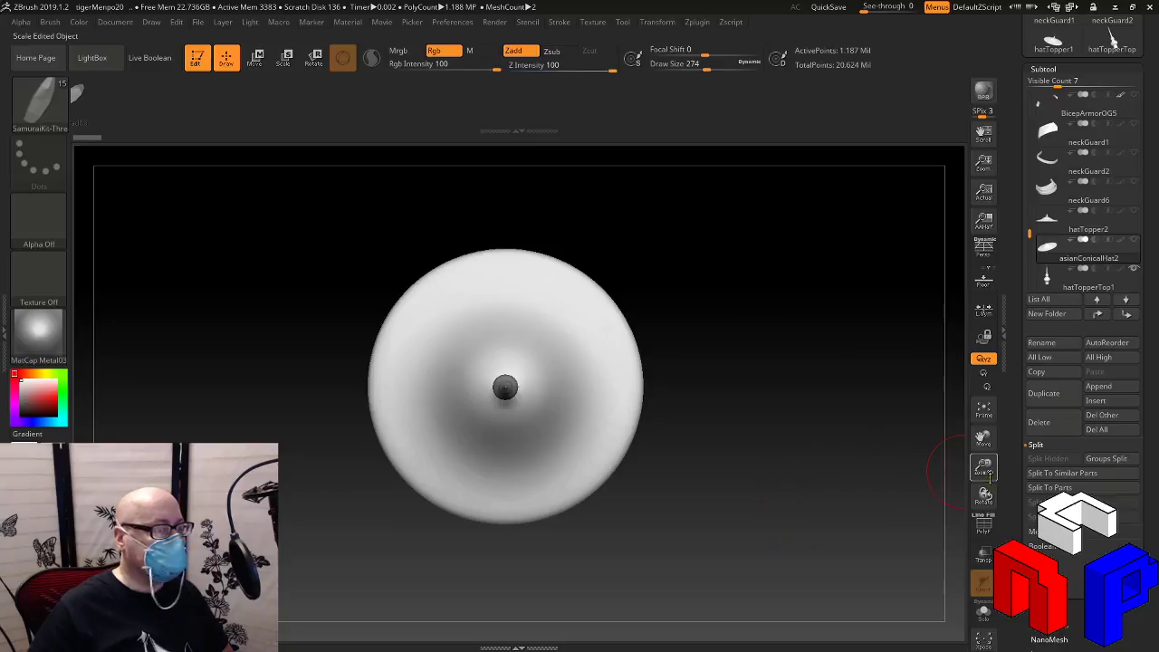
{"action": "left_click", "coordinate": [985, 246]}
{"action": "left_click", "coordinate": [984, 247]}
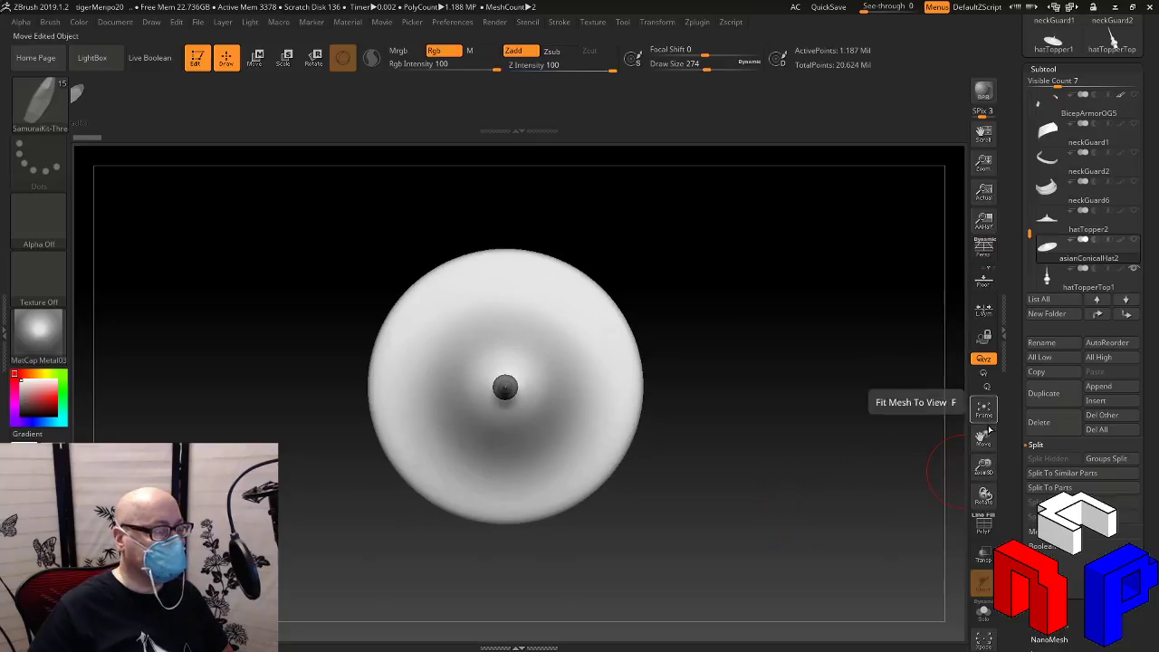
{"action": "left_click", "coordinate": [984, 523]}
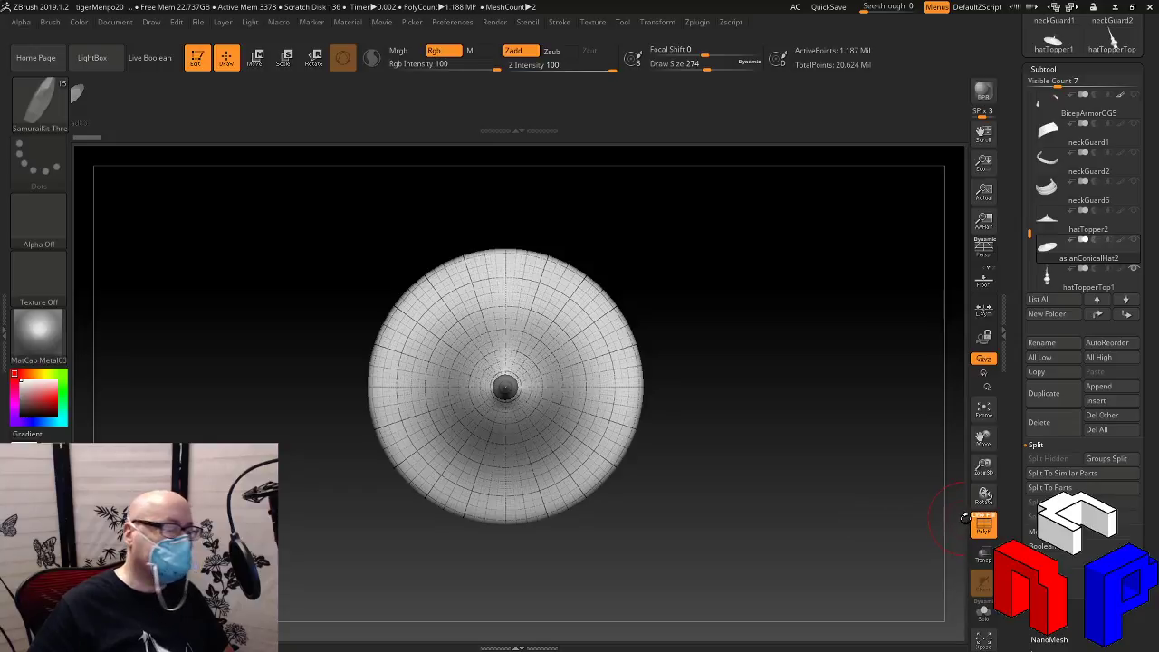
{"action": "left_click", "coordinate": [983, 525]}
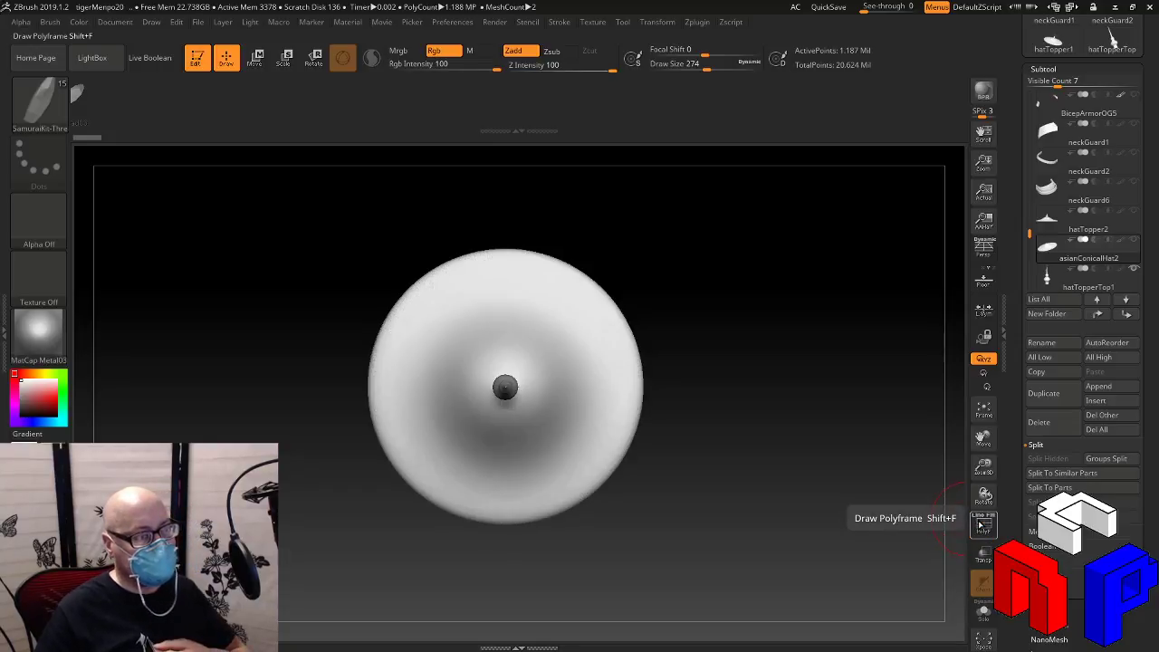
Save the tigerMenpo20 project, and open the earlier tigerMenpo18 project
{"action": "left_click", "coordinate": [197, 22]}
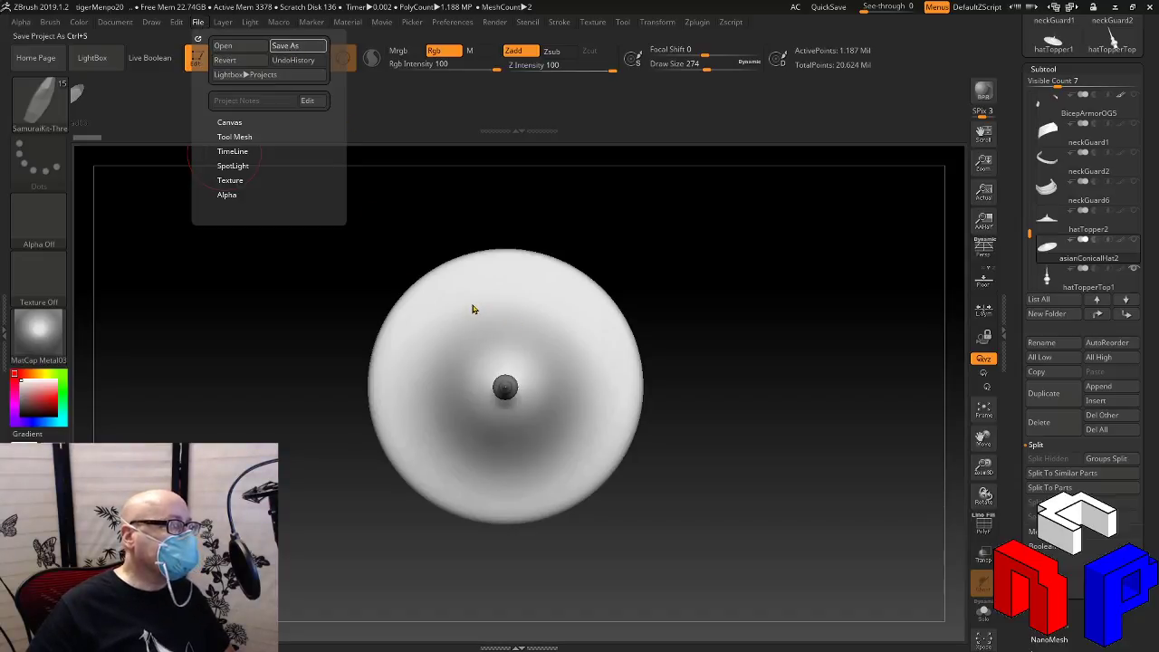
{"action": "key", "text": "ctrl+s"}
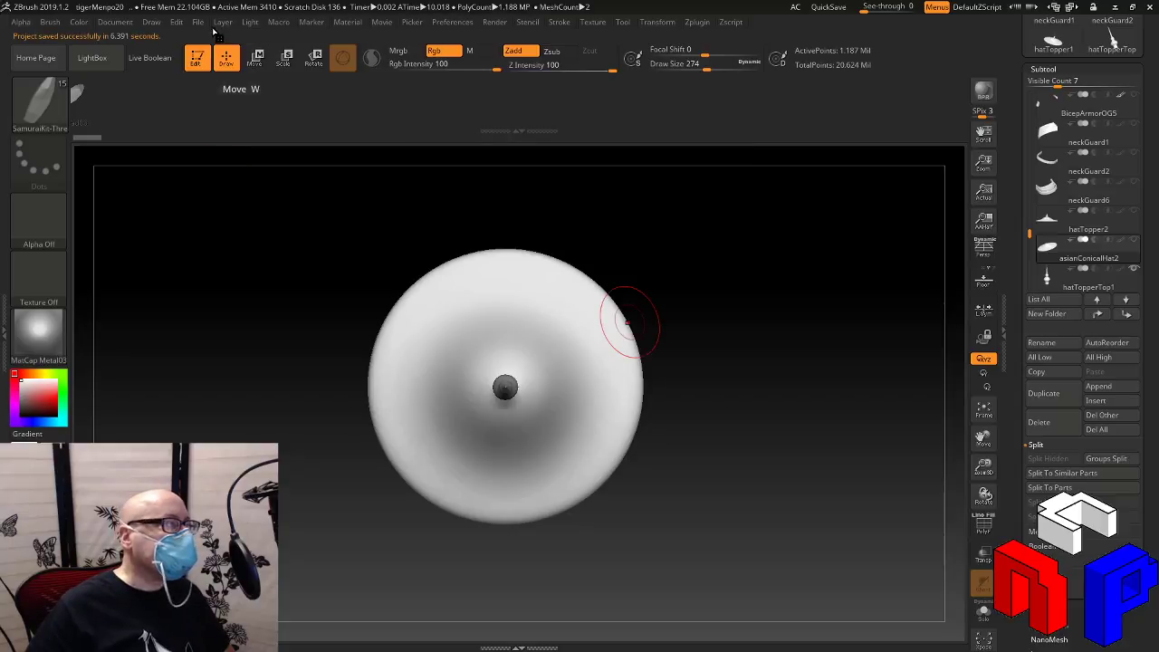
{"action": "left_click", "coordinate": [197, 22]}
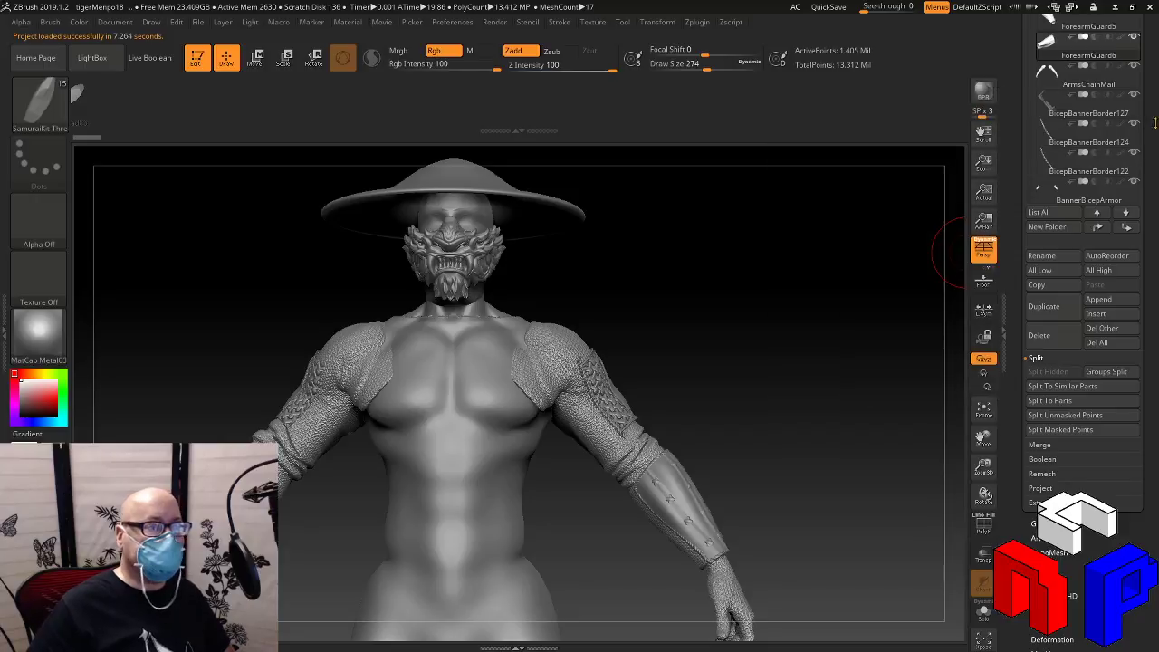
Isolate the Body1 subtool by deleting all other subtools, and save it as a tool named bodyWithThroat
{"action": "scroll", "coordinate": [1155, 123], "scroll_direction": "up", "scroll_amount": 5}
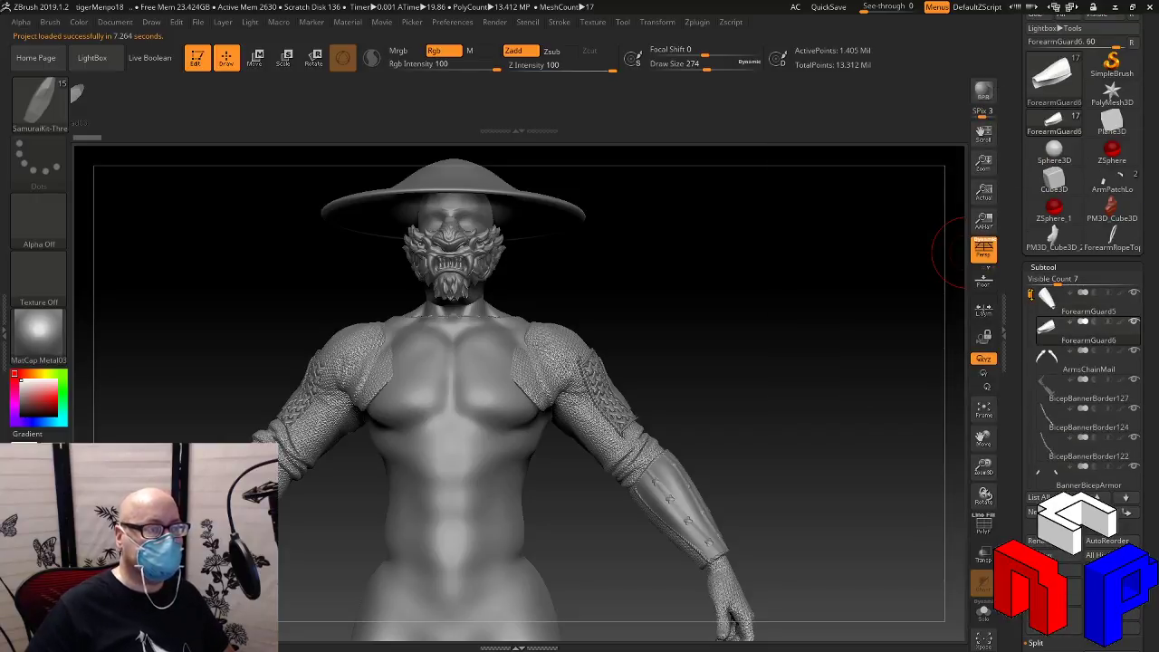
{"action": "left_click_drag", "start_coordinate": [1031, 295], "coordinate": [1029, 437]}
{"action": "left_click", "coordinate": [1101, 418]}
{"action": "scroll", "coordinate": [1156, 450], "scroll_direction": "down", "scroll_amount": 4}
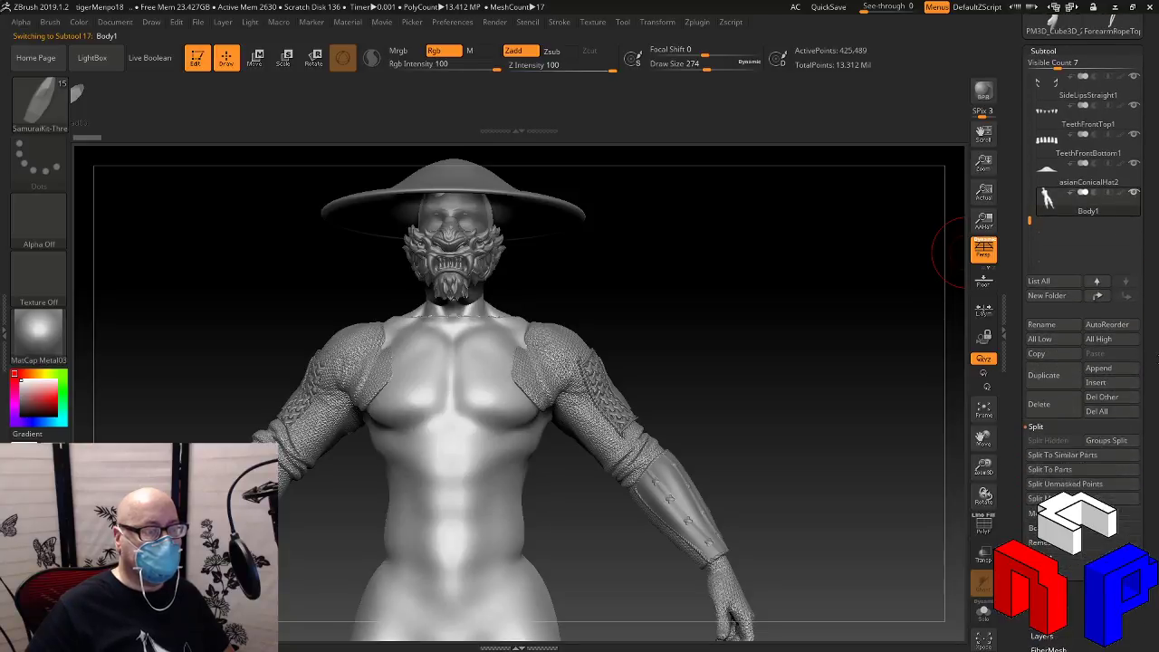
{"action": "left_click", "coordinate": [1101, 394]}
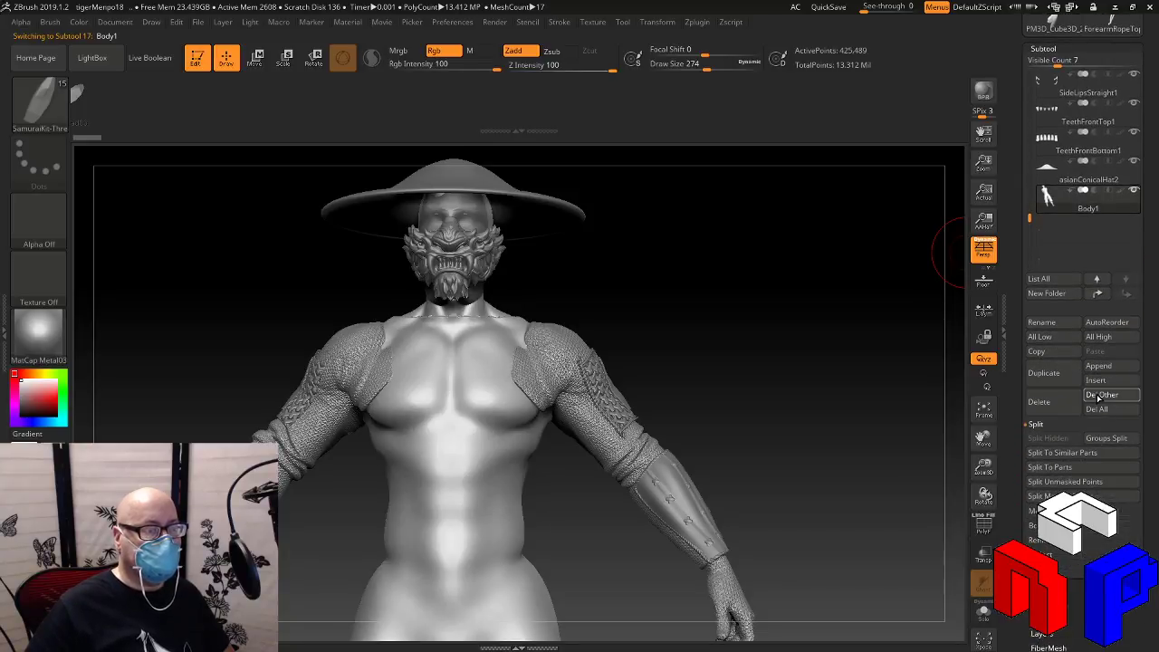
{"action": "scroll", "coordinate": [1143, 256], "scroll_direction": "up", "scroll_amount": 1}
{"action": "scroll", "coordinate": [1144, 255], "scroll_direction": "up", "scroll_amount": 5}
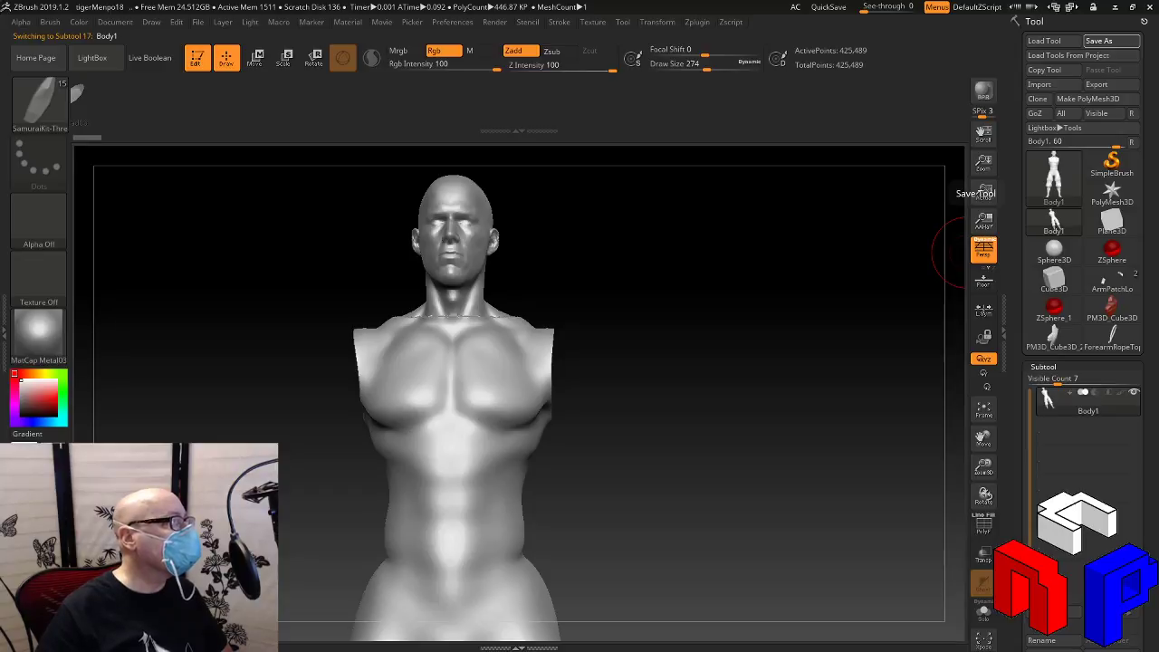
Reopen the tigerMenpo20 project from the recent files
{"action": "left_click", "coordinate": [91, 57]}
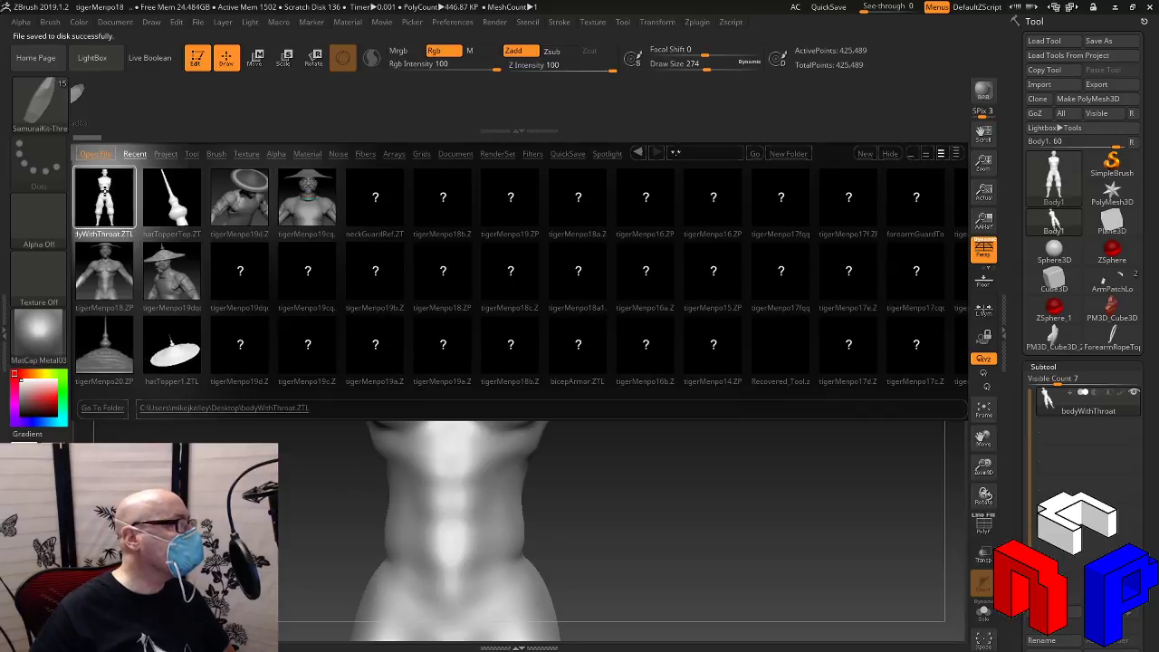
{"action": "double_click", "coordinate": [104, 340]}
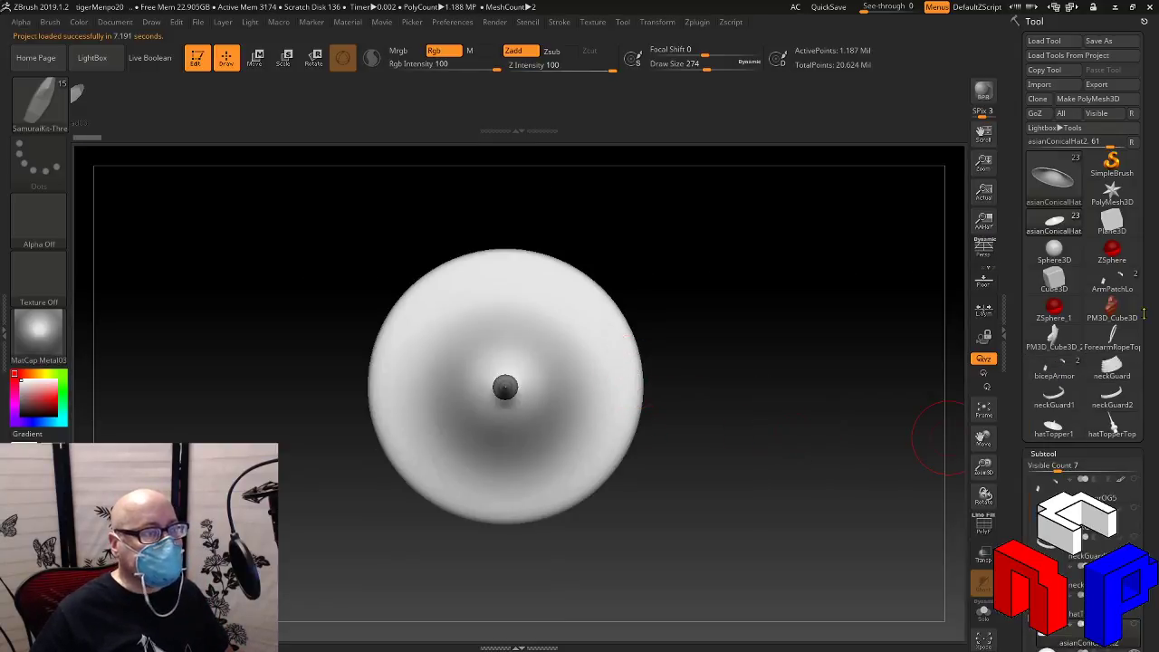
Delete the leftover neckGuard, neckGuard1 and neckGuard2 tools, leaving the neck guards inside the asianConicalHat2 tool alone
{"action": "left_click", "coordinate": [1129, 376]}
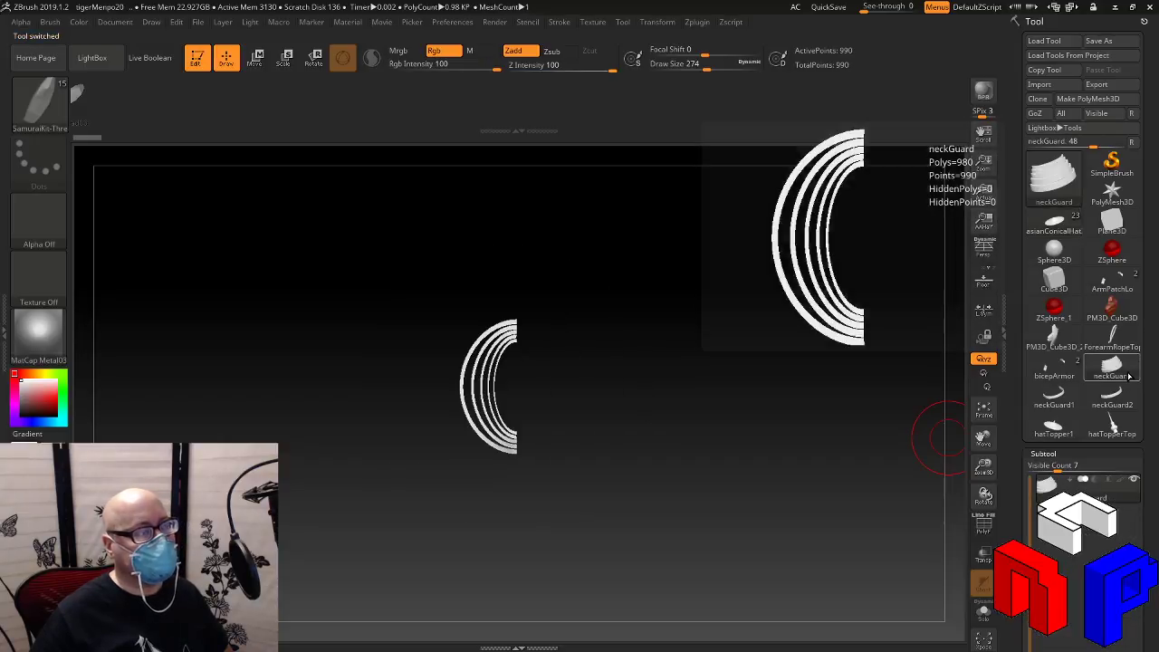
{"action": "scroll", "coordinate": [1140, 316], "scroll_direction": "down", "scroll_amount": 5}
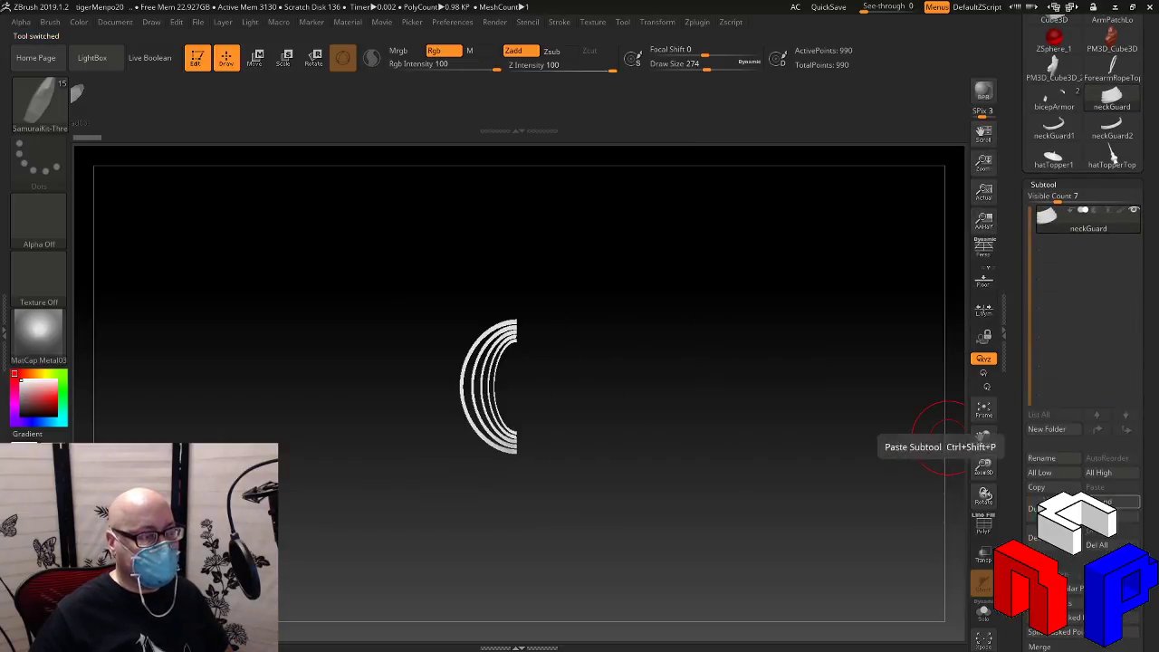
{"action": "left_click", "coordinate": [1054, 538]}
{"action": "left_click", "coordinate": [1119, 107]}
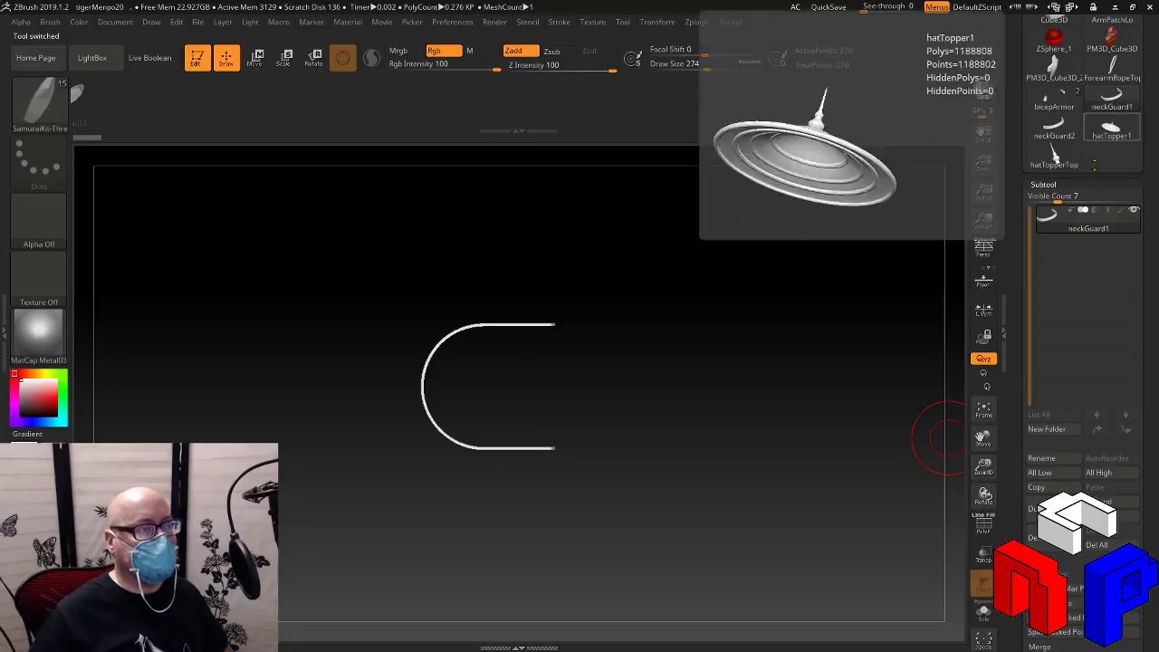
{"action": "left_click", "coordinate": [1051, 537]}
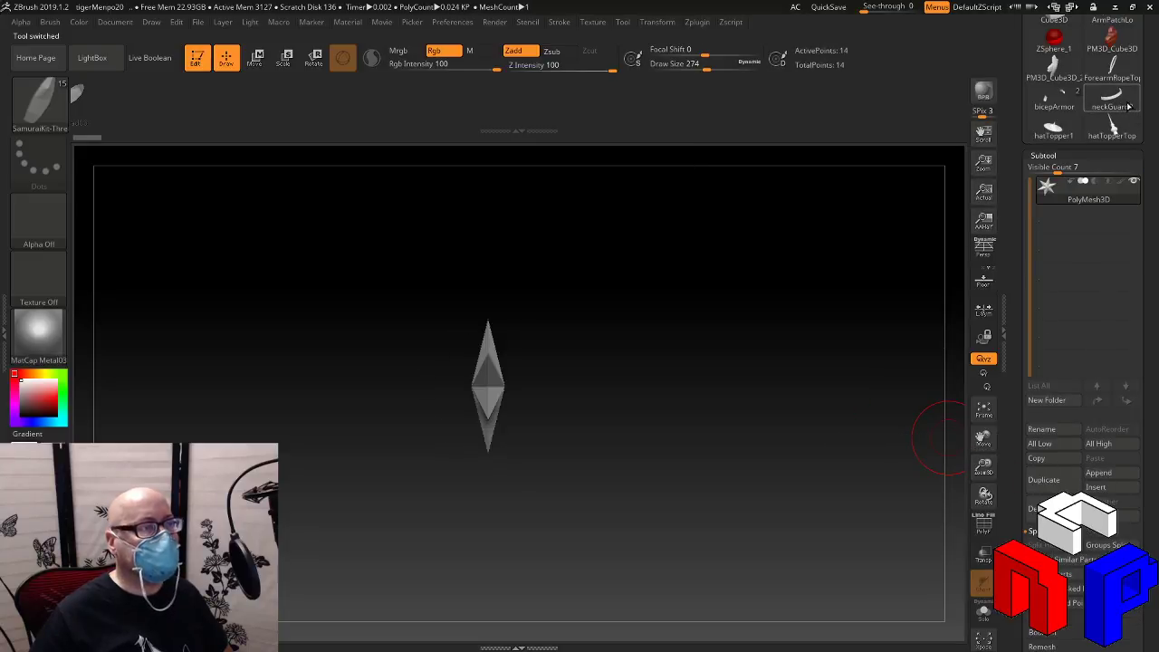
{"action": "left_click", "coordinate": [1125, 100]}
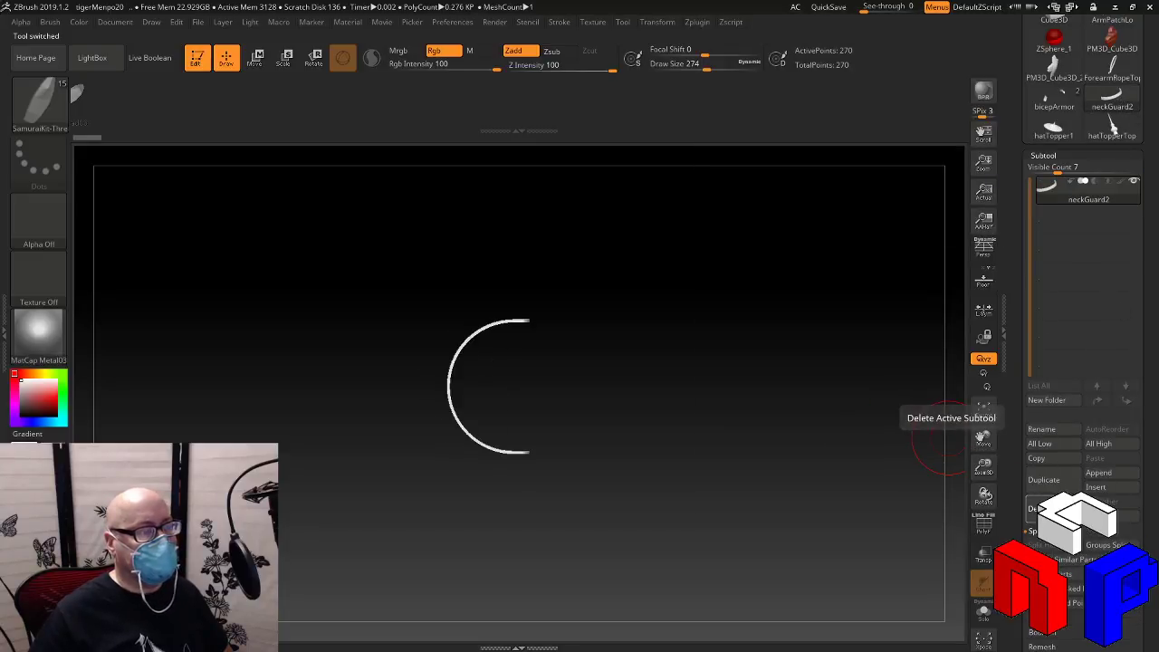
{"action": "left_click", "coordinate": [1037, 508]}
Delete the bicepArmor subtool from the two-part bicepArmor tool
{"action": "scroll", "coordinate": [1155, 222], "scroll_direction": "up", "scroll_amount": 3}
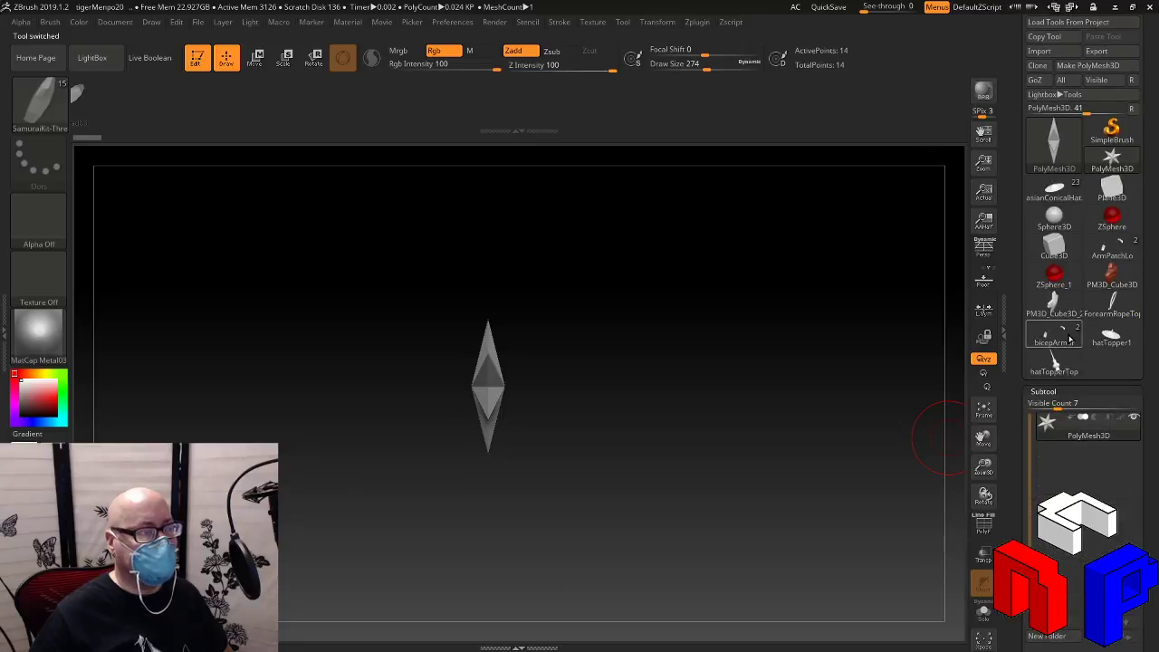
{"action": "left_click", "coordinate": [1070, 339]}
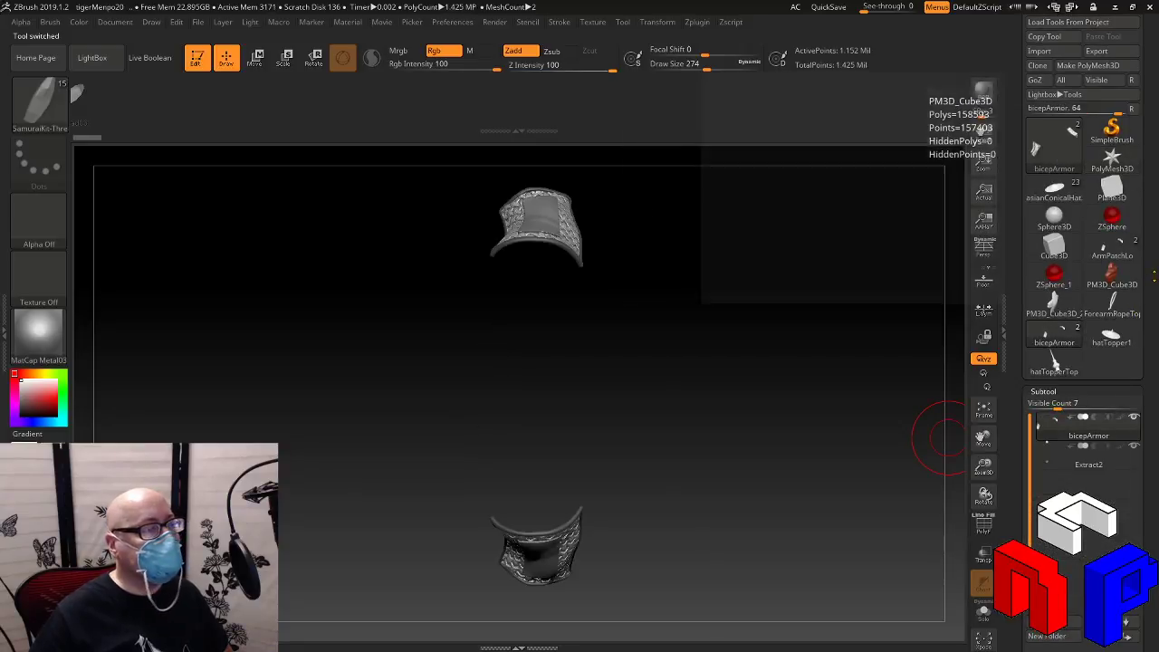
{"action": "scroll", "coordinate": [1156, 187], "scroll_direction": "down", "scroll_amount": 5}
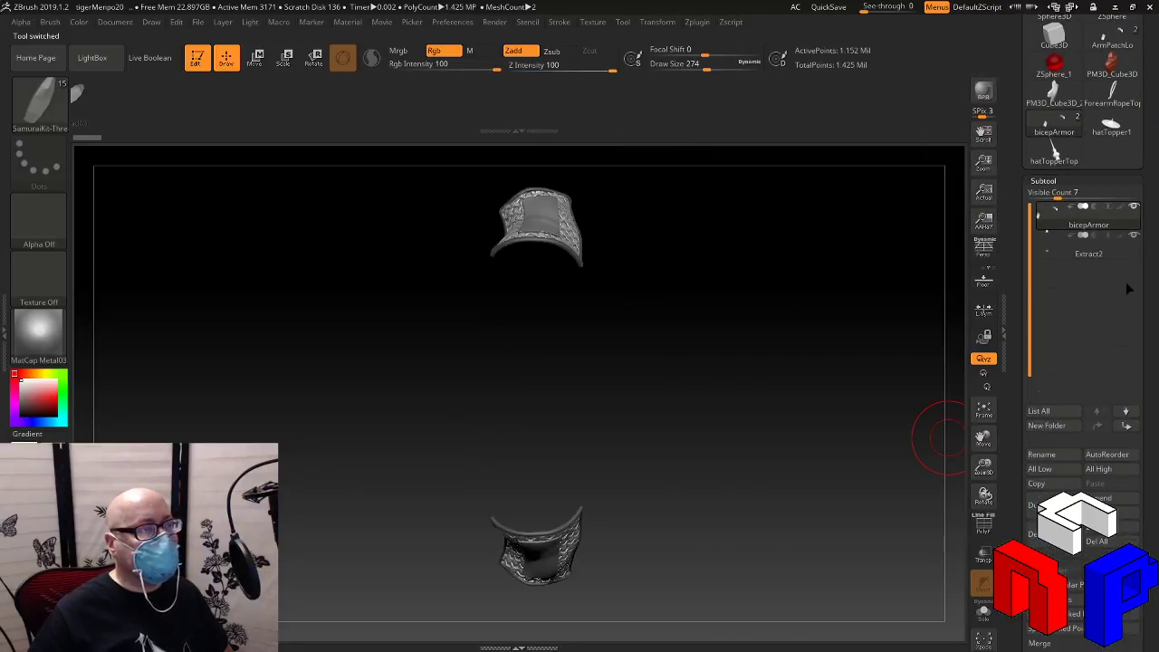
{"action": "left_click", "coordinate": [1037, 534]}
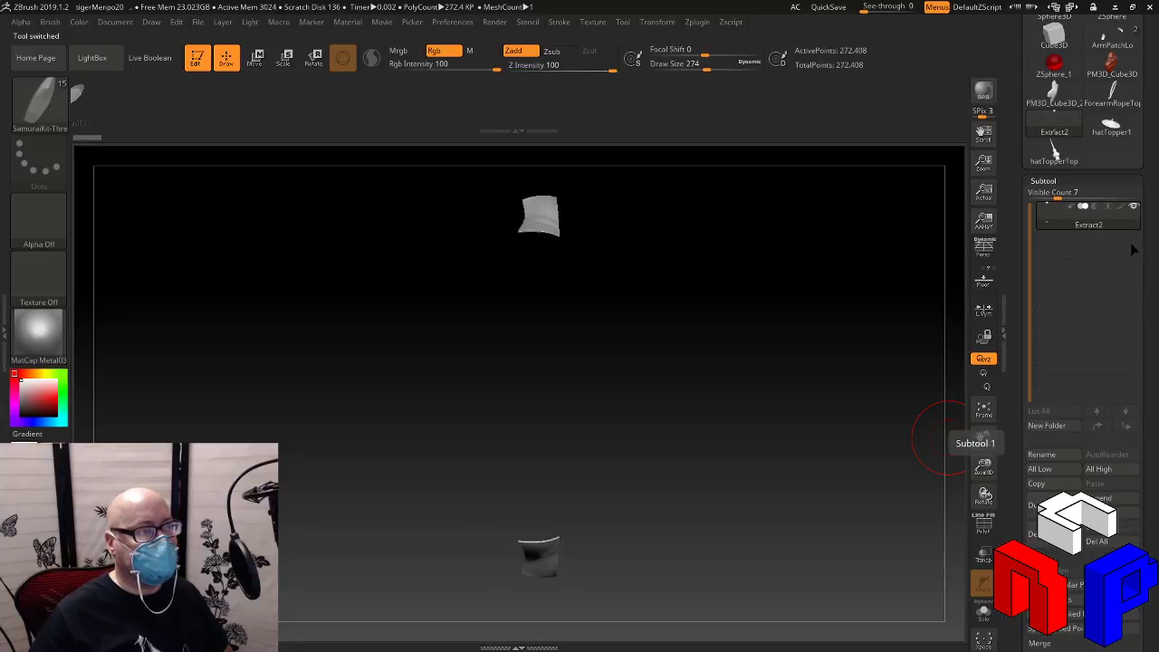
Delete the leftover ForearmRopeTop3 and Extract2 tools
{"action": "scroll", "coordinate": [1151, 226], "scroll_direction": "up", "scroll_amount": 5}
{"action": "left_click", "coordinate": [1119, 344]}
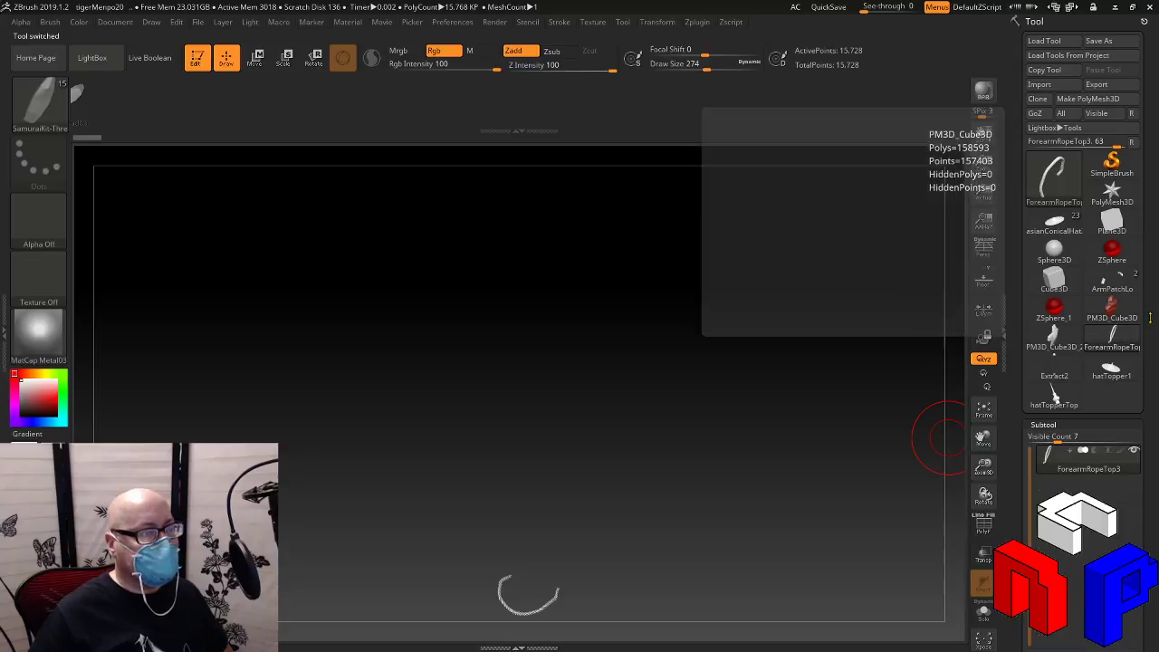
{"action": "left_click", "coordinate": [1131, 318]}
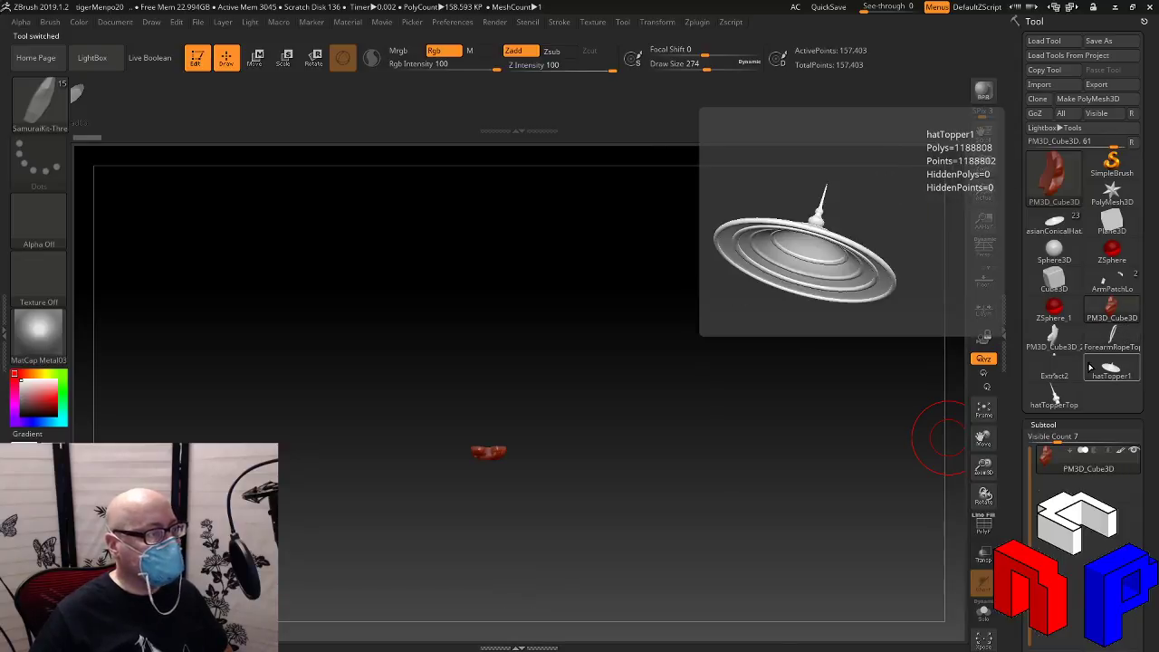
{"action": "left_click", "coordinate": [1062, 344]}
{"action": "left_click", "coordinate": [1113, 344]}
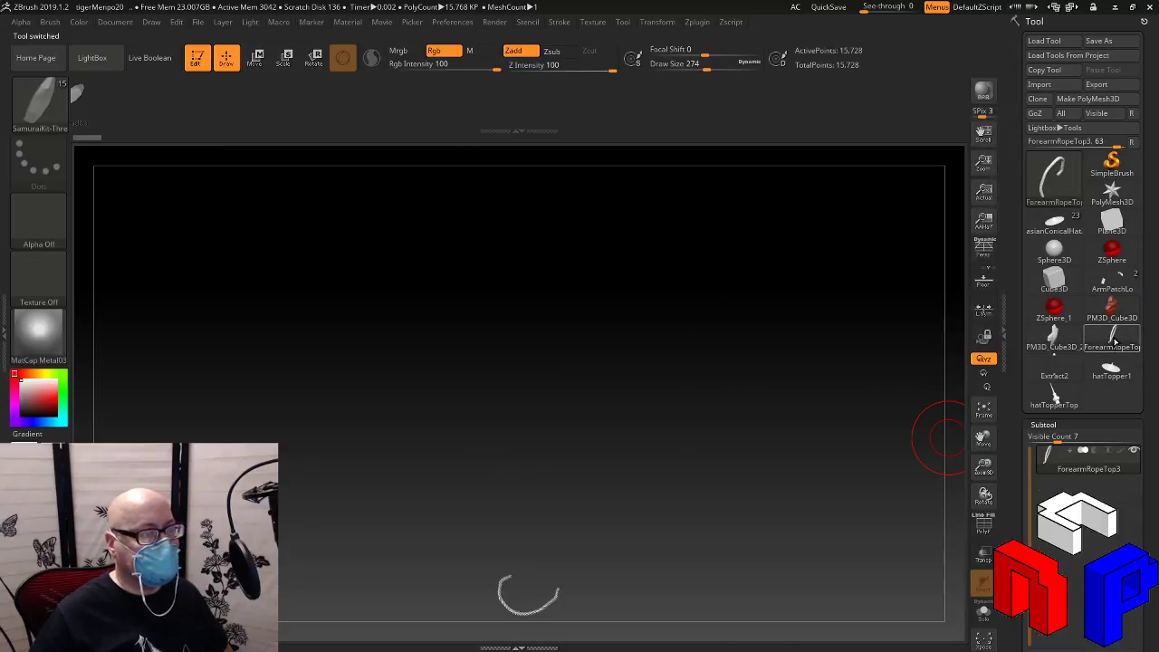
{"action": "scroll", "coordinate": [1153, 305], "scroll_direction": "down", "scroll_amount": 5}
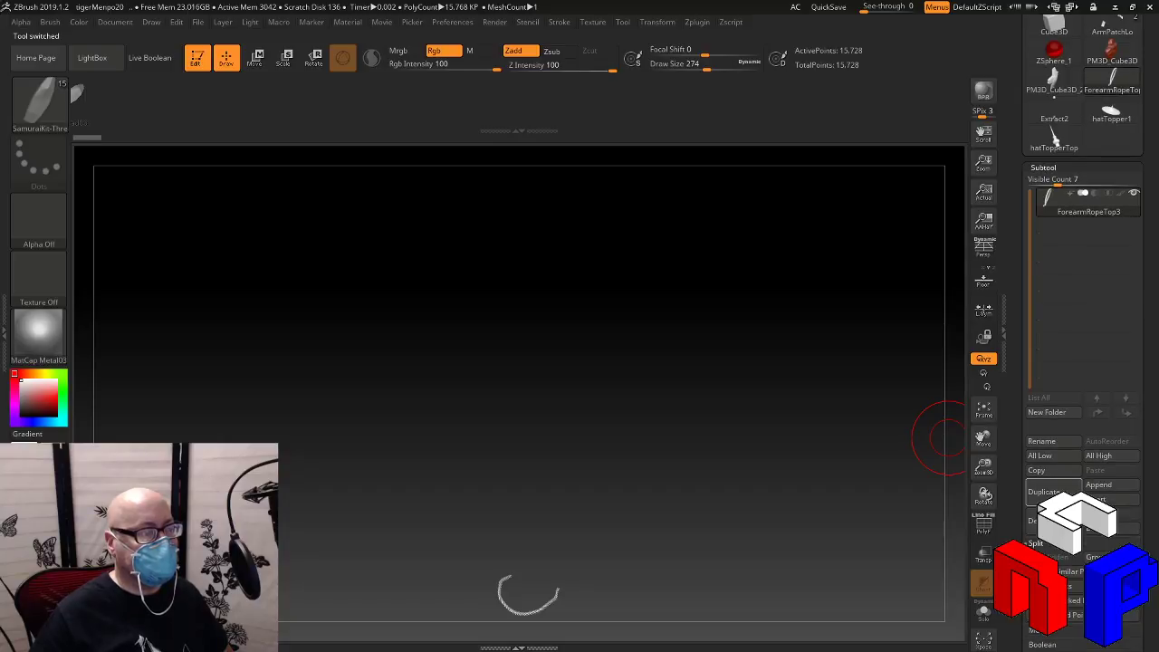
{"action": "left_click", "coordinate": [1045, 520]}
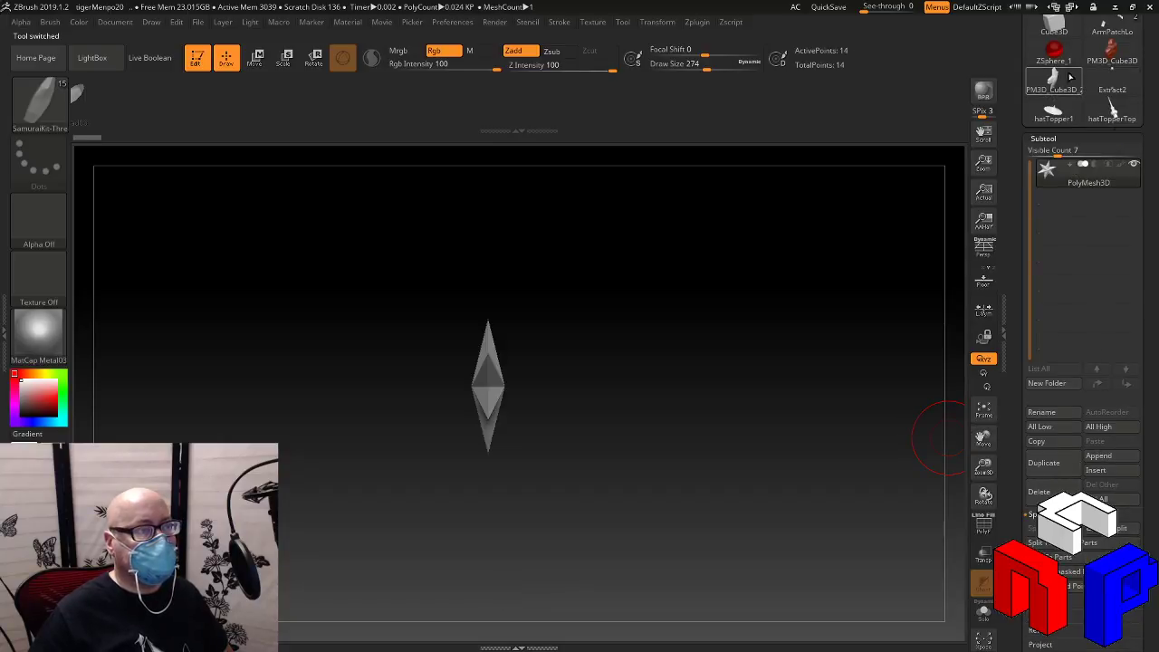
{"action": "left_click", "coordinate": [1112, 84]}
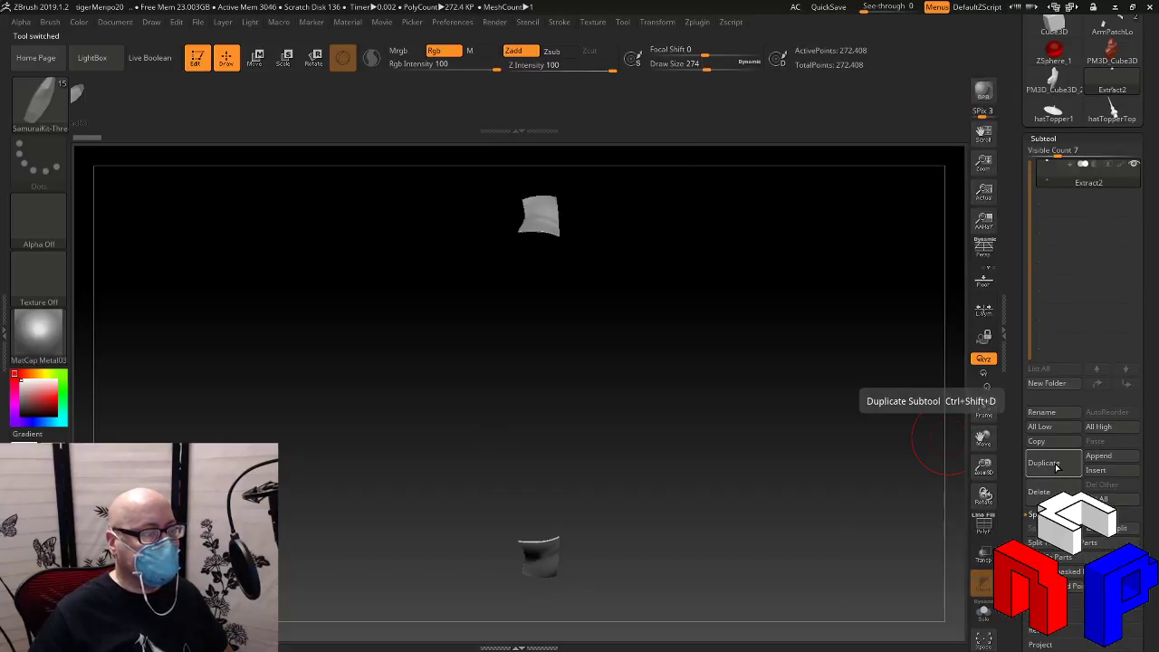
{"action": "left_click", "coordinate": [1051, 492]}
Check the ArmPatchLo tool, and return to the asianConicalHat2 tool
{"action": "scroll", "coordinate": [1154, 262], "scroll_direction": "up", "scroll_amount": 5}
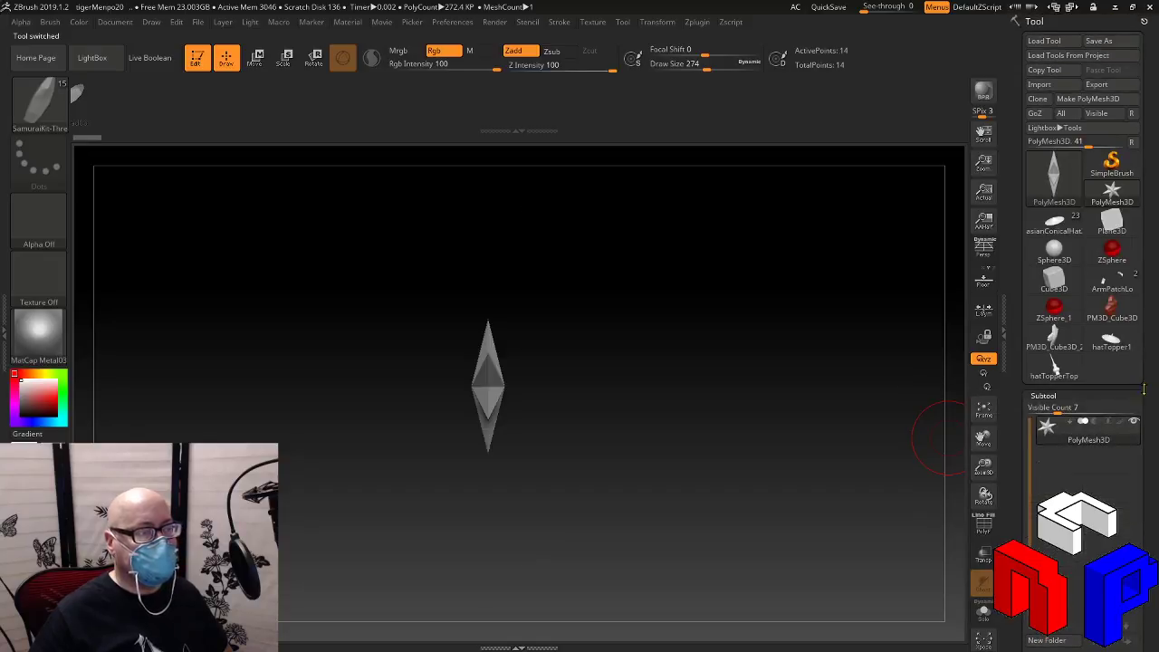
{"action": "left_click", "coordinate": [1112, 279]}
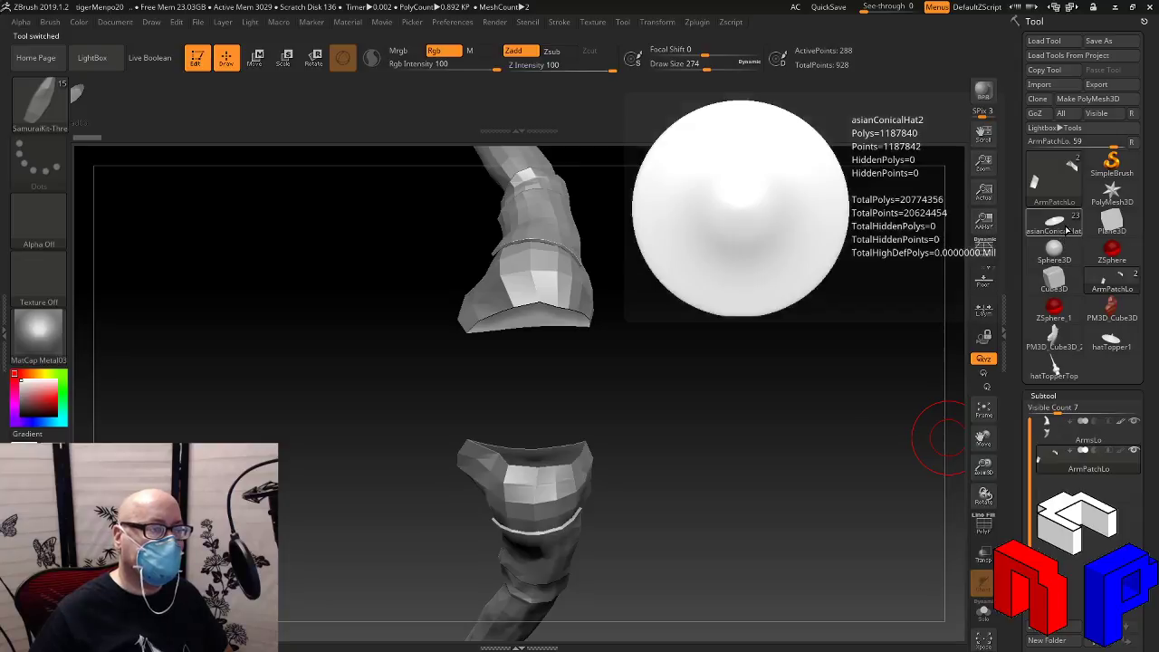
{"action": "mouse_move", "coordinate": [1068, 200]}
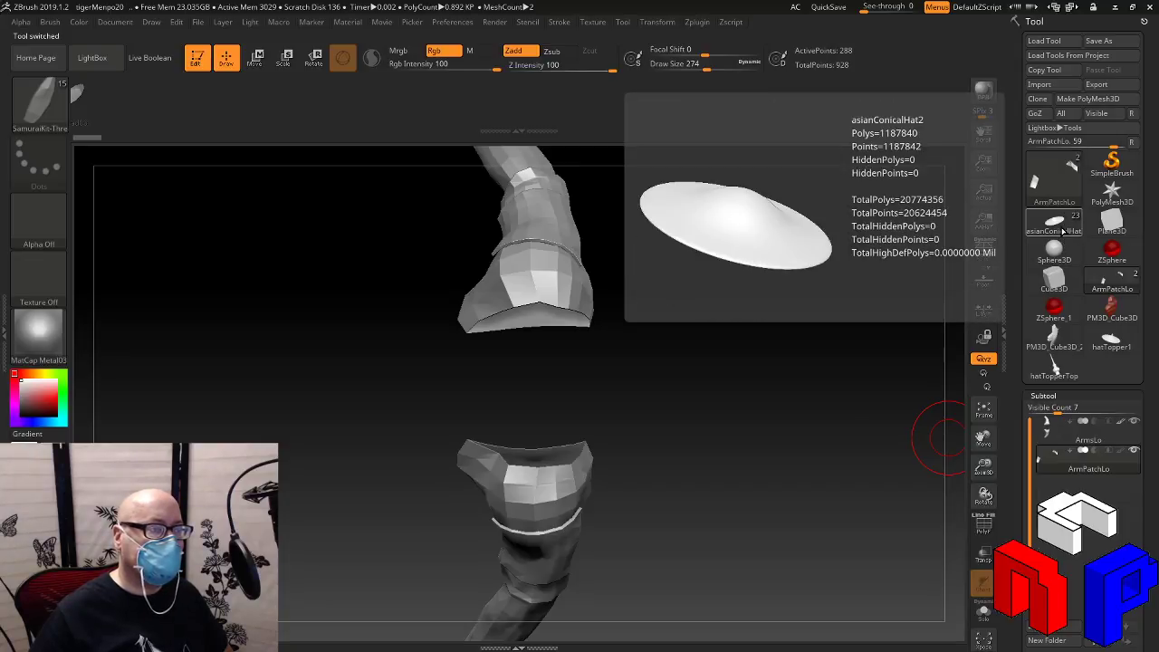
{"action": "left_click", "coordinate": [1060, 226]}
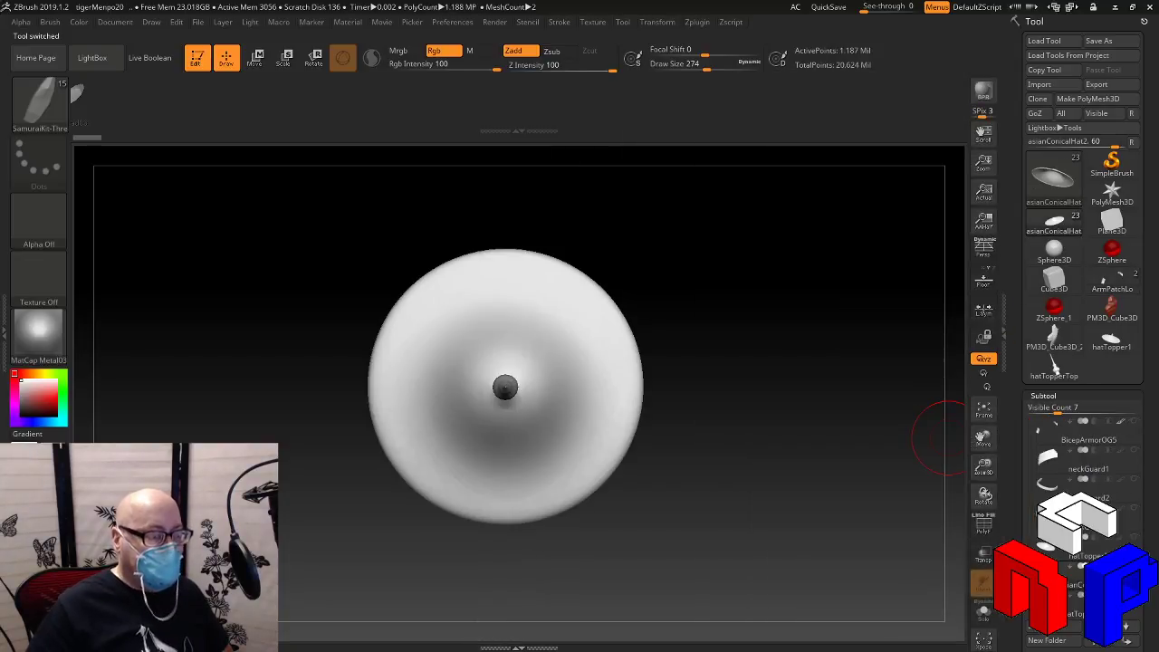
Delete the neckGuard1, neckGuard2 and neckGuard6 subtools from the asianConicalHat2 tool
{"action": "scroll", "coordinate": [1083, 272], "scroll_direction": "down", "scroll_amount": 2}
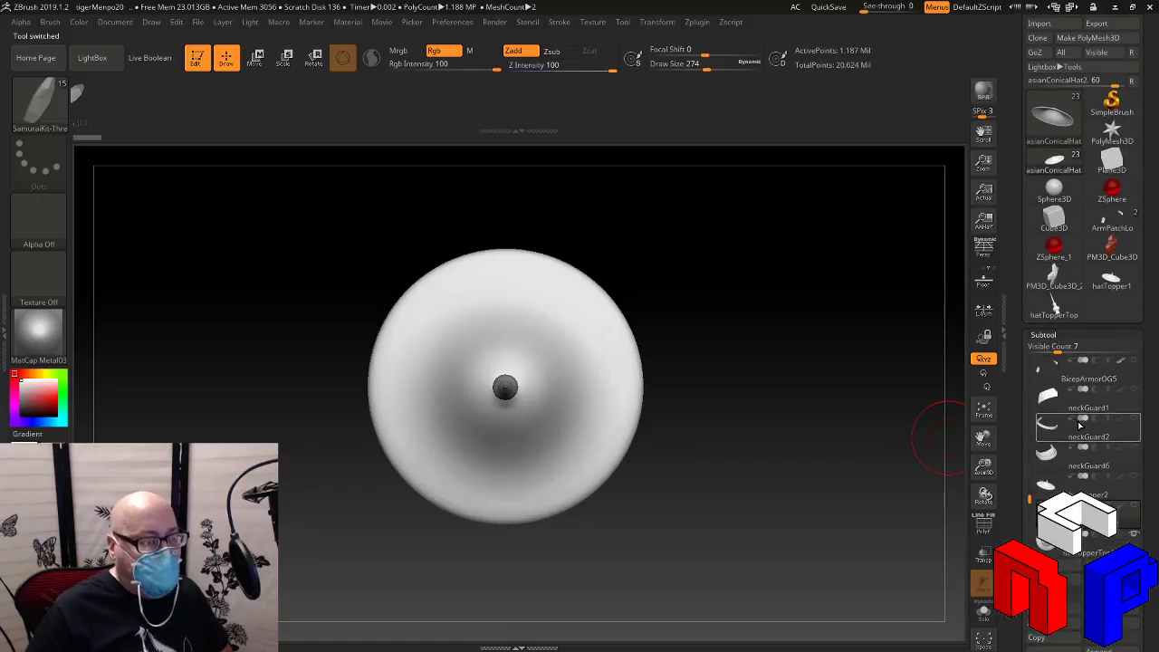
{"action": "left_click", "coordinate": [1069, 402]}
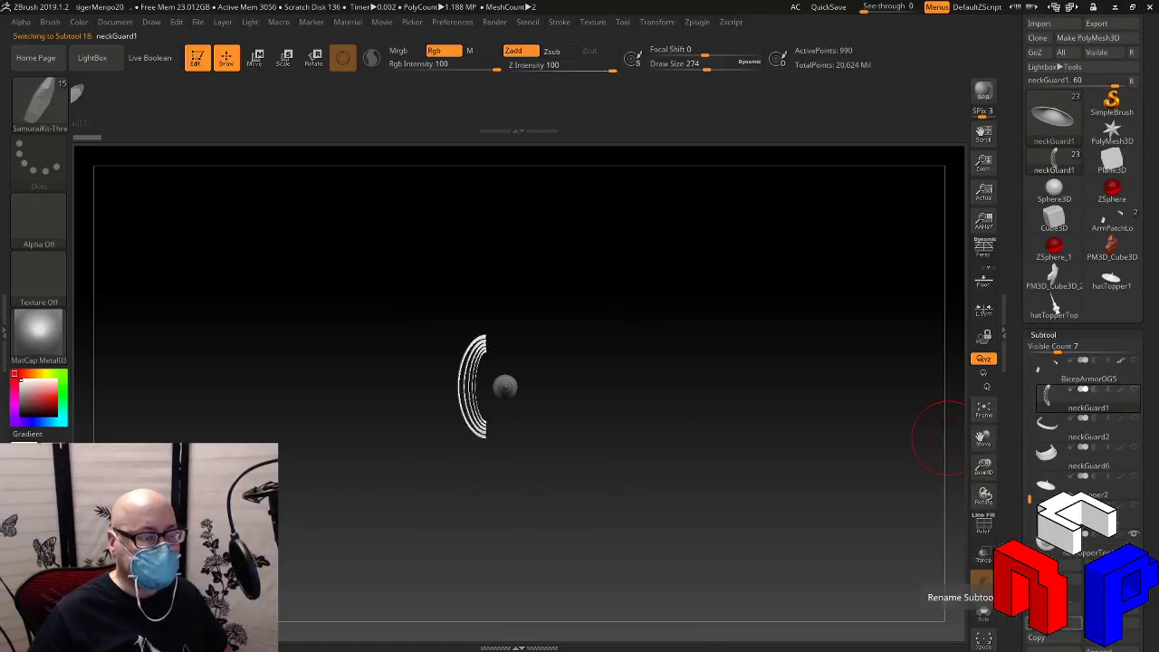
{"action": "left_click_drag", "start_coordinate": [1155, 546], "coordinate": [1151, 484]}
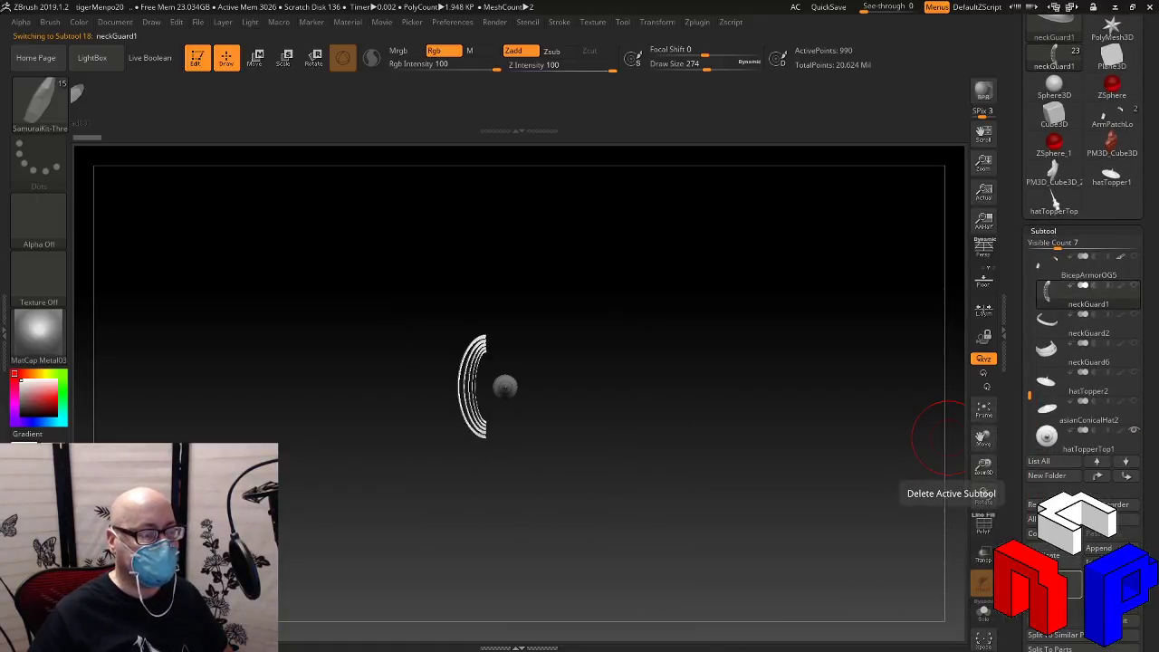
{"action": "left_click", "coordinate": [1053, 584]}
{"action": "left_click", "coordinate": [1052, 584]}
{"action": "left_click", "coordinate": [1053, 584]}
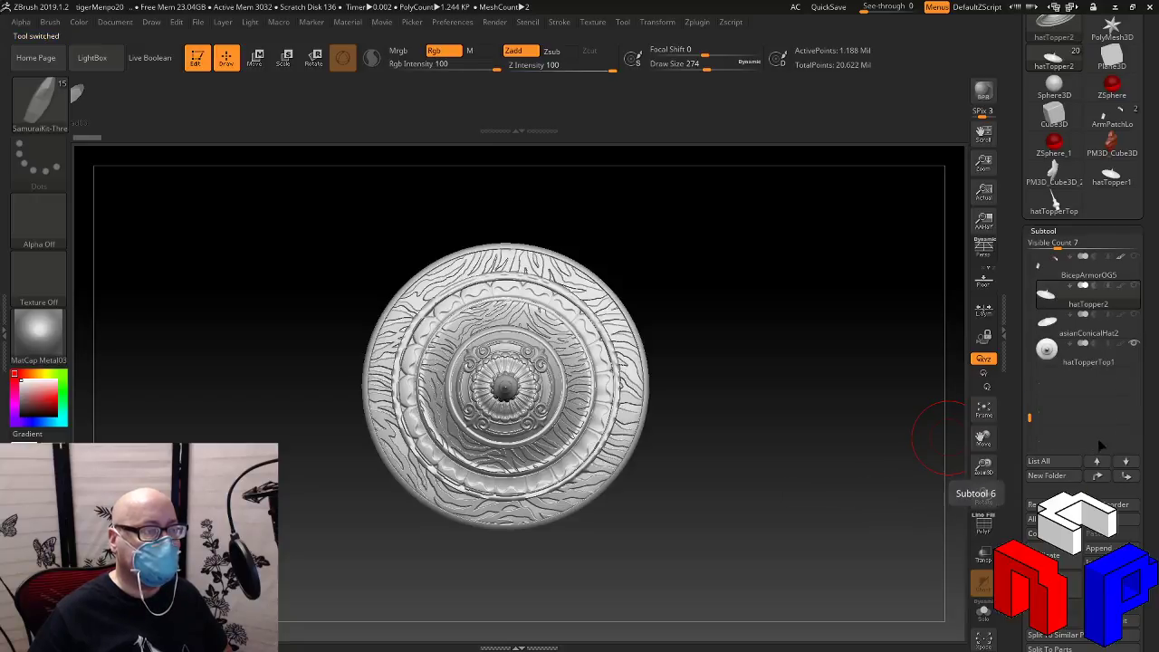
Find the Body2 subtool among the body and bicep parts, and delete it
{"action": "left_click_drag", "start_coordinate": [1029, 418], "coordinate": [1030, 376]}
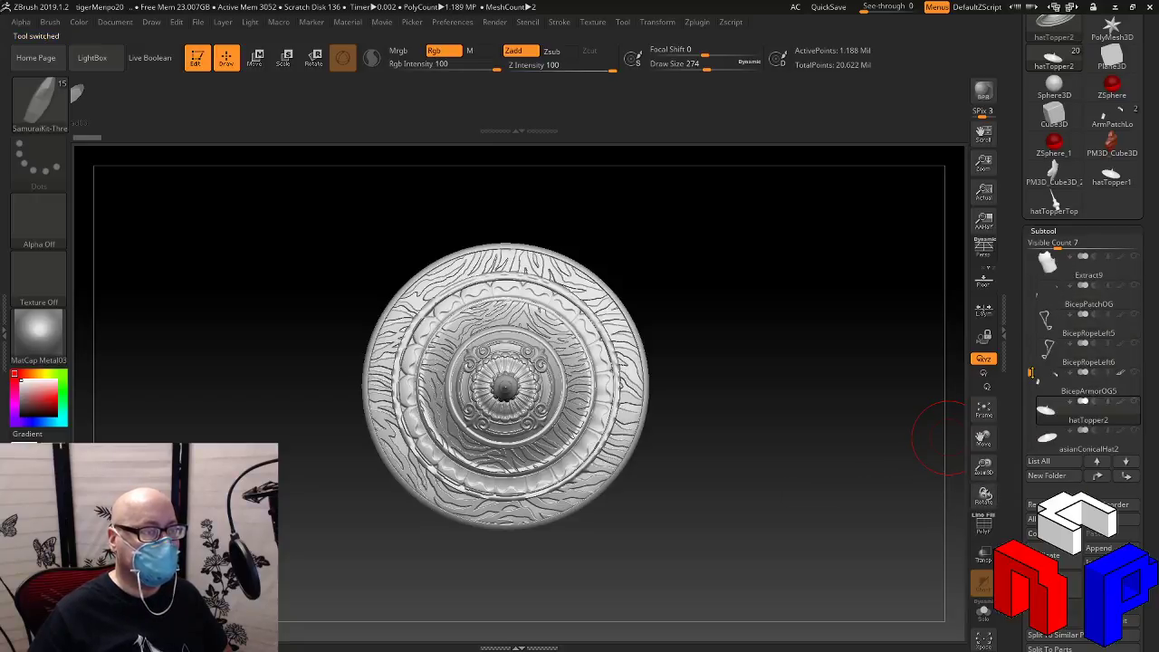
{"action": "left_click", "coordinate": [1056, 392]}
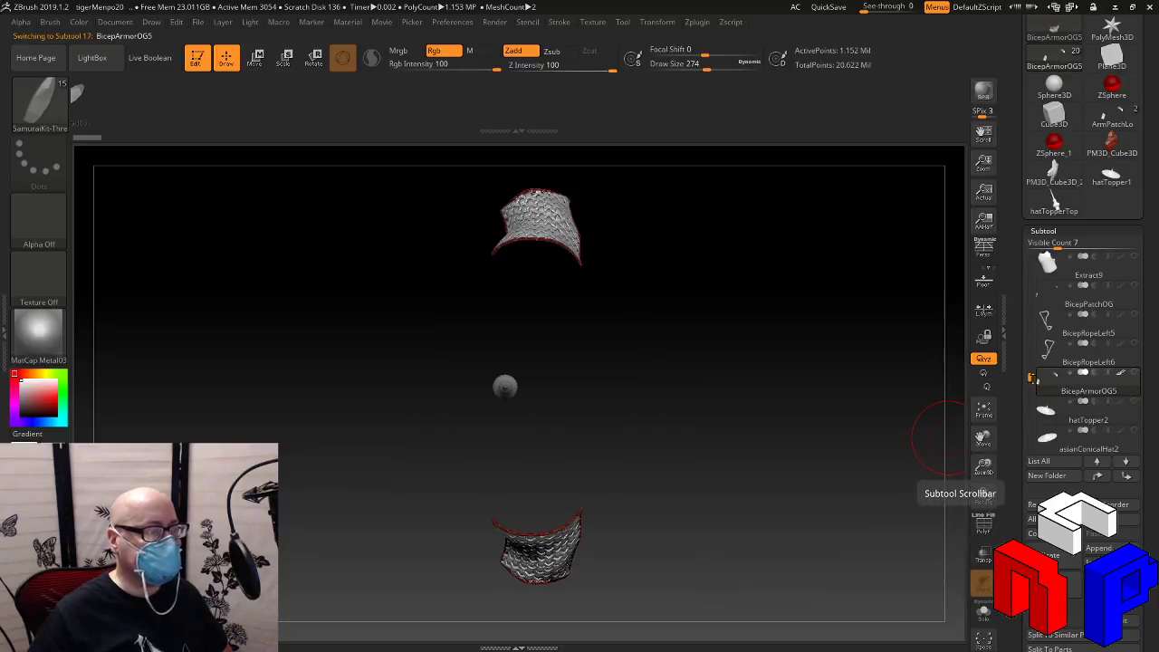
{"action": "left_click_drag", "start_coordinate": [1030, 376], "coordinate": [1032, 318]}
{"action": "left_click", "coordinate": [1075, 338]}
{"action": "left_click", "coordinate": [1047, 379]}
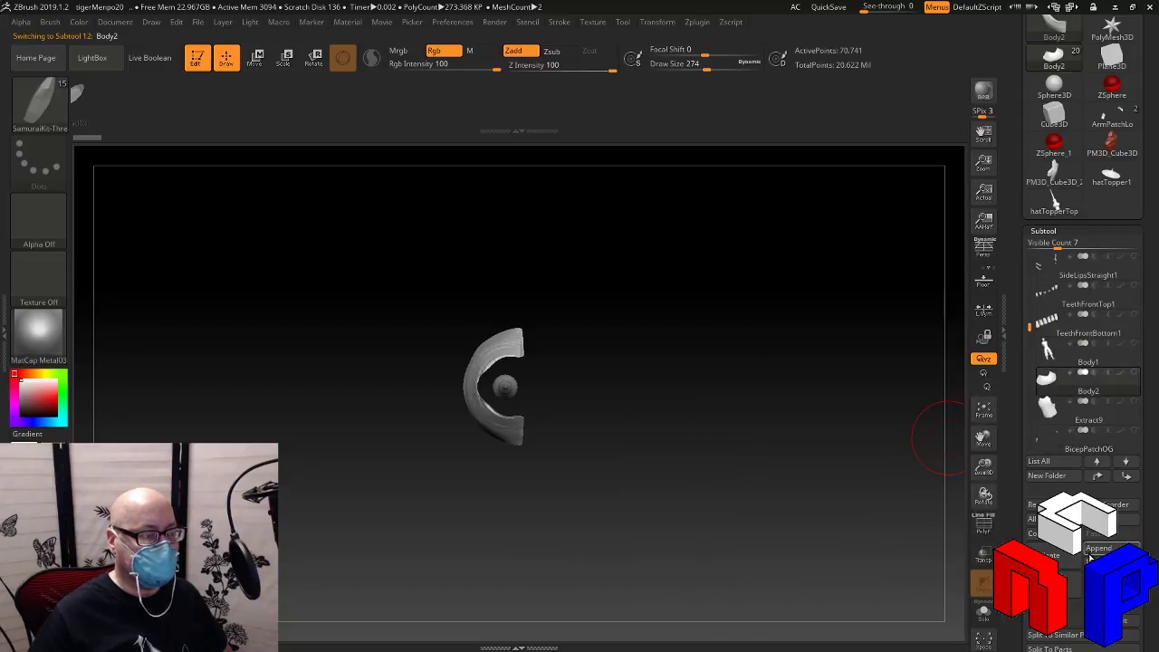
{"action": "left_click", "coordinate": [1057, 584]}
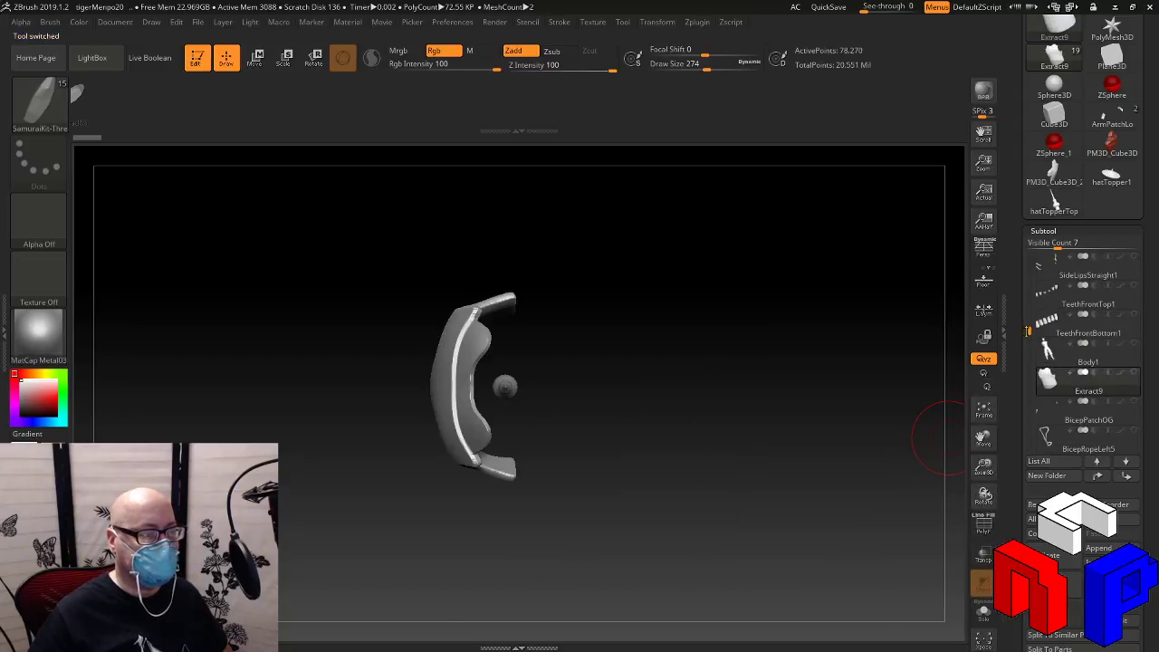
Inspect the Body1 subtool with its open throat area, and delete it
{"action": "left_click", "coordinate": [1069, 363]}
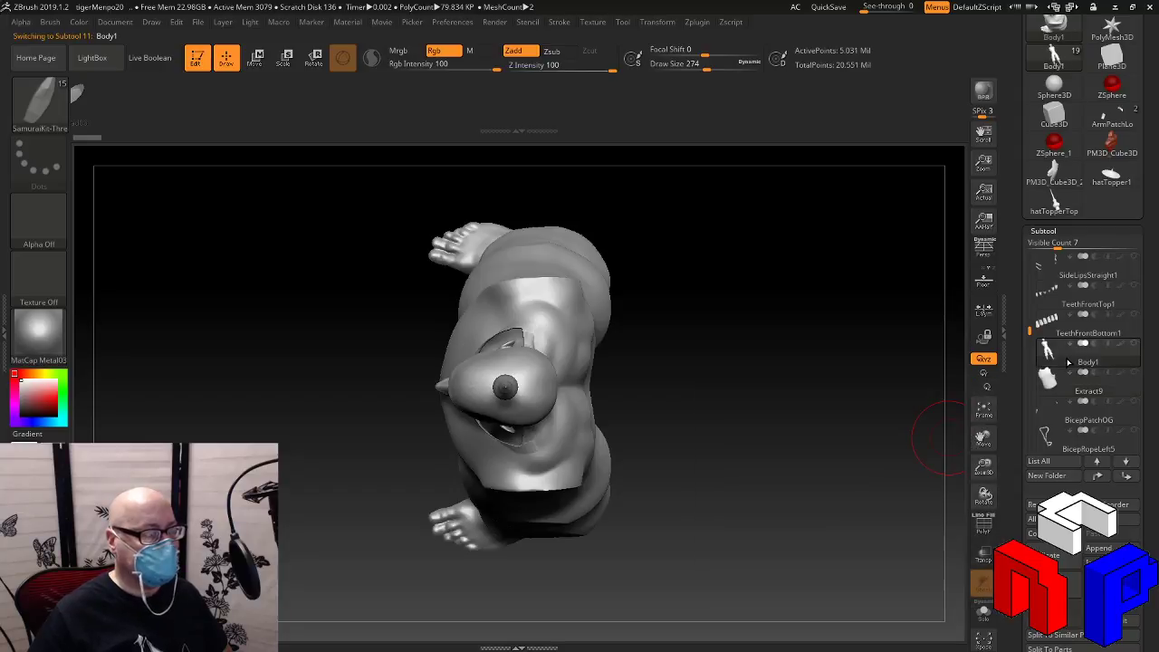
{"action": "left_click_drag", "start_coordinate": [759, 397], "coordinate": [796, 384]}
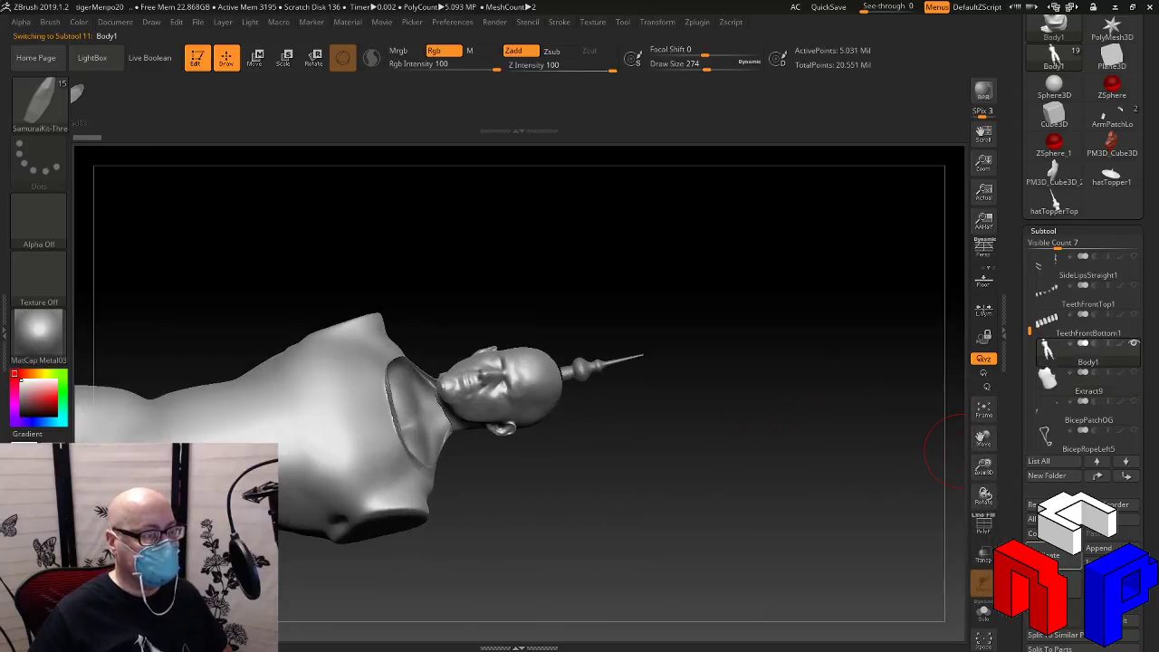
{"action": "left_click", "coordinate": [1056, 584]}
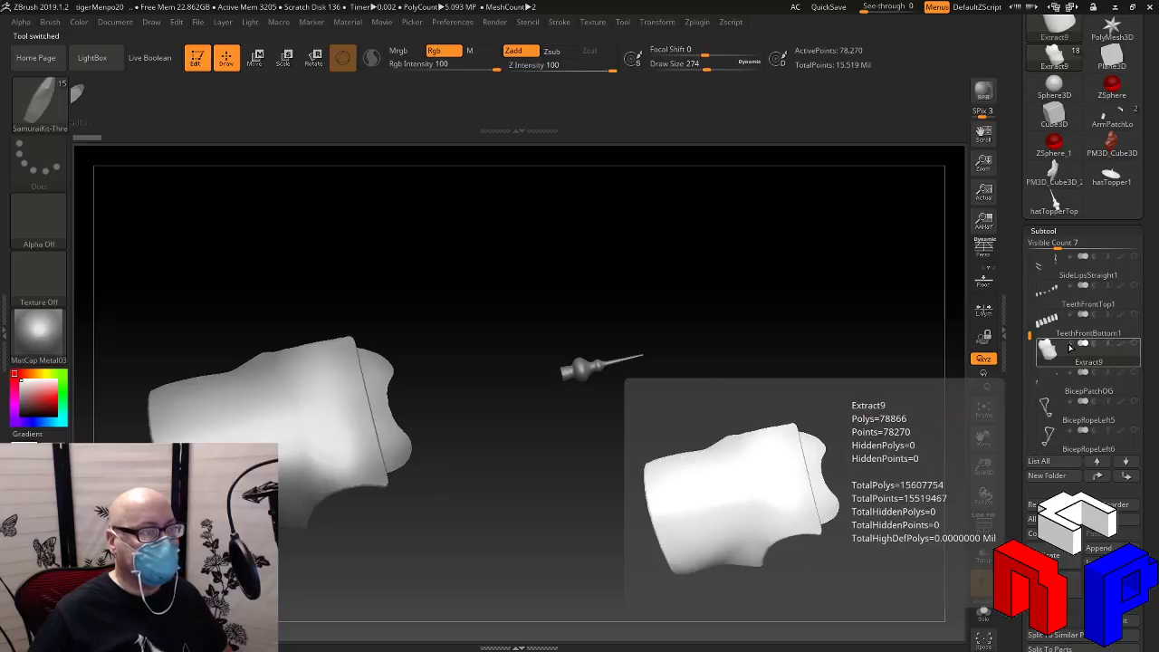
Load the saved bodyWithThroat tool, and switch back to the main multi-part tool with Extract9 active
{"action": "left_click_drag", "start_coordinate": [1029, 336], "coordinate": [1026, 255]}
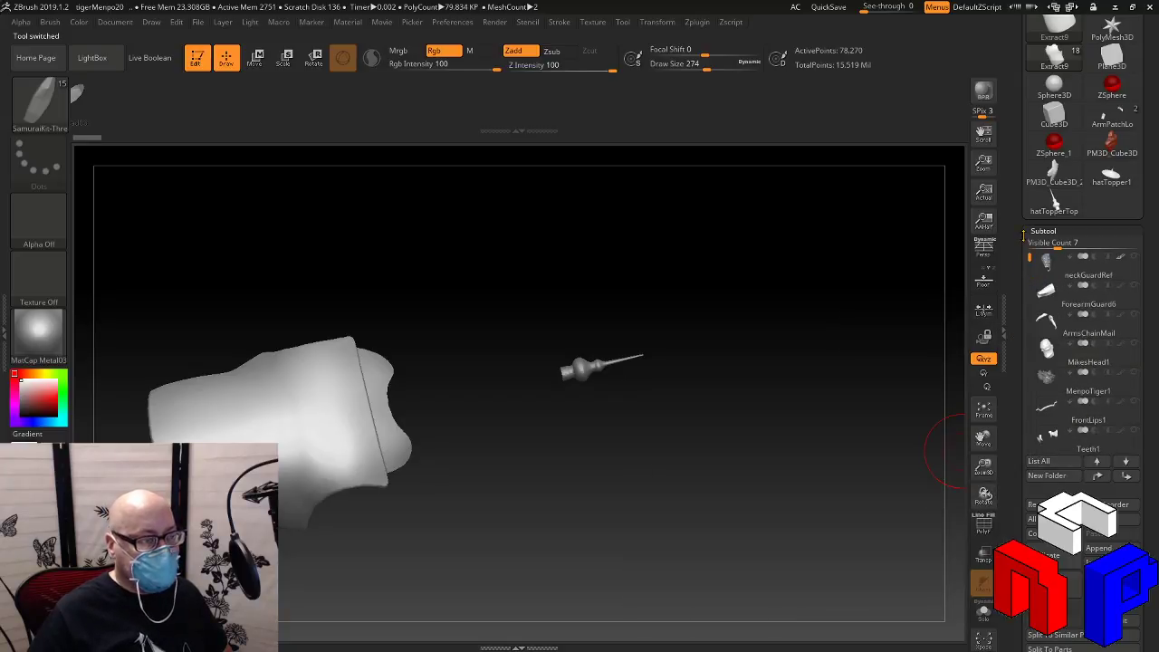
{"action": "left_click_drag", "start_coordinate": [1023, 235], "coordinate": [1029, 418]}
{"action": "scroll", "coordinate": [1143, 200], "scroll_direction": "up", "scroll_amount": 5}
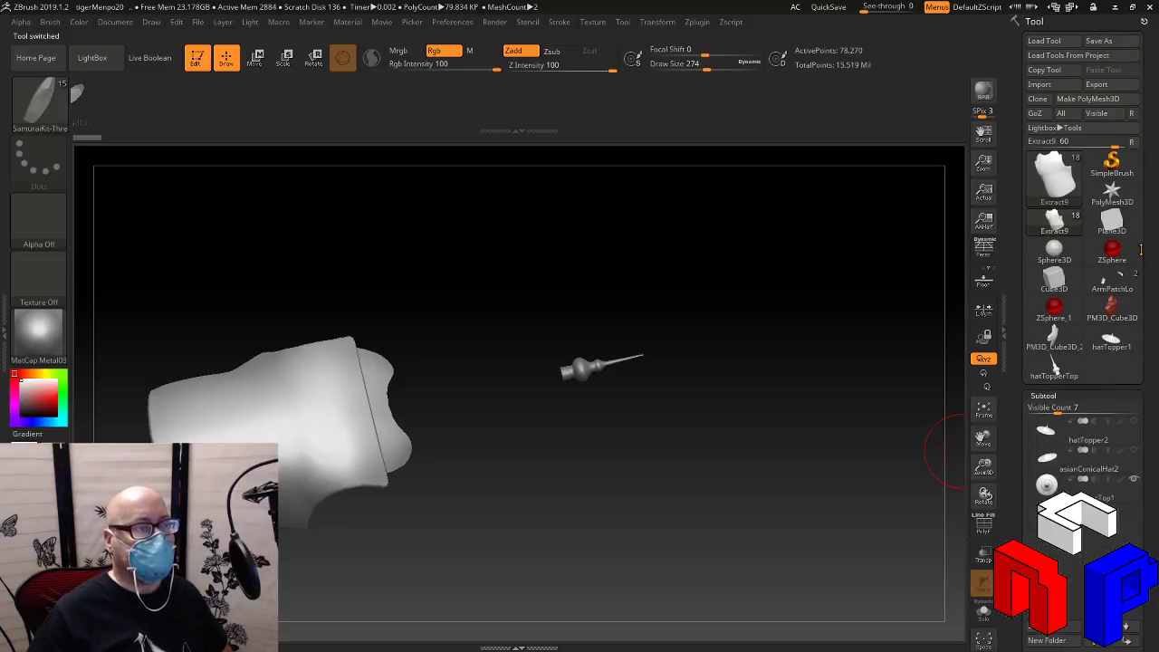
{"action": "left_click", "coordinate": [1119, 222]}
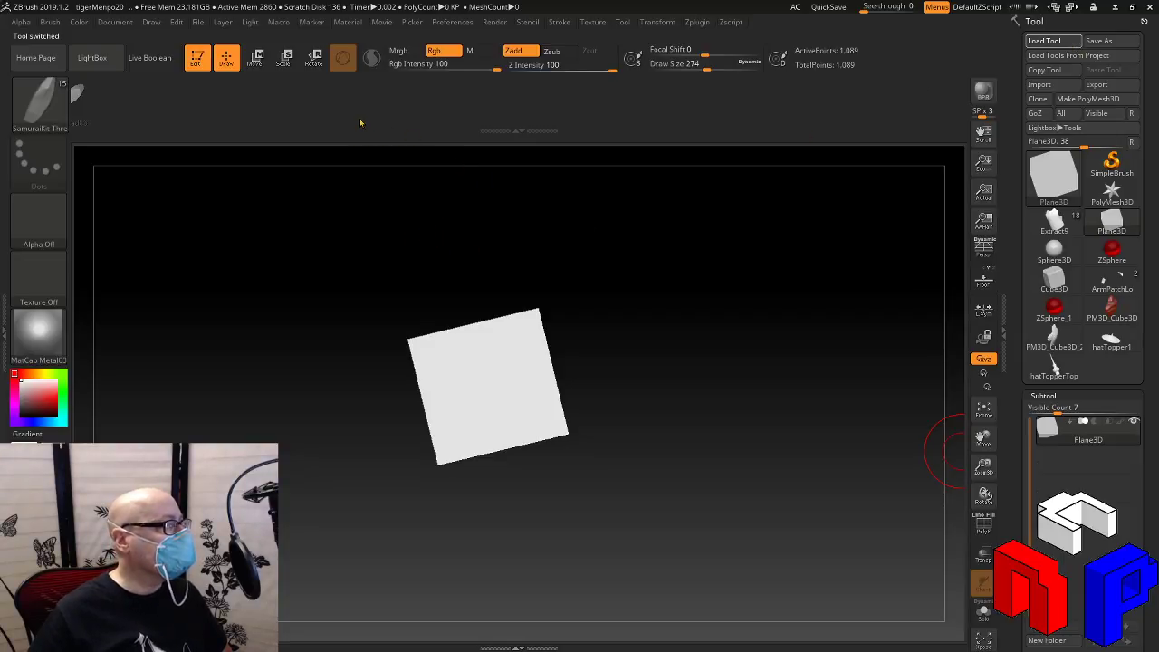
{"action": "left_click", "coordinate": [1071, 226]}
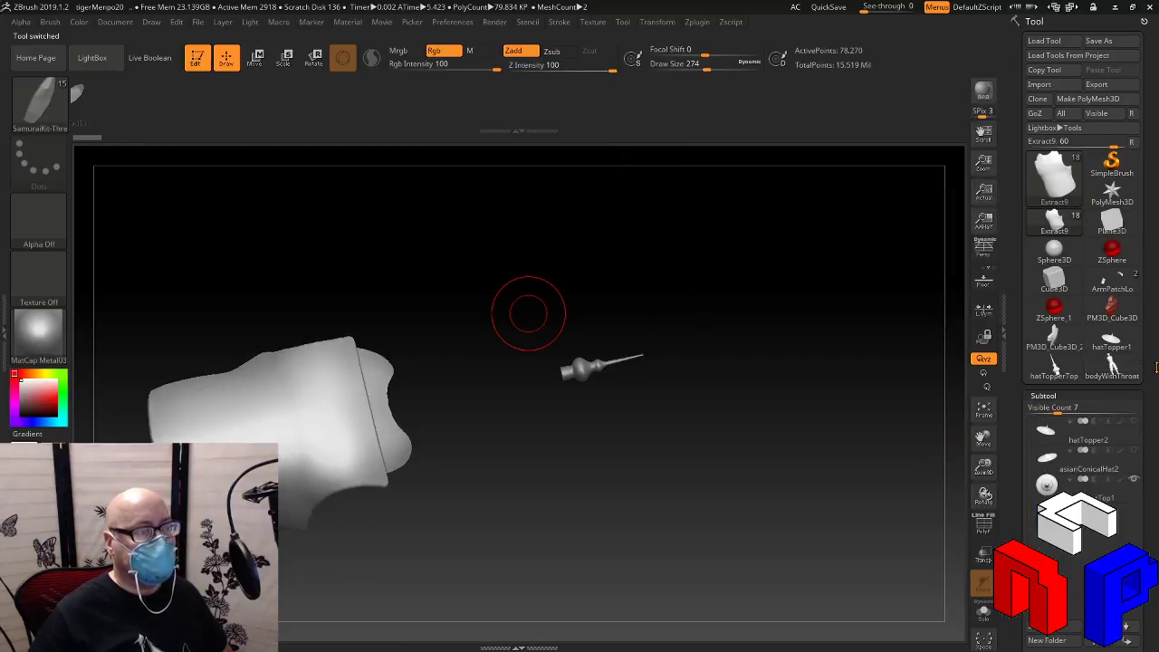
Append the bodyWithThroat tool as a subtool of the main tool, and frame the whole upright figure from the front
{"action": "left_click_drag", "start_coordinate": [1155, 365], "coordinate": [1140, 222]}
{"action": "scroll", "coordinate": [1140, 227], "scroll_direction": "up", "scroll_amount": 1}
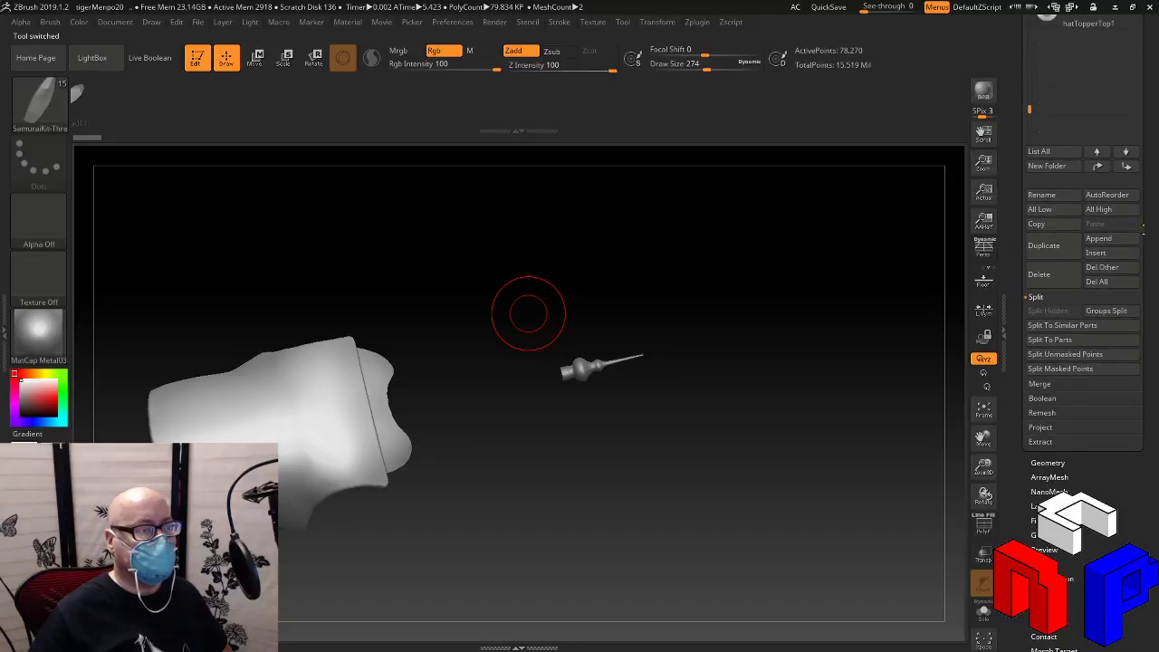
{"action": "left_click", "coordinate": [1131, 241]}
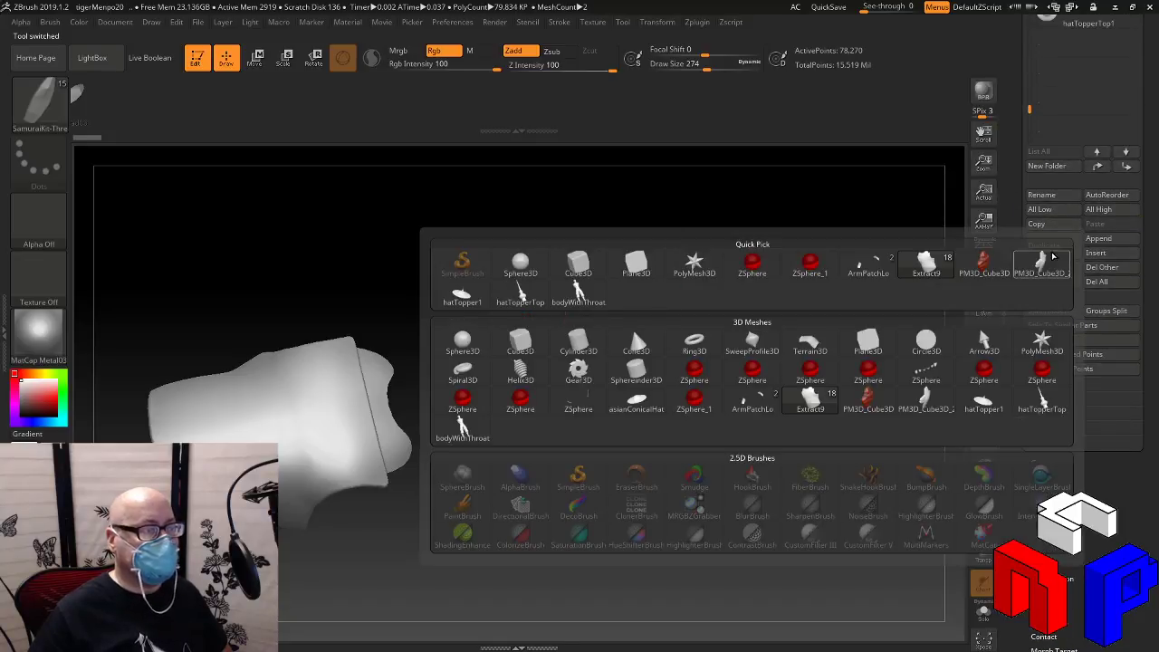
{"action": "left_click", "coordinate": [580, 294]}
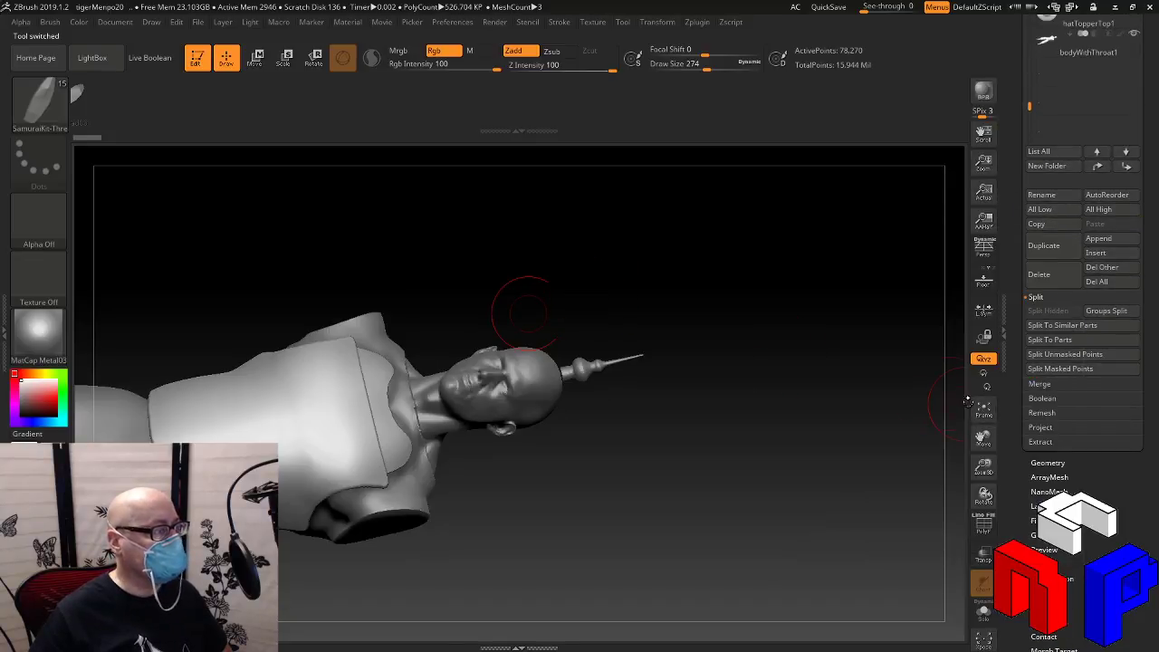
{"action": "left_click_drag", "start_coordinate": [815, 329], "coordinate": [761, 453]}
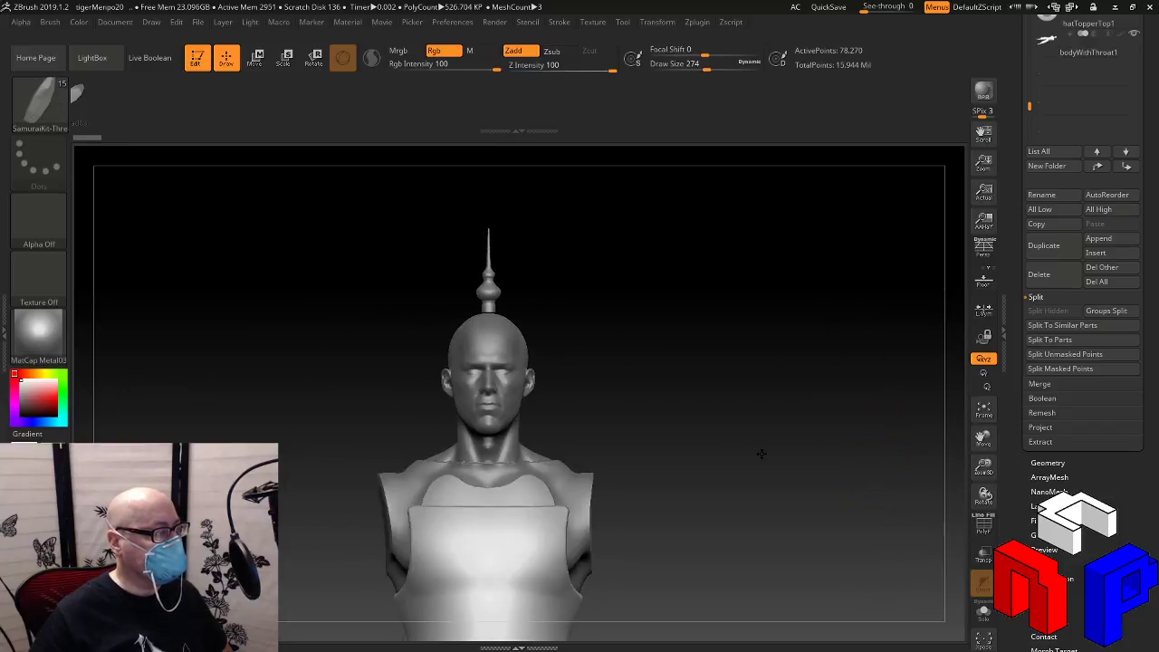
{"action": "left_click", "coordinate": [984, 412]}
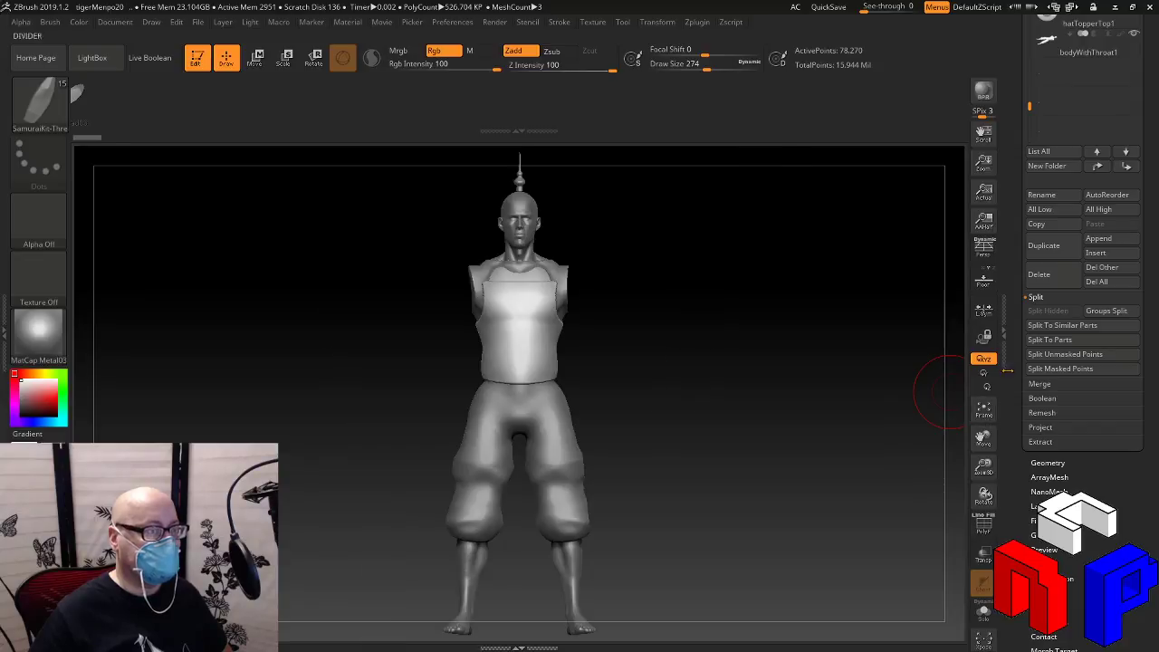
Select the detailed hatTopper2 subtool and rename it HatRef
{"action": "left_click_drag", "start_coordinate": [1155, 107], "coordinate": [1152, 325]}
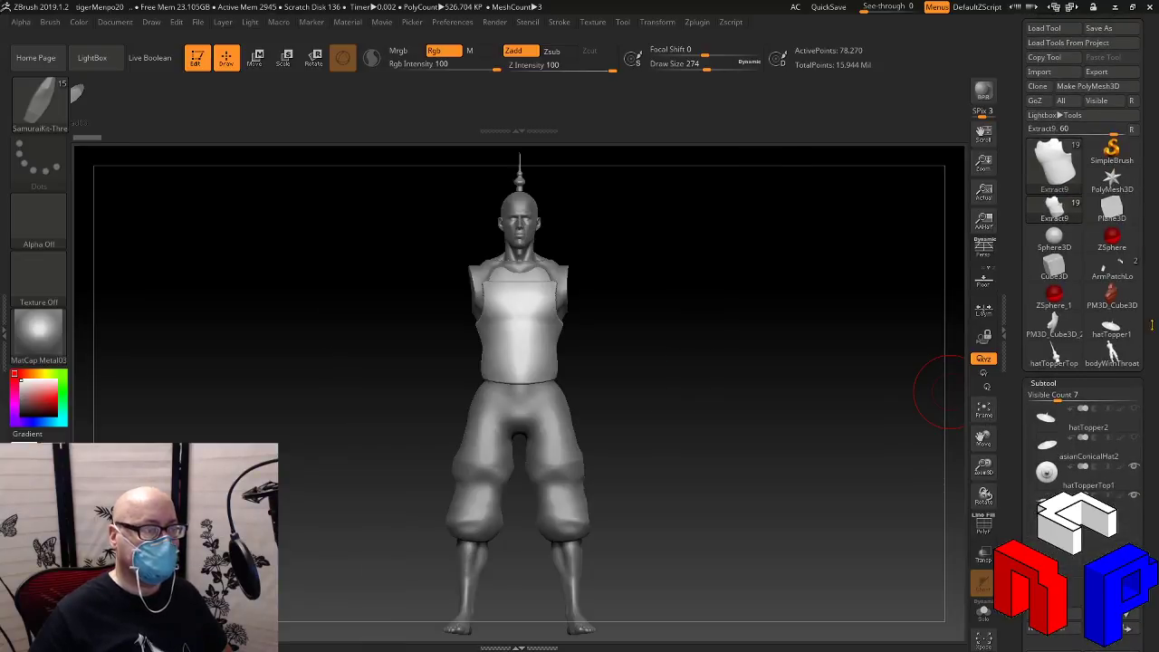
{"action": "left_click", "coordinate": [1133, 447]}
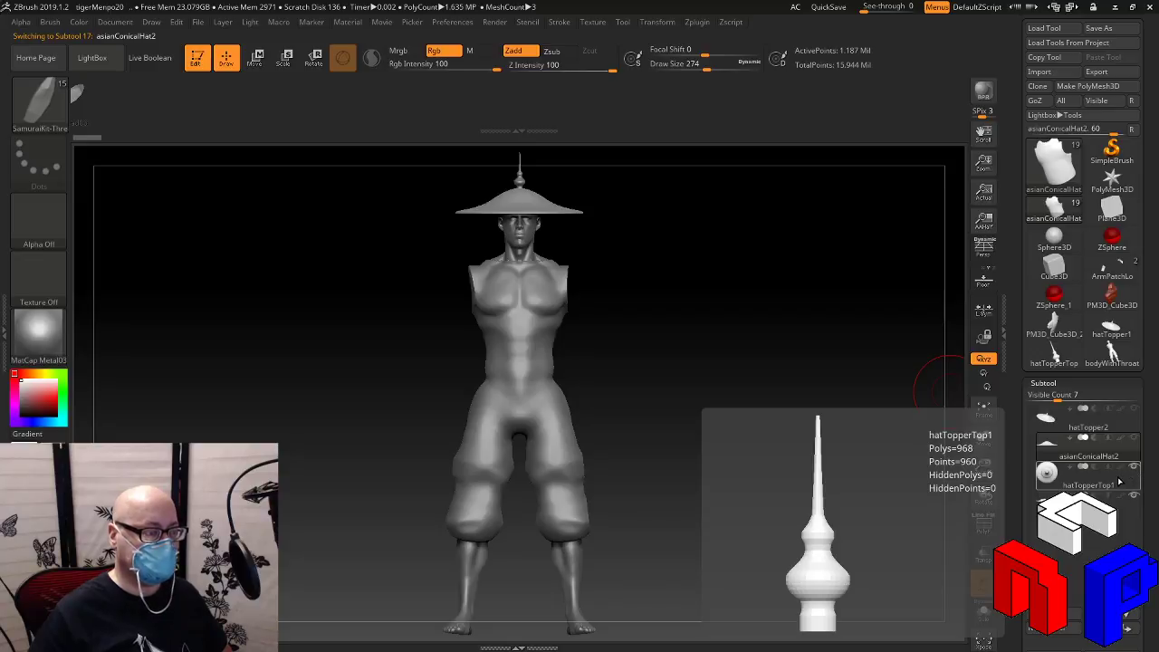
{"action": "left_click", "coordinate": [1121, 429]}
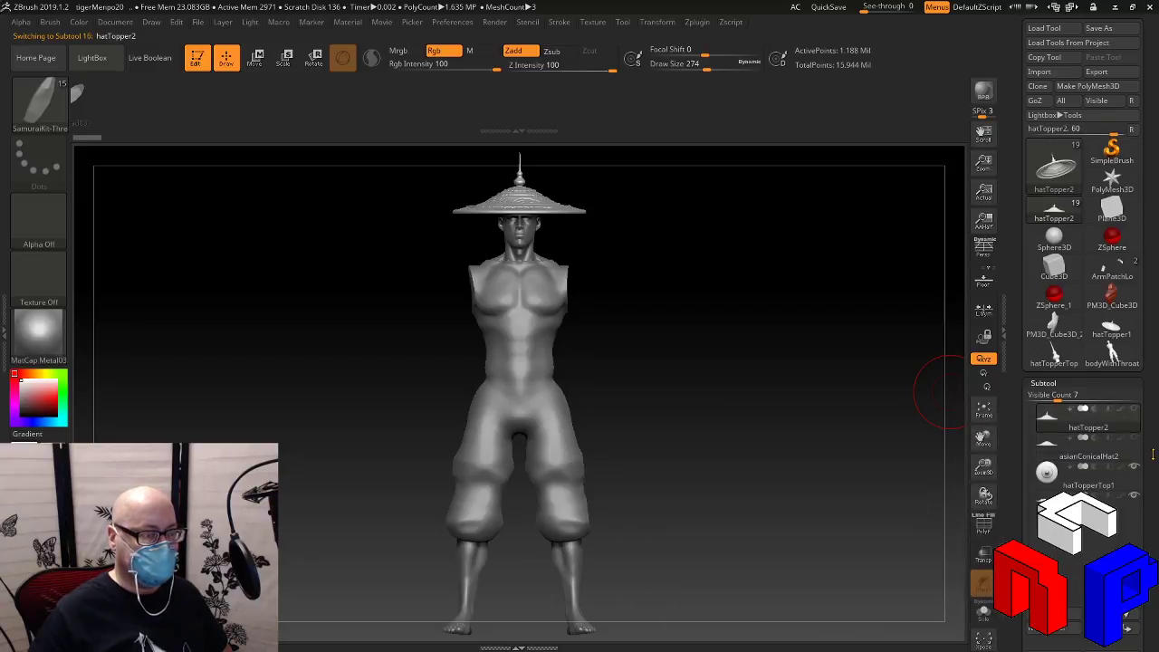
{"action": "scroll", "coordinate": [1087, 381], "scroll_direction": "down", "scroll_amount": 3}
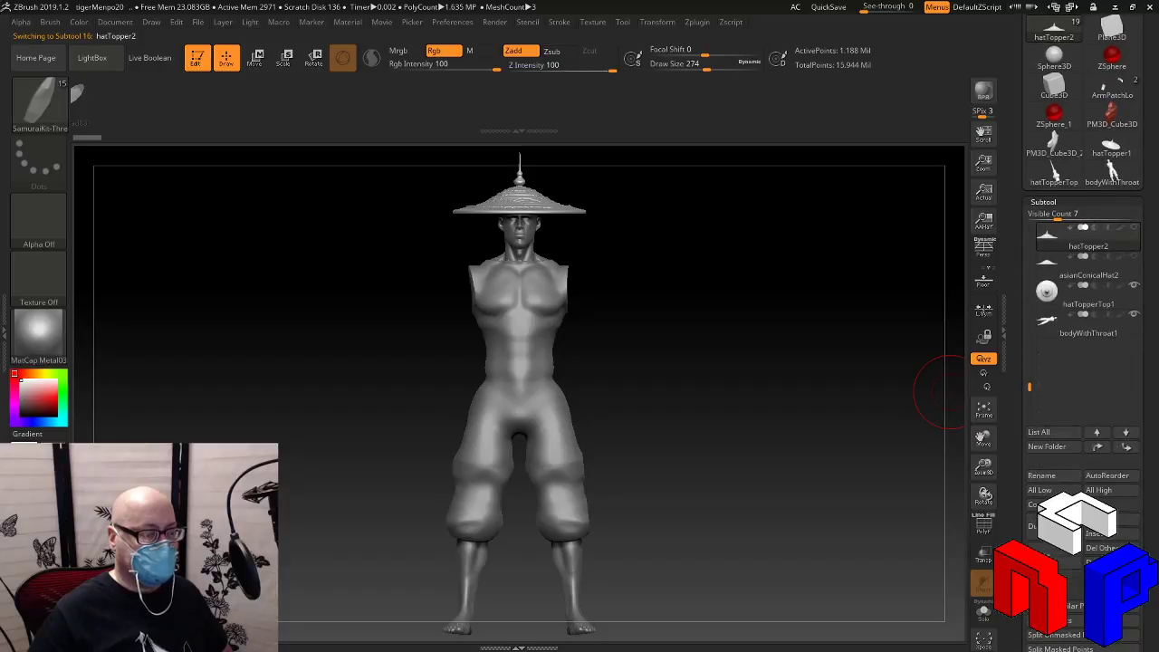
{"action": "left_click", "coordinate": [1062, 478]}
{"action": "type", "text": "Hat"}
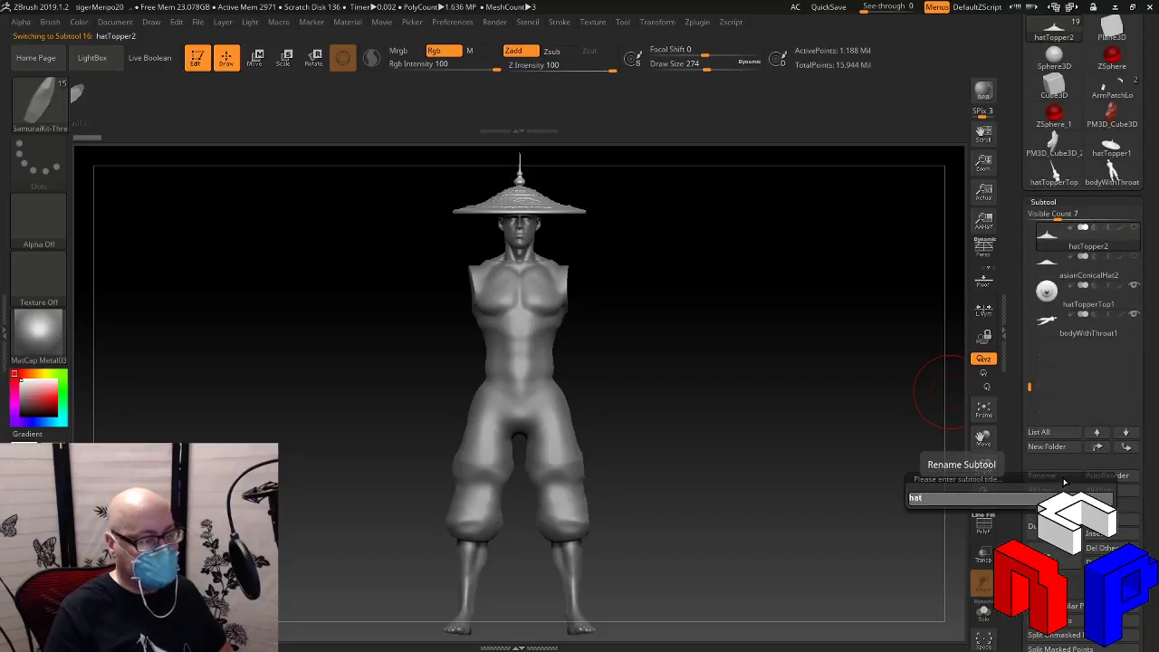
{"action": "type", "text": "Ref"}
{"action": "key", "text": "Return"}
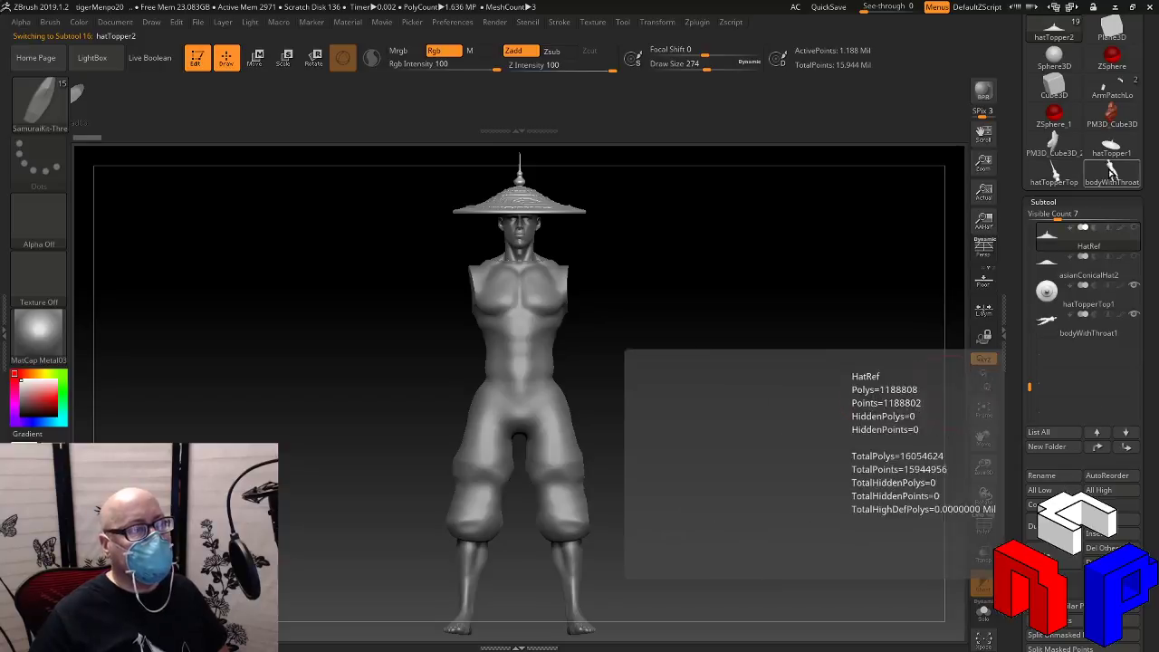
Delete the separate hatTopper1 and hatTopperTop tools, and switch back to the multi-part HatRef tool
{"action": "left_click", "coordinate": [1111, 148]}
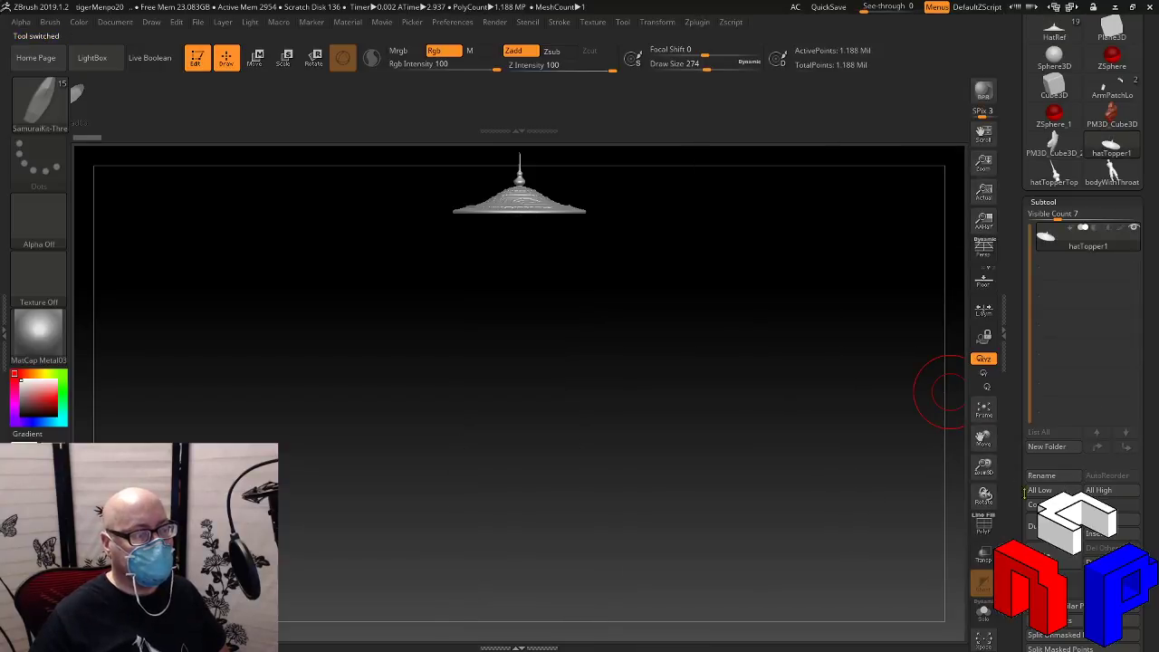
{"action": "left_click", "coordinate": [1070, 556]}
{"action": "left_click", "coordinate": [1108, 149]}
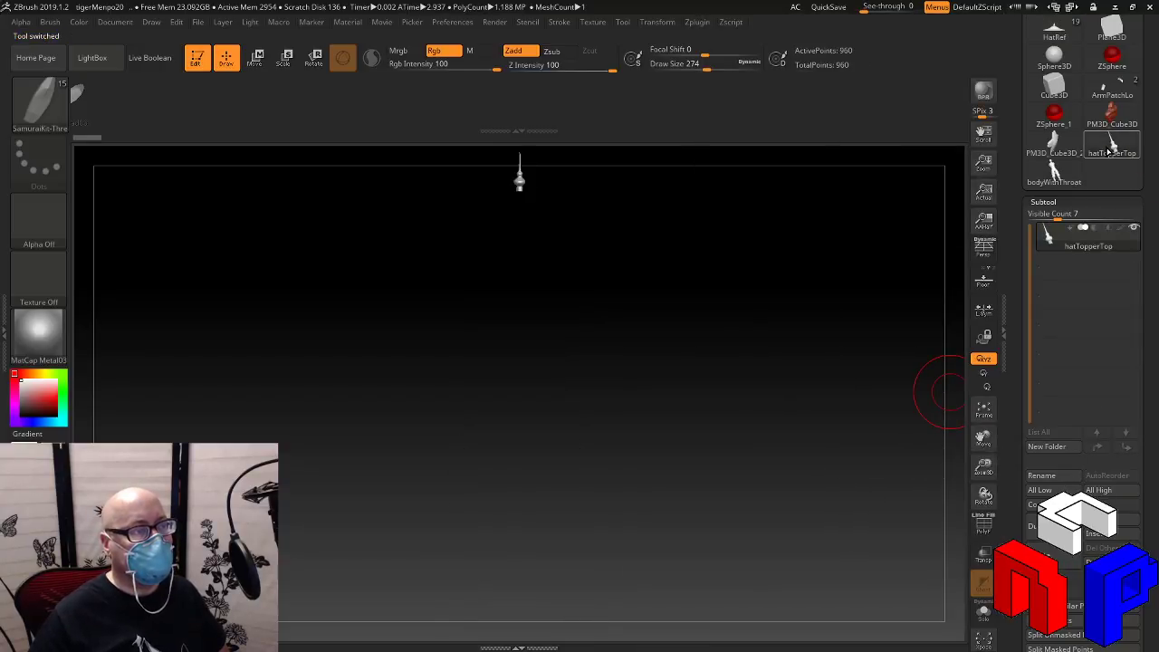
{"action": "left_click", "coordinate": [1056, 557]}
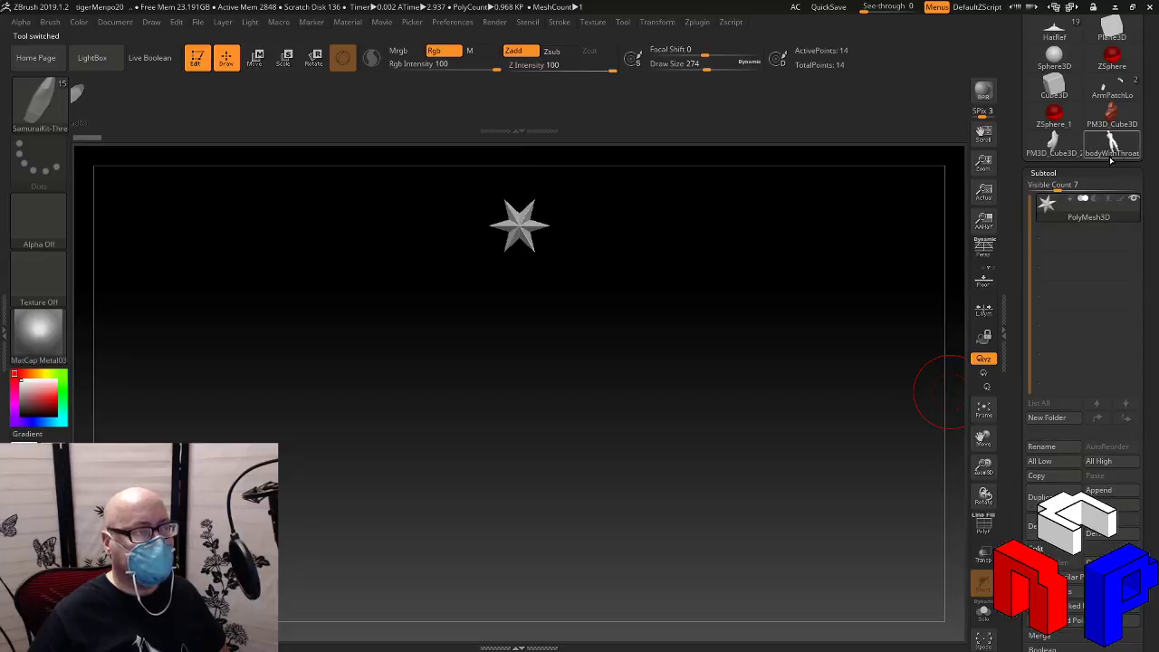
{"action": "scroll", "coordinate": [1142, 92], "scroll_direction": "up", "scroll_amount": 5}
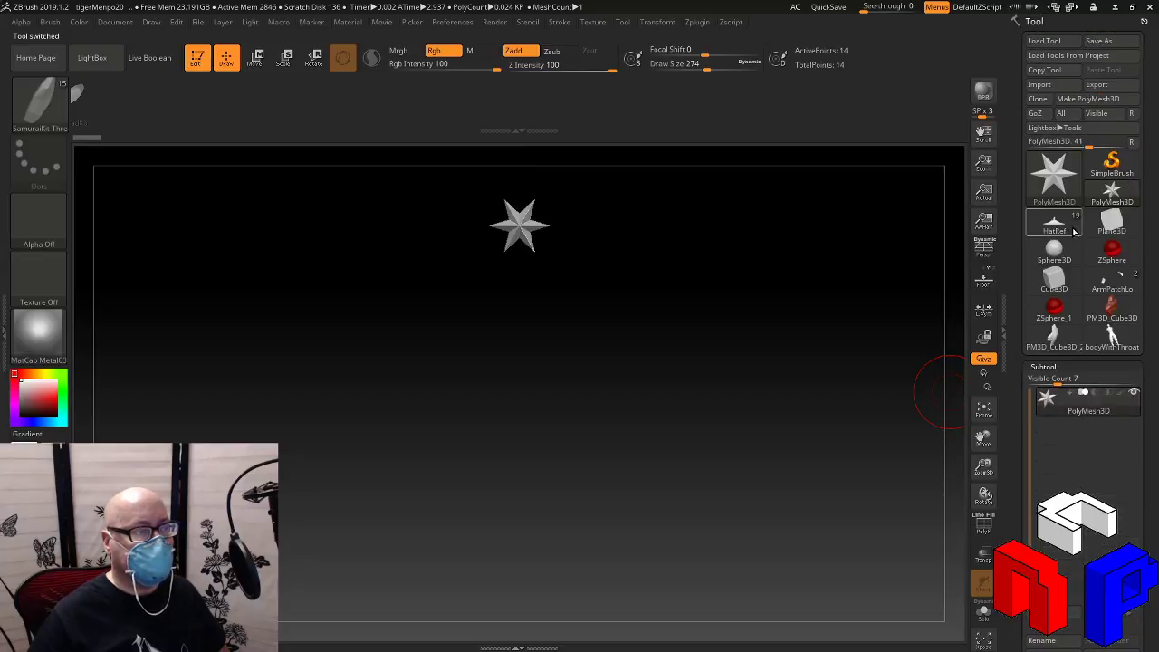
{"action": "left_click", "coordinate": [1073, 227]}
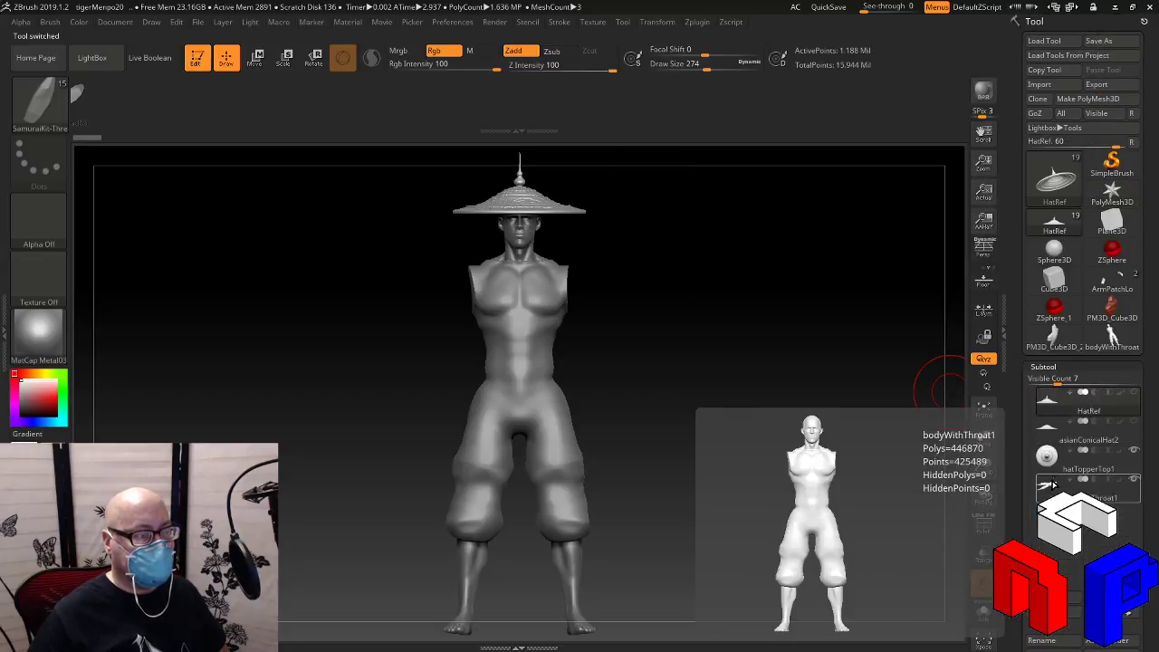
Check the hat and hatTopperTop1 subtools, make asianConicalHat2 active, and save the project
{"action": "left_click", "coordinate": [1064, 445]}
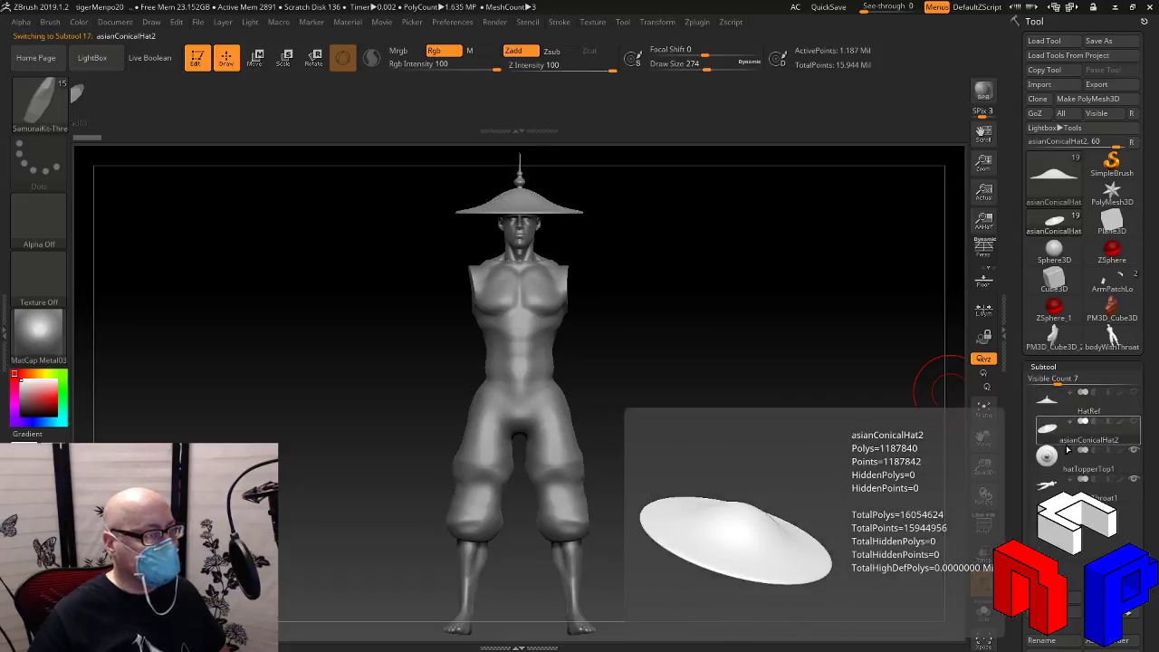
{"action": "left_click", "coordinate": [1068, 465]}
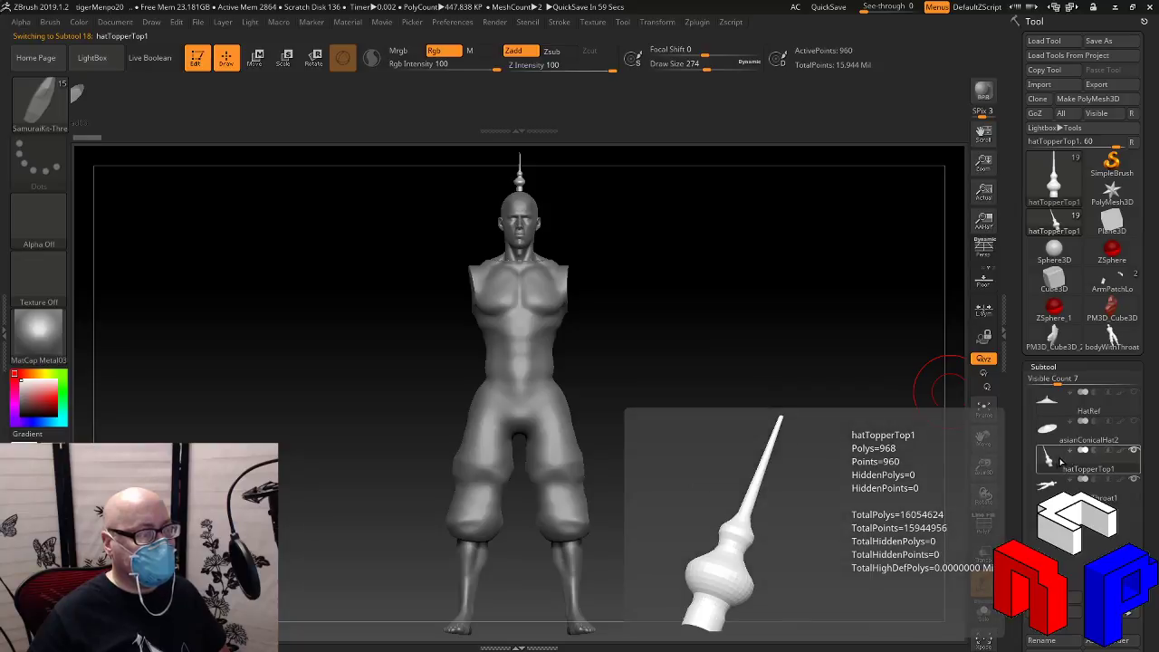
{"action": "left_click", "coordinate": [1067, 440]}
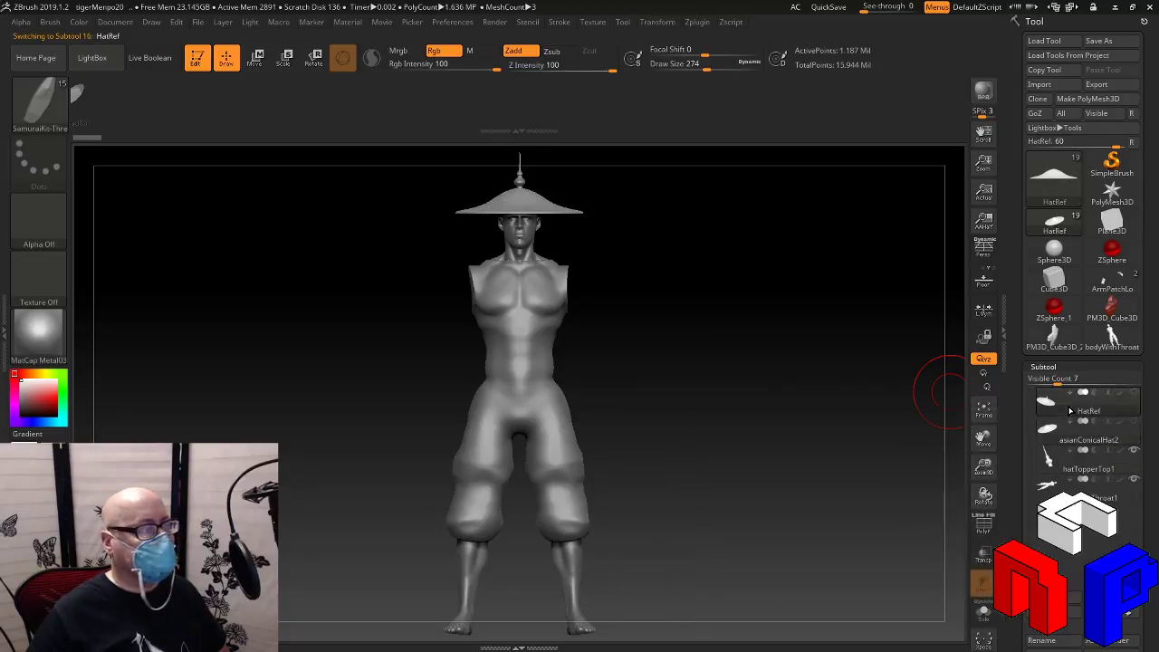
{"action": "left_click", "coordinate": [1078, 440]}
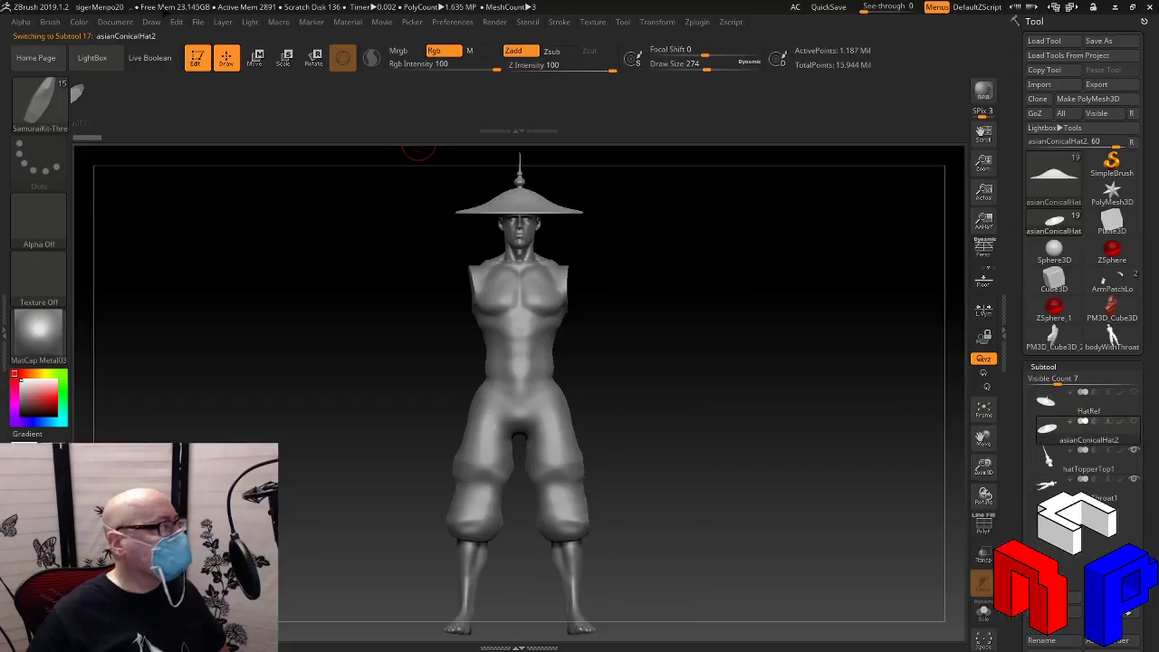
{"action": "left_click", "coordinate": [200, 22]}
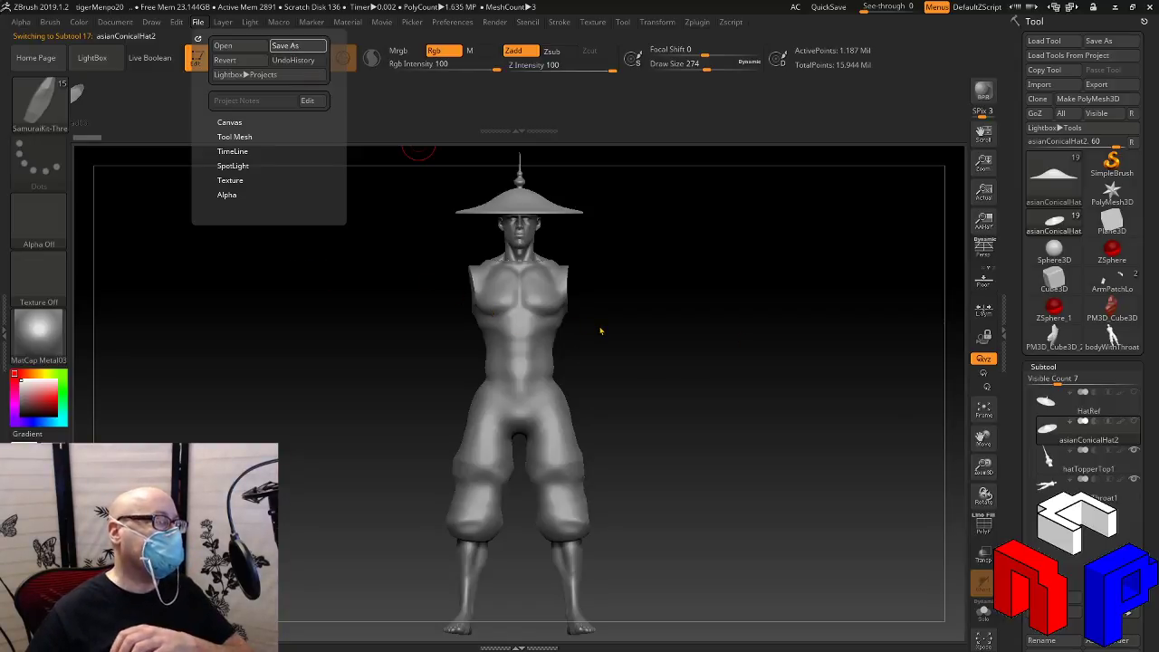
{"action": "key", "text": "ctrl+s"}
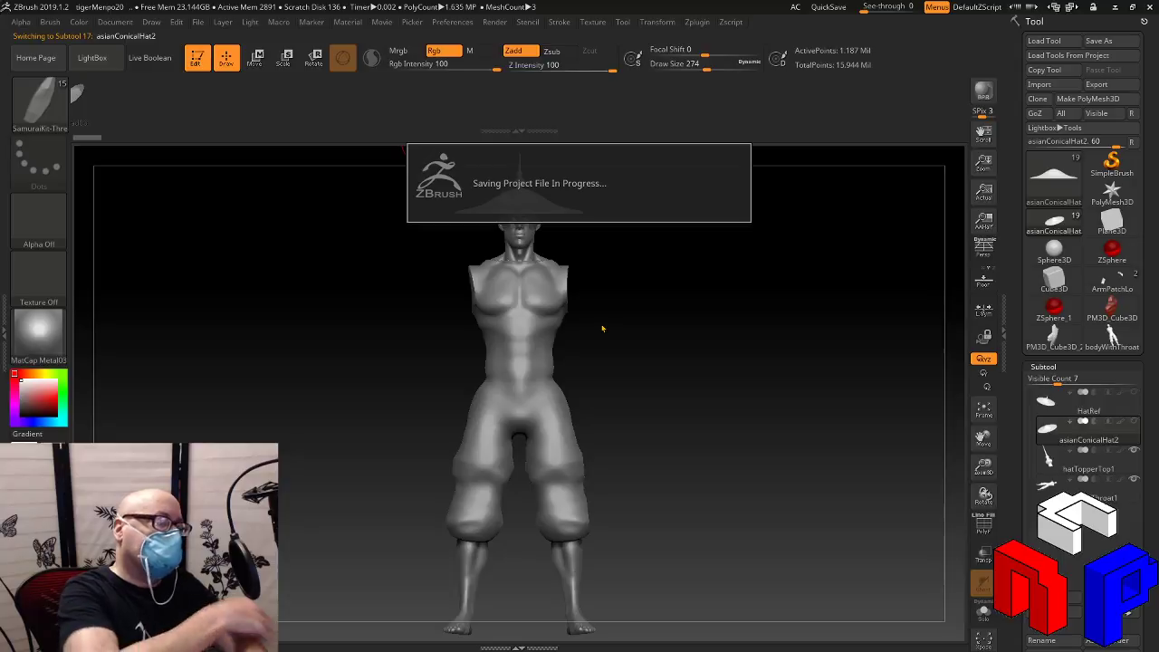
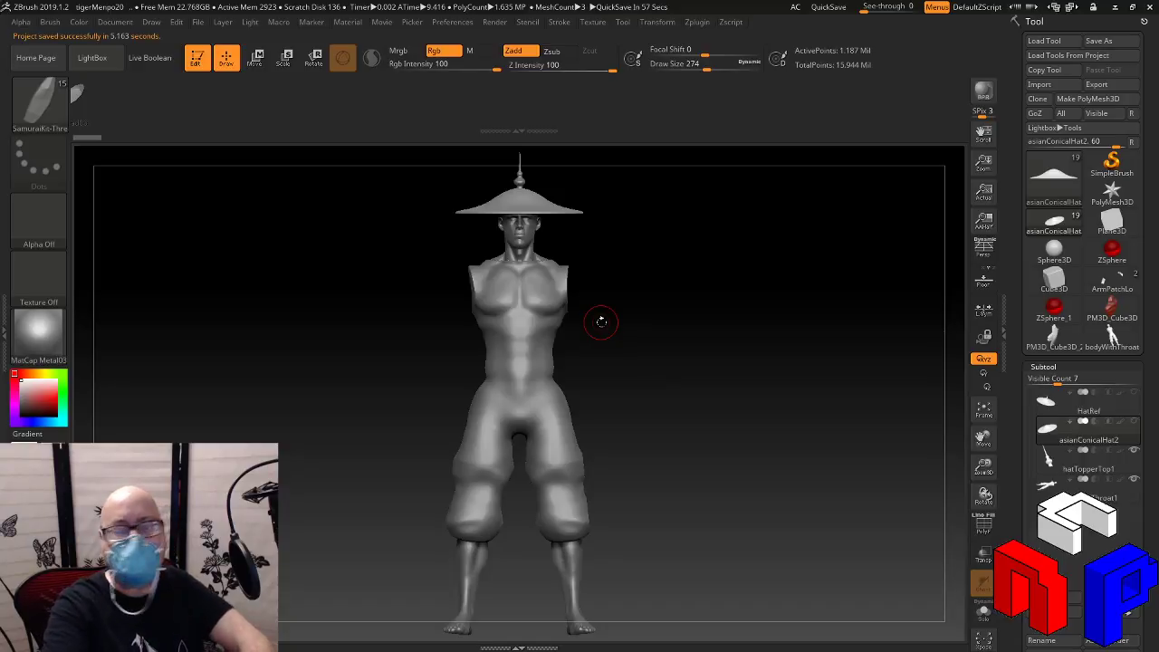
View the hat from above with its polygon wireframe on, and hide every subtool except asianConicalHat2
{"action": "left_click_drag", "start_coordinate": [601, 321], "coordinate": [759, 464]}
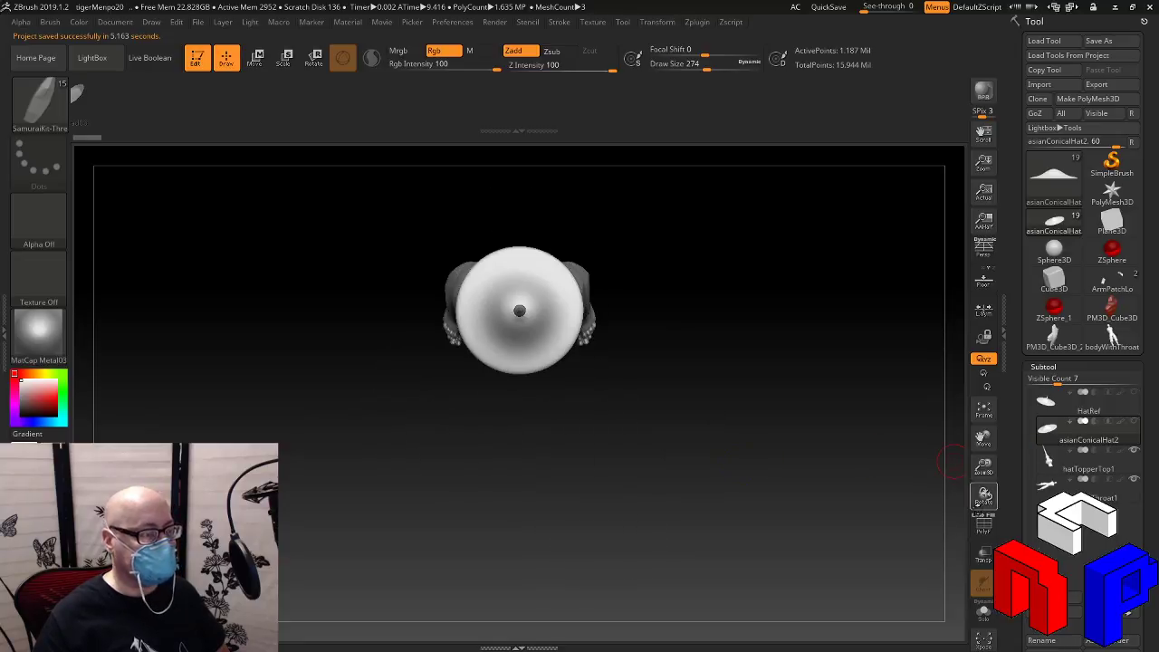
{"action": "left_click", "coordinate": [985, 527]}
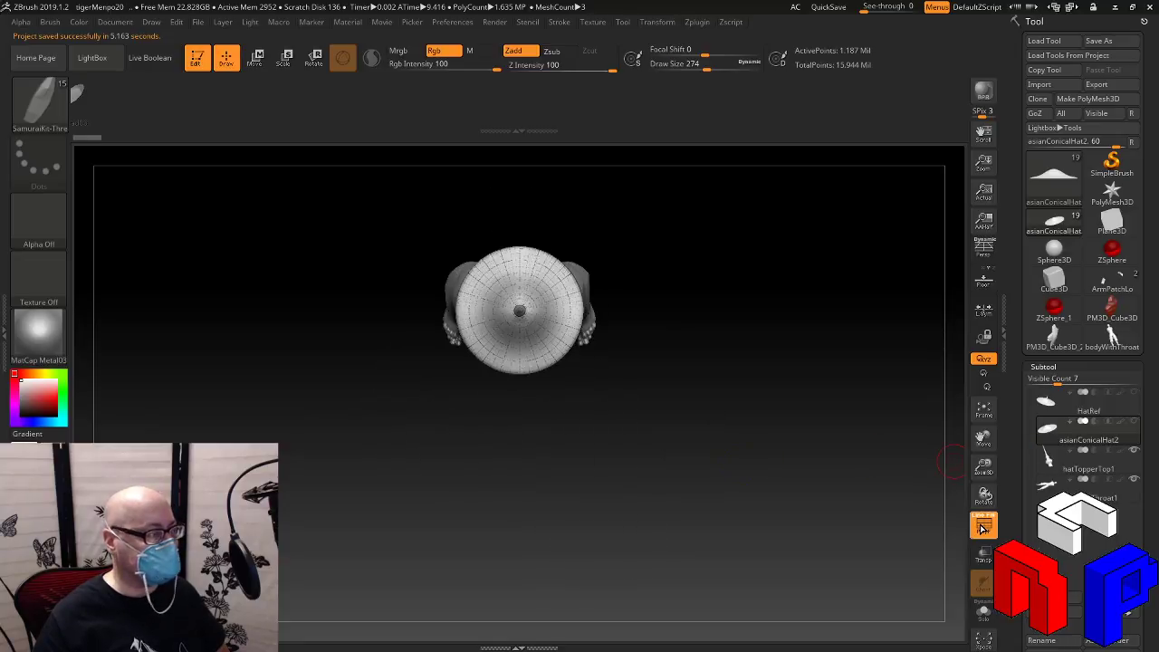
{"action": "left_click", "coordinate": [1089, 442]}
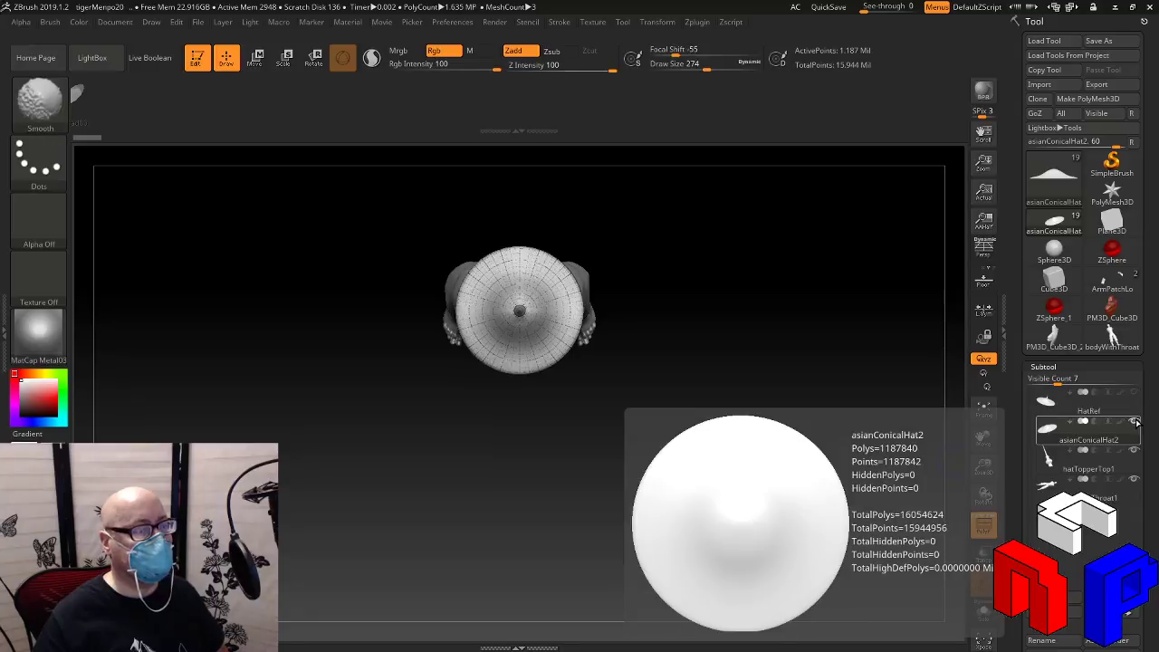
{"action": "left_click", "coordinate": [1133, 422]}
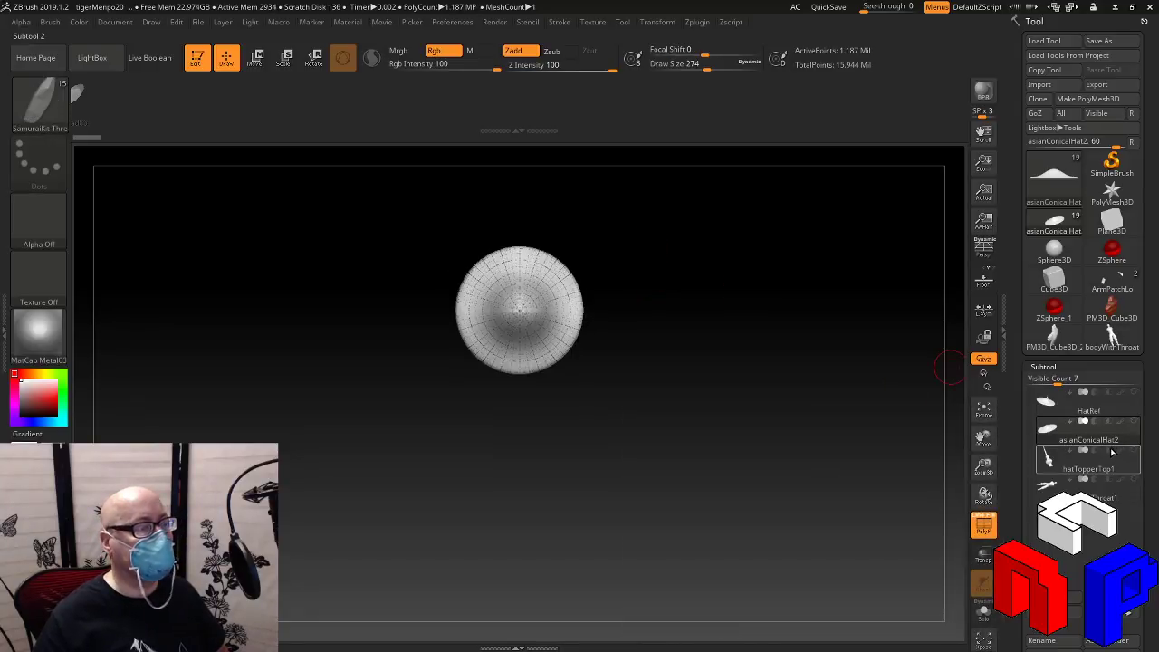
Compare the HatRef wireframe with that of asianConicalHat2, and return to the asianConicalHat2 subtool
{"action": "mouse_move", "coordinate": [1118, 466]}
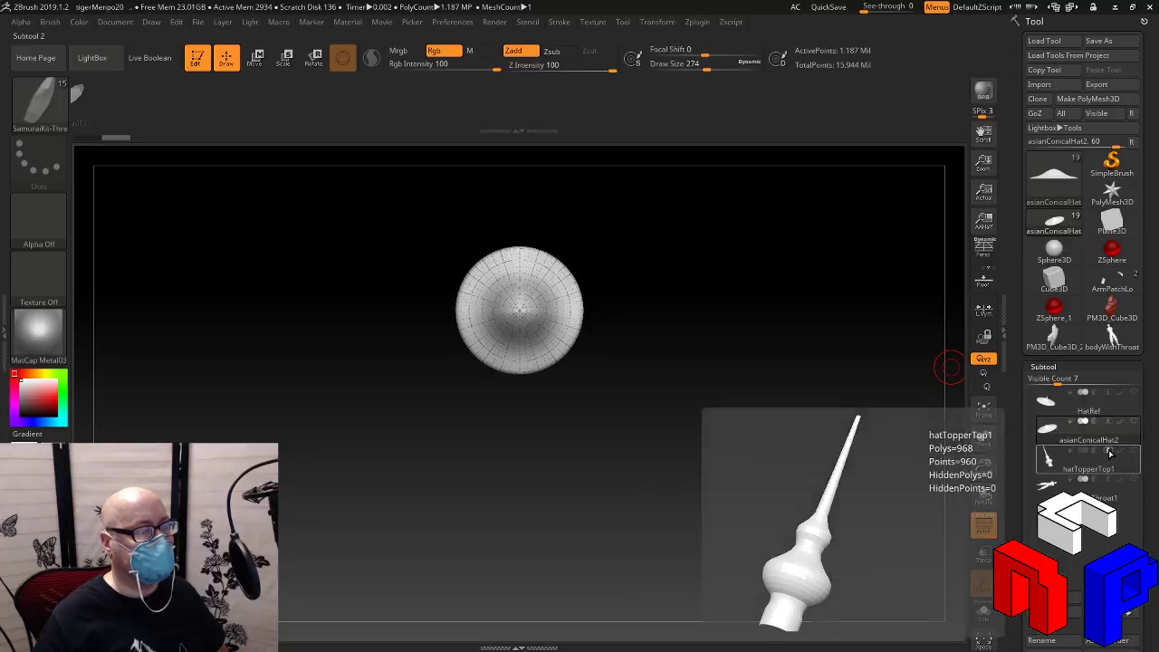
{"action": "left_click", "coordinate": [1119, 463]}
{"action": "left_click", "coordinate": [1114, 437]}
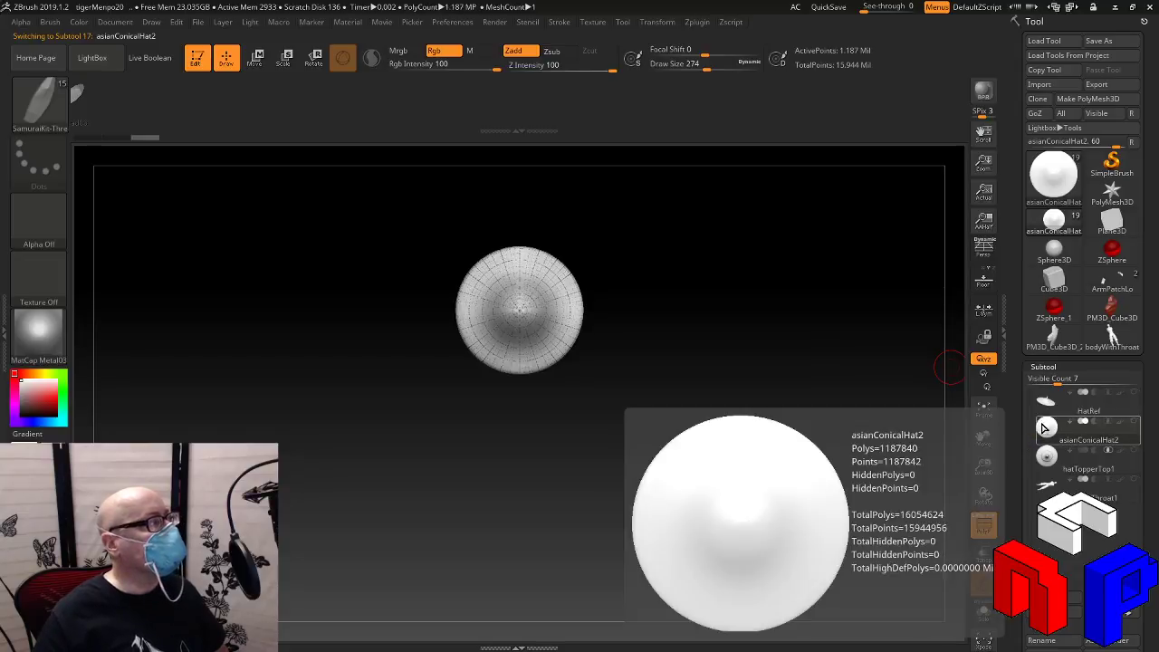
{"action": "left_click", "coordinate": [1083, 408]}
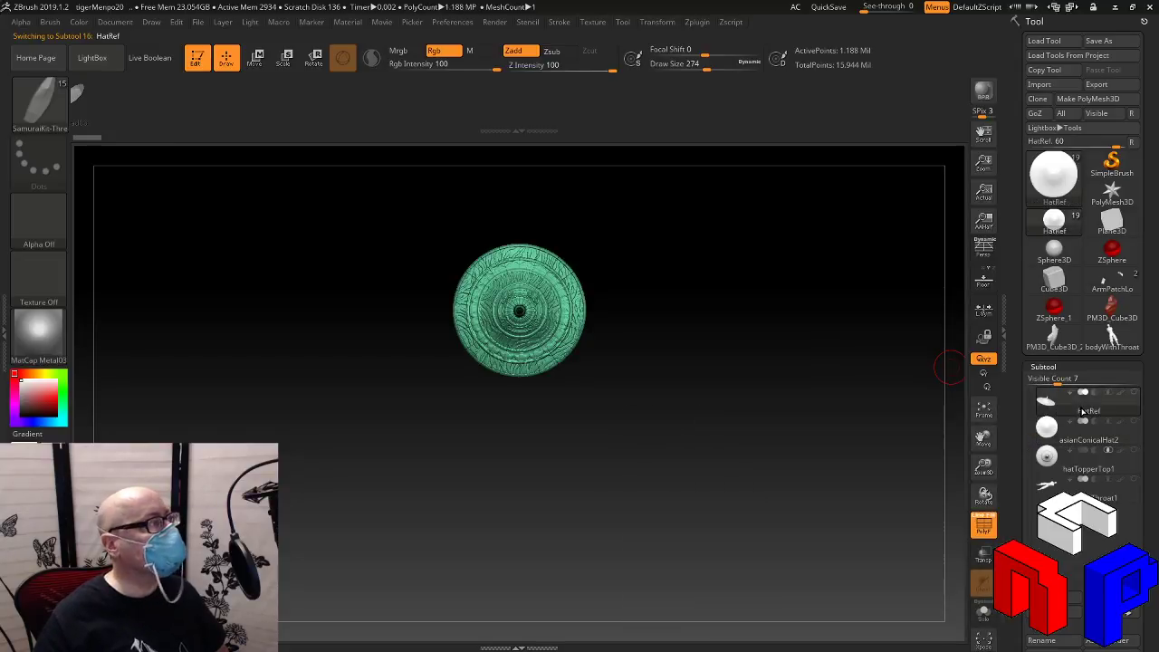
{"action": "left_click", "coordinate": [1089, 442]}
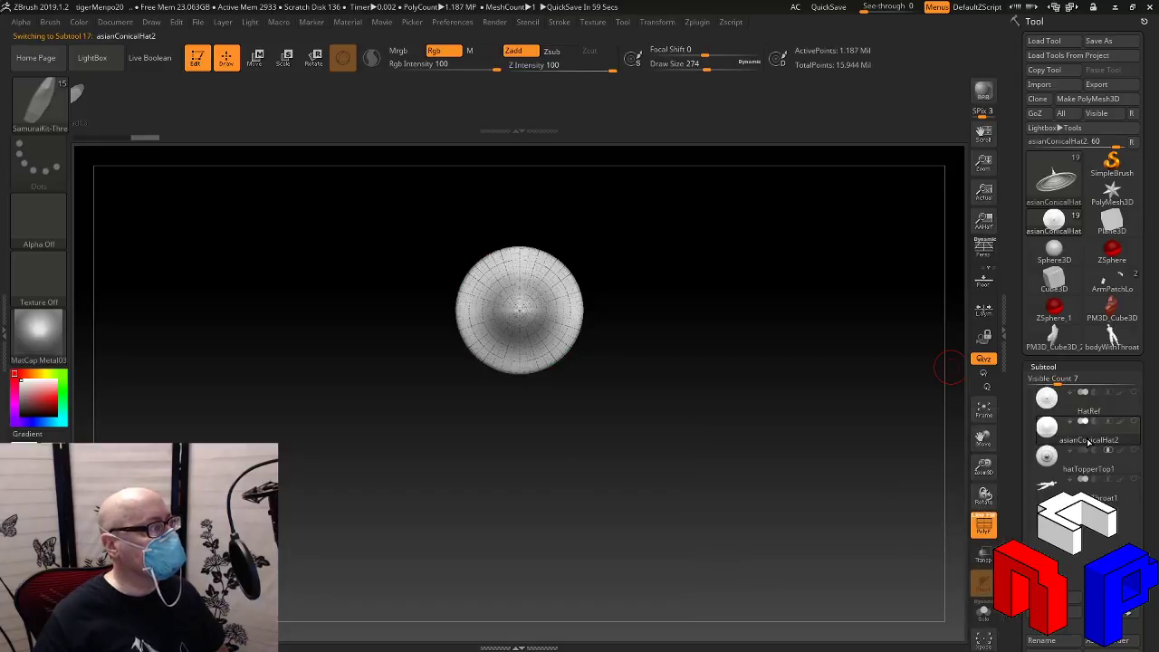
Open the Geometry settings of asianConicalHat2 and fit the hat in the view from directly above
{"action": "left_click_drag", "start_coordinate": [759, 413], "coordinate": [951, 337]}
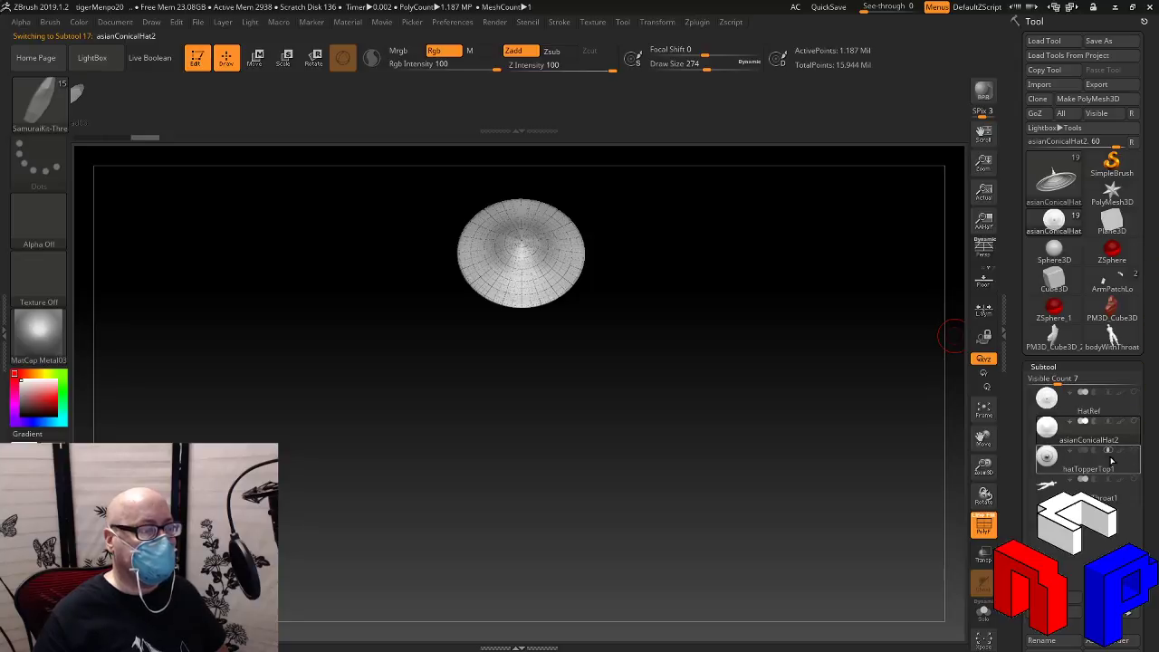
{"action": "mouse_move", "coordinate": [1087, 429]}
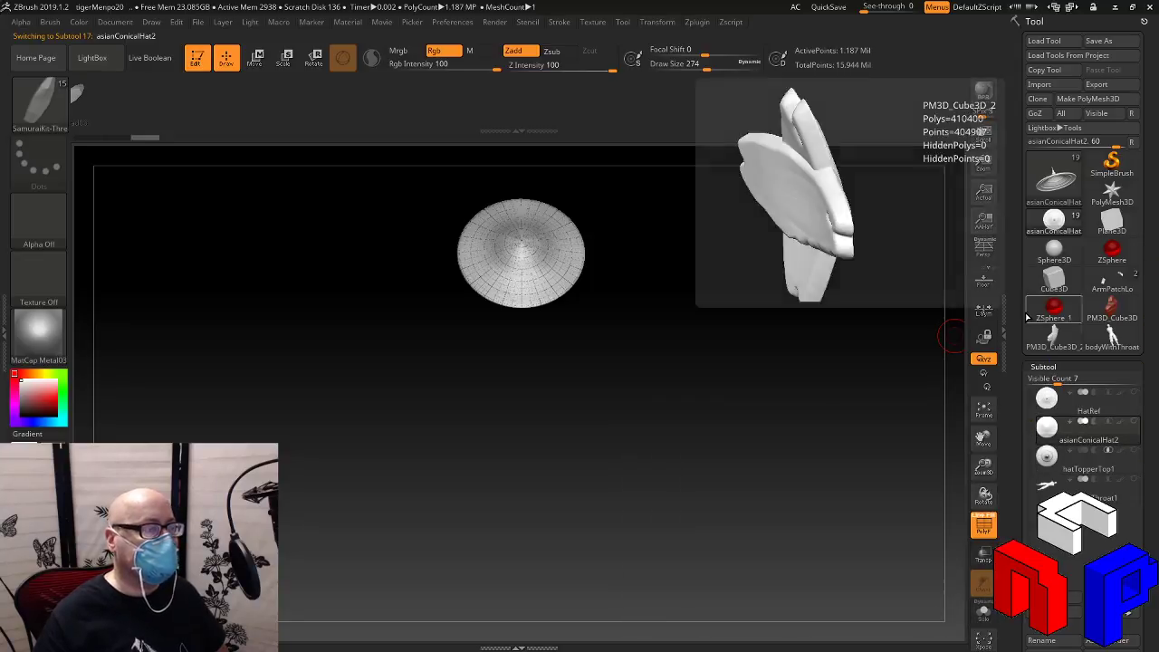
{"action": "left_click_drag", "start_coordinate": [1023, 315], "coordinate": [1020, 199]}
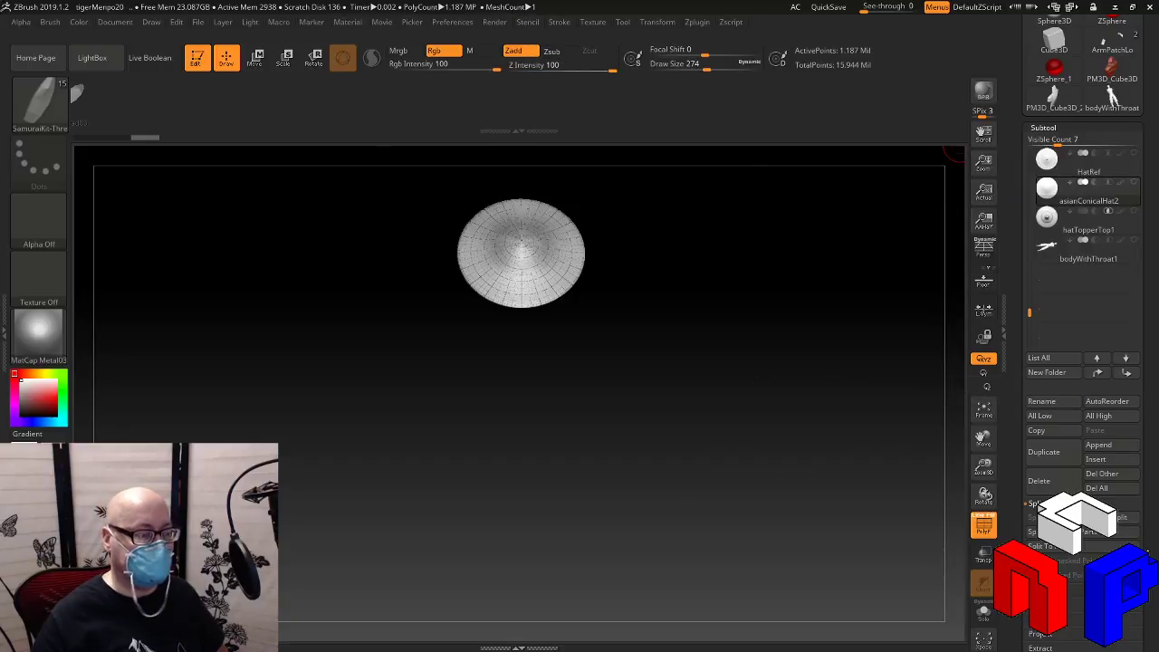
{"action": "left_click_drag", "start_coordinate": [1147, 585], "coordinate": [1151, 480]}
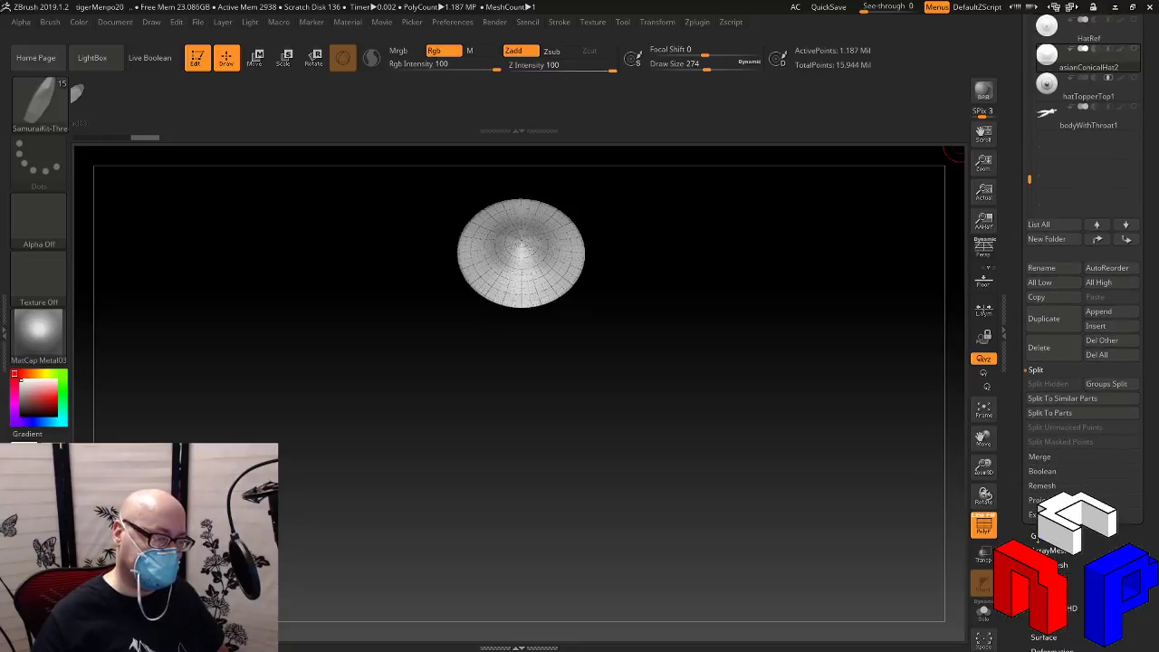
{"action": "left_click", "coordinate": [1049, 536]}
{"action": "left_click_drag", "start_coordinate": [1134, 429], "coordinate": [1135, 627]}
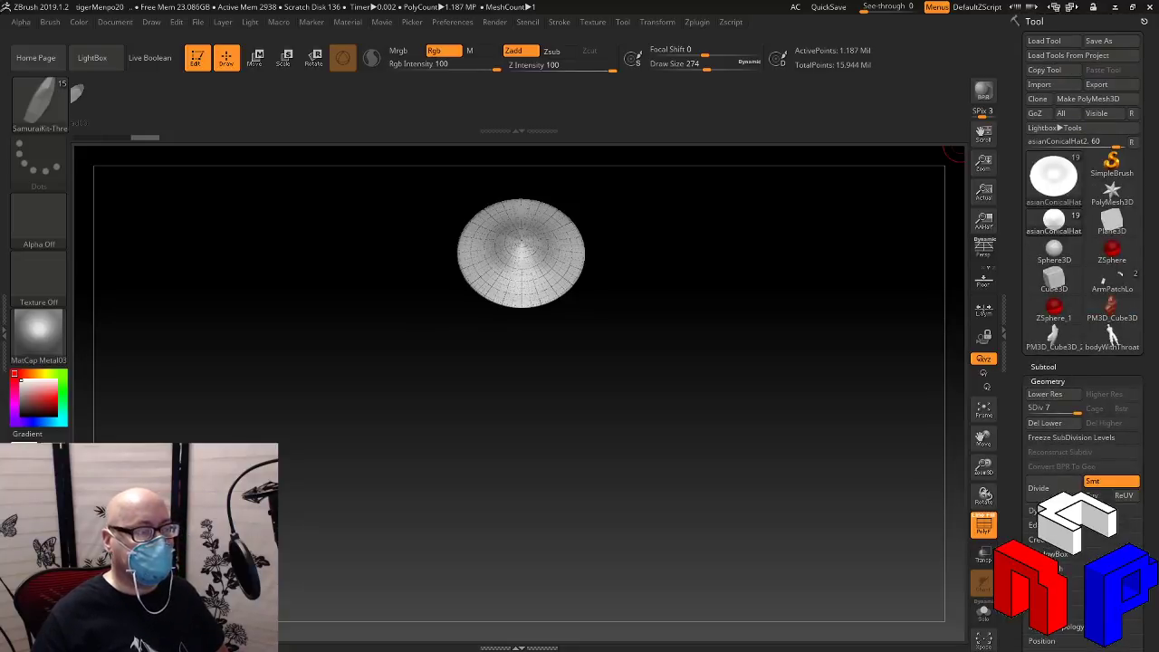
{"action": "left_click_drag", "start_coordinate": [691, 306], "coordinate": [725, 371]}
{"action": "left_click", "coordinate": [984, 409]}
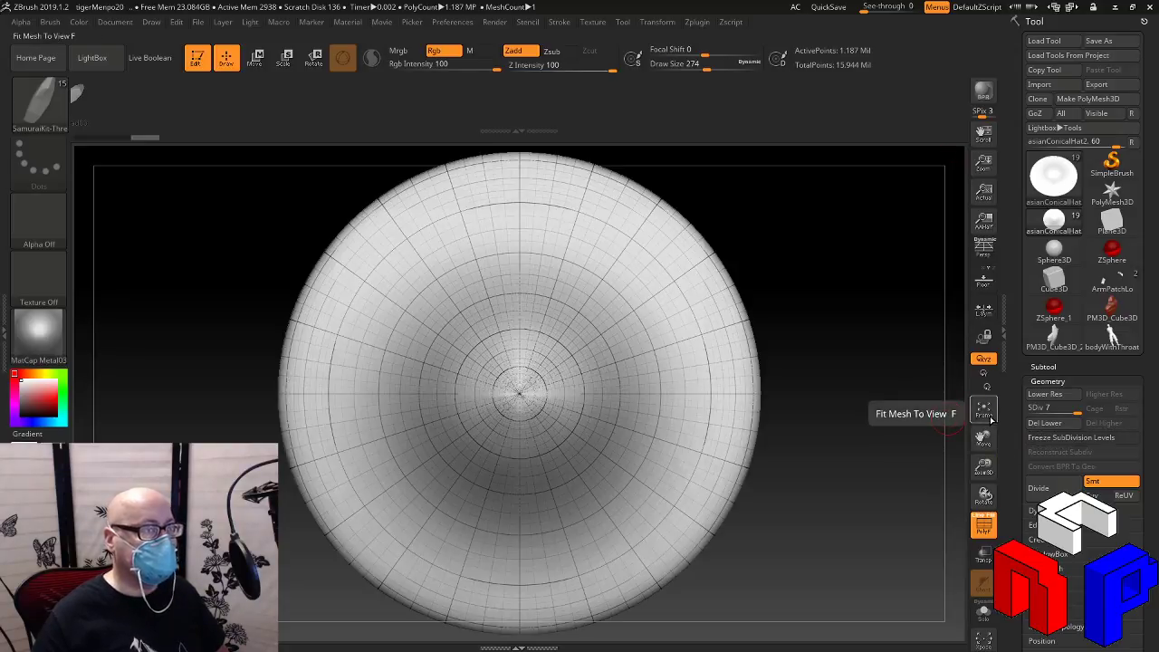
Switch to the UP-Ornament brush with the round medallion alpha
{"action": "left_click", "coordinate": [38, 99]}
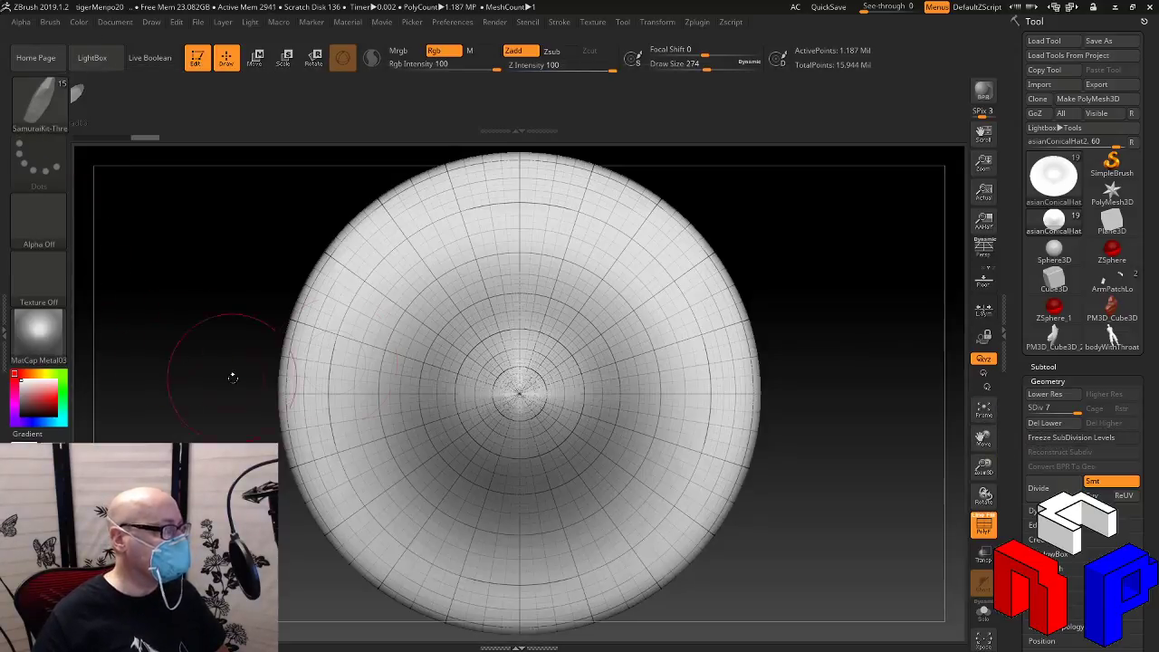
{"action": "left_click", "coordinate": [47, 103]}
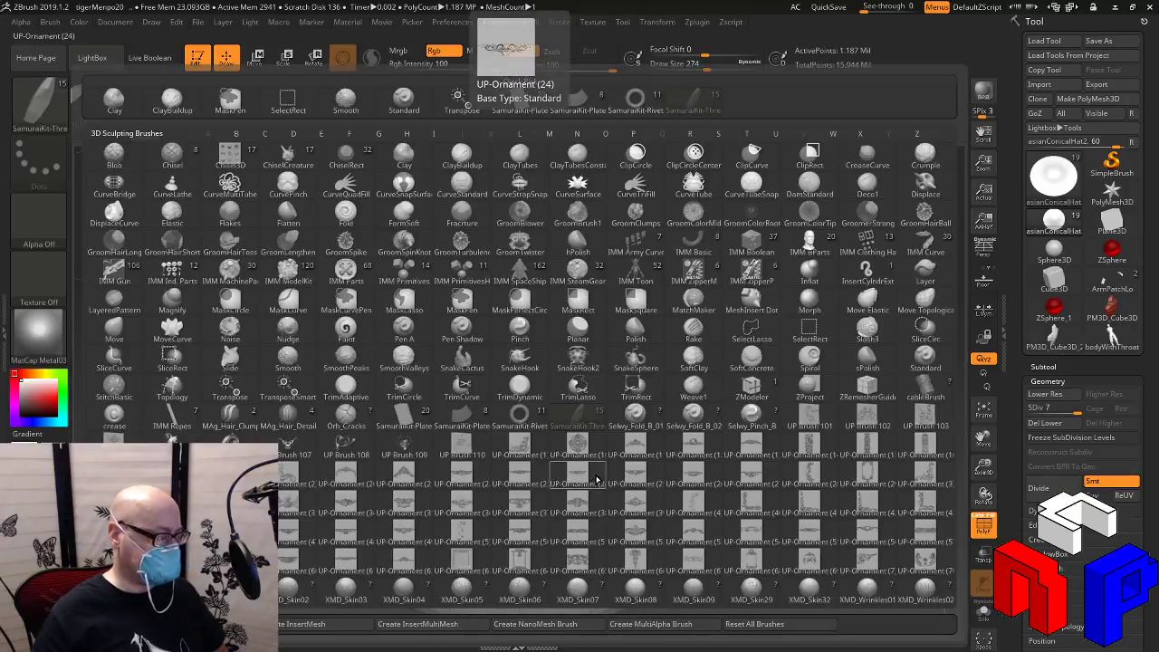
{"action": "left_click", "coordinate": [585, 453]}
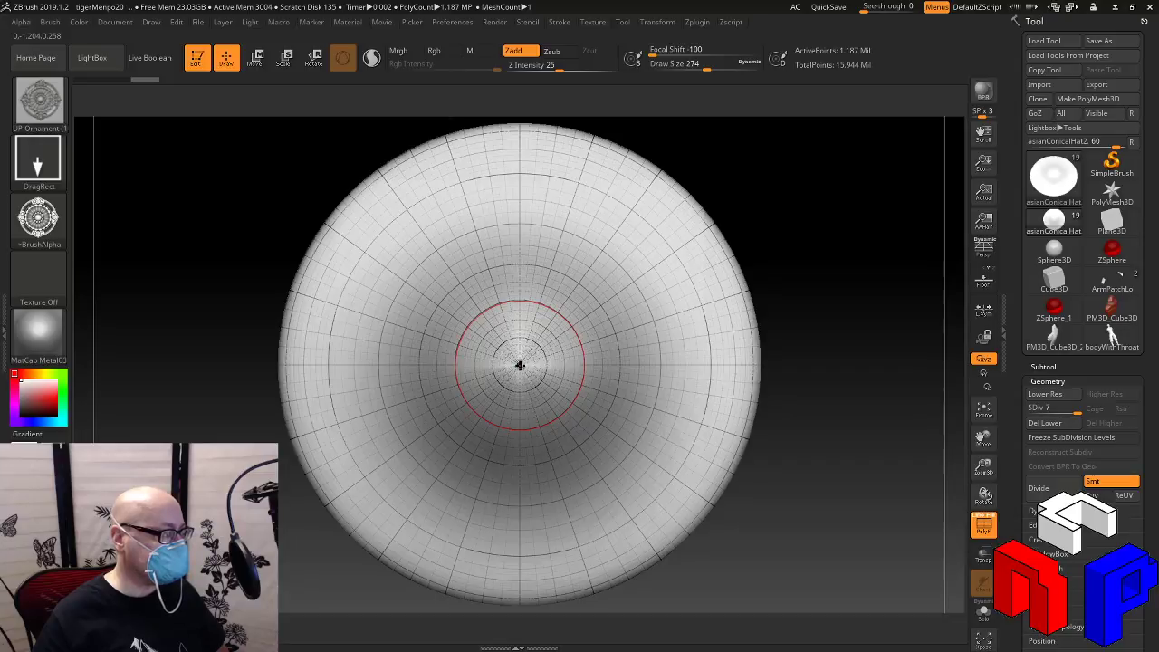
Try stamping the round medallion over the hat's peak at a small size, undoing each attempt
{"action": "mouse_move", "coordinate": [525, 366]}
{"action": "left_mouse_down"}
{"action": "mouse_move", "coordinate": [613, 454]}
{"action": "mouse_move", "coordinate": [591, 441]}
{"action": "left_mouse_up"}
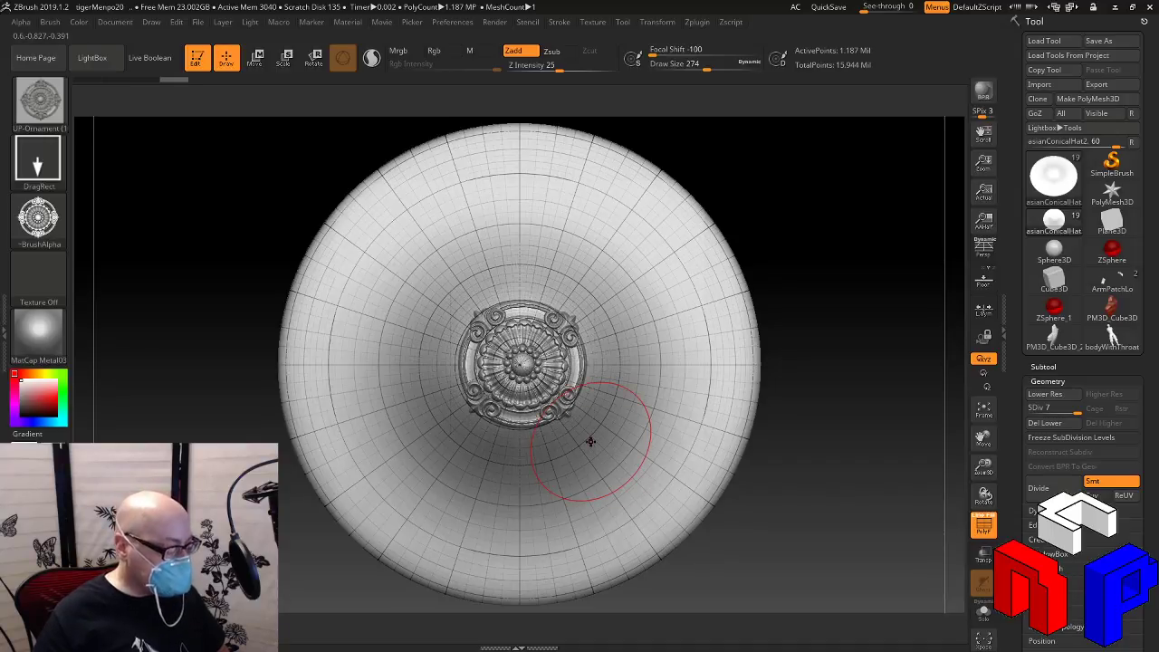
{"action": "key", "text": "ctrl+z"}
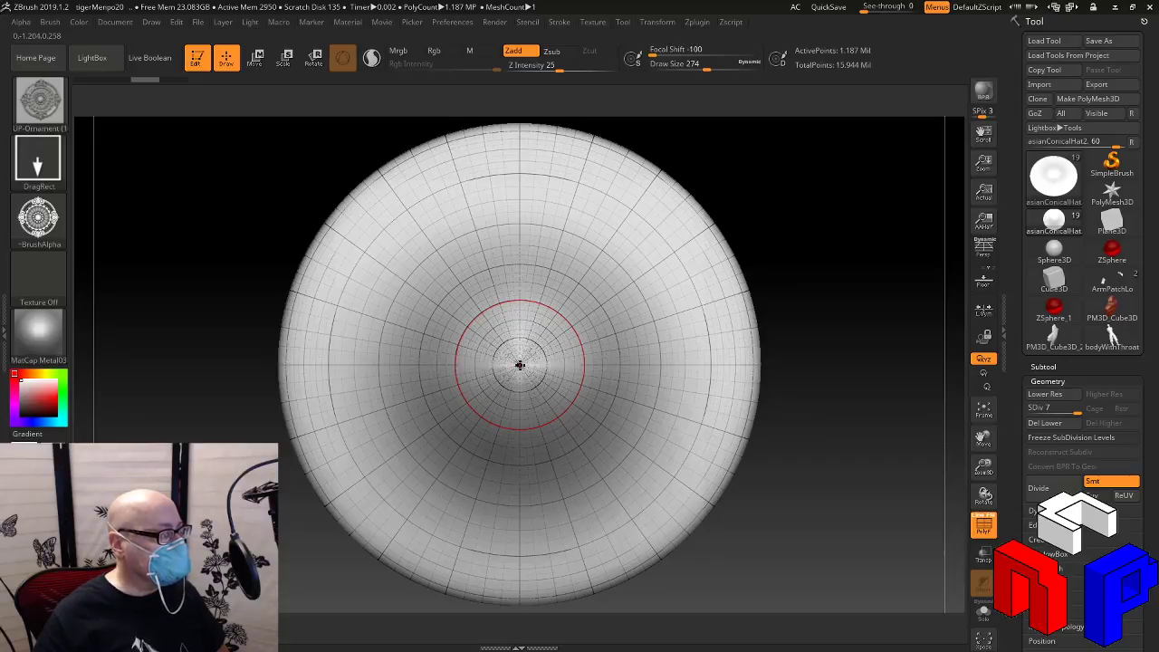
{"action": "left_click_drag", "start_coordinate": [541, 374], "coordinate": [547, 378]}
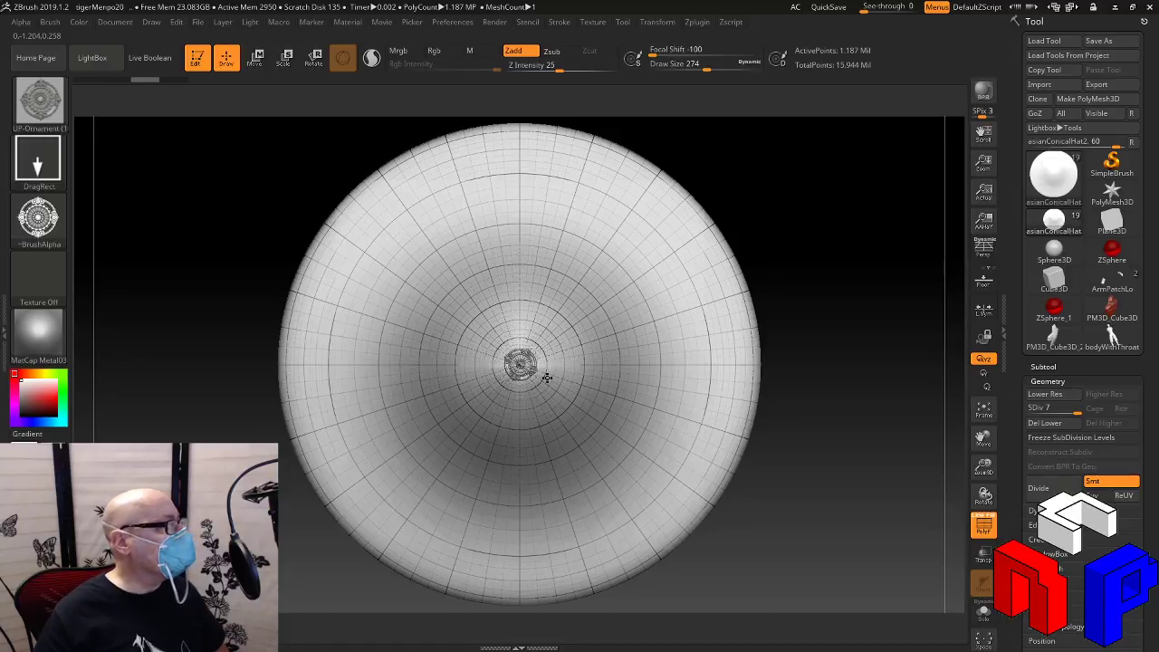
{"action": "mouse_move", "coordinate": [558, 381]}
{"action": "left_mouse_down"}
{"action": "mouse_move", "coordinate": [626, 414]}
{"action": "mouse_move", "coordinate": [595, 441]}
{"action": "mouse_move", "coordinate": [605, 453]}
{"action": "left_mouse_up"}
{"action": "key", "text": "ctrl+z"}
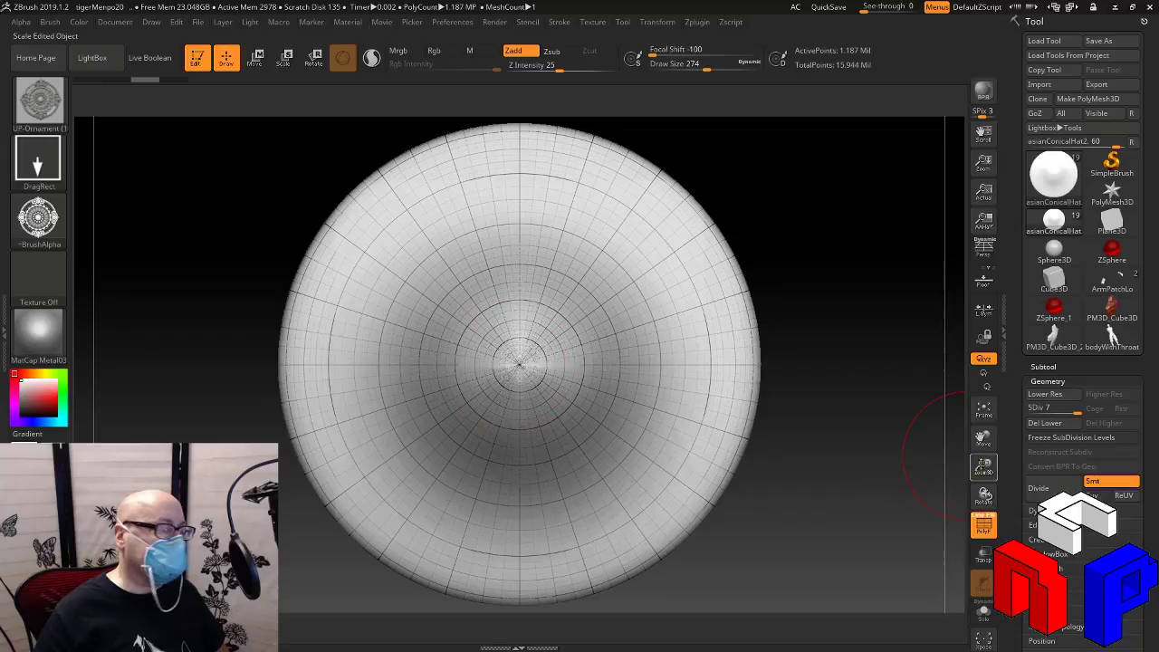
Try stamping the medallion at different sizes and rotations in a close view of the hat's peak, undoing each stamp
{"action": "left_click_drag", "start_coordinate": [985, 465], "coordinate": [897, 447]}
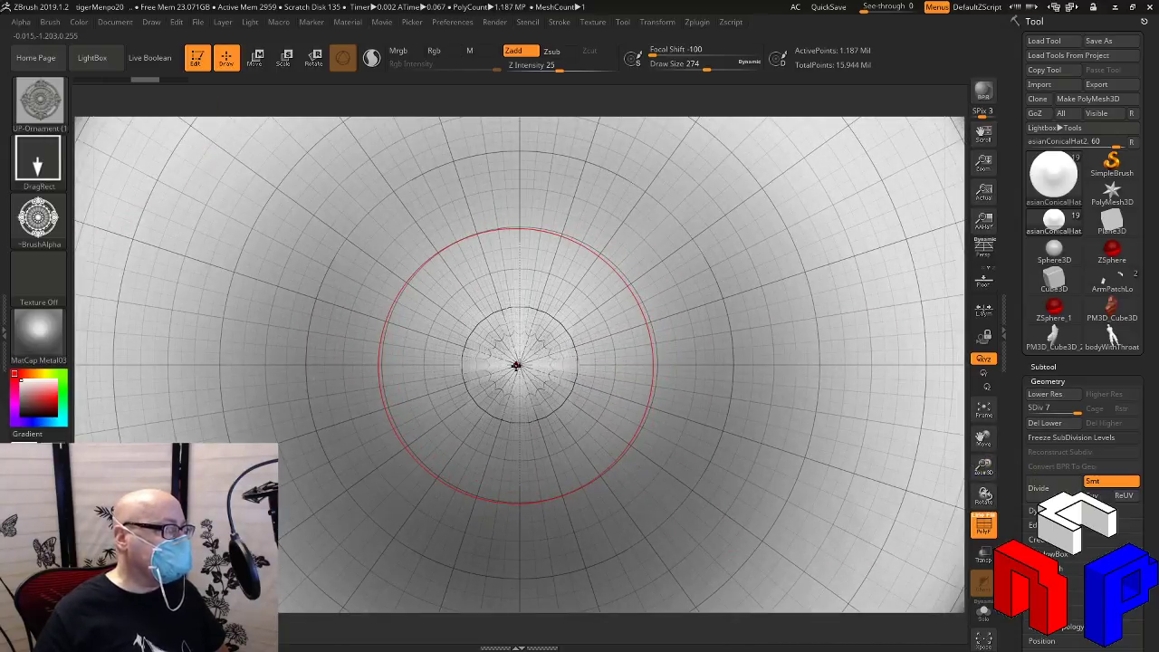
{"action": "mouse_move", "coordinate": [562, 376]}
{"action": "left_mouse_down"}
{"action": "mouse_move", "coordinate": [634, 393]}
{"action": "mouse_move", "coordinate": [667, 388]}
{"action": "mouse_move", "coordinate": [670, 376]}
{"action": "left_mouse_up"}
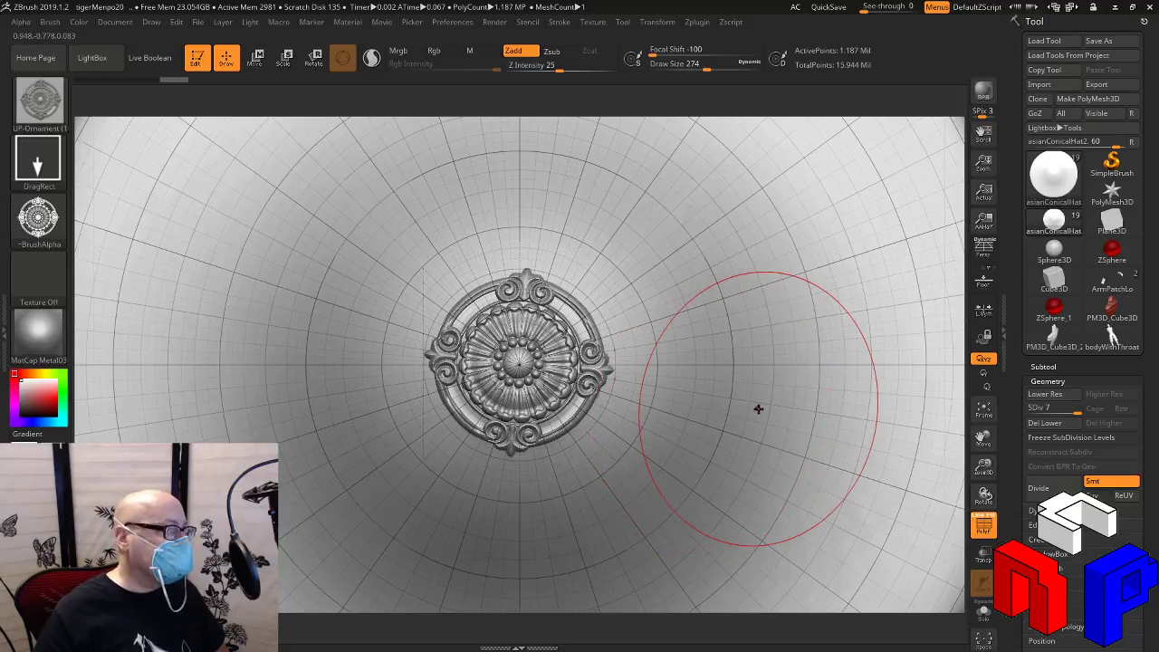
{"action": "key", "text": "ctrl+z"}
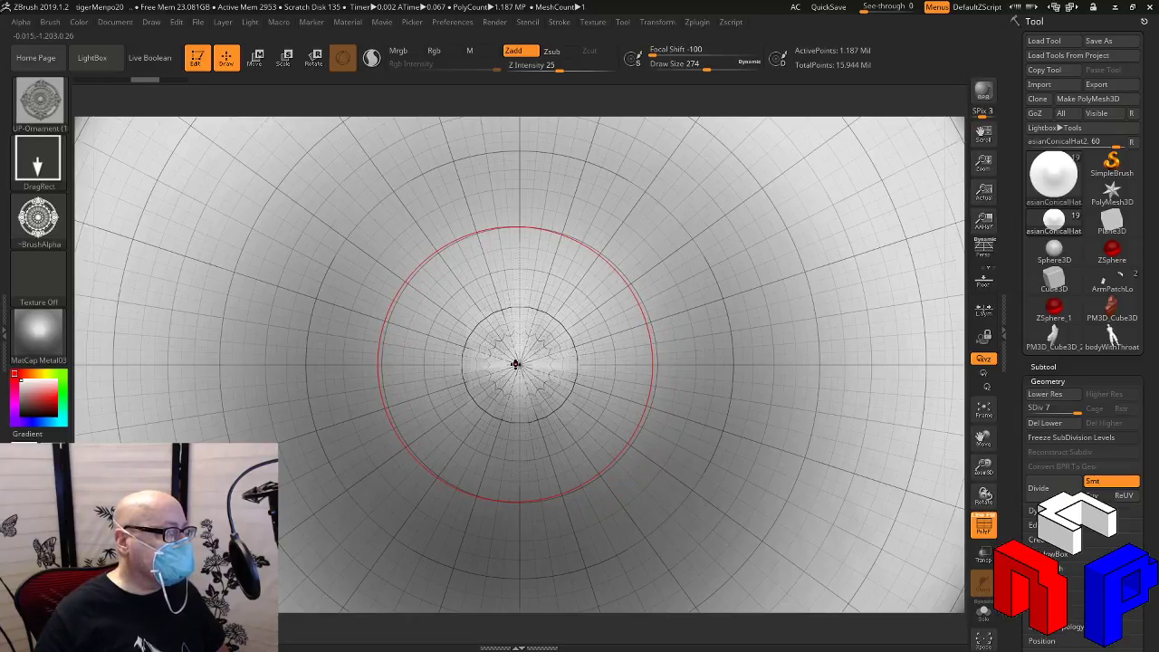
{"action": "mouse_move", "coordinate": [517, 365]}
{"action": "left_mouse_down"}
{"action": "mouse_move", "coordinate": [601, 390]}
{"action": "mouse_move", "coordinate": [694, 396]}
{"action": "mouse_move", "coordinate": [731, 422]}
{"action": "mouse_move", "coordinate": [735, 377]}
{"action": "mouse_move", "coordinate": [711, 339]}
{"action": "mouse_move", "coordinate": [738, 337]}
{"action": "mouse_move", "coordinate": [794, 370]}
{"action": "mouse_move", "coordinate": [781, 361]}
{"action": "left_mouse_up"}
{"action": "key", "text": "ctrl+z"}
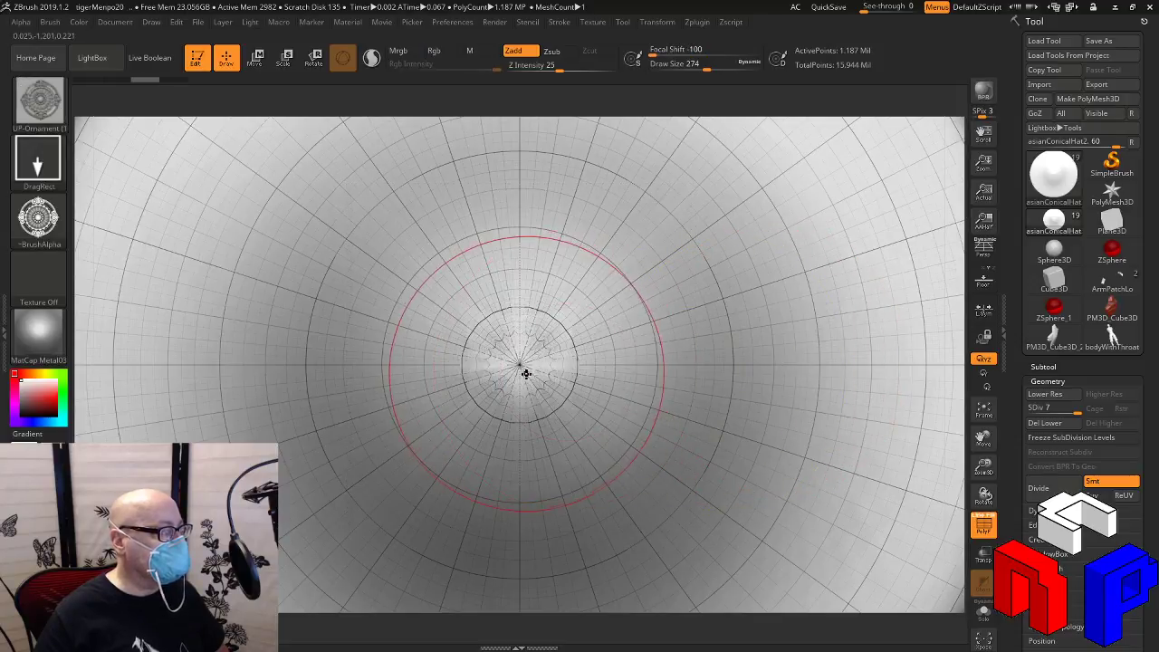
{"action": "left_click_drag", "start_coordinate": [521, 367], "coordinate": [727, 538]}
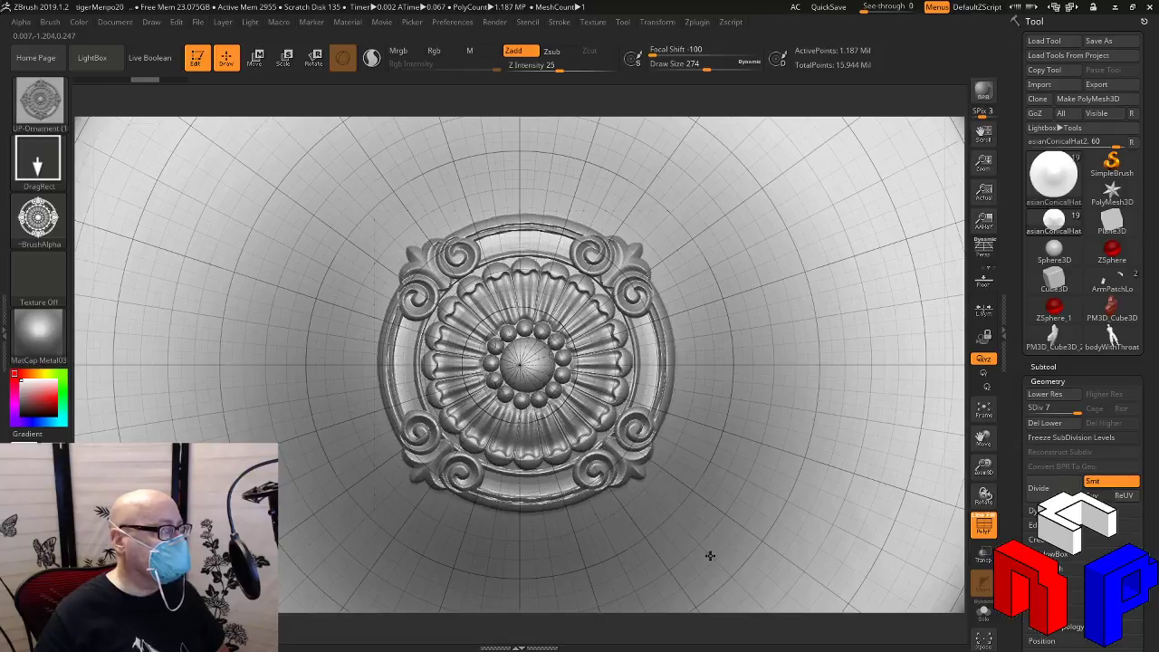
{"action": "key", "text": "ctrl+z"}
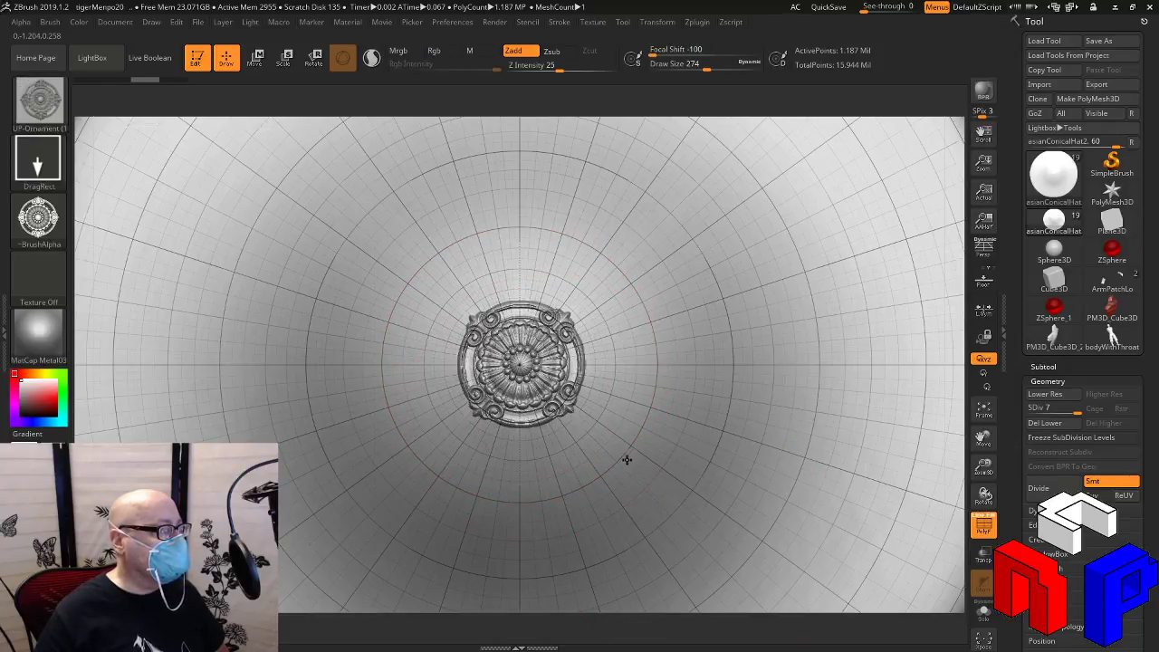
Try aligning the medallion's four scrolls with the radial wireframe lines while stamping from the hat's centre, and undo the attempts
{"action": "left_click_drag", "start_coordinate": [662, 490], "coordinate": [663, 508]}
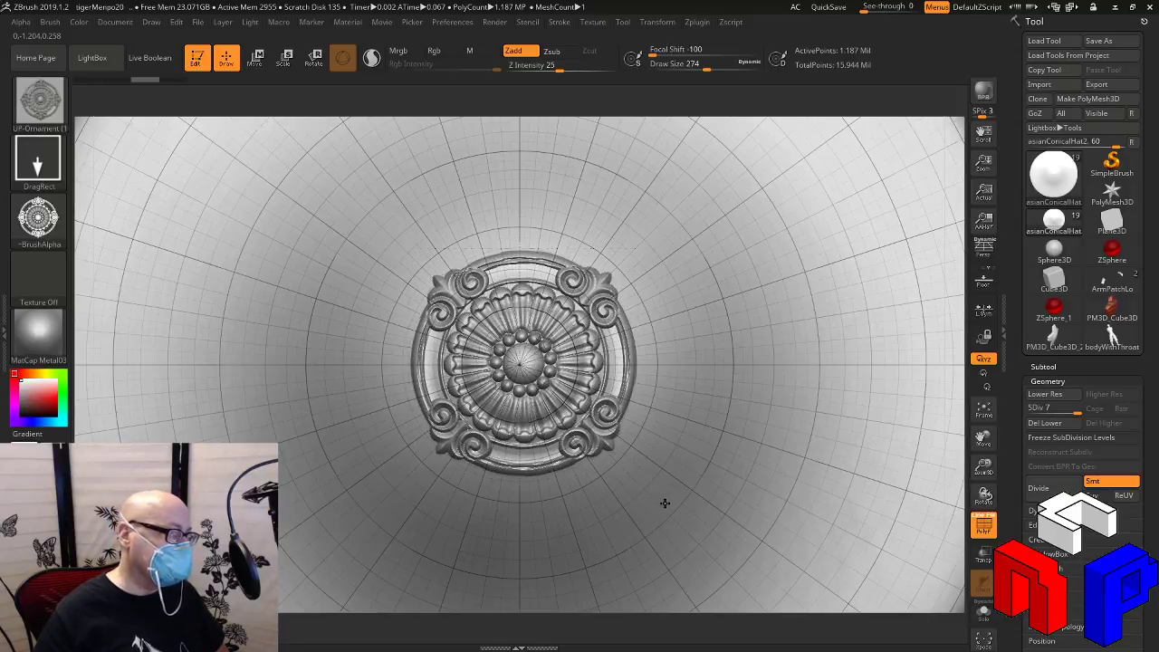
{"action": "key", "text": "ctrl+z"}
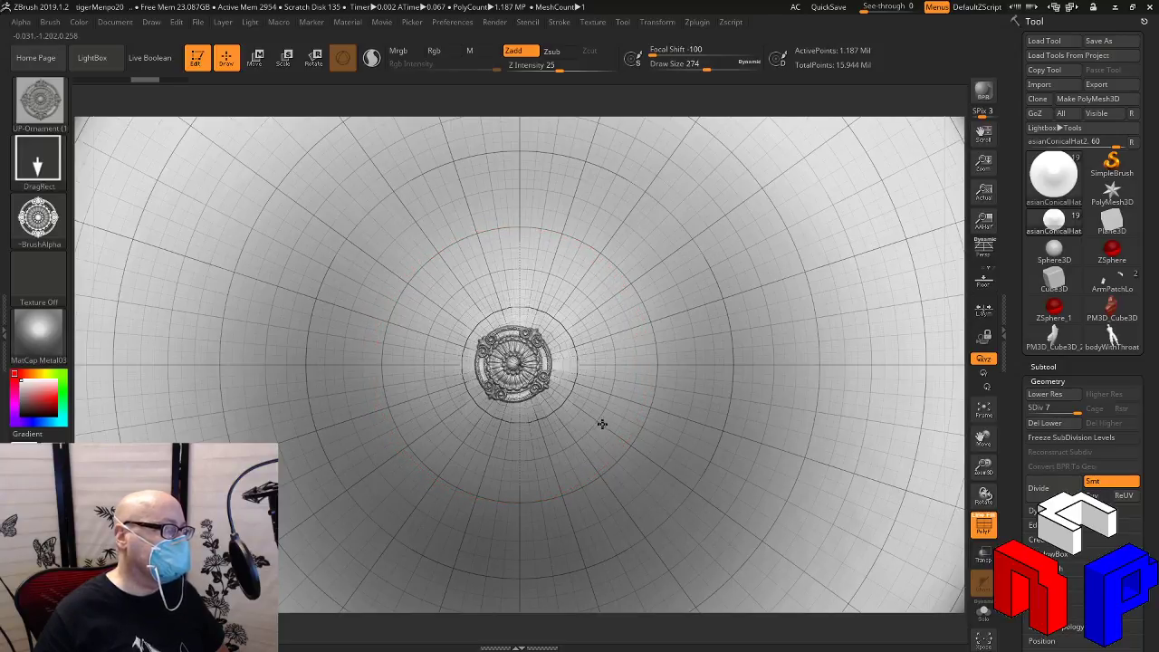
{"action": "mouse_move", "coordinate": [649, 473]}
{"action": "left_mouse_down"}
{"action": "mouse_move", "coordinate": [629, 510]}
{"action": "mouse_move", "coordinate": [672, 546]}
{"action": "left_mouse_up"}
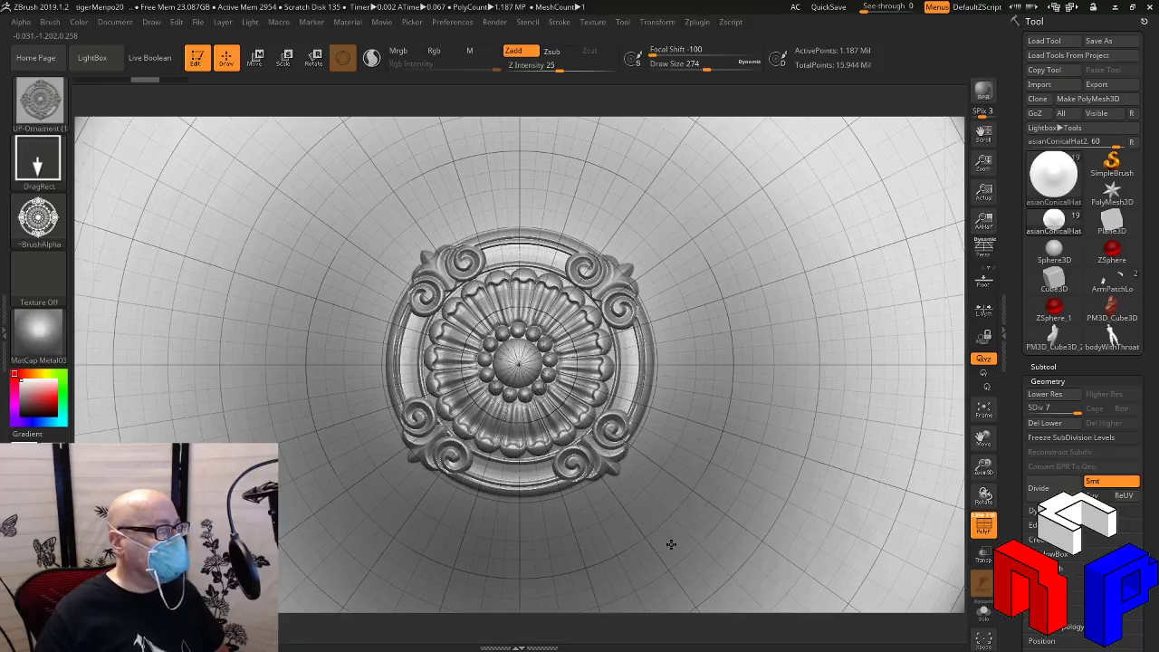
{"action": "left_click_drag", "start_coordinate": [675, 548], "coordinate": [678, 549]}
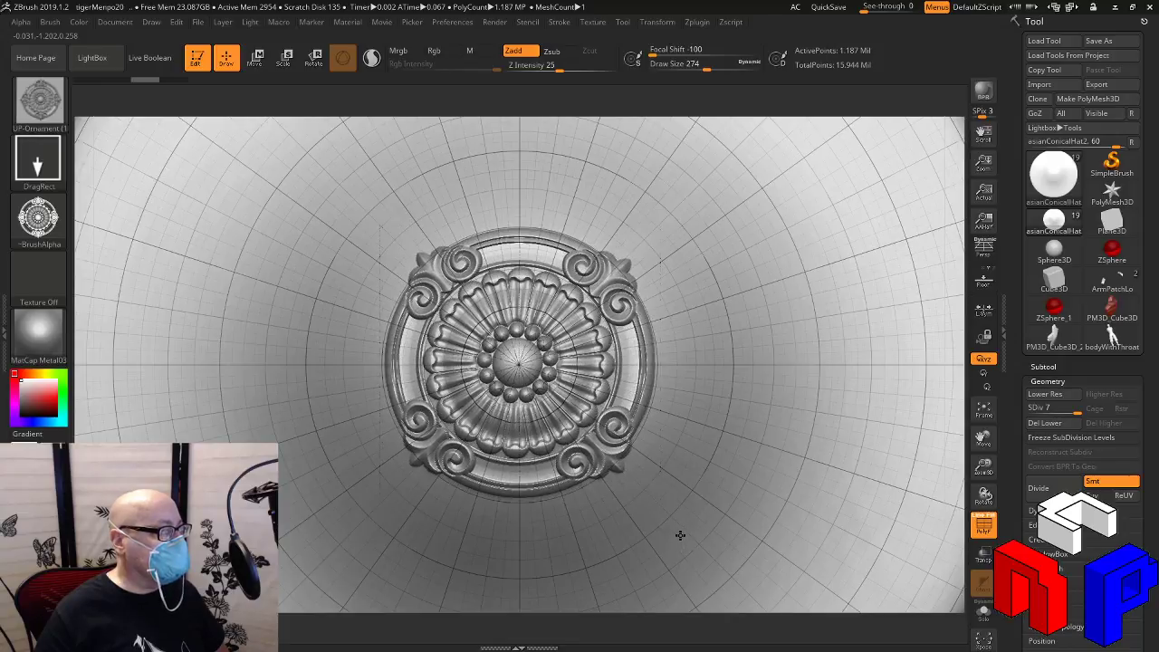
{"action": "mouse_move", "coordinate": [686, 530]}
{"action": "left_mouse_down"}
{"action": "mouse_move", "coordinate": [673, 533]}
{"action": "mouse_move", "coordinate": [686, 537]}
{"action": "left_mouse_up"}
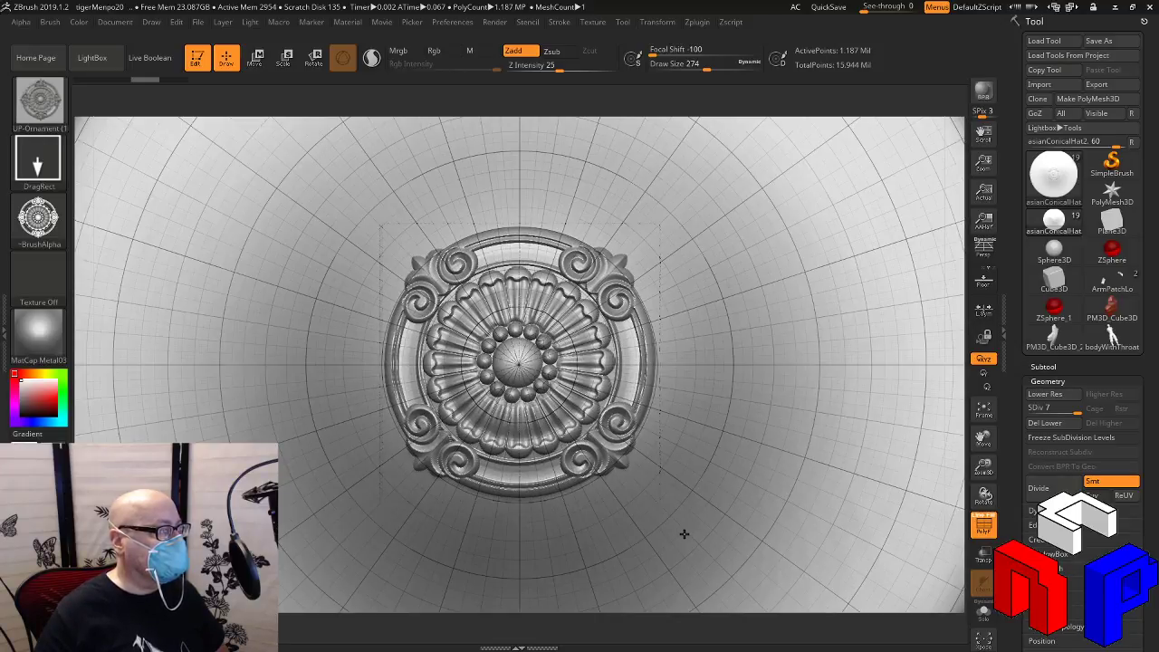
{"action": "mouse_move", "coordinate": [670, 526]}
{"action": "left_mouse_down"}
{"action": "mouse_move", "coordinate": [686, 547]}
{"action": "mouse_move", "coordinate": [681, 539]}
{"action": "left_mouse_up"}
{"action": "key", "text": "ctrl+z"}
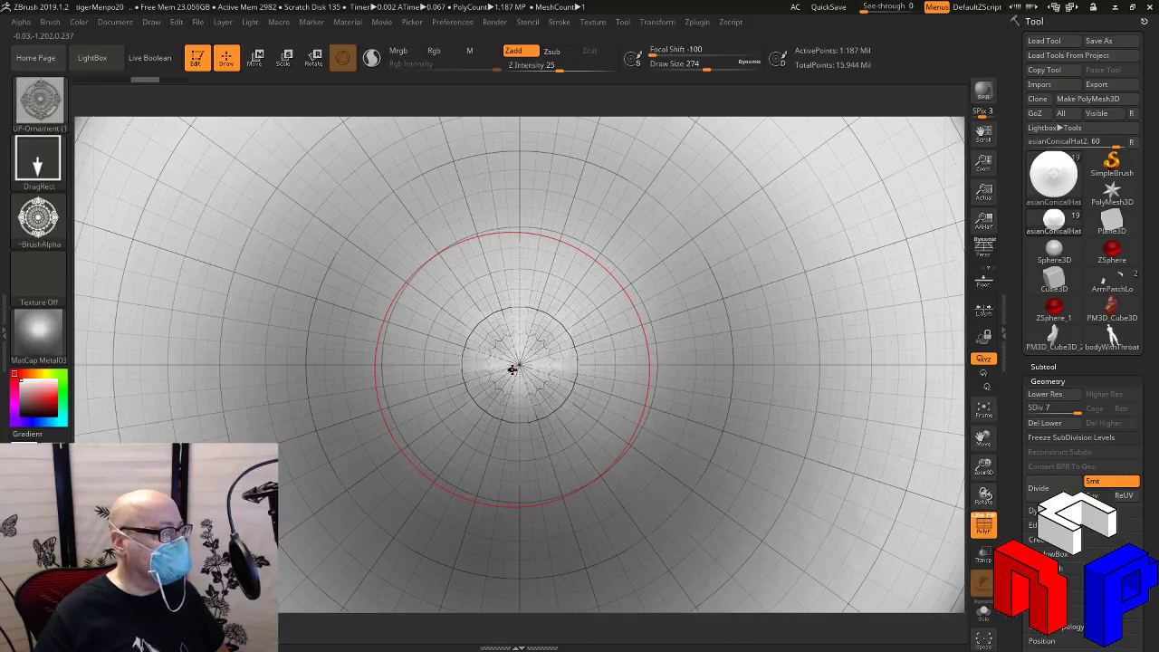
Stamp the medallion on the centre of the hat's peak and inspect the relief from the side and above without the wireframe
{"action": "mouse_move", "coordinate": [514, 369]}
{"action": "left_mouse_down"}
{"action": "mouse_move", "coordinate": [549, 411]}
{"action": "mouse_move", "coordinate": [647, 473]}
{"action": "mouse_move", "coordinate": [687, 549]}
{"action": "left_mouse_up"}
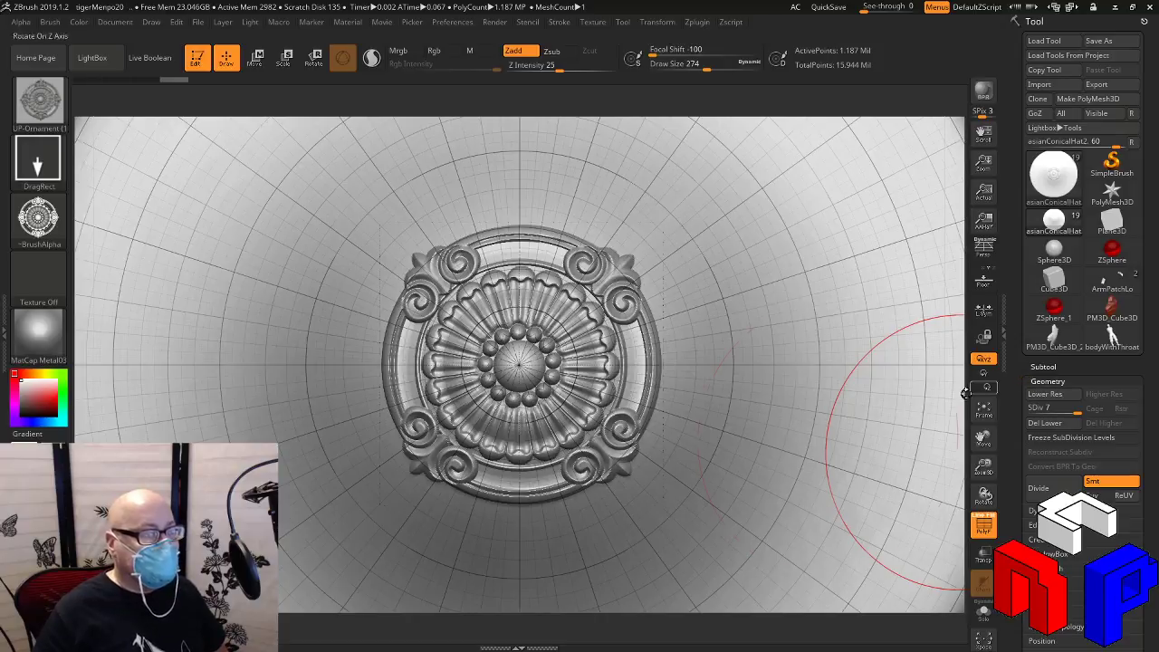
{"action": "mouse_move", "coordinate": [984, 467]}
{"action": "left_mouse_down"}
{"action": "mouse_move", "coordinate": [746, 414]}
{"action": "mouse_move", "coordinate": [730, 330]}
{"action": "mouse_move", "coordinate": [740, 290]}
{"action": "left_mouse_up"}
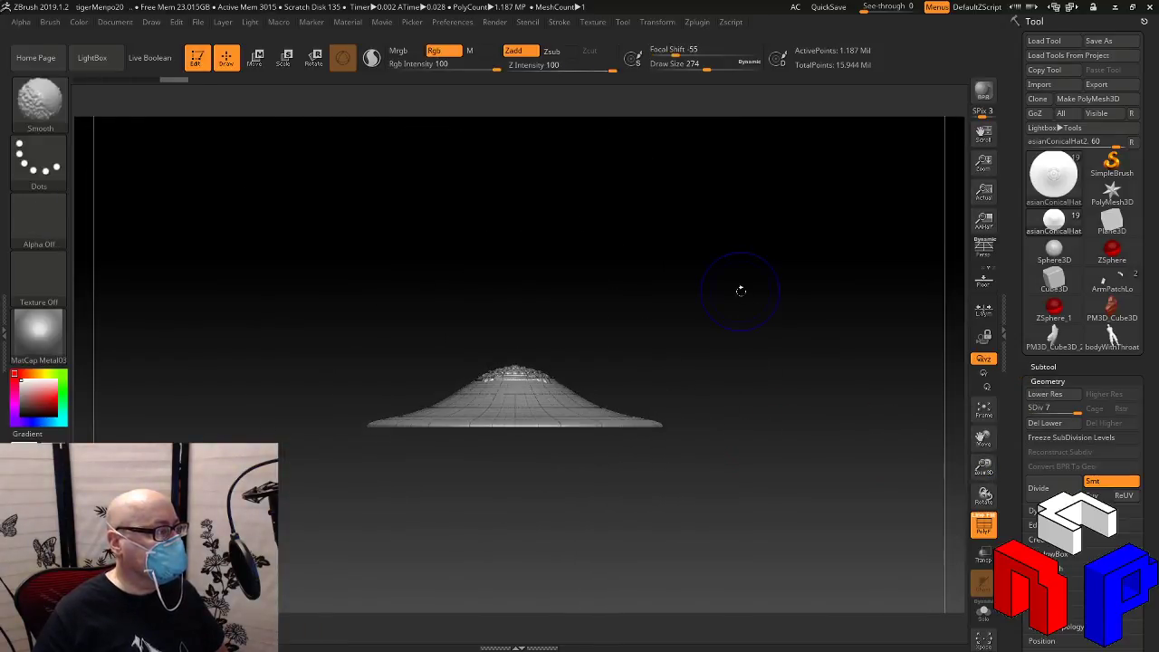
{"action": "left_click", "coordinate": [983, 526]}
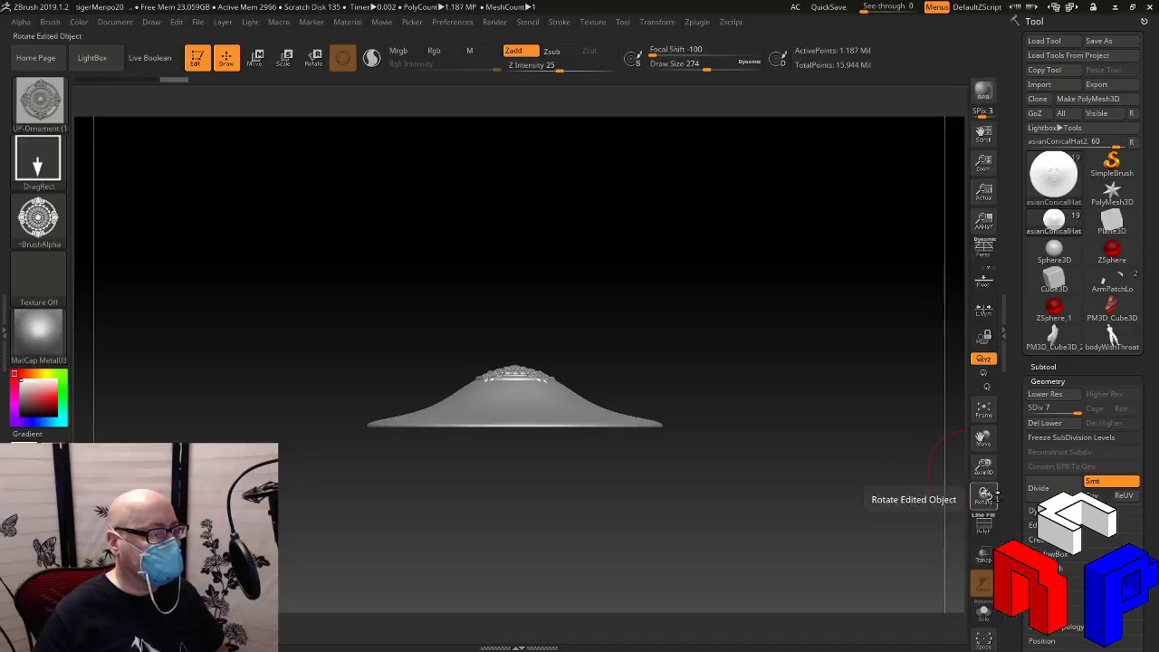
{"action": "left_click_drag", "start_coordinate": [983, 467], "coordinate": [984, 534]}
{"action": "left_click_drag", "start_coordinate": [797, 316], "coordinate": [802, 407]}
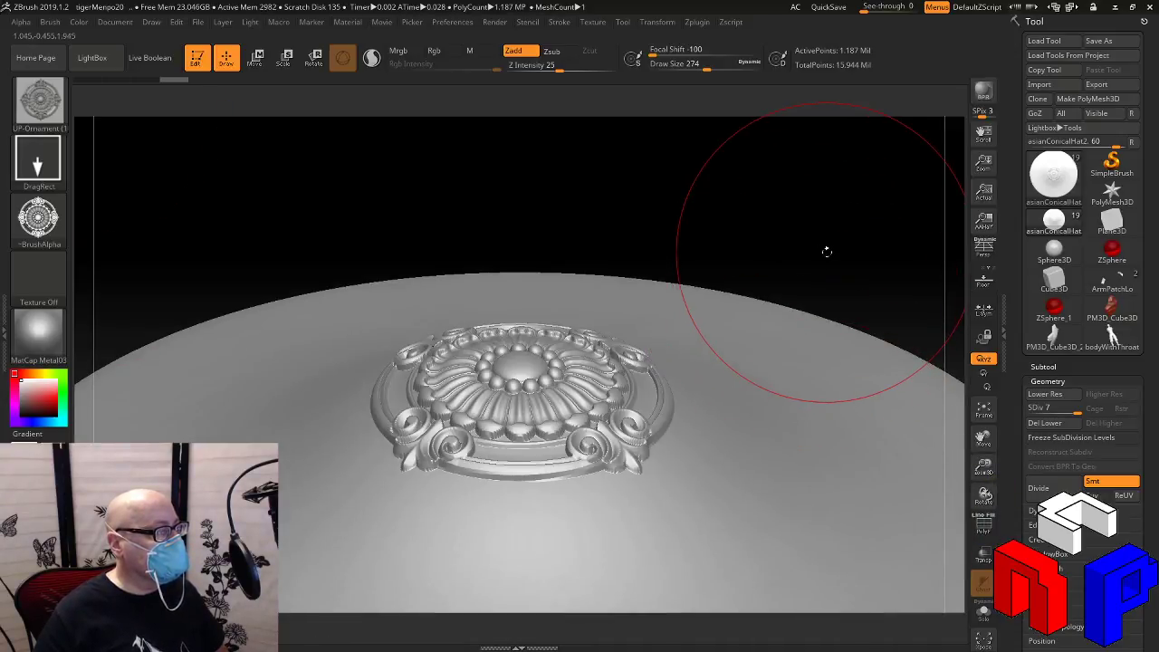
{"action": "left_click_drag", "start_coordinate": [827, 251], "coordinate": [828, 313]}
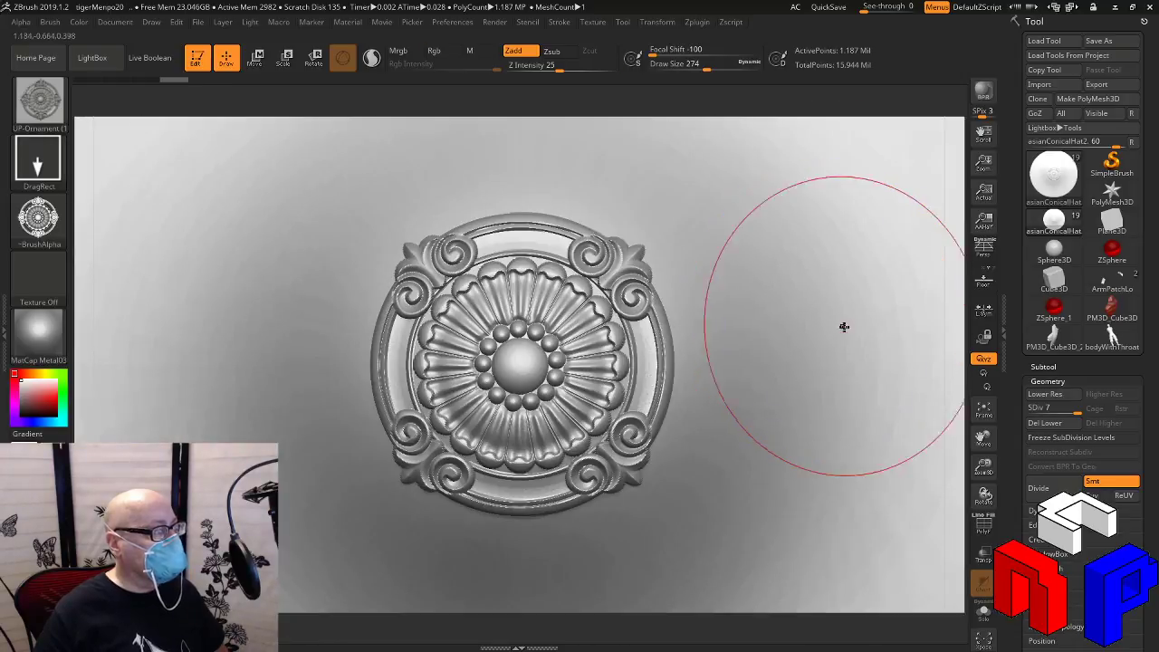
Show the whole hat with its polygon wireframe on again, and undo the medallion stamp
{"action": "mouse_move", "coordinate": [985, 465]}
{"action": "left_mouse_down"}
{"action": "mouse_move", "coordinate": [955, 458]}
{"action": "mouse_move", "coordinate": [951, 440]}
{"action": "left_mouse_up"}
{"action": "left_click", "coordinate": [984, 524]}
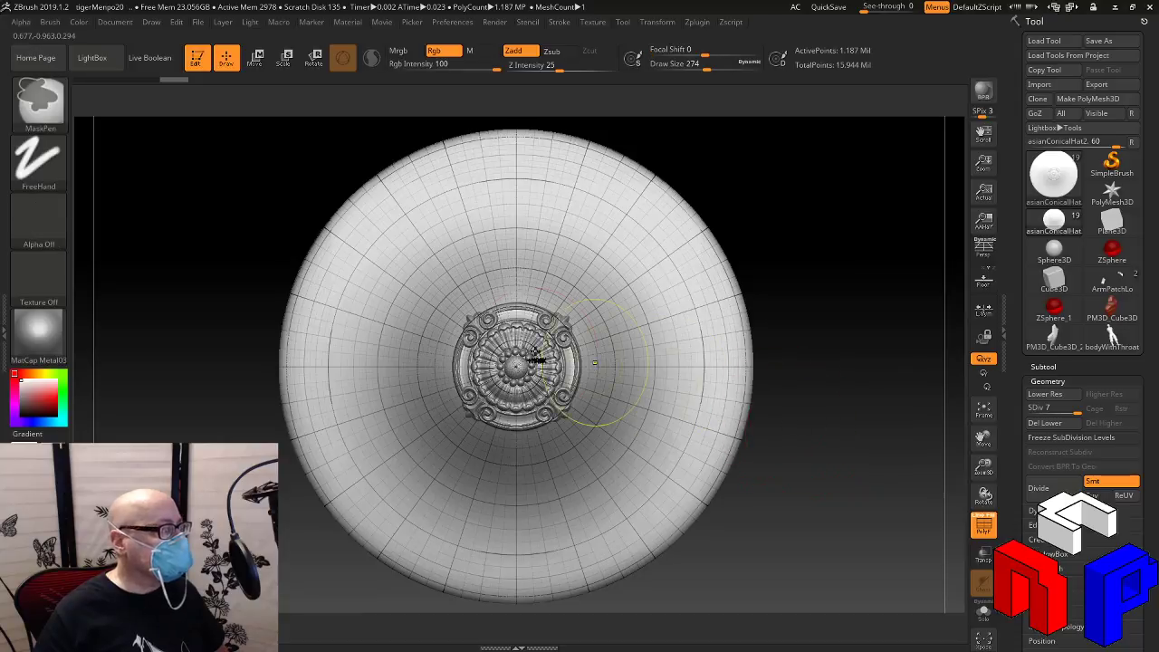
{"action": "key", "text": "ctrl+z"}
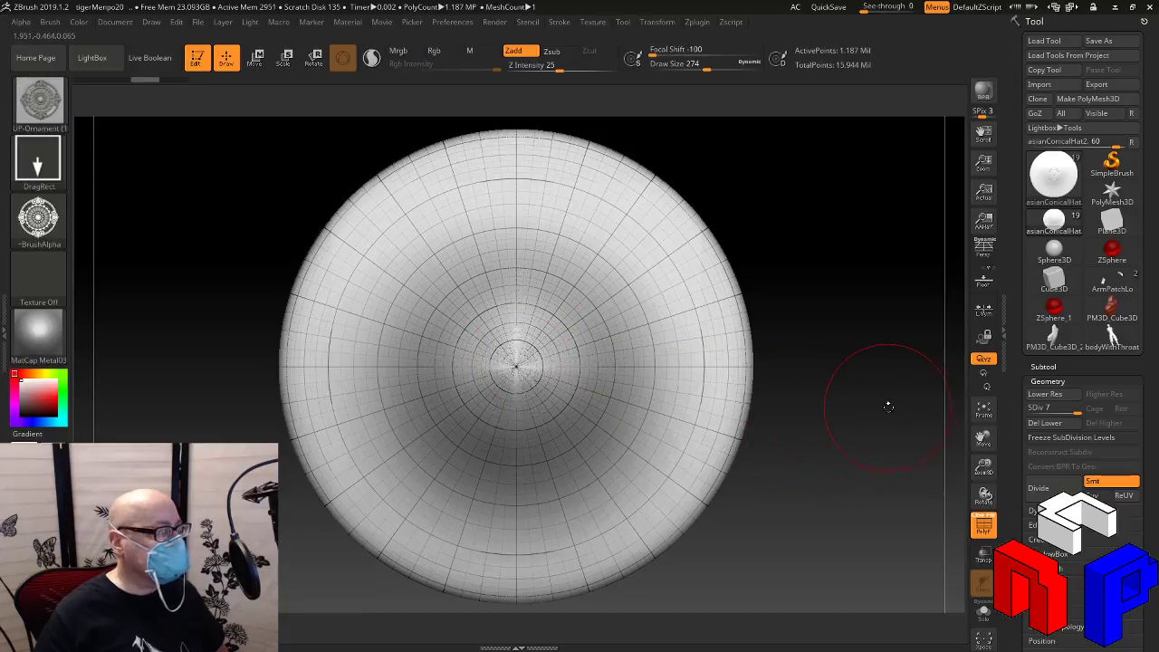
Toggle the visibility of the HatRef subtool on and off to compare it with asianConicalHat2 from above
{"action": "left_click", "coordinate": [1044, 366]}
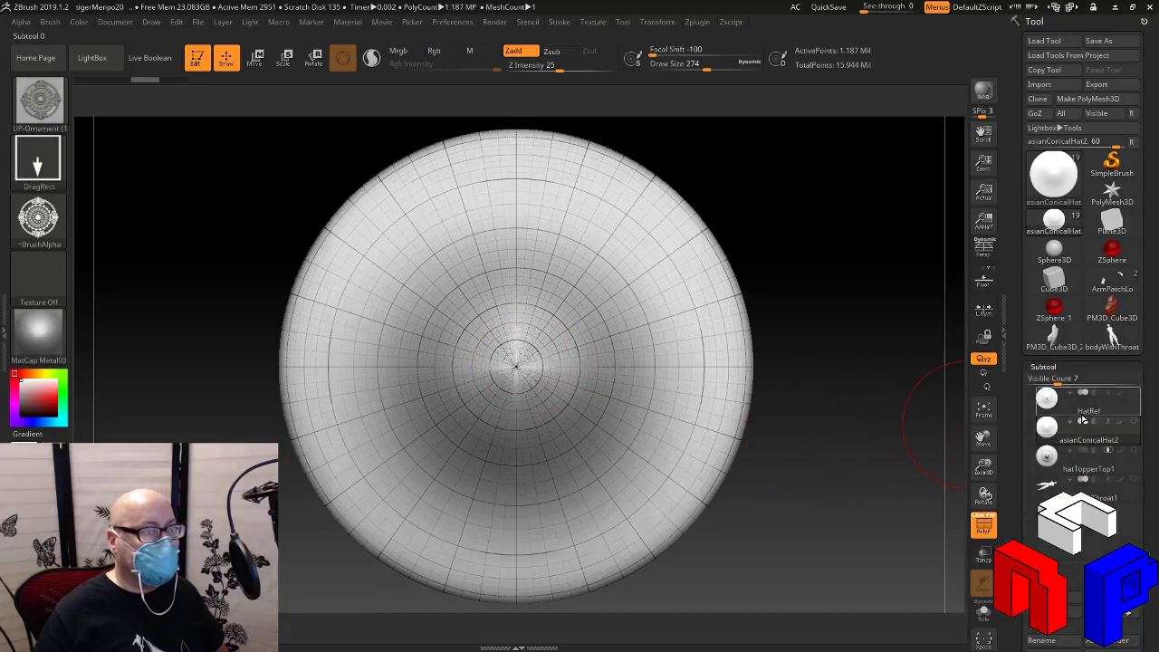
{"action": "left_click", "coordinate": [1134, 395]}
{"action": "left_click", "coordinate": [1134, 395]}
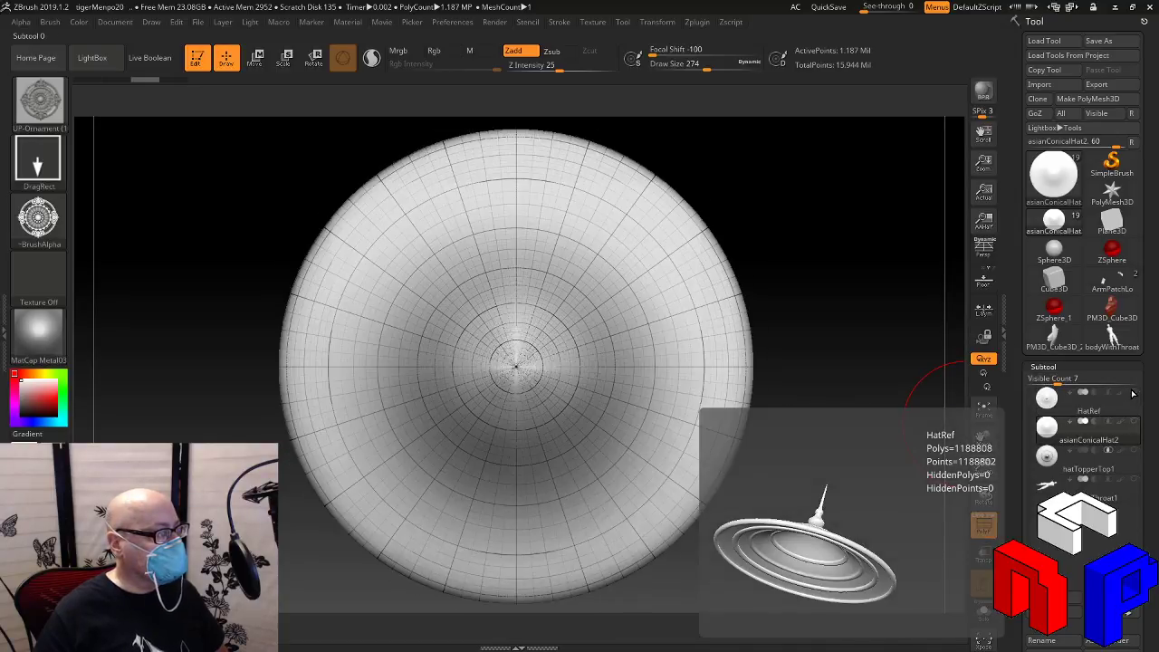
{"action": "left_click", "coordinate": [1134, 395]}
{"action": "left_click", "coordinate": [1134, 395]}
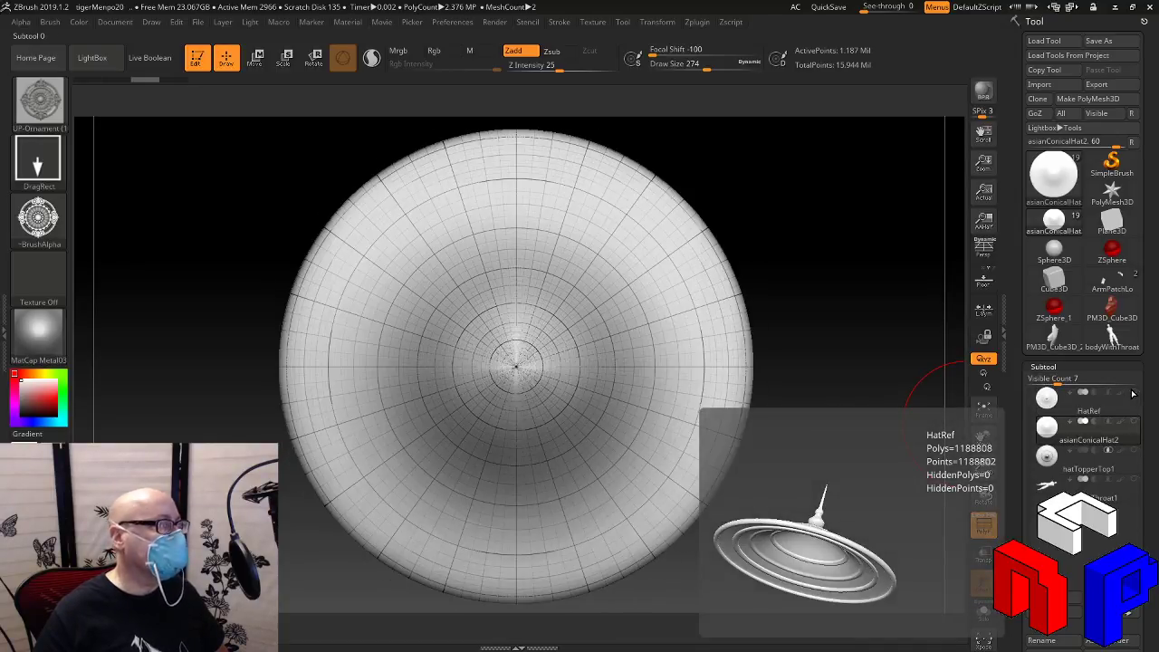
Compare asianConicalHat2 with the HatRef subtool from above and the side, set Z Intensity to 20, and hide HatRef
{"action": "left_click", "coordinate": [1134, 394]}
{"action": "left_click", "coordinate": [1133, 394]}
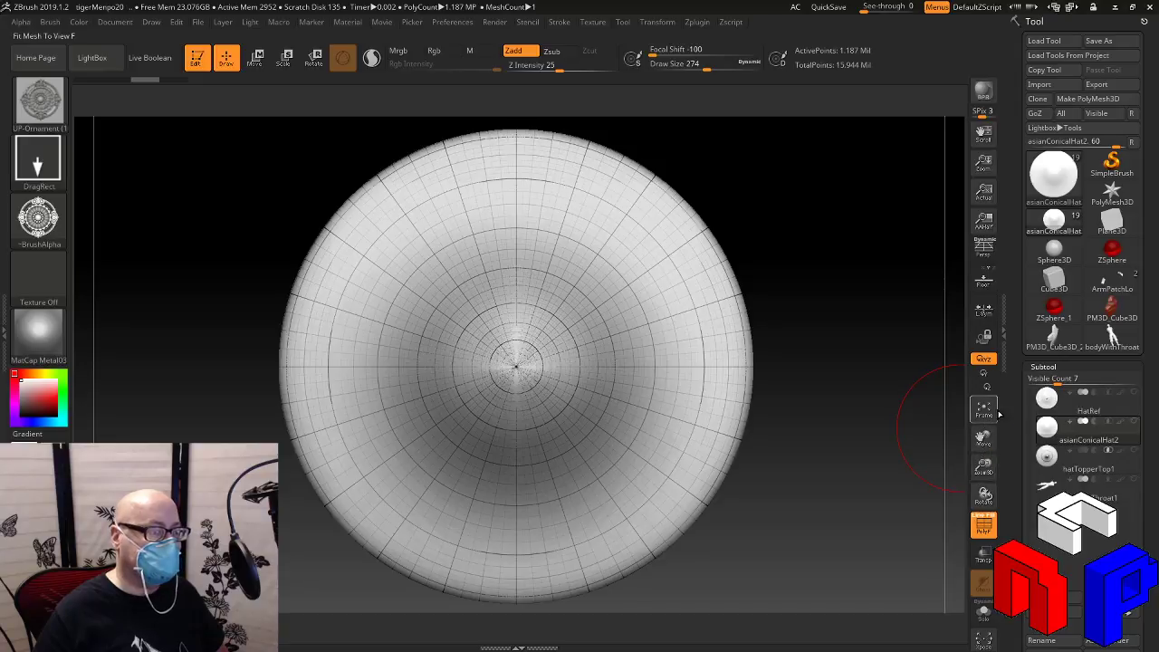
{"action": "left_click", "coordinate": [1136, 398]}
{"action": "mouse_move", "coordinate": [822, 492]}
{"action": "left_mouse_down"}
{"action": "mouse_move", "coordinate": [810, 453]}
{"action": "mouse_move", "coordinate": [813, 344]}
{"action": "left_mouse_up"}
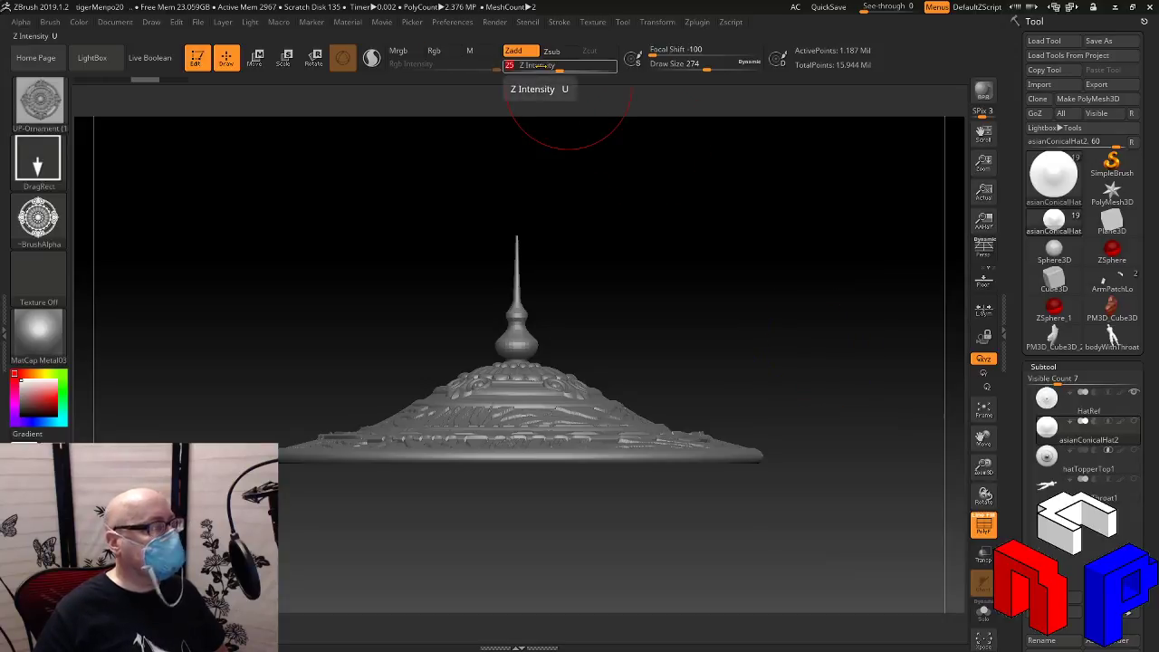
{"action": "left_click_drag", "start_coordinate": [543, 66], "coordinate": [541, 66]}
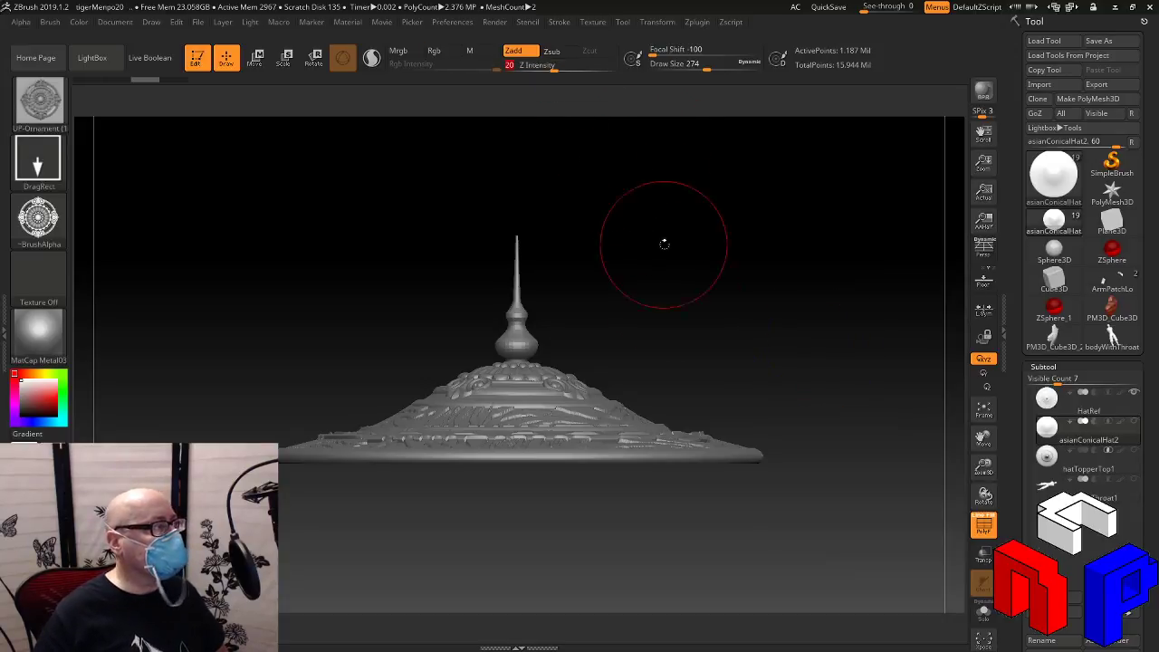
{"action": "left_click", "coordinate": [1138, 392]}
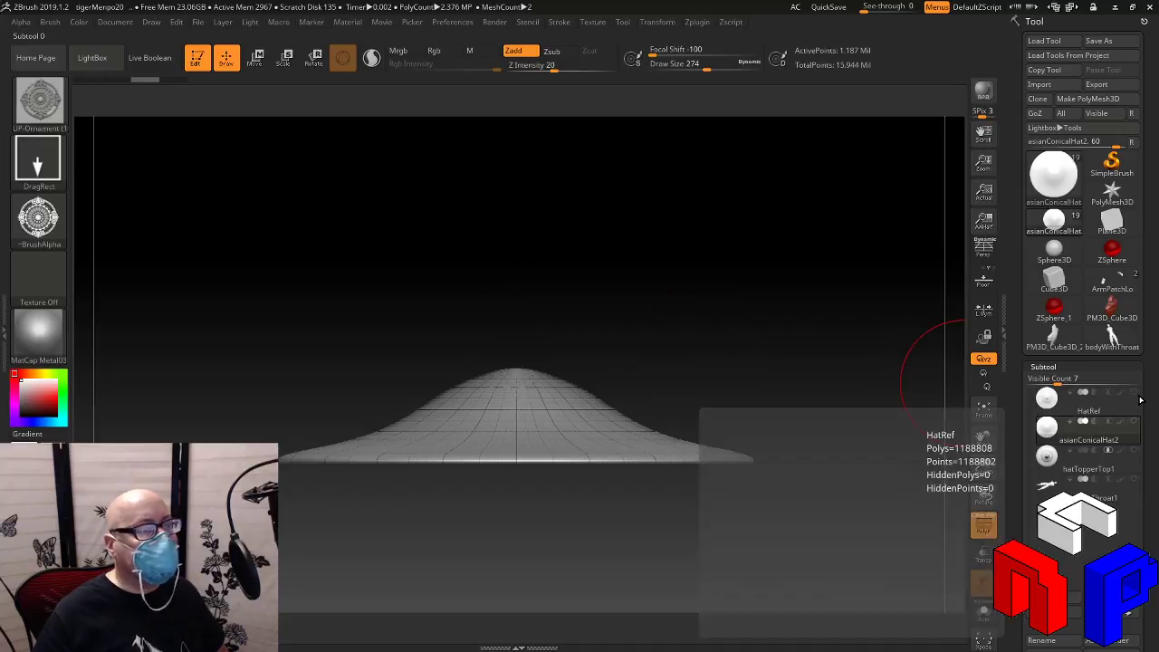
Try stamping a medium and a much larger tilted medallion on the hat's centre from above, and undo both stamps
{"action": "left_click_drag", "start_coordinate": [789, 314], "coordinate": [777, 443]}
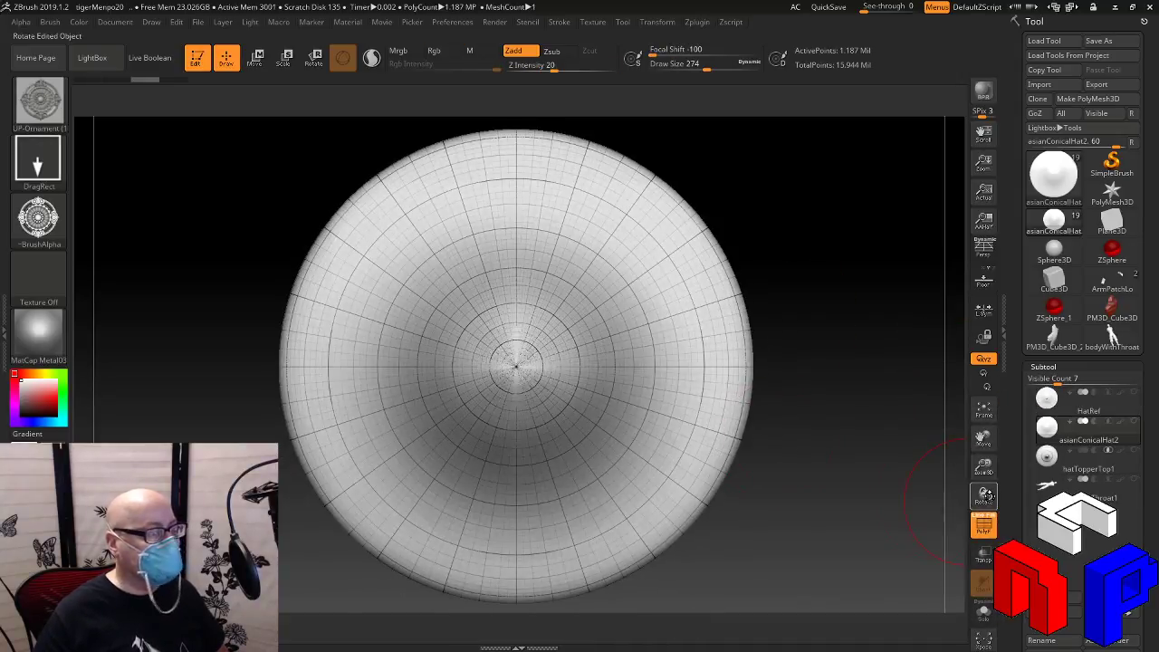
{"action": "left_click_drag", "start_coordinate": [981, 467], "coordinate": [974, 534]}
{"action": "mouse_move", "coordinate": [718, 428]}
{"action": "left_mouse_down"}
{"action": "mouse_move", "coordinate": [510, 378]}
{"action": "mouse_move", "coordinate": [520, 364]}
{"action": "mouse_move", "coordinate": [512, 372]}
{"action": "mouse_move", "coordinate": [686, 442]}
{"action": "mouse_move", "coordinate": [784, 596]}
{"action": "mouse_move", "coordinate": [840, 650]}
{"action": "mouse_move", "coordinate": [836, 543]}
{"action": "mouse_move", "coordinate": [870, 531]}
{"action": "mouse_move", "coordinate": [962, 370]}
{"action": "mouse_move", "coordinate": [965, 380]}
{"action": "left_mouse_up"}
{"action": "left_click_drag", "start_coordinate": [972, 464], "coordinate": [943, 460]}
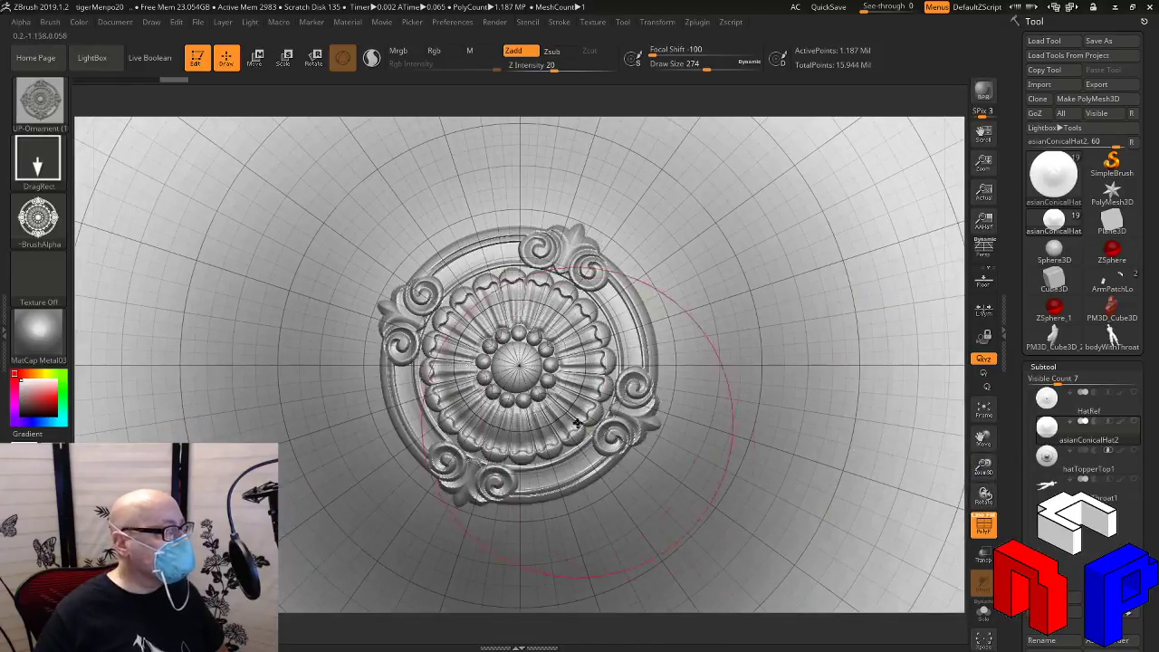
{"action": "key", "text": "ctrl+z"}
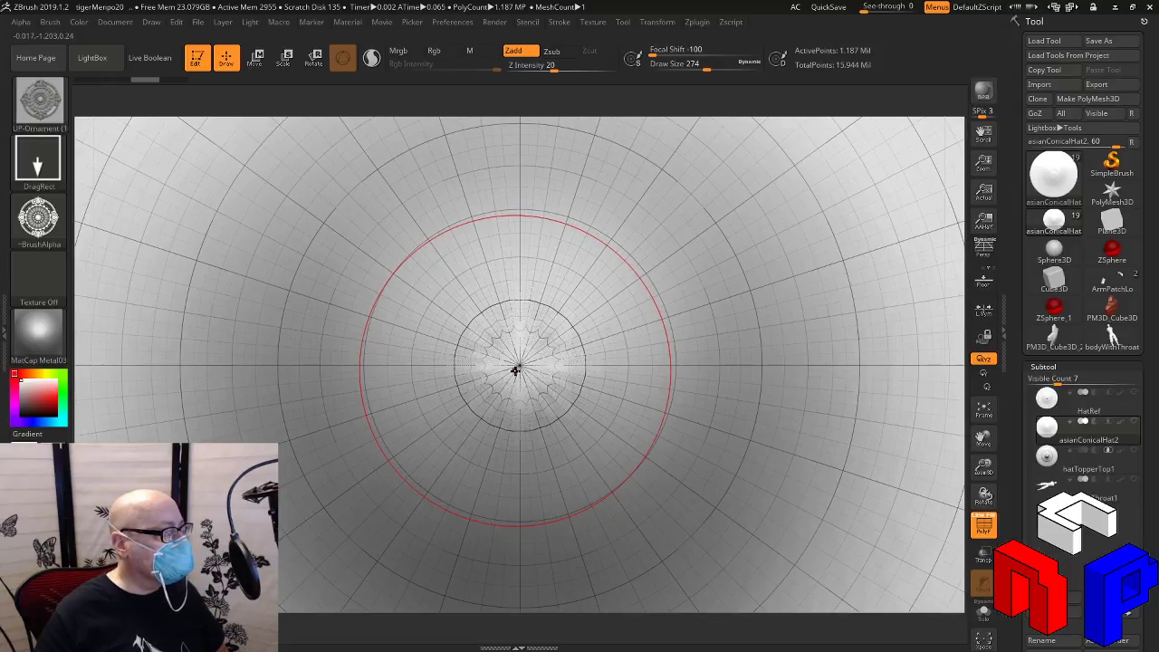
{"action": "left_click_drag", "start_coordinate": [670, 457], "coordinate": [801, 514]}
{"action": "left_click_drag", "start_coordinate": [983, 648], "coordinate": [973, 633]}
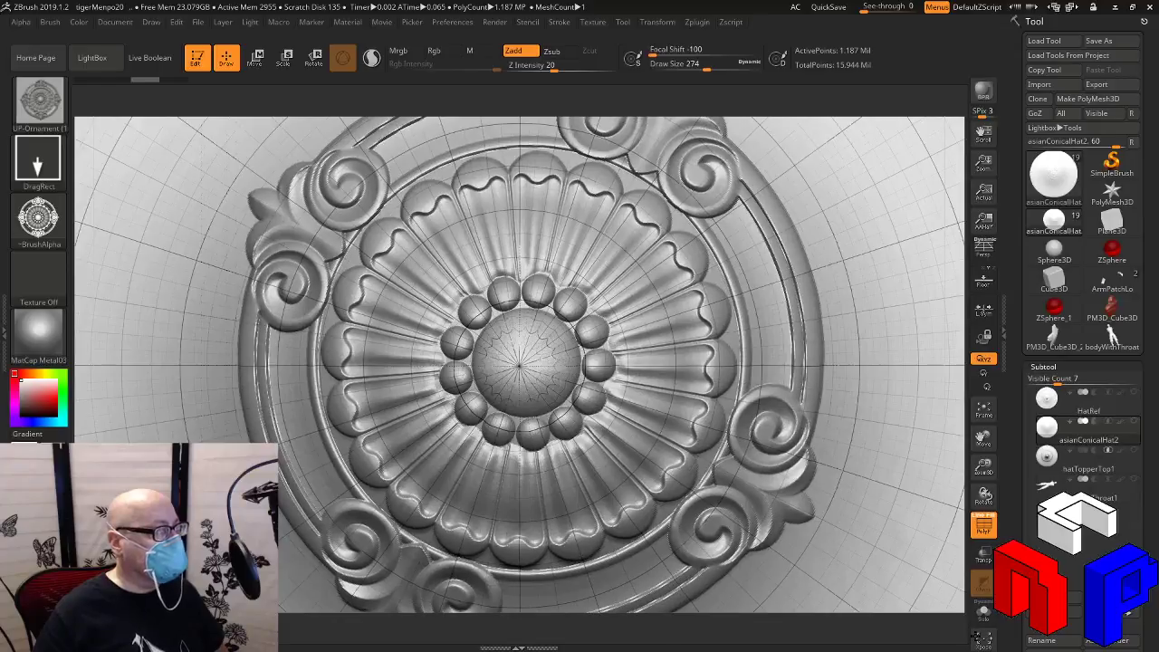
{"action": "left_click_drag", "start_coordinate": [984, 468], "coordinate": [983, 464]}
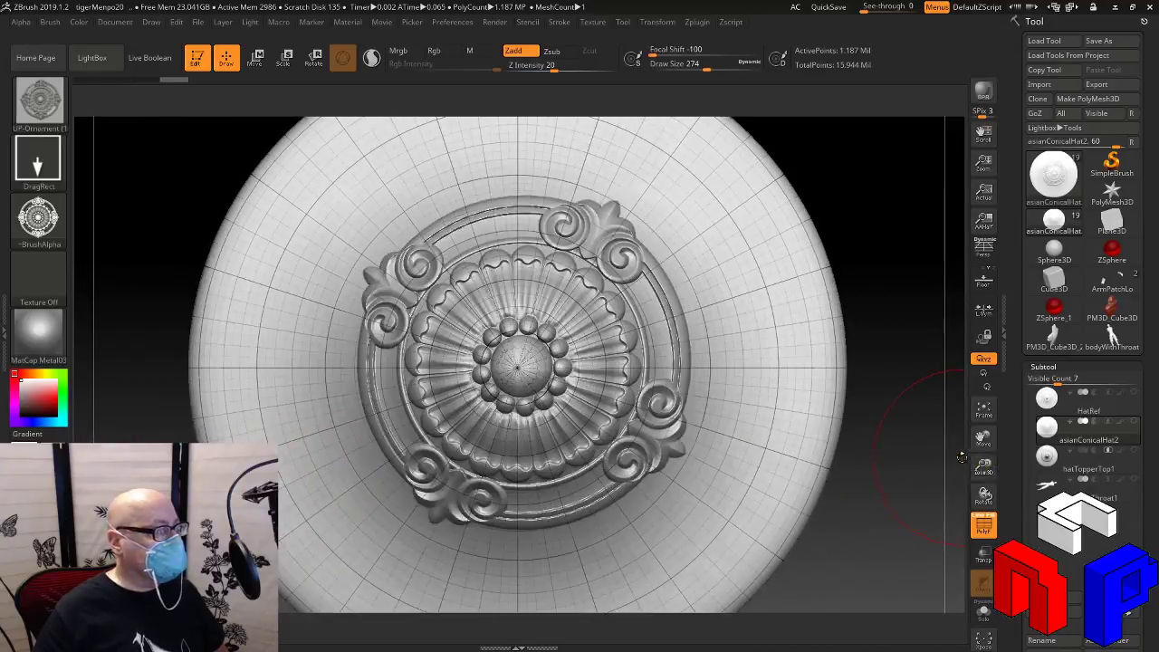
{"action": "key", "text": "ctrl+z"}
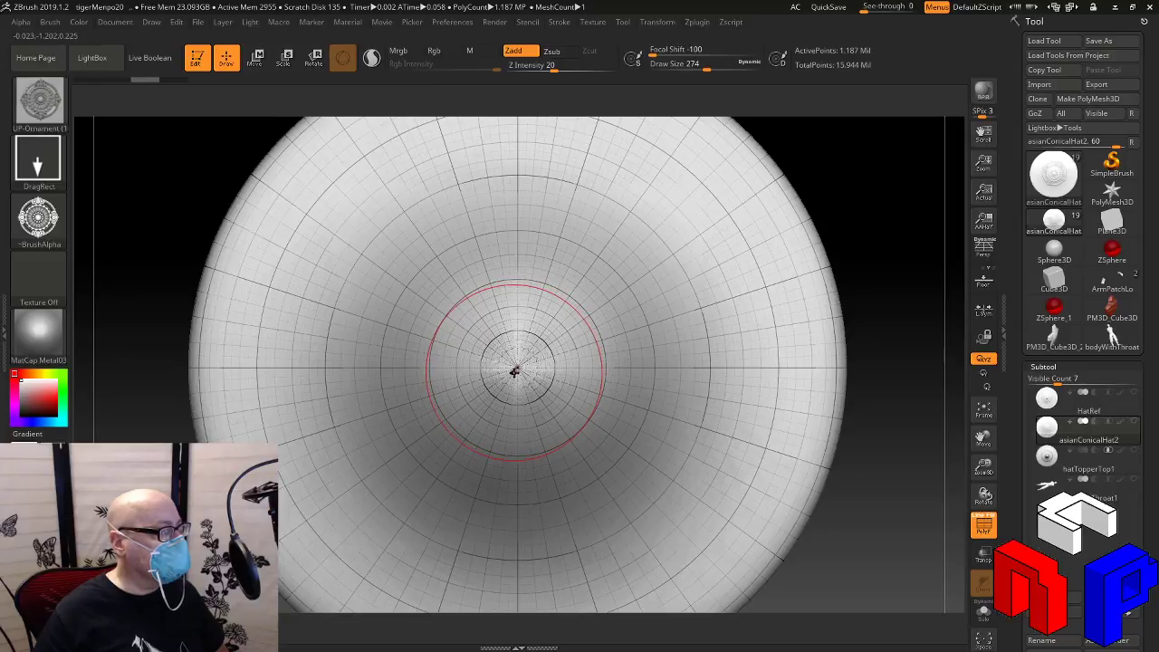
Try smaller medallion stamps on the hat's centre with the four scrolls set diagonally, and undo them
{"action": "mouse_move", "coordinate": [645, 483]}
{"action": "left_mouse_down"}
{"action": "mouse_move", "coordinate": [685, 534]}
{"action": "mouse_move", "coordinate": [655, 530]}
{"action": "mouse_move", "coordinate": [659, 515]}
{"action": "left_mouse_up"}
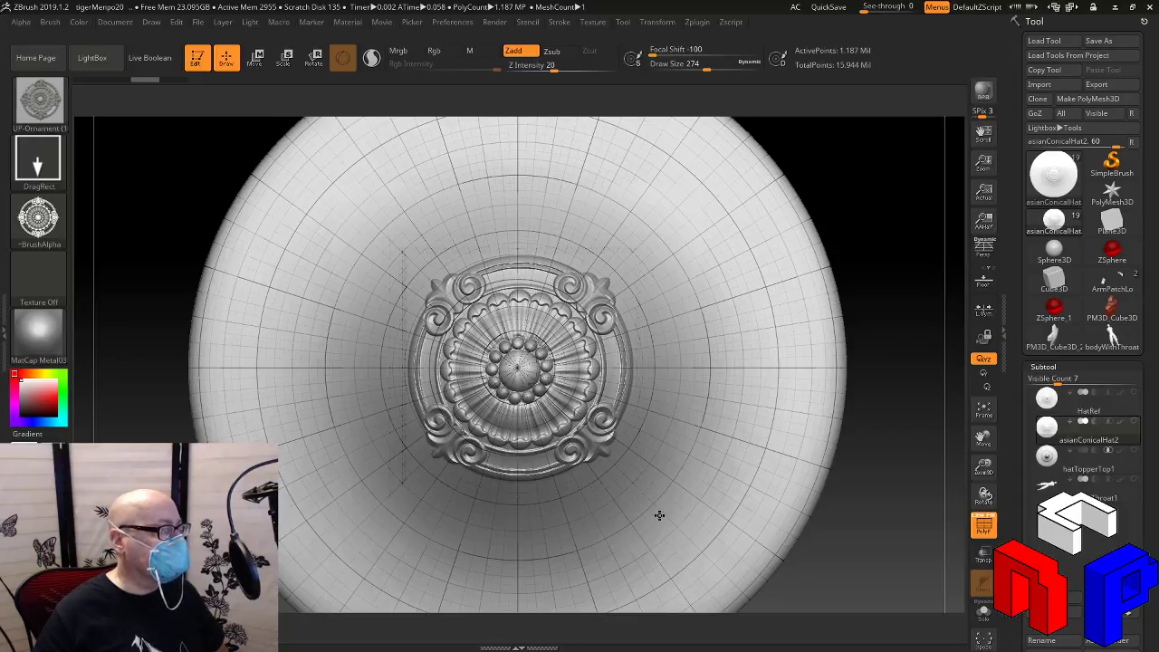
{"action": "key", "text": "ctrl+z"}
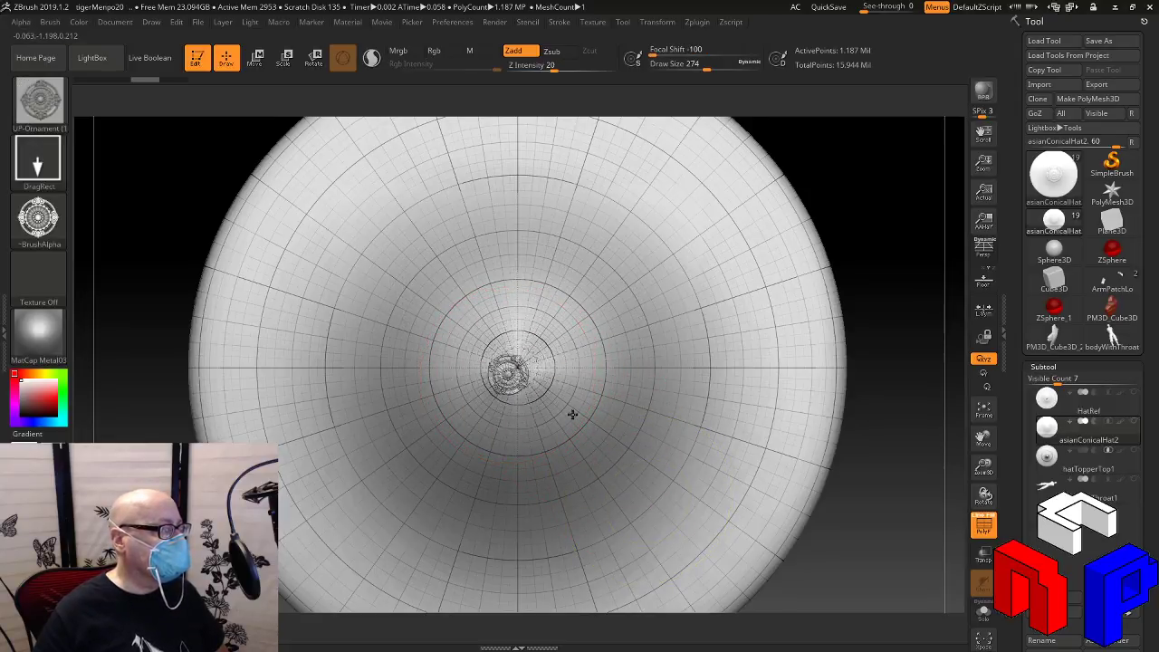
{"action": "left_click_drag", "start_coordinate": [634, 519], "coordinate": [679, 555]}
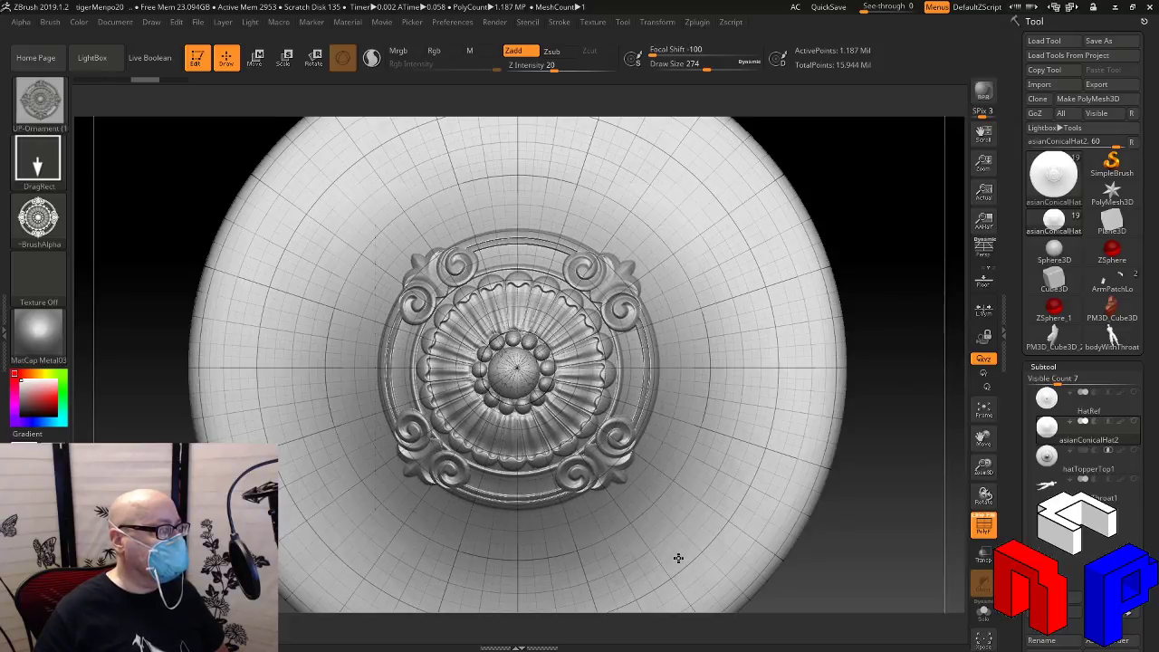
{"action": "left_click_drag", "start_coordinate": [679, 558], "coordinate": [653, 527]}
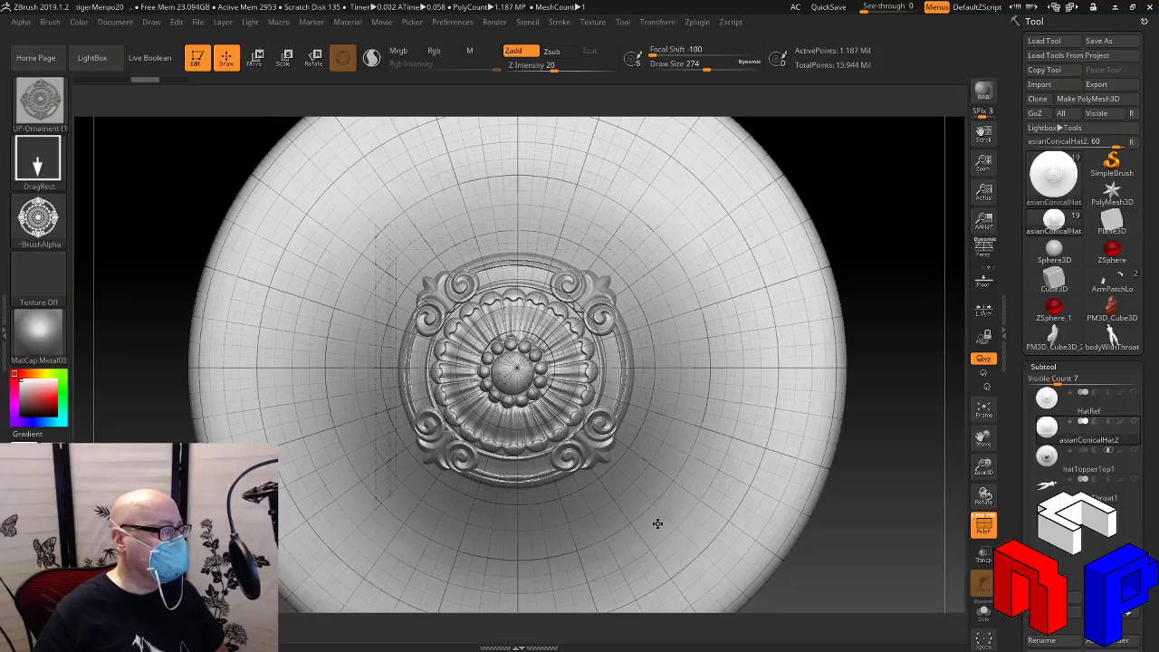
{"action": "mouse_move", "coordinate": [658, 523]}
{"action": "left_mouse_down"}
{"action": "mouse_move", "coordinate": [655, 551]}
{"action": "mouse_move", "coordinate": [680, 552]}
{"action": "mouse_move", "coordinate": [674, 542]}
{"action": "left_mouse_up"}
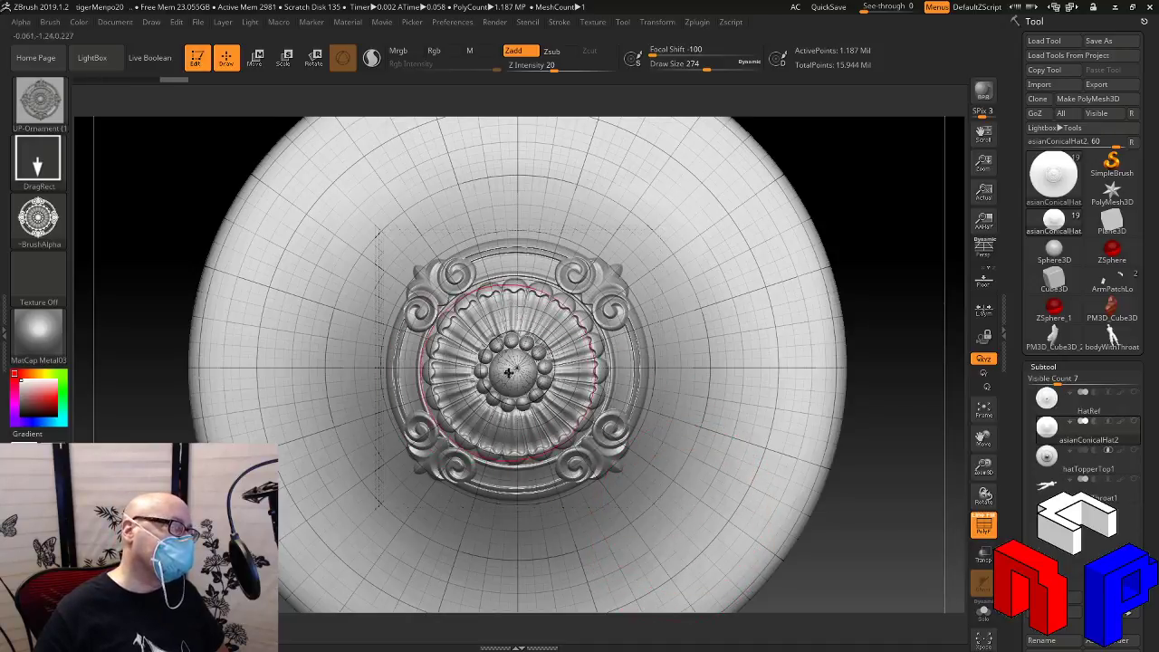
{"action": "key", "text": "ctrl+z"}
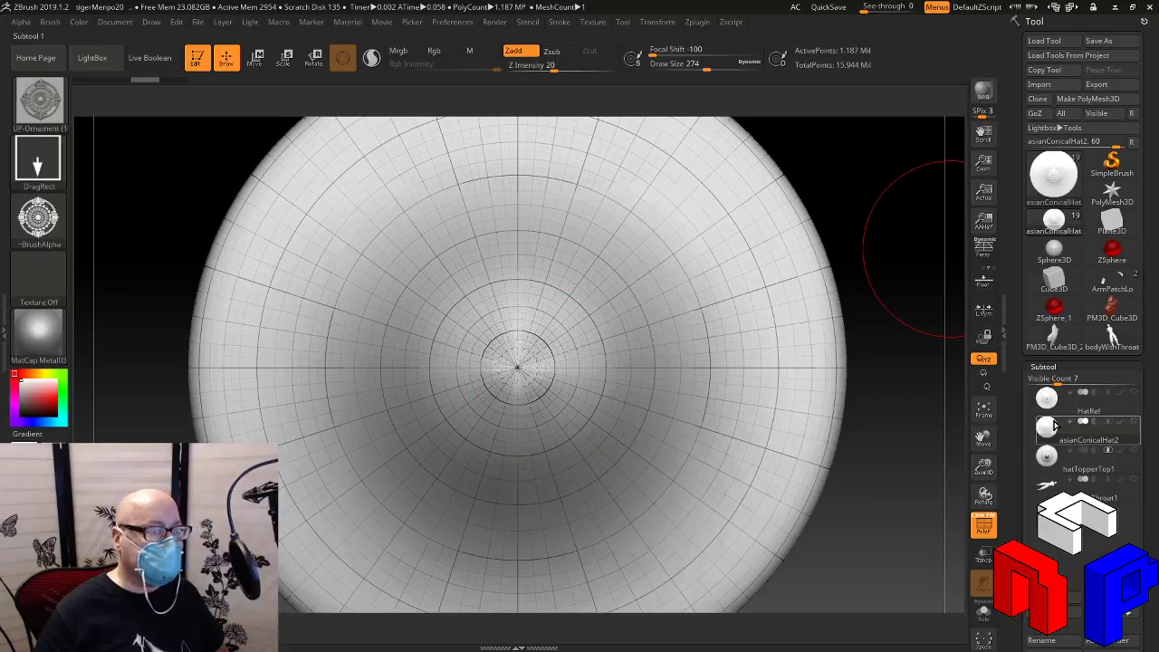
Check the ornament's size against the HatRef subtool and stamp the medallion on the hat's centre with its four scrolls set diagonally
{"action": "left_click", "coordinate": [1136, 395]}
{"action": "left_click", "coordinate": [1135, 395]}
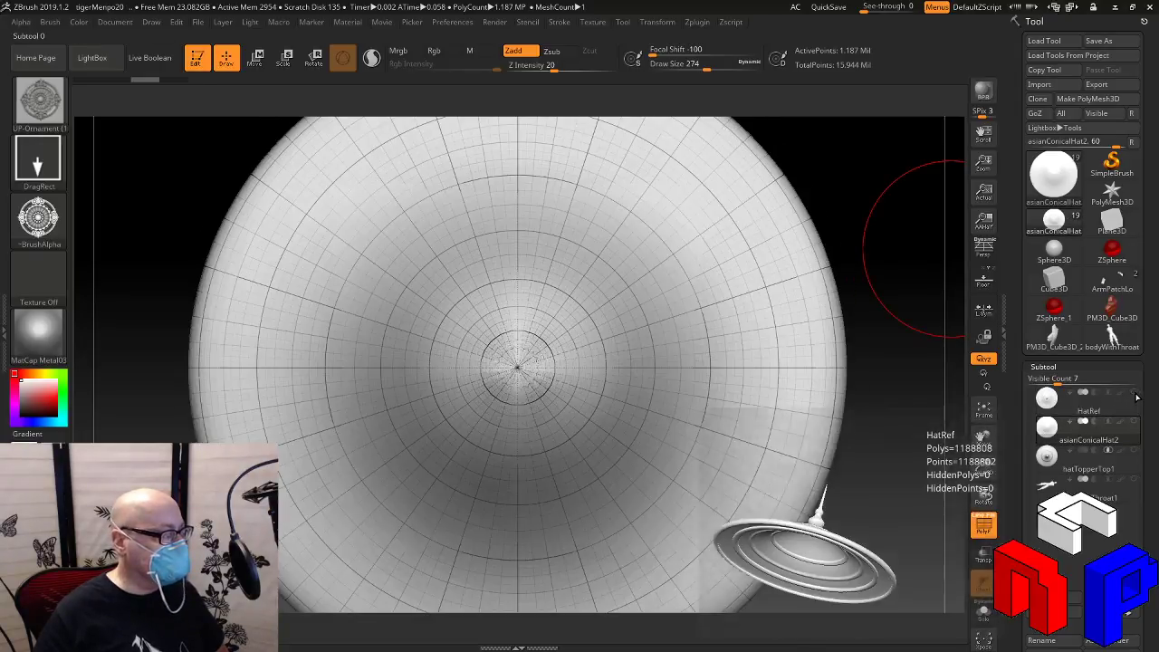
{"action": "left_click", "coordinate": [1136, 395]}
{"action": "left_click", "coordinate": [1135, 395]}
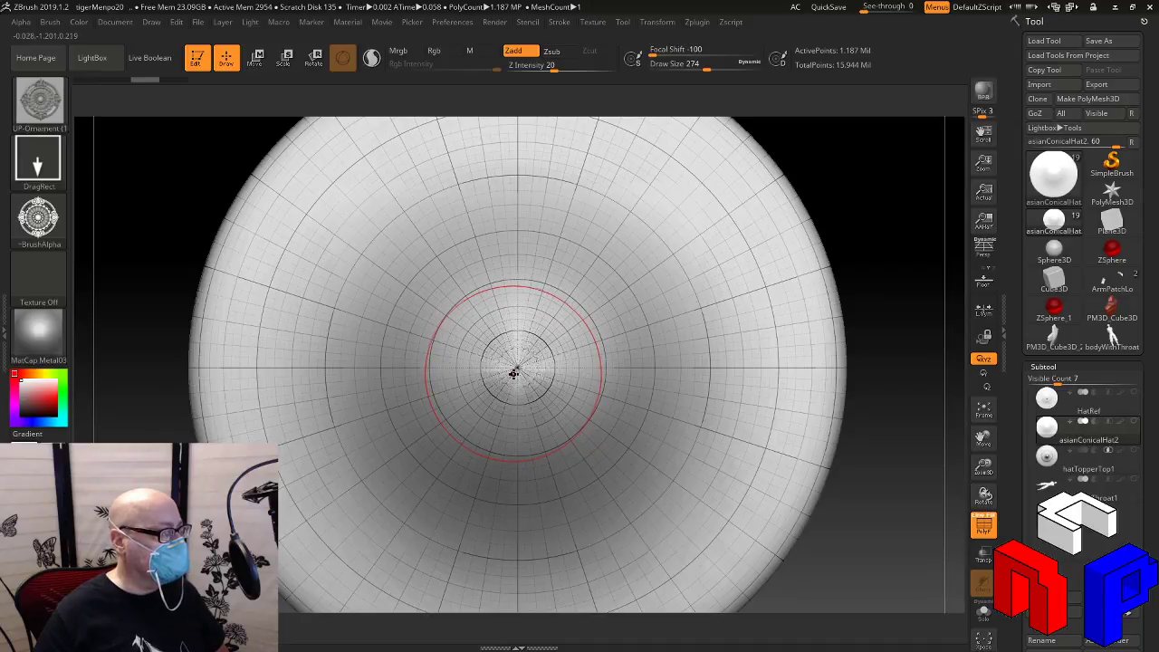
{"action": "mouse_move", "coordinate": [537, 383]}
{"action": "left_mouse_down"}
{"action": "mouse_move", "coordinate": [610, 482]}
{"action": "mouse_move", "coordinate": [649, 507]}
{"action": "mouse_move", "coordinate": [639, 523]}
{"action": "mouse_move", "coordinate": [652, 510]}
{"action": "left_mouse_up"}
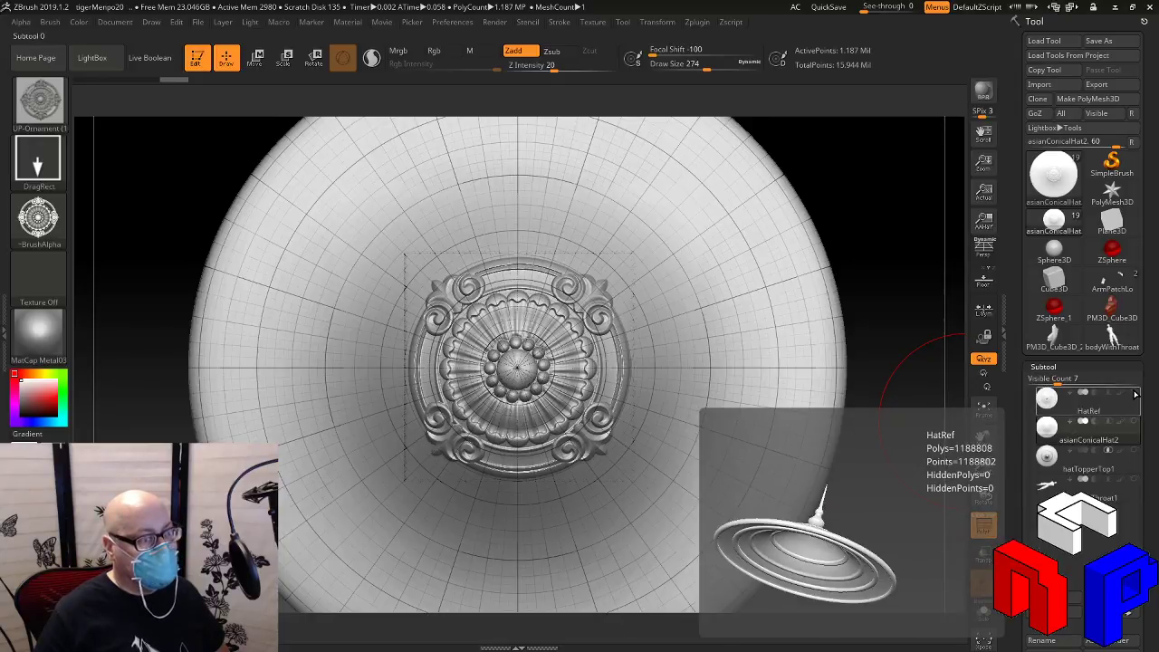
Toggle the HatRef subtool's visibility to compare it with asianConicalHat2, and inspect the hat from the side
{"action": "left_click", "coordinate": [1136, 392]}
{"action": "left_click", "coordinate": [1137, 393]}
{"action": "left_click", "coordinate": [1137, 393]}
{"action": "left_click", "coordinate": [1137, 392]}
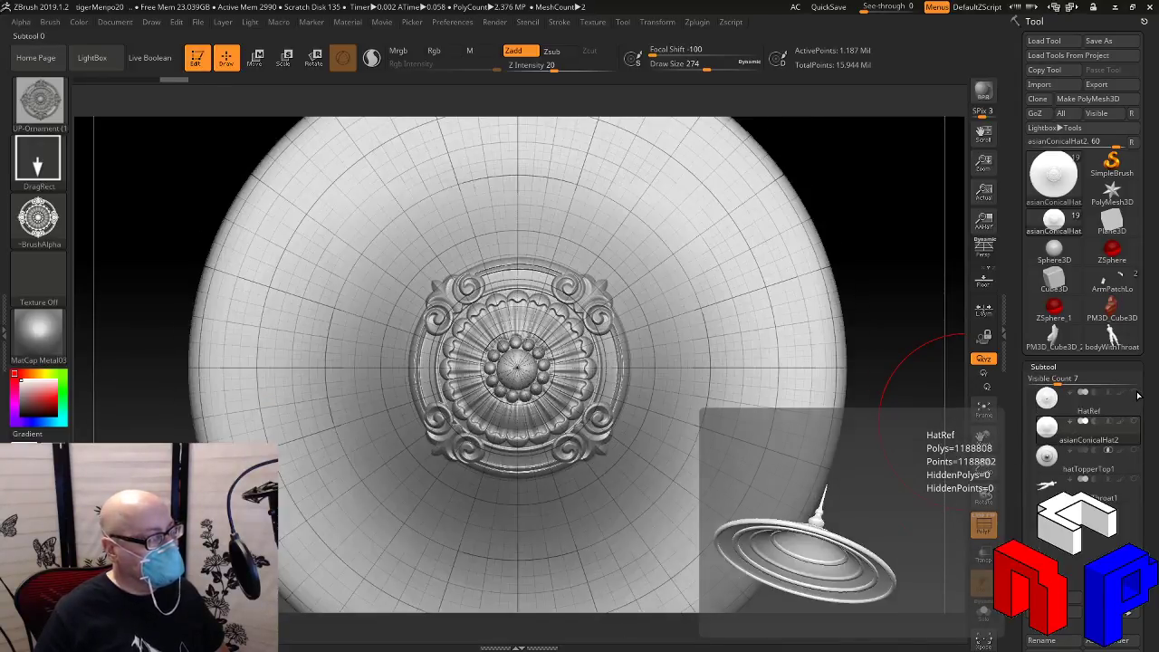
{"action": "left_click", "coordinate": [1137, 392]}
{"action": "left_click", "coordinate": [1137, 392]}
{"action": "left_click", "coordinate": [1137, 393]}
{"action": "left_click", "coordinate": [1136, 392]}
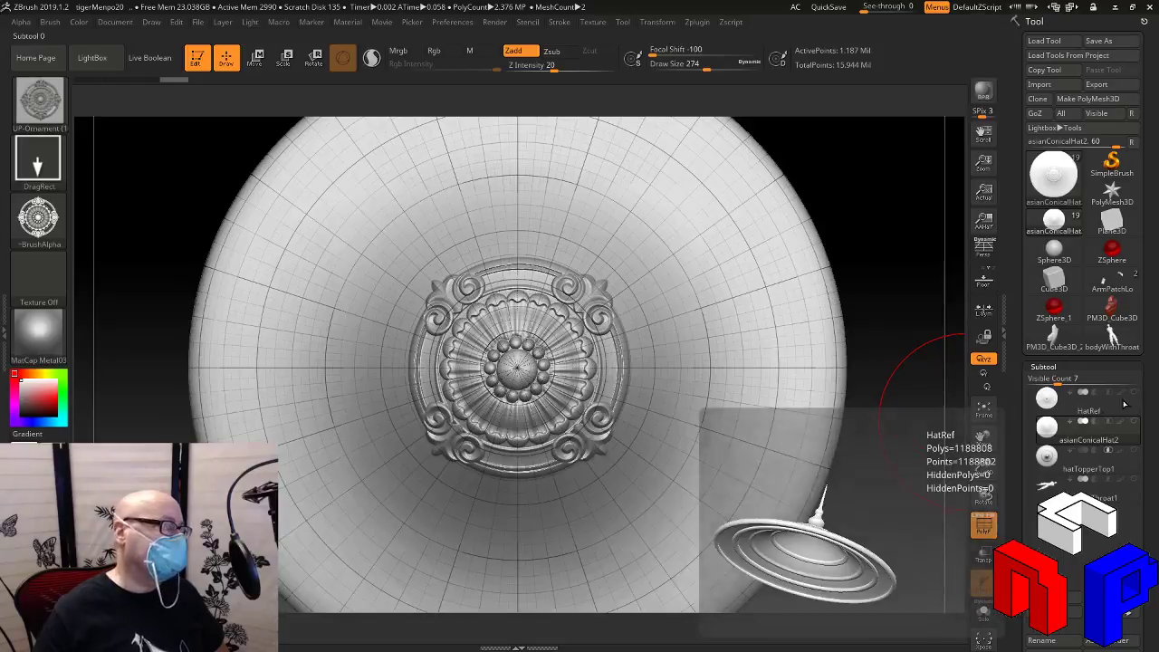
{"action": "left_click_drag", "start_coordinate": [888, 489], "coordinate": [861, 367]}
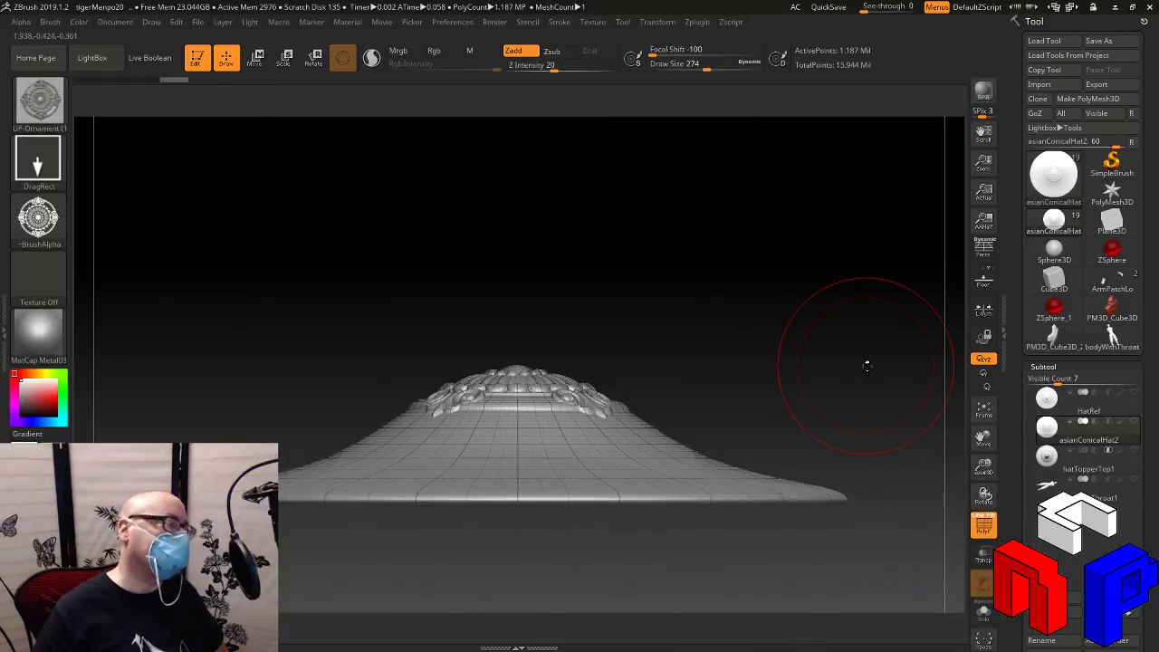
{"action": "left_click_drag", "start_coordinate": [866, 366], "coordinate": [975, 439]}
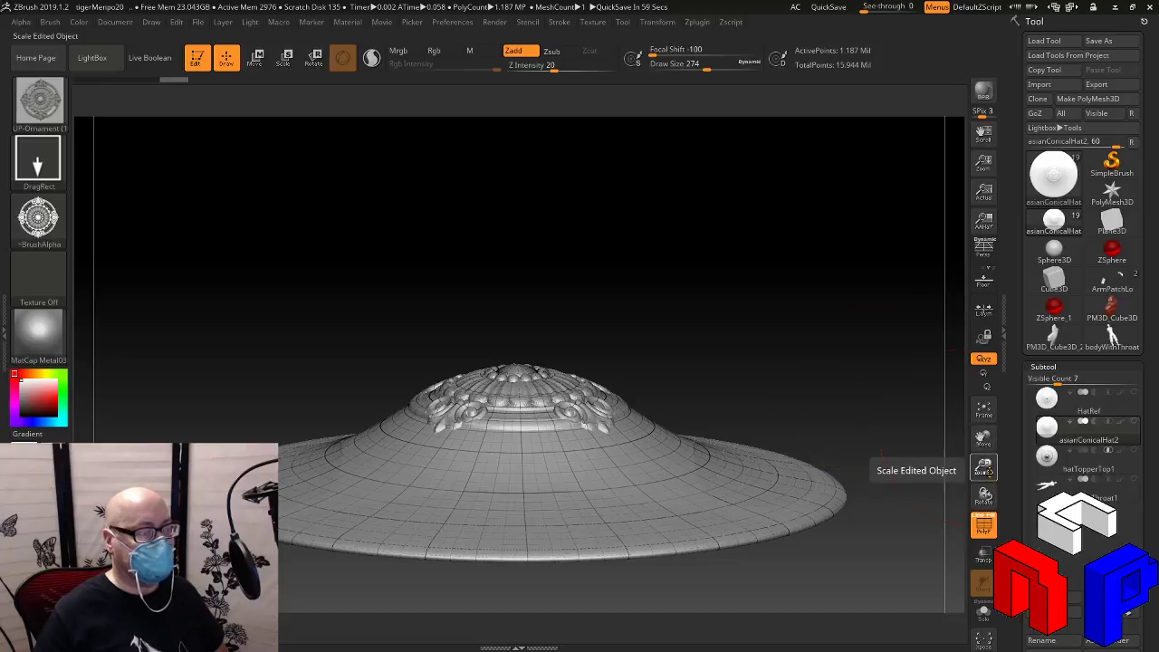
Show the hatTopperTop1 subtool, switch briefly to HatRef and back to asianConicalHat2, and view the hat from above
{"action": "left_click", "coordinate": [1135, 453]}
{"action": "left_click", "coordinate": [1108, 468]}
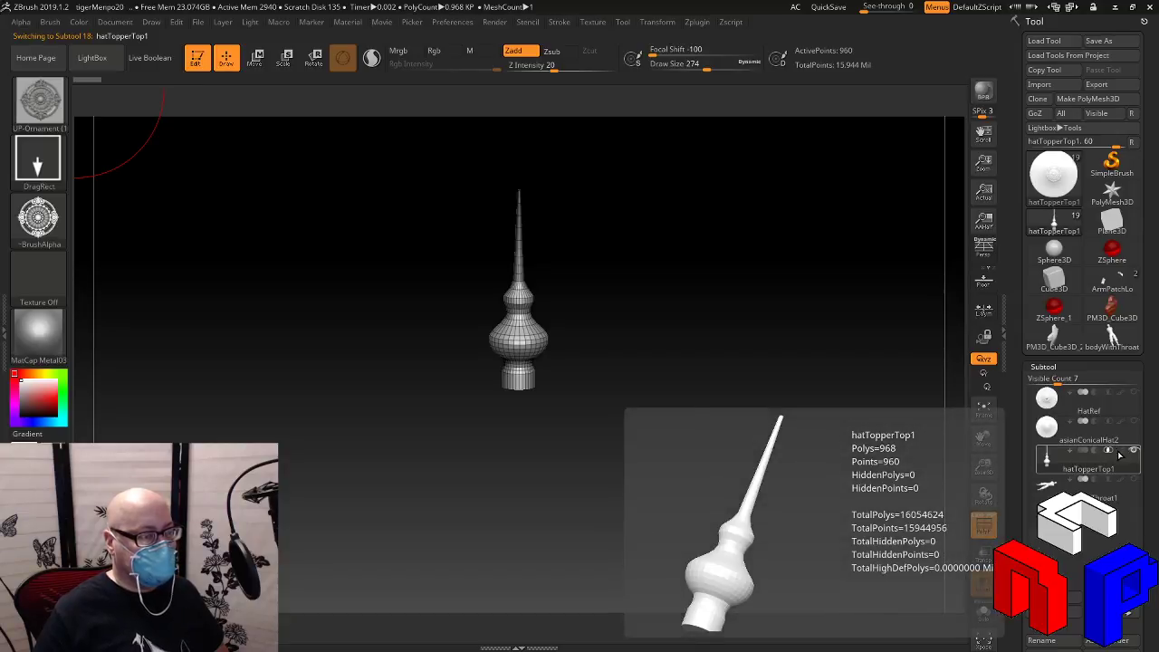
{"action": "left_click", "coordinate": [1077, 402]}
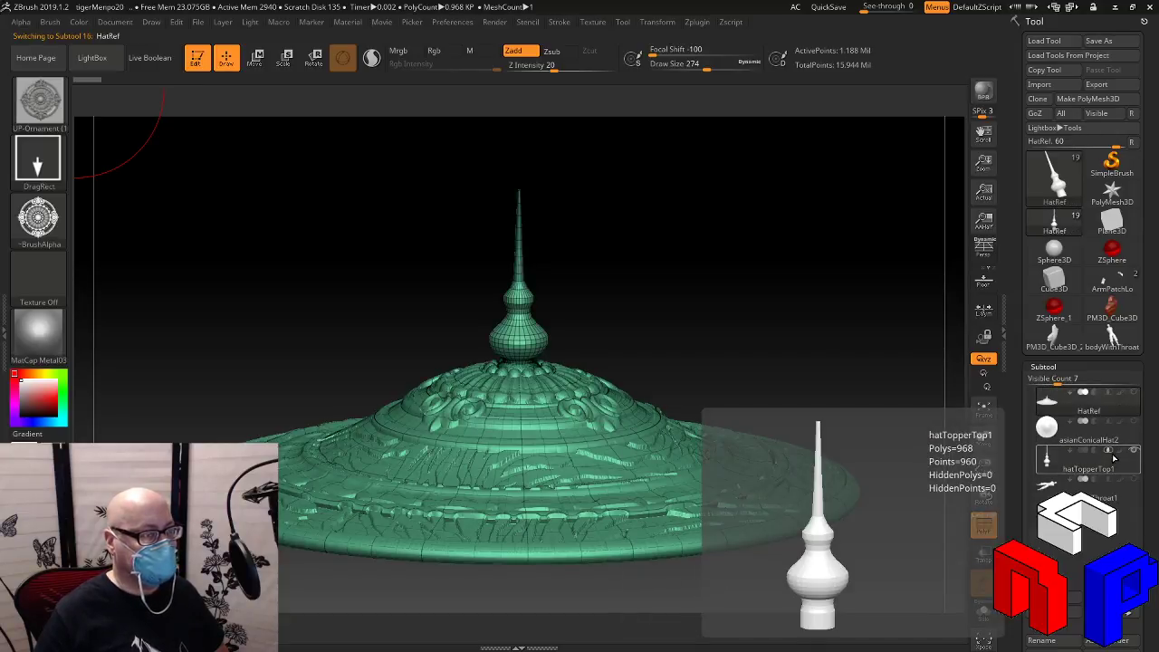
{"action": "left_click", "coordinate": [1110, 433]}
{"action": "left_click_drag", "start_coordinate": [883, 325], "coordinate": [895, 483]}
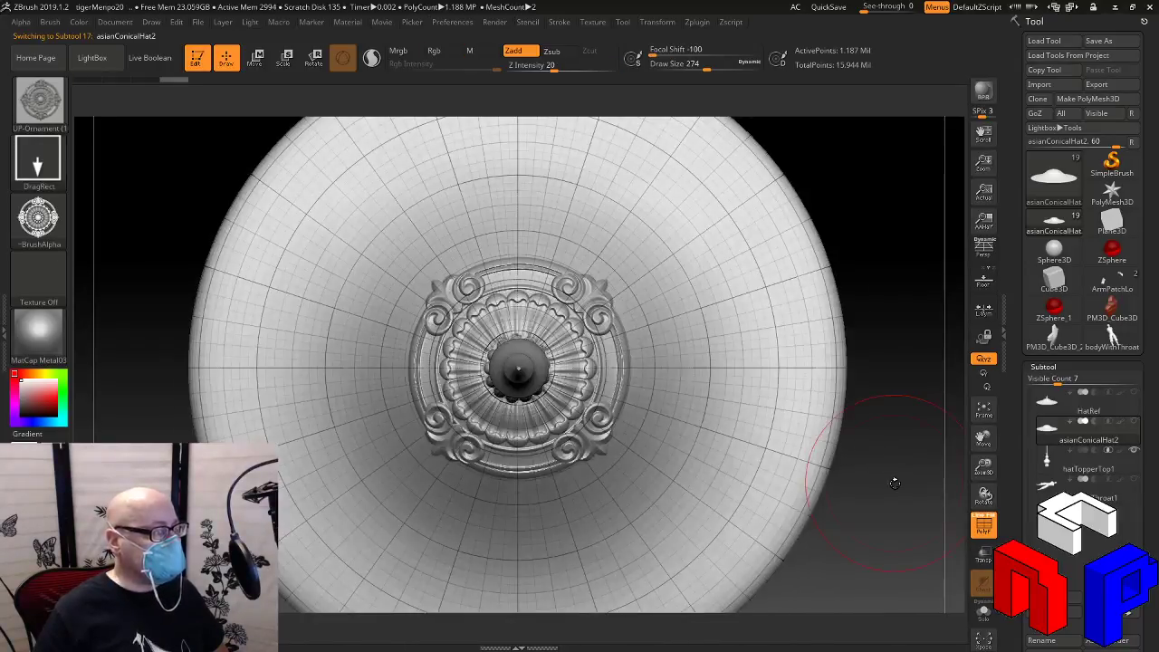
Examine the underside of HatRef and compare it with the underside and side profile of asianConicalHat2
{"action": "left_click", "coordinate": [1073, 413]}
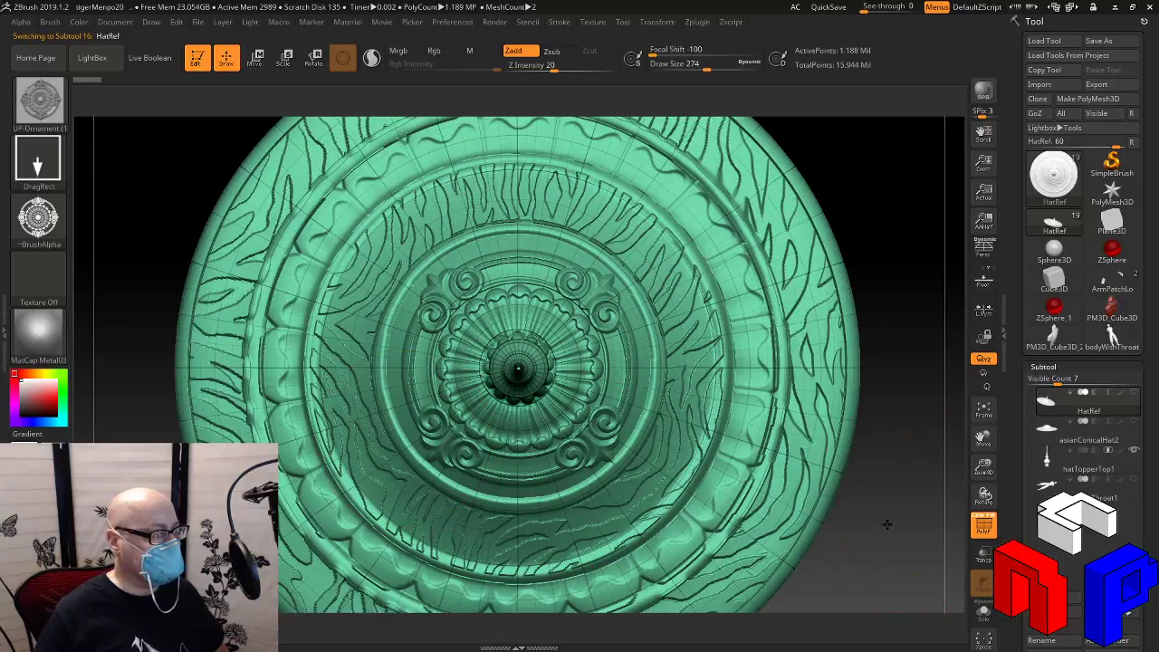
{"action": "left_click_drag", "start_coordinate": [888, 524], "coordinate": [866, 238]}
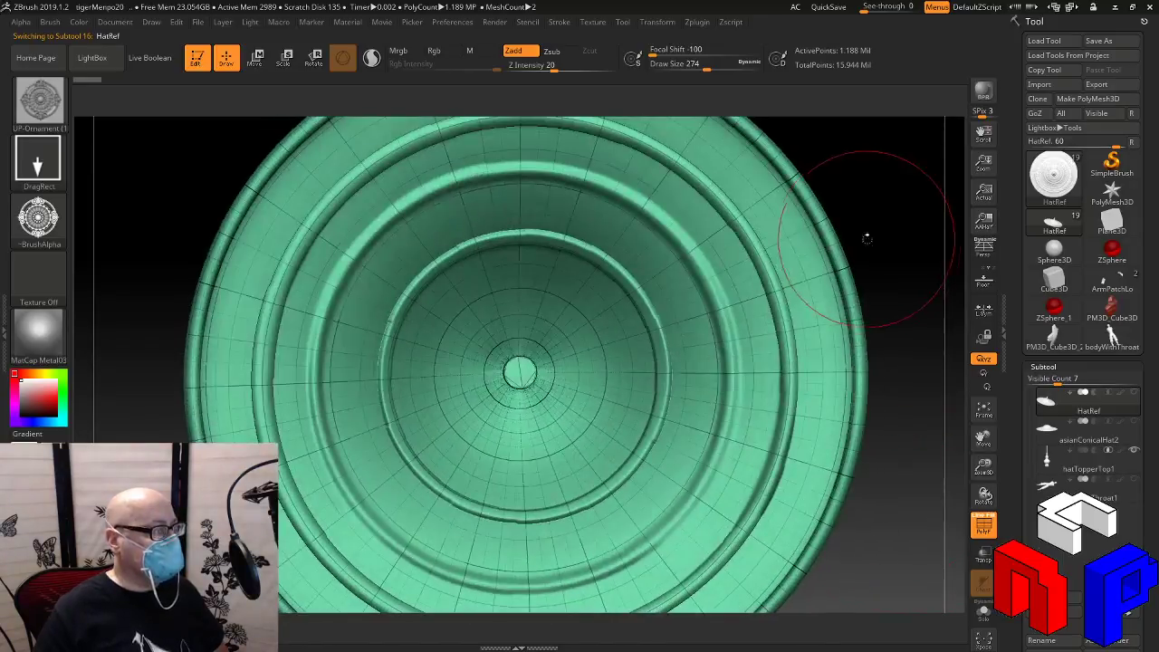
{"action": "left_click", "coordinate": [1126, 438]}
{"action": "mouse_move", "coordinate": [885, 302]}
{"action": "left_mouse_down"}
{"action": "mouse_move", "coordinate": [863, 342]}
{"action": "mouse_move", "coordinate": [867, 325]}
{"action": "left_mouse_up"}
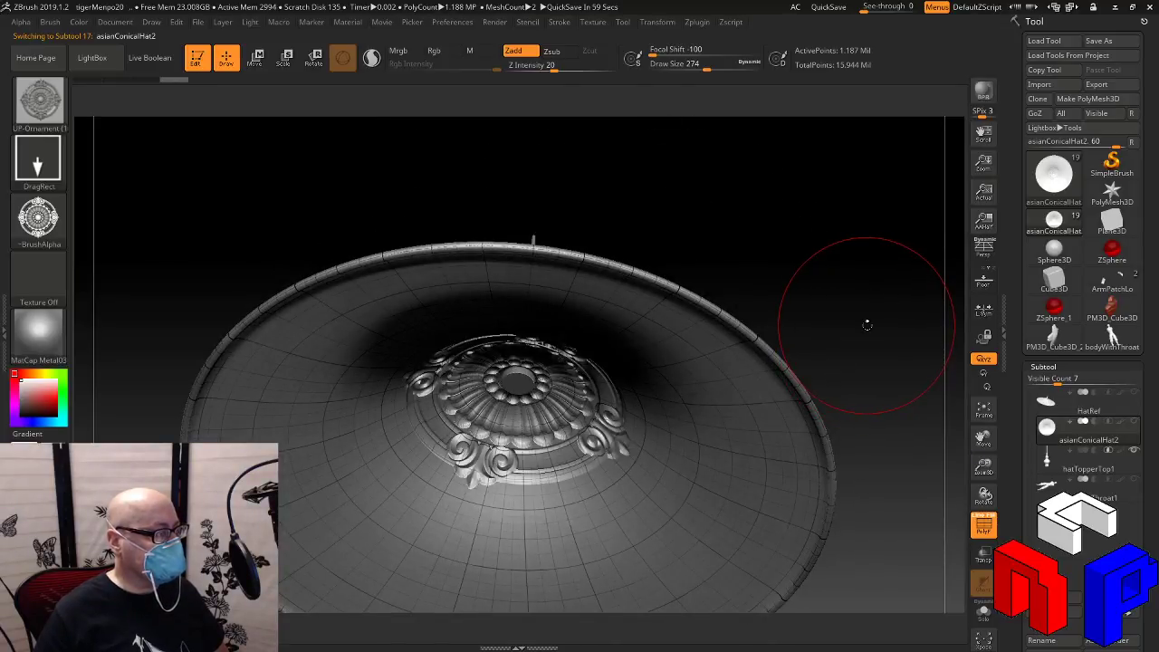
{"action": "mouse_move", "coordinate": [867, 328]}
{"action": "left_mouse_down"}
{"action": "mouse_move", "coordinate": [867, 308]}
{"action": "mouse_move", "coordinate": [874, 345]}
{"action": "mouse_move", "coordinate": [772, 360]}
{"action": "mouse_move", "coordinate": [779, 308]}
{"action": "mouse_move", "coordinate": [786, 324]}
{"action": "left_mouse_up"}
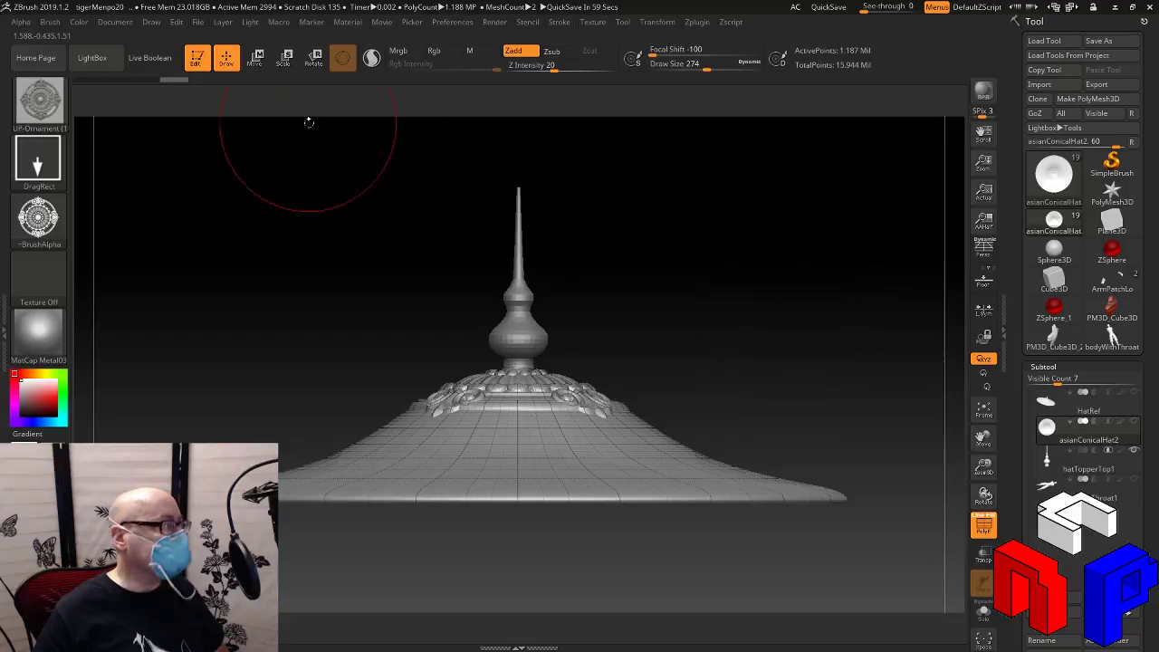
Set the MaskPen brush's stroke to Circle for masking the hat from the top view
{"action": "left_click", "coordinate": [51, 22]}
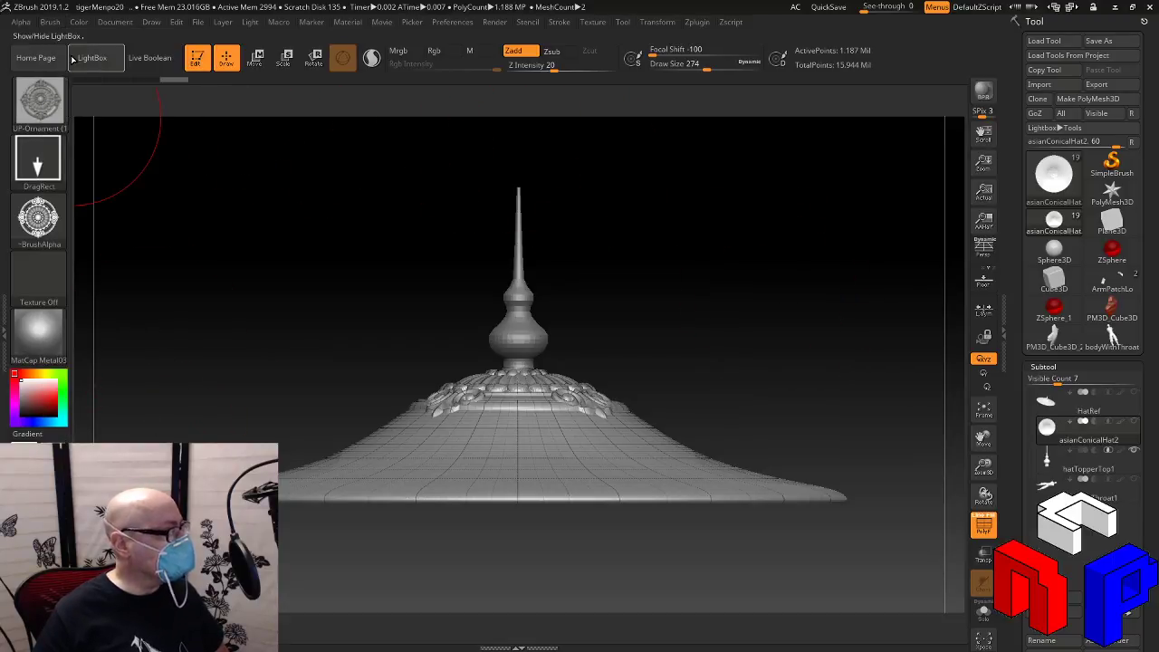
{"action": "left_click", "coordinate": [55, 25]}
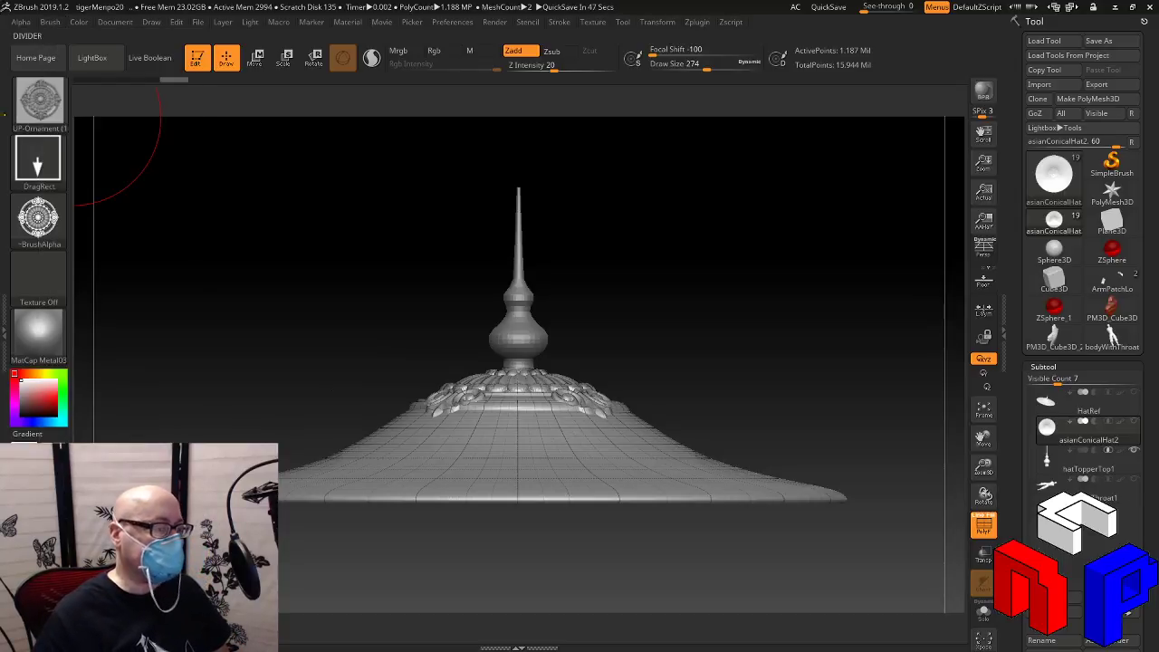
{"action": "left_click_drag", "start_coordinate": [719, 182], "coordinate": [716, 300]}
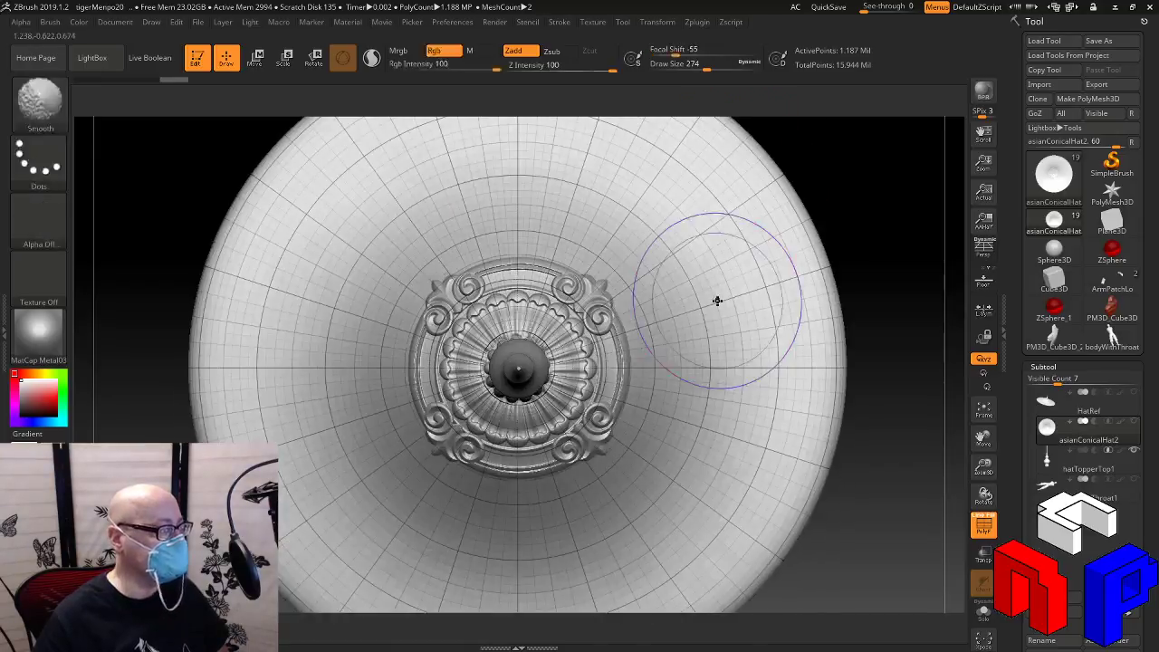
{"action": "left_click_drag", "start_coordinate": [984, 466], "coordinate": [981, 397]}
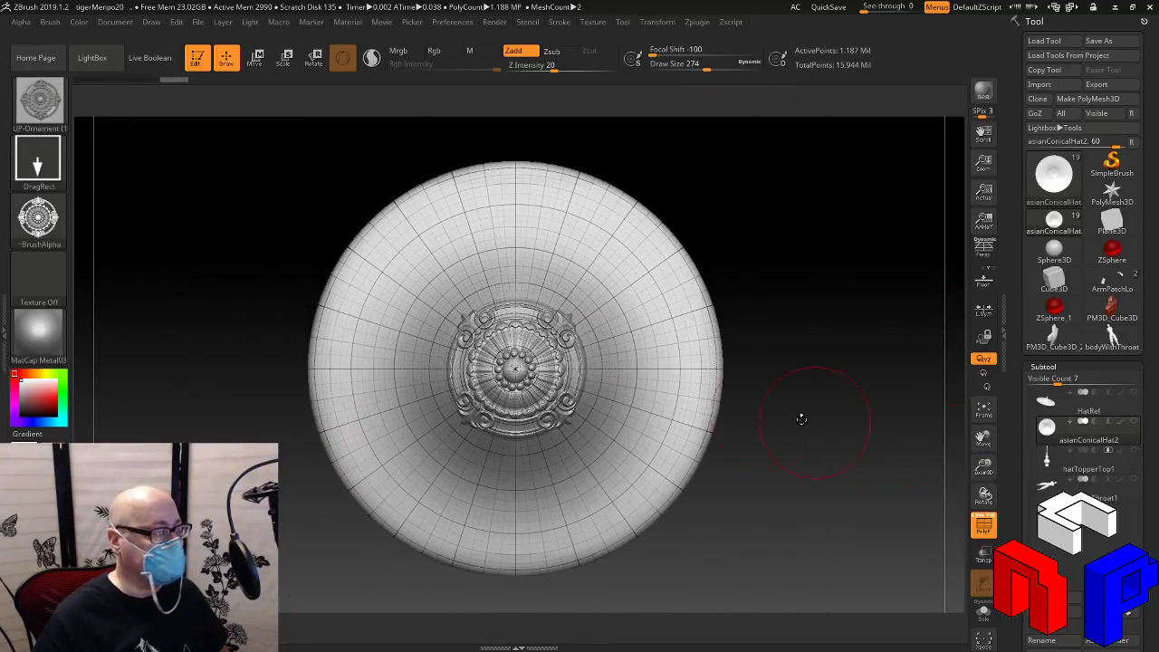
{"action": "key", "text": "ctrl"}
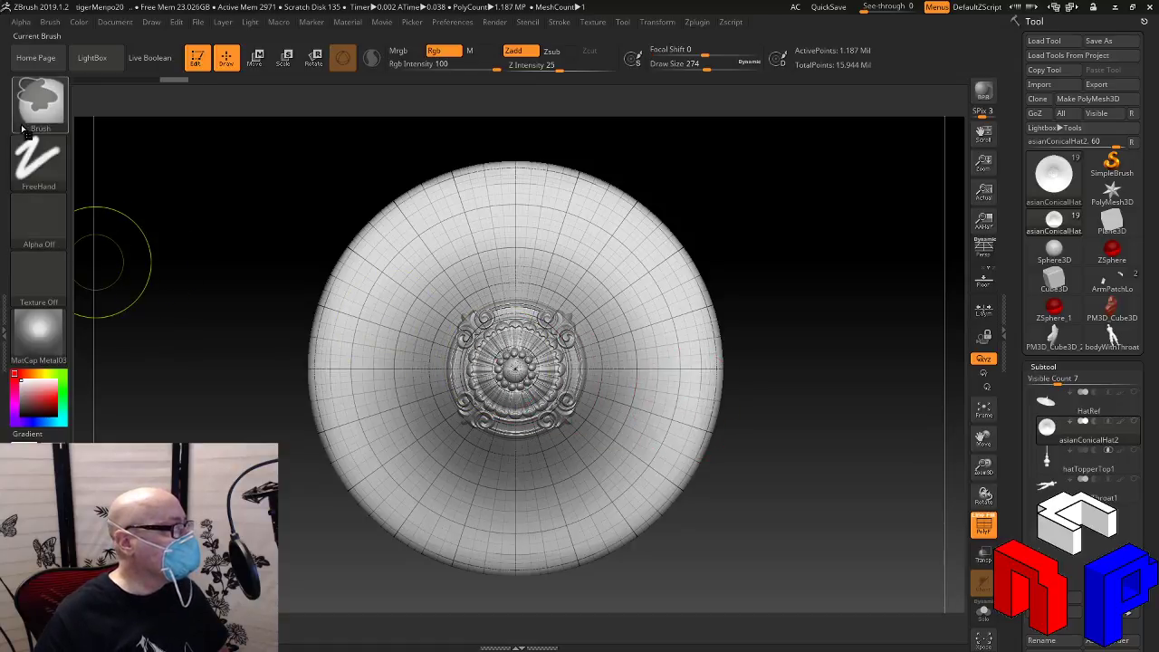
{"action": "left_click", "coordinate": [39, 162], "text": "ctrl"}
{"action": "left_click", "coordinate": [130, 204], "text": "ctrl"}
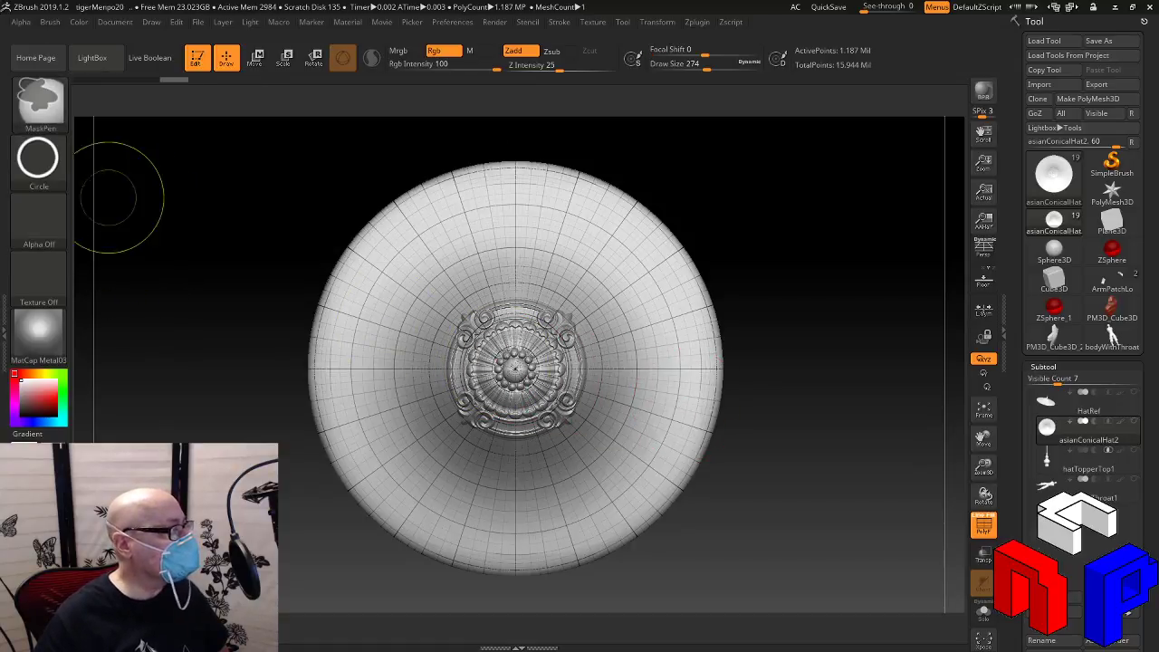
{"action": "left_click", "coordinate": [39, 161], "text": "ctrl"}
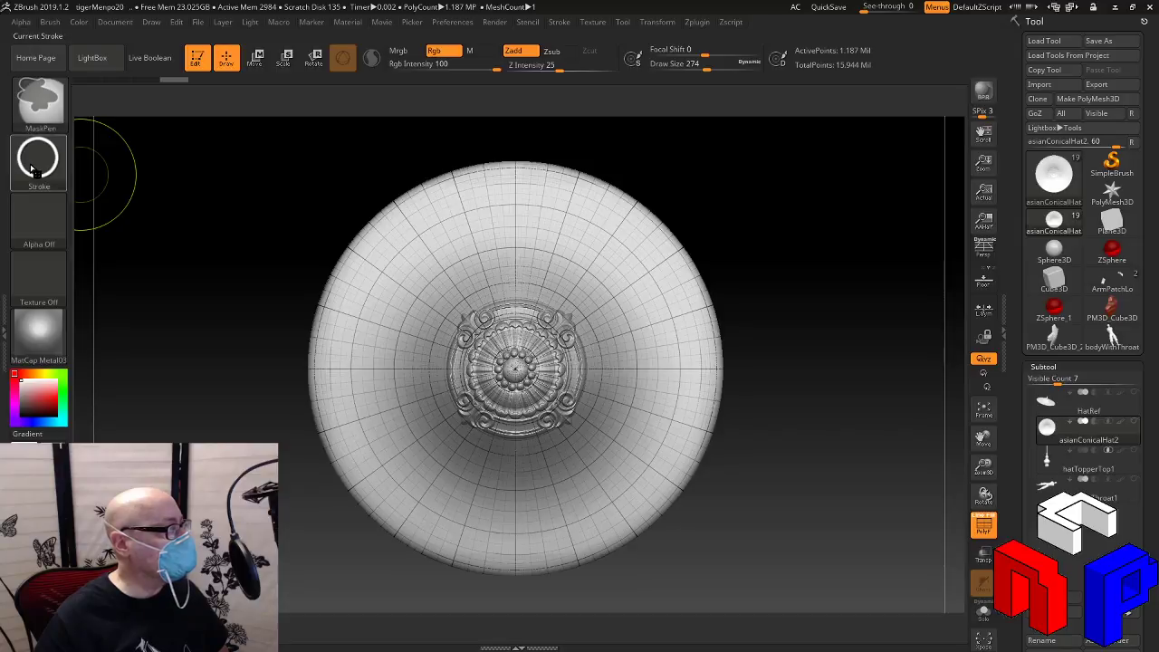
{"action": "left_click", "coordinate": [36, 166], "text": "ctrl"}
{"action": "left_click", "coordinate": [391, 238], "text": "ctrl"}
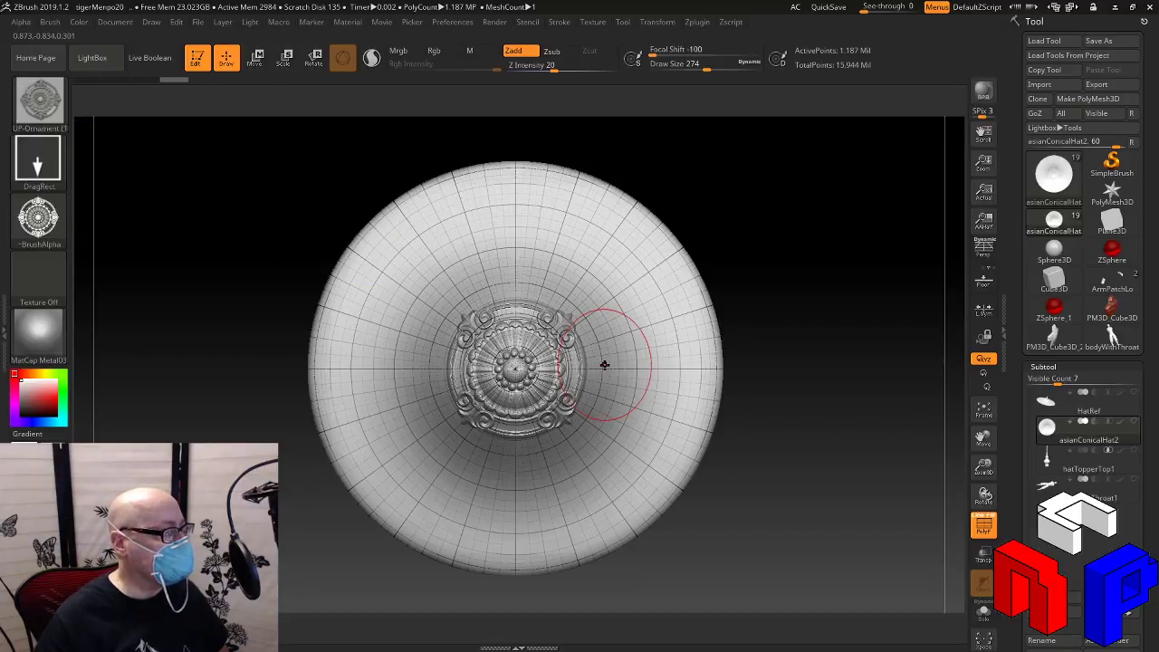
Mask the whole hat with a circular mask drawn outward from the centre of its ornament
{"action": "left_click_drag", "start_coordinate": [983, 463], "coordinate": [911, 461]}
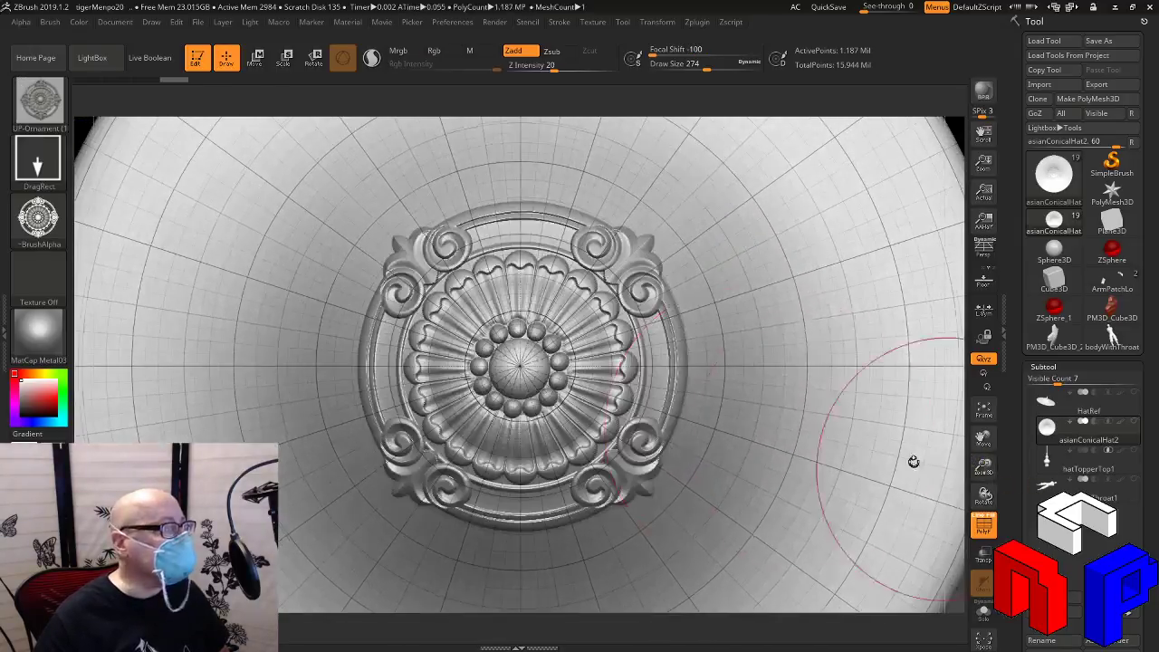
{"action": "left_click_drag", "start_coordinate": [984, 464], "coordinate": [939, 455]}
{"action": "key", "text": "ctrl"}
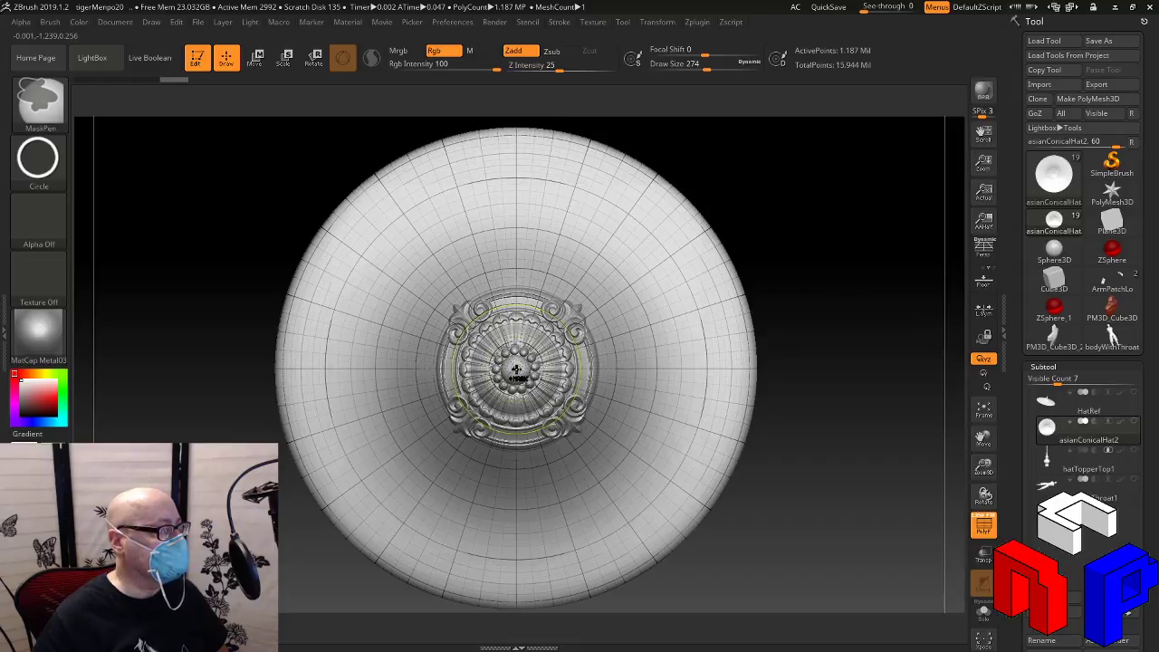
{"action": "mouse_move", "coordinate": [518, 372]}
{"action": "left_mouse_down", "text": "ctrl"}
{"action": "mouse_move", "coordinate": [879, 542]}
{"action": "mouse_move", "coordinate": [821, 336]}
{"action": "mouse_move", "coordinate": [841, 477]}
{"action": "left_mouse_up", "text": "ctrl"}
{"action": "key", "text": "ctrl+z"}
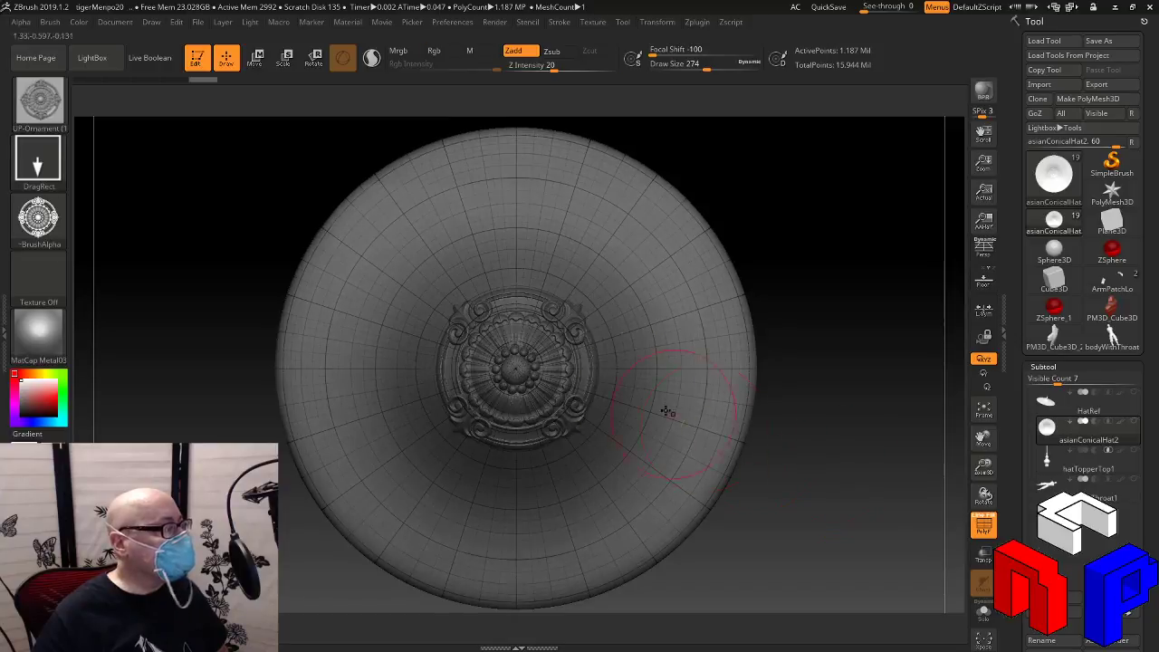
Clear the mask in a circle from the hat's centre outward, keeping only the thin outer rim masked
{"action": "left_click", "coordinate": [51, 23]}
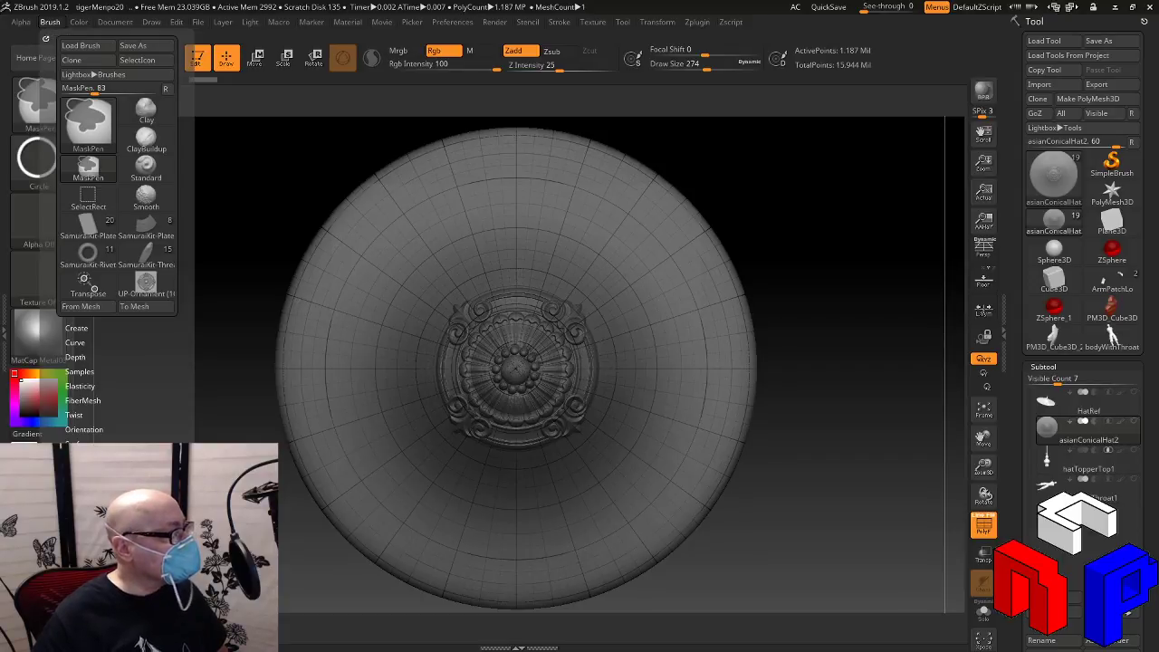
{"action": "left_click", "coordinate": [88, 487]}
{"action": "left_click", "coordinate": [109, 415]}
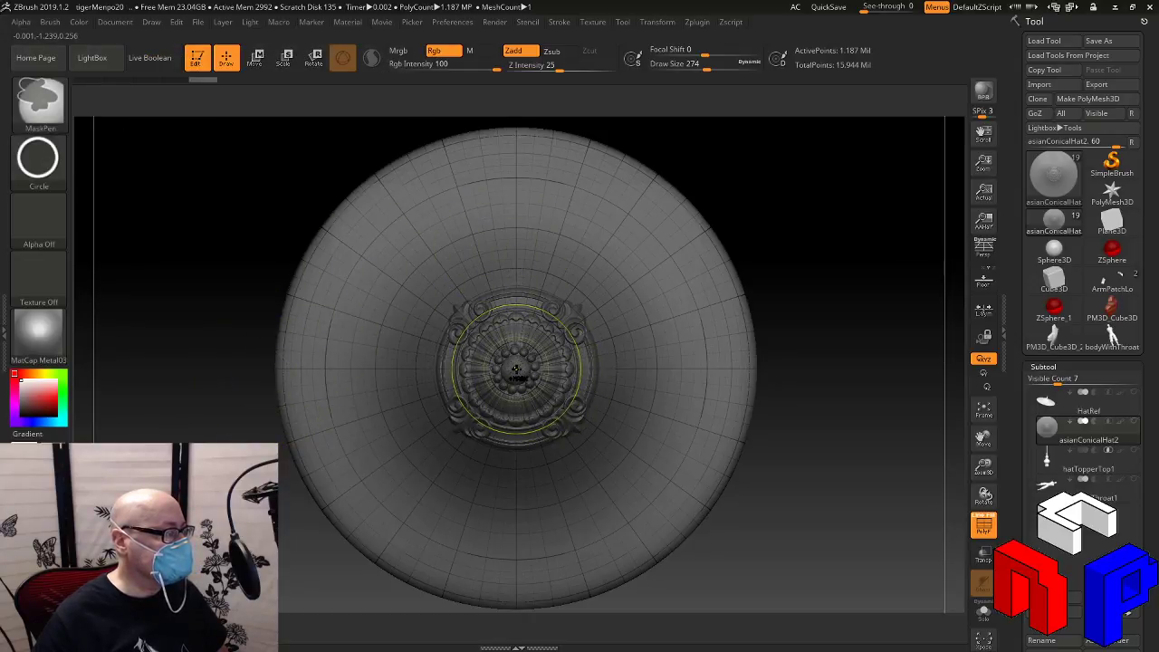
{"action": "mouse_move", "coordinate": [516, 369]}
{"action": "left_mouse_down", "text": "ctrl"}
{"action": "mouse_move", "coordinate": [735, 546]}
{"action": "mouse_move", "coordinate": [787, 559]}
{"action": "mouse_move", "coordinate": [769, 553]}
{"action": "mouse_move", "coordinate": [779, 565]}
{"action": "left_mouse_up", "text": "ctrl"}
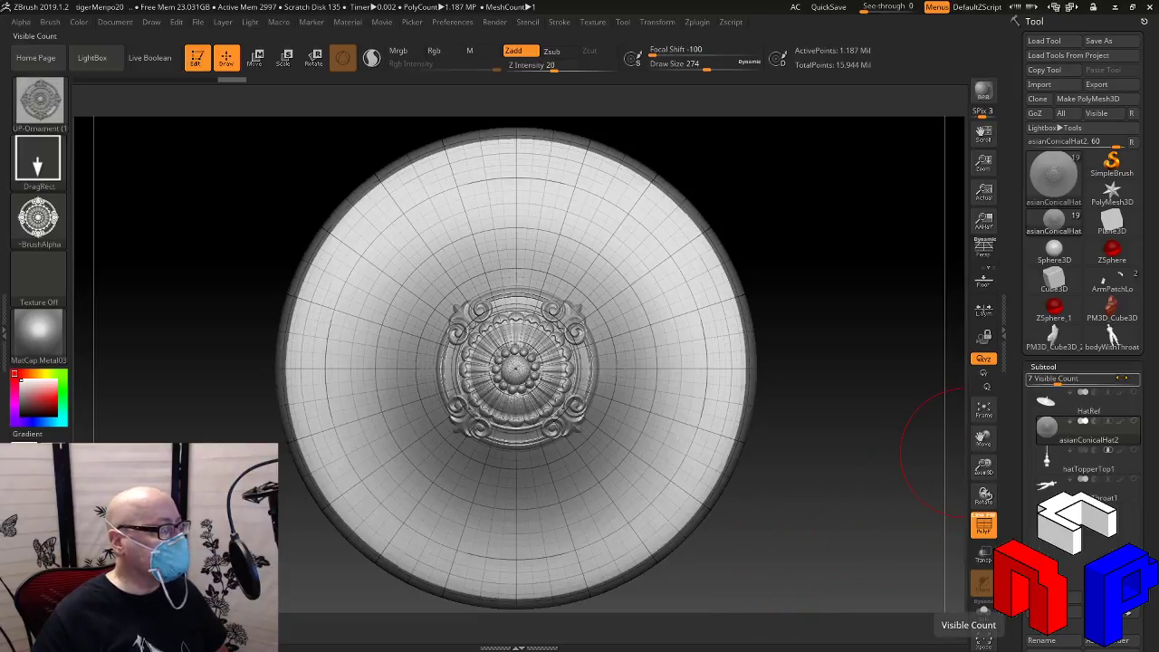
Toggle HatRef on and off to compare the masked rim with the reference hat's outer edge
{"action": "mouse_move", "coordinate": [1110, 411]}
{"action": "left_click", "coordinate": [1135, 394]}
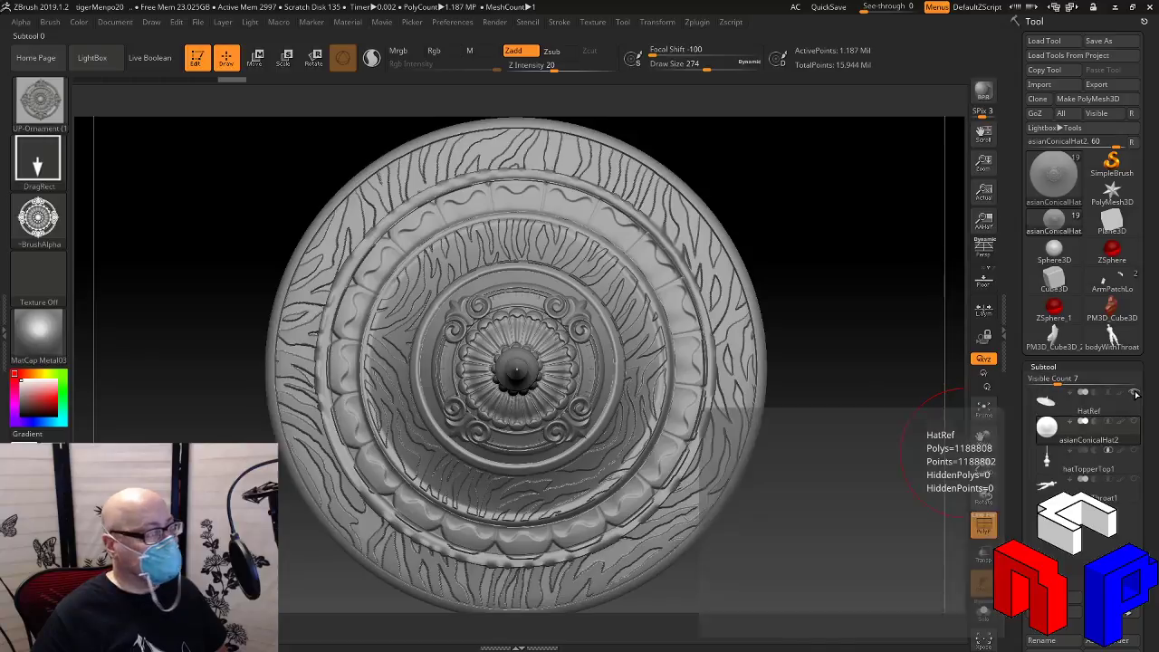
{"action": "left_click", "coordinate": [1135, 394]}
{"action": "left_click", "coordinate": [1136, 394]}
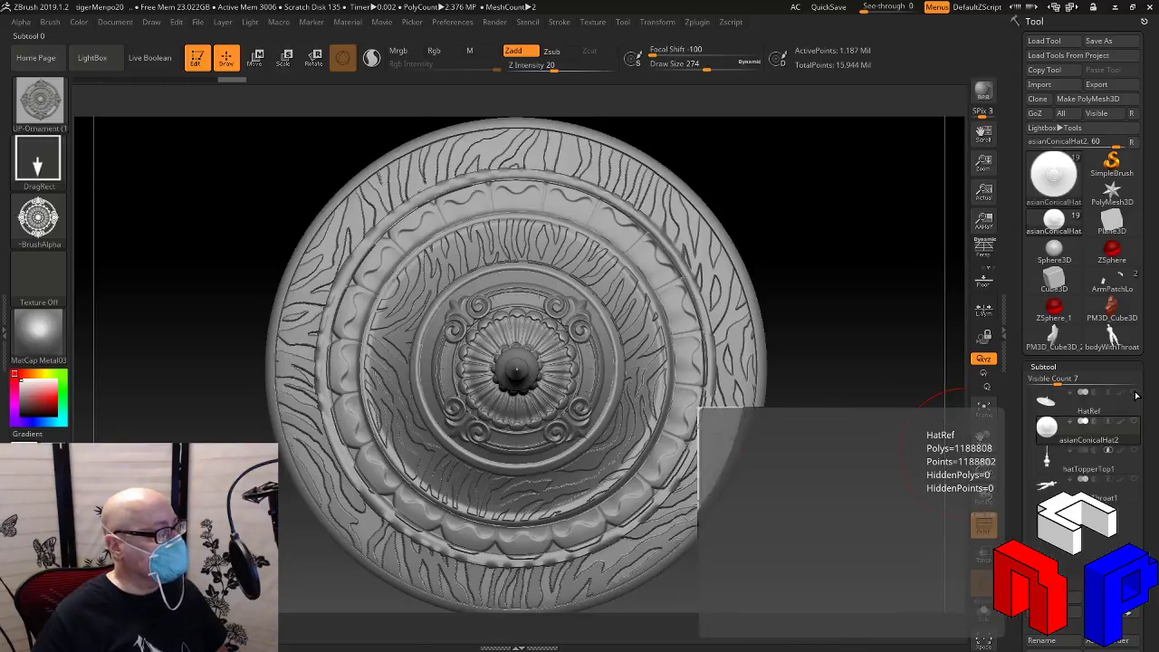
{"action": "left_click", "coordinate": [1136, 394]}
{"action": "left_click", "coordinate": [1136, 394]}
{"action": "left_click", "coordinate": [1136, 394]}
{"action": "left_click", "coordinate": [1136, 394]}
{"action": "left_click", "coordinate": [1135, 394]}
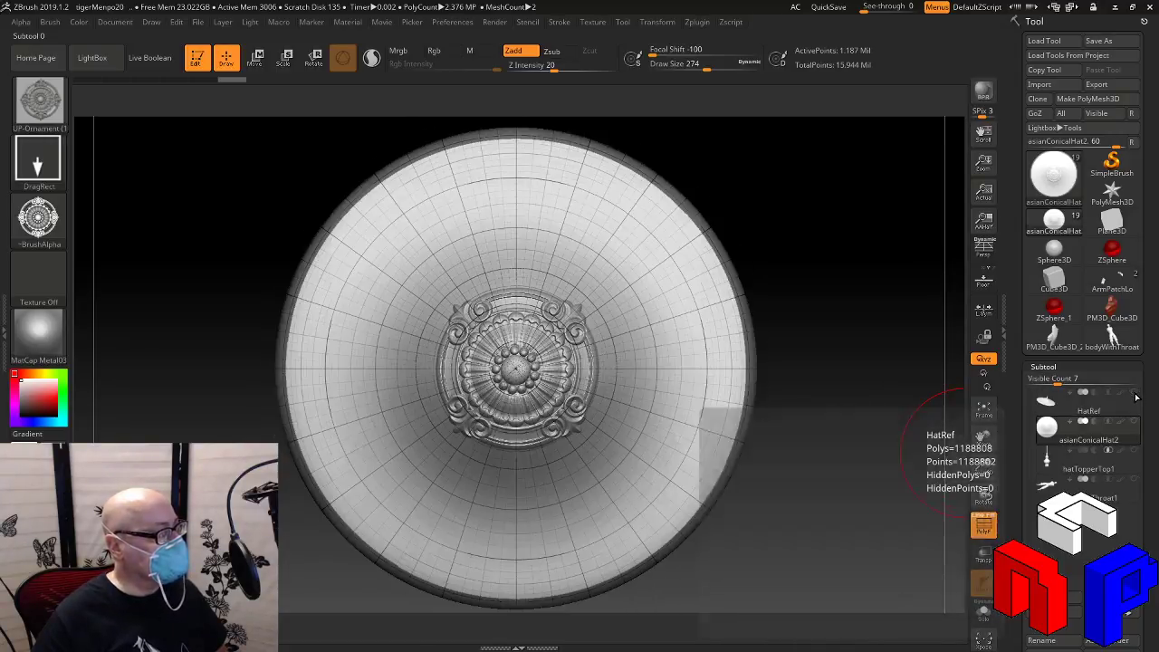
{"action": "left_click", "coordinate": [1136, 394]}
{"action": "left_click", "coordinate": [1136, 394]}
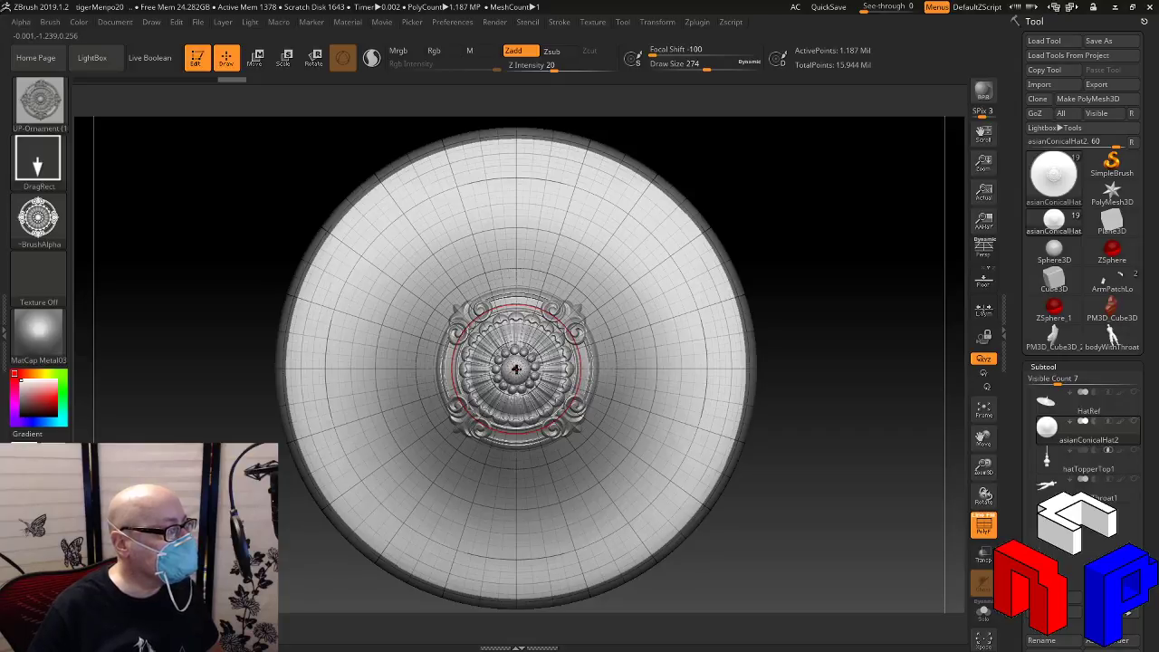
Mask a circle from the hat's centre outward, keeping an unmasked ring just inside the masked outer rim
{"action": "left_click_drag", "start_coordinate": [517, 370], "coordinate": [683, 620], "text": "ctrl"}
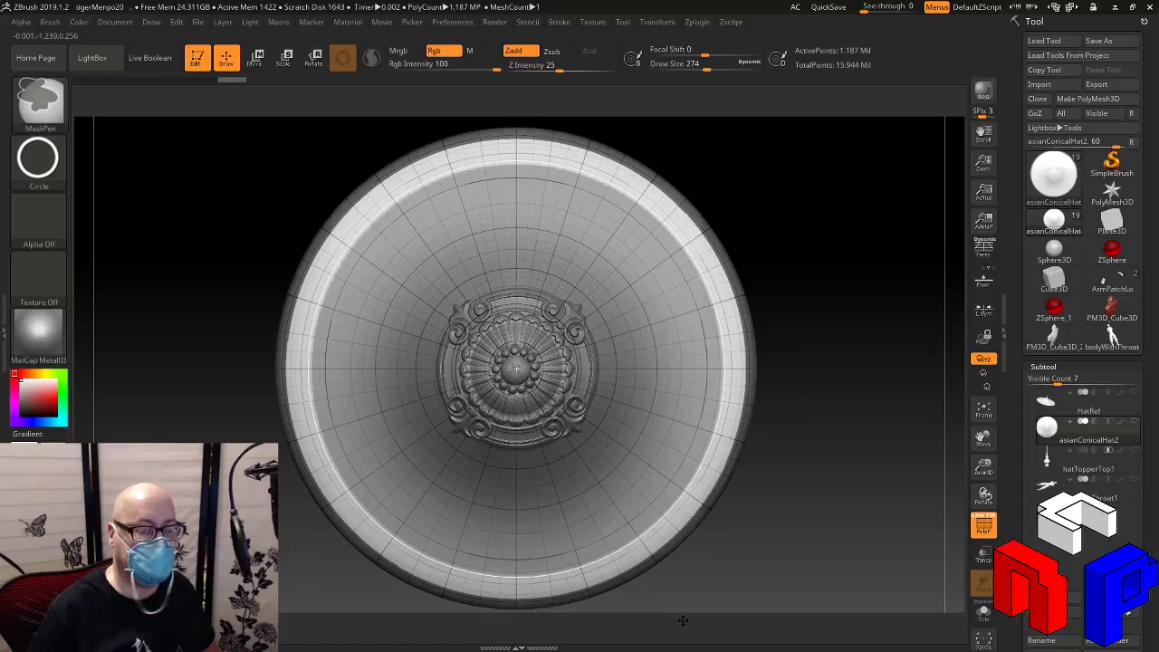
{"action": "mouse_move", "coordinate": [683, 621]}
{"action": "left_mouse_down", "text": "ctrl"}
{"action": "mouse_move", "coordinate": [675, 577]}
{"action": "mouse_move", "coordinate": [680, 590]}
{"action": "mouse_move", "coordinate": [712, 510]}
{"action": "mouse_move", "coordinate": [789, 580]}
{"action": "mouse_move", "coordinate": [652, 567]}
{"action": "mouse_move", "coordinate": [704, 549]}
{"action": "mouse_move", "coordinate": [680, 589]}
{"action": "left_mouse_up", "text": "ctrl"}
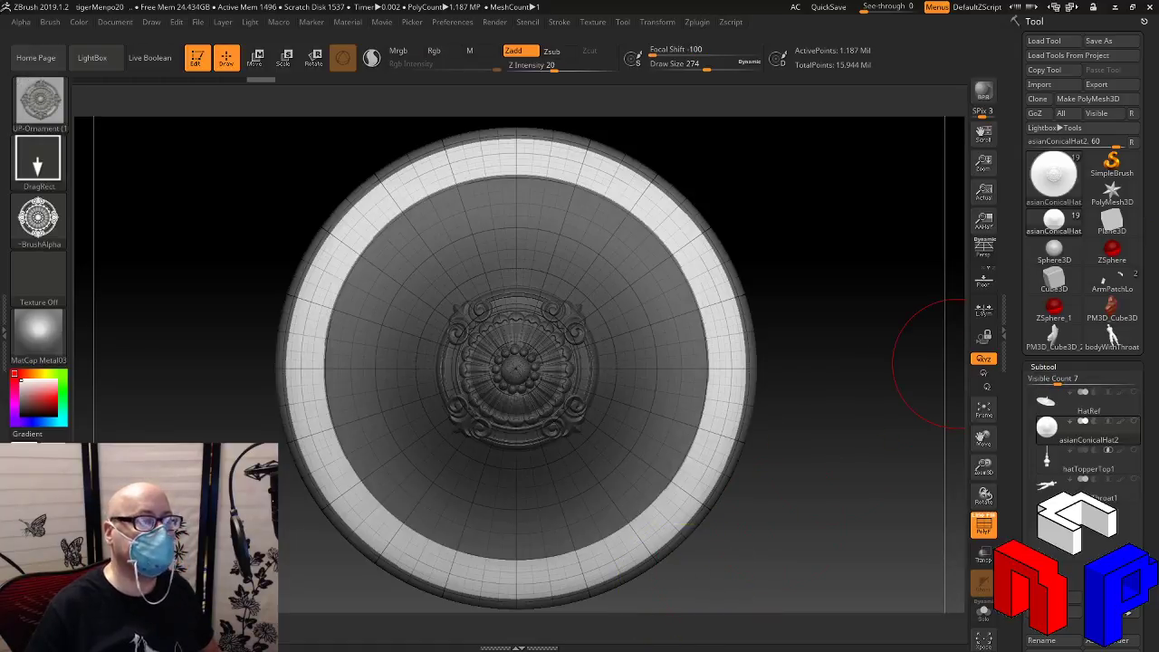
Toggle HatRef on and off to compare the unmasked ring with the reference hat's outer wood-grain band
{"action": "left_click", "coordinate": [1135, 394]}
{"action": "left_click", "coordinate": [1135, 395]}
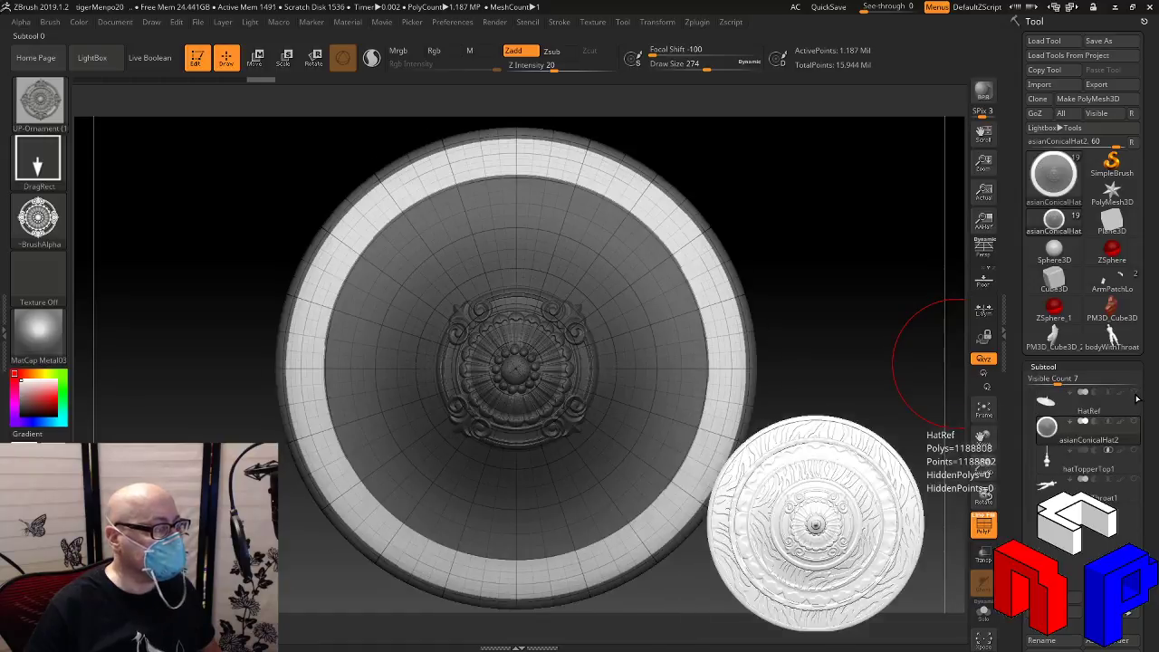
{"action": "left_click", "coordinate": [1135, 395]}
{"action": "left_click", "coordinate": [1136, 395]}
{"action": "left_click", "coordinate": [1136, 395]}
{"action": "left_click", "coordinate": [1138, 395]}
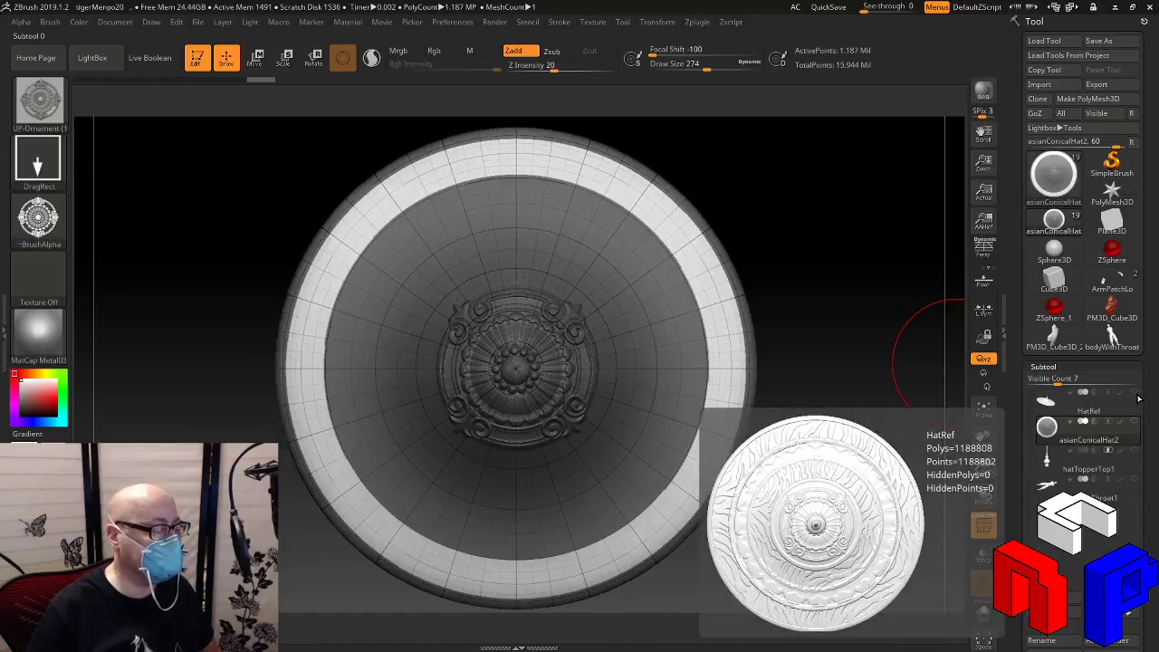
{"action": "left_click", "coordinate": [1138, 395]}
{"action": "left_click", "coordinate": [1137, 395]}
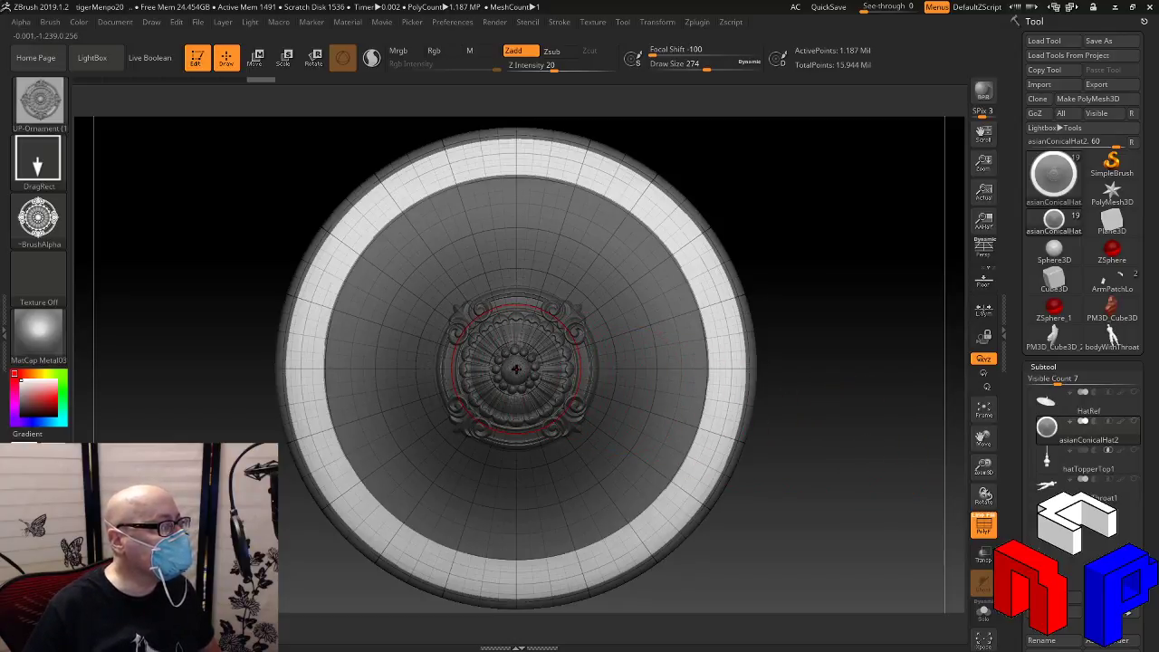
{"action": "left_click", "coordinate": [1136, 394]}
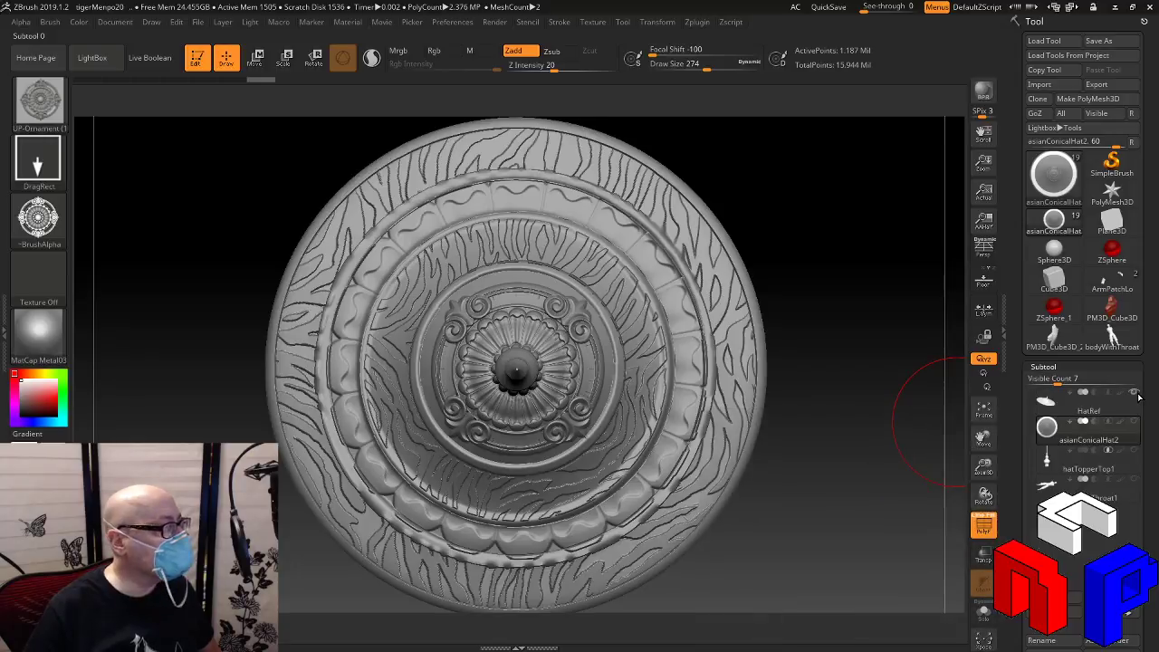
Toggle HatRef on and off repeatedly to check the unmasked ring's inner and outer edges against the reference bands
{"action": "left_click", "coordinate": [1138, 395]}
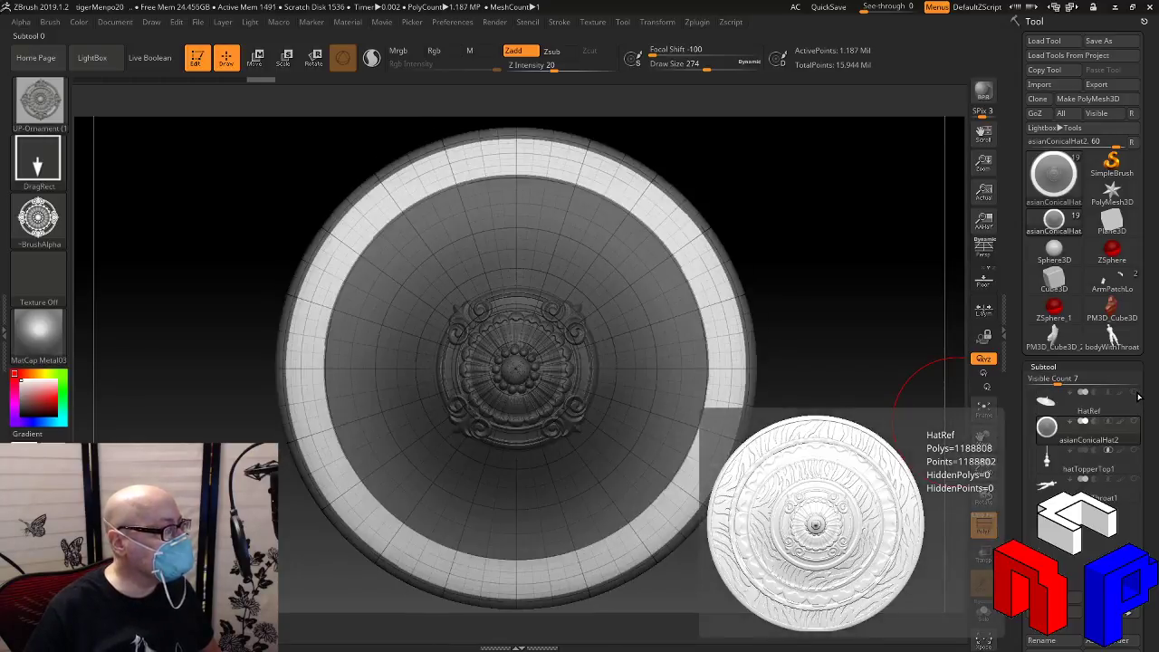
{"action": "left_click", "coordinate": [1137, 395]}
{"action": "left_click", "coordinate": [1138, 395]}
{"action": "left_click", "coordinate": [1137, 395]}
{"action": "left_click", "coordinate": [1138, 395]}
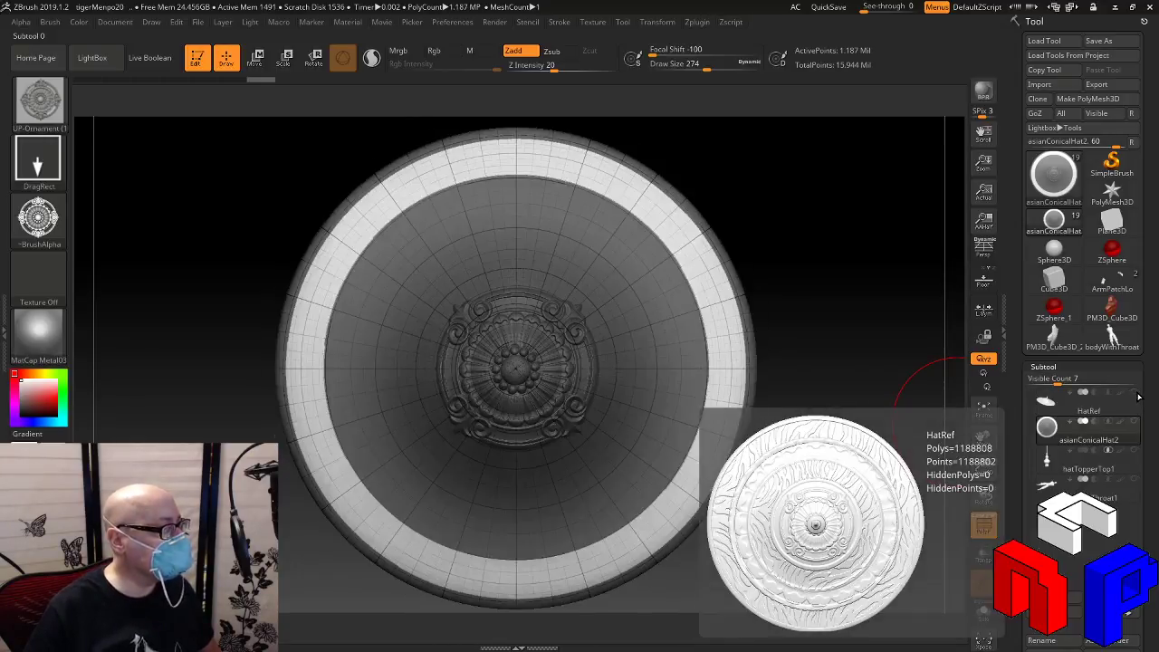
{"action": "left_click", "coordinate": [1137, 395]}
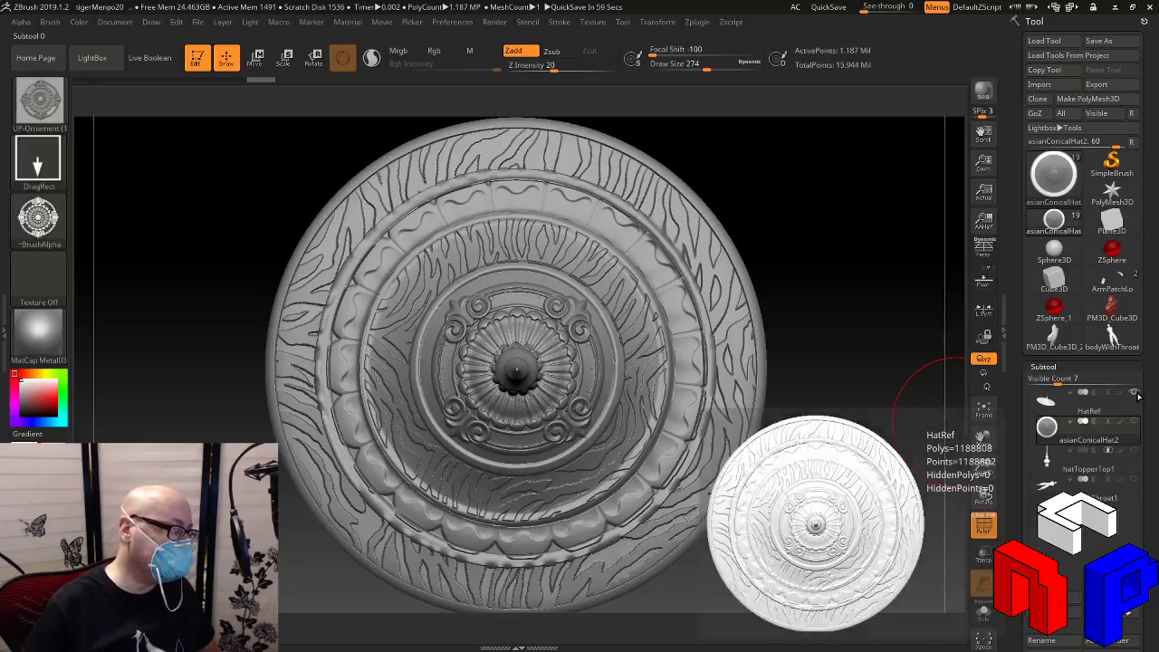
{"action": "left_click", "coordinate": [1138, 395]}
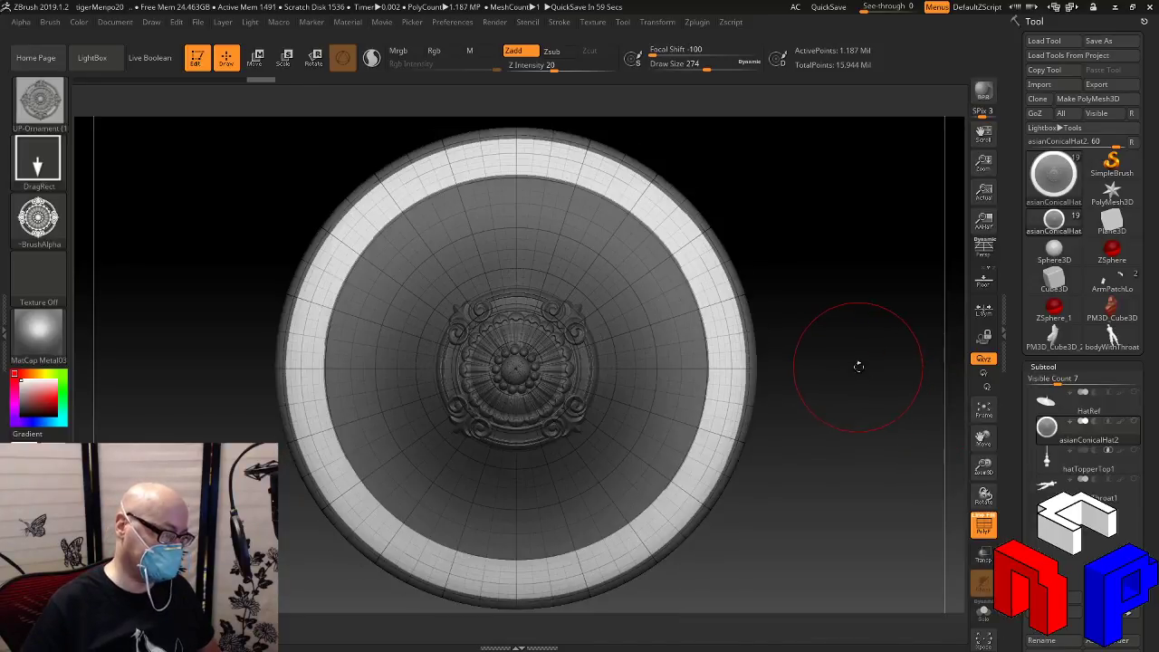
Restore the mask that covers only the hat's outer rim and invert it so just the rim is unmasked
{"action": "left_click_drag", "start_coordinate": [857, 359], "coordinate": [867, 364], "text": "ctrl"}
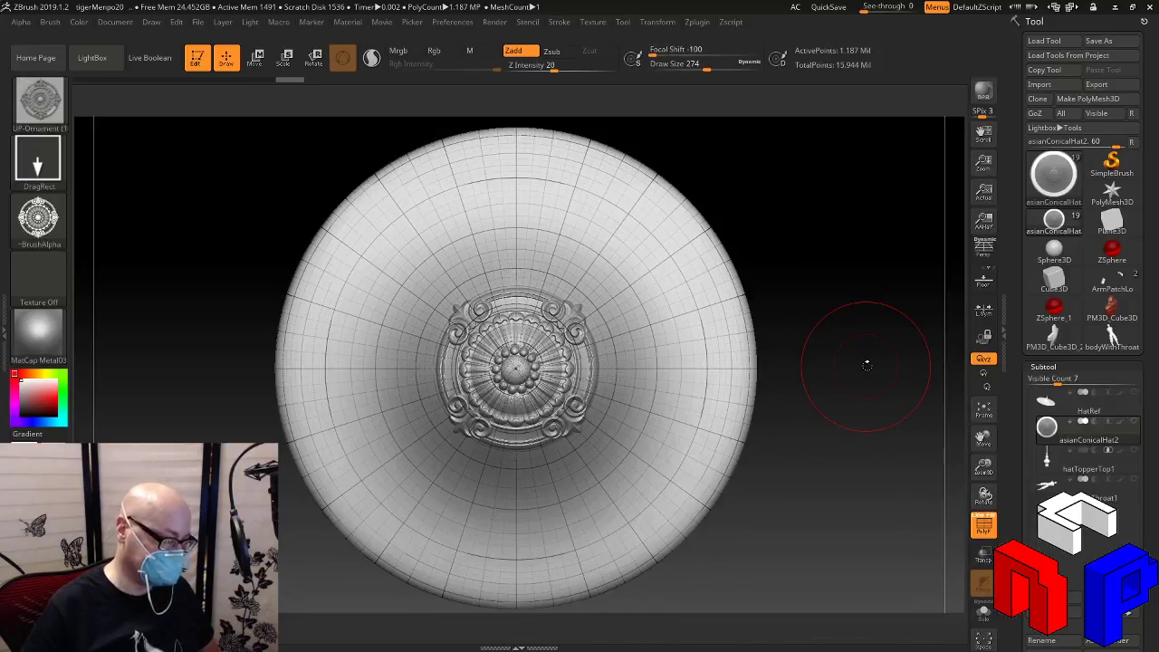
{"action": "key", "text": "ctrl+z"}
{"action": "key", "text": "ctrl+z"}
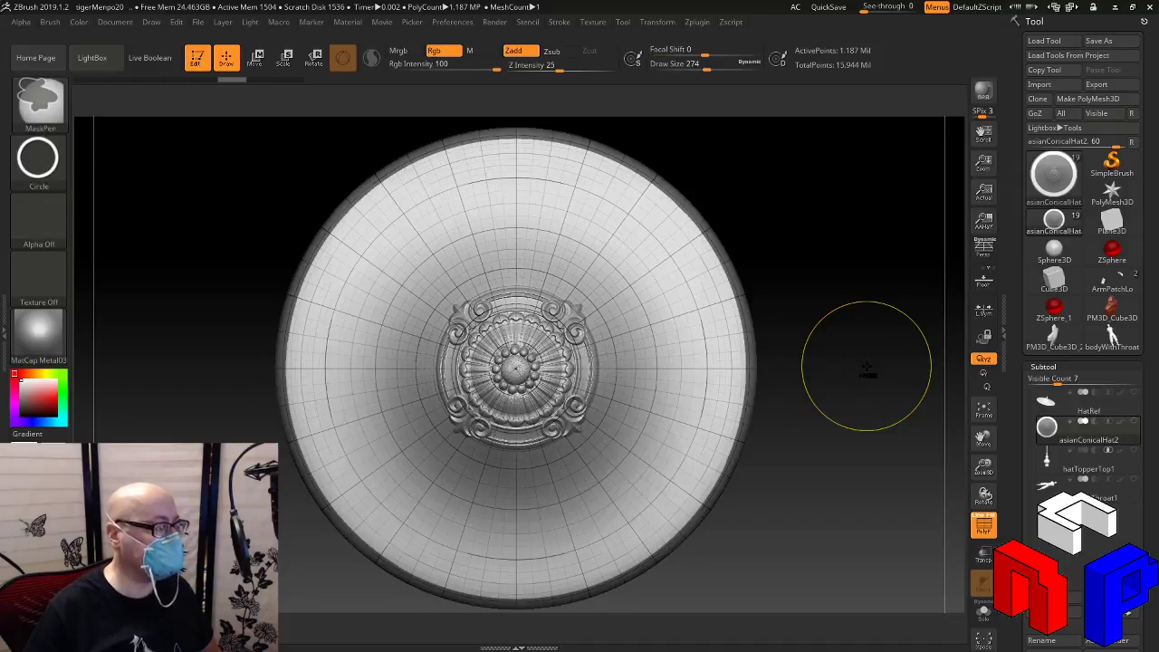
{"action": "left_click", "coordinate": [867, 367], "text": "ctrl"}
{"action": "left_click_drag", "start_coordinate": [870, 373], "coordinate": [871, 305]}
{"action": "left_click_drag", "start_coordinate": [818, 431], "coordinate": [832, 464], "text": "ctrl"}
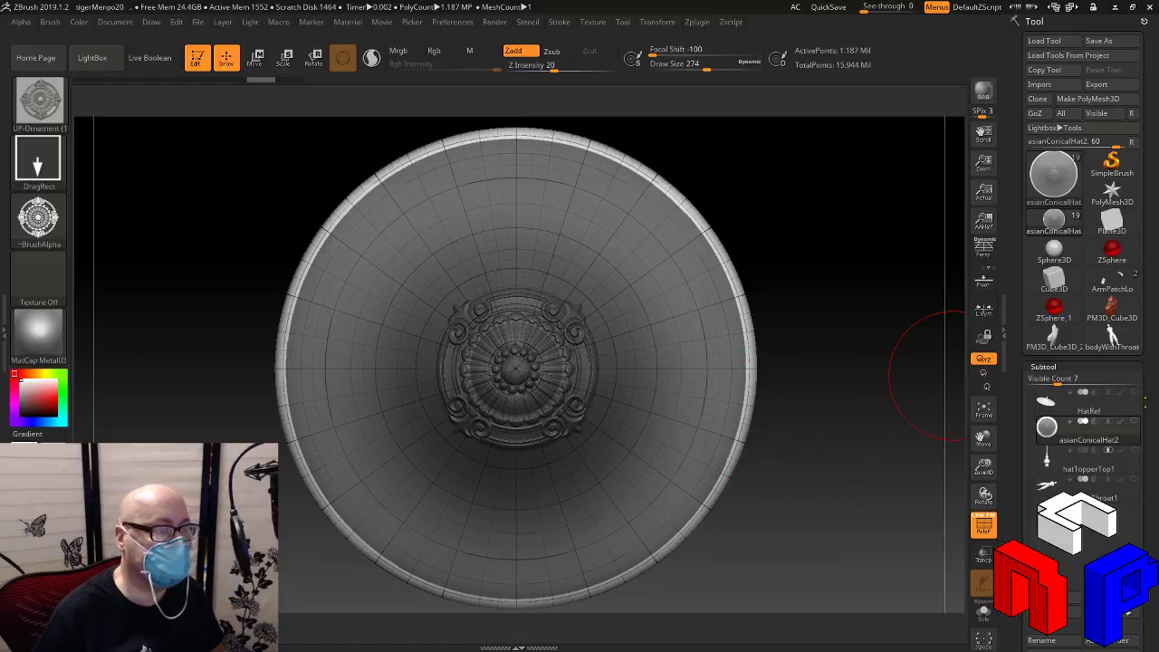
Inflate the unmasked outer rim of asianConicalHat2 by 20 with the Inflate deformation
{"action": "left_click_drag", "start_coordinate": [1049, 625], "coordinate": [1049, 497]}
{"action": "left_click", "coordinate": [1052, 470]}
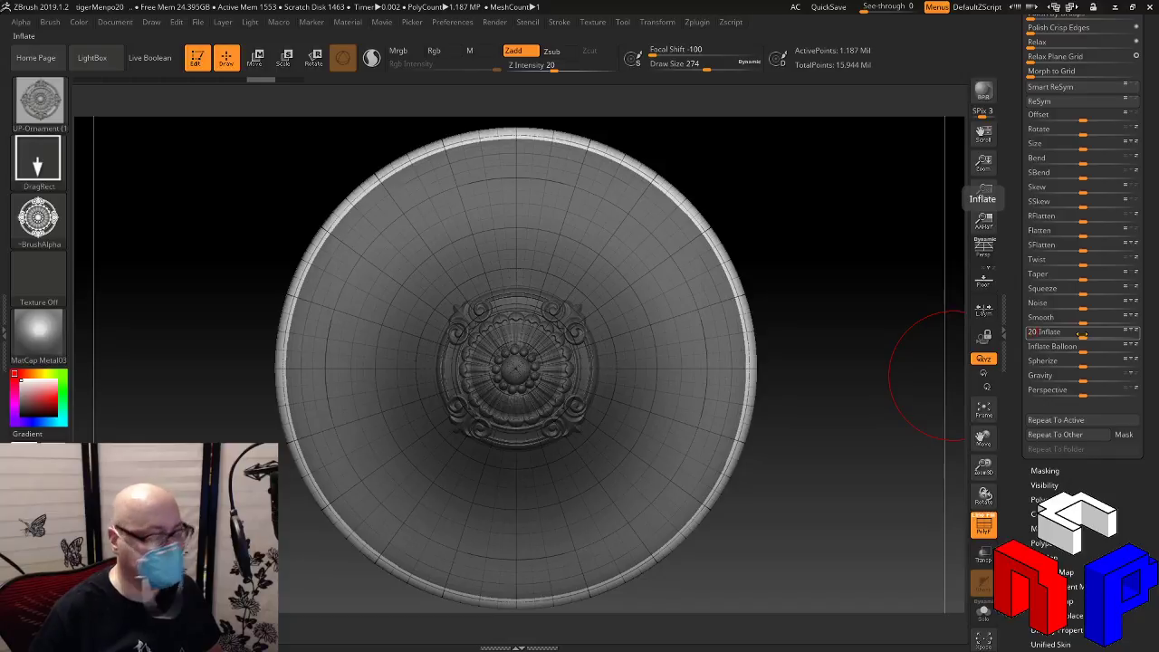
{"action": "left_click_drag", "start_coordinate": [1083, 334], "coordinate": [1083, 334]}
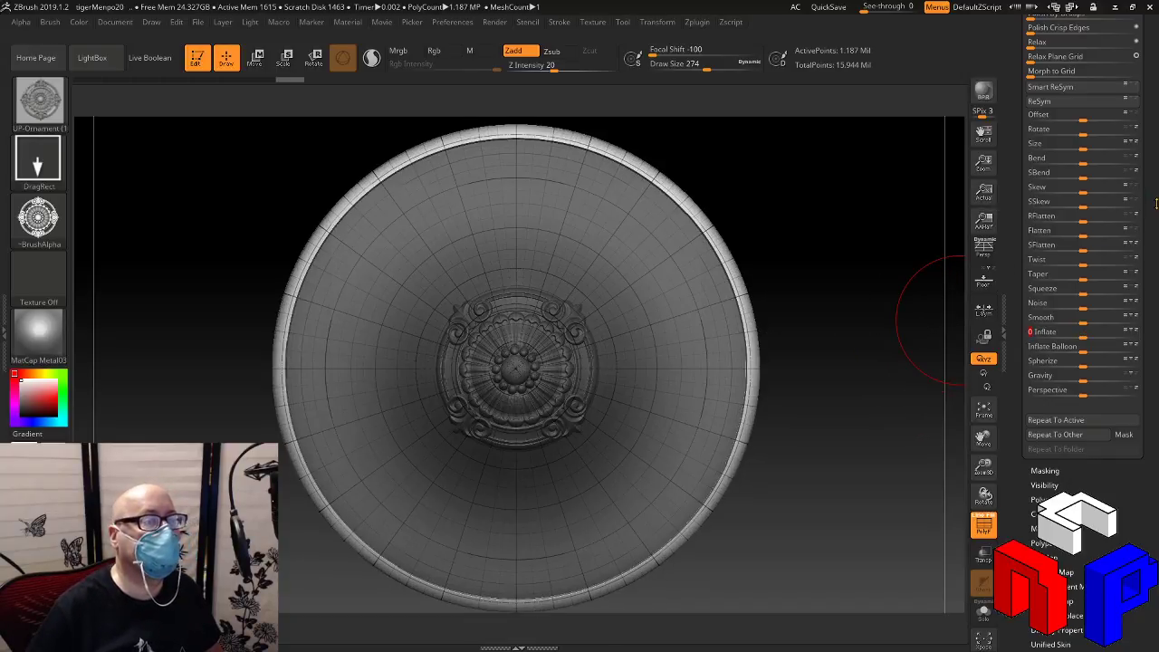
{"action": "left_click_drag", "start_coordinate": [1157, 204], "coordinate": [1157, 589]}
{"action": "left_click", "coordinate": [1080, 365]}
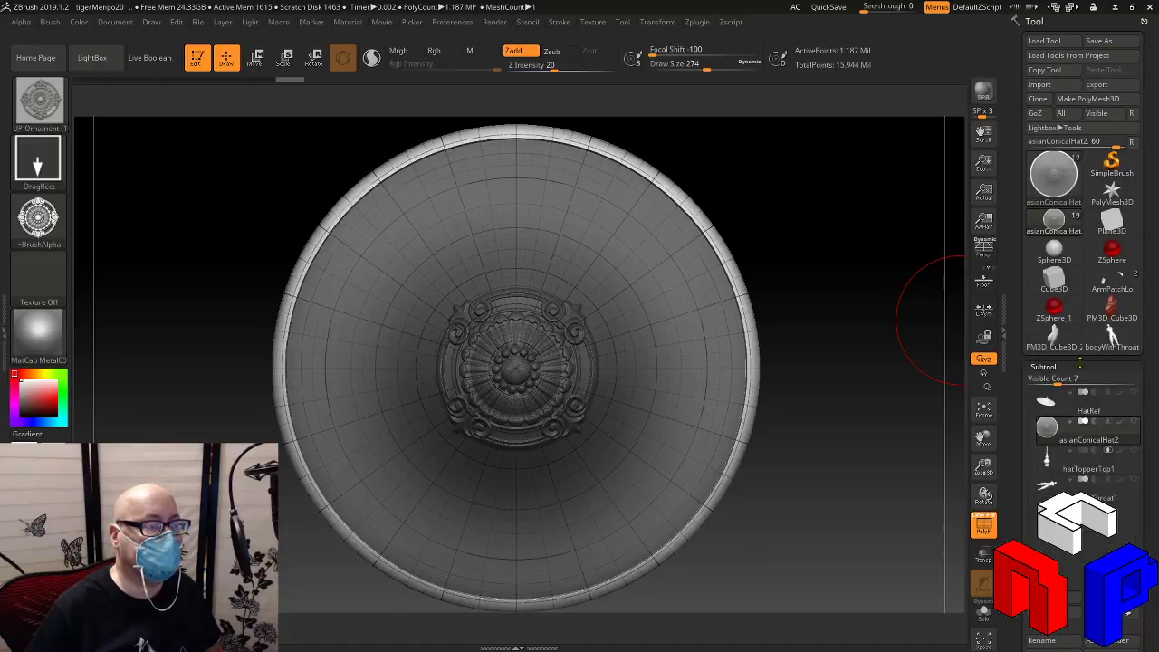
Toggle HatRef on and off to compare the inflated rim's diameter with the reference hat's outer edge
{"action": "mouse_move", "coordinate": [1134, 396]}
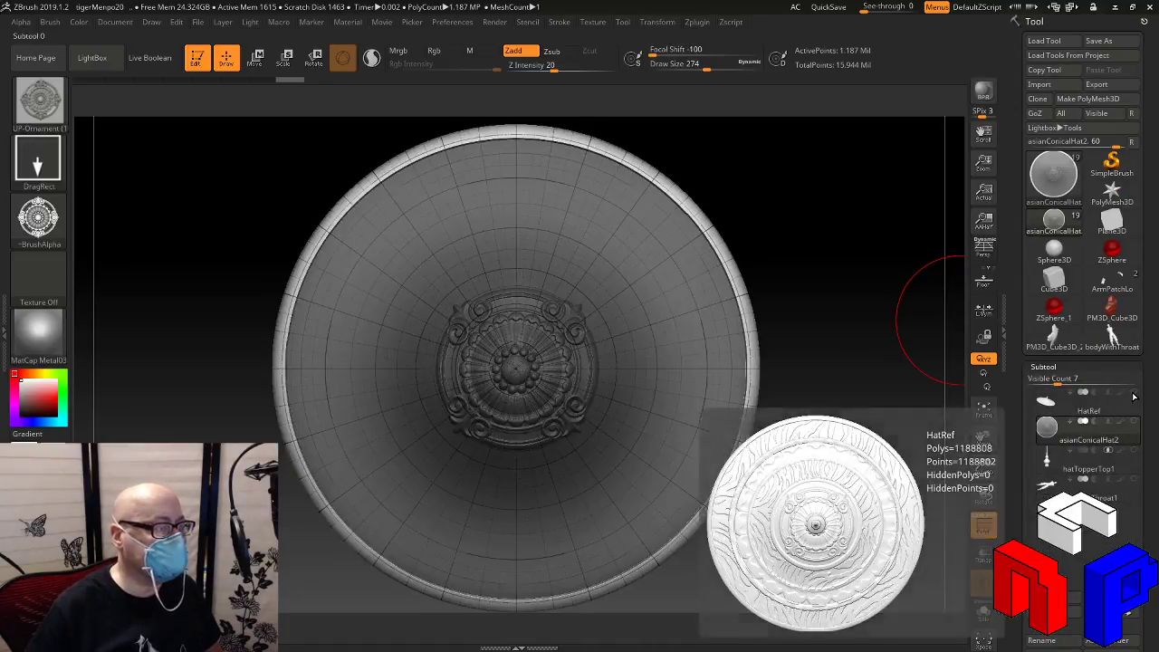
{"action": "left_click", "coordinate": [1134, 396]}
{"action": "left_click", "coordinate": [1134, 396]}
{"action": "left_click", "coordinate": [1134, 396]}
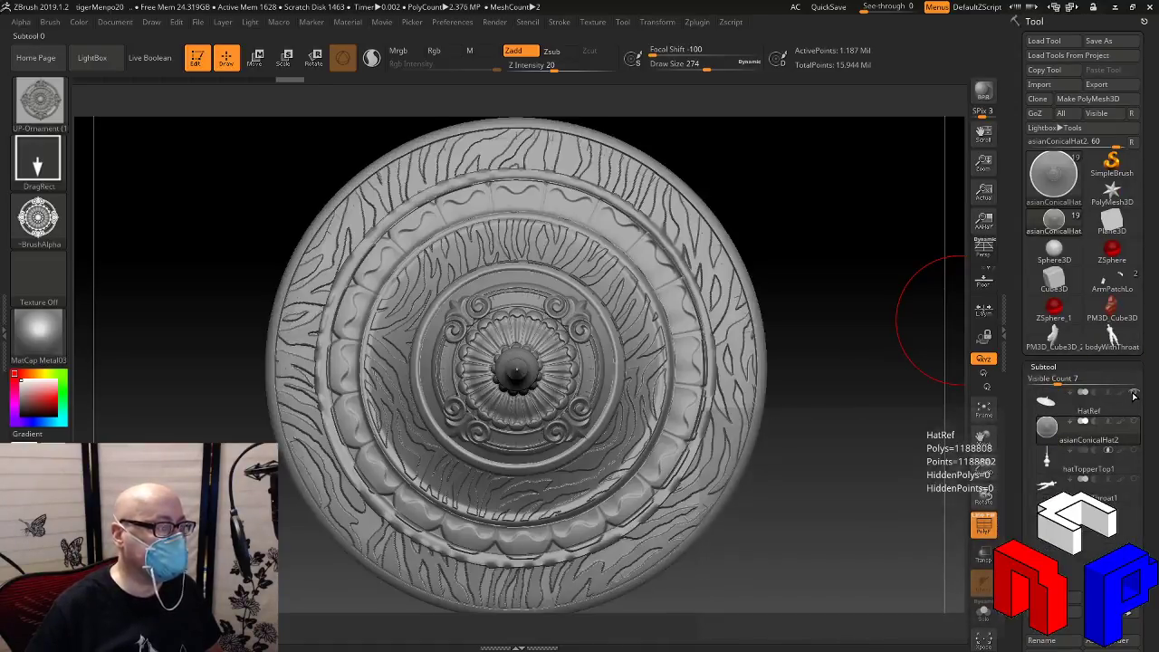
{"action": "left_click", "coordinate": [1134, 395]}
{"action": "mouse_move", "coordinate": [874, 462]}
{"action": "left_mouse_down"}
{"action": "mouse_move", "coordinate": [867, 351]}
{"action": "mouse_move", "coordinate": [872, 426]}
{"action": "left_mouse_up"}
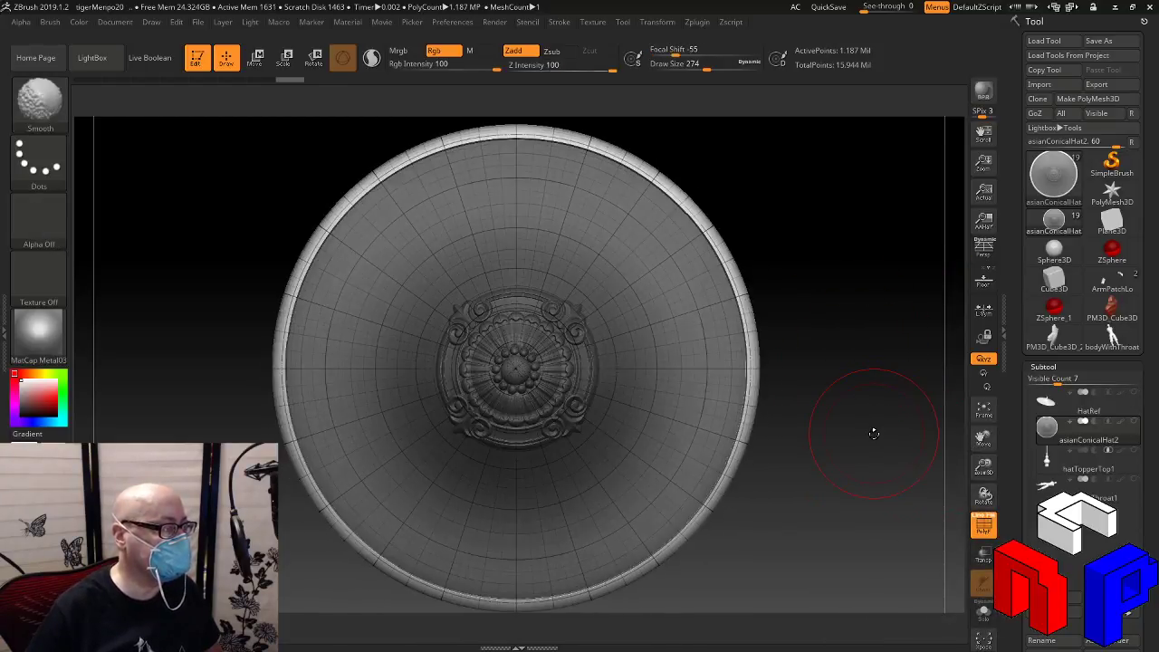
{"action": "left_click", "coordinate": [1136, 395]}
{"action": "left_click", "coordinate": [1136, 396]}
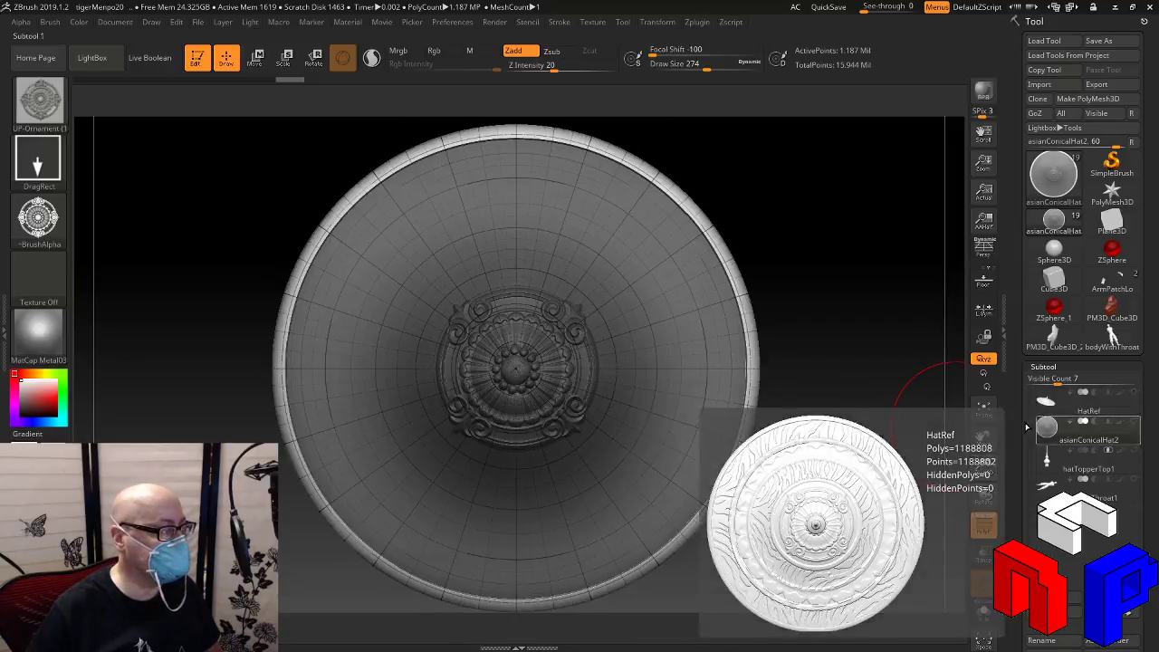
Undo the rim inflation and clear the mask from the whole hat
{"action": "key", "text": "ctrl+z"}
{"action": "key", "text": "ctrl+z"}
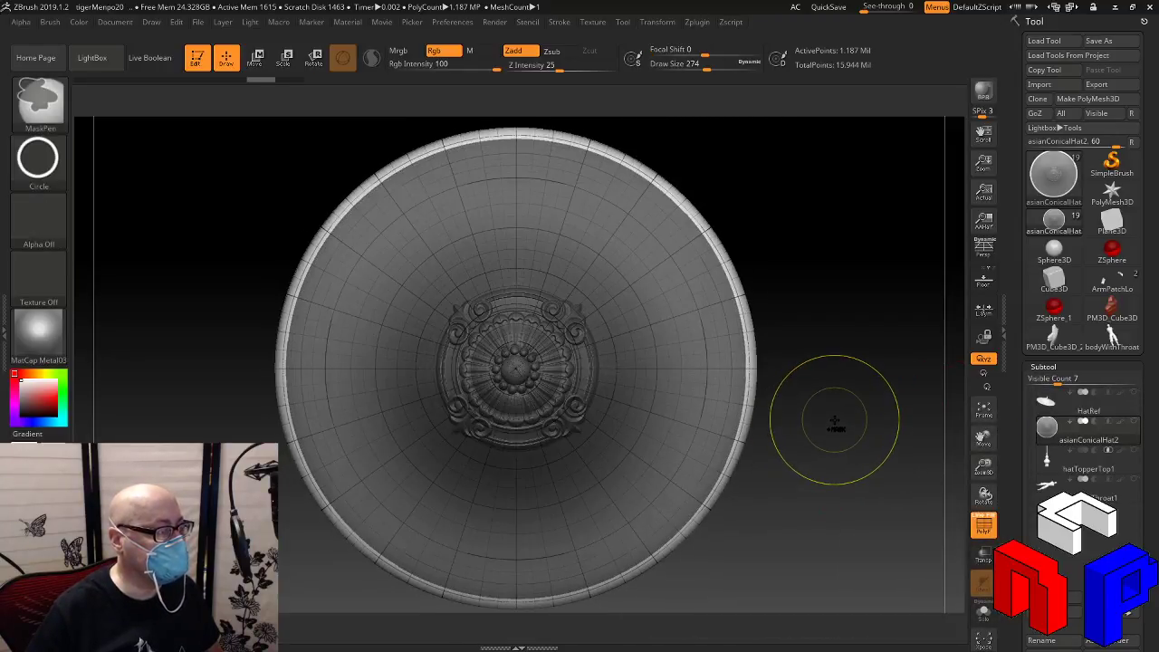
{"action": "left_click_drag", "start_coordinate": [835, 420], "coordinate": [842, 424], "text": "ctrl"}
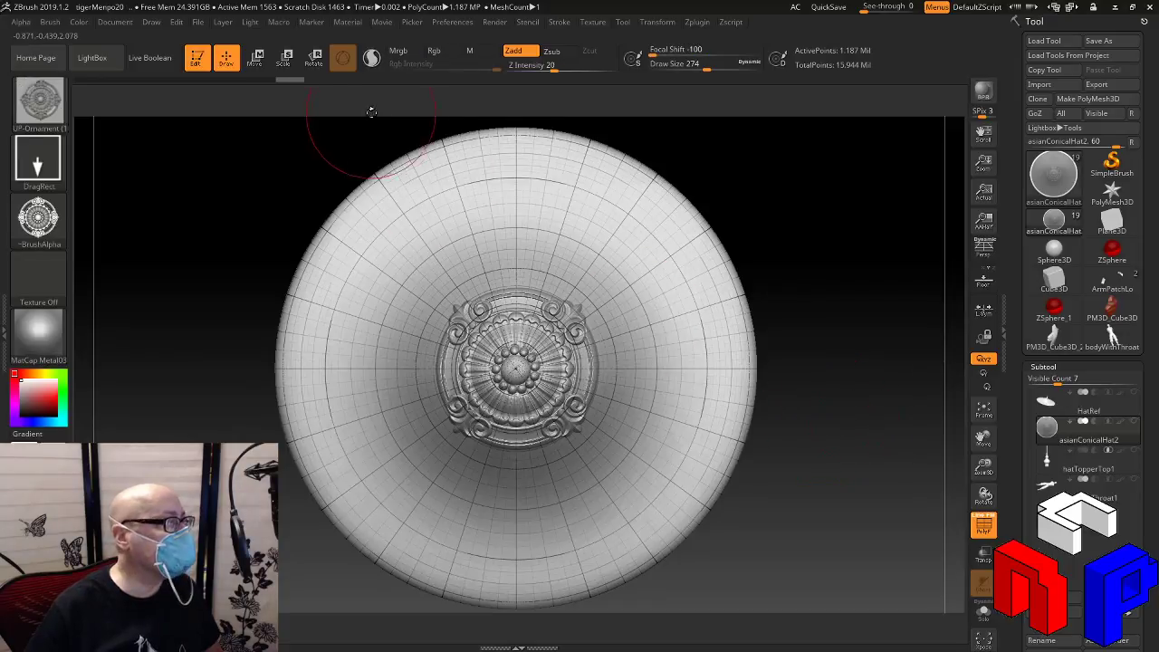
Switch to the Scale gizmo and try scaling the whole hat uniformly from its centre
{"action": "left_click", "coordinate": [275, 63]}
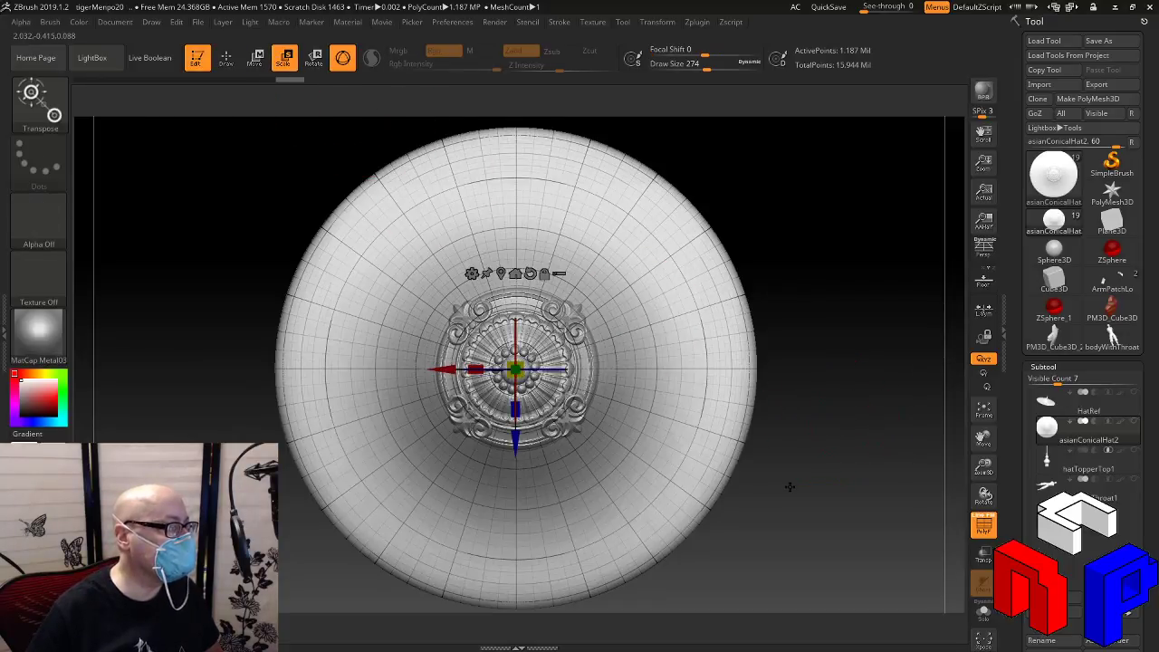
{"action": "left_click_drag", "start_coordinate": [789, 481], "coordinate": [787, 355]}
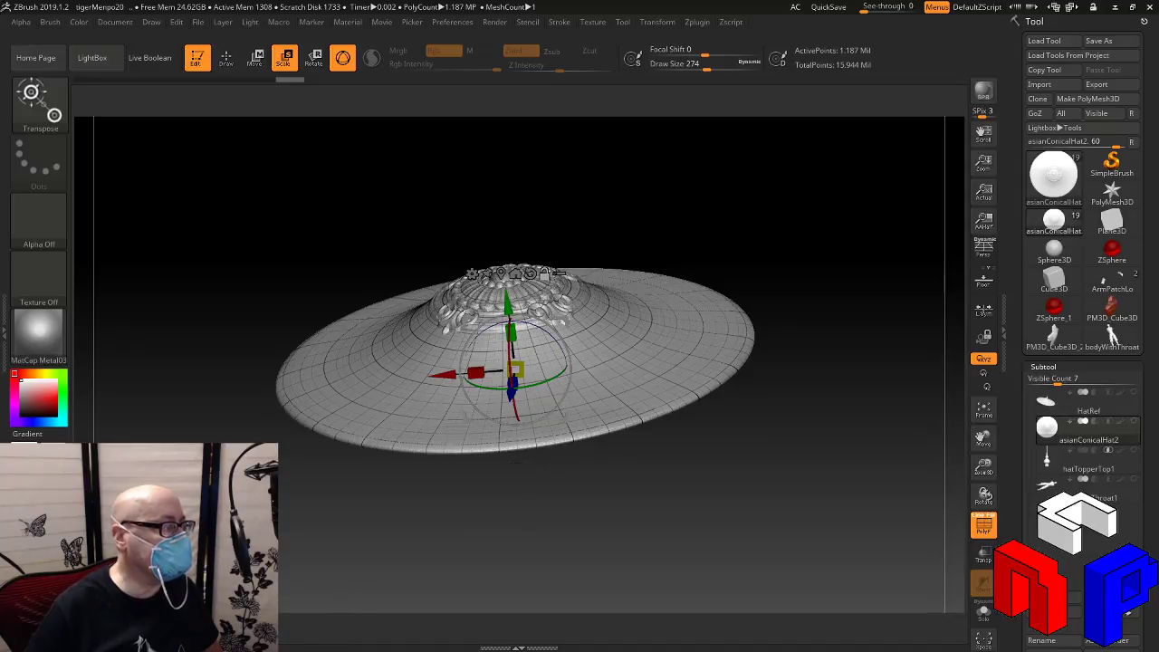
{"action": "left_click_drag", "start_coordinate": [815, 380], "coordinate": [745, 350]}
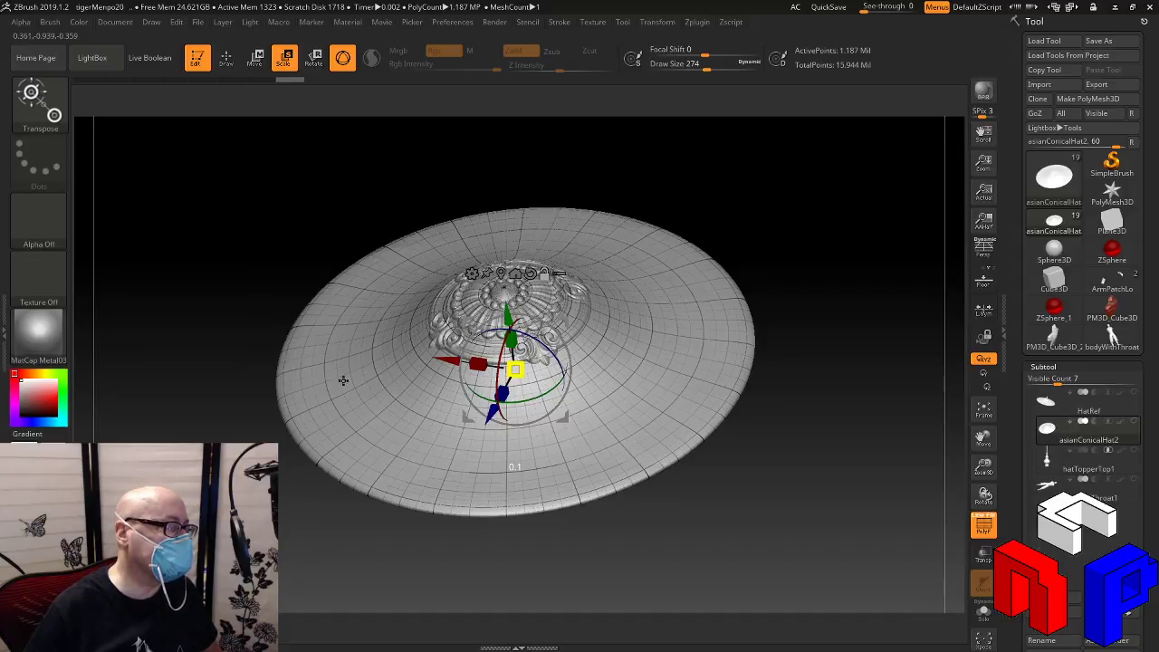
{"action": "right_click_drag", "start_coordinate": [507, 368], "coordinate": [459, 369]}
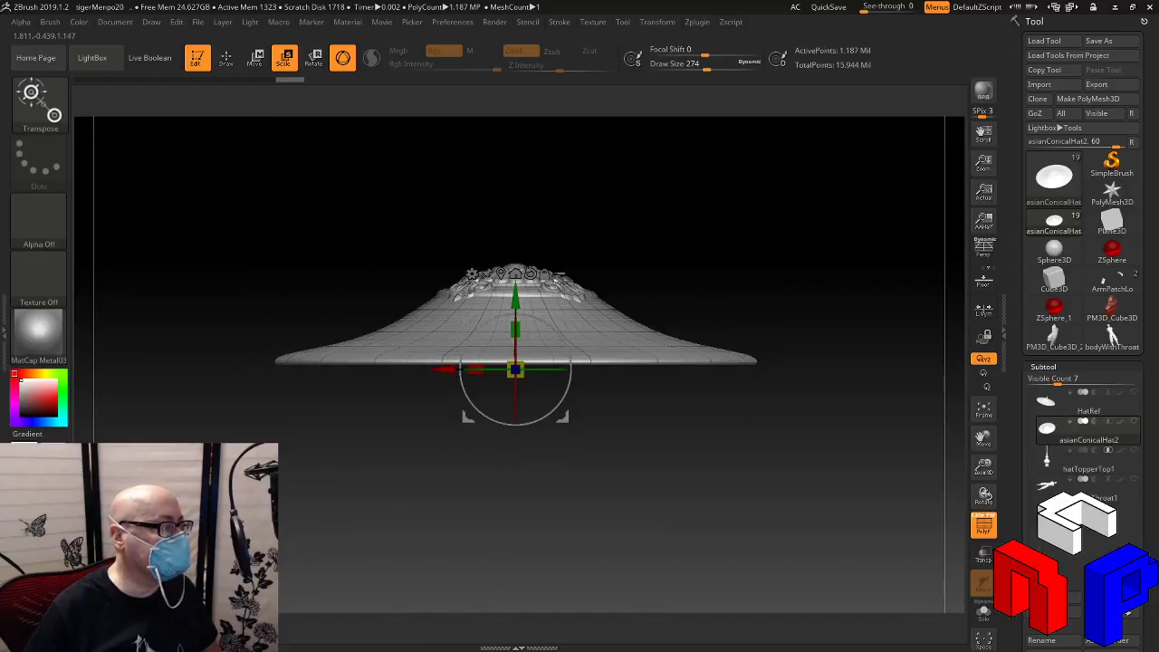
Undo the last change on the hat, then invert and clear the restored rim mask
{"action": "key", "text": "ctrl+z"}
{"action": "left_click_drag", "start_coordinate": [852, 234], "coordinate": [834, 350]}
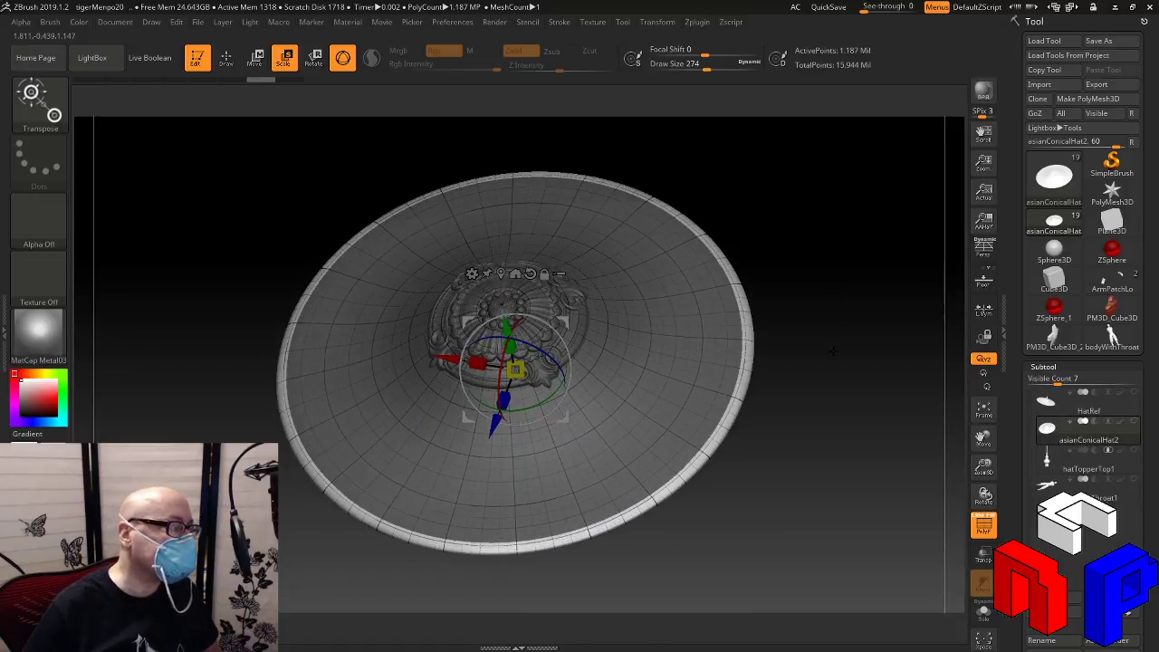
{"action": "left_click", "coordinate": [835, 351], "text": "ctrl"}
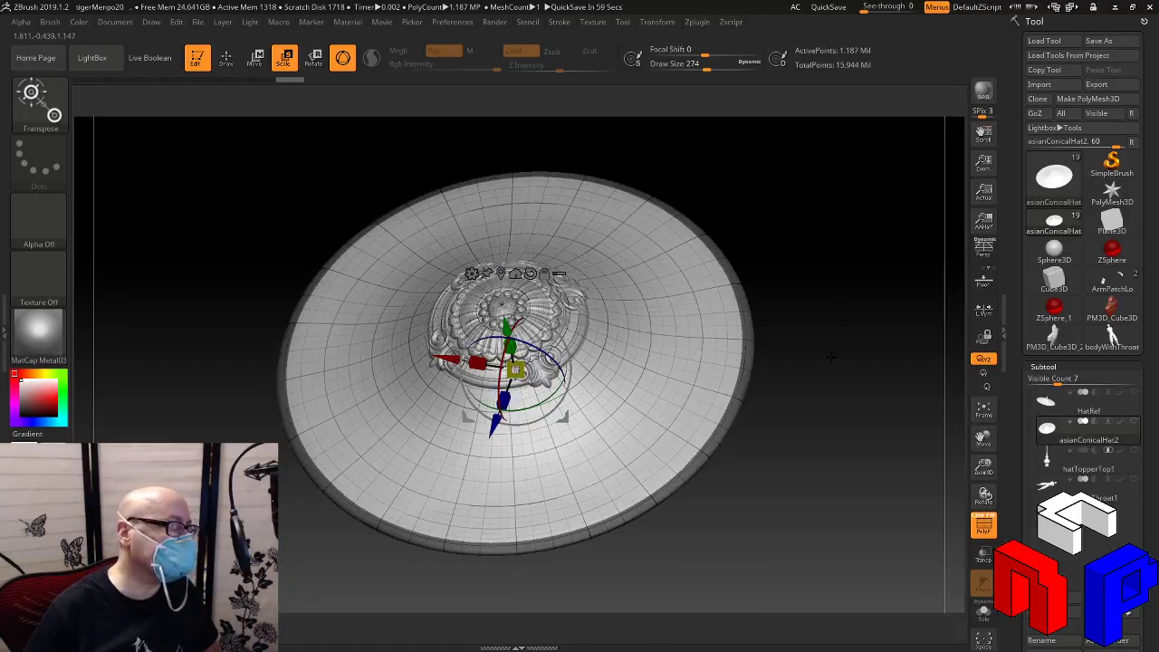
{"action": "left_click_drag", "start_coordinate": [831, 357], "coordinate": [819, 380], "text": "ctrl"}
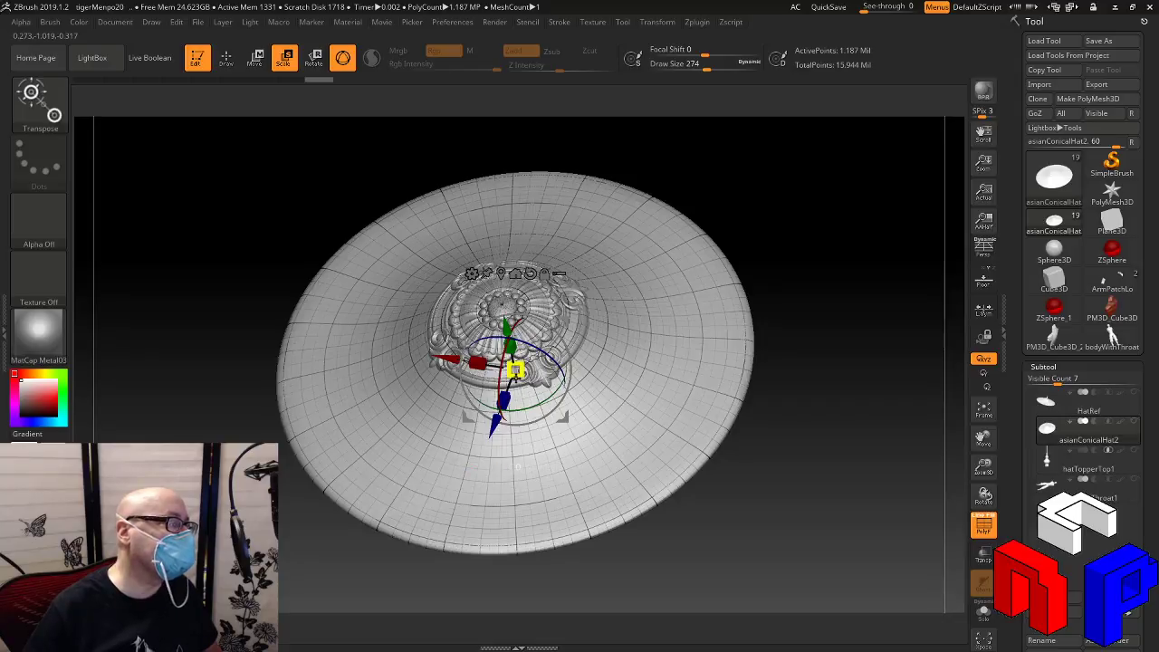
Scale the whole hat up uniformly, then show HatRef and compare both outer edges from the side
{"action": "left_click_drag", "start_coordinate": [516, 369], "coordinate": [525, 390]}
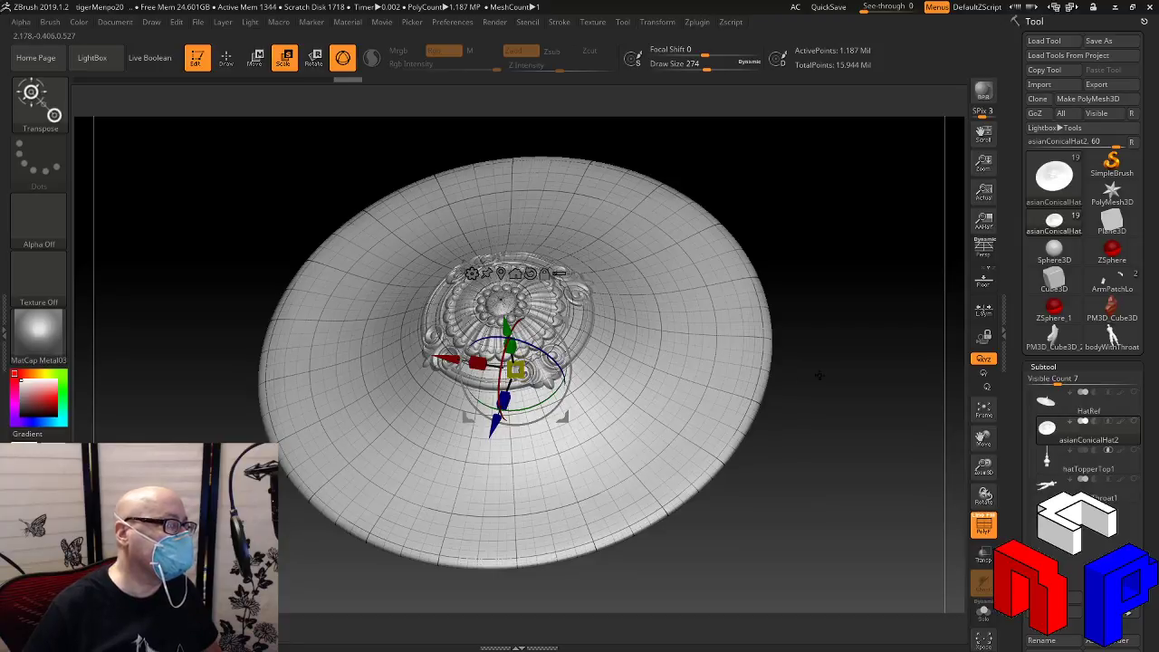
{"action": "left_click_drag", "start_coordinate": [820, 375], "coordinate": [846, 337]}
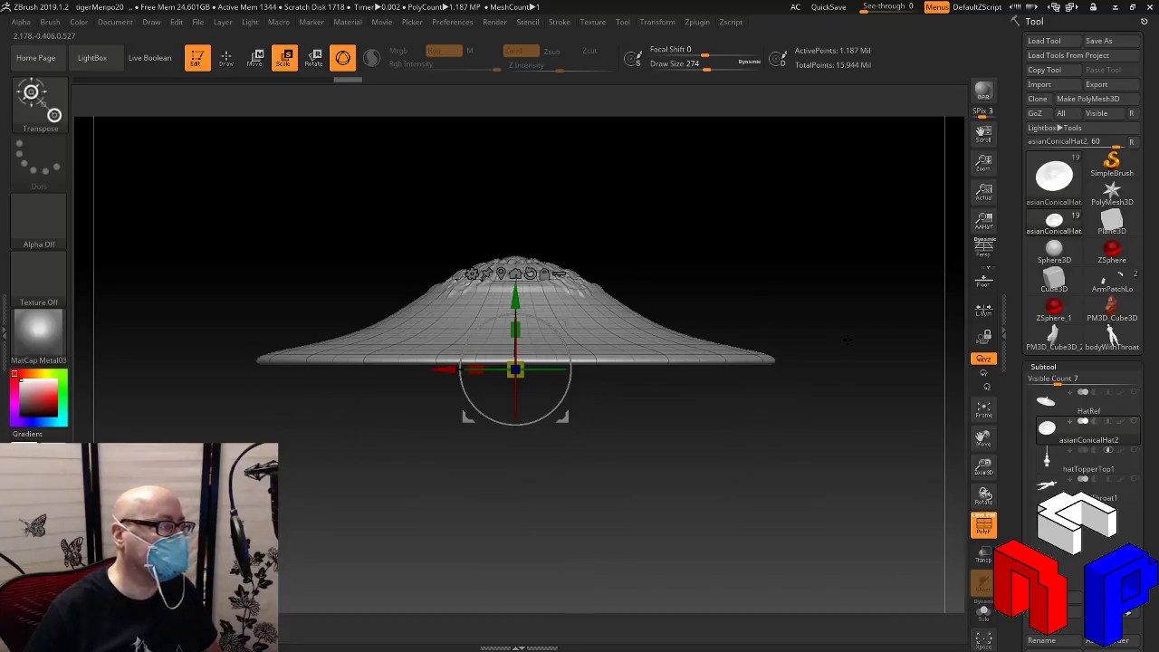
{"action": "left_click", "coordinate": [1125, 394]}
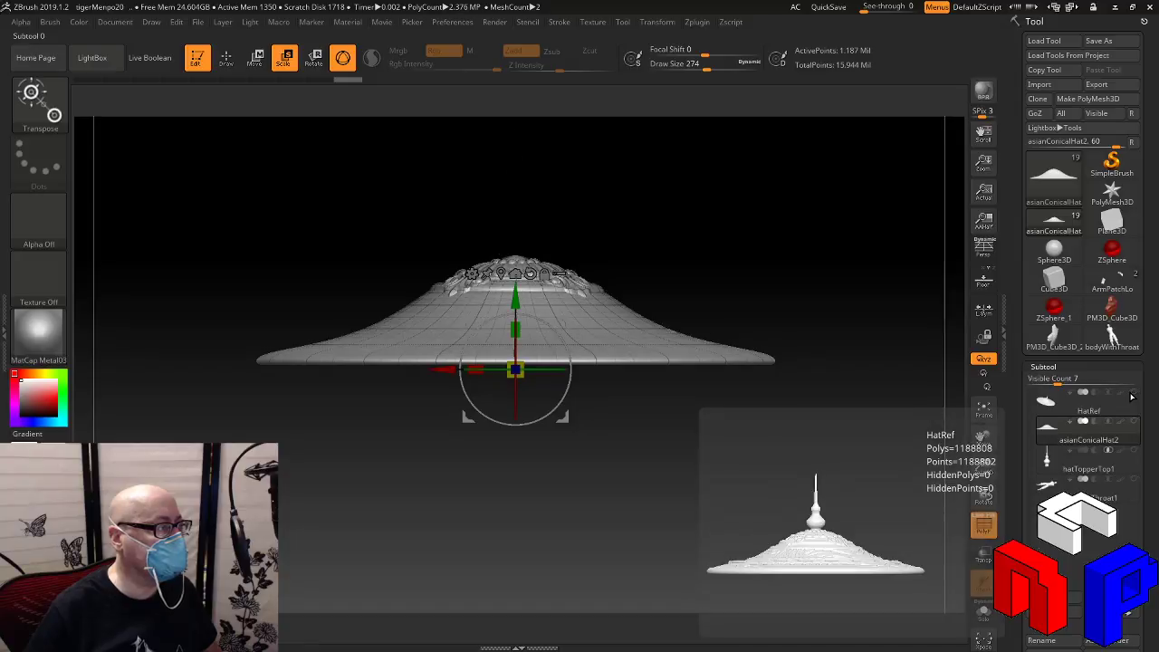
{"action": "left_click", "coordinate": [1132, 394]}
{"action": "left_click", "coordinate": [1131, 394]}
{"action": "left_click", "coordinate": [1131, 395]}
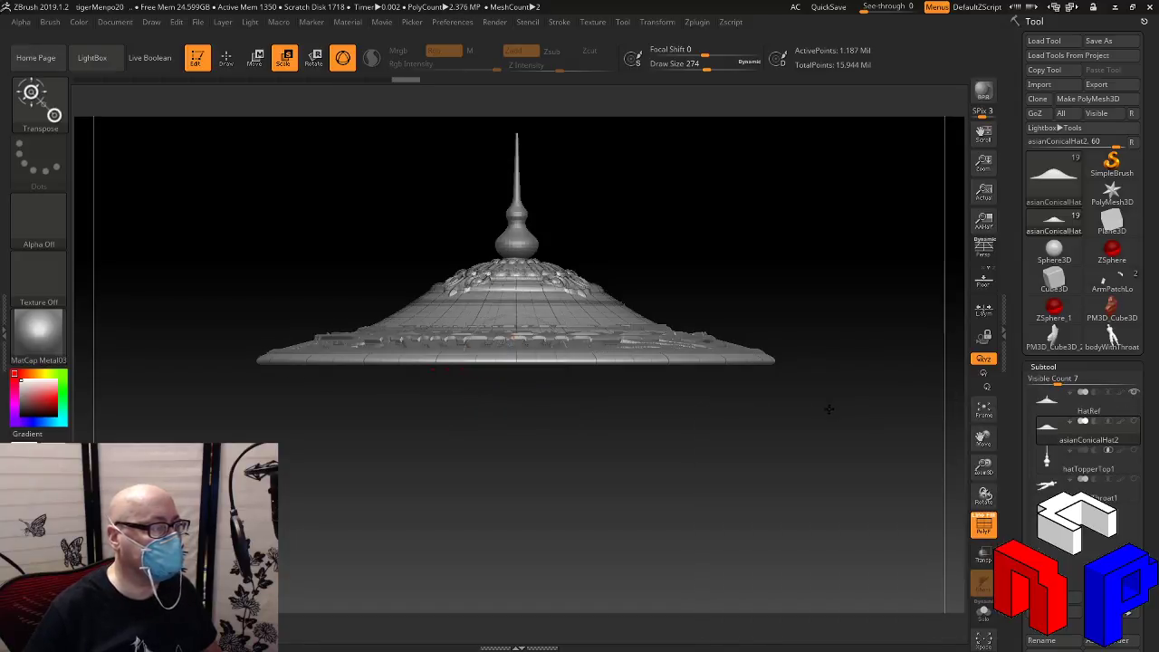
{"action": "left_click_drag", "start_coordinate": [829, 410], "coordinate": [736, 385]}
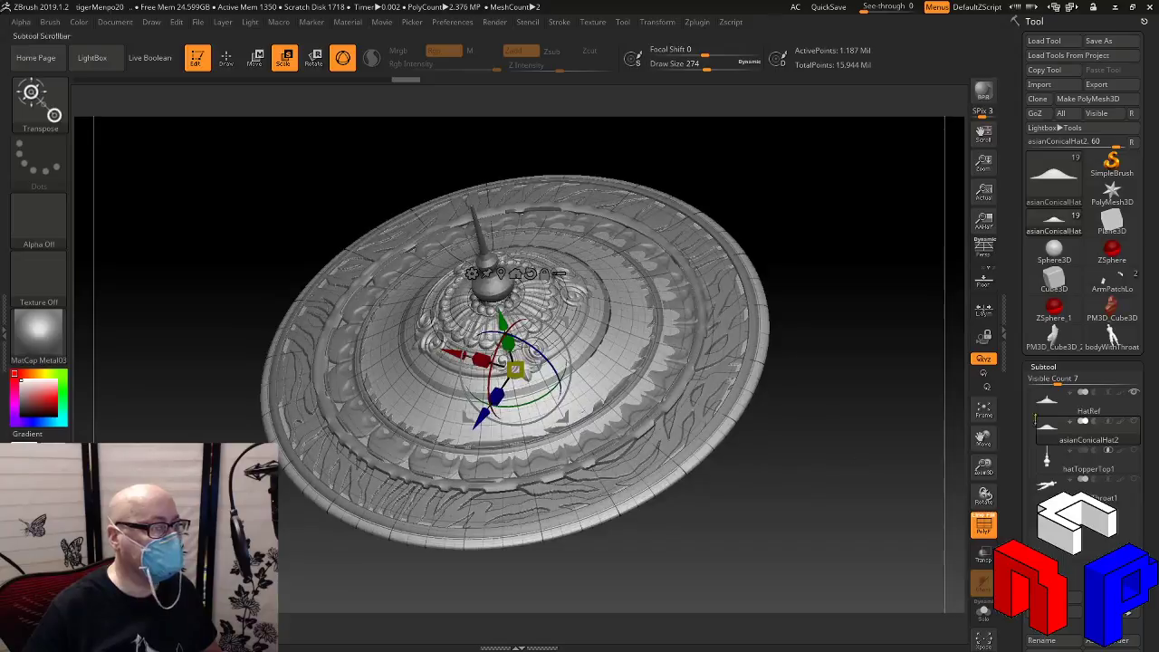
Reselect asianConicalHat2 and rescale it uniformly so its outer edge closely matches HatRef's
{"action": "left_click", "coordinate": [1122, 412]}
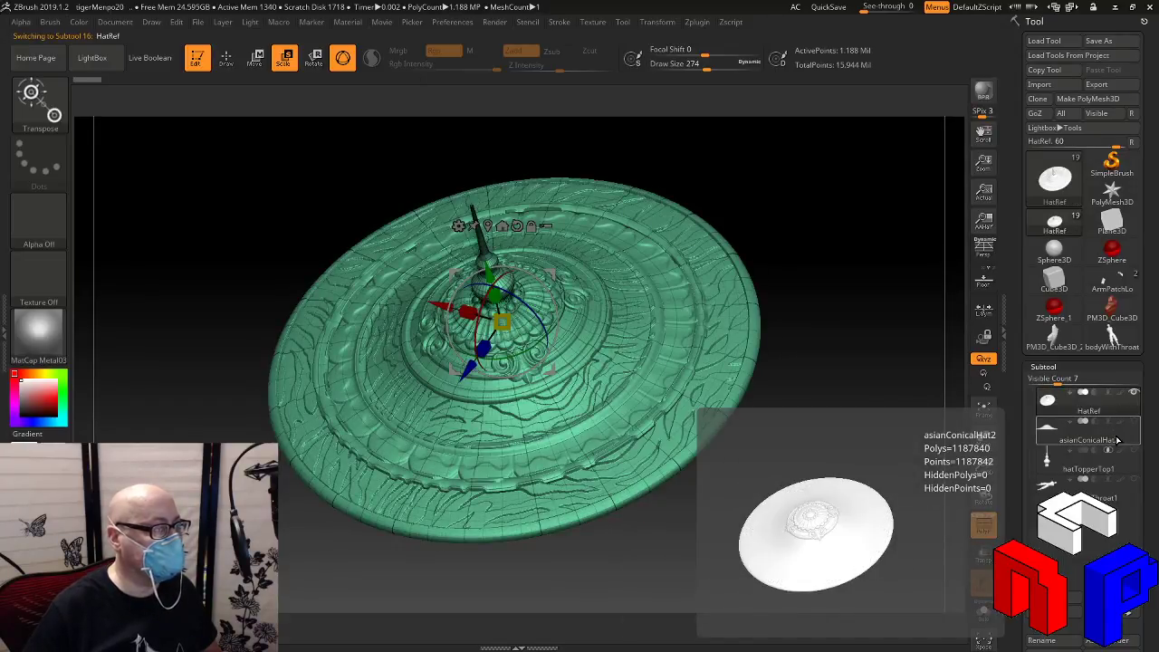
{"action": "left_click", "coordinate": [1118, 440]}
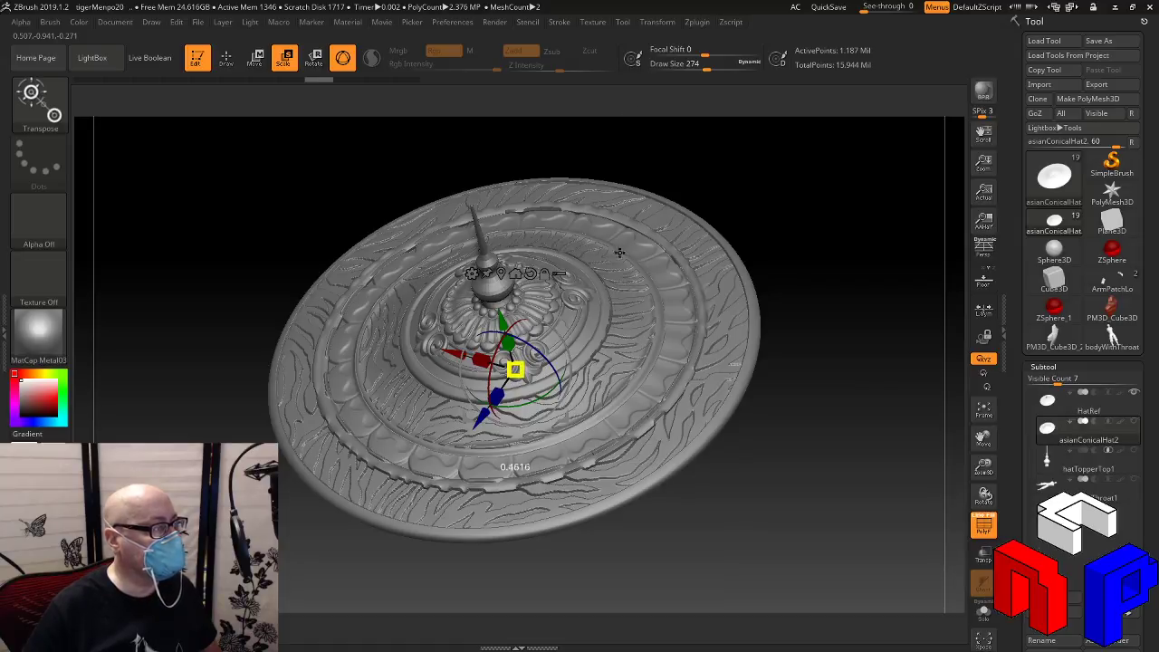
{"action": "left_click_drag", "start_coordinate": [515, 368], "coordinate": [507, 398]}
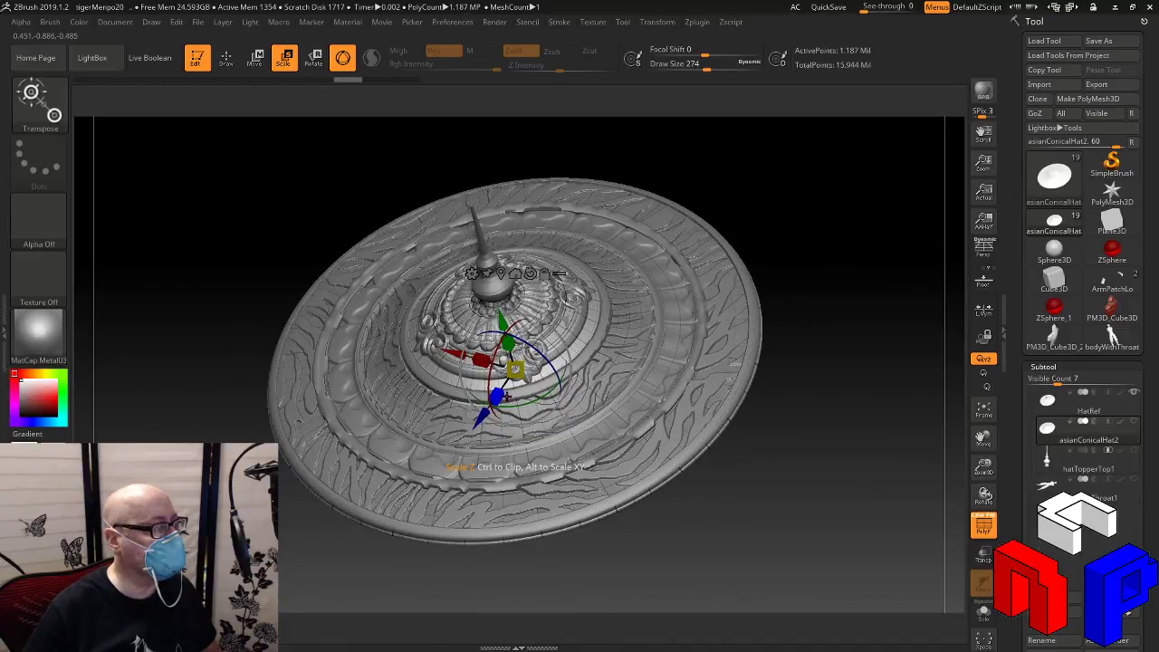
Move asianConicalHat2 slightly up along its vertical axis to line it up with HatRef
{"action": "left_click_drag", "start_coordinate": [776, 520], "coordinate": [788, 488]}
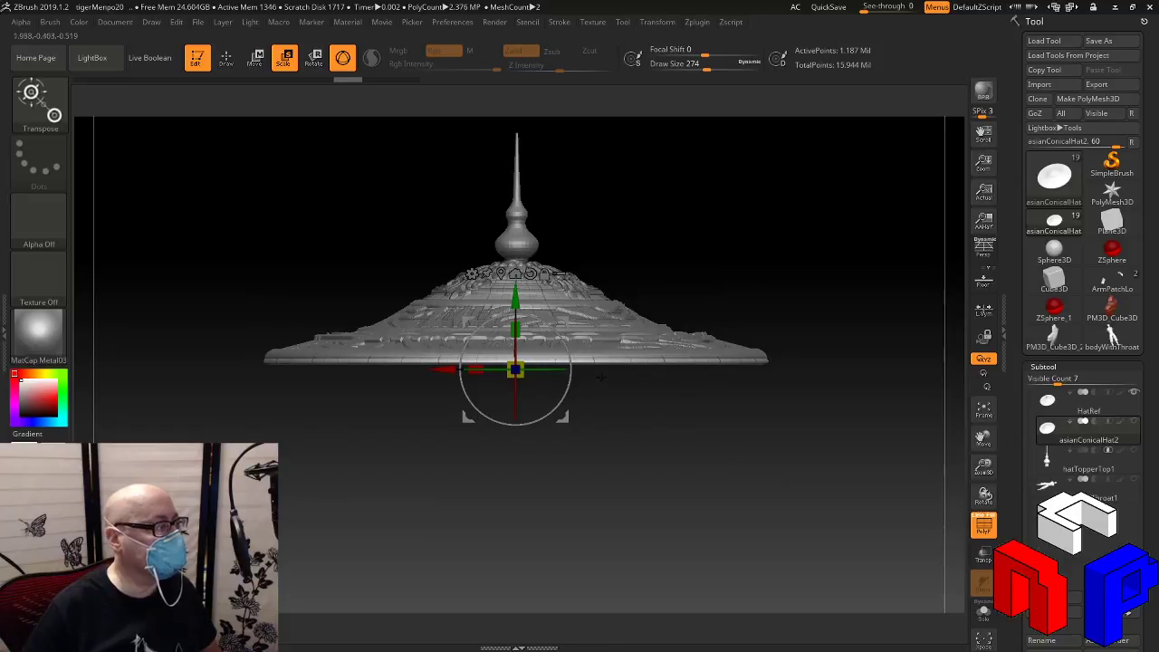
{"action": "left_click_drag", "start_coordinate": [517, 305], "coordinate": [523, 297]}
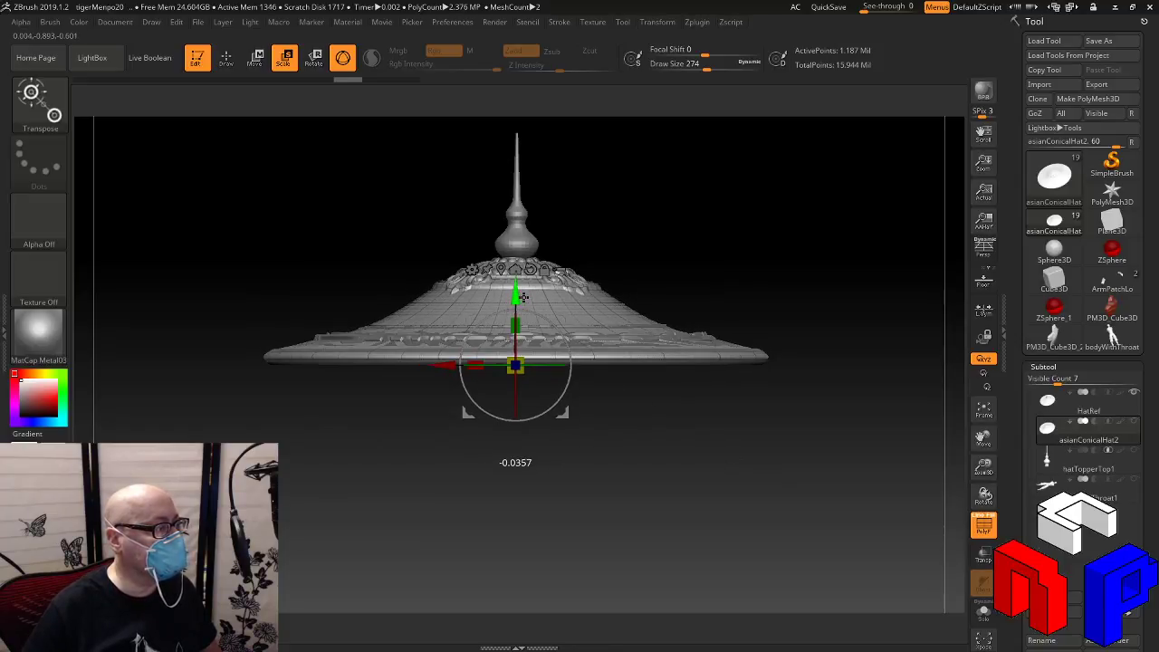
{"action": "left_click_drag", "start_coordinate": [524, 297], "coordinate": [529, 299]}
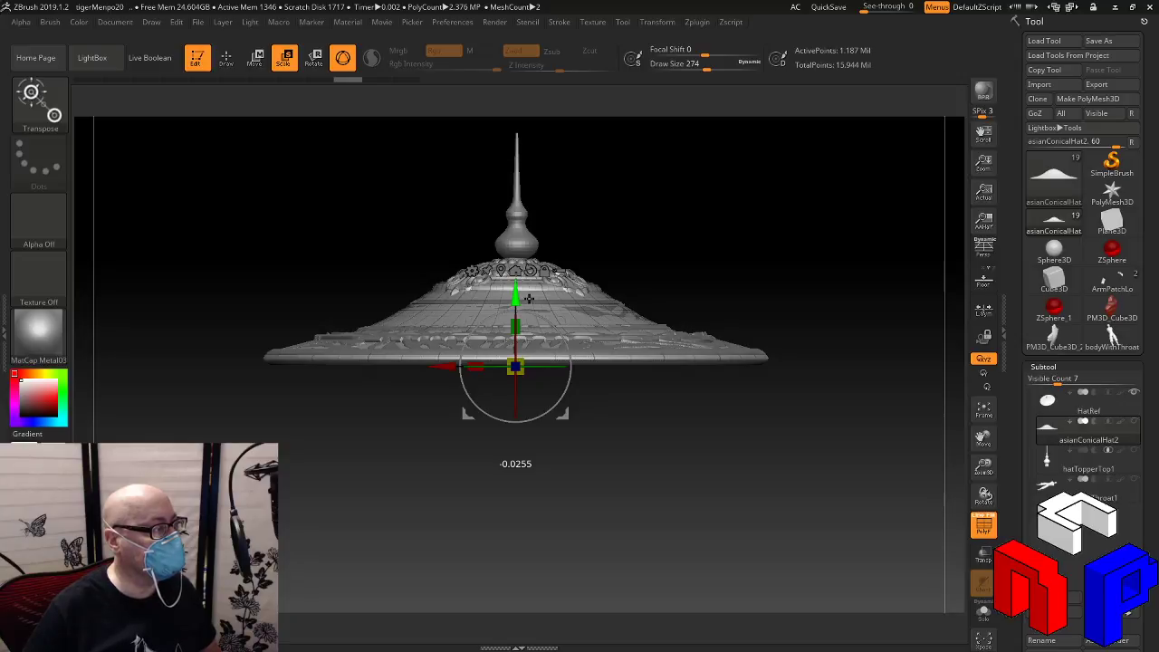
{"action": "left_click_drag", "start_coordinate": [529, 299], "coordinate": [519, 326]}
{"action": "left_click_drag", "start_coordinate": [732, 216], "coordinate": [722, 296]}
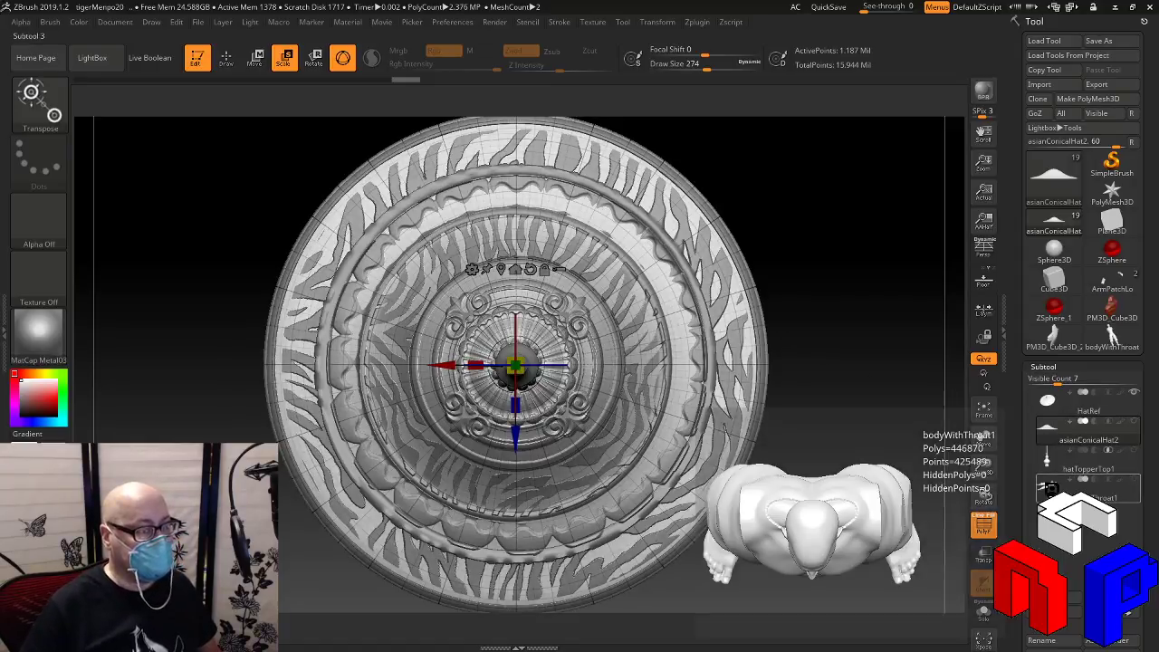
Hide HatRef and switch asianConicalHat2 from scaling to Draw mode, keeping the polyframe lines shown and the whole hat in top view
{"action": "left_click", "coordinate": [1134, 393]}
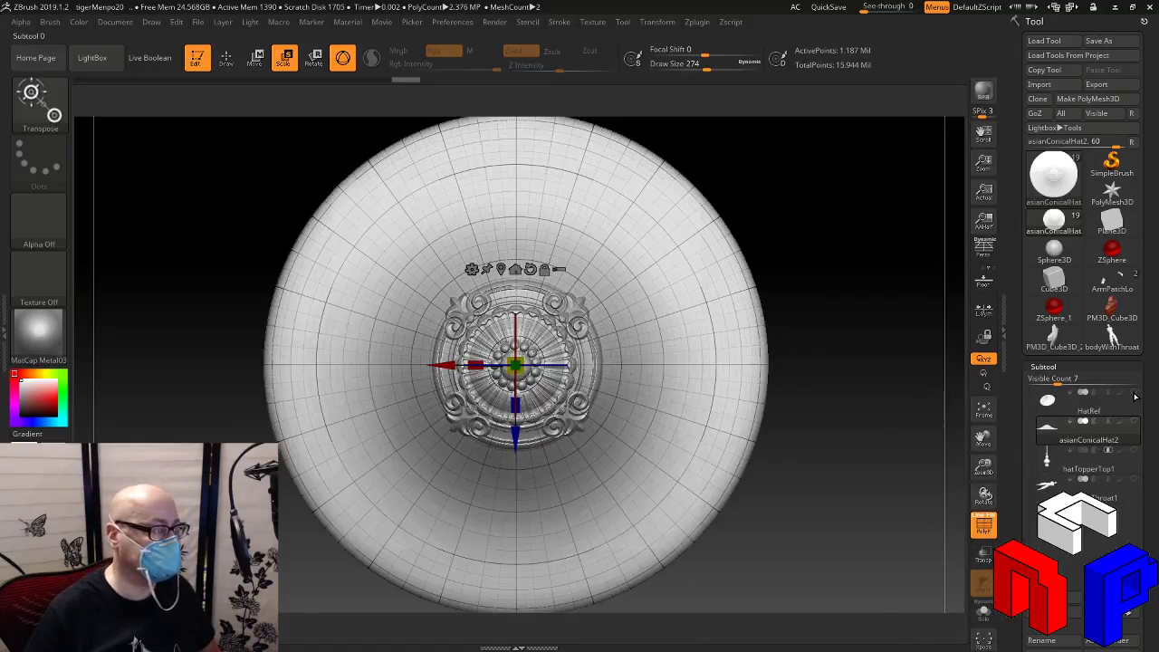
{"action": "left_click_drag", "start_coordinate": [800, 521], "coordinate": [820, 536]}
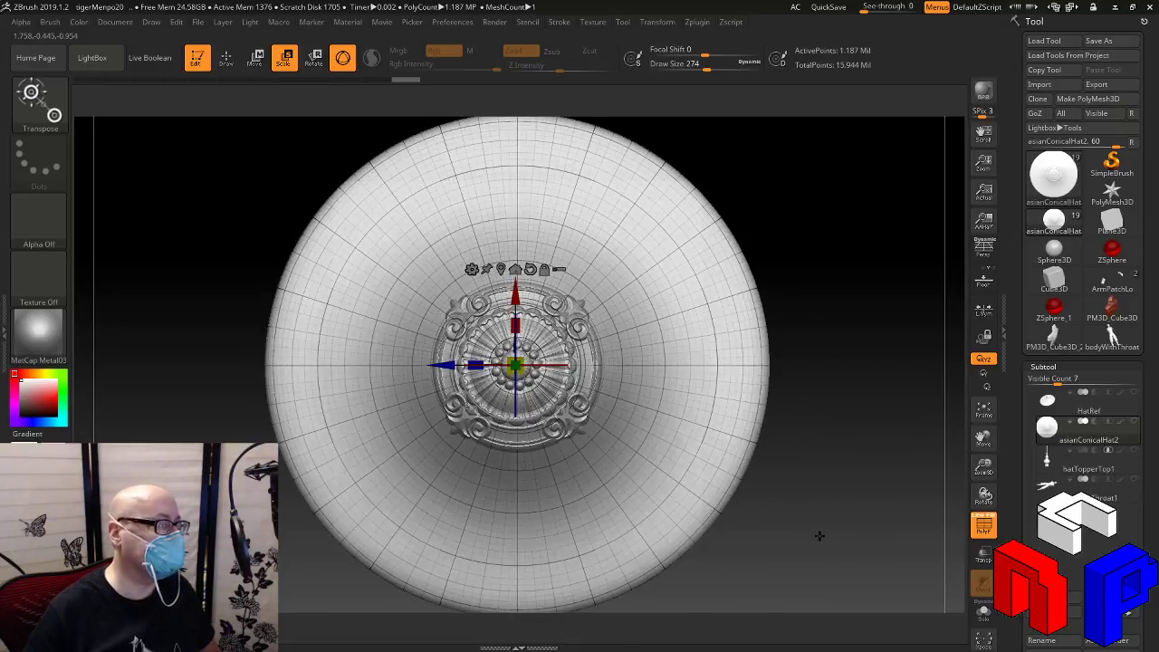
{"action": "left_click", "coordinate": [227, 60]}
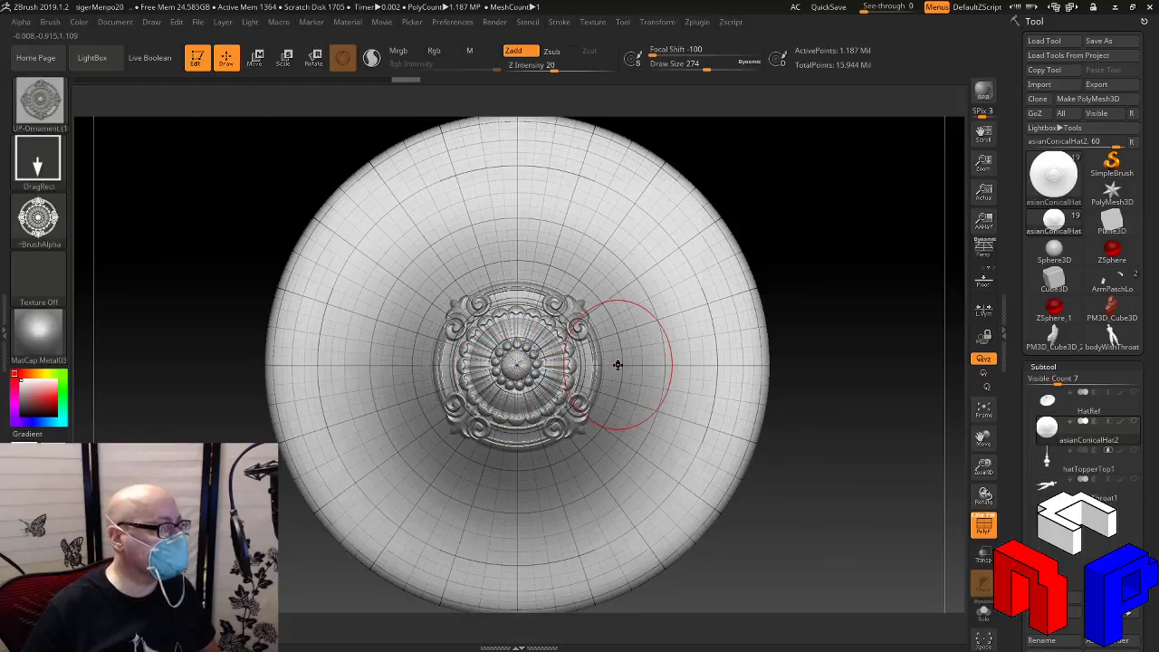
{"action": "left_click", "coordinate": [984, 523]}
{"action": "mouse_move", "coordinate": [898, 531]}
{"action": "left_mouse_down"}
{"action": "mouse_move", "coordinate": [881, 445]}
{"action": "mouse_move", "coordinate": [883, 328]}
{"action": "mouse_move", "coordinate": [863, 366]}
{"action": "mouse_move", "coordinate": [867, 414]}
{"action": "left_mouse_up"}
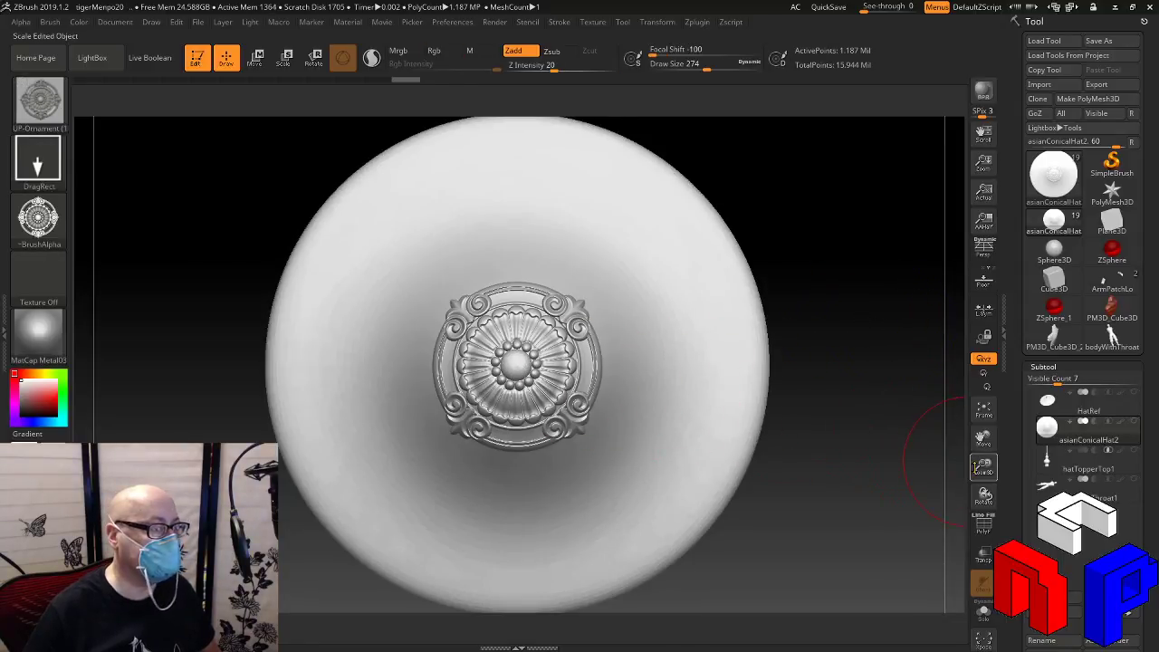
{"action": "left_click_drag", "start_coordinate": [984, 468], "coordinate": [993, 504]}
{"action": "left_click", "coordinate": [984, 525]}
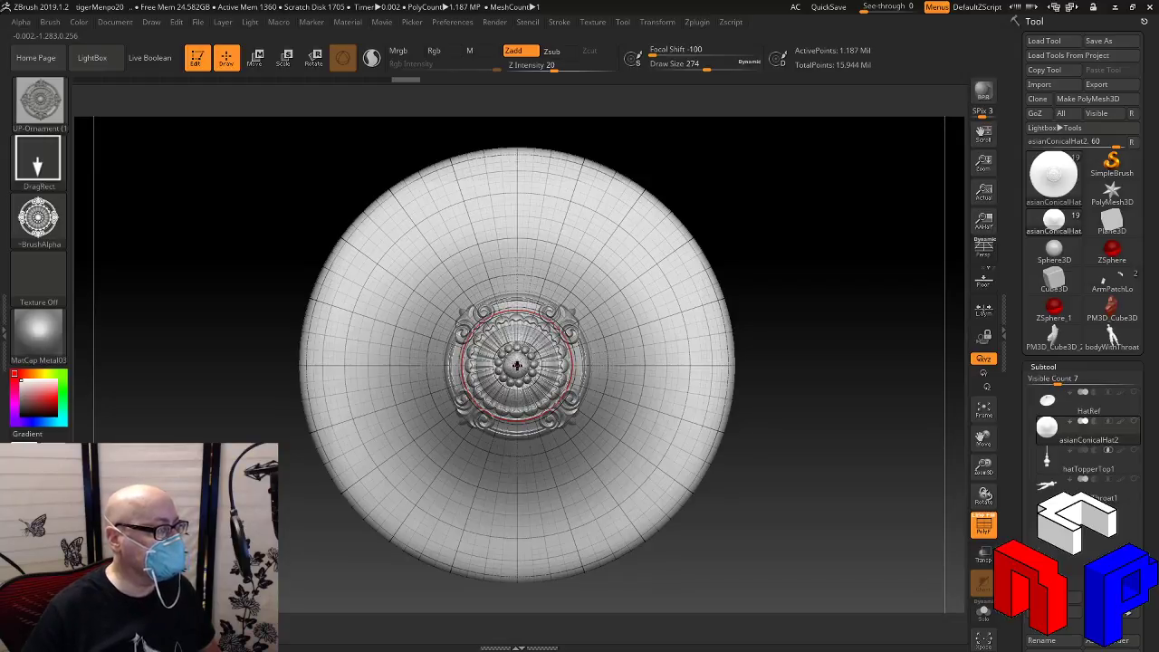
Mask the whole asianConicalHat2 subtool and toggle HatRef's visibility to compare the ring positions, leaving HatRef hidden
{"action": "mouse_move", "coordinate": [516, 365]}
{"action": "left_mouse_down", "text": "ctrl"}
{"action": "mouse_move", "coordinate": [732, 538]}
{"action": "mouse_move", "coordinate": [823, 577]}
{"action": "mouse_move", "coordinate": [776, 549]}
{"action": "left_mouse_up", "text": "ctrl"}
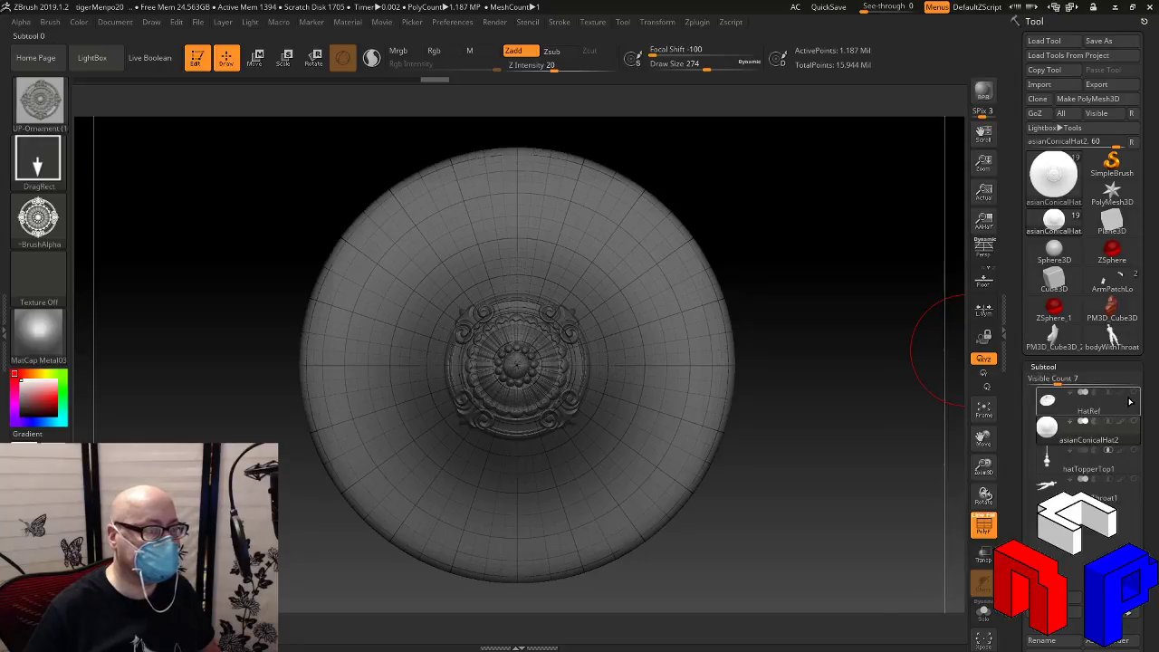
{"action": "left_click", "coordinate": [1134, 395]}
{"action": "left_click", "coordinate": [1133, 395]}
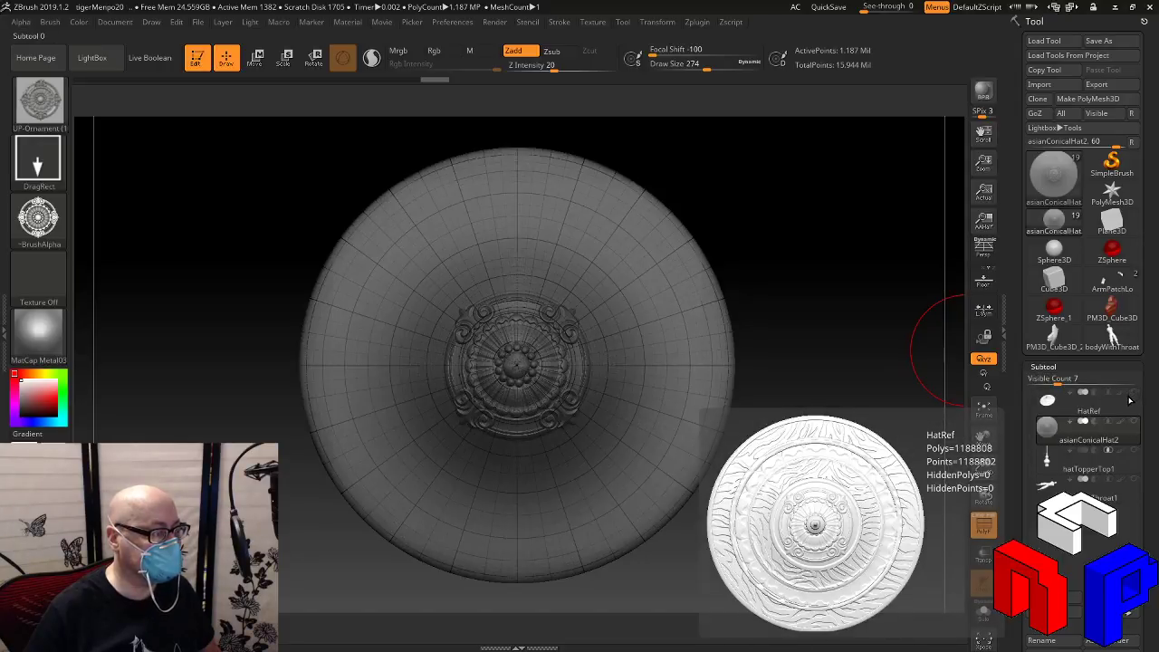
{"action": "left_click", "coordinate": [1133, 395]}
{"action": "left_click", "coordinate": [1133, 395]}
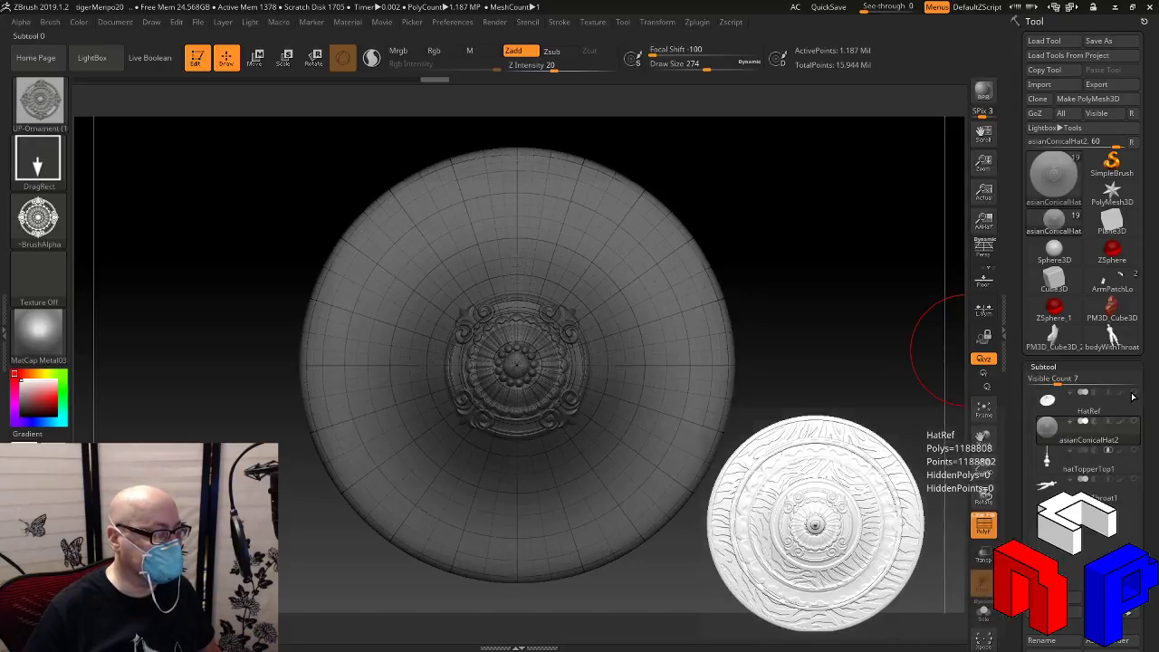
Try to unmask a large circle centred on the hat, leaving only the outer rim masked, then restore the full mask
{"action": "key", "text": "ctrl"}
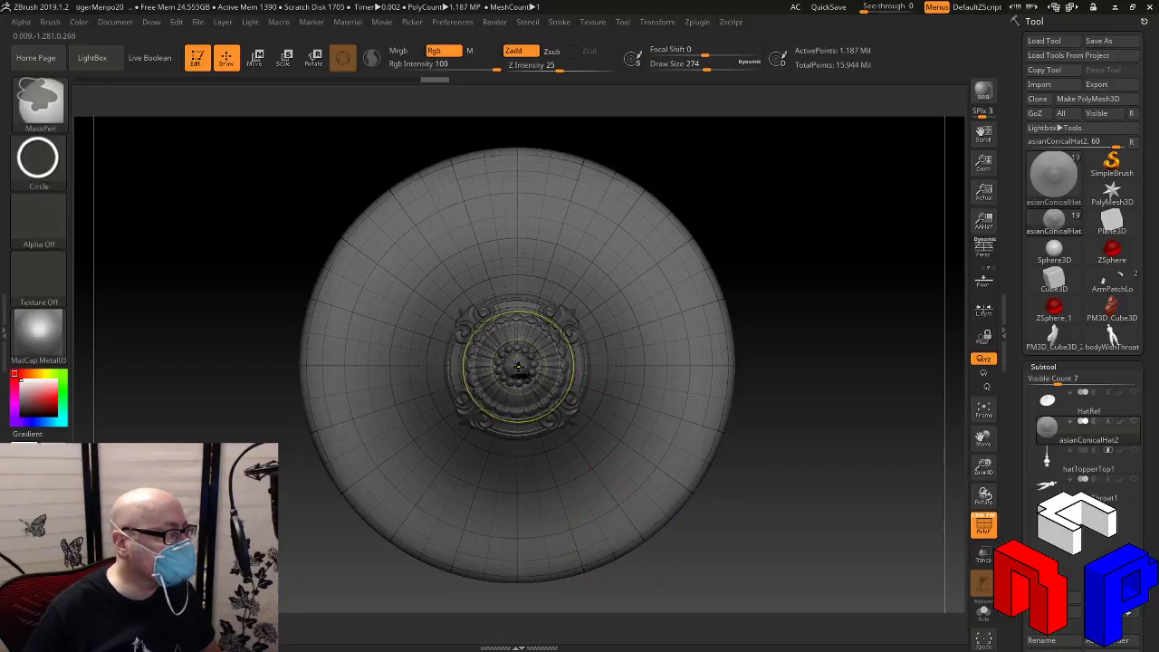
{"action": "left_click_drag", "start_coordinate": [517, 365], "coordinate": [699, 600], "text": "ctrl"}
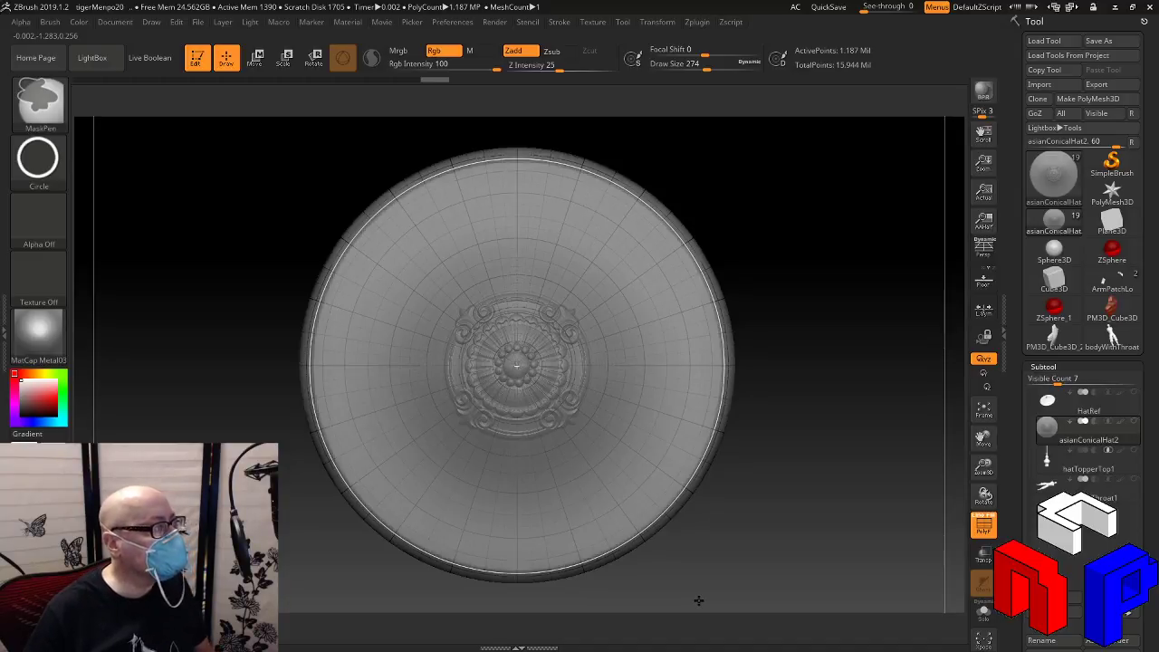
{"action": "key", "text": "space"}
{"action": "left_click_drag", "start_coordinate": [700, 600], "coordinate": [698, 599], "text": "ctrl"}
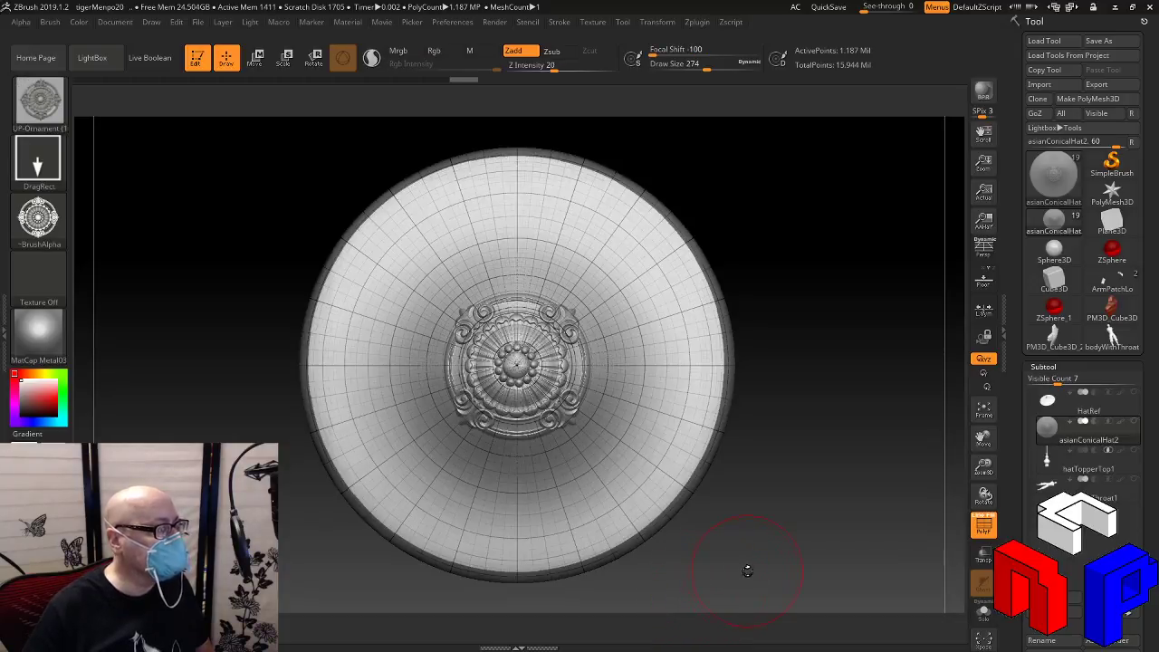
{"action": "mouse_move", "coordinate": [767, 510]}
{"action": "left_mouse_down"}
{"action": "mouse_move", "coordinate": [759, 538]}
{"action": "mouse_move", "coordinate": [764, 515]}
{"action": "left_mouse_up"}
{"action": "left_click", "coordinate": [766, 522], "text": "ctrl"}
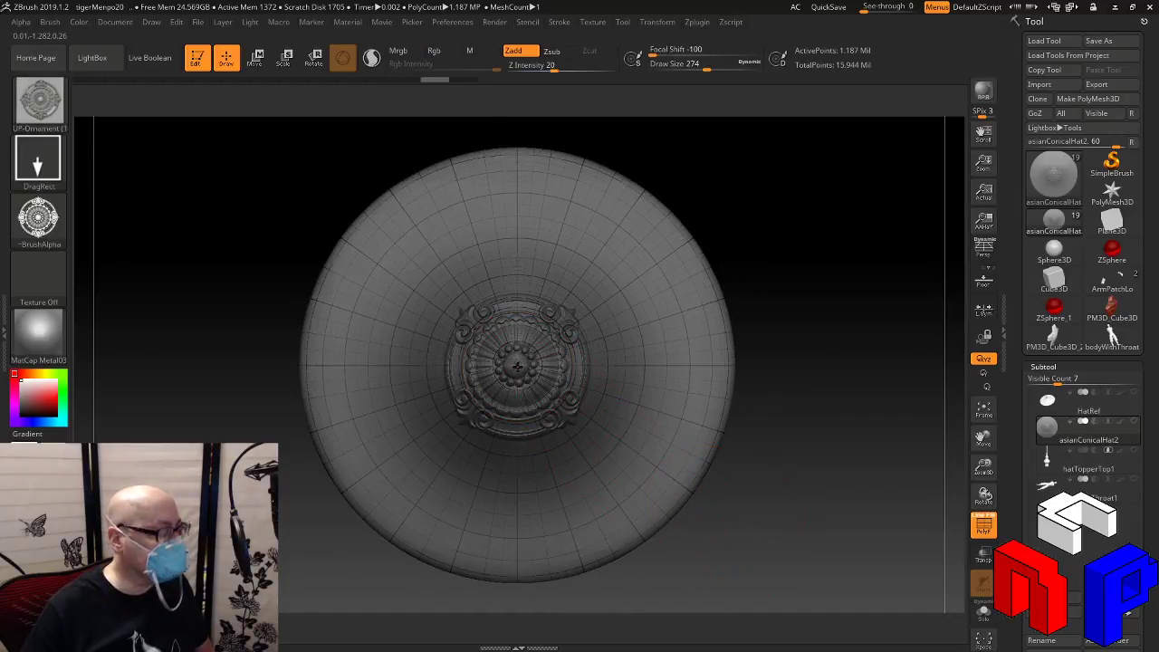
Try a smaller centred circular mask reaching just beyond the central ornament, then return to the fully masked hat
{"action": "key", "text": "ctrl"}
{"action": "left_click_drag", "start_coordinate": [517, 367], "coordinate": [591, 524], "text": "ctrl"}
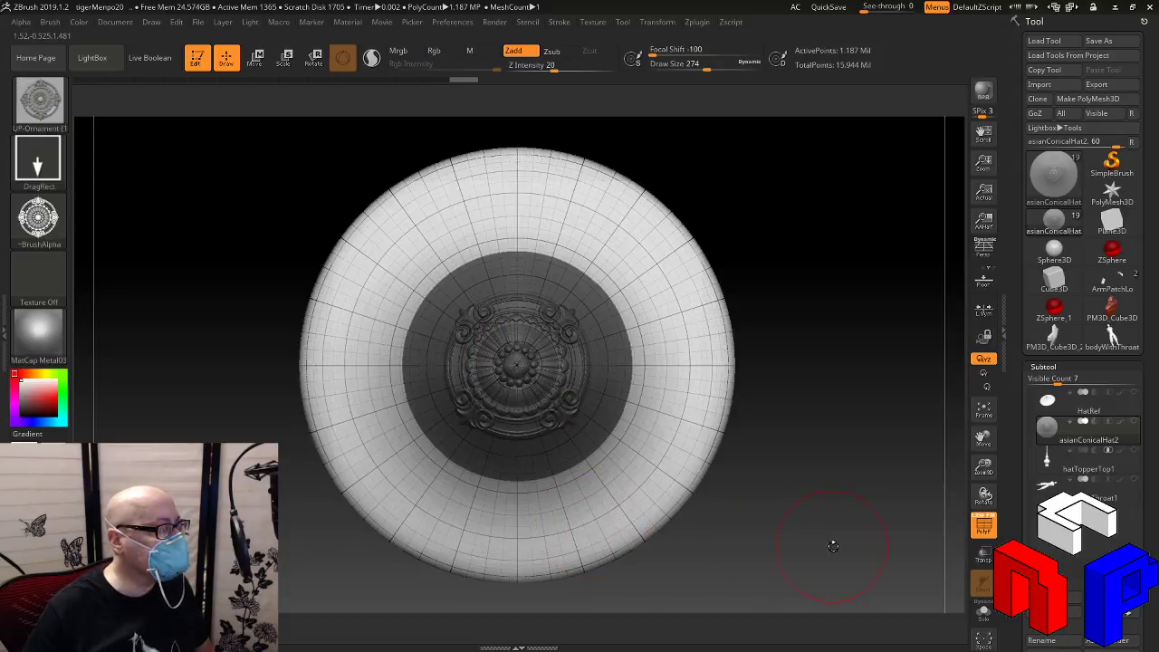
{"action": "left_click_drag", "start_coordinate": [834, 546], "coordinate": [846, 560], "text": "ctrl"}
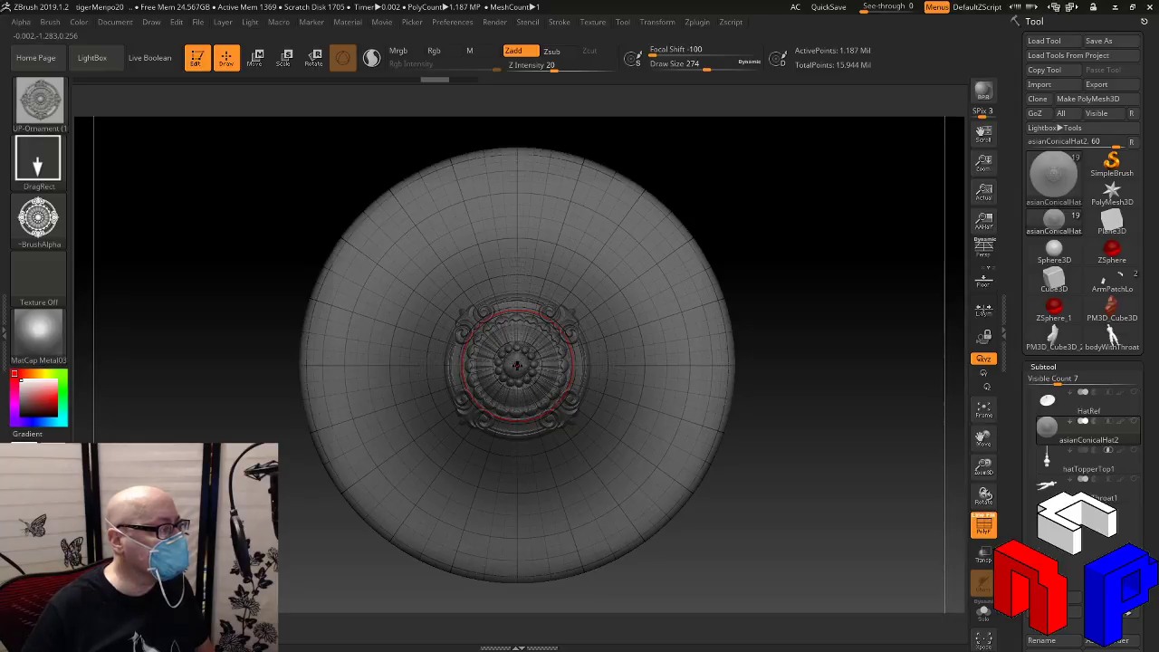
Mask a large circle centred on the hat, leaving only a narrow band along the outer rim unmasked
{"action": "key", "text": "ctrl"}
{"action": "left_click_drag", "start_coordinate": [518, 366], "coordinate": [678, 618], "text": "ctrl"}
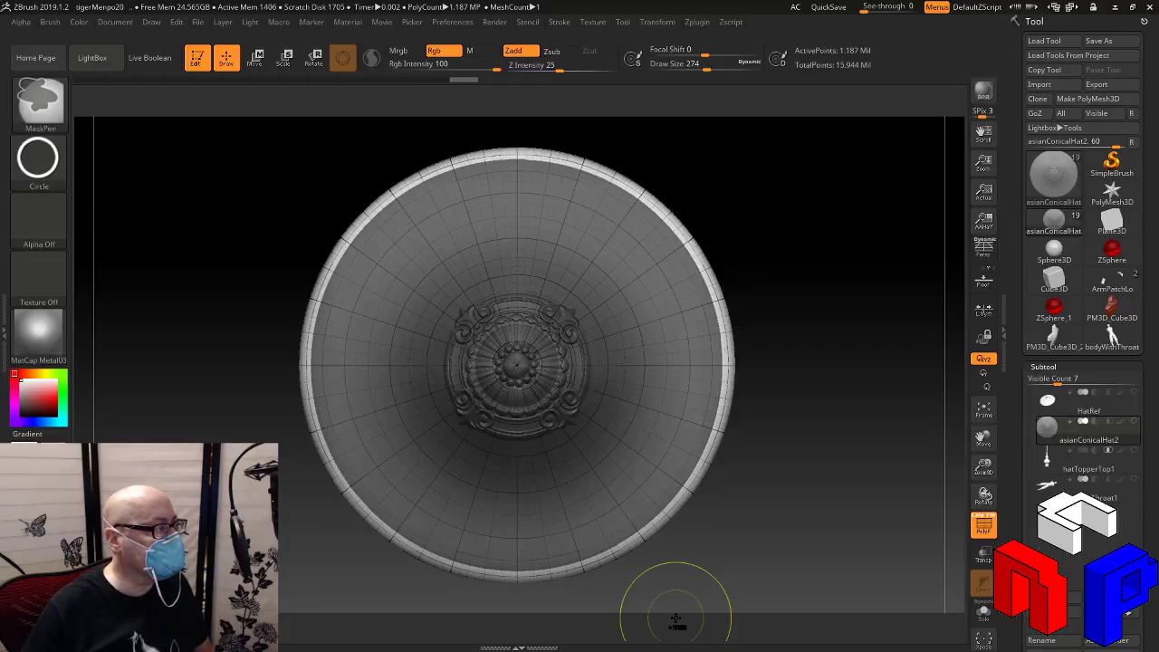
Compare the masked hat with HatRef from the side and at an angle, then make asianConicalHat2 the active subtool with HatRef hidden
{"action": "mouse_move", "coordinate": [822, 541]}
{"action": "left_mouse_down"}
{"action": "mouse_move", "coordinate": [815, 378]}
{"action": "mouse_move", "coordinate": [831, 260]}
{"action": "mouse_move", "coordinate": [836, 469]}
{"action": "mouse_move", "coordinate": [825, 318]}
{"action": "mouse_move", "coordinate": [826, 387]}
{"action": "left_mouse_up"}
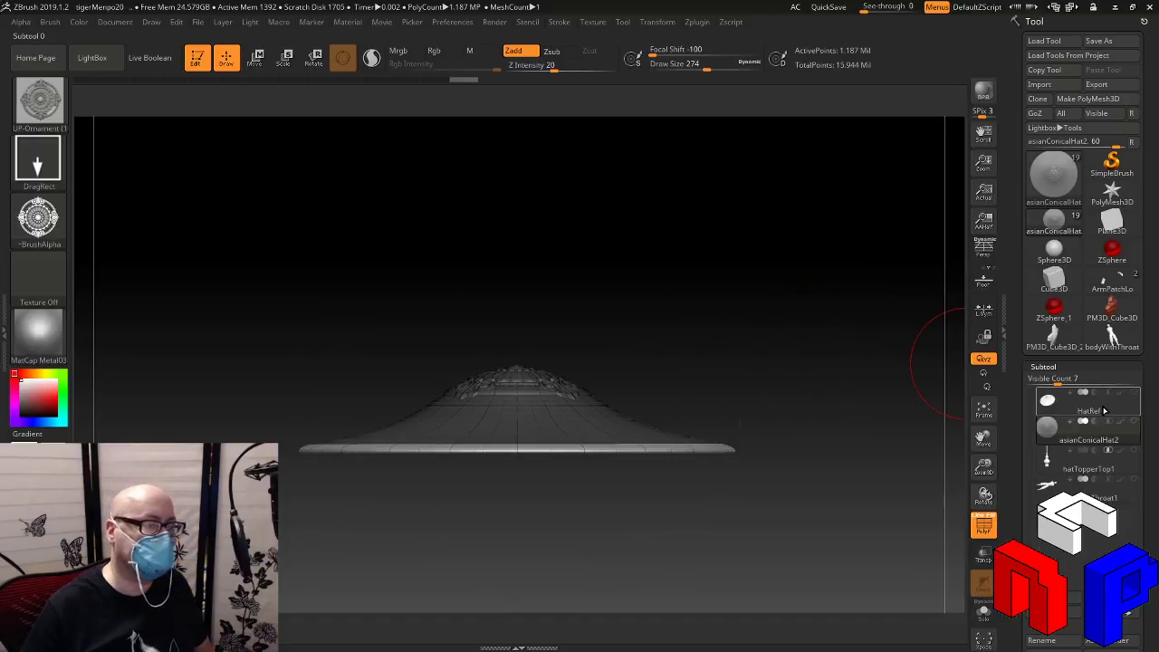
{"action": "left_click", "coordinate": [1132, 394]}
{"action": "left_click", "coordinate": [1130, 407]}
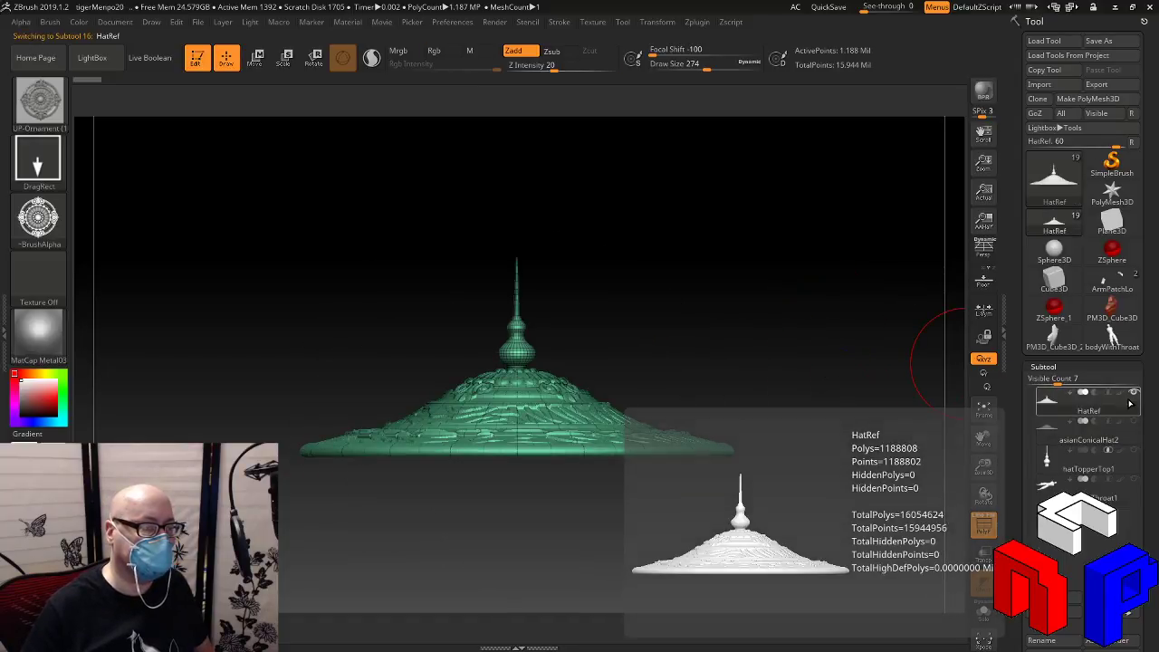
{"action": "left_click_drag", "start_coordinate": [721, 525], "coordinate": [769, 463]}
{"action": "left_click", "coordinate": [1099, 433]}
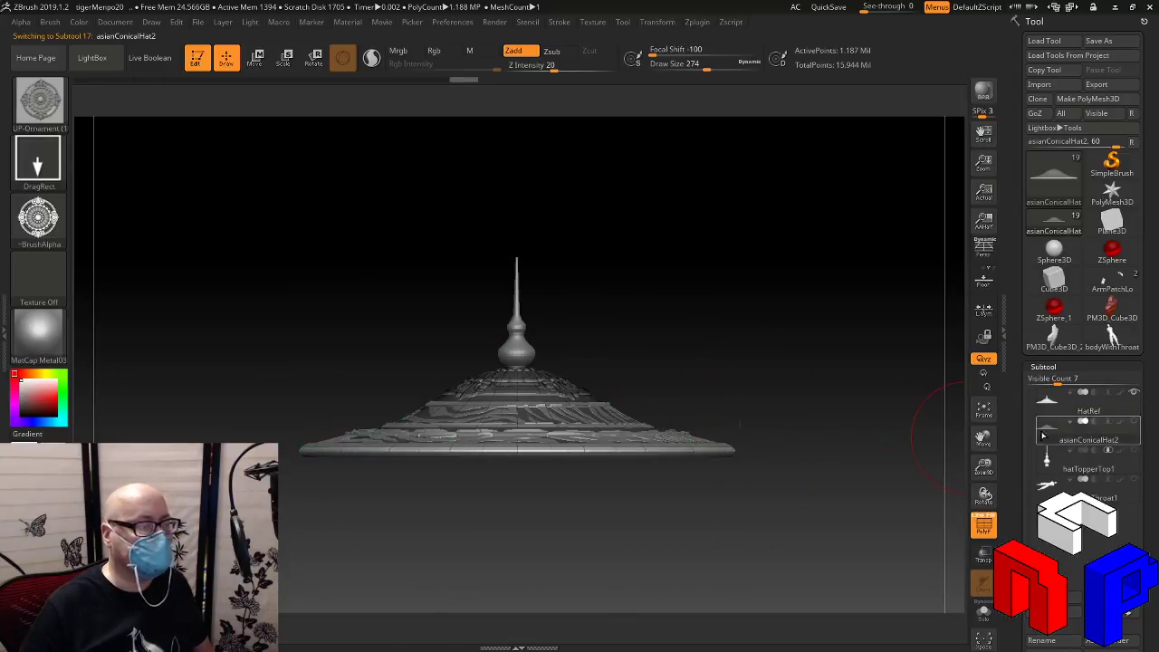
{"action": "left_click_drag", "start_coordinate": [775, 289], "coordinate": [770, 369]}
{"action": "left_click", "coordinate": [1133, 392]}
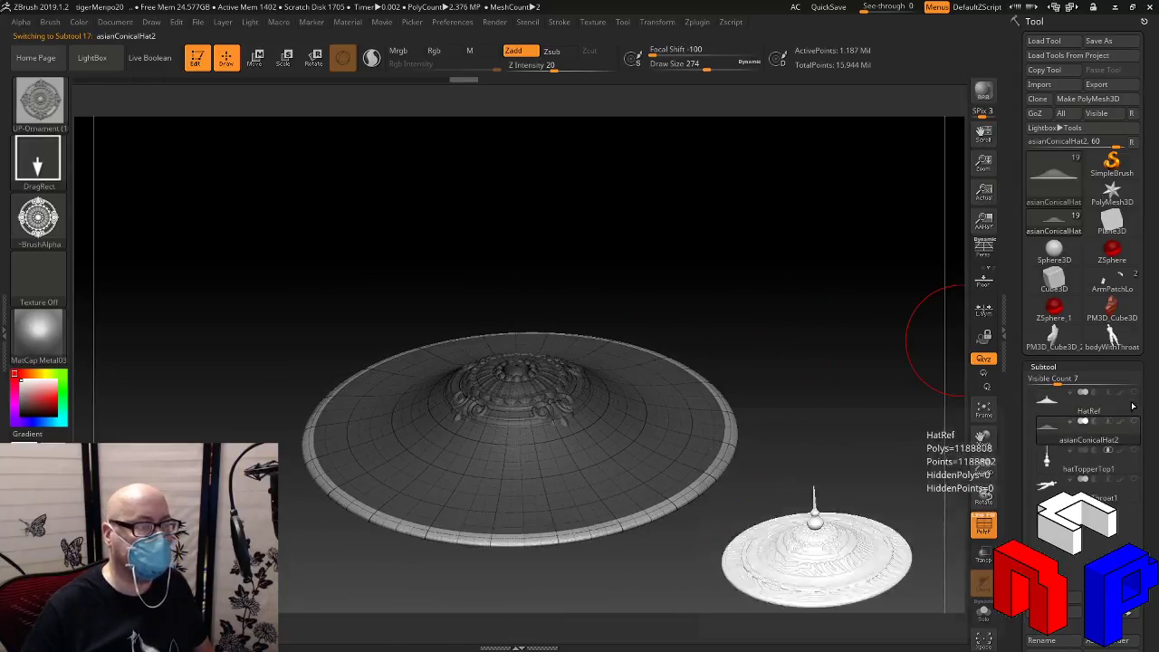
{"action": "scroll", "coordinate": [1156, 442], "scroll_direction": "down", "scroll_amount": 3}
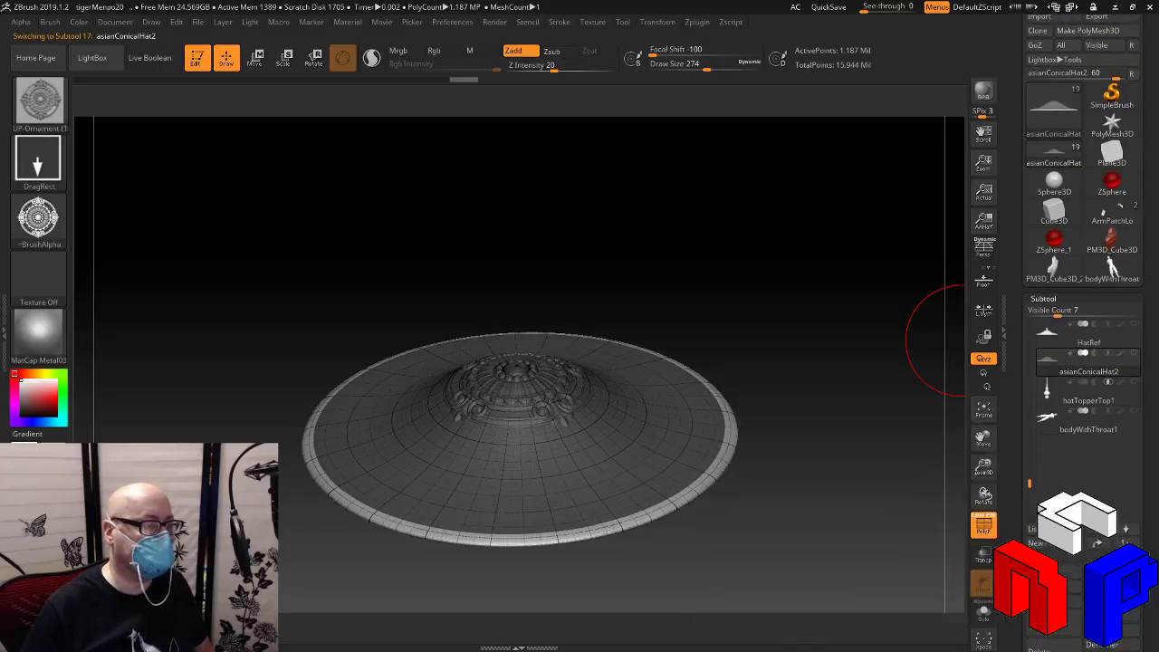
{"action": "left_click", "coordinate": [1131, 361]}
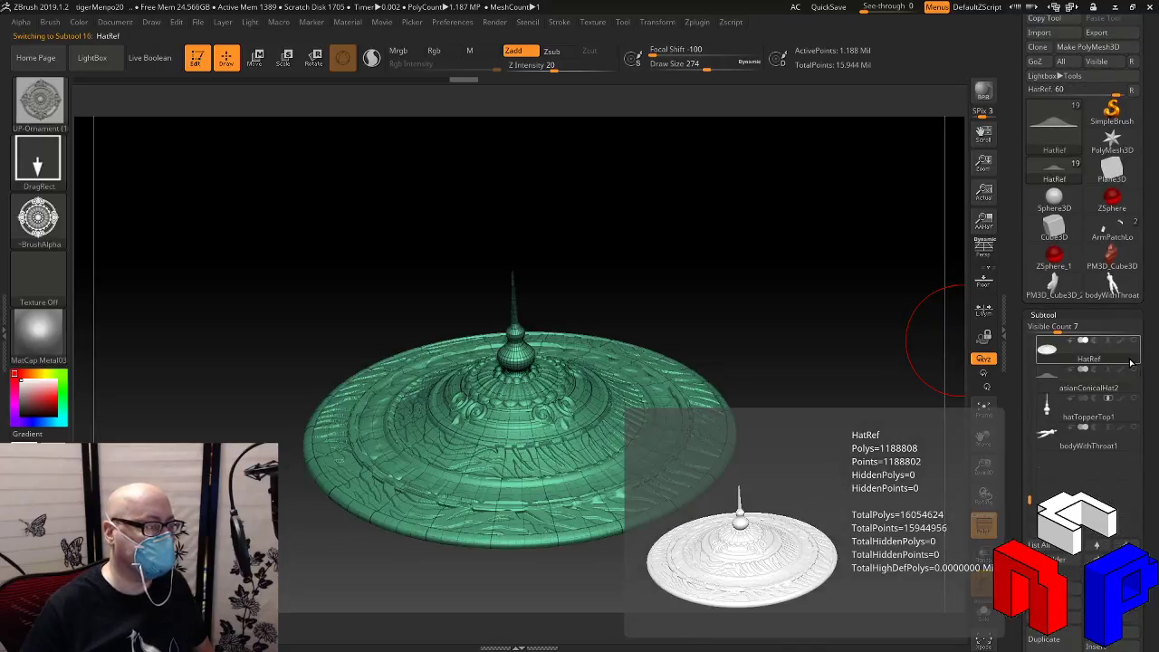
{"action": "left_click", "coordinate": [1130, 390]}
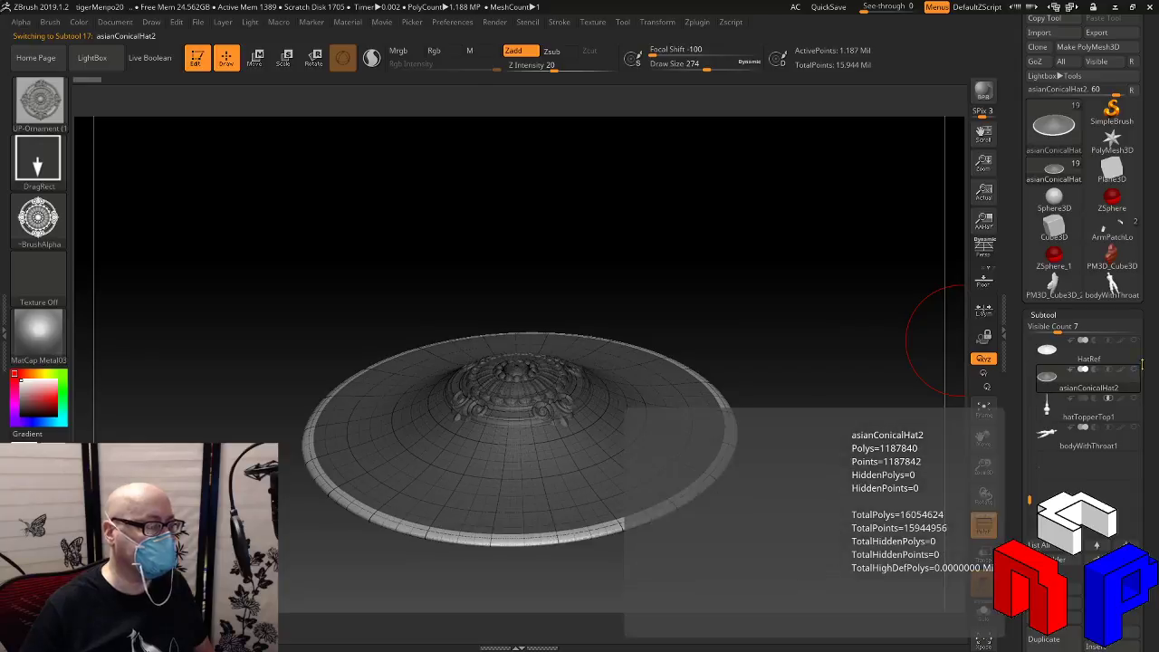
{"action": "scroll", "coordinate": [1154, 391], "scroll_direction": "up", "scroll_amount": 3}
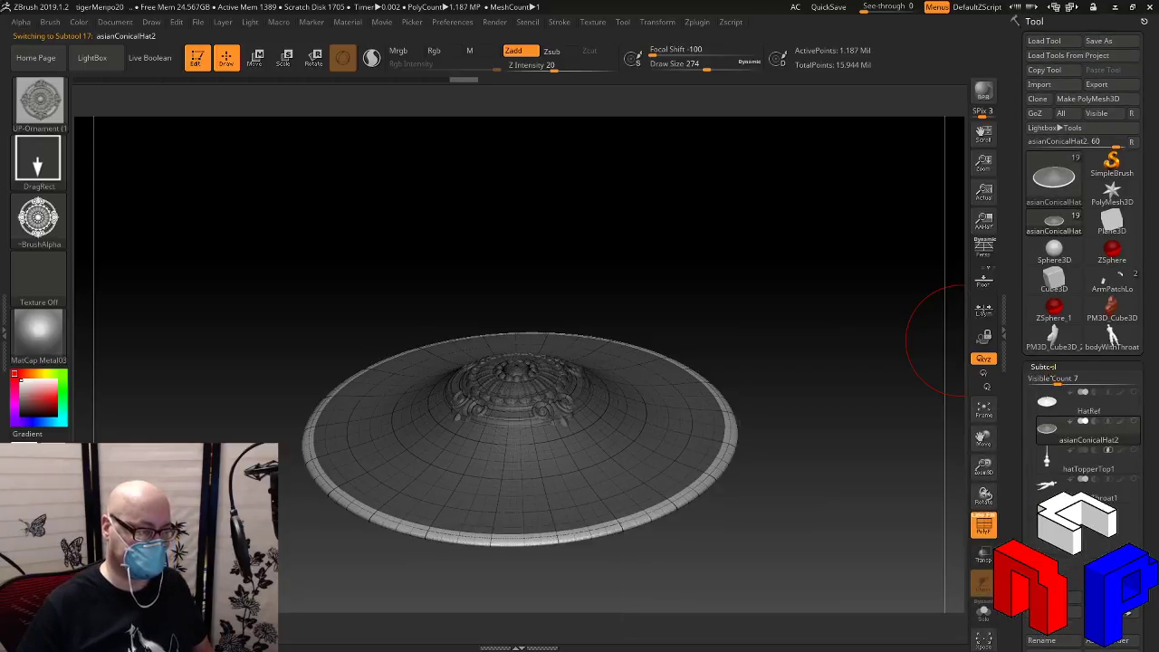
Refine the mask boundary near the hat's rim by growing, blurring and sharpening the mask
{"action": "left_click", "coordinate": [1043, 366]}
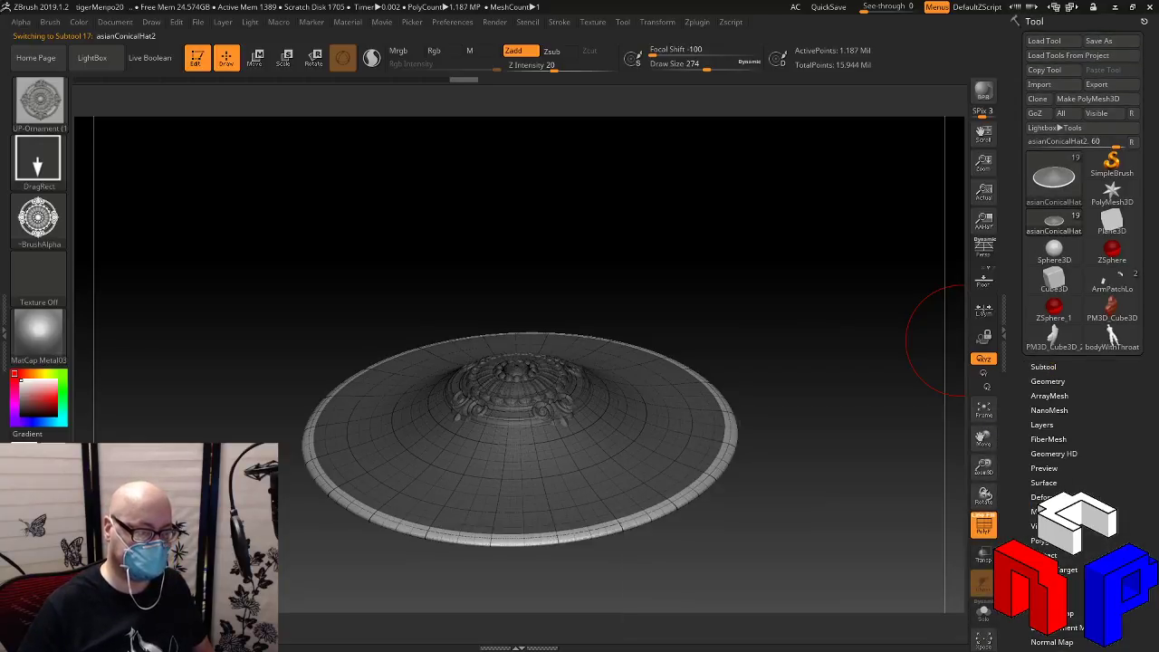
{"action": "left_click", "coordinate": [1049, 512]}
{"action": "left_click_drag", "start_coordinate": [1133, 488], "coordinate": [1132, 455]}
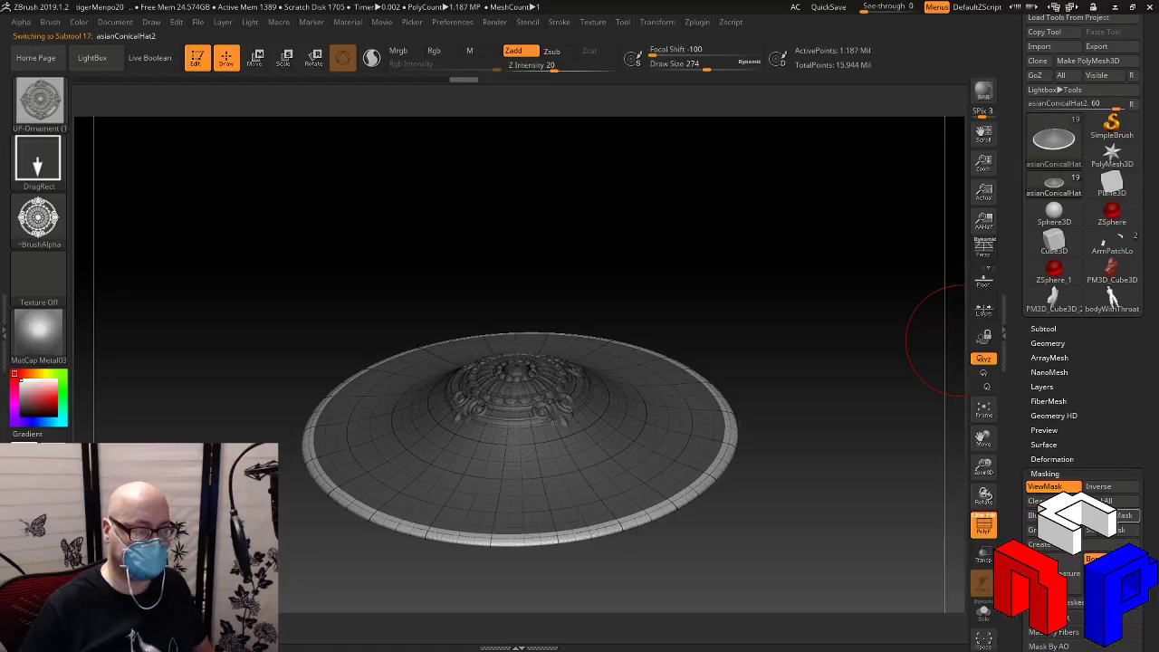
{"action": "left_click", "coordinate": [1040, 530]}
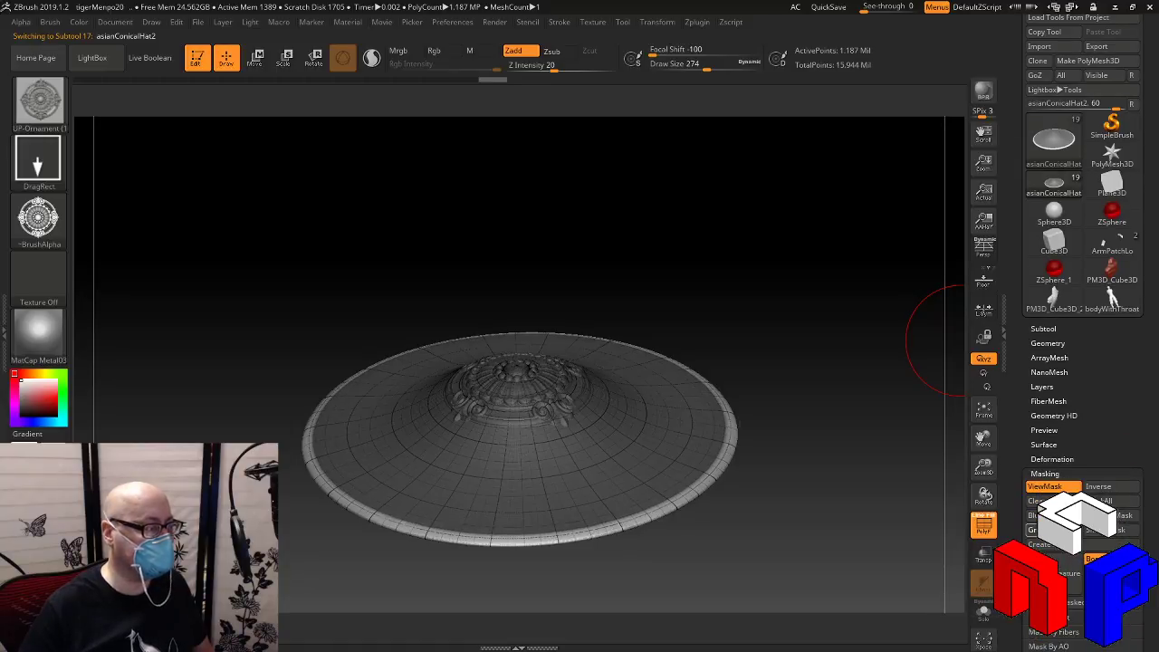
{"action": "left_click_drag", "start_coordinate": [924, 493], "coordinate": [924, 541]}
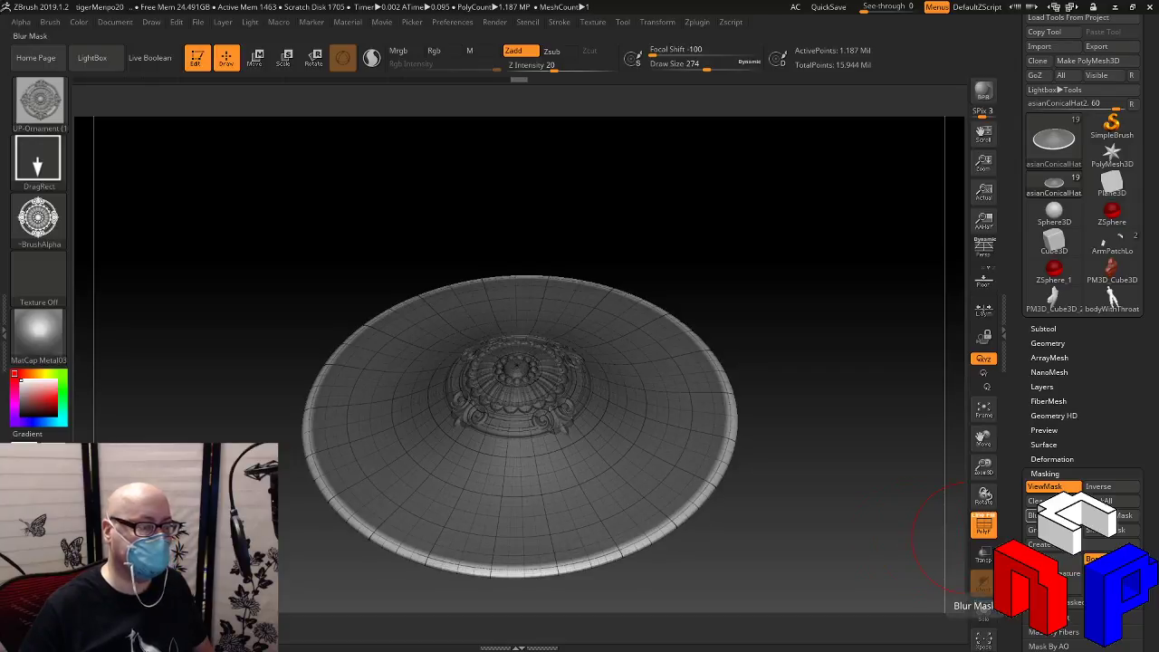
{"action": "left_click", "coordinate": [1120, 516]}
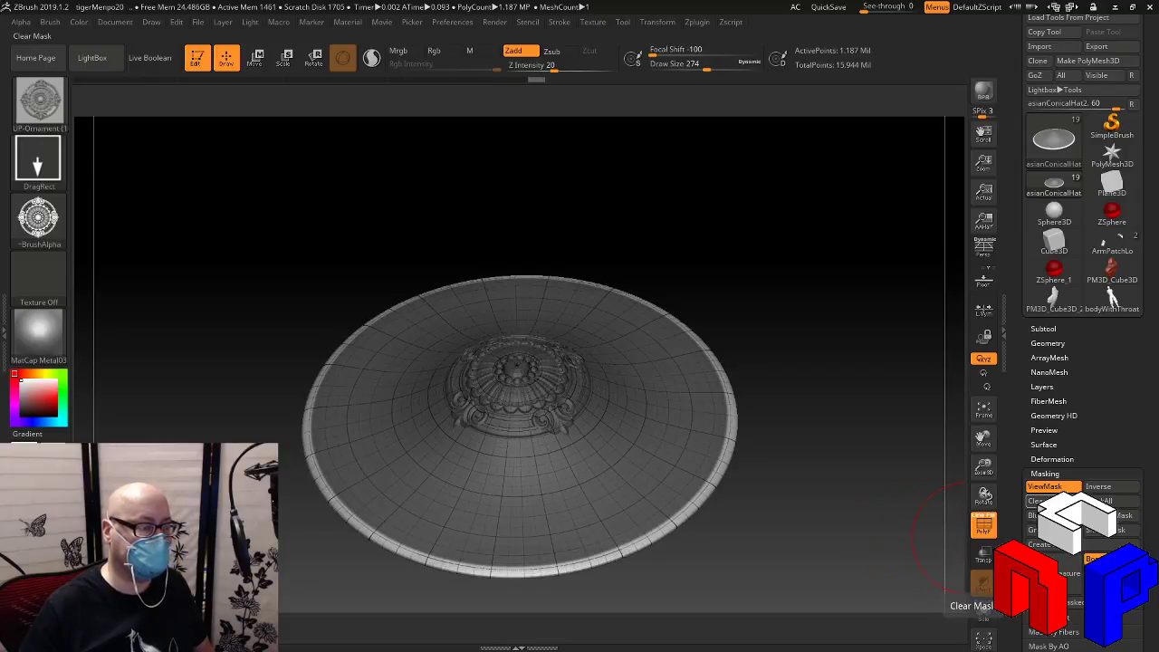
{"action": "left_click", "coordinate": [1038, 530]}
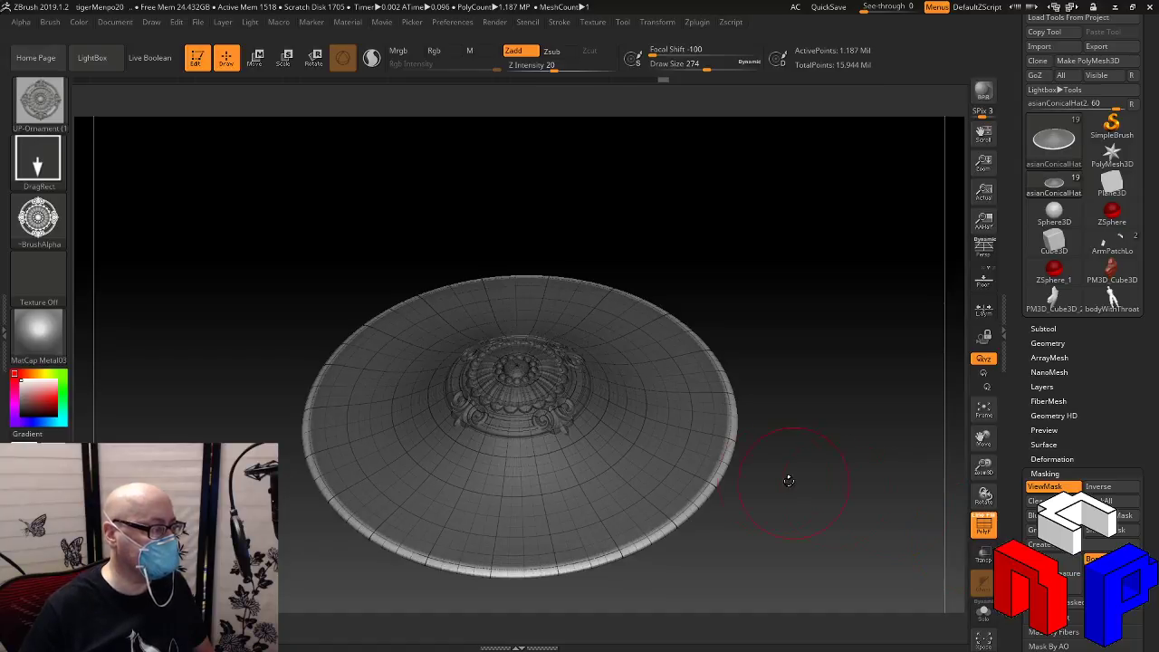
{"action": "key", "text": "ctrl"}
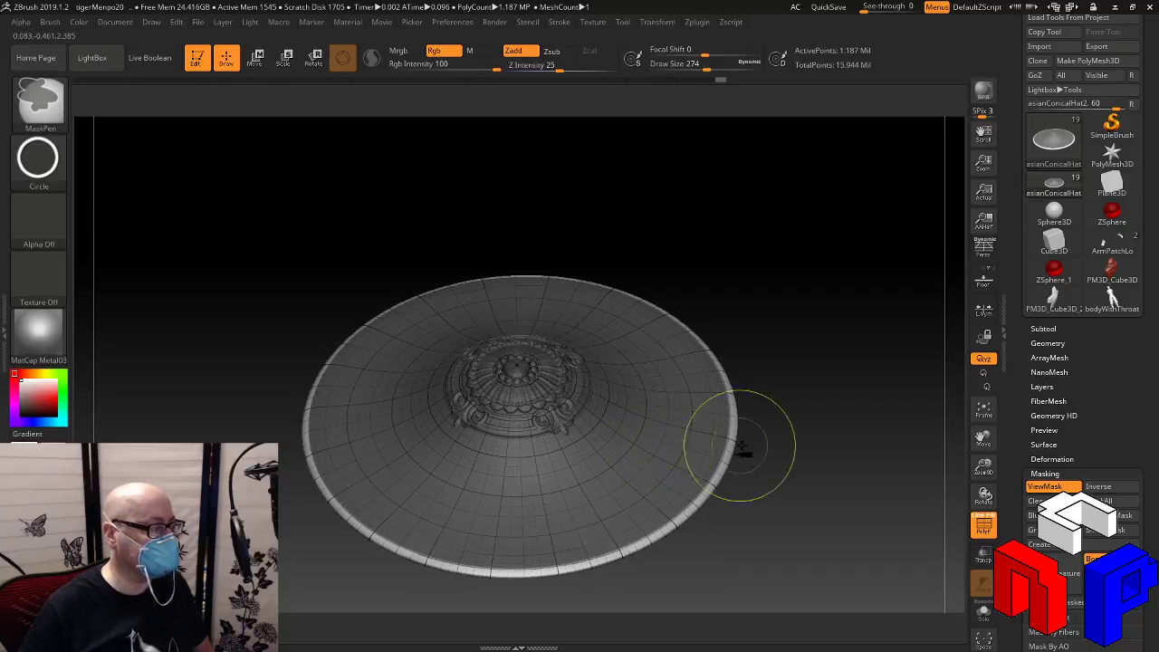
{"action": "mouse_move", "coordinate": [836, 425]}
{"action": "left_mouse_down"}
{"action": "mouse_move", "coordinate": [836, 462]}
{"action": "mouse_move", "coordinate": [849, 414]}
{"action": "left_mouse_up"}
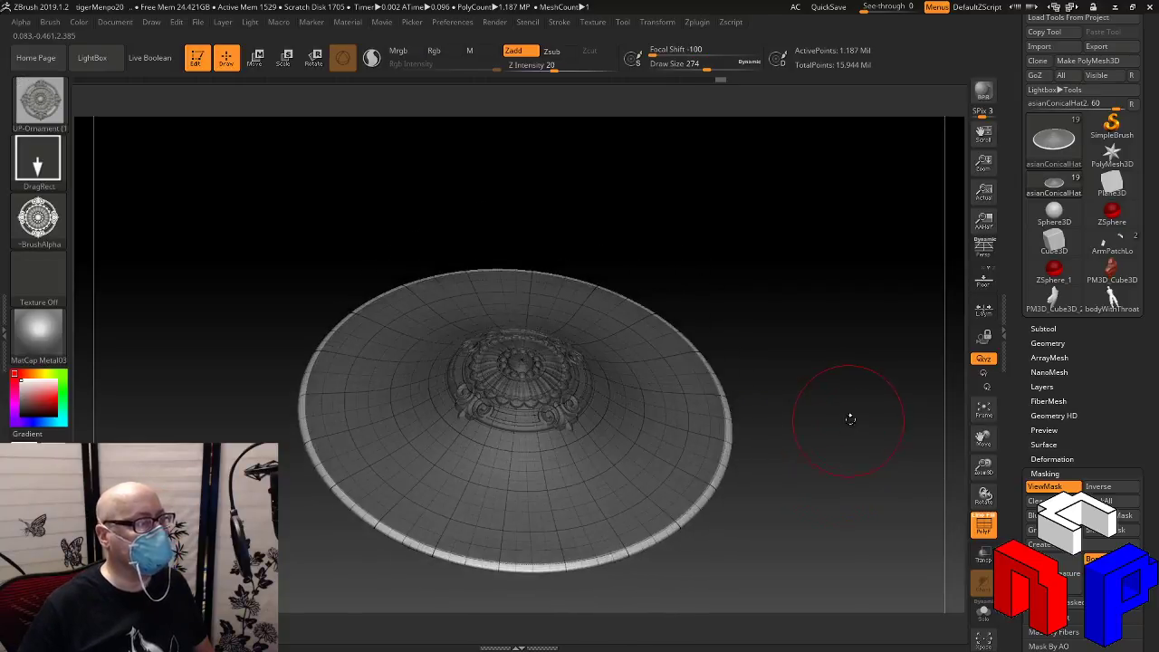
Try inflating the unmasked outer rim of asianConicalHat2 with the Inflate deformation
{"action": "scroll", "coordinate": [1115, 422], "scroll_direction": "down", "scroll_amount": 1}
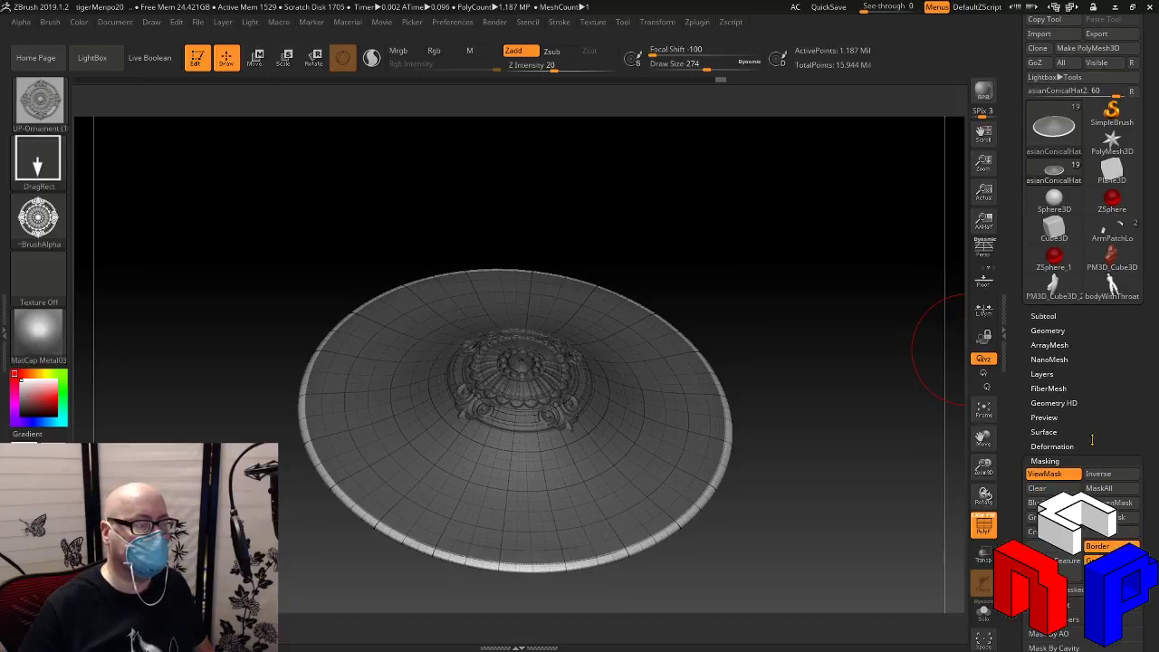
{"action": "left_click", "coordinate": [1087, 443]}
{"action": "scroll", "coordinate": [1157, 498], "scroll_direction": "down", "scroll_amount": 1}
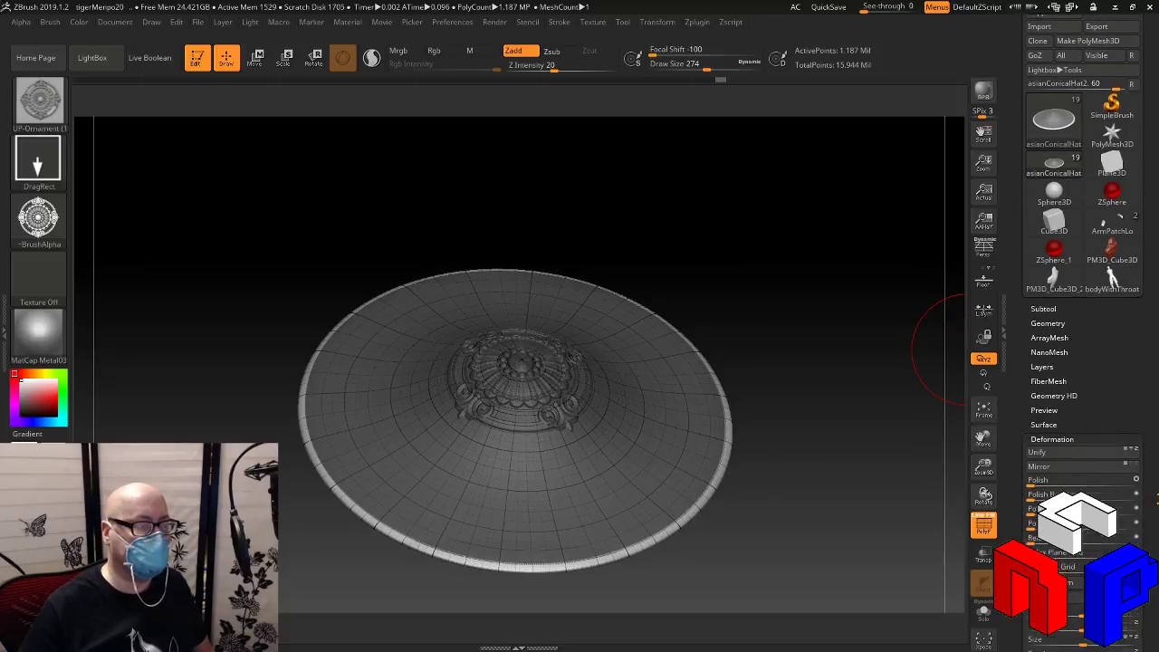
{"action": "scroll", "coordinate": [1157, 452], "scroll_direction": "down", "scroll_amount": 5}
{"action": "scroll", "coordinate": [1152, 447], "scroll_direction": "down", "scroll_amount": 5}
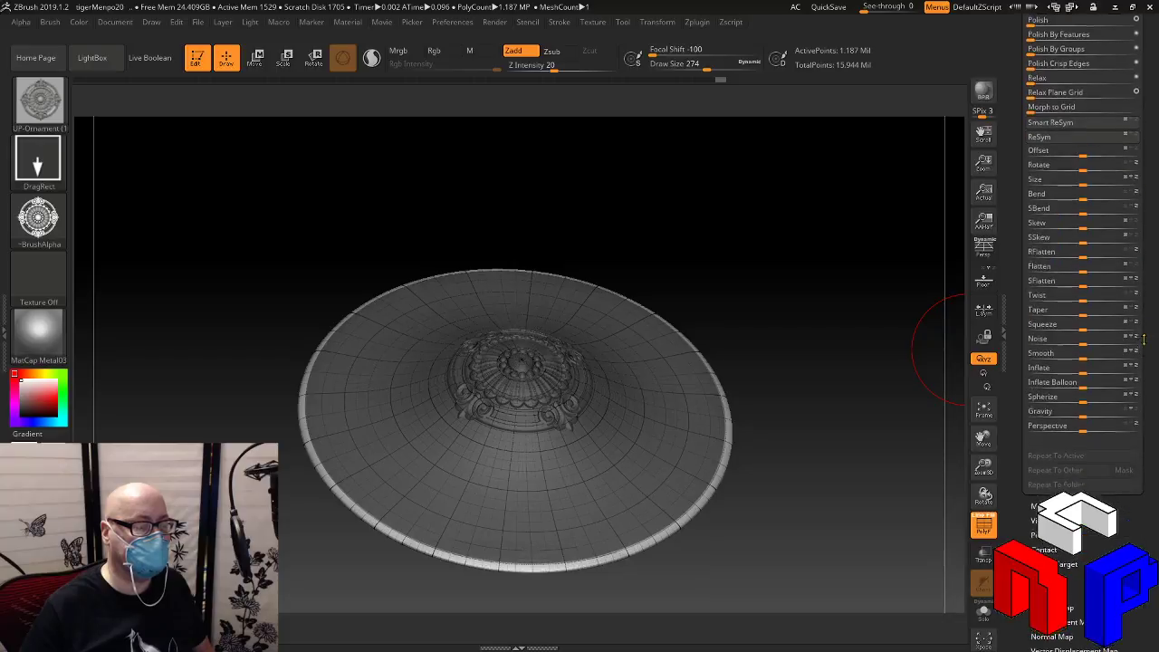
{"action": "left_click", "coordinate": [1080, 365]}
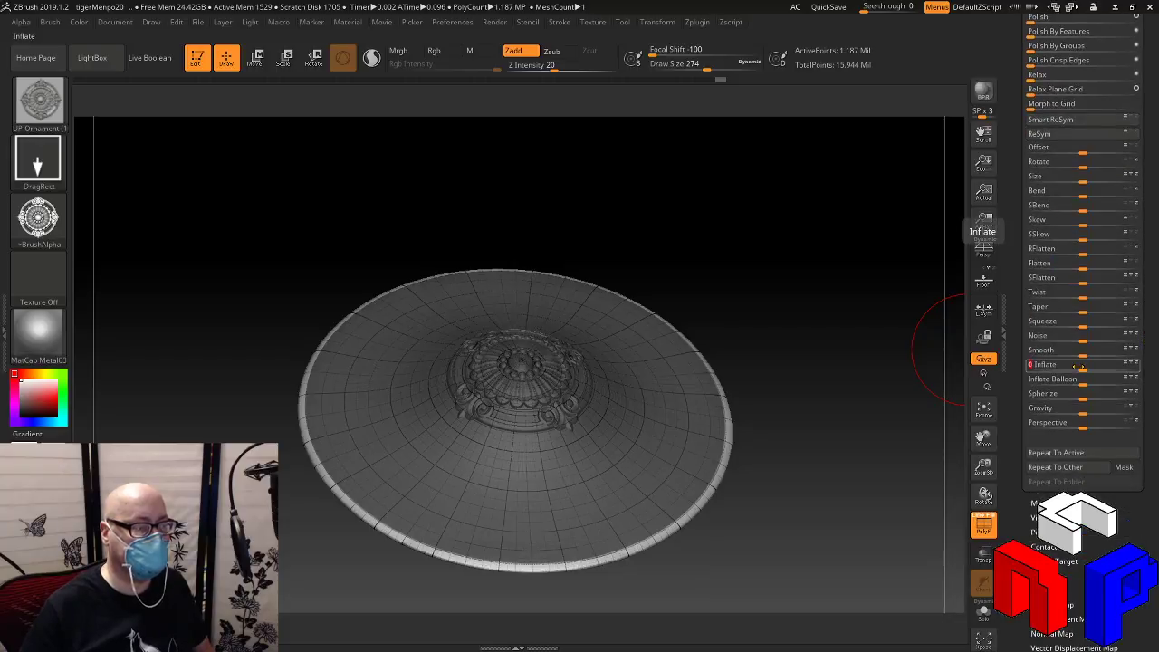
{"action": "left_click_drag", "start_coordinate": [1079, 366], "coordinate": [1083, 366]}
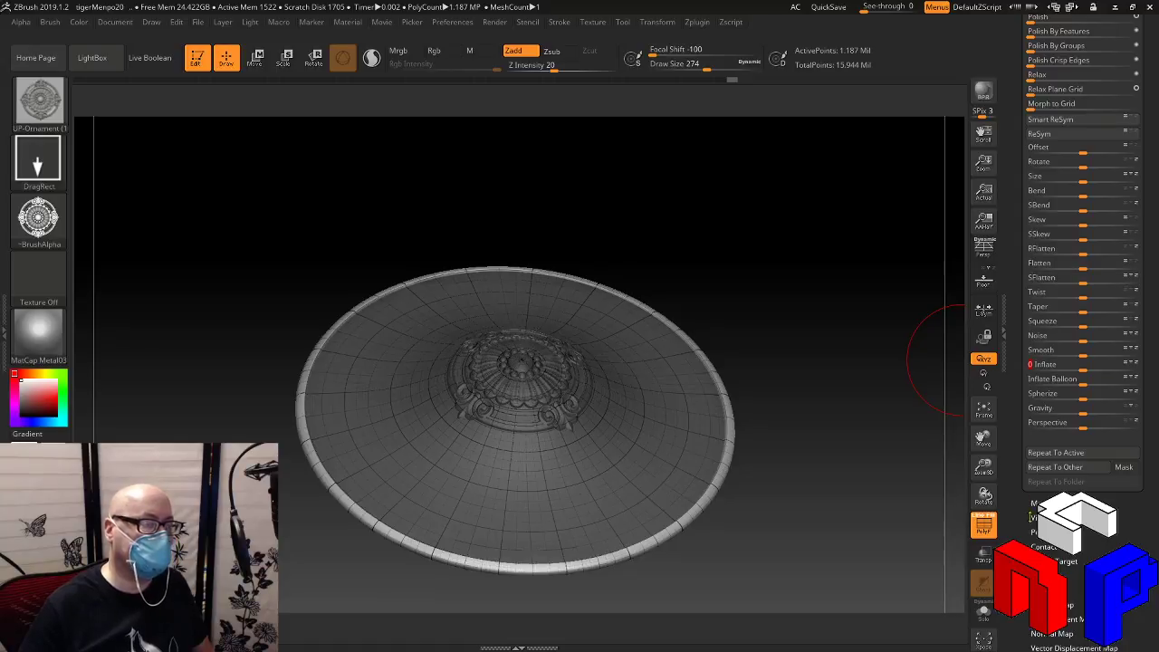
Compare the inflated rim with HatRef by switching between the two subtools, and undo the inflation on asianConicalHat2
{"action": "left_click_drag", "start_coordinate": [1147, 349], "coordinate": [1146, 580]}
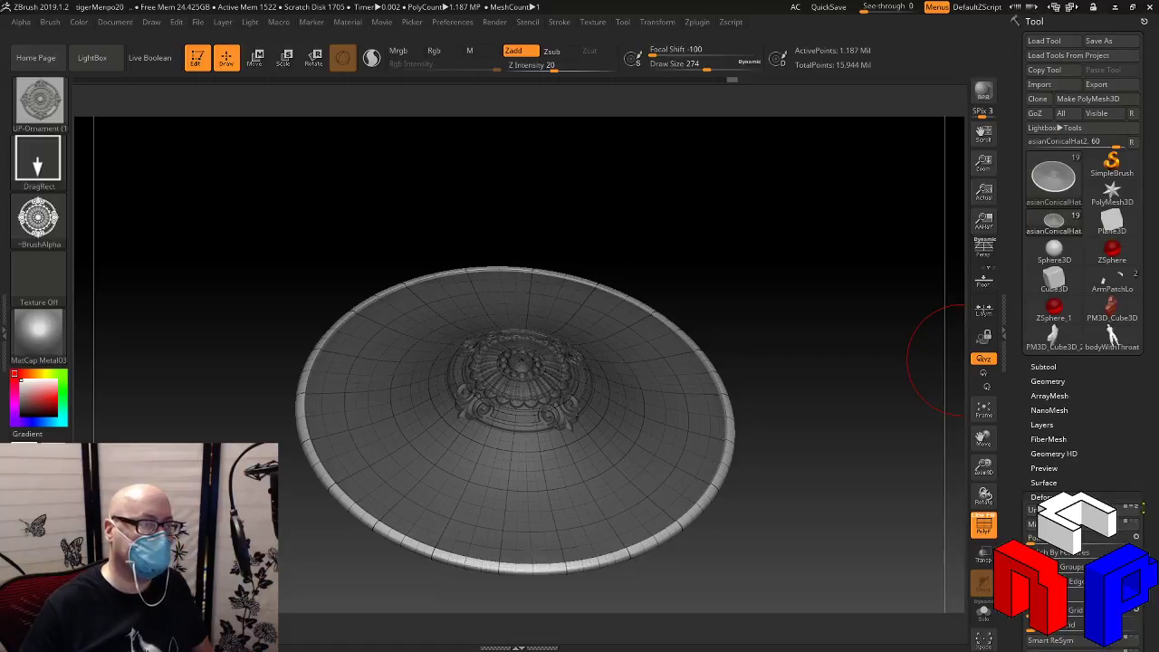
{"action": "left_click", "coordinate": [1048, 369]}
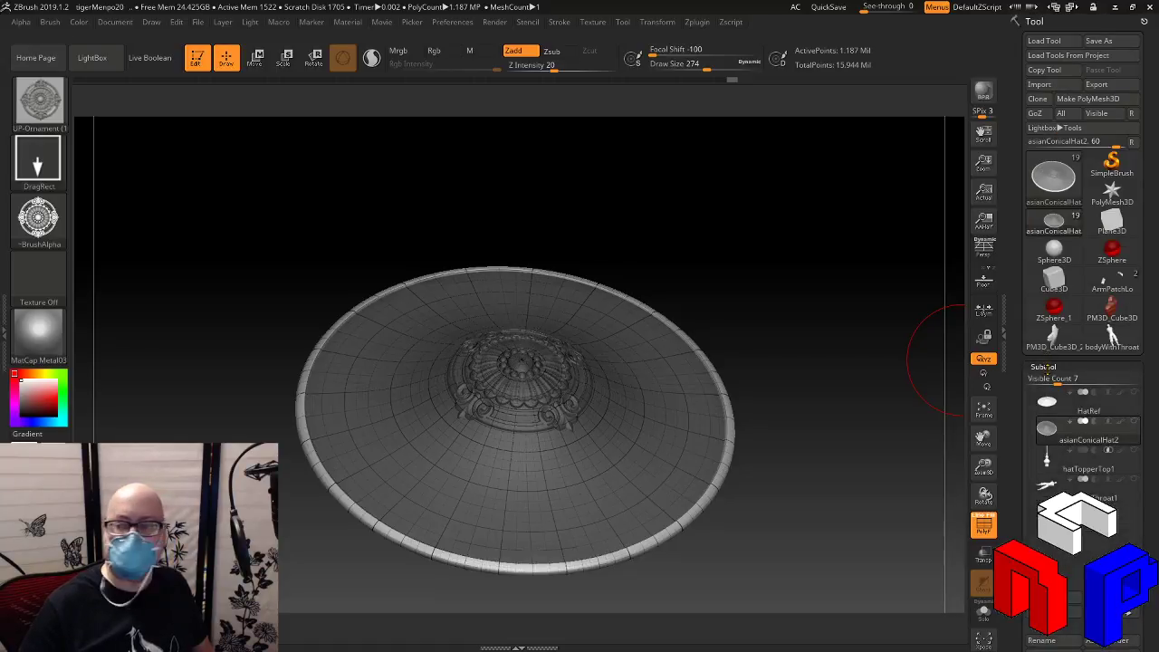
{"action": "left_click", "coordinate": [1119, 407]}
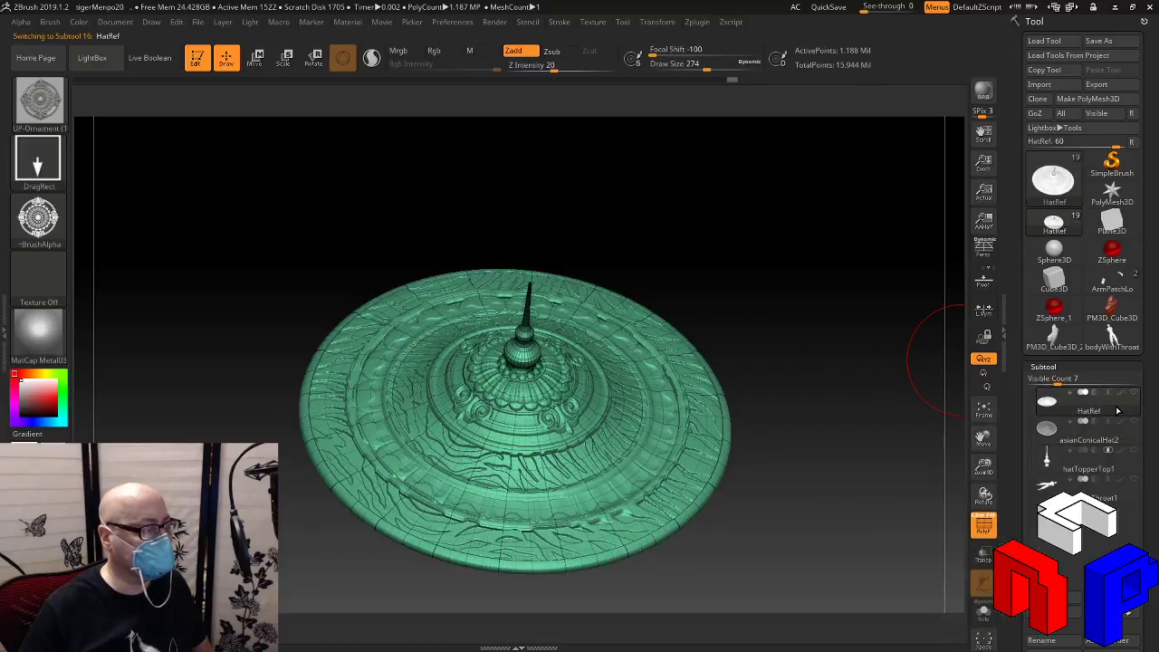
{"action": "left_click", "coordinate": [1116, 437]}
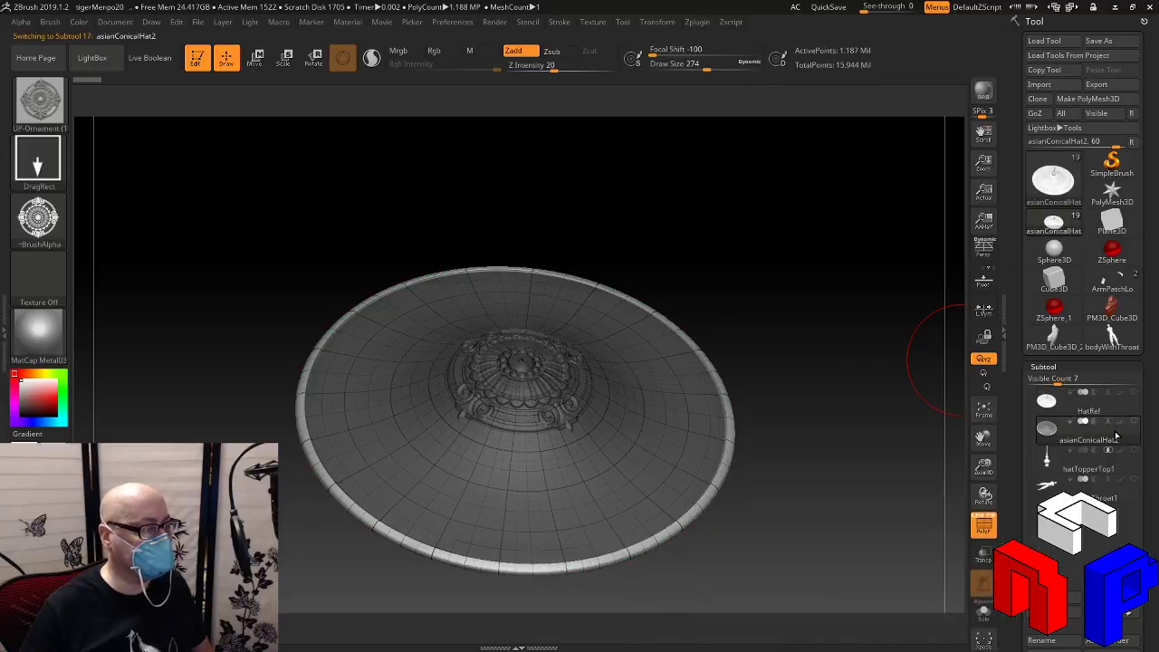
{"action": "left_click", "coordinate": [1114, 406]}
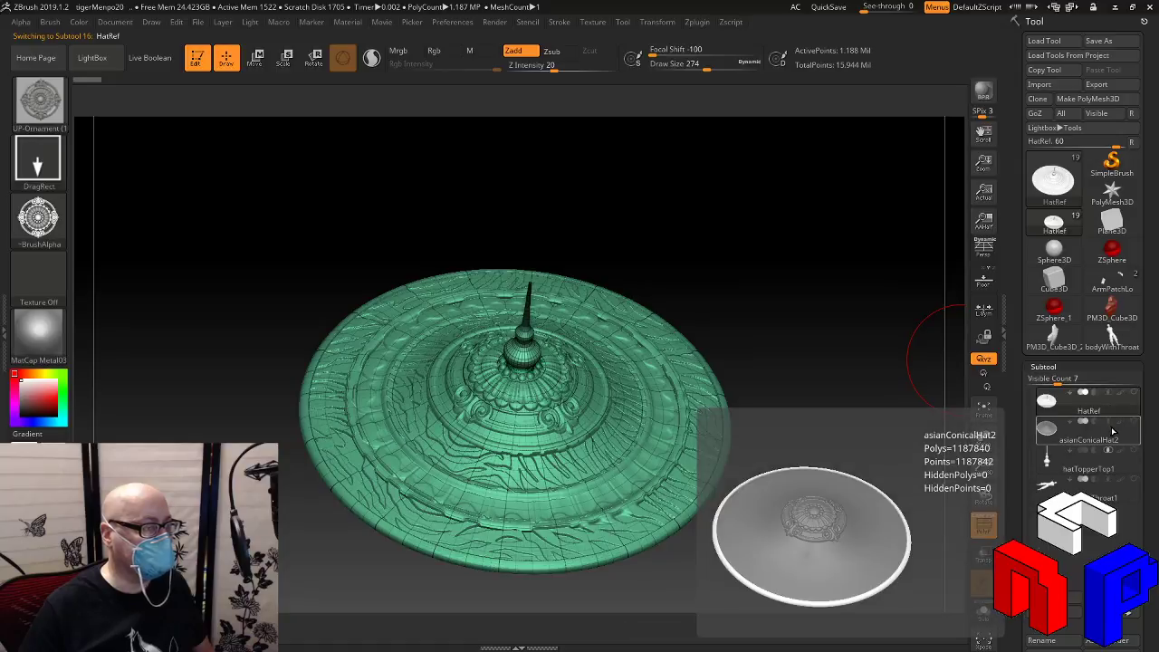
{"action": "left_click", "coordinate": [1112, 433]}
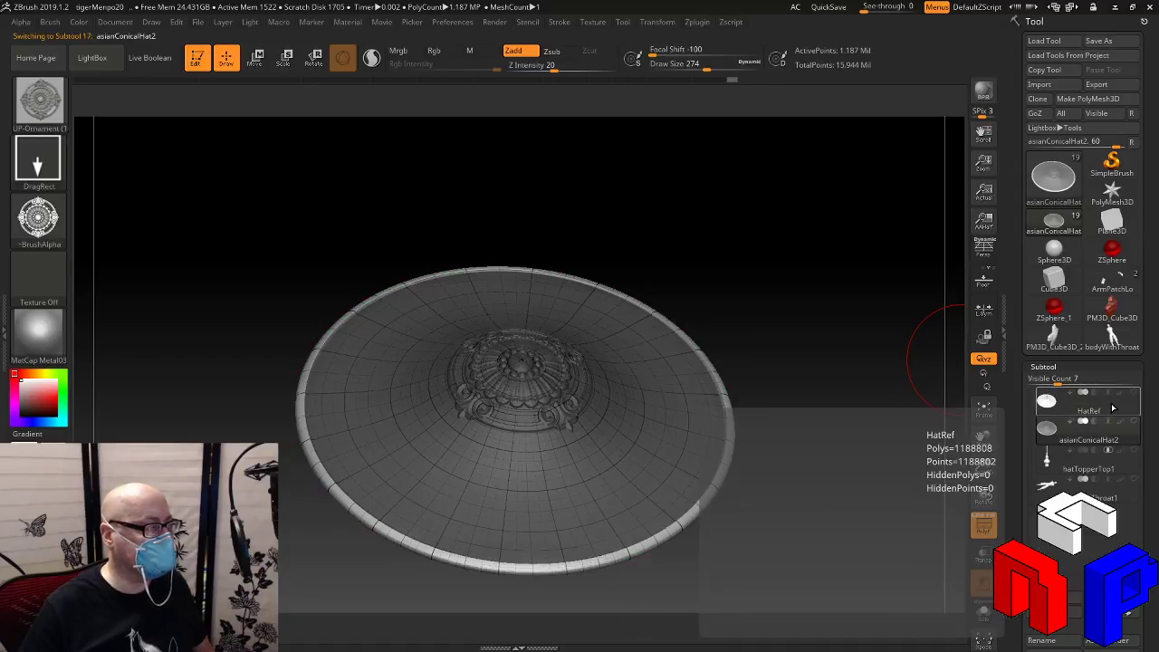
{"action": "left_click", "coordinate": [1115, 409]}
{"action": "left_click", "coordinate": [1116, 433]}
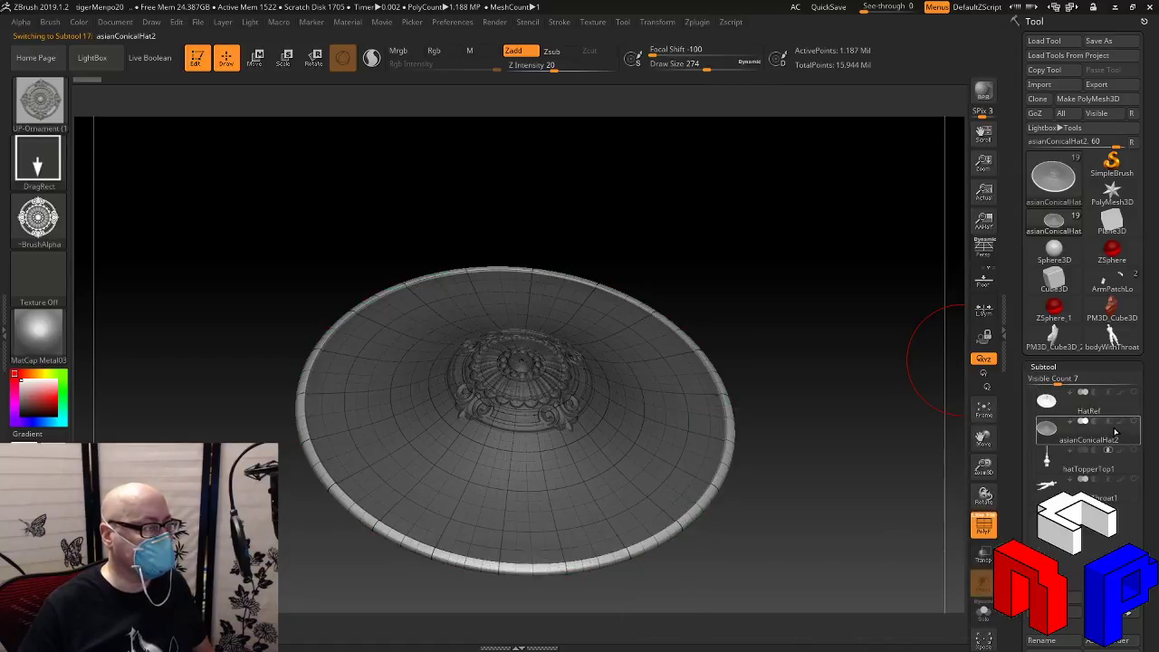
{"action": "left_click", "coordinate": [1112, 410]}
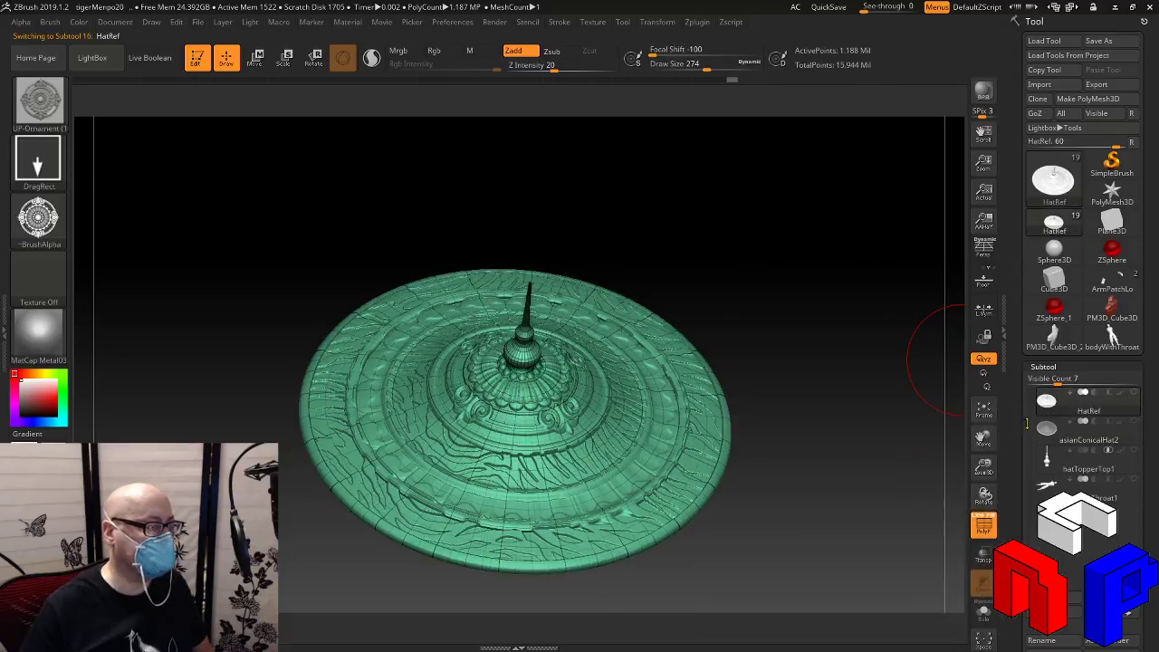
{"action": "left_click", "coordinate": [1111, 439]}
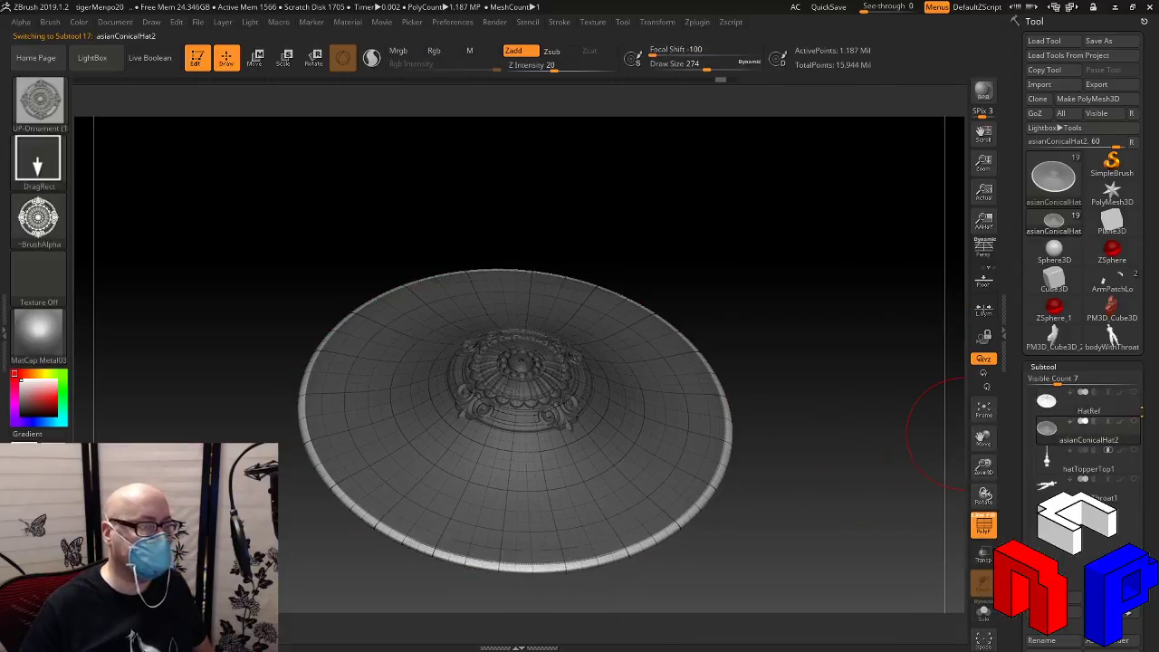
{"action": "key", "text": "ctrl"}
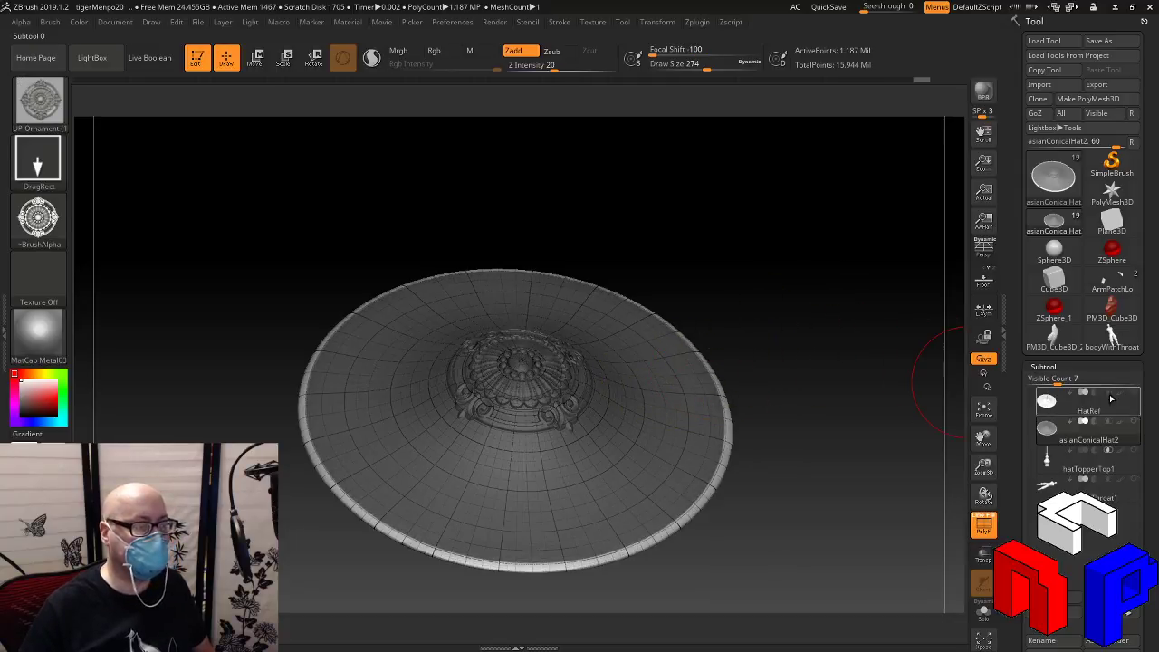
Shrink the hat's mask to widen the unmasked rim band and sharpen the mask boundary
{"action": "left_click", "coordinate": [1092, 368]}
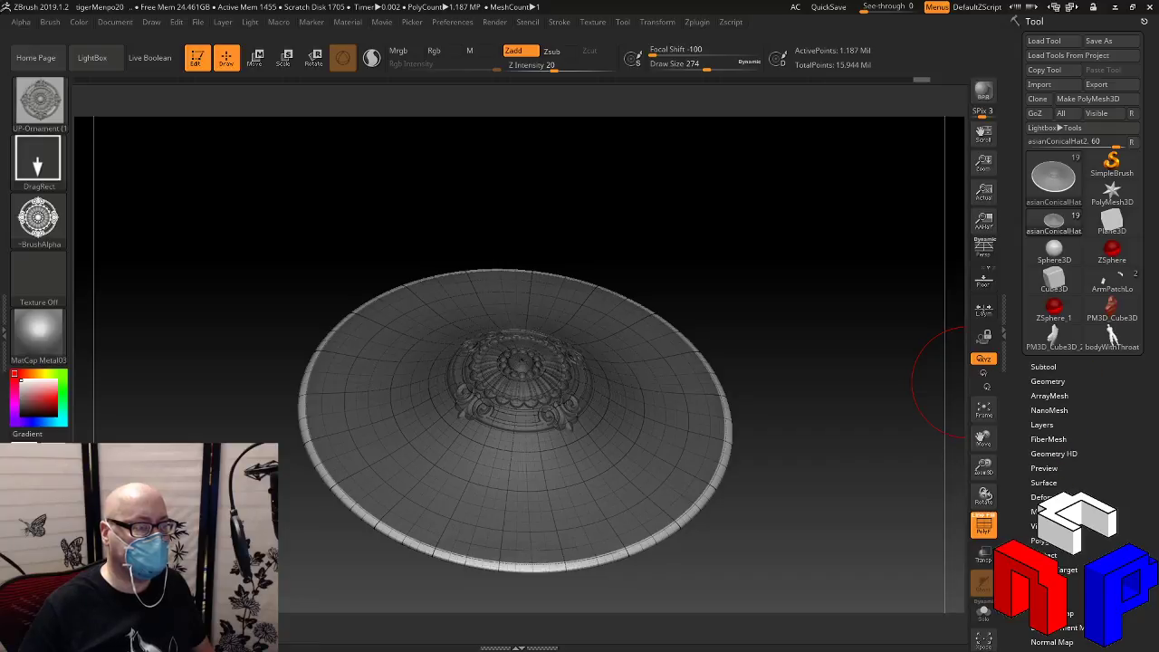
{"action": "left_click", "coordinate": [1042, 512]}
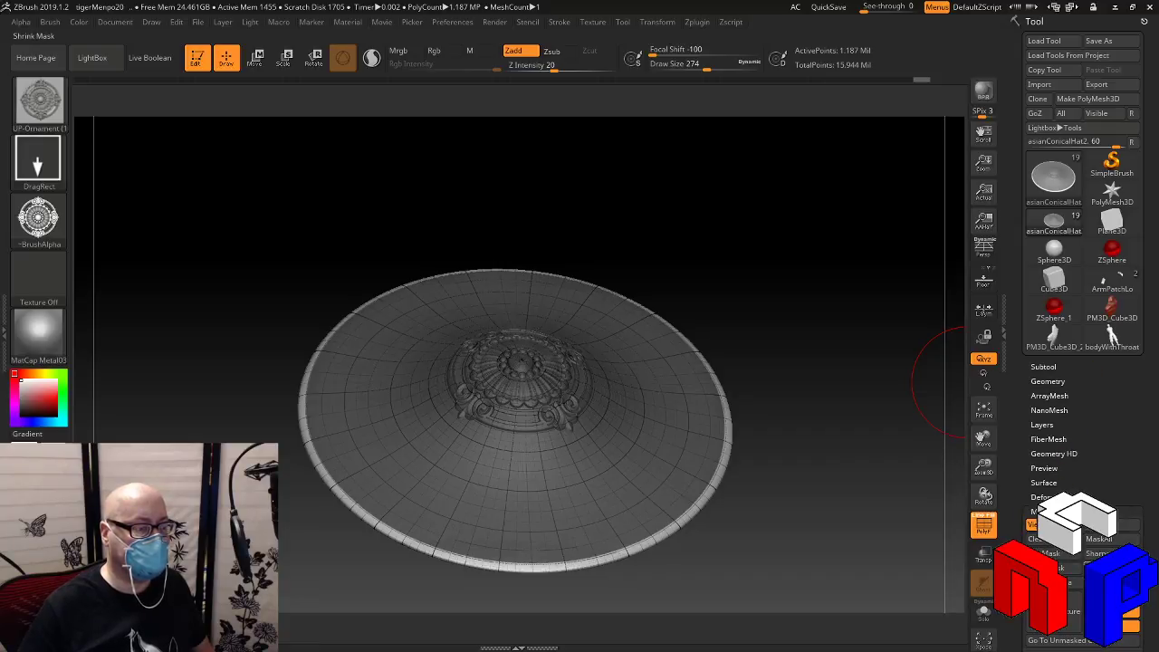
{"action": "left_click", "coordinate": [1113, 568]}
{"action": "left_click", "coordinate": [1113, 568]}
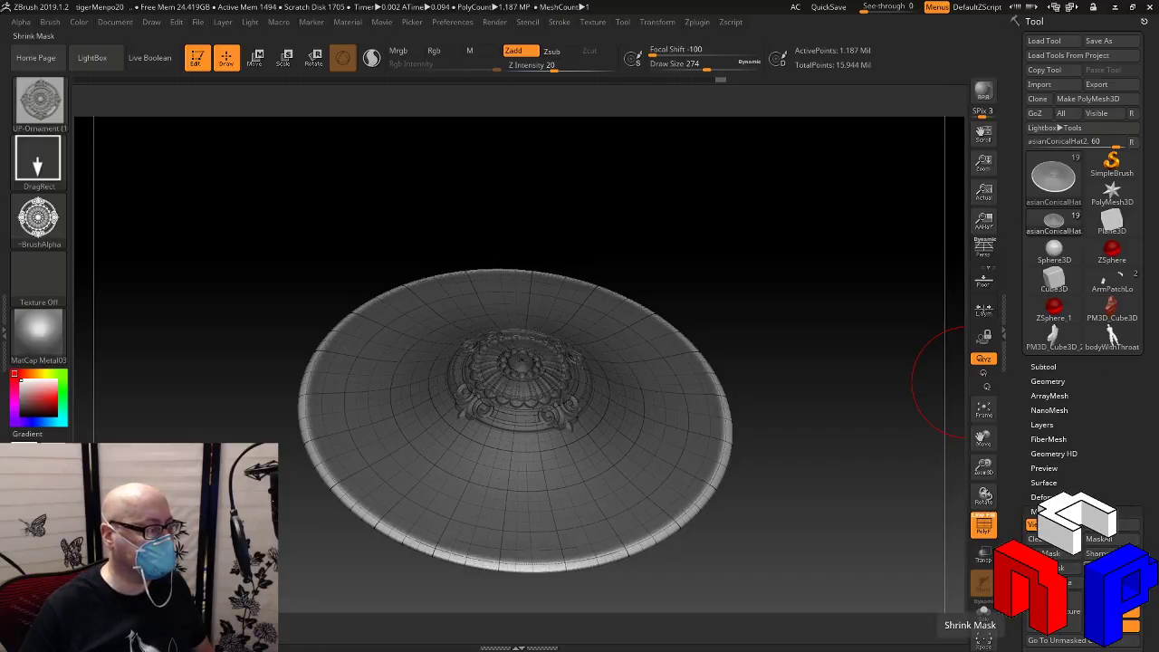
{"action": "key", "text": "ctrl"}
{"action": "left_click", "coordinate": [639, 451], "text": "ctrl"}
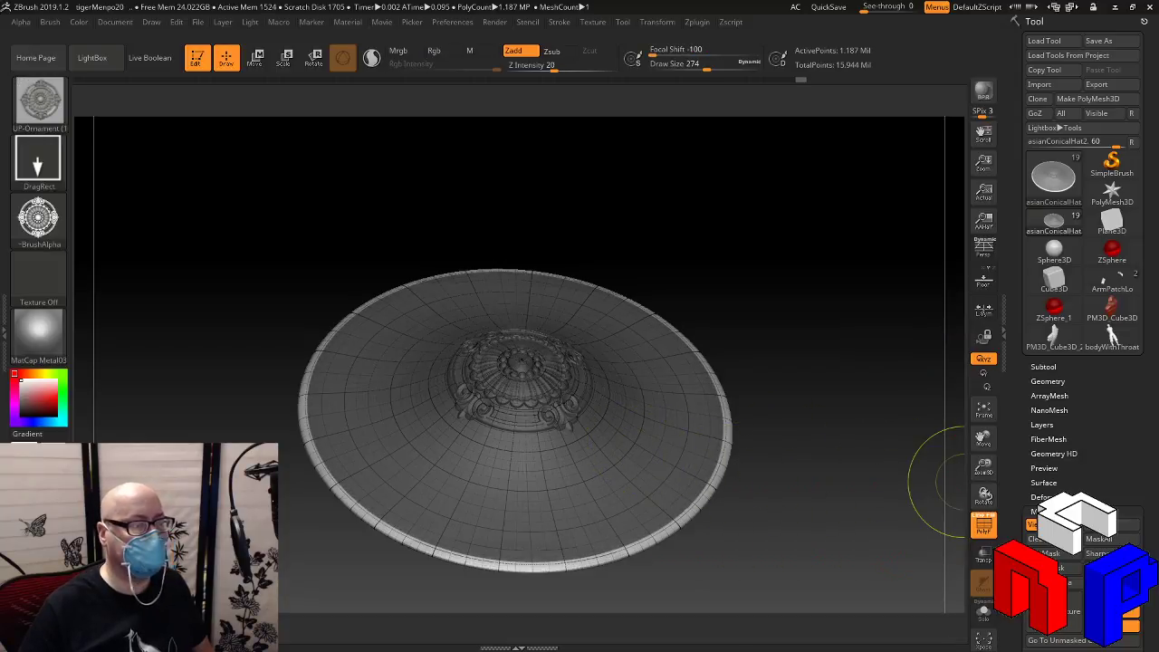
Inflate the unmasked outer rim of the hat with a deformation value of 1
{"action": "left_click_drag", "start_coordinate": [1148, 471], "coordinate": [1148, 142]}
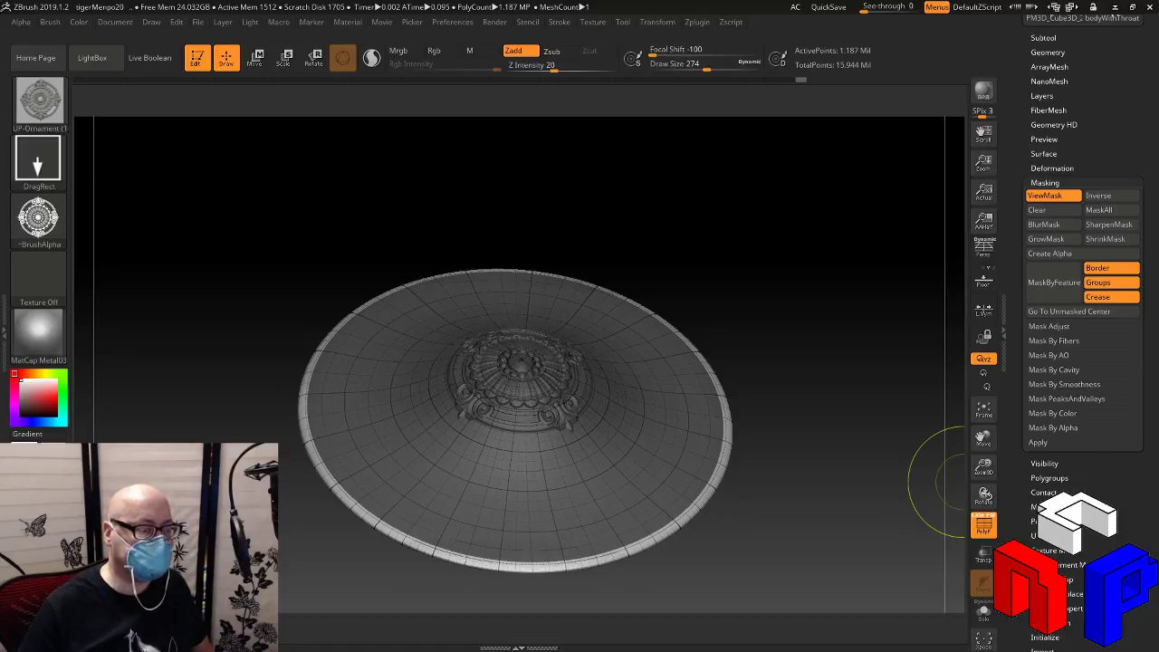
{"action": "left_click_drag", "start_coordinate": [1065, 407], "coordinate": [1064, 438]}
{"action": "left_click", "coordinate": [1065, 199]}
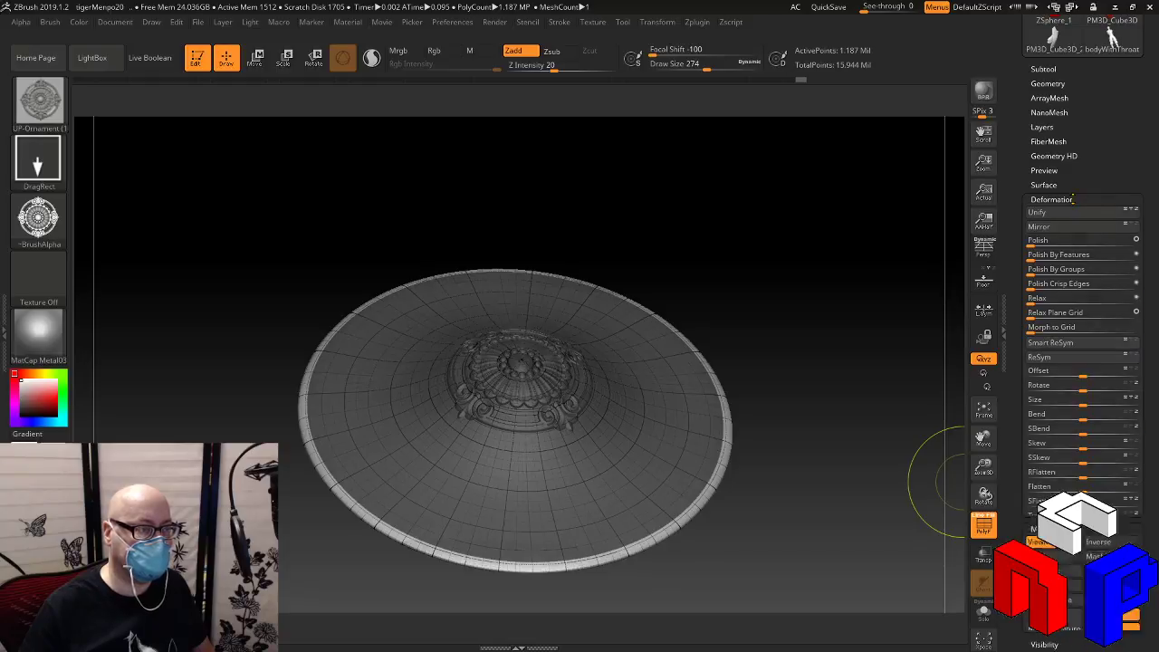
{"action": "left_click", "coordinate": [1084, 588]}
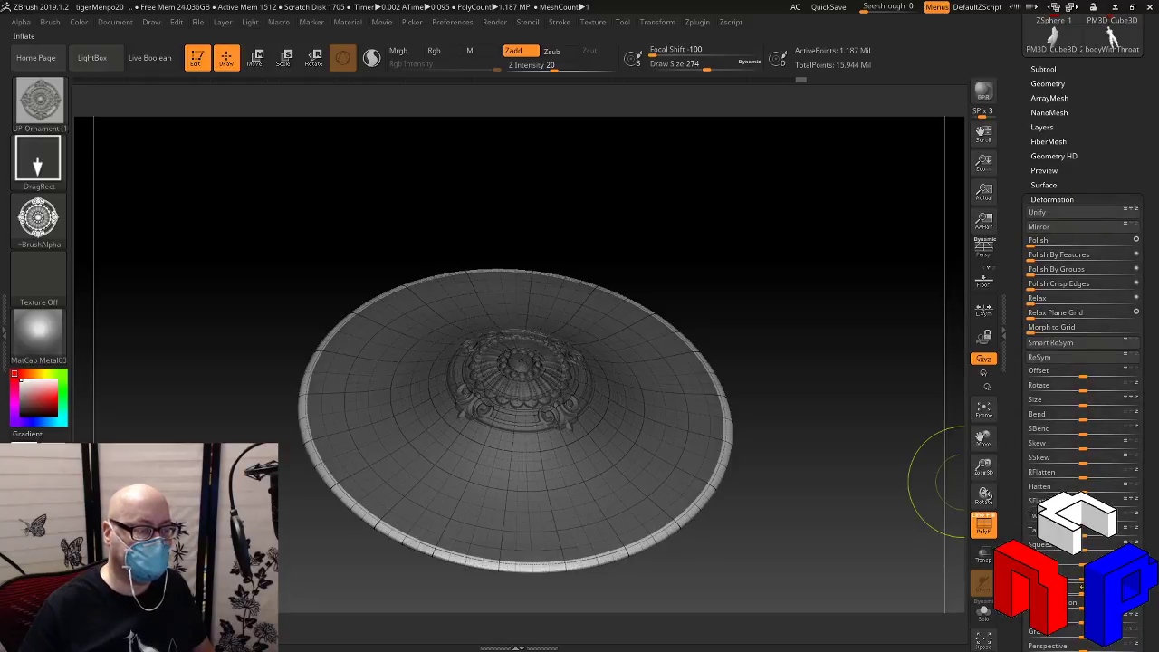
{"action": "type", "text": "1"}
{"action": "key", "text": "Return"}
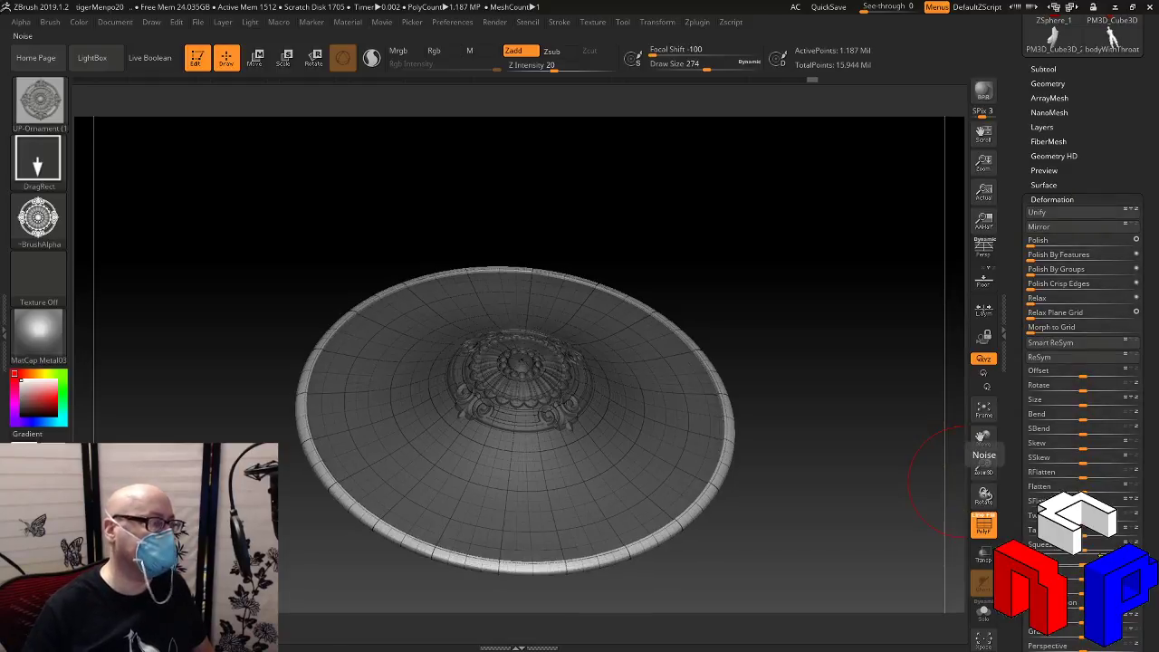
Mask the entire hat from a straight top view with an oversized circle started at the hat's centre
{"action": "left_click_drag", "start_coordinate": [873, 408], "coordinate": [872, 445], "text": "shift"}
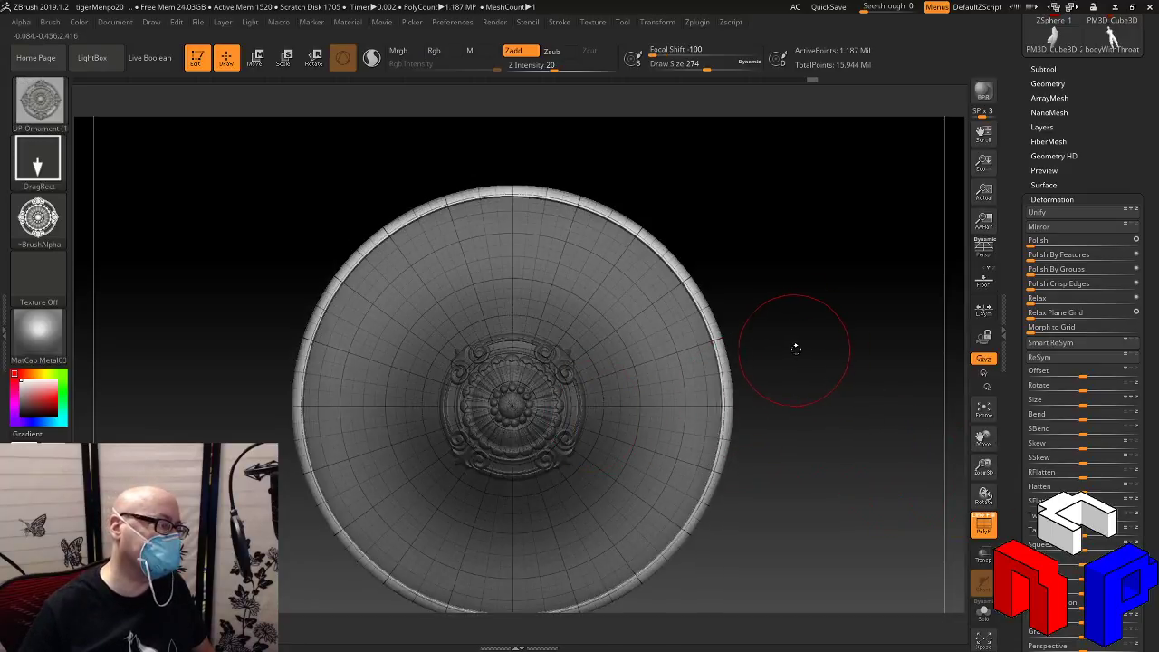
{"action": "key", "text": "ctrl"}
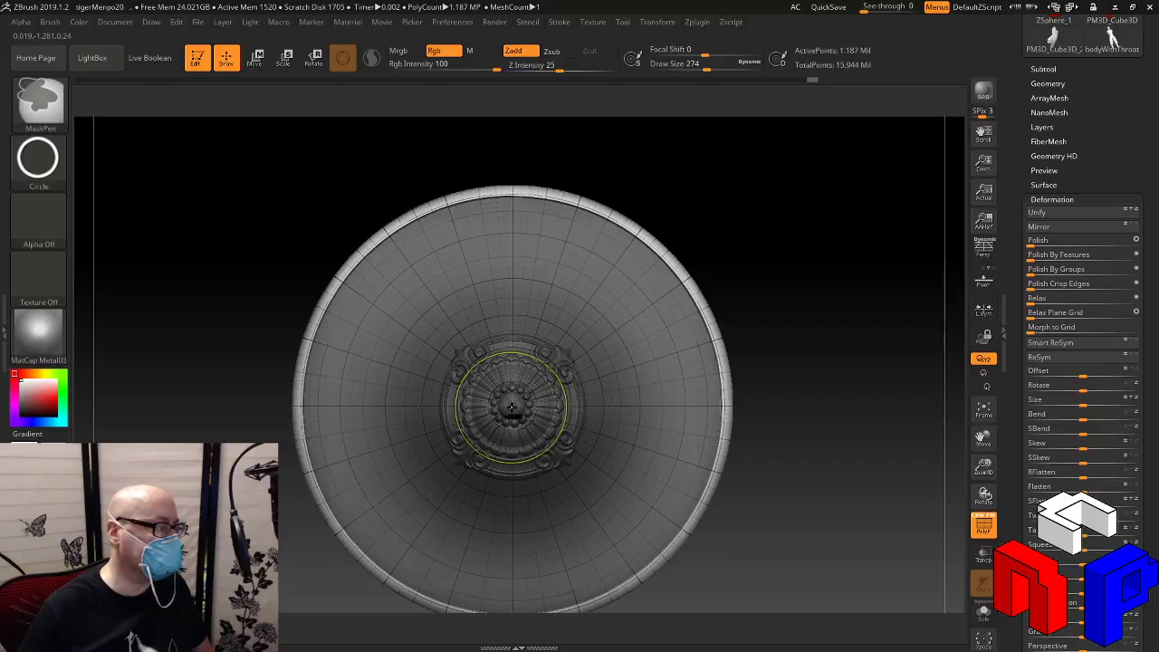
{"action": "mouse_move", "coordinate": [511, 408]}
{"action": "left_mouse_down", "text": "ctrl"}
{"action": "mouse_move", "coordinate": [856, 557]}
{"action": "mouse_move", "coordinate": [871, 541]}
{"action": "left_mouse_up", "text": "ctrl"}
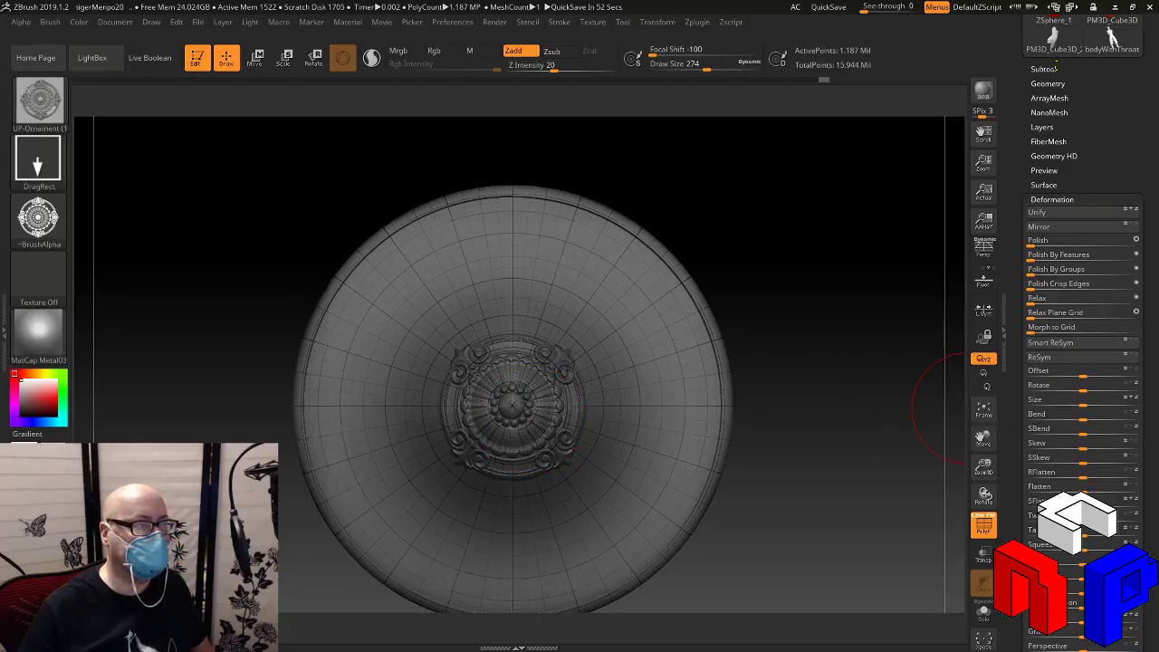
Compare the hat with HatRef's bands from the top view, then make asianConicalHat2 the active subtool again
{"action": "left_click", "coordinate": [1043, 69]}
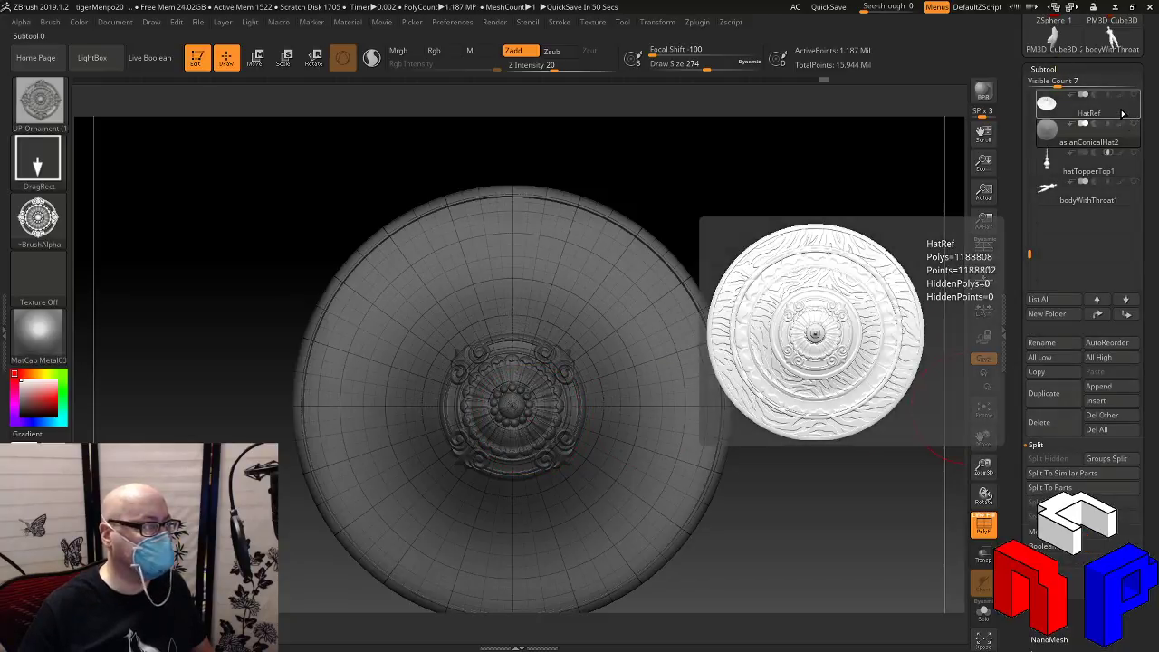
{"action": "left_click", "coordinate": [1123, 113]}
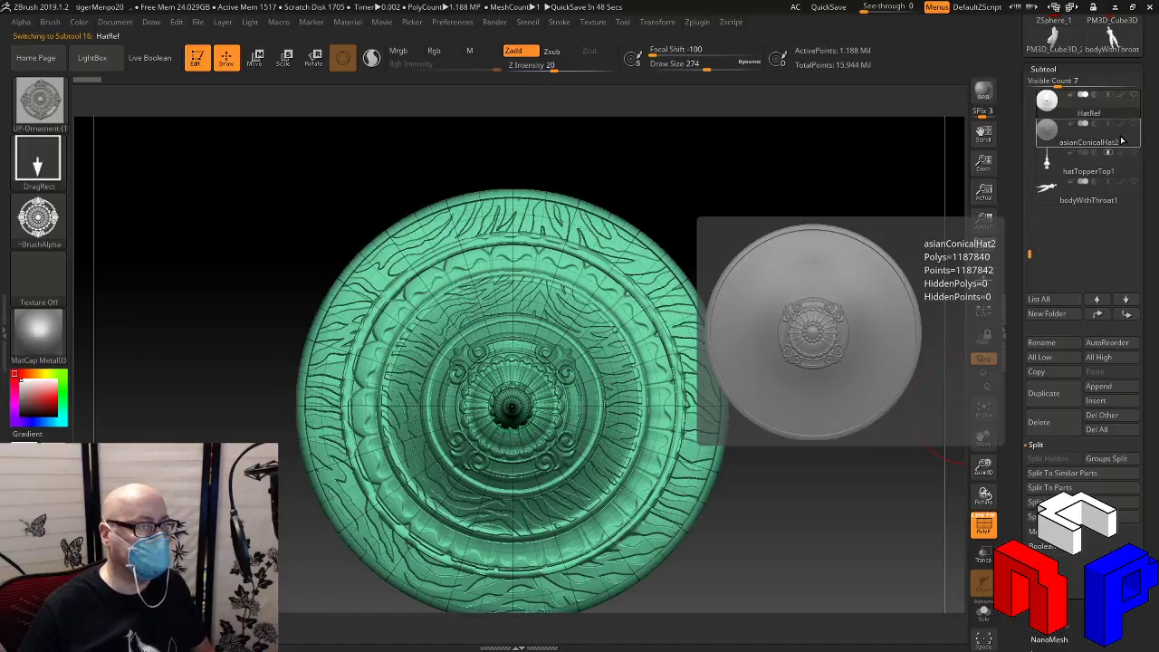
{"action": "left_click", "coordinate": [1123, 141]}
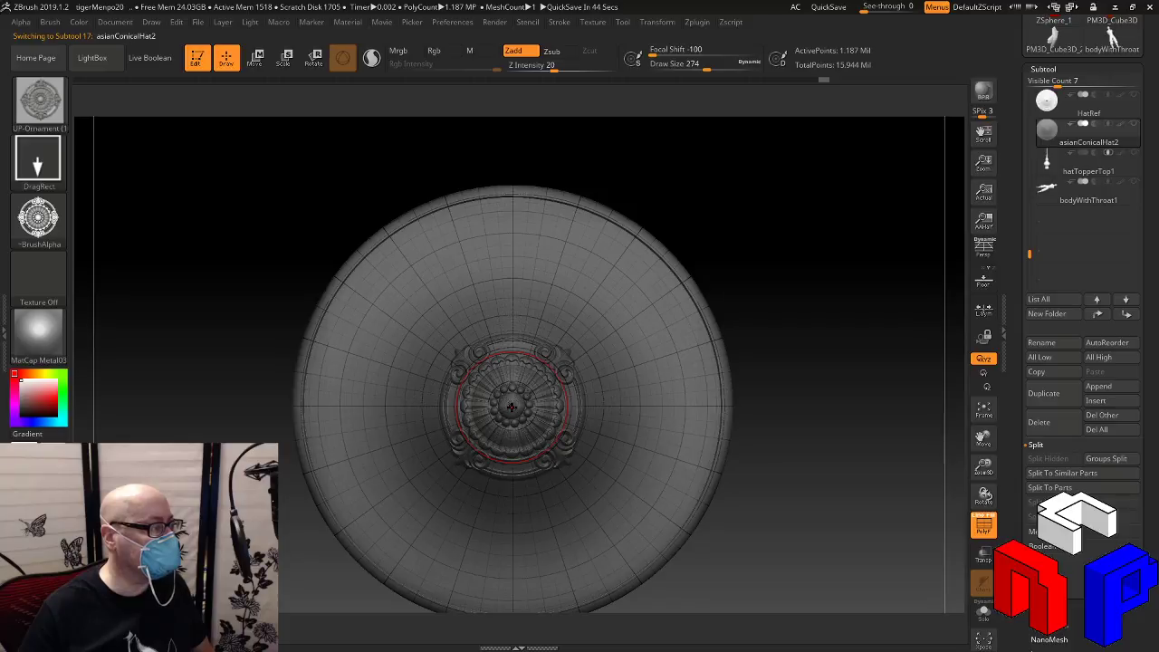
Try a large centred mask circle running just inside the hat's raised rim
{"action": "left_click_drag", "start_coordinate": [511, 408], "coordinate": [711, 629], "text": "ctrl"}
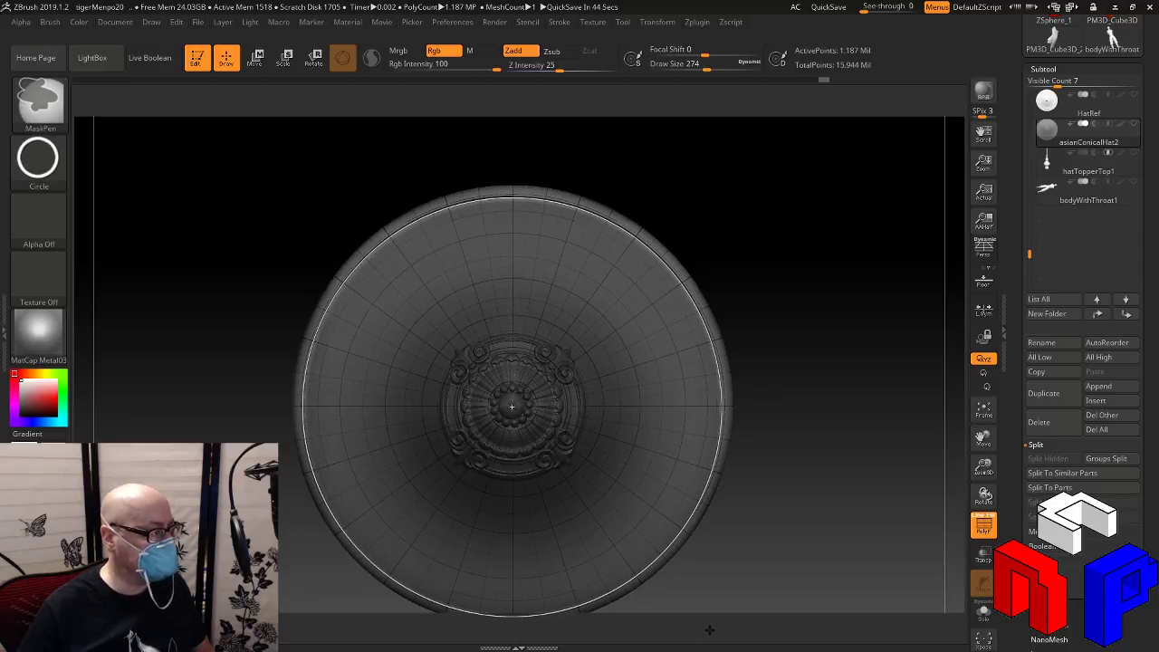
{"action": "left_click_drag", "start_coordinate": [709, 630], "coordinate": [708, 628], "text": "ctrl"}
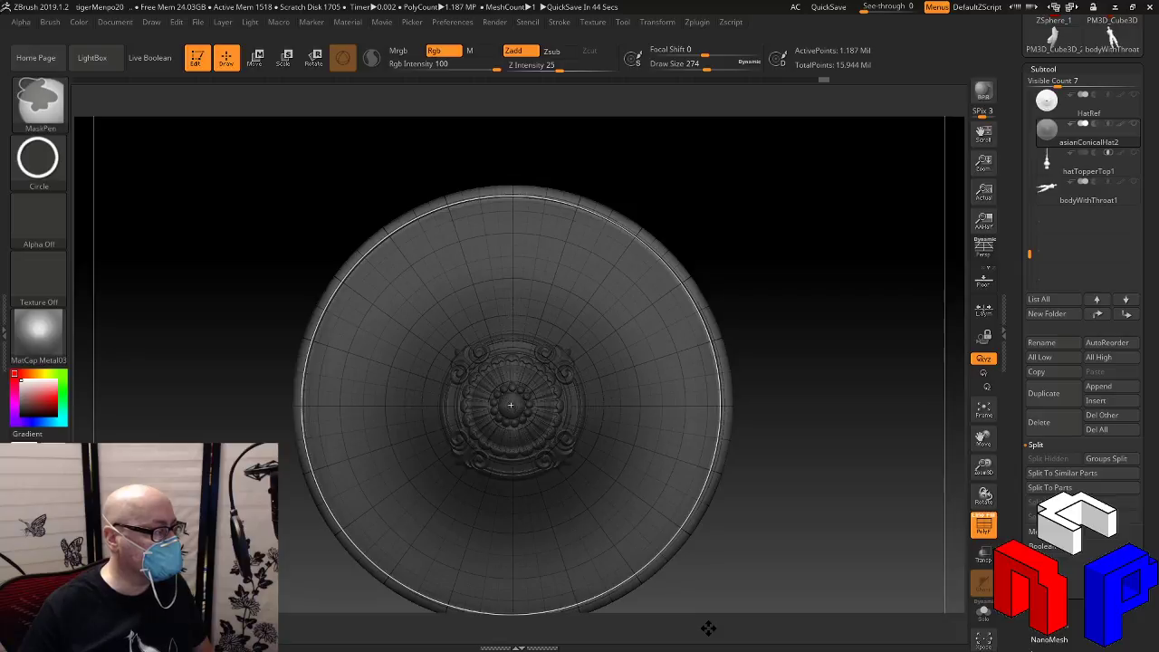
{"action": "left_click_drag", "start_coordinate": [710, 629], "coordinate": [709, 629], "text": "ctrl"}
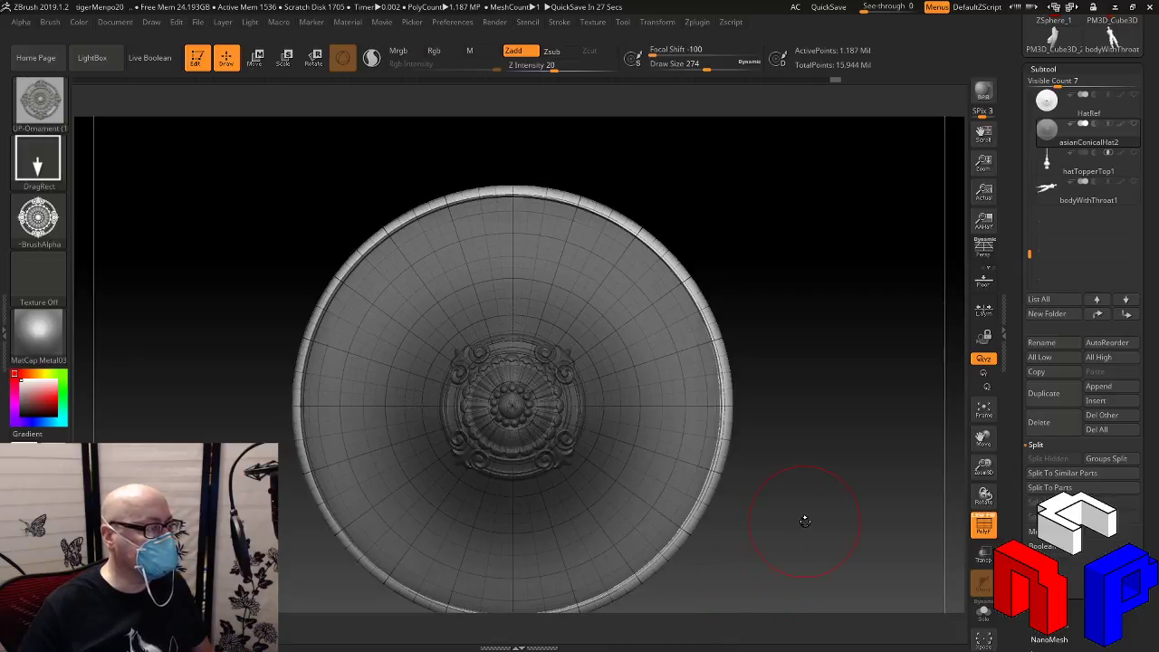
Bring the whole hat into view and unmask a large centred circle, leaving only the raised outer rim masked
{"action": "left_click_drag", "start_coordinate": [812, 461], "coordinate": [818, 422]}
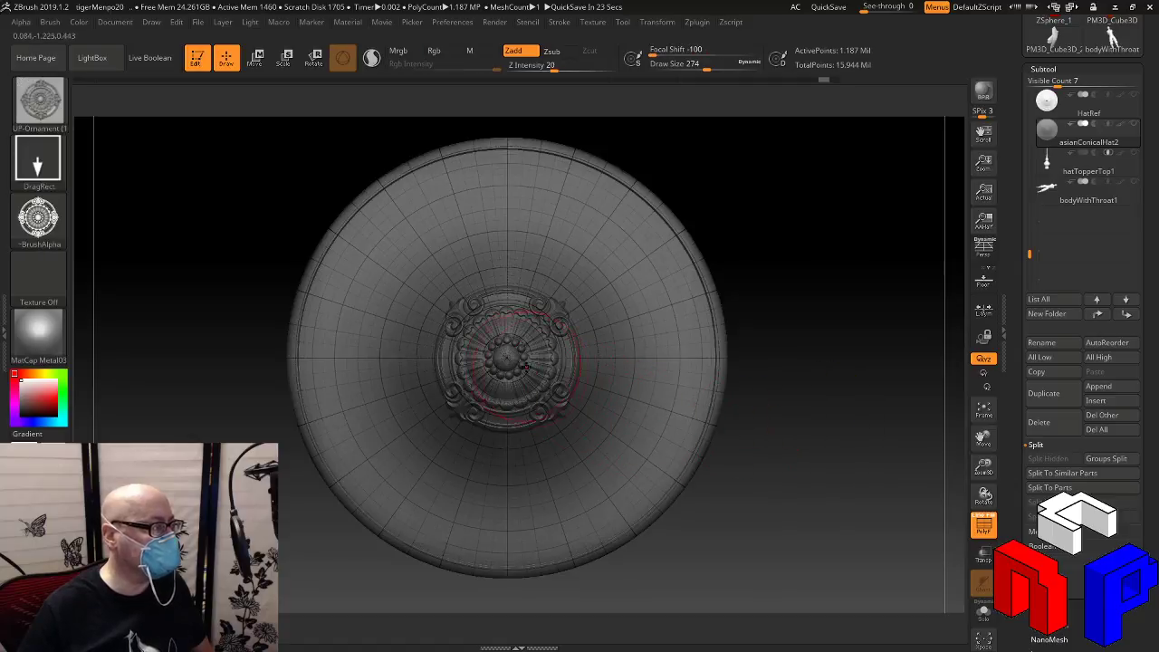
{"action": "mouse_move", "coordinate": [507, 359]}
{"action": "left_mouse_down", "text": "ctrl"}
{"action": "mouse_move", "coordinate": [672, 506]}
{"action": "mouse_move", "coordinate": [712, 571]}
{"action": "left_mouse_up", "text": "ctrl"}
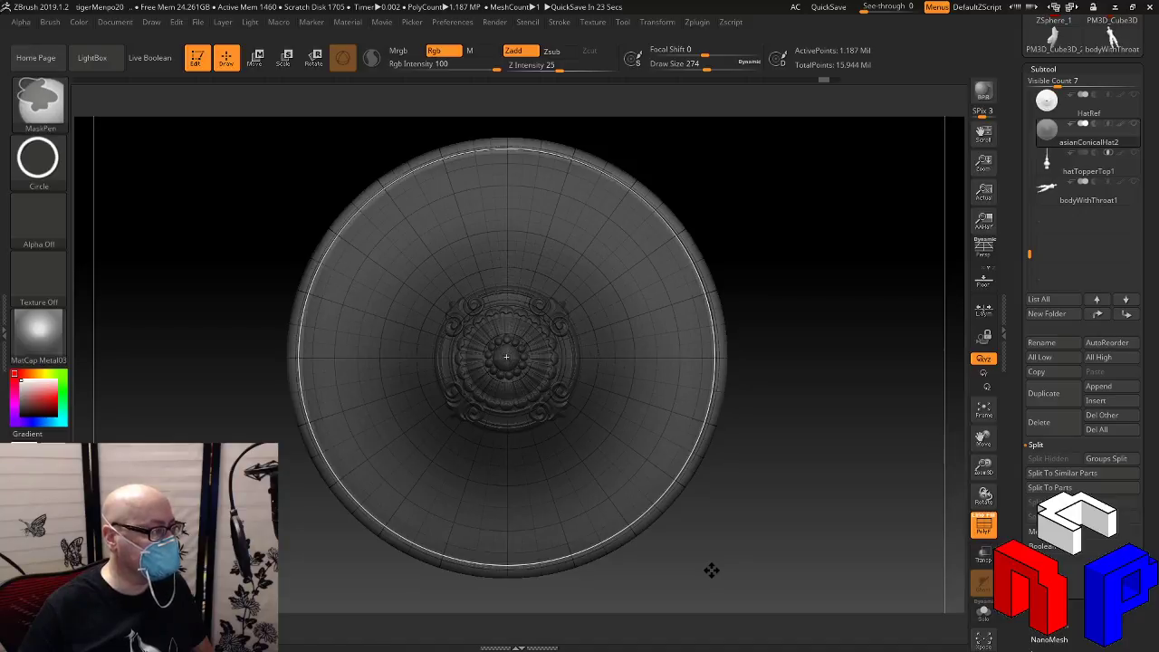
{"action": "left_click_drag", "start_coordinate": [711, 569], "coordinate": [711, 569], "text": "ctrl"}
{"action": "left_click", "coordinate": [711, 570], "text": "ctrl"}
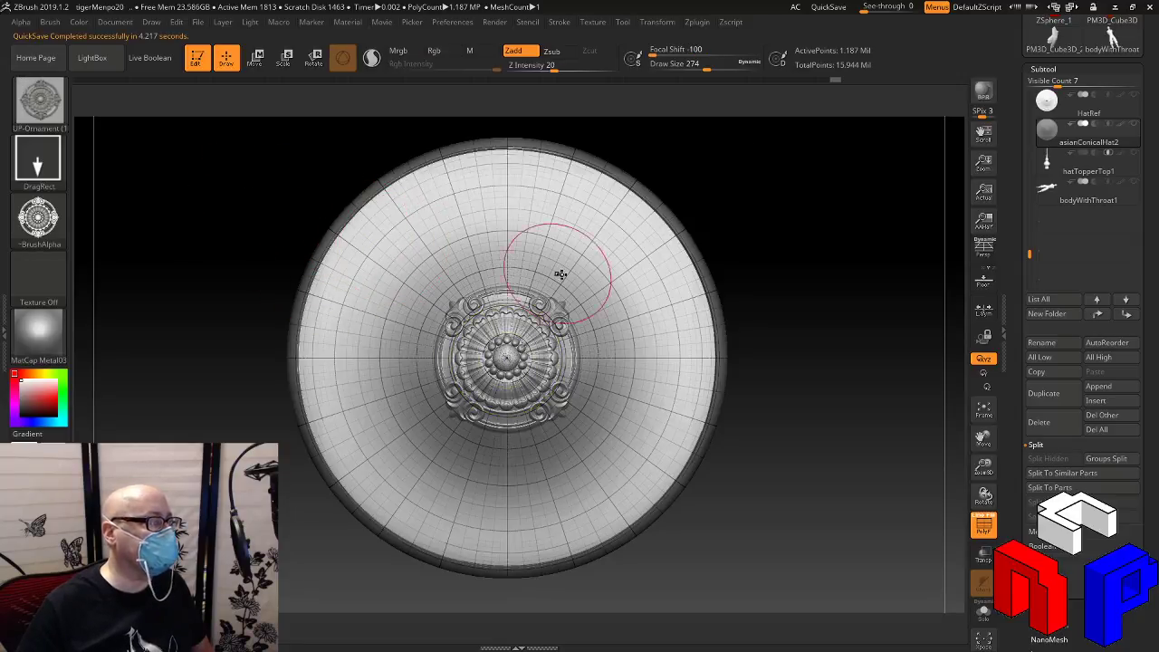
Clear the rim mask and try a masked circle from the hat's centre, about 81% of the hat's diameter
{"action": "key", "text": "ctrl"}
{"action": "left_click_drag", "start_coordinate": [744, 226], "coordinate": [824, 285], "text": "ctrl"}
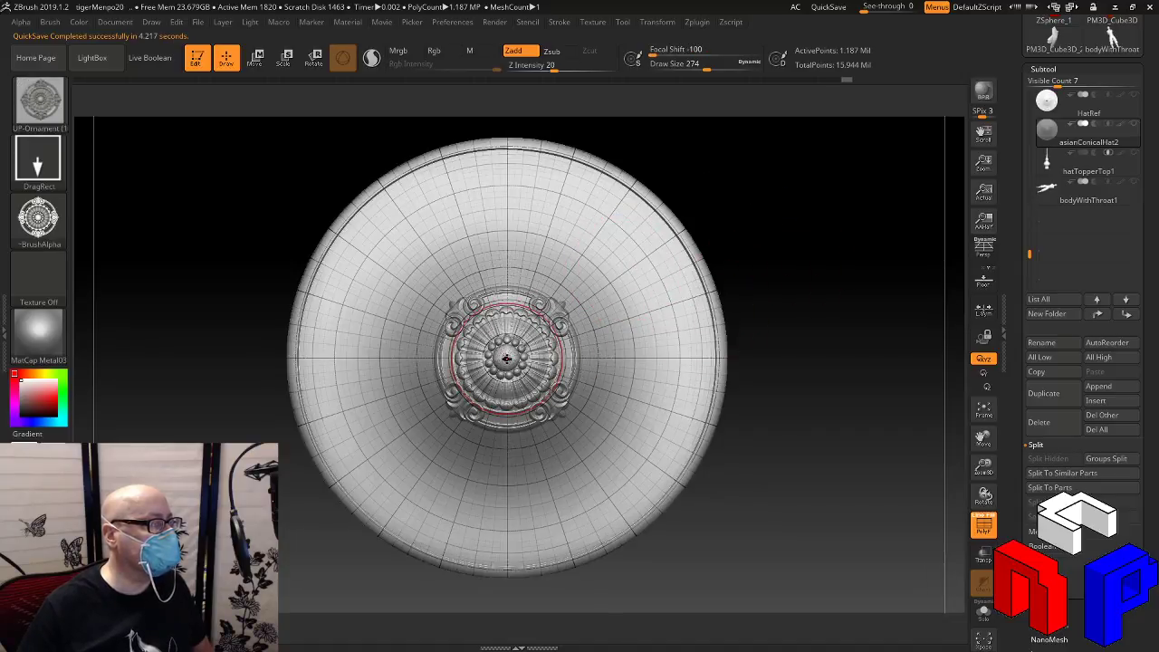
{"action": "mouse_move", "coordinate": [507, 359]}
{"action": "left_mouse_down", "text": "ctrl"}
{"action": "mouse_move", "coordinate": [671, 555]}
{"action": "mouse_move", "coordinate": [688, 535]}
{"action": "mouse_move", "coordinate": [666, 517]}
{"action": "mouse_move", "coordinate": [680, 538]}
{"action": "left_mouse_up", "text": "ctrl"}
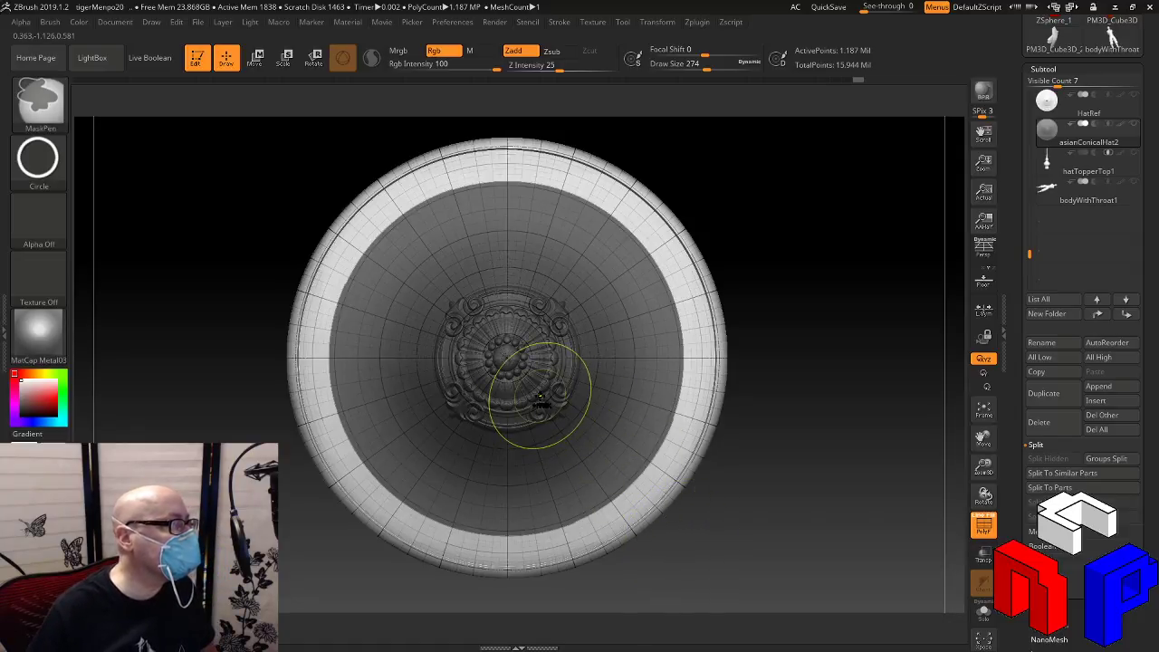
Compare the masked circle's edge with HatRef's outer ring in top view, then make asianConicalHat2 active again
{"action": "left_click", "coordinate": [1122, 106]}
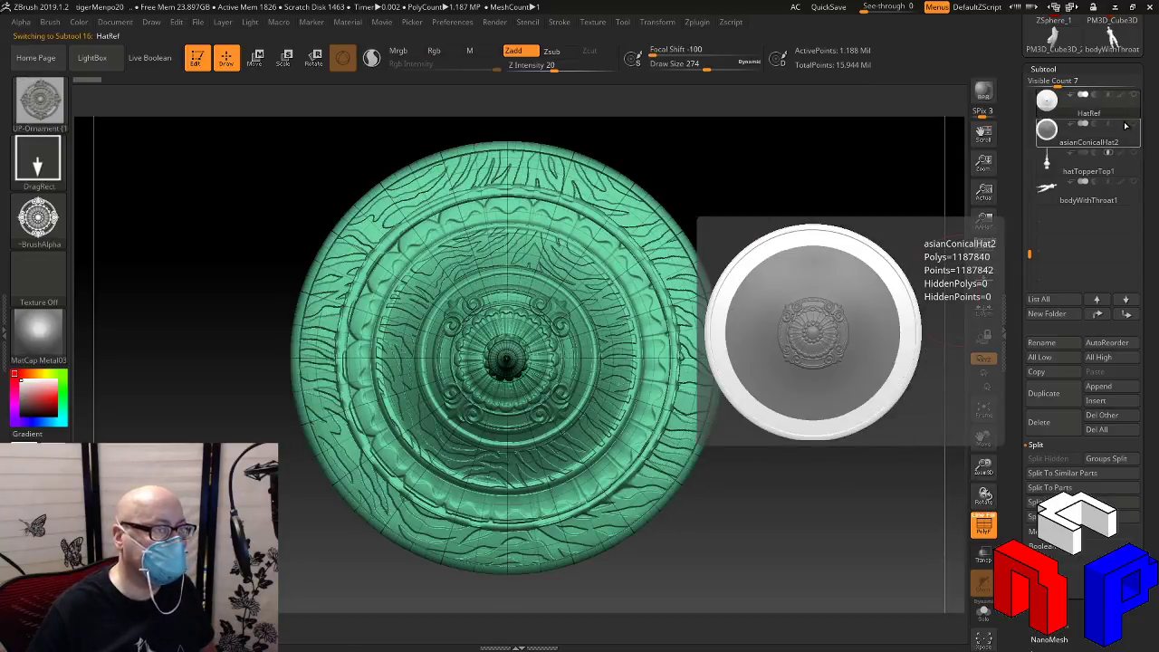
{"action": "left_click", "coordinate": [1128, 143]}
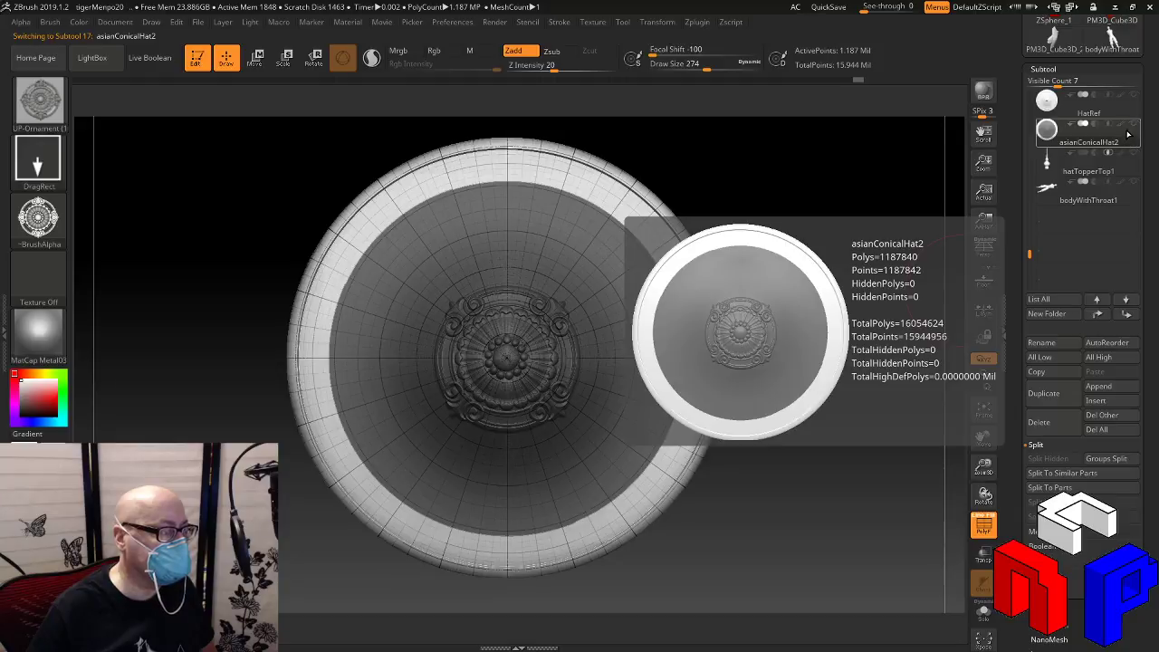
{"action": "left_click", "coordinate": [1125, 120]}
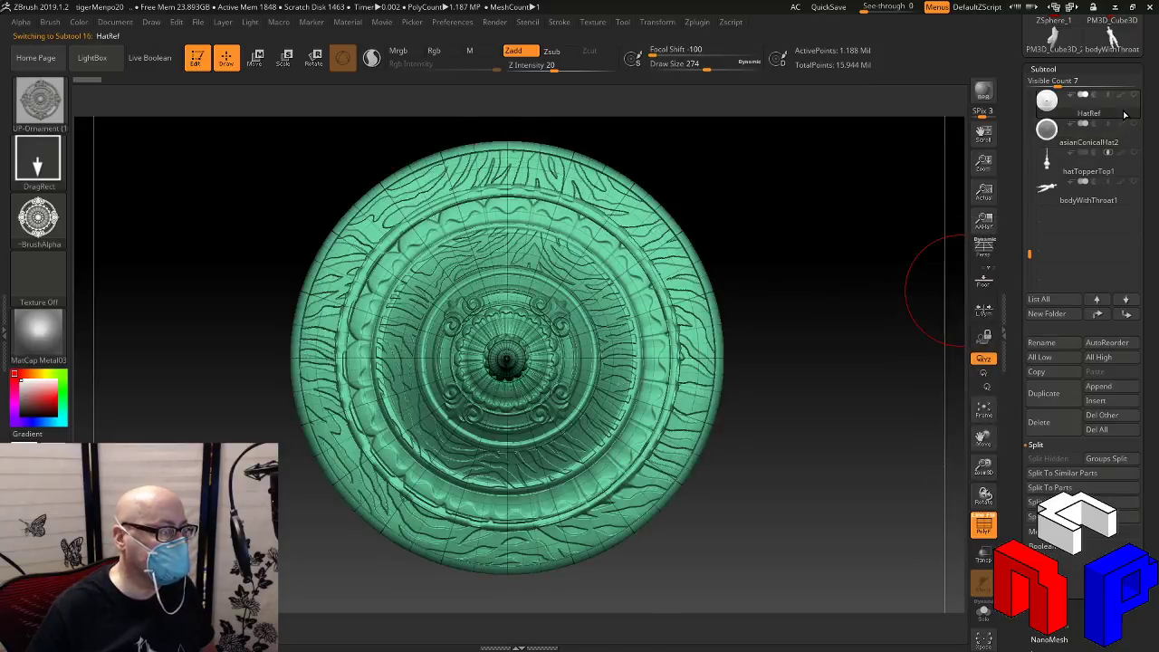
{"action": "left_click", "coordinate": [1127, 143]}
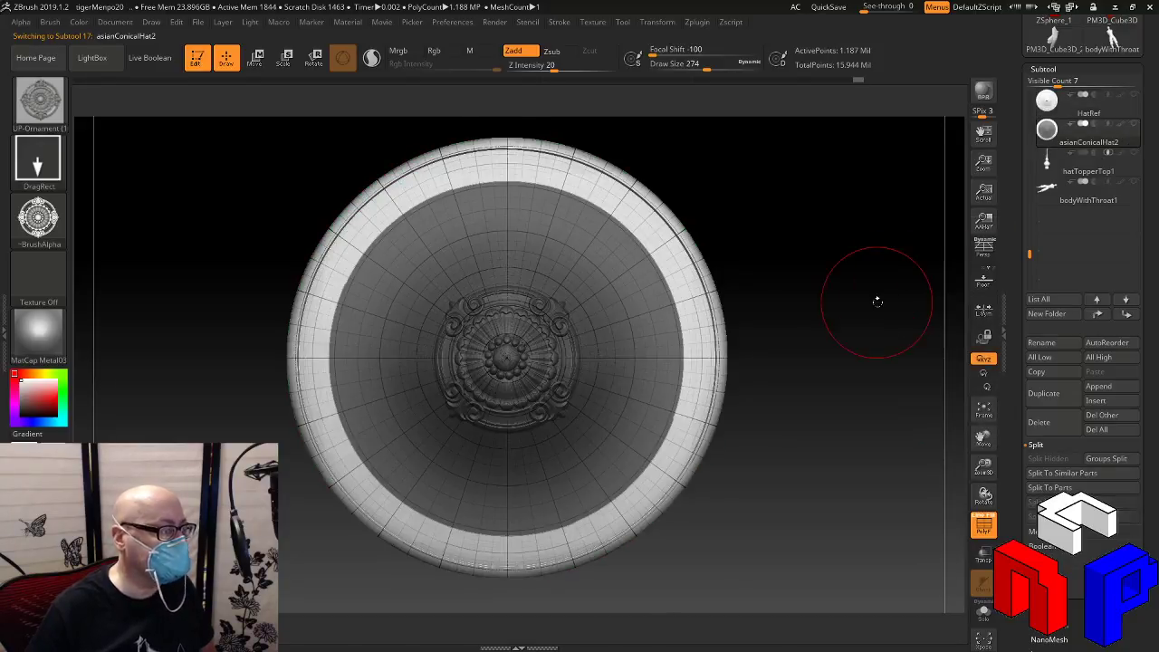
Replace the mask with a slightly smaller centred circle, about 79% of the hat's diameter, at HatRef's outer ring
{"action": "key", "text": "ctrl"}
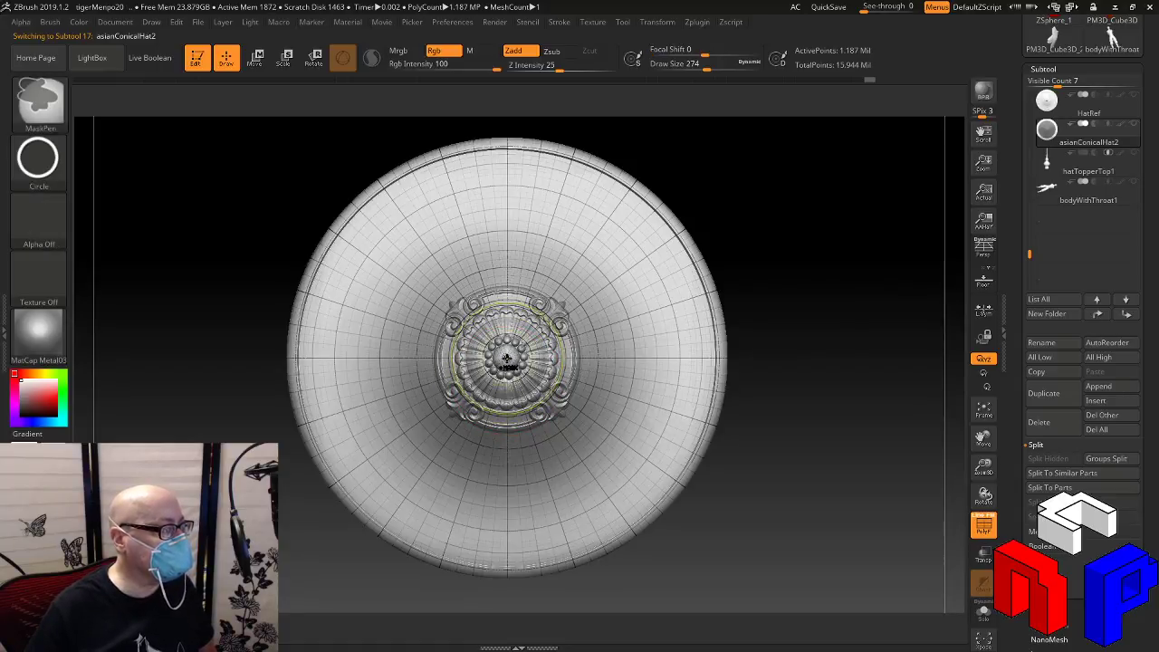
{"action": "mouse_move", "coordinate": [507, 358]}
{"action": "left_mouse_down", "text": "ctrl"}
{"action": "mouse_move", "coordinate": [614, 464]}
{"action": "mouse_move", "coordinate": [666, 547]}
{"action": "left_mouse_up", "text": "ctrl"}
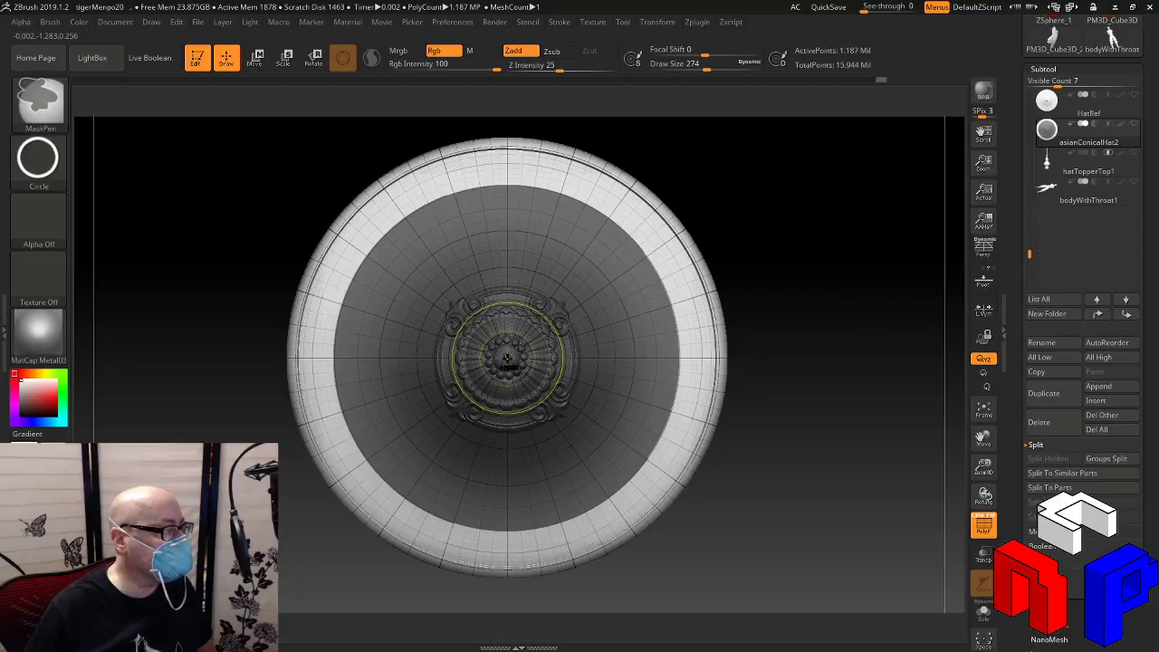
Try unmasking a concentric inner circle to leave a narrow masked ring, undoing each attempt
{"action": "left_click_drag", "start_coordinate": [507, 358], "coordinate": [648, 547]}
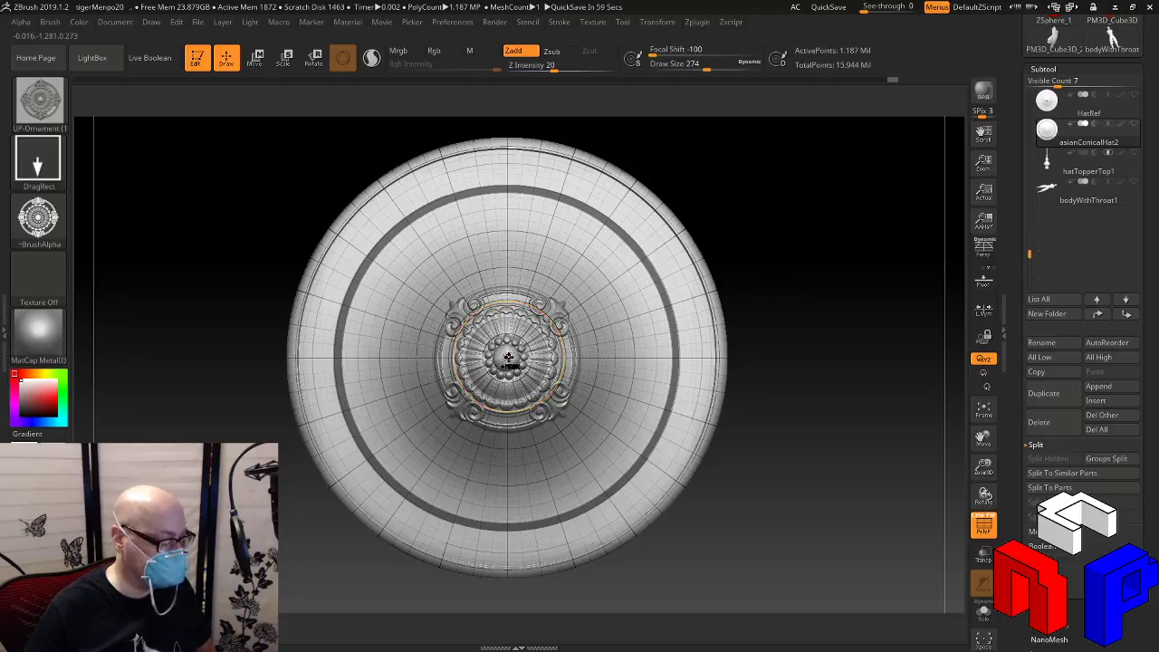
{"action": "key", "text": "ctrl+z"}
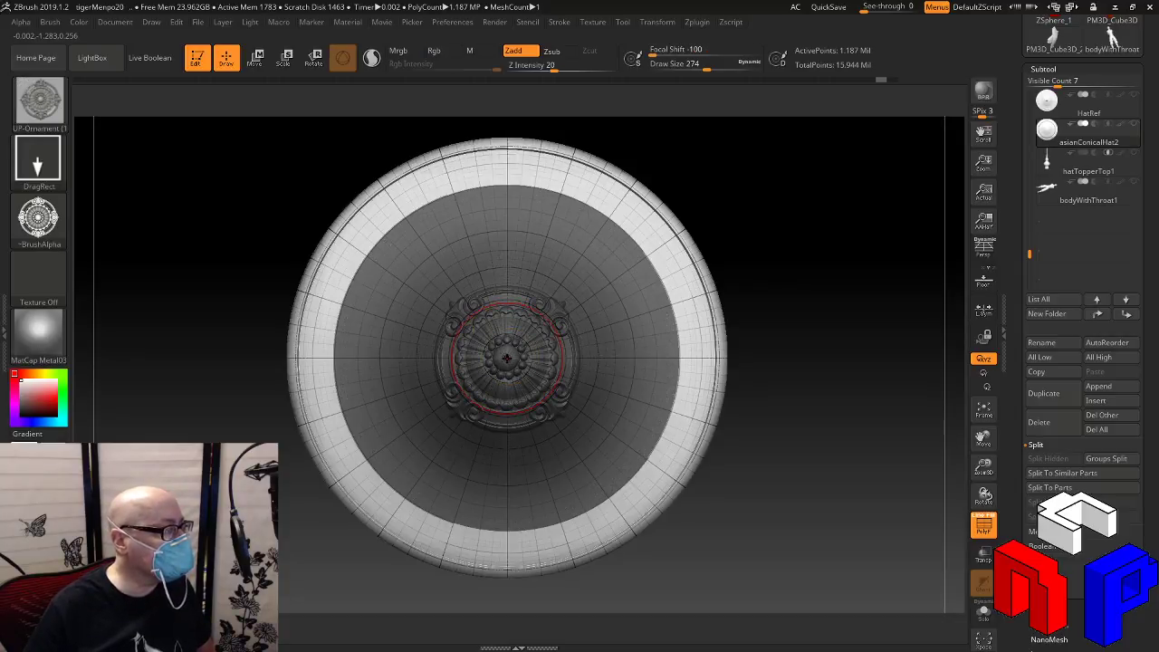
{"action": "left_click_drag", "start_coordinate": [507, 359], "coordinate": [640, 561], "text": "ctrl"}
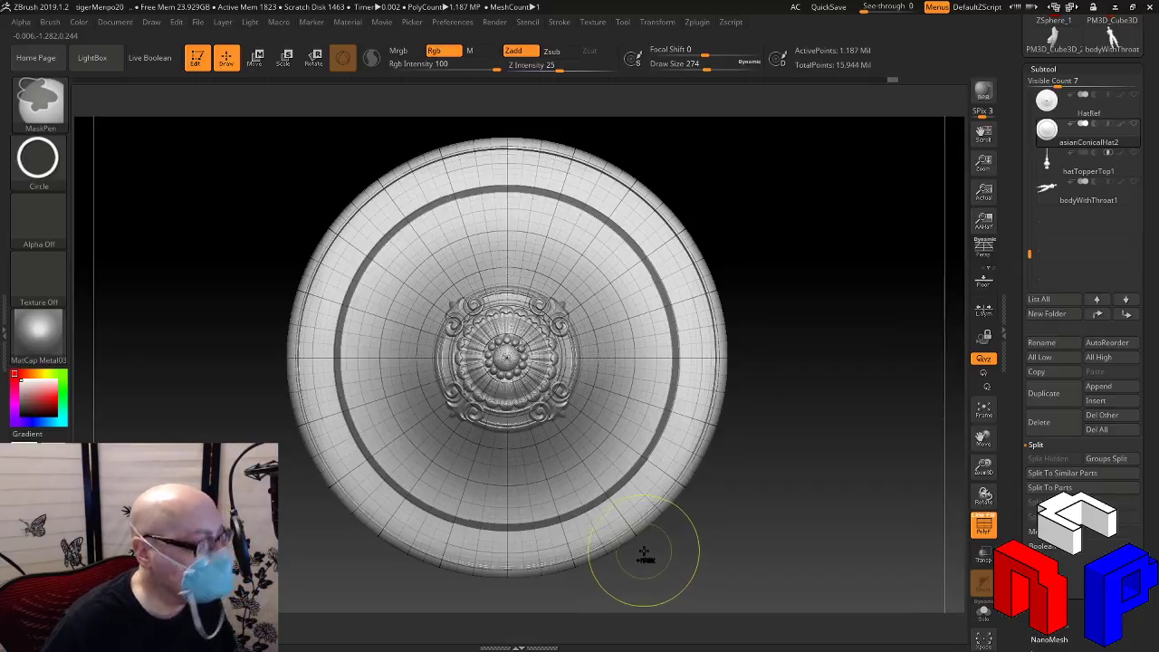
{"action": "key", "text": "ctrl+z"}
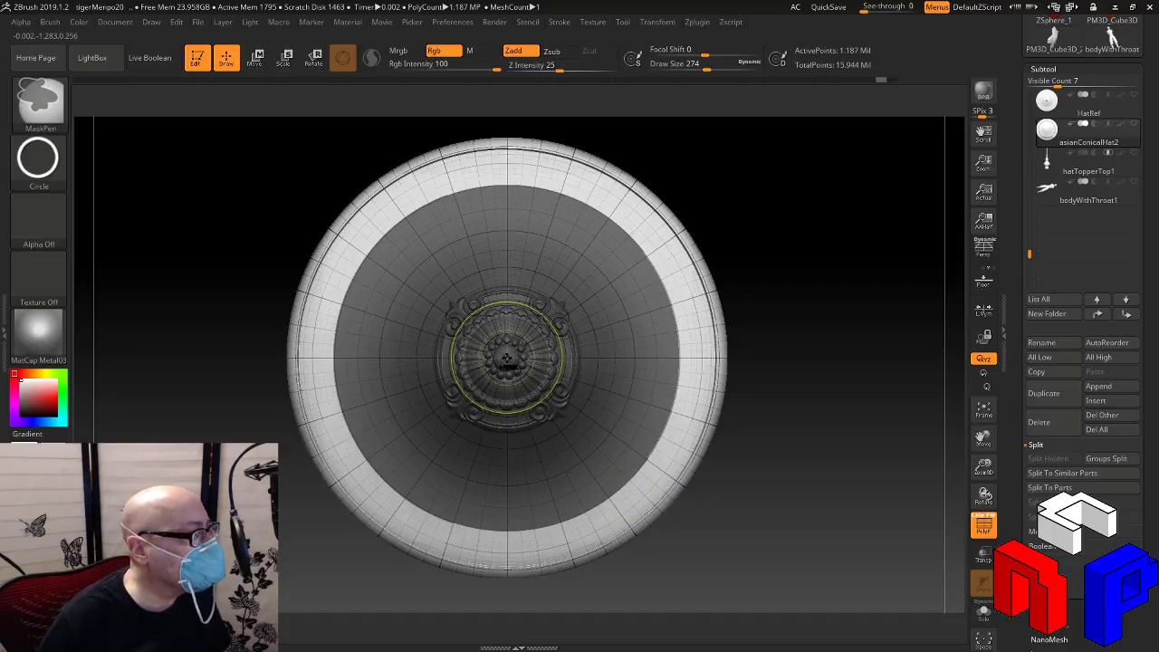
Unmask the circle's interior to leave a very thin ring, and mask a second thin concentric ring at about 60% of the hat's diameter
{"action": "left_click_drag", "start_coordinate": [507, 358], "coordinate": [662, 543], "text": "ctrl+alt"}
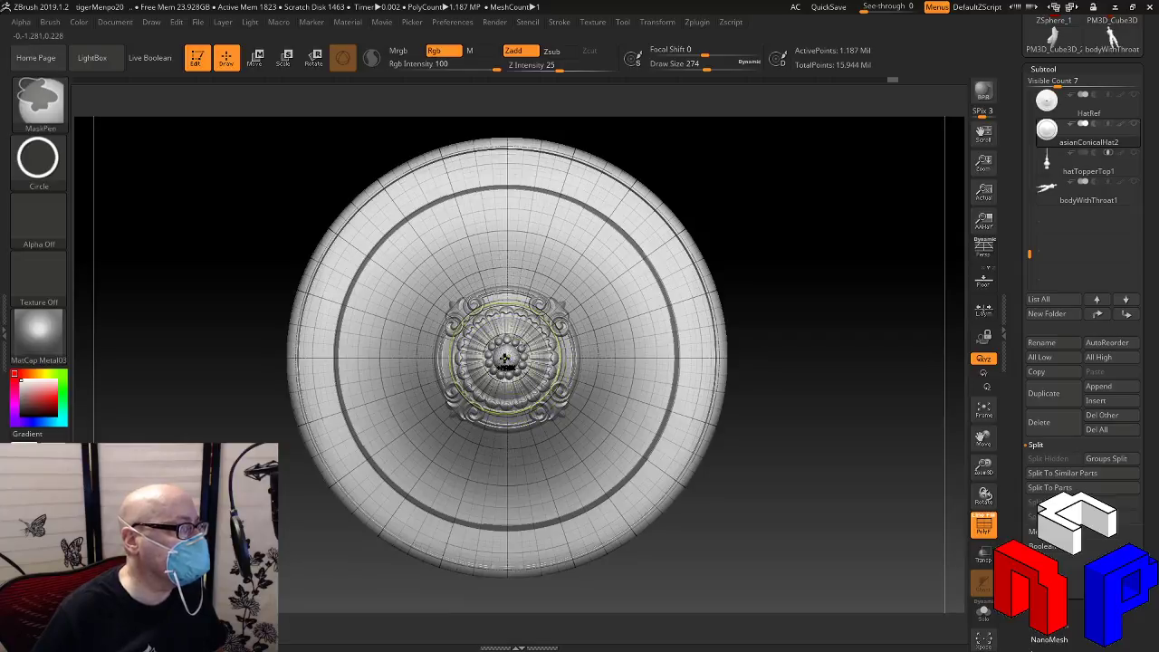
{"action": "left_click_drag", "start_coordinate": [507, 358], "coordinate": [624, 499], "text": "ctrl"}
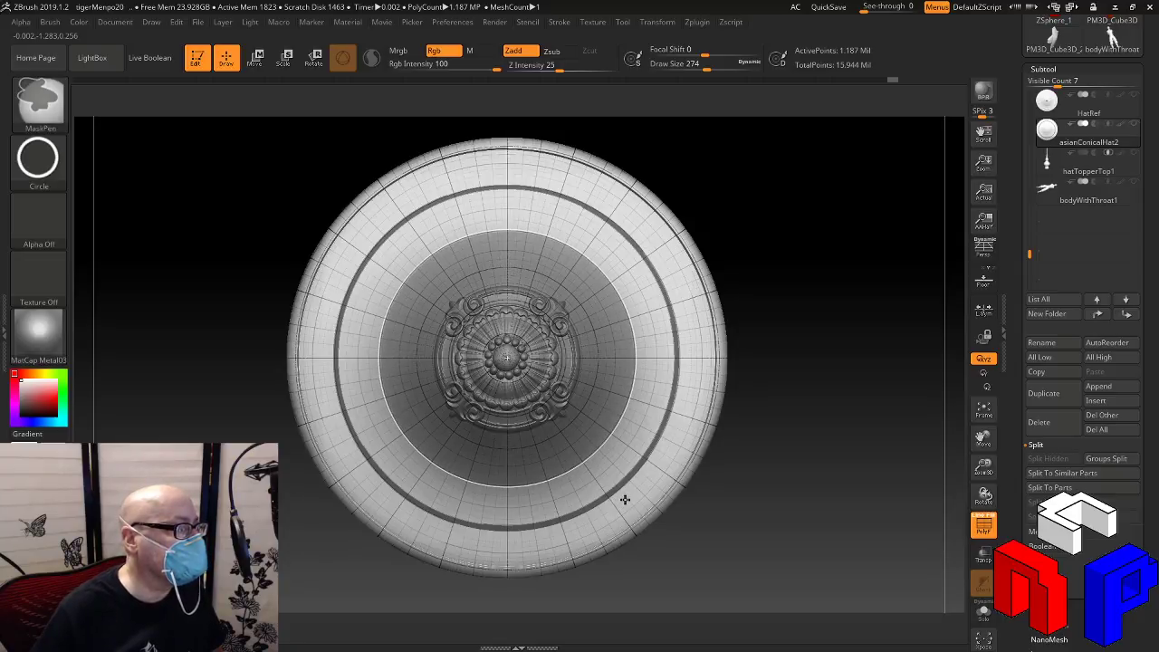
{"action": "left_click_drag", "start_coordinate": [625, 500], "coordinate": [630, 499], "text": "ctrl"}
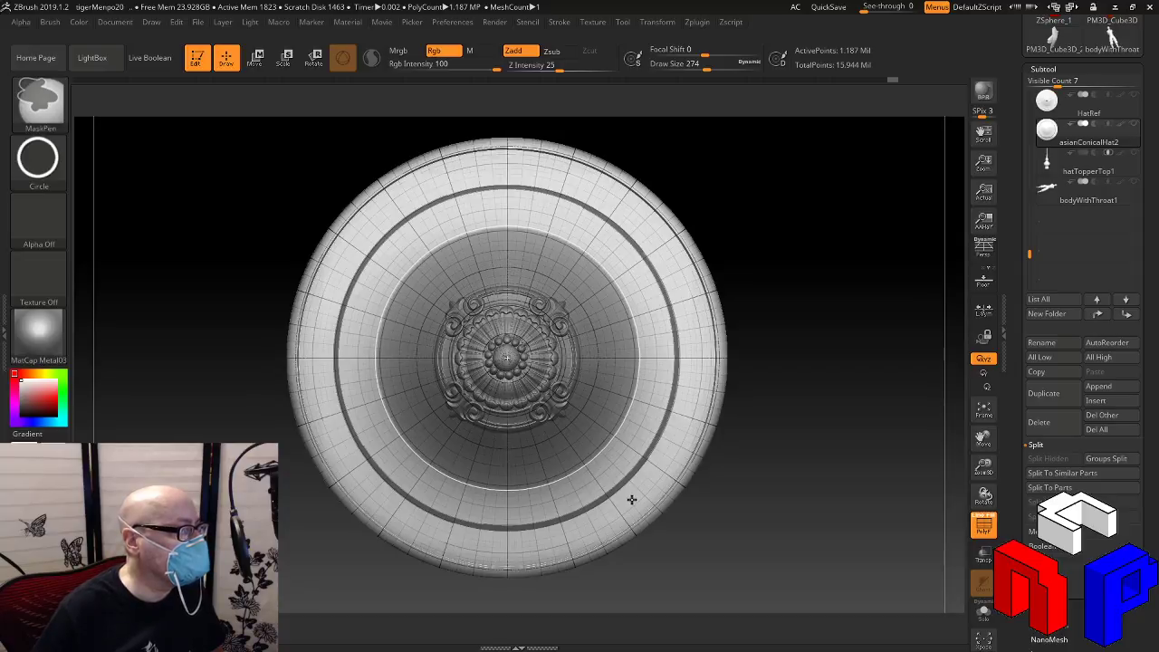
{"action": "left_click_drag", "start_coordinate": [632, 499], "coordinate": [630, 499], "text": "ctrl"}
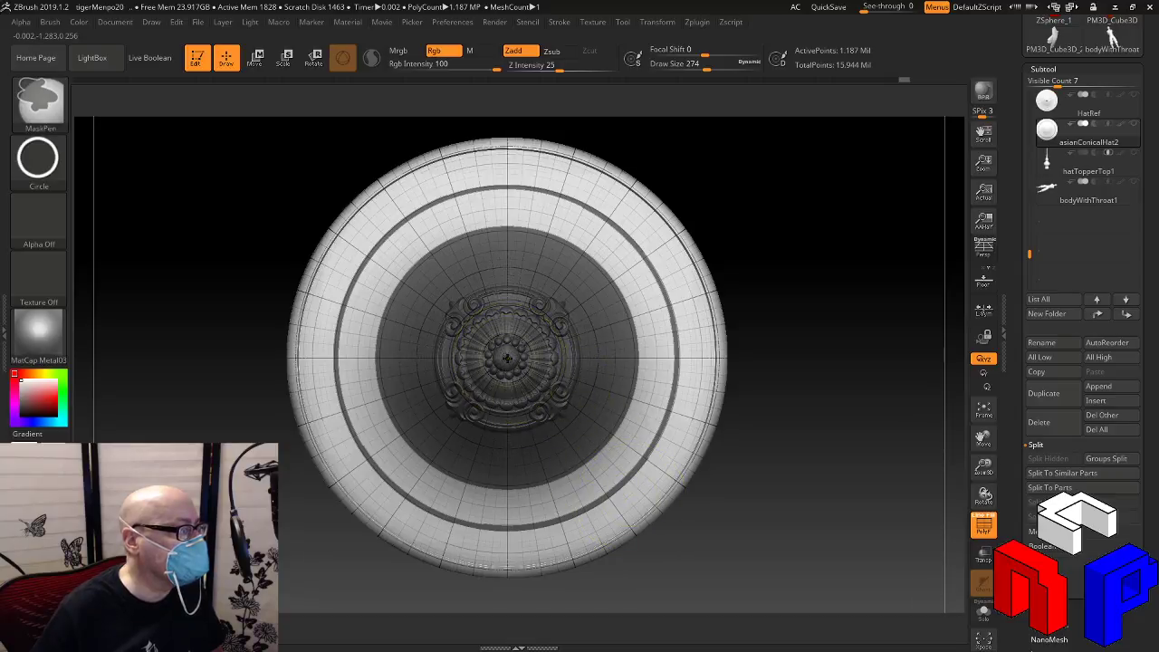
{"action": "mouse_move", "coordinate": [507, 359]}
{"action": "left_mouse_down", "text": "ctrl"}
{"action": "mouse_move", "coordinate": [589, 439]}
{"action": "mouse_move", "coordinate": [618, 502]}
{"action": "left_mouse_up", "text": "ctrl"}
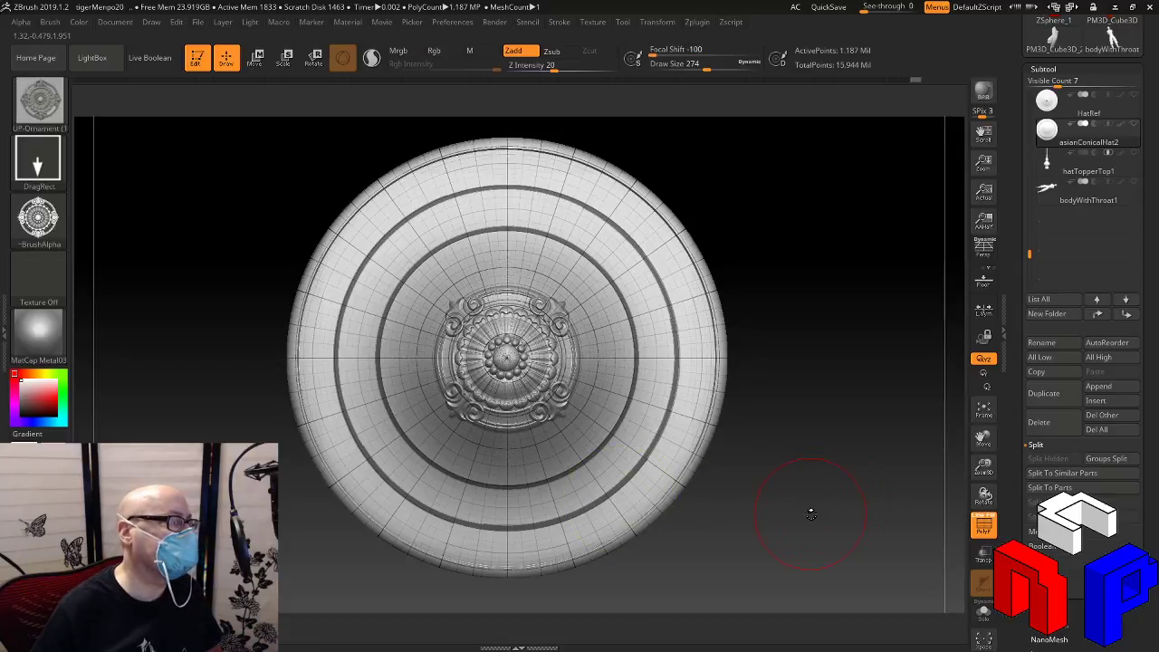
Compare the two masked rings with HatRef's bands from an angle, then show only asianConicalHat2 from the top
{"action": "left_click_drag", "start_coordinate": [811, 513], "coordinate": [815, 430]}
{"action": "left_click", "coordinate": [1133, 113]}
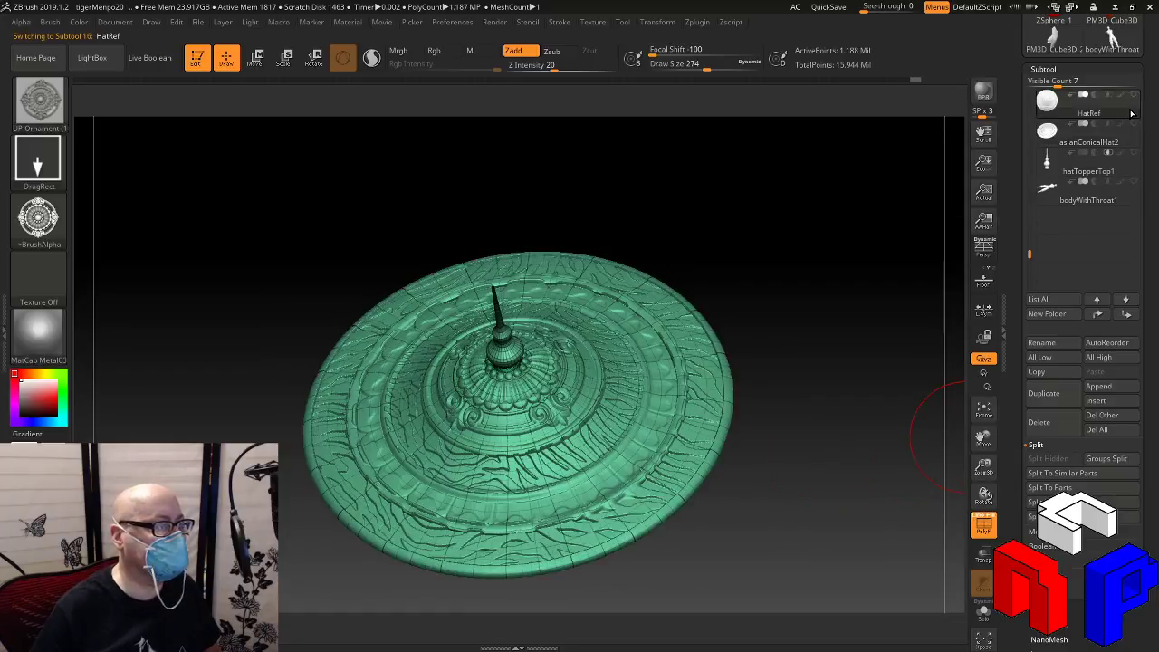
{"action": "left_click", "coordinate": [1107, 134]}
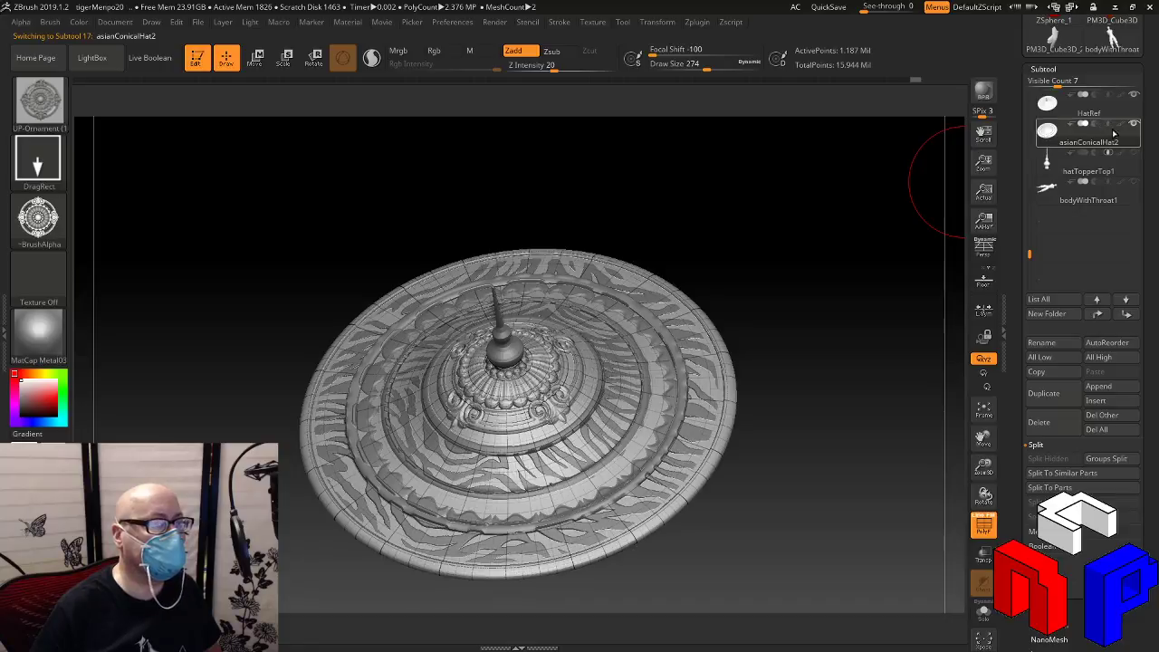
{"action": "left_click", "coordinate": [1134, 95]}
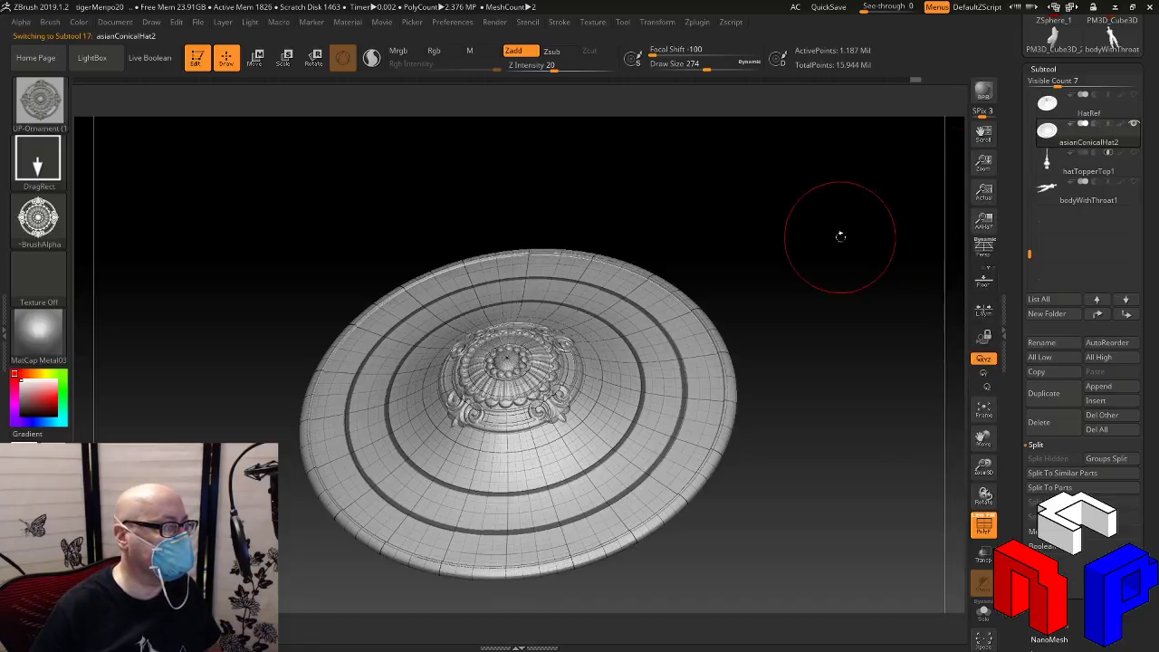
{"action": "mouse_move", "coordinate": [841, 236]}
{"action": "left_mouse_down"}
{"action": "mouse_move", "coordinate": [851, 313]}
{"action": "mouse_move", "coordinate": [860, 303]}
{"action": "left_mouse_up"}
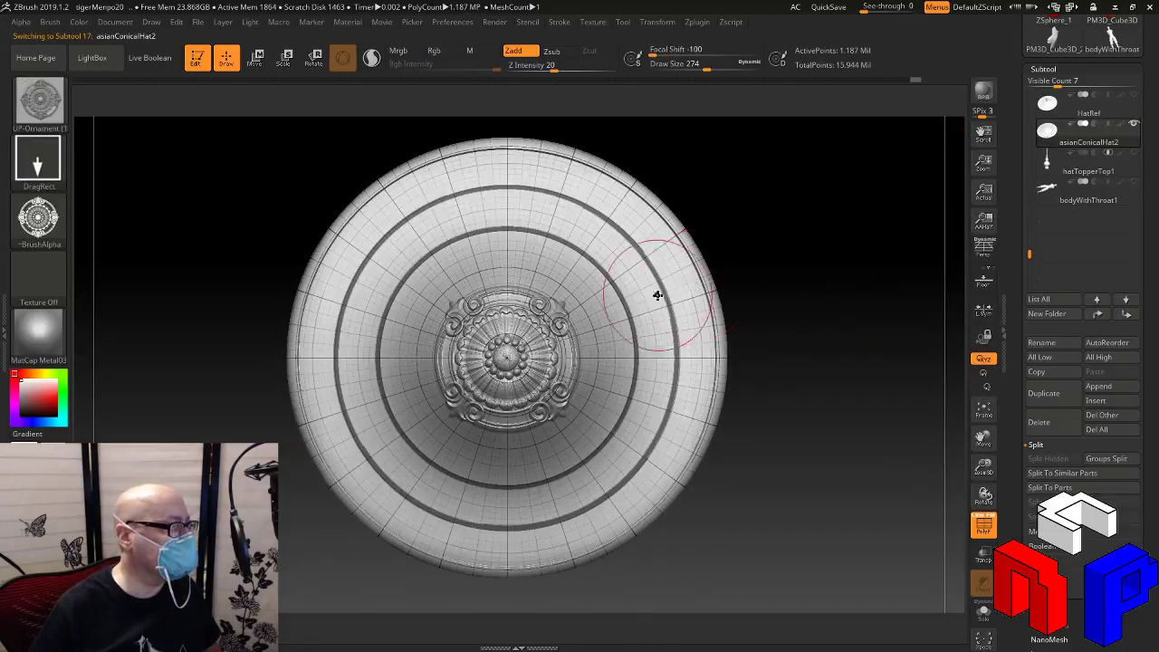
Try a third thin masked ring just outside the central ornament by masking a centred circle and unmasking its interior
{"action": "mouse_move", "coordinate": [508, 359]}
{"action": "left_mouse_down", "text": "ctrl"}
{"action": "mouse_move", "coordinate": [590, 490]}
{"action": "mouse_move", "coordinate": [578, 472]}
{"action": "left_mouse_up", "text": "ctrl"}
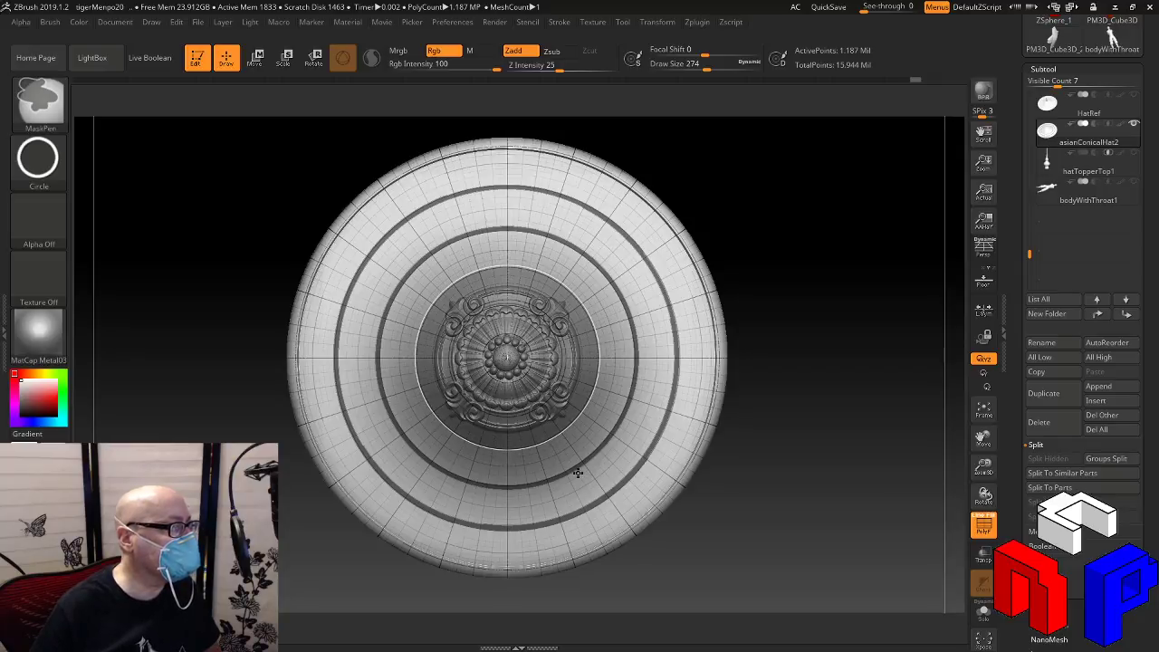
{"action": "left_click_drag", "start_coordinate": [578, 473], "coordinate": [581, 466], "text": "ctrl"}
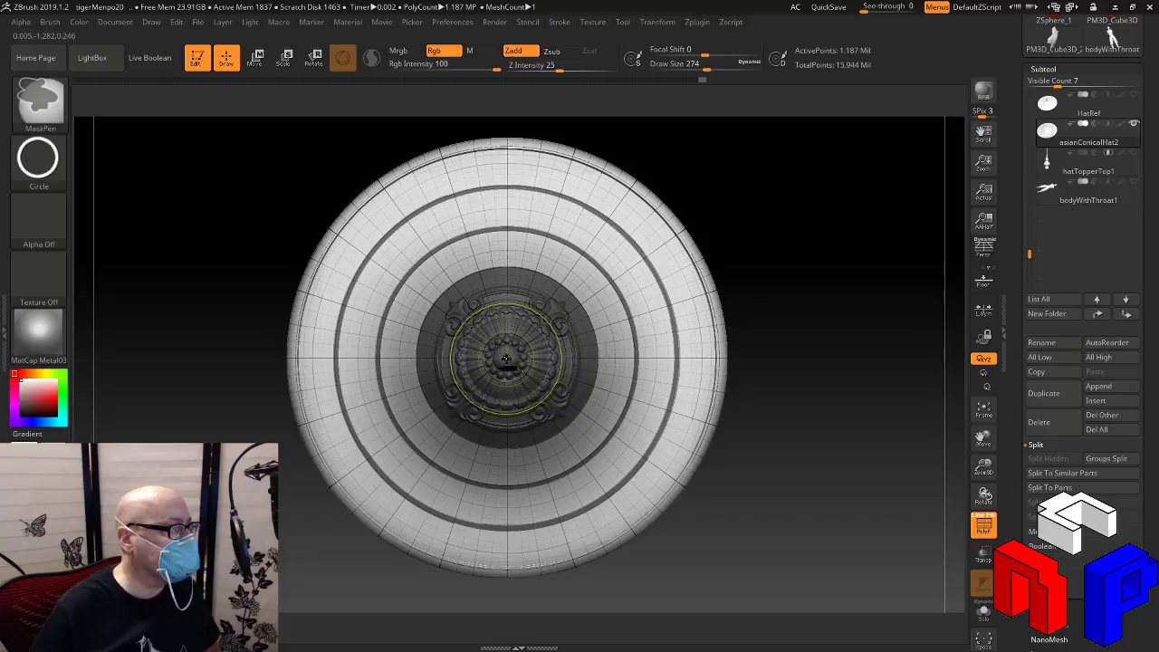
{"action": "left_click_drag", "start_coordinate": [506, 359], "coordinate": [579, 460], "text": "ctrl"}
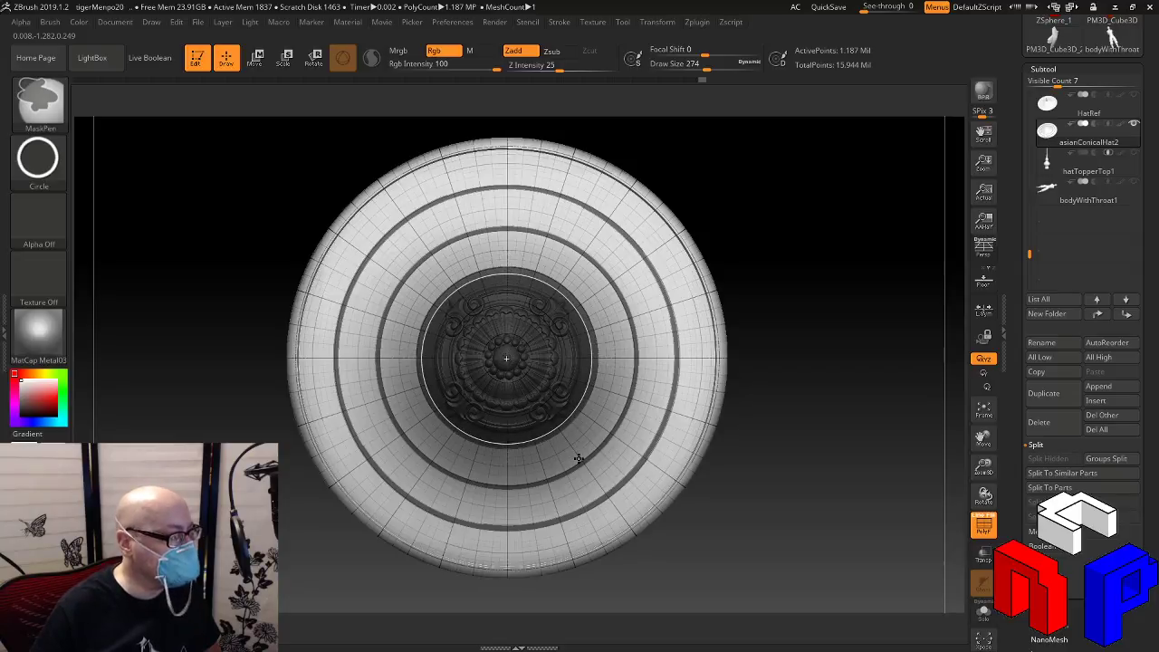
{"action": "left_click_drag", "start_coordinate": [578, 459], "coordinate": [578, 457], "text": "ctrl"}
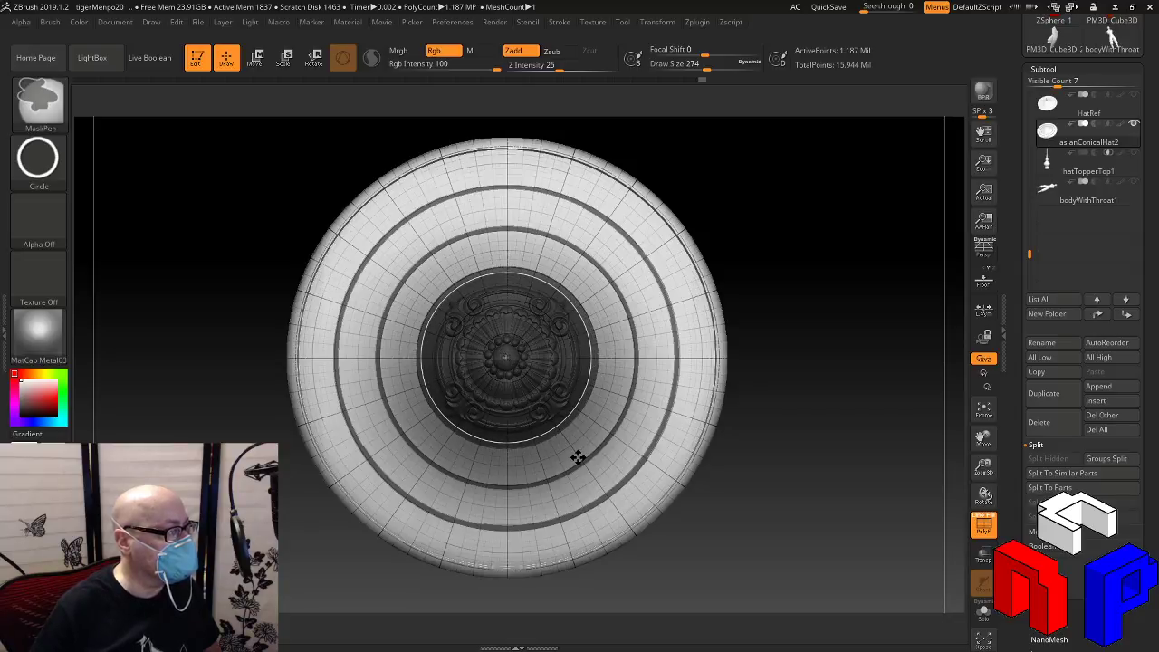
{"action": "left_click_drag", "start_coordinate": [578, 457], "coordinate": [577, 457], "text": "ctrl"}
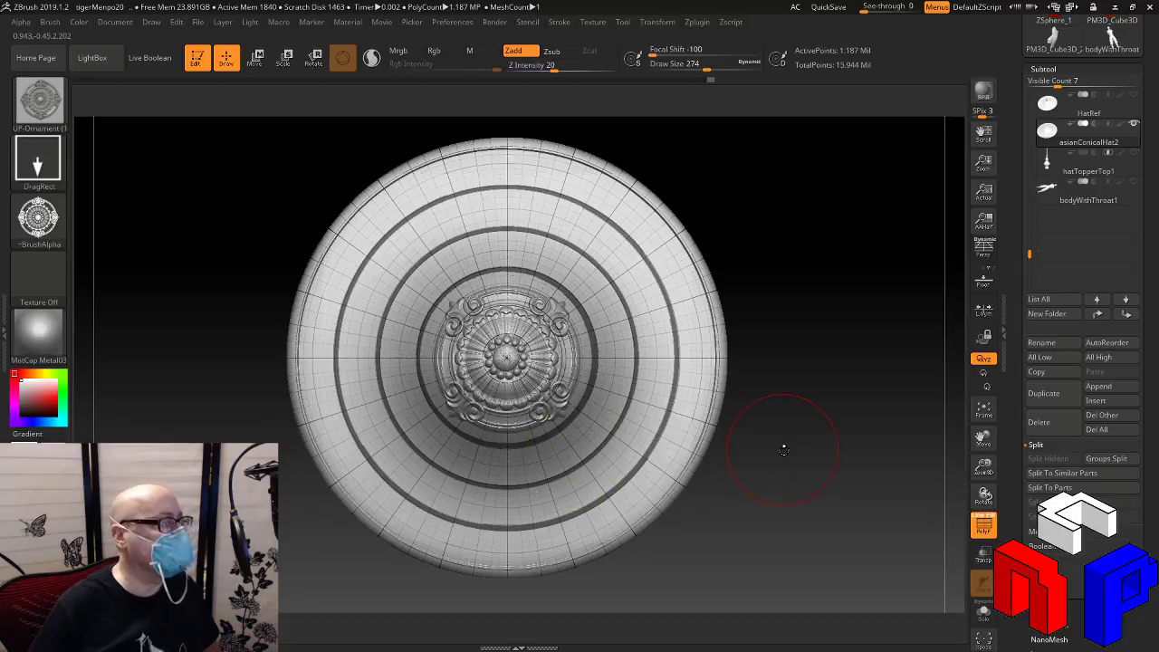
Undo the third ring and the unmasking of the second ring's interior
{"action": "left_click_drag", "start_coordinate": [785, 456], "coordinate": [790, 410]}
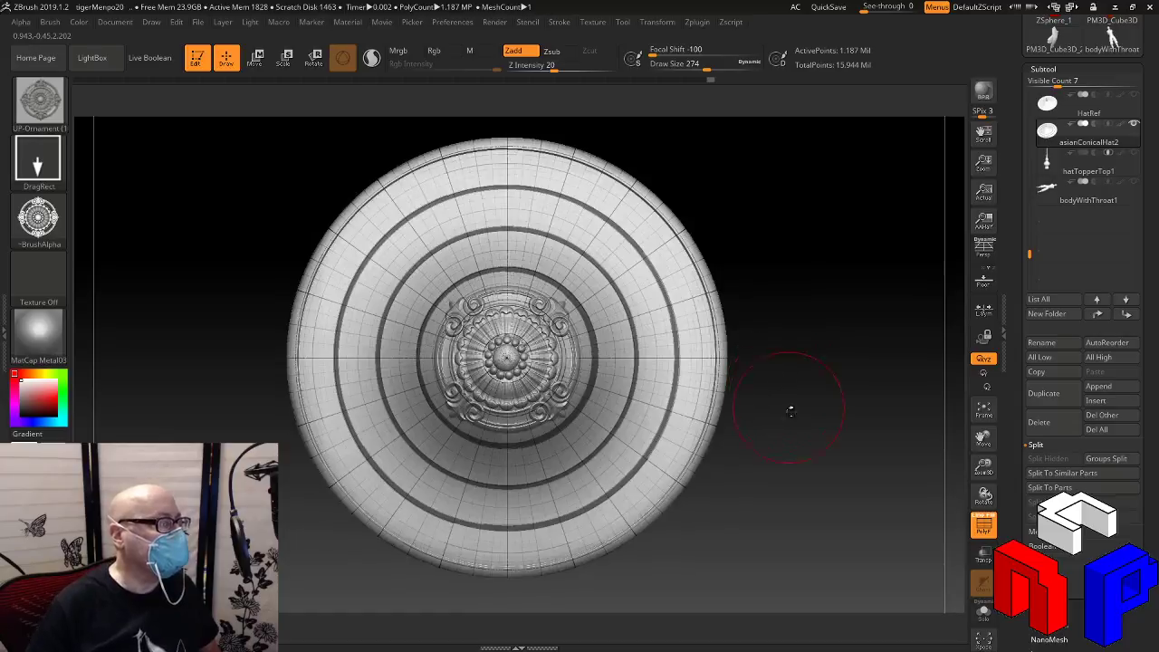
{"action": "mouse_move", "coordinate": [822, 454]}
{"action": "left_mouse_down"}
{"action": "mouse_move", "coordinate": [803, 382]}
{"action": "mouse_move", "coordinate": [813, 407]}
{"action": "mouse_move", "coordinate": [818, 396]}
{"action": "mouse_move", "coordinate": [838, 419]}
{"action": "mouse_move", "coordinate": [824, 461]}
{"action": "mouse_move", "coordinate": [807, 468]}
{"action": "mouse_move", "coordinate": [827, 483]}
{"action": "left_mouse_up"}
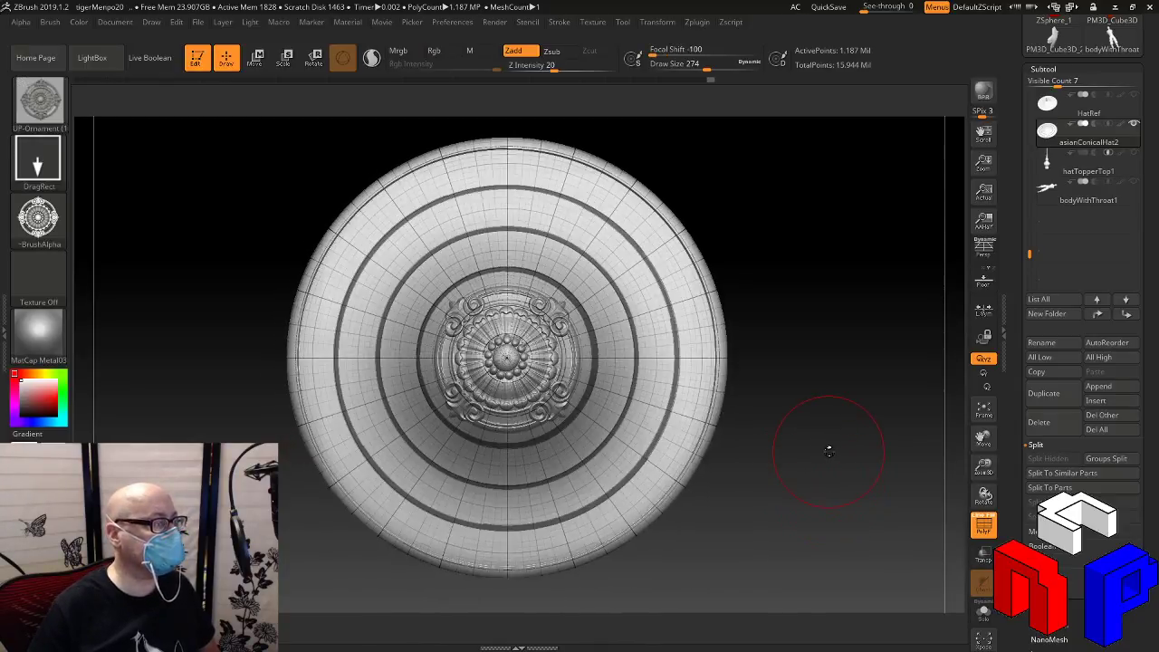
{"action": "key", "text": "ctrl"}
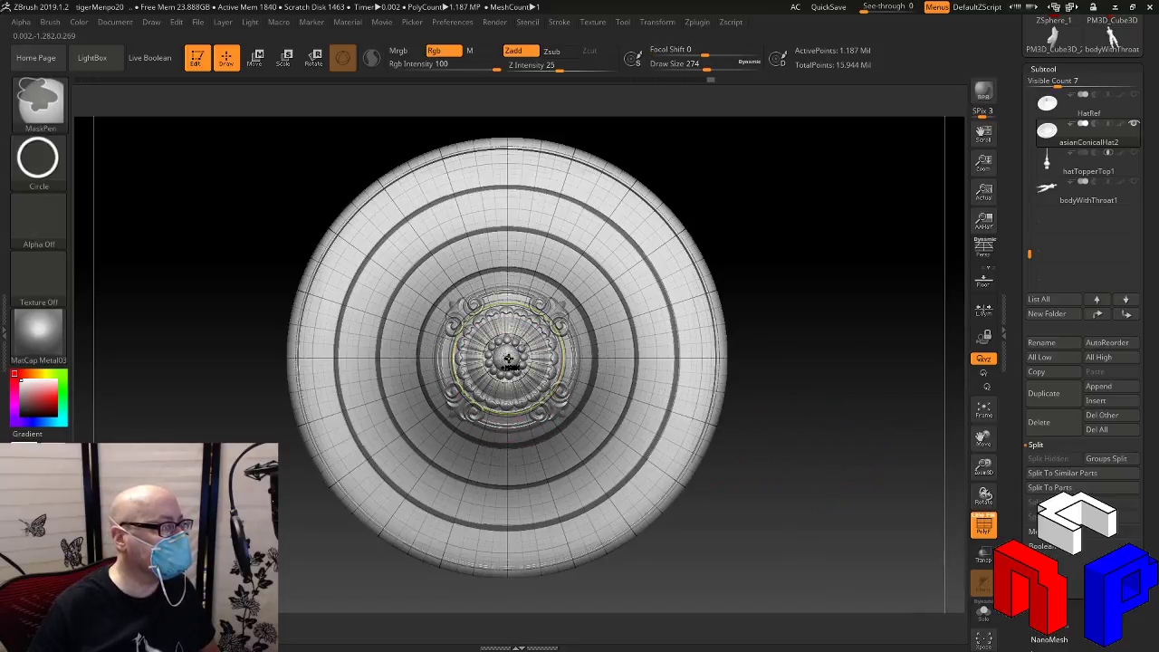
{"action": "key", "text": "ctrl+z"}
{"action": "key", "text": "ctrl+z"}
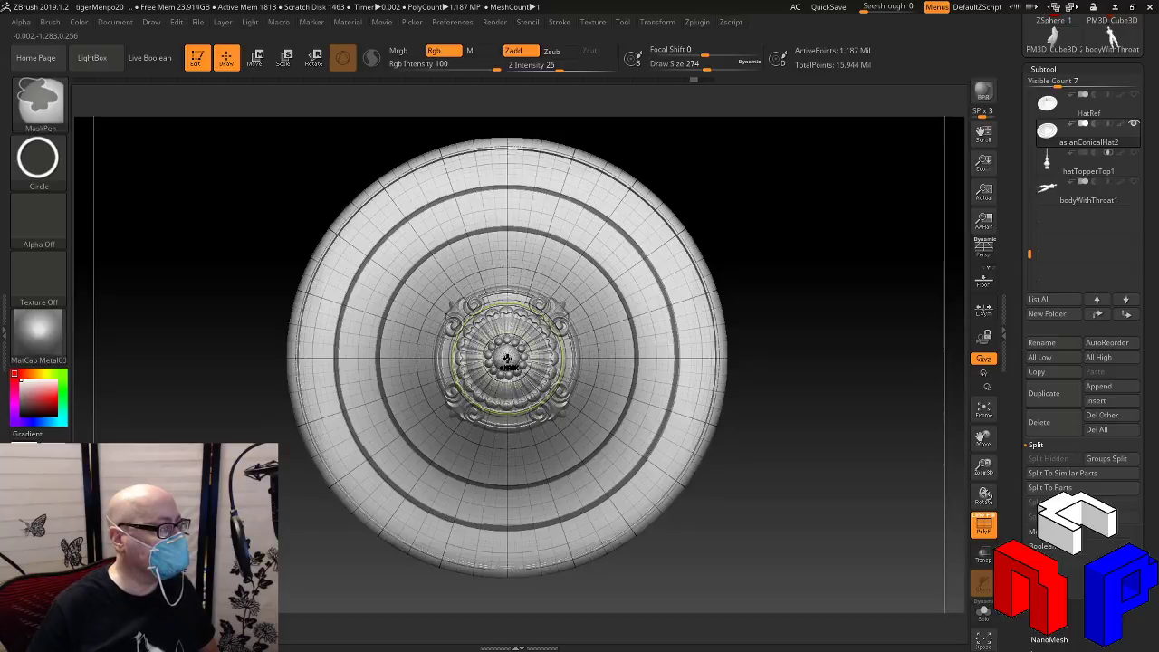
{"action": "key", "text": "ctrl+z"}
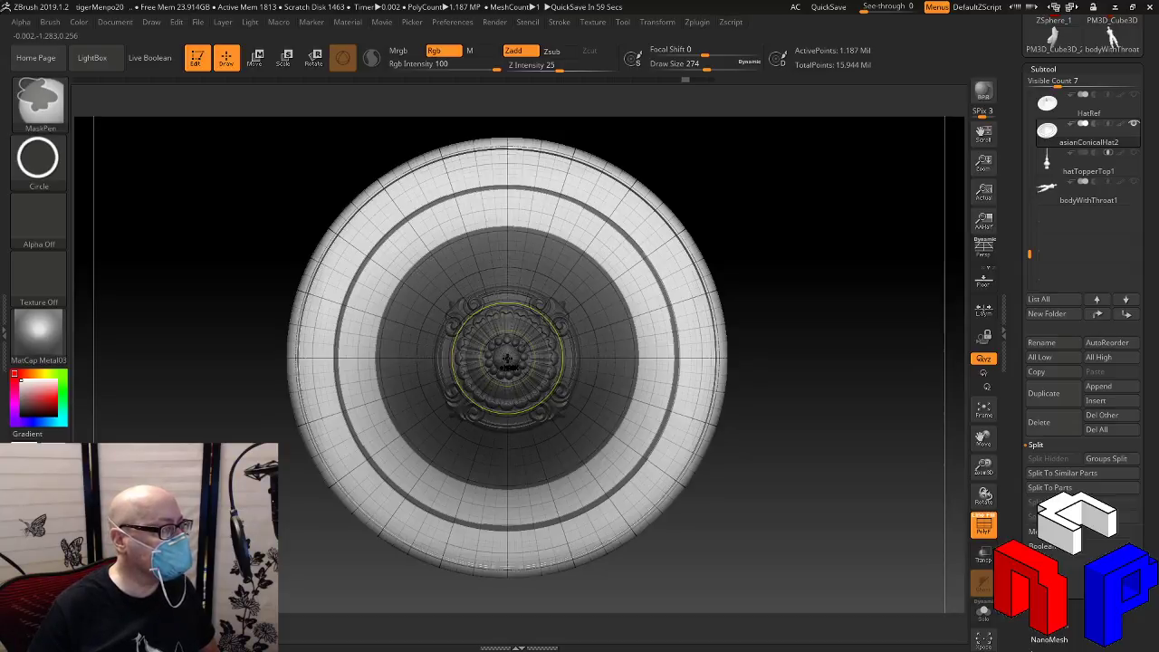
Unmask the second circle's interior to leave a thin ring, and mask a third thin concentric ring at about 40% of the hat's diameter
{"action": "left_click_drag", "start_coordinate": [506, 358], "coordinate": [560, 558], "text": "ctrl"}
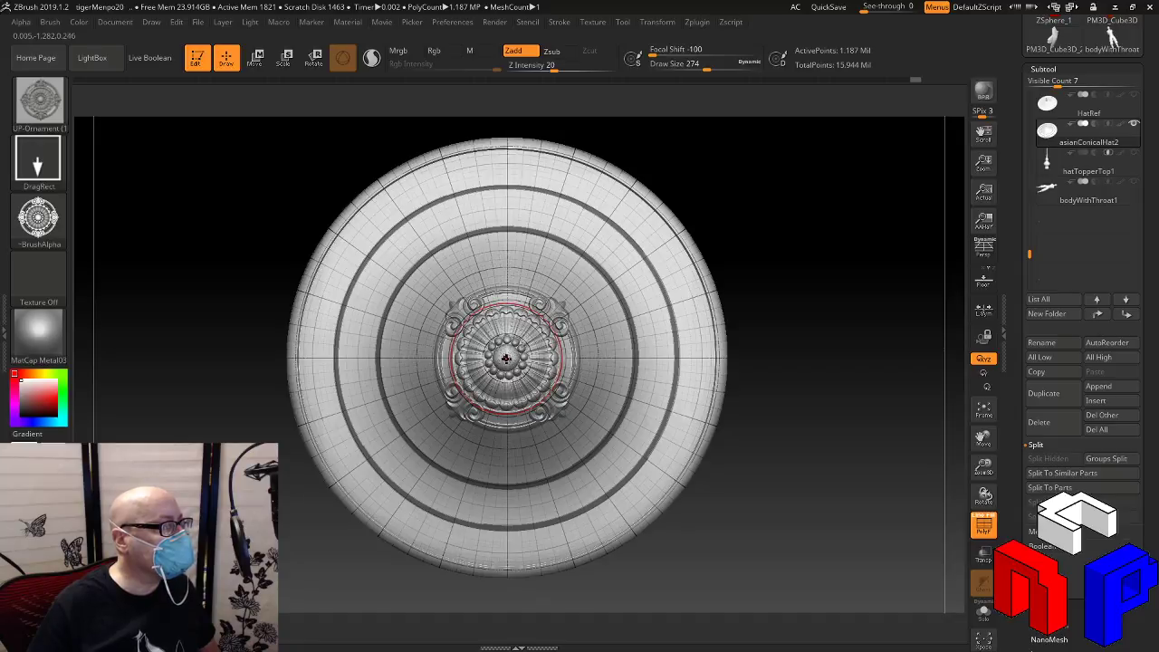
{"action": "key", "text": "ctrl"}
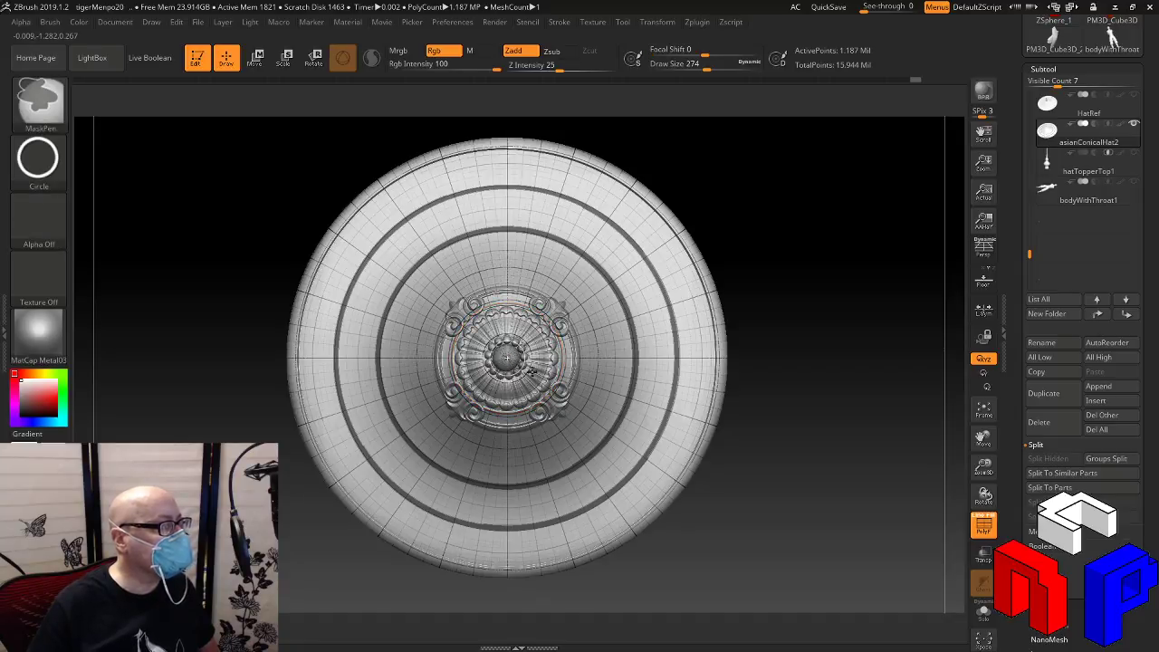
{"action": "left_click_drag", "start_coordinate": [532, 371], "coordinate": [621, 428], "text": "ctrl"}
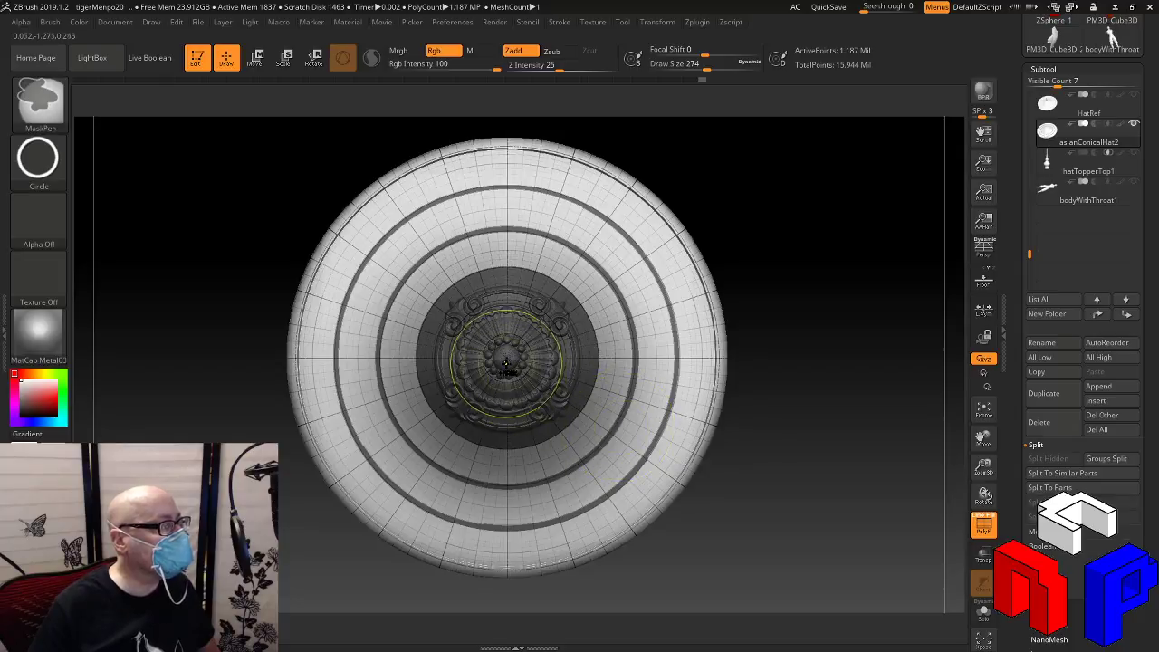
{"action": "left_click_drag", "start_coordinate": [507, 358], "coordinate": [577, 461], "text": "ctrl"}
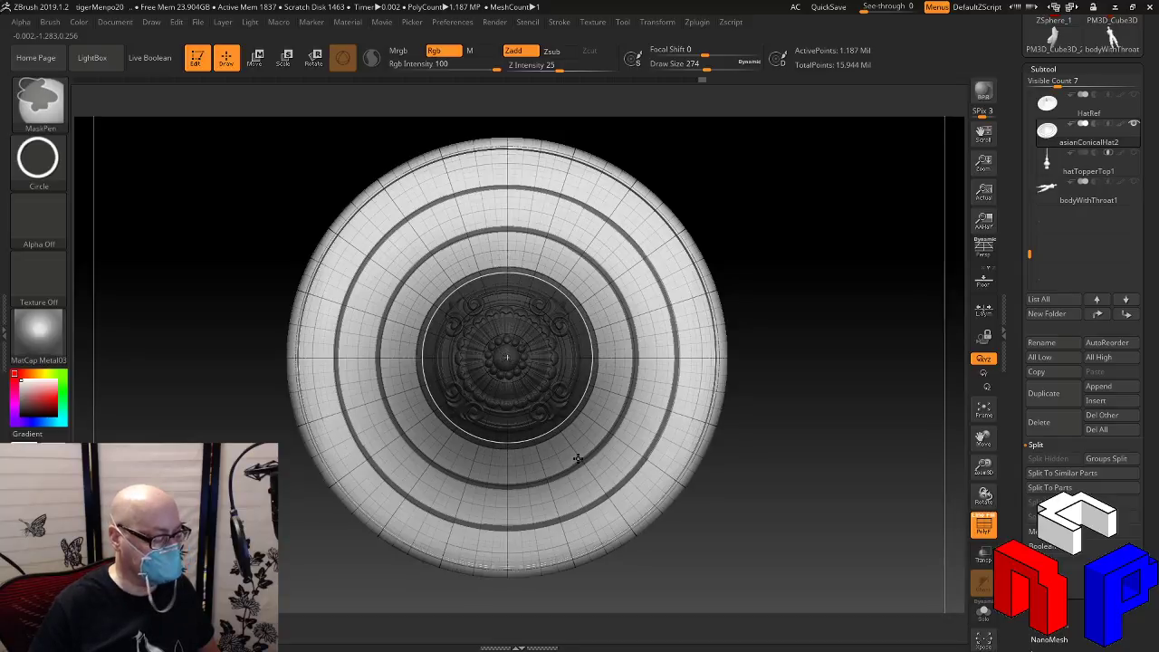
{"action": "left_click_drag", "start_coordinate": [578, 459], "coordinate": [577, 460], "text": "ctrl"}
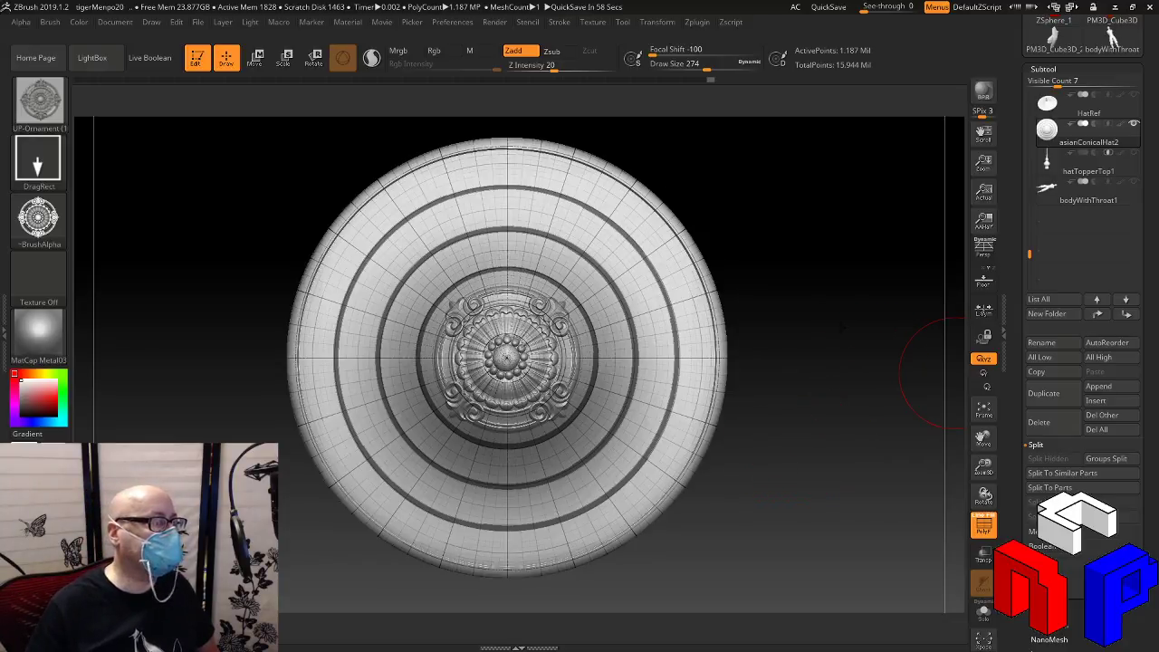
Turn the hat to its underside and set the MaskPen brush's stroke to FreeHand
{"action": "mouse_move", "coordinate": [843, 328]}
{"action": "left_mouse_down"}
{"action": "mouse_move", "coordinate": [828, 243]}
{"action": "mouse_move", "coordinate": [818, 230]}
{"action": "mouse_move", "coordinate": [826, 290]}
{"action": "mouse_move", "coordinate": [800, 238]}
{"action": "left_mouse_up"}
{"action": "mouse_move", "coordinate": [800, 237]}
{"action": "left_mouse_down"}
{"action": "mouse_move", "coordinate": [847, 287]}
{"action": "mouse_move", "coordinate": [808, 308]}
{"action": "mouse_move", "coordinate": [828, 328]}
{"action": "left_mouse_up"}
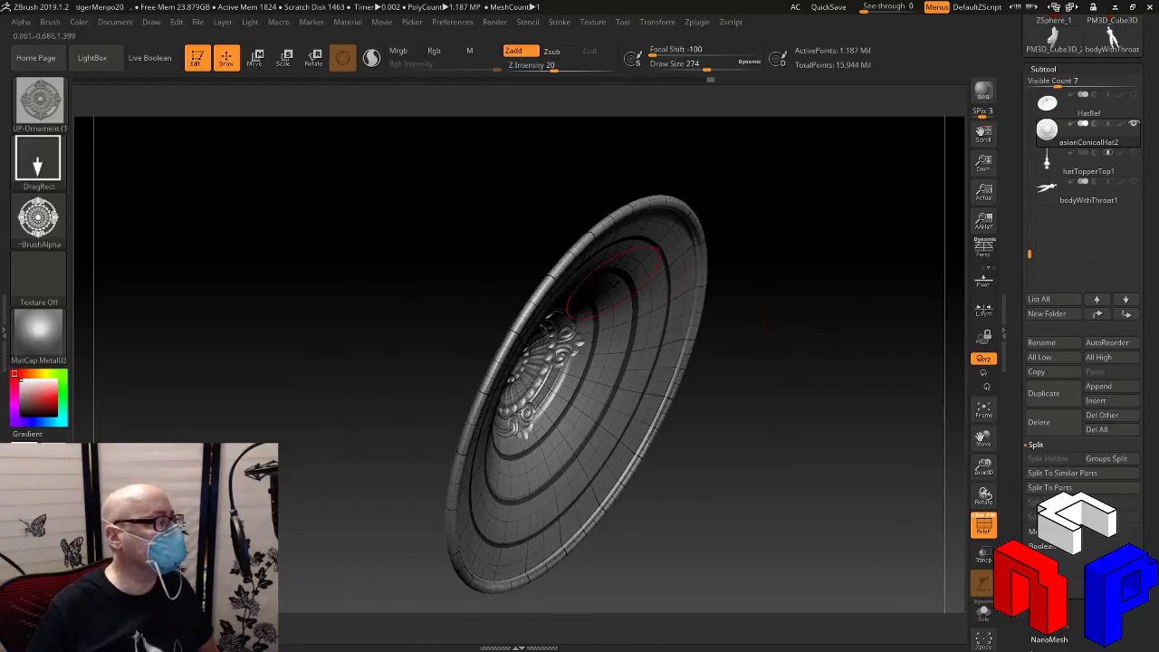
{"action": "key", "text": "ctrl"}
{"action": "left_click", "coordinate": [50, 22]}
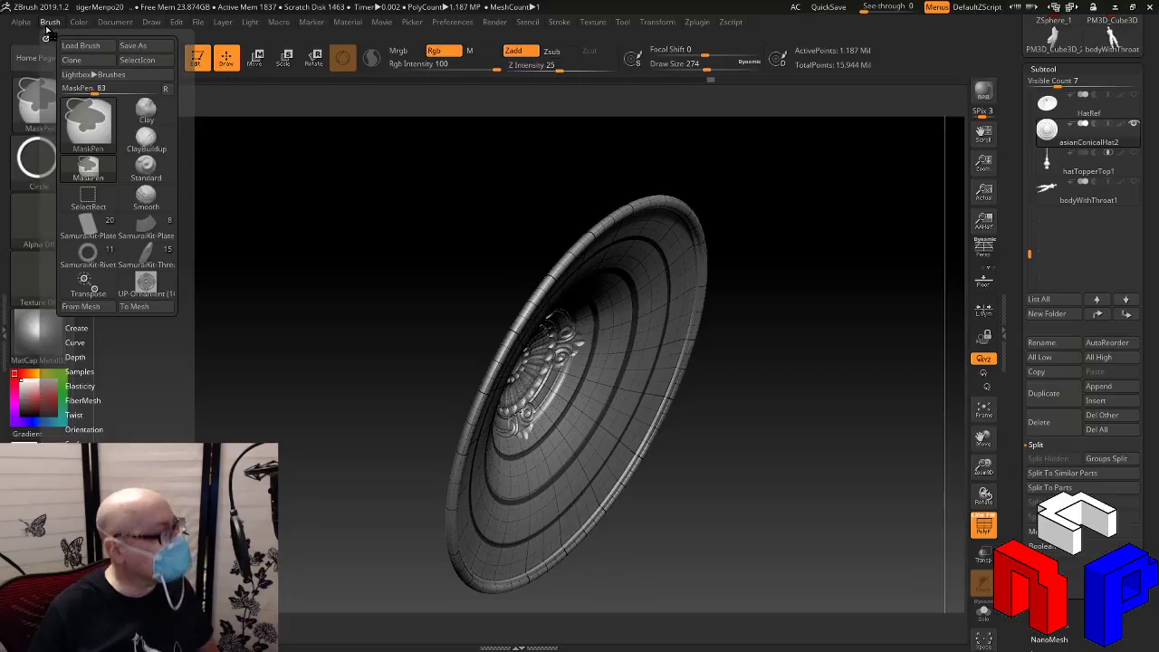
{"action": "left_click_drag", "start_coordinate": [174, 540], "coordinate": [174, 378]}
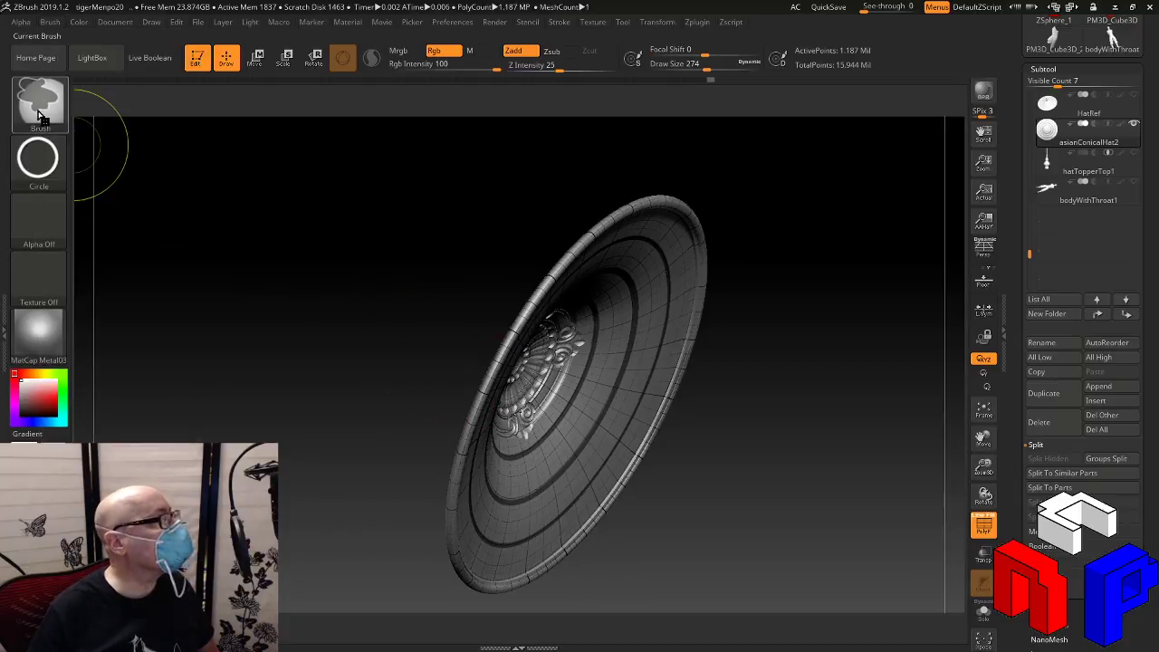
{"action": "left_click", "coordinate": [48, 146]}
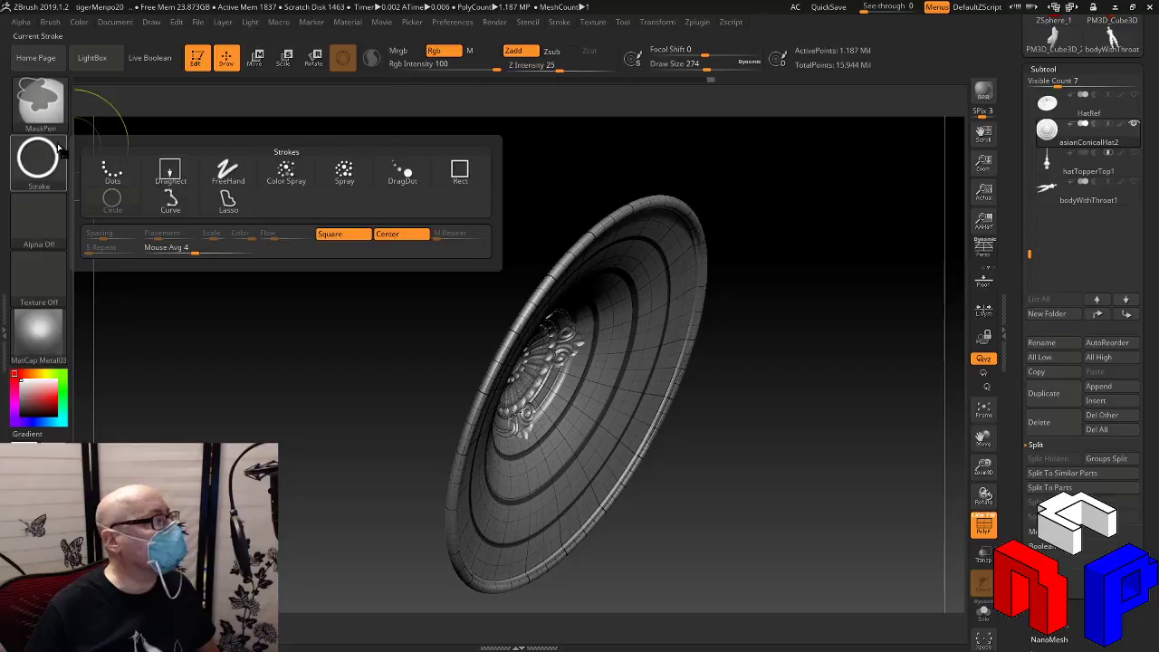
{"action": "left_click", "coordinate": [226, 174]}
{"action": "left_click", "coordinate": [50, 22]}
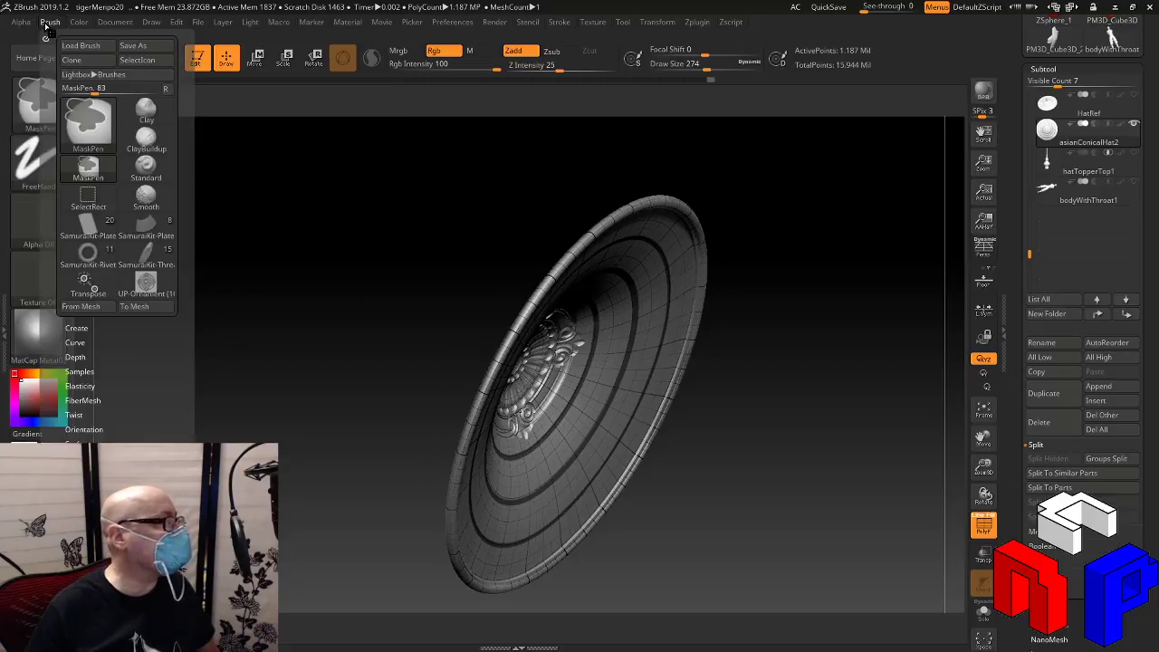
{"action": "left_click", "coordinate": [49, 23]}
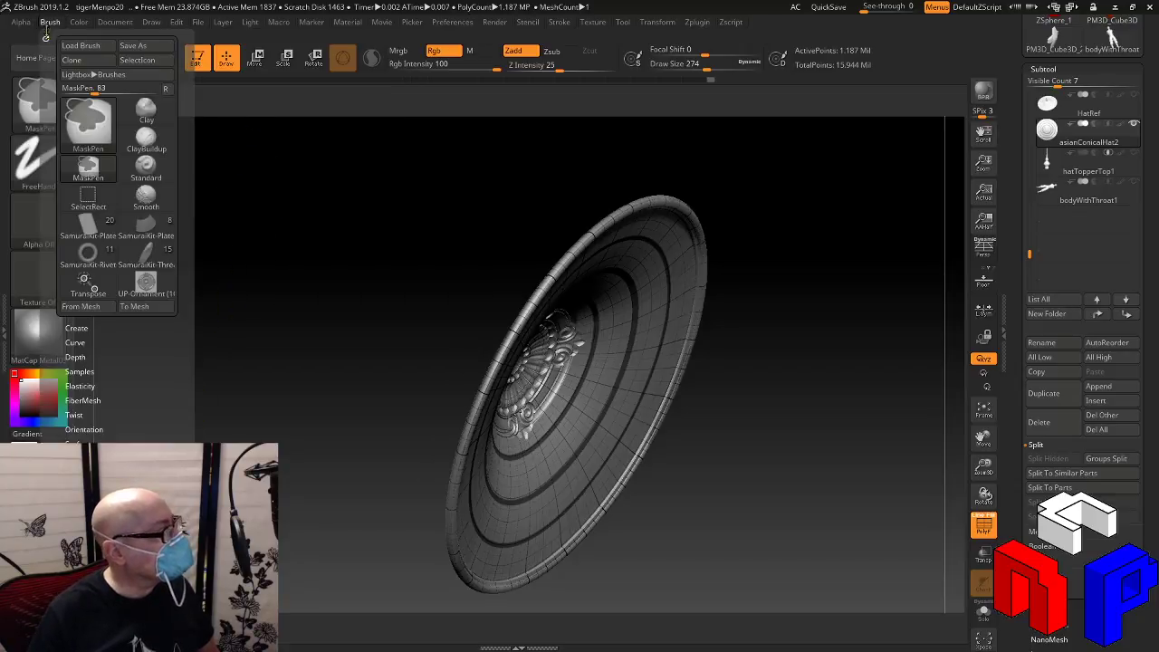
{"action": "left_click_drag", "start_coordinate": [170, 424], "coordinate": [178, 124]}
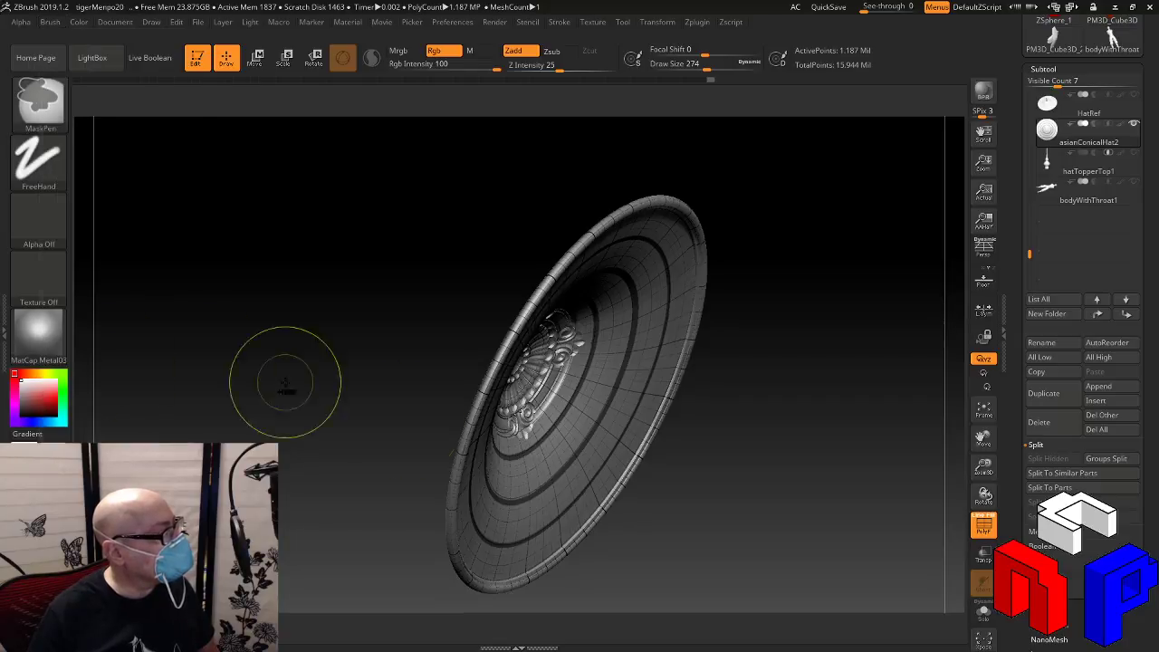
Erase all three ring masks from the hat's underside with freehand unmasking strokes
{"action": "mouse_move", "coordinate": [537, 472]}
{"action": "left_mouse_down", "text": "ctrl"}
{"action": "mouse_move", "coordinate": [589, 422]}
{"action": "mouse_move", "coordinate": [585, 449]}
{"action": "left_mouse_up", "text": "ctrl"}
{"action": "mouse_move", "coordinate": [429, 440]}
{"action": "left_mouse_down"}
{"action": "mouse_move", "coordinate": [445, 453]}
{"action": "mouse_move", "coordinate": [598, 471]}
{"action": "left_mouse_up"}
{"action": "mouse_move", "coordinate": [821, 501]}
{"action": "left_mouse_down"}
{"action": "mouse_move", "coordinate": [820, 372]}
{"action": "mouse_move", "coordinate": [805, 309]}
{"action": "left_mouse_up"}
{"action": "mouse_move", "coordinate": [515, 463]}
{"action": "left_mouse_down", "text": "ctrl"}
{"action": "mouse_move", "coordinate": [494, 520]}
{"action": "mouse_move", "coordinate": [478, 448]}
{"action": "mouse_move", "coordinate": [548, 398]}
{"action": "mouse_move", "coordinate": [526, 580]}
{"action": "mouse_move", "coordinate": [583, 399]}
{"action": "left_mouse_up", "text": "ctrl"}
{"action": "mouse_move", "coordinate": [523, 372]}
{"action": "left_mouse_down", "text": "ctrl+alt"}
{"action": "mouse_move", "coordinate": [477, 579]}
{"action": "mouse_move", "coordinate": [674, 612]}
{"action": "mouse_move", "coordinate": [750, 484]}
{"action": "mouse_move", "coordinate": [690, 369]}
{"action": "mouse_move", "coordinate": [590, 370]}
{"action": "mouse_move", "coordinate": [757, 510]}
{"action": "left_mouse_up", "text": "ctrl+alt"}
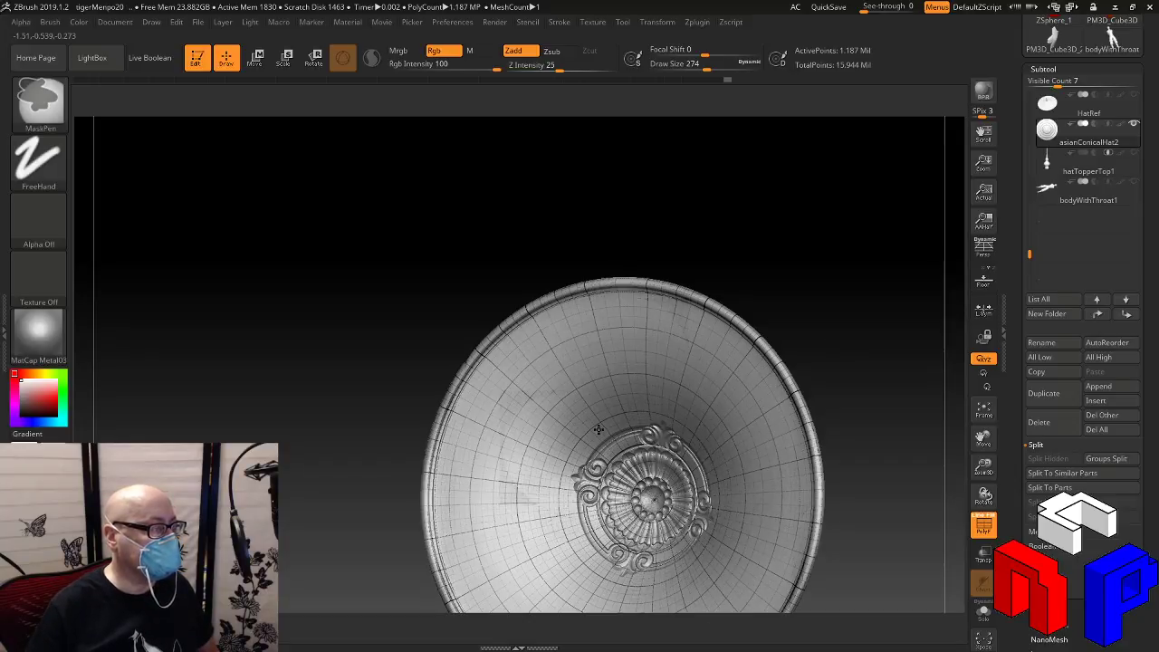
{"action": "left_click_drag", "start_coordinate": [803, 298], "coordinate": [818, 549]}
{"action": "left_click_drag", "start_coordinate": [983, 470], "coordinate": [909, 474]}
{"action": "mouse_move", "coordinate": [823, 498]}
{"action": "left_mouse_down"}
{"action": "mouse_move", "coordinate": [794, 425]}
{"action": "mouse_move", "coordinate": [748, 390]}
{"action": "mouse_move", "coordinate": [660, 510]}
{"action": "left_mouse_up"}
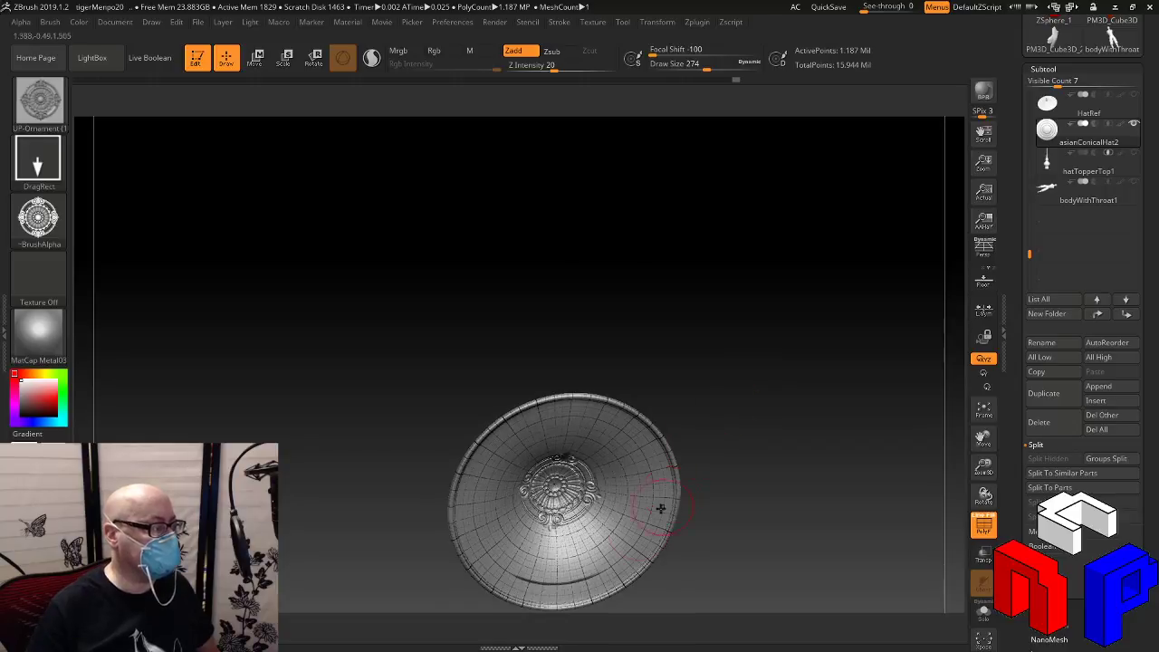
{"action": "key", "text": "ctrl"}
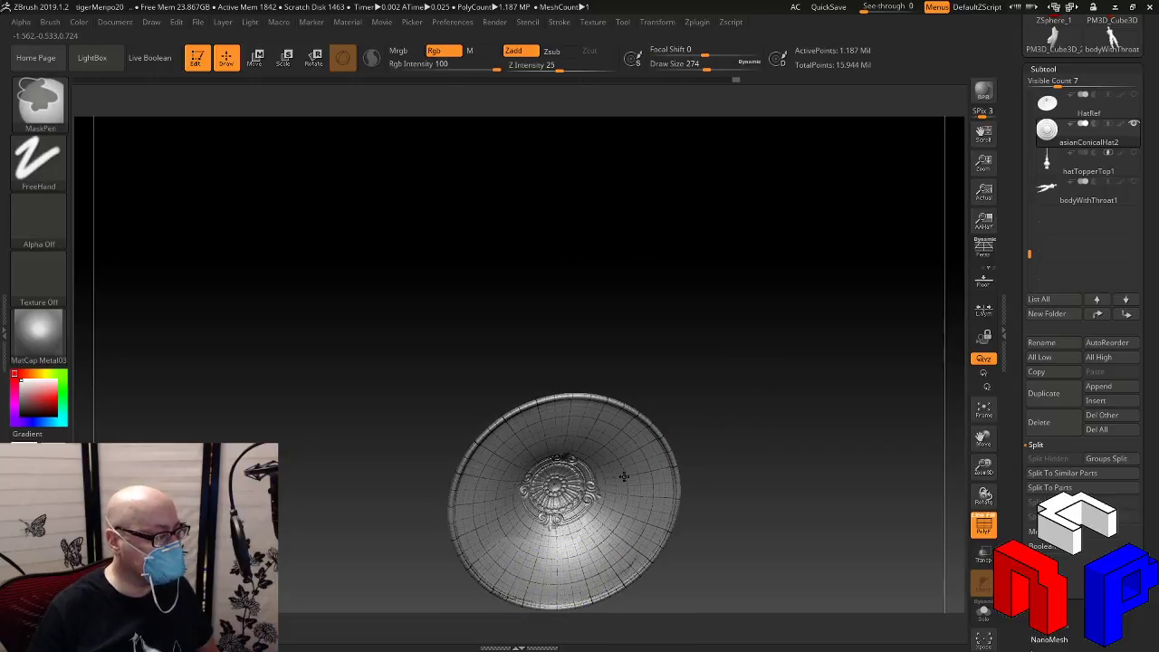
{"action": "mouse_move", "coordinate": [544, 526]}
{"action": "left_mouse_down", "text": "ctrl"}
{"action": "mouse_move", "coordinate": [610, 553]}
{"action": "mouse_move", "coordinate": [559, 560]}
{"action": "left_mouse_up", "text": "ctrl"}
{"action": "left_click_drag", "start_coordinate": [510, 475], "coordinate": [542, 442], "text": "ctrl"}
Frame the hat from the top and invert the mask so only the three thin rings are unmasked
{"action": "left_click_drag", "start_coordinate": [738, 308], "coordinate": [758, 545]}
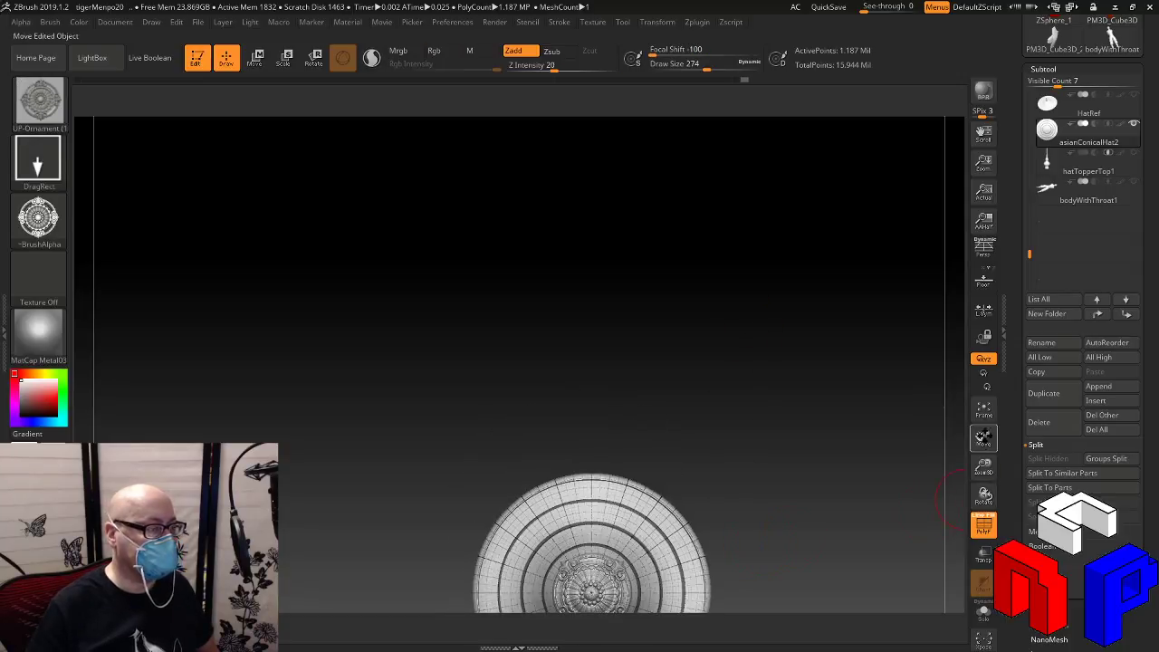
{"action": "left_click", "coordinate": [987, 413]}
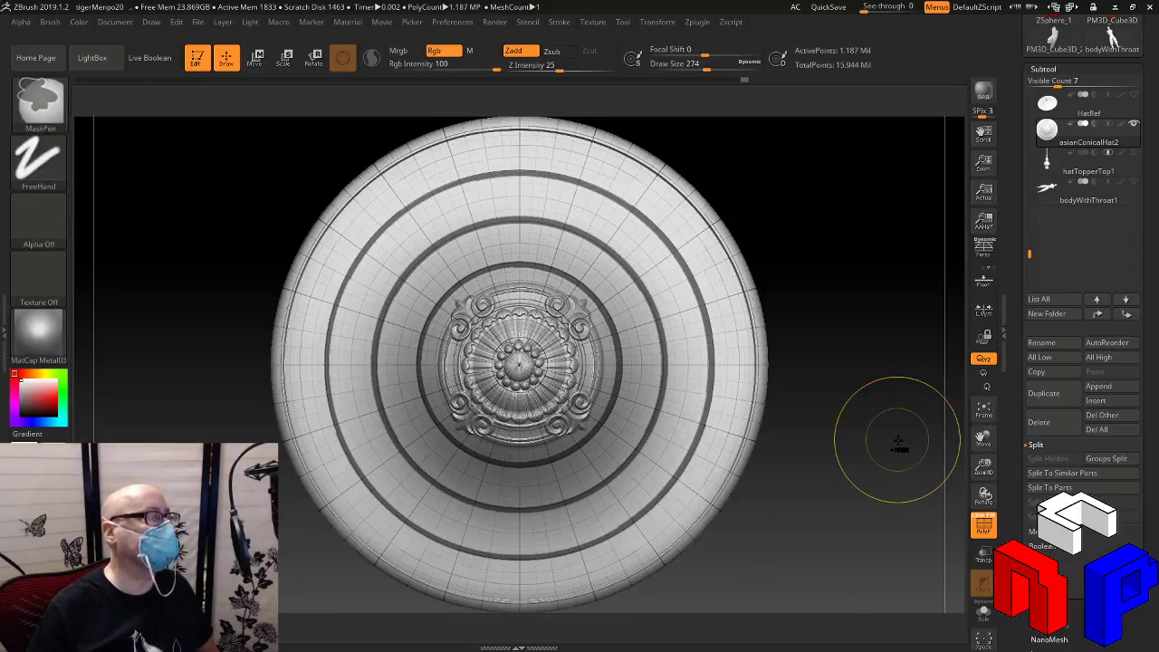
{"action": "left_click", "coordinate": [900, 439], "text": "ctrl"}
{"action": "left_click_drag", "start_coordinate": [891, 451], "coordinate": [854, 429]}
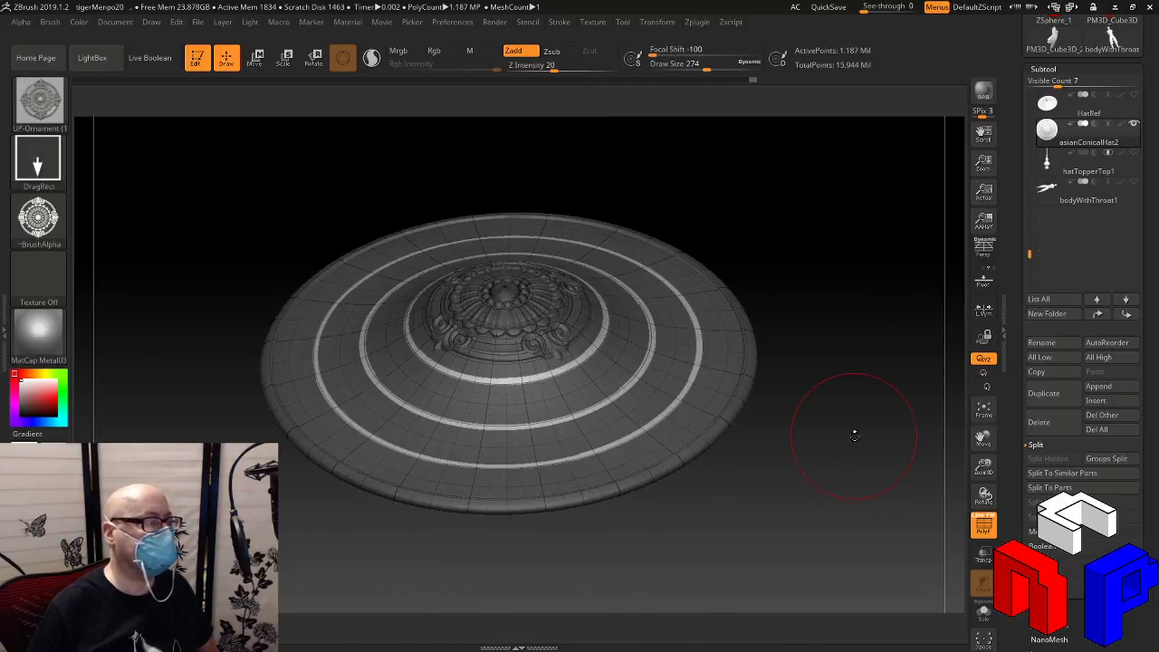
Try the Inflate deformation at 1 on the three unmasked rings and inspect them from an angle
{"action": "scroll", "coordinate": [1150, 542], "scroll_direction": "down", "scroll_amount": 5}
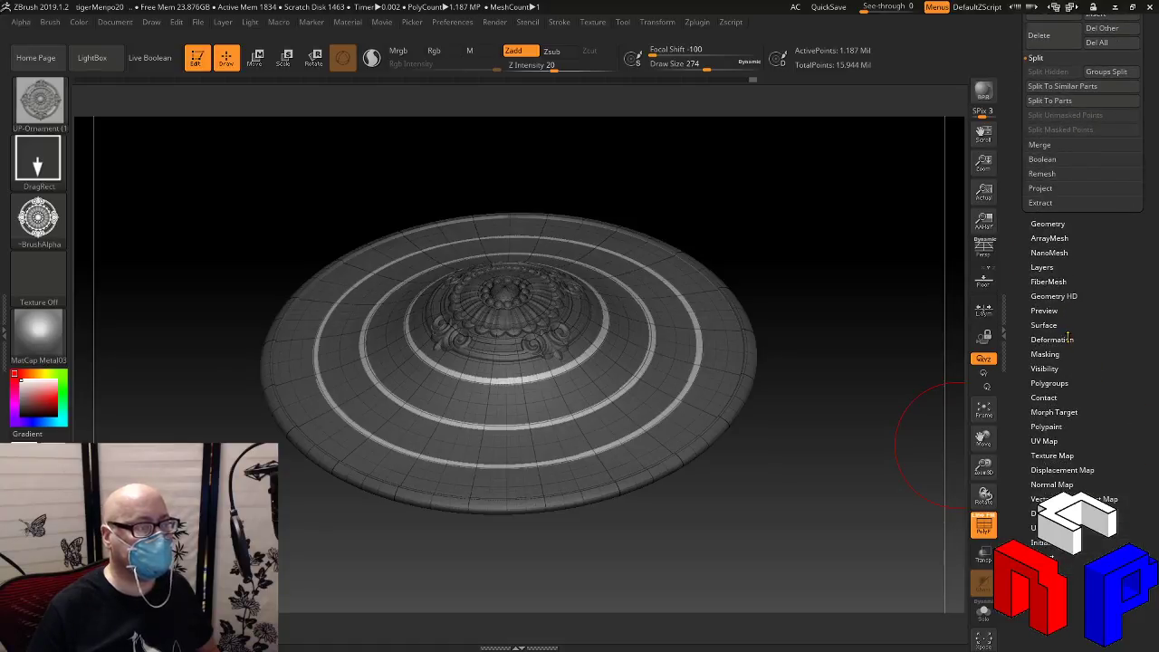
{"action": "left_click", "coordinate": [1051, 339]}
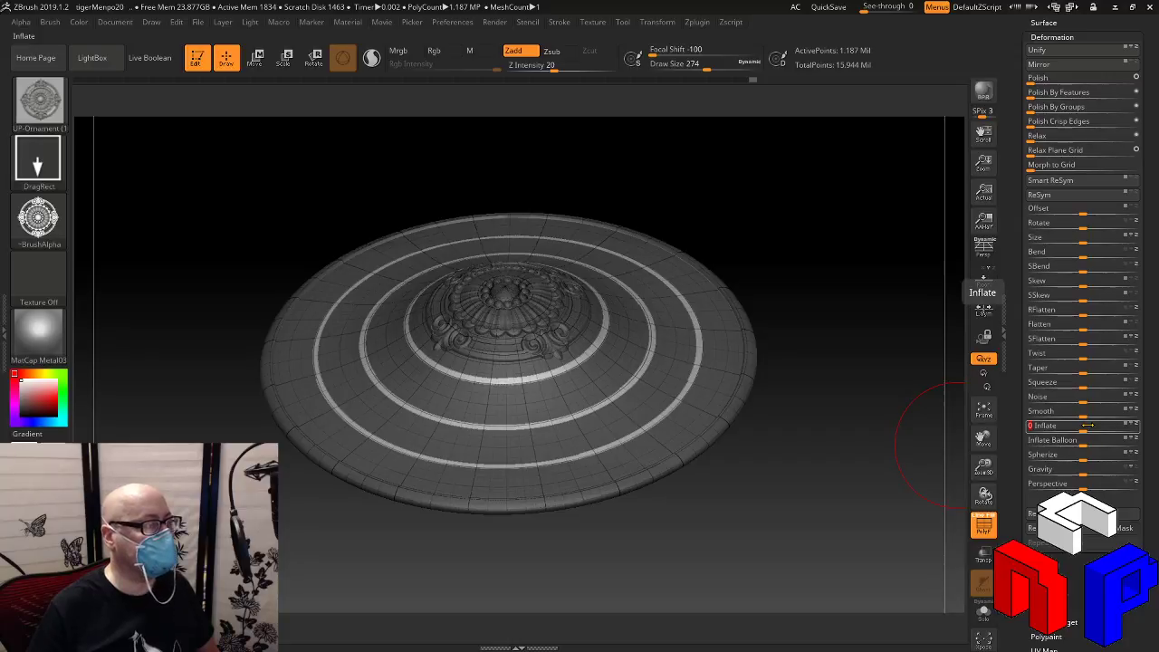
{"action": "type", "text": "1"}
{"action": "key", "text": "Return"}
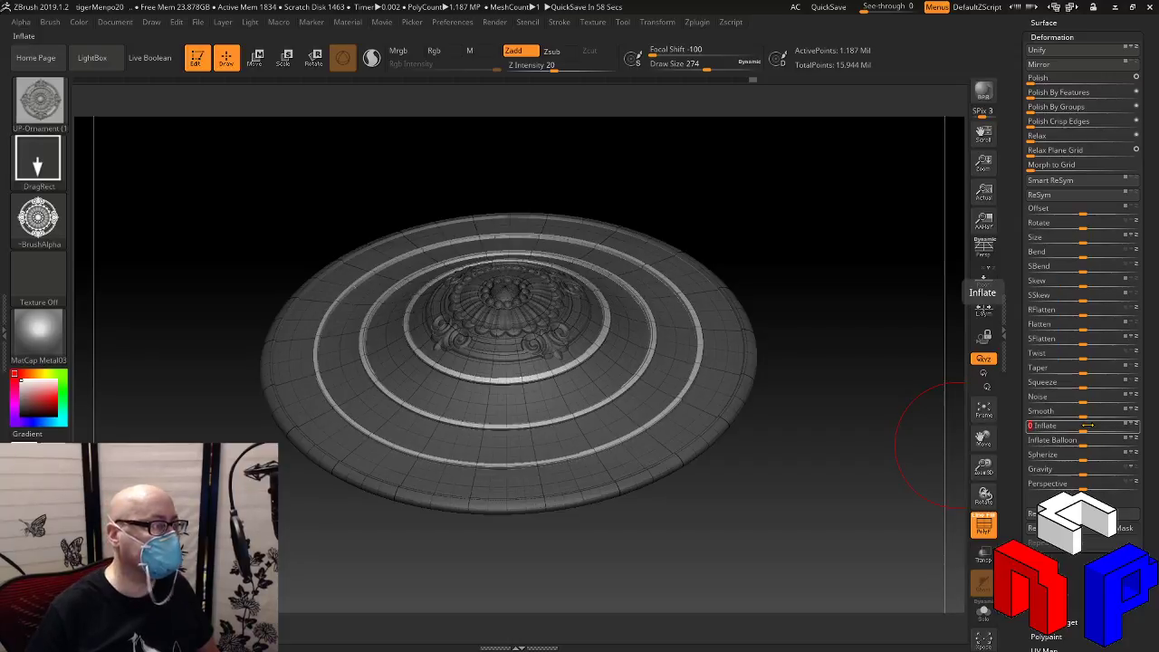
{"action": "left_click_drag", "start_coordinate": [823, 404], "coordinate": [817, 461]}
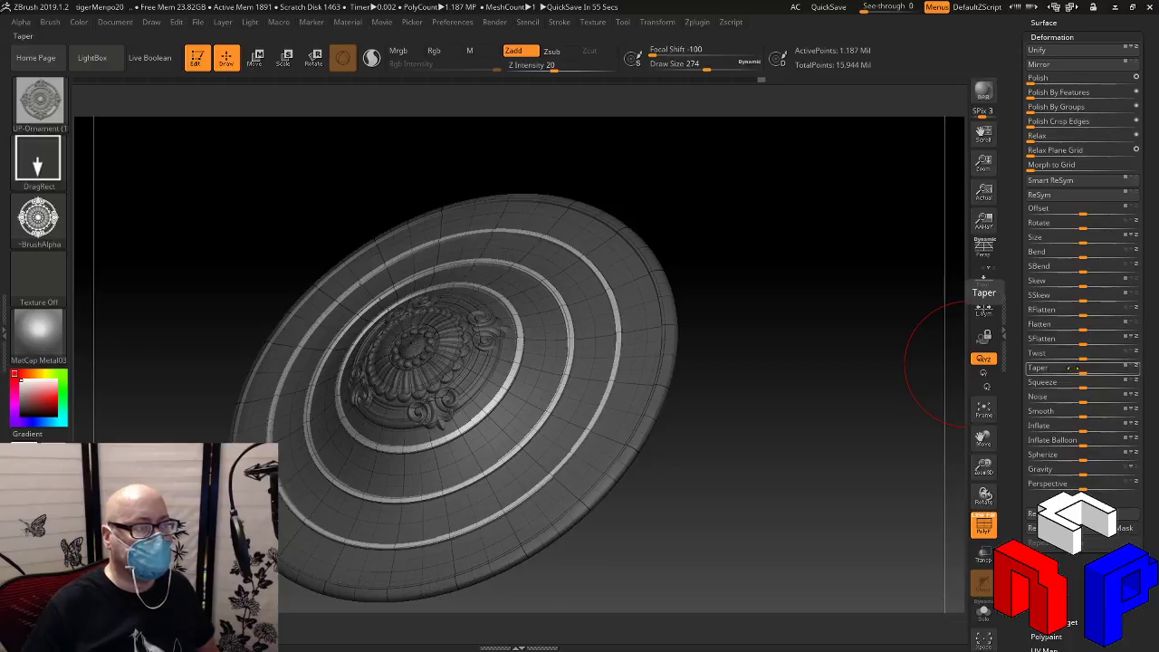
Try the Smooth deformation on the inflated rings, checking them without the mask, and undo it
{"action": "mouse_move", "coordinate": [1083, 416]}
{"action": "left_mouse_down"}
{"action": "mouse_move", "coordinate": [1133, 416]}
{"action": "mouse_move", "coordinate": [1117, 406]}
{"action": "mouse_move", "coordinate": [1145, 395]}
{"action": "left_mouse_up"}
{"action": "mouse_move", "coordinate": [802, 460]}
{"action": "left_mouse_down"}
{"action": "mouse_move", "coordinate": [803, 447]}
{"action": "mouse_move", "coordinate": [820, 457]}
{"action": "mouse_move", "coordinate": [834, 441]}
{"action": "mouse_move", "coordinate": [879, 468]}
{"action": "left_mouse_up"}
{"action": "mouse_move", "coordinate": [868, 418]}
{"action": "left_mouse_down"}
{"action": "mouse_move", "coordinate": [863, 453]}
{"action": "mouse_move", "coordinate": [848, 454]}
{"action": "left_mouse_up"}
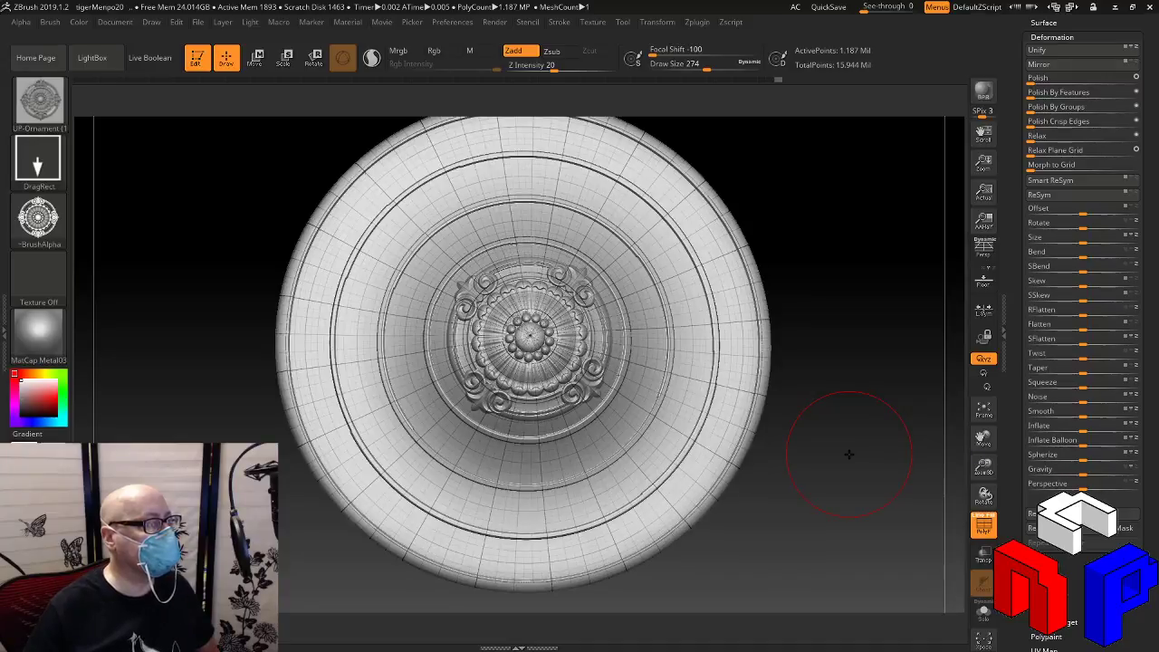
{"action": "left_click", "coordinate": [849, 453], "text": "ctrl"}
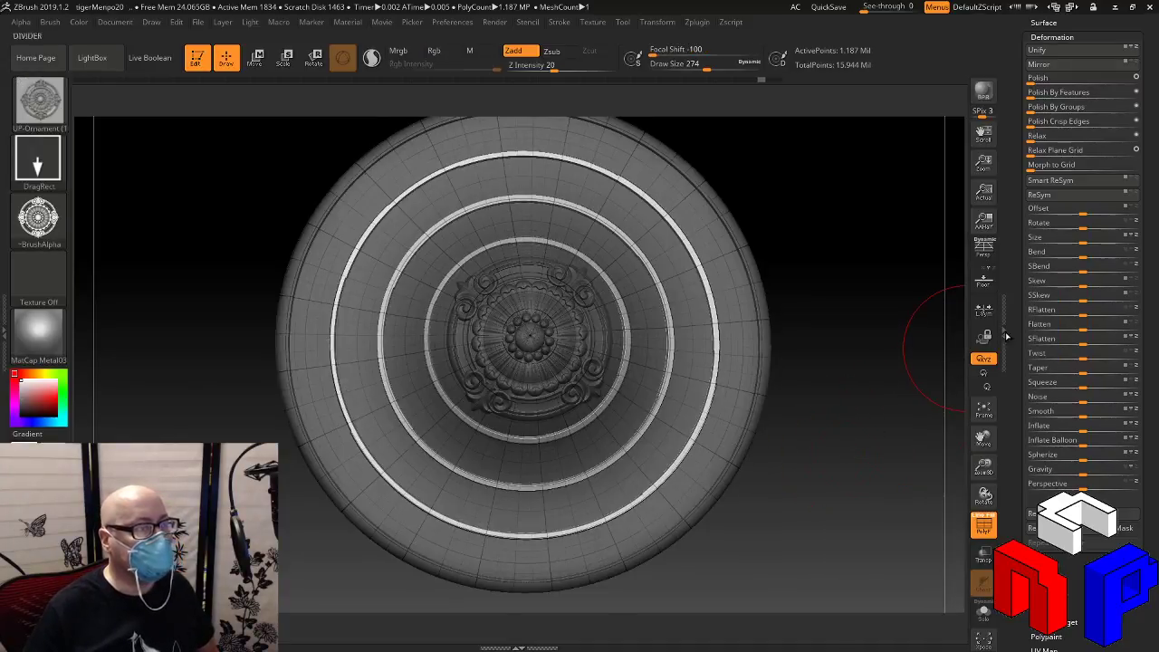
Try the Relax deformation on the unmasked rings, and lower the hat to its lowest subdivision level
{"action": "left_click", "coordinate": [1034, 135]}
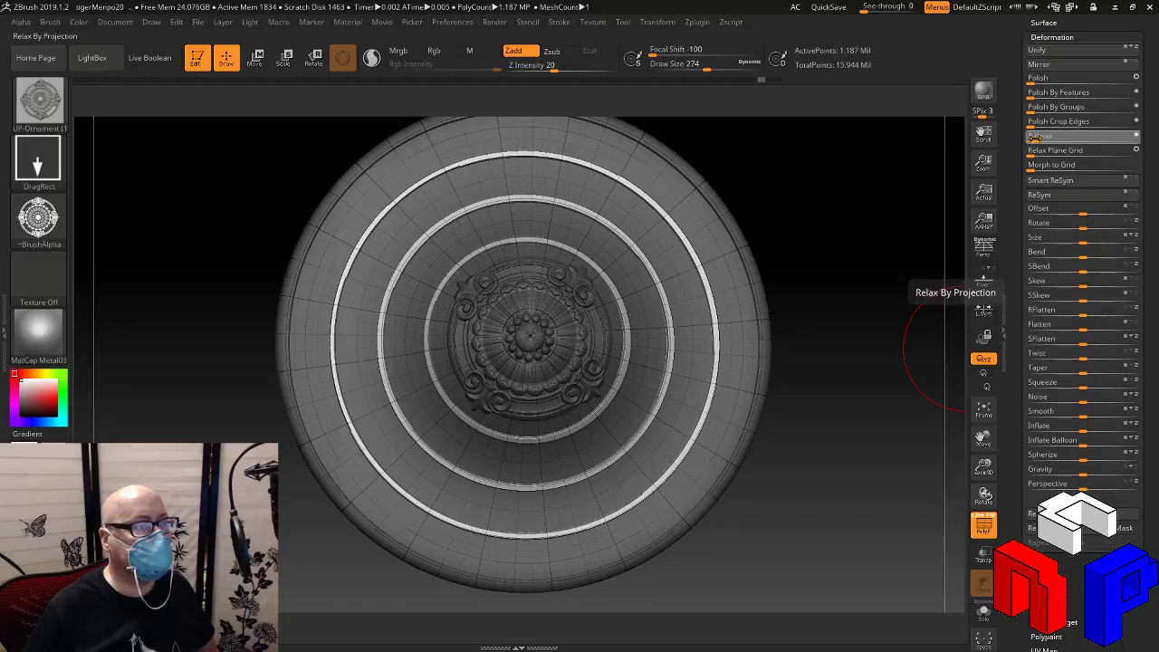
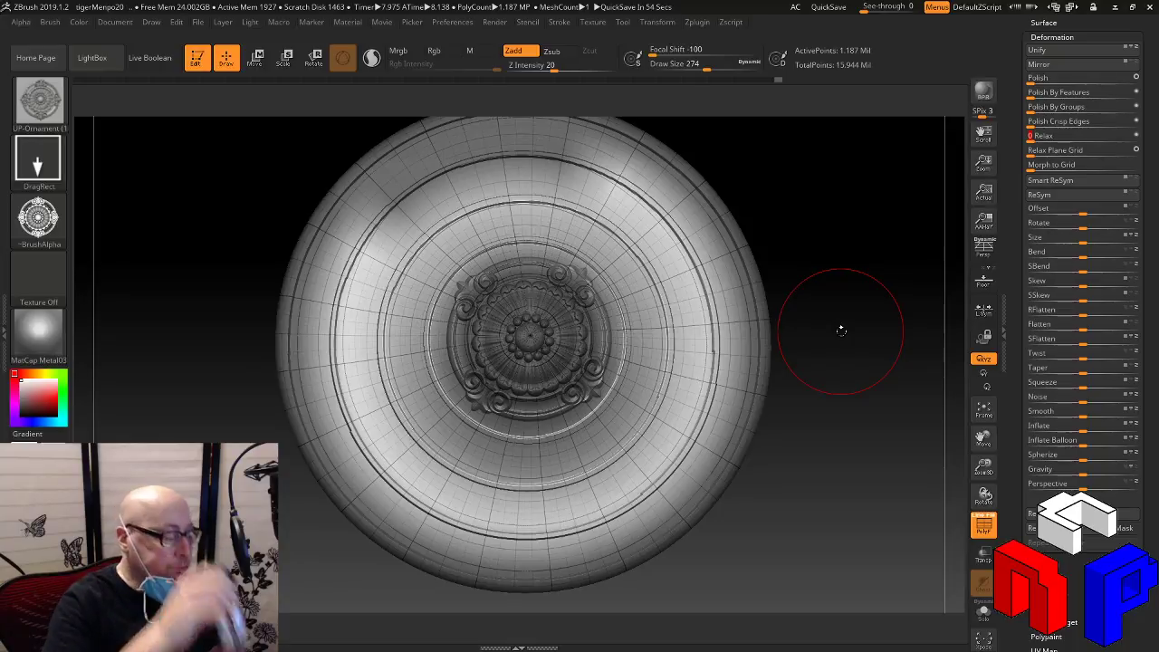
{"action": "key", "text": "shift+d"}
{"action": "key", "text": "shift+d"}
{"action": "key", "text": "shift+d"}
{"action": "key", "text": "shift+d"}
{"action": "key", "text": "shift+d"}
{"action": "key", "text": "shift+d"}
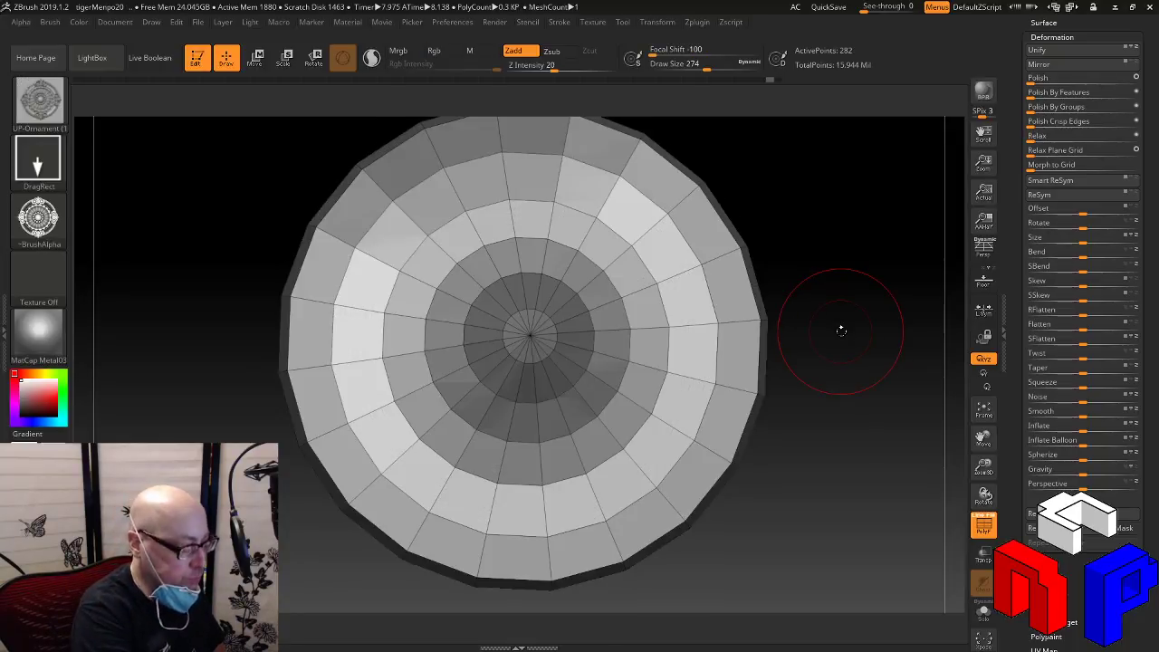
Return the hat to its highest subdivision level and undo the Relax and Inflate deformations
{"action": "key", "text": "d"}
{"action": "key", "text": "d"}
{"action": "key", "text": "d"}
{"action": "key", "text": "d"}
{"action": "key", "text": "d"}
{"action": "key", "text": "d"}
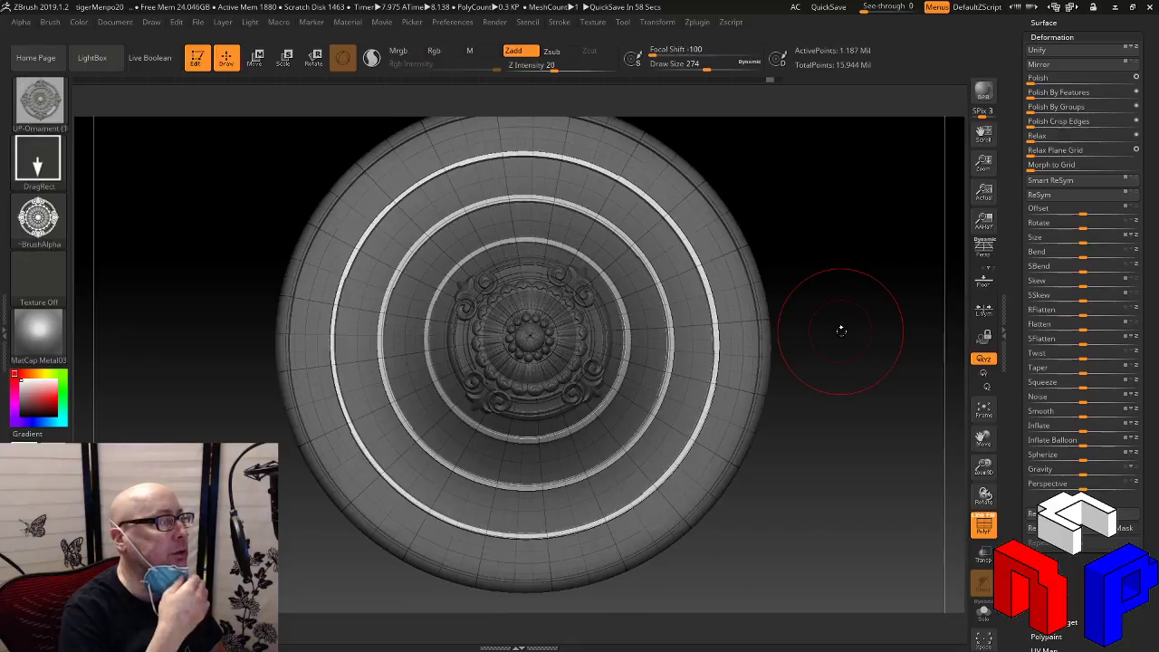
{"action": "key", "text": "shift"}
{"action": "key", "text": "shift"}
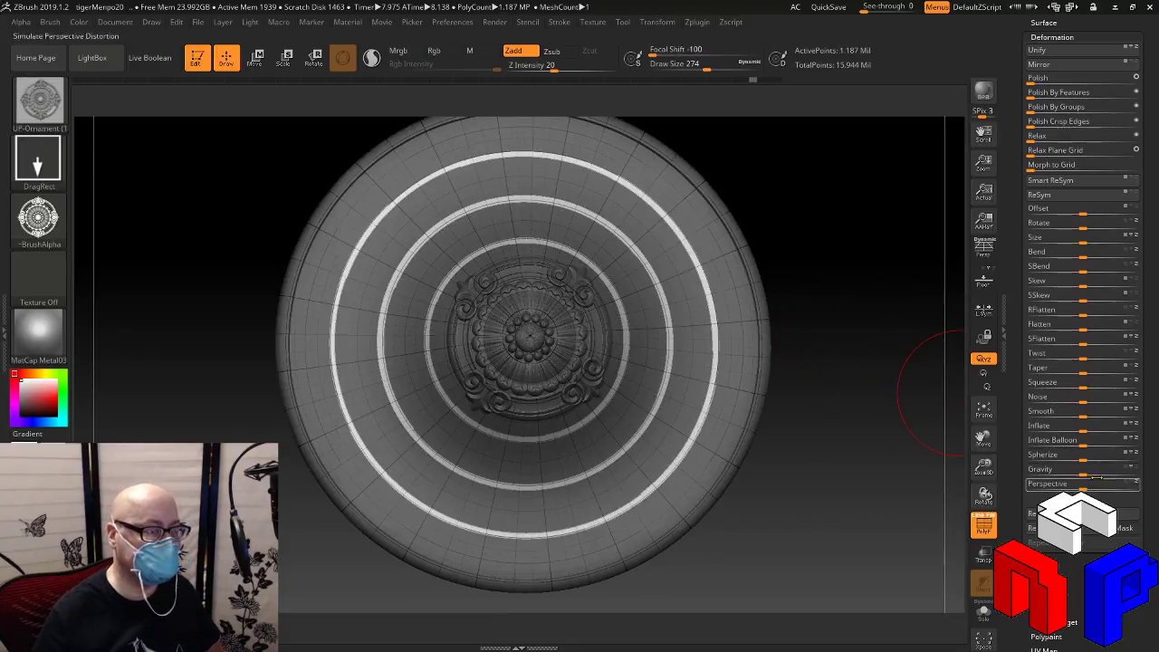
Inflate the three unmasked rings again and apply the Polish deformation to them
{"action": "left_click", "coordinate": [1085, 425]}
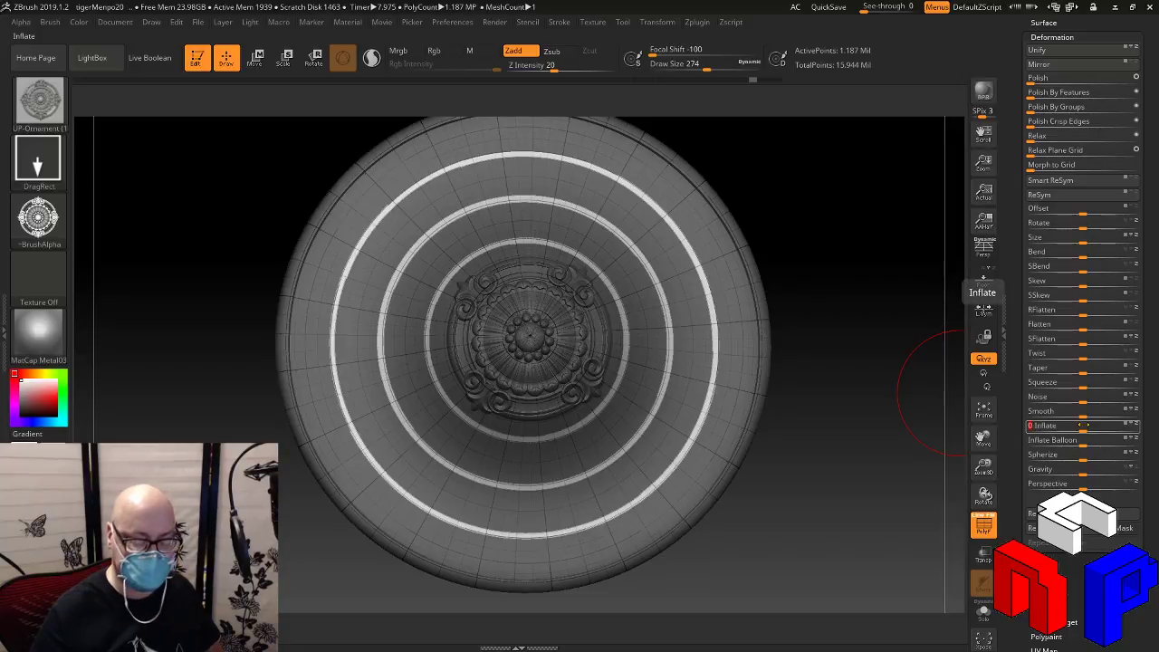
{"action": "key", "text": "Return"}
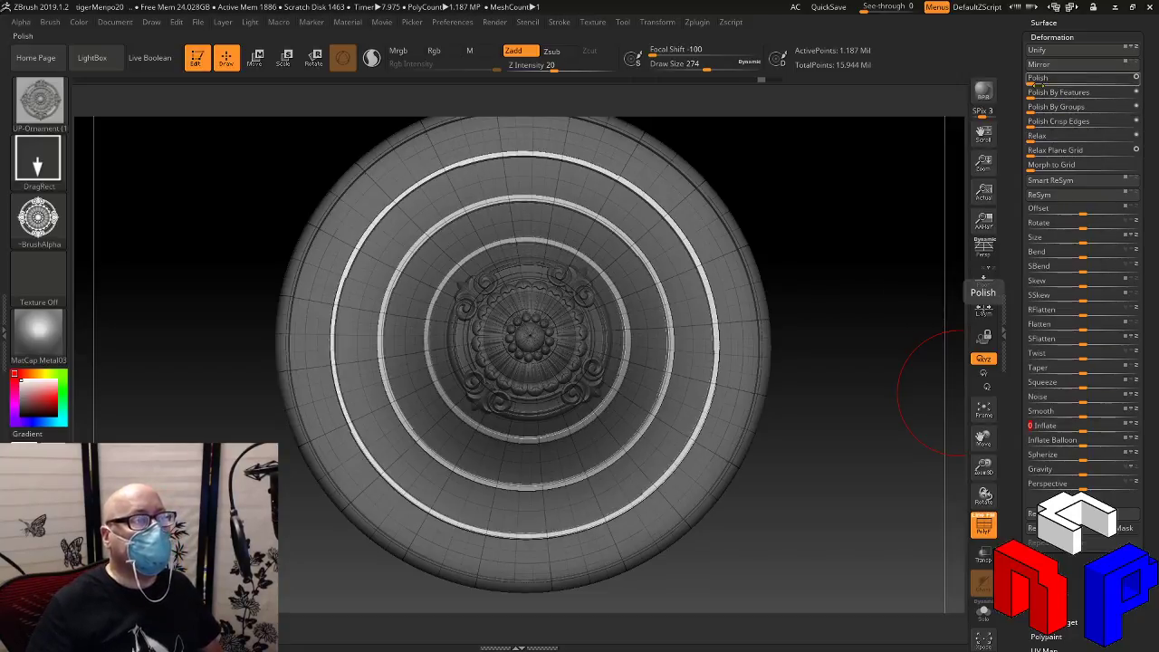
{"action": "left_click_drag", "start_coordinate": [1137, 83], "coordinate": [1151, 99]}
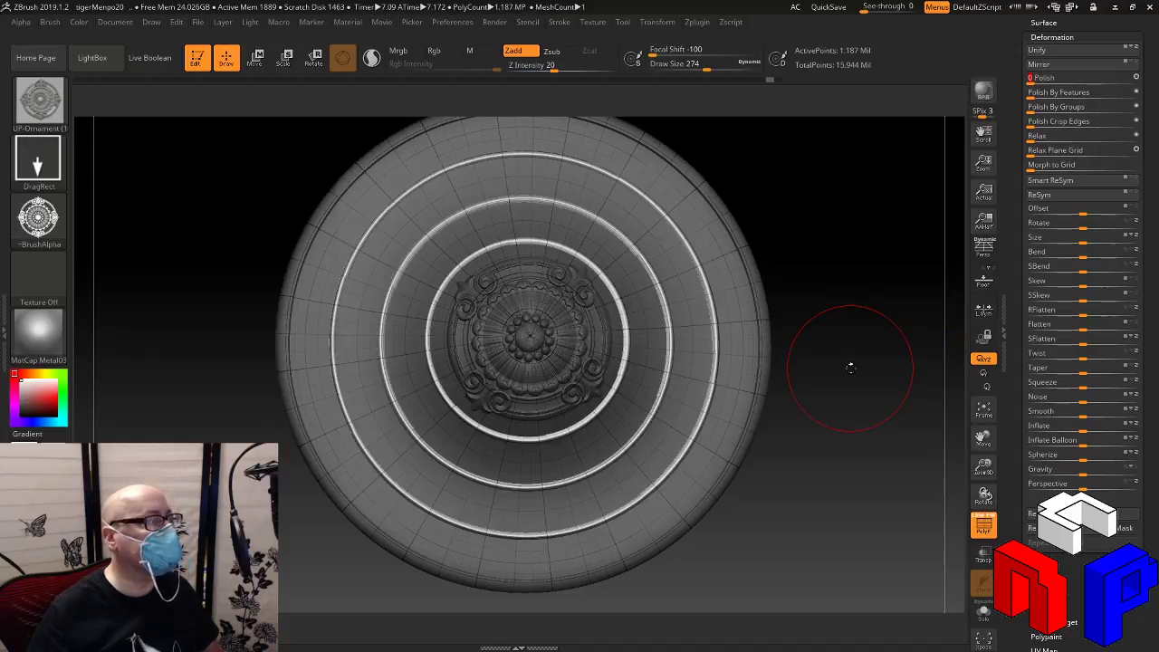
Clear the mask on the hat and turn off the polyframe display to inspect the finished rings
{"action": "left_click_drag", "start_coordinate": [850, 367], "coordinate": [843, 271]}
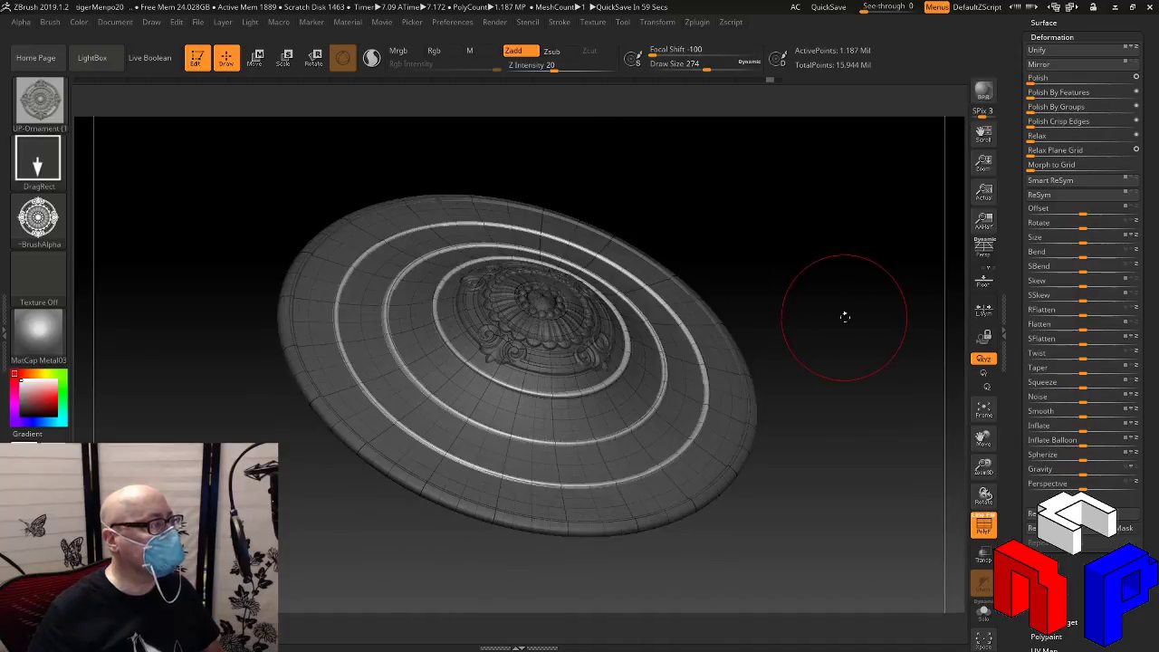
{"action": "left_click_drag", "start_coordinate": [836, 313], "coordinate": [847, 371]}
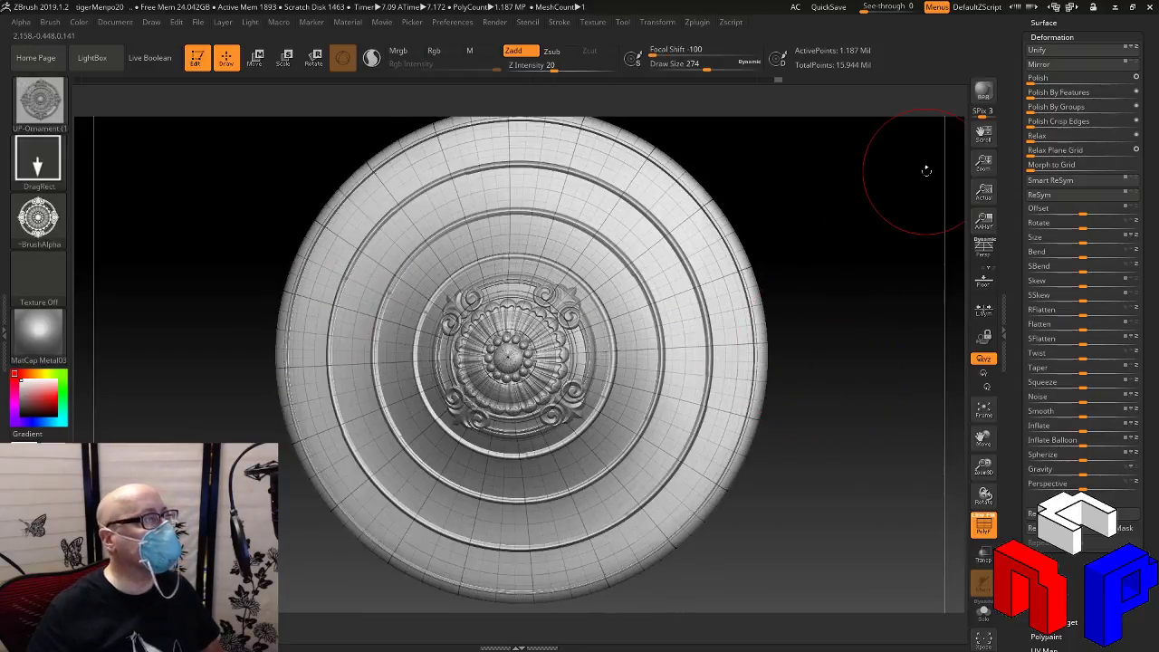
{"action": "left_click", "coordinate": [984, 524]}
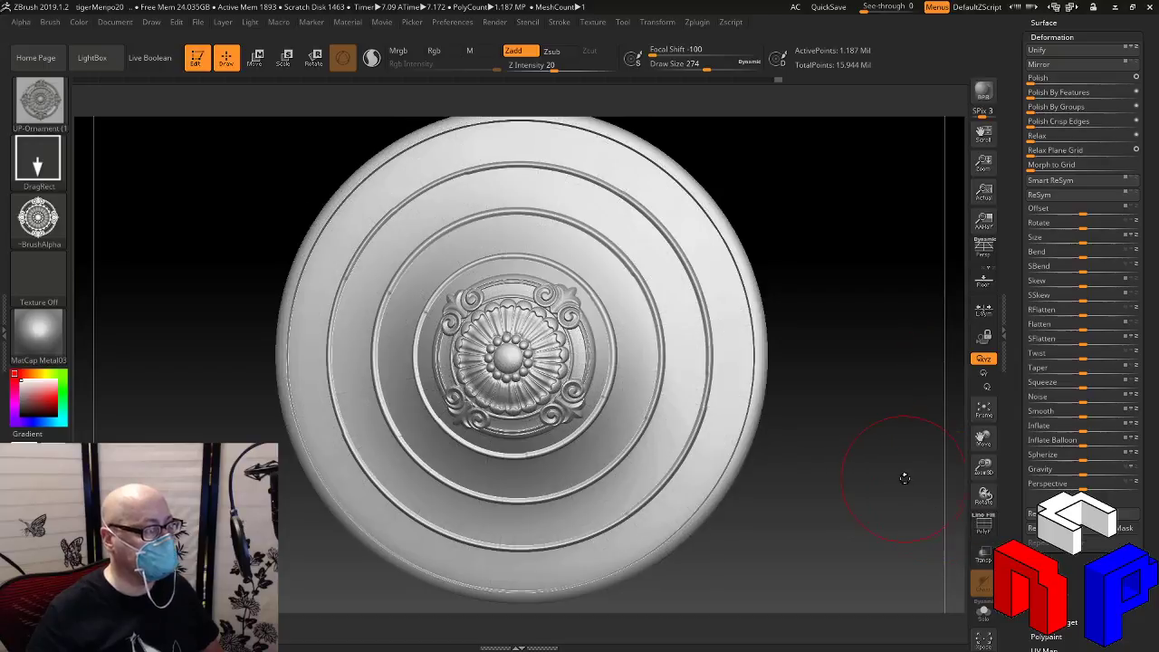
Try several current colours on the hat and settle on a muted dusty pink to view its surface
{"action": "left_click_drag", "start_coordinate": [903, 474], "coordinate": [874, 385]}
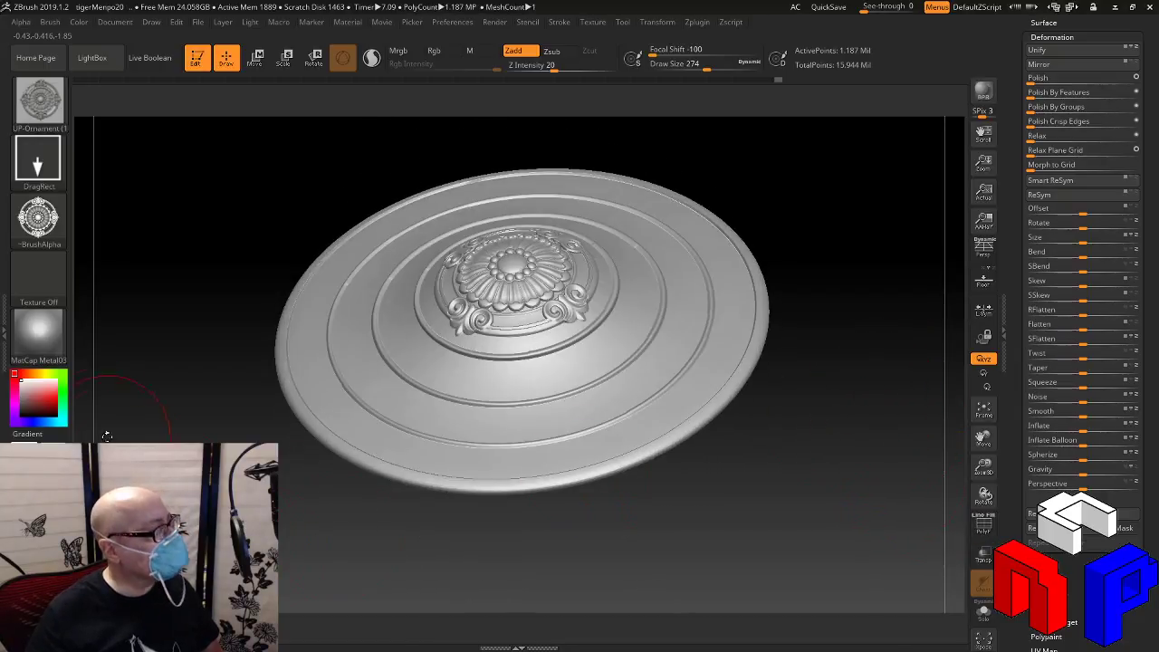
{"action": "left_click", "coordinate": [43, 385]}
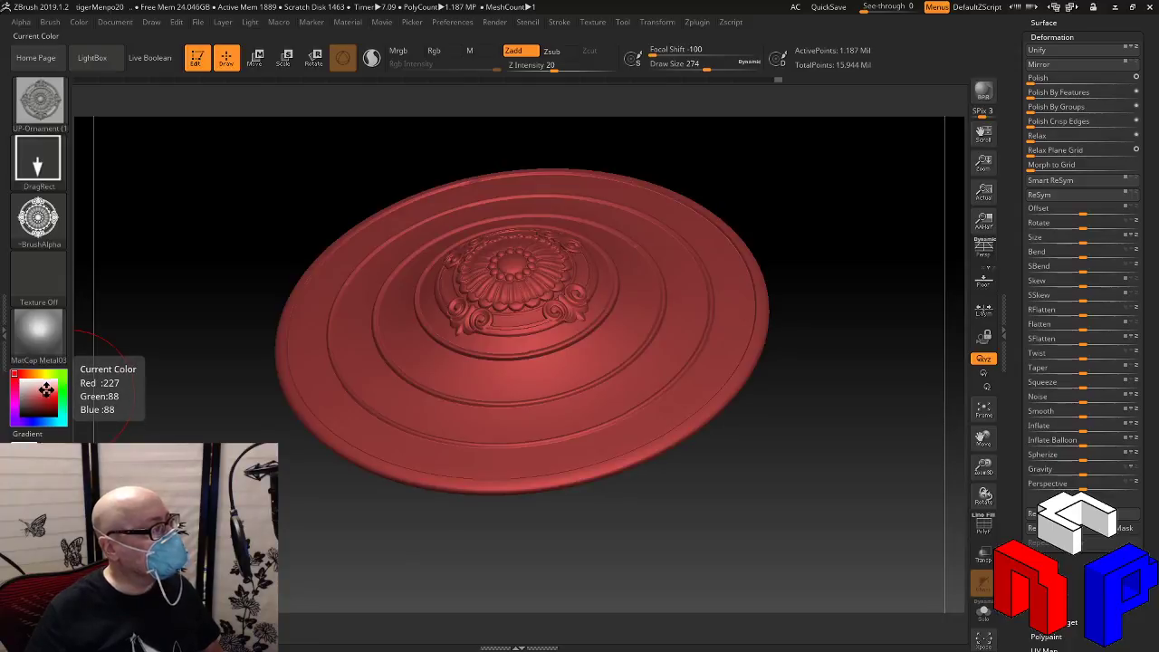
{"action": "left_click", "coordinate": [50, 397]}
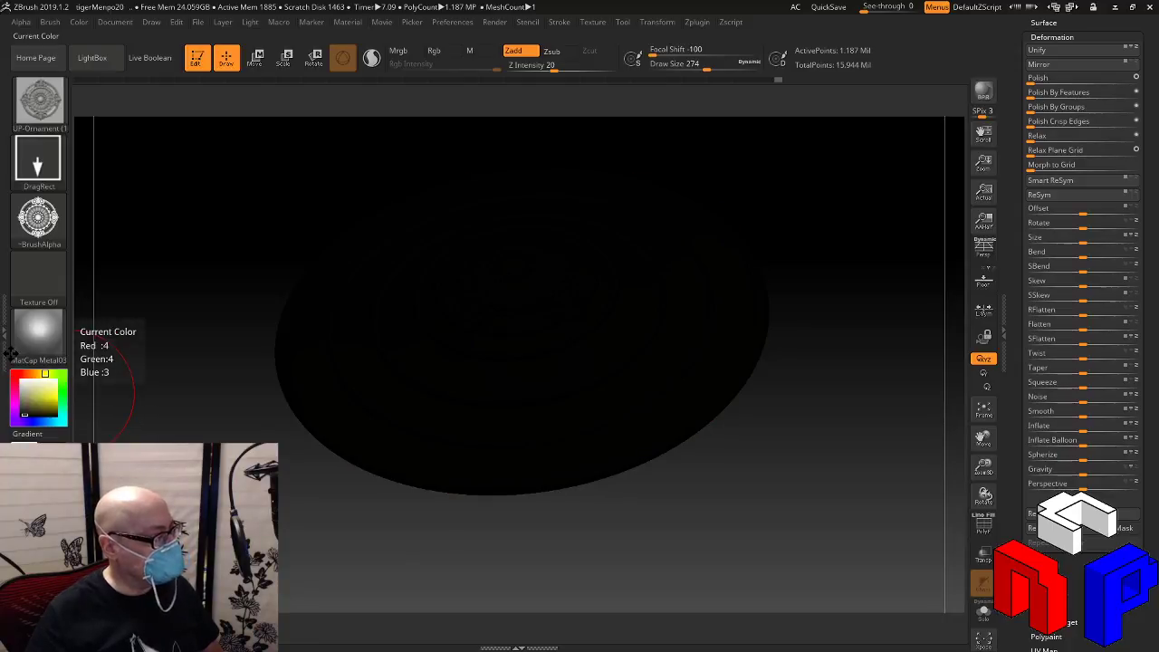
{"action": "left_click", "coordinate": [30, 400]}
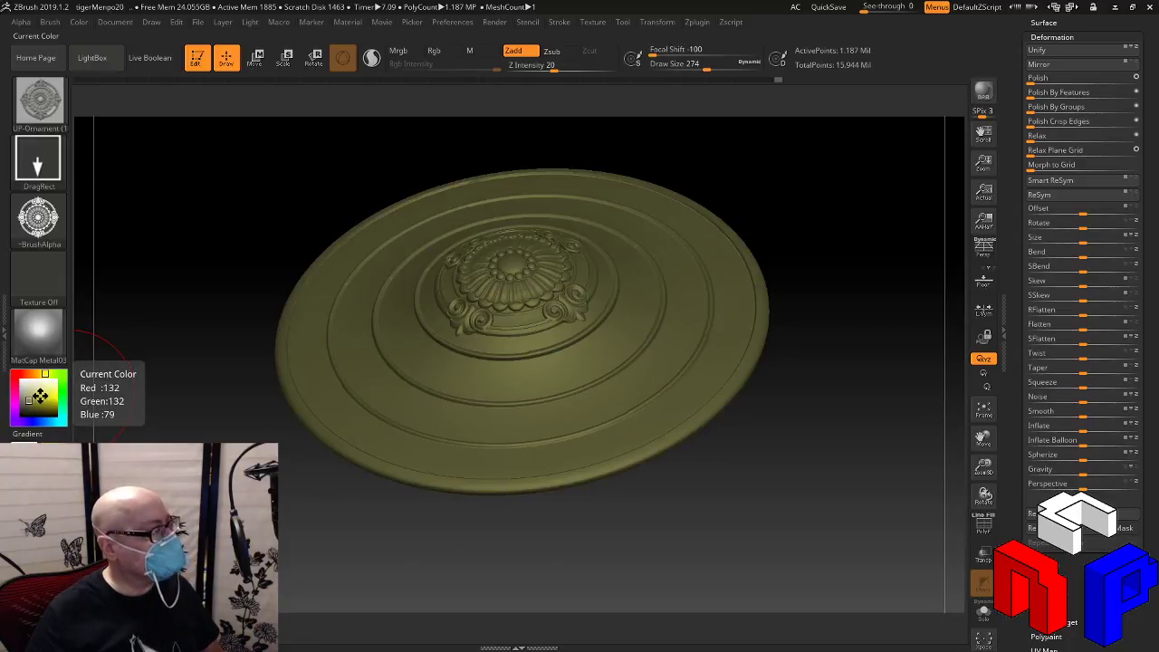
{"action": "left_click", "coordinate": [15, 374]}
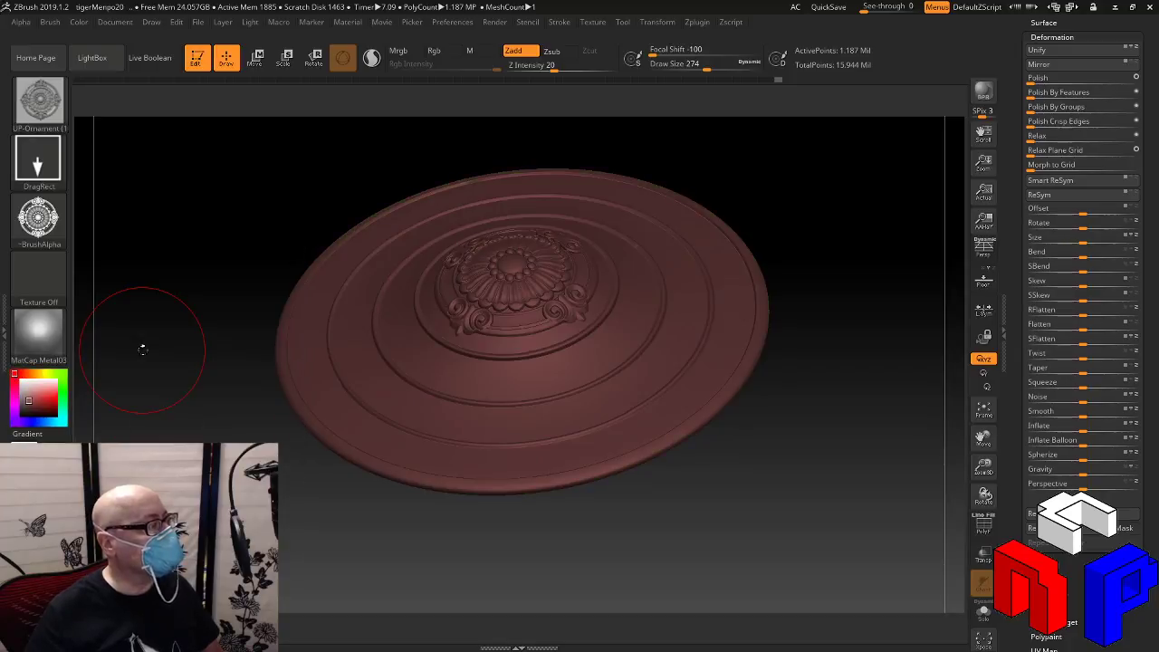
{"action": "left_click", "coordinate": [29, 386]}
{"action": "left_click", "coordinate": [31, 387]}
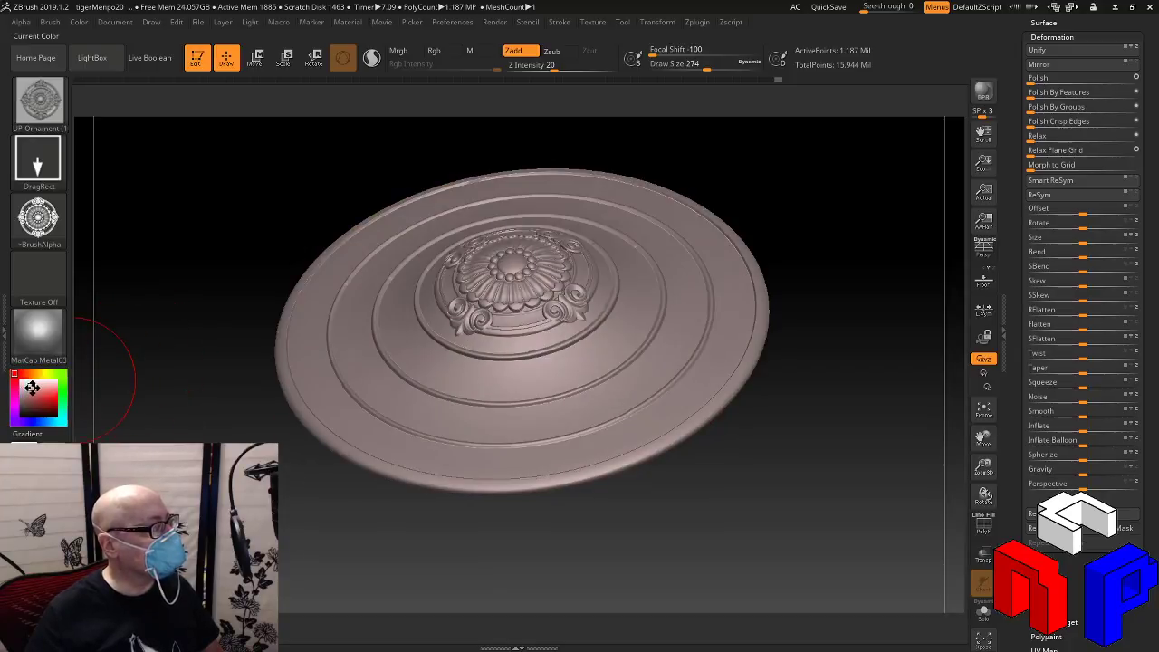
{"action": "left_click_drag", "start_coordinate": [150, 383], "coordinate": [200, 432]}
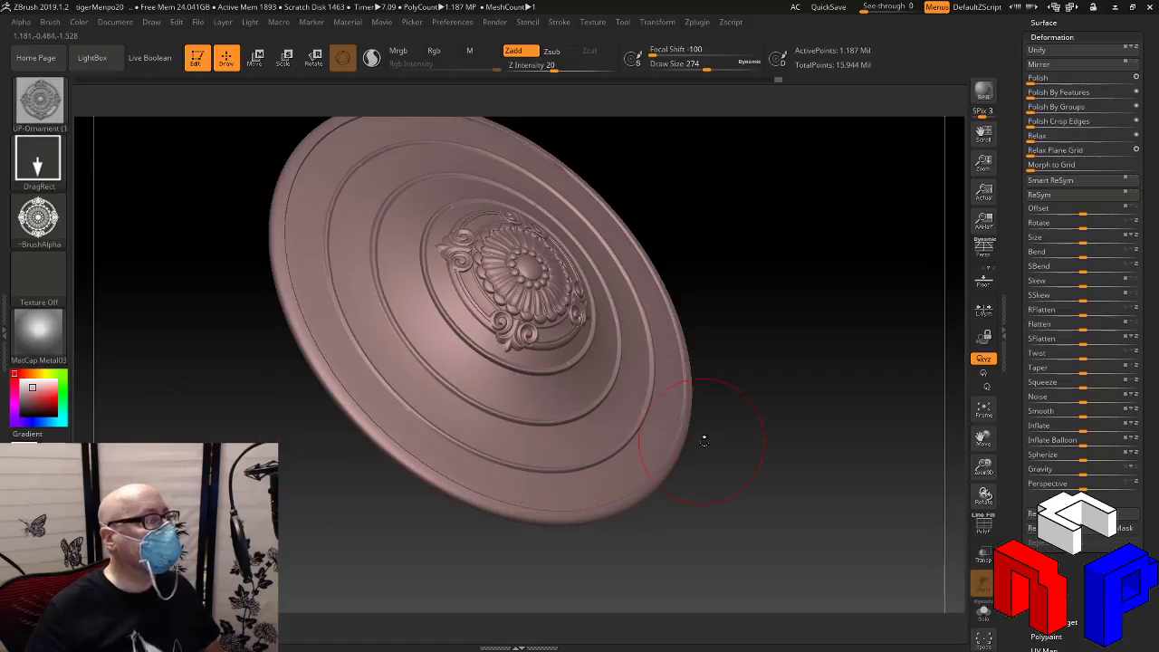
{"action": "left_click_drag", "start_coordinate": [703, 440], "coordinate": [780, 479]}
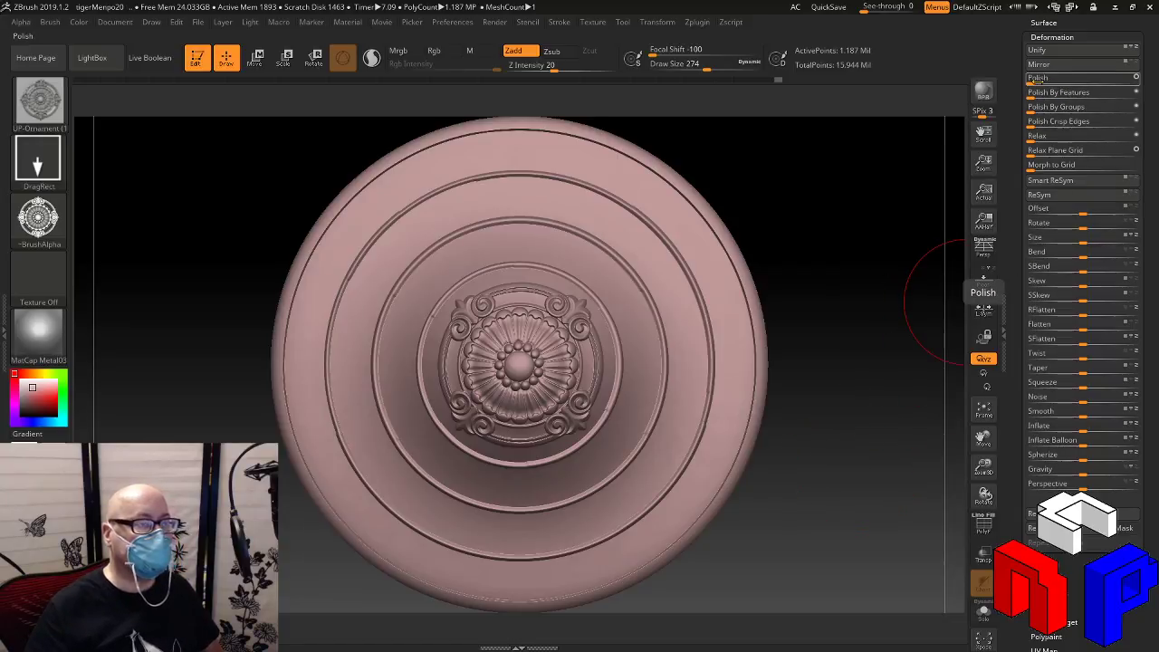
Try the Polish deformation on the whole unmasked hat, inspect the result, and undo it
{"action": "left_click", "coordinate": [1111, 82]}
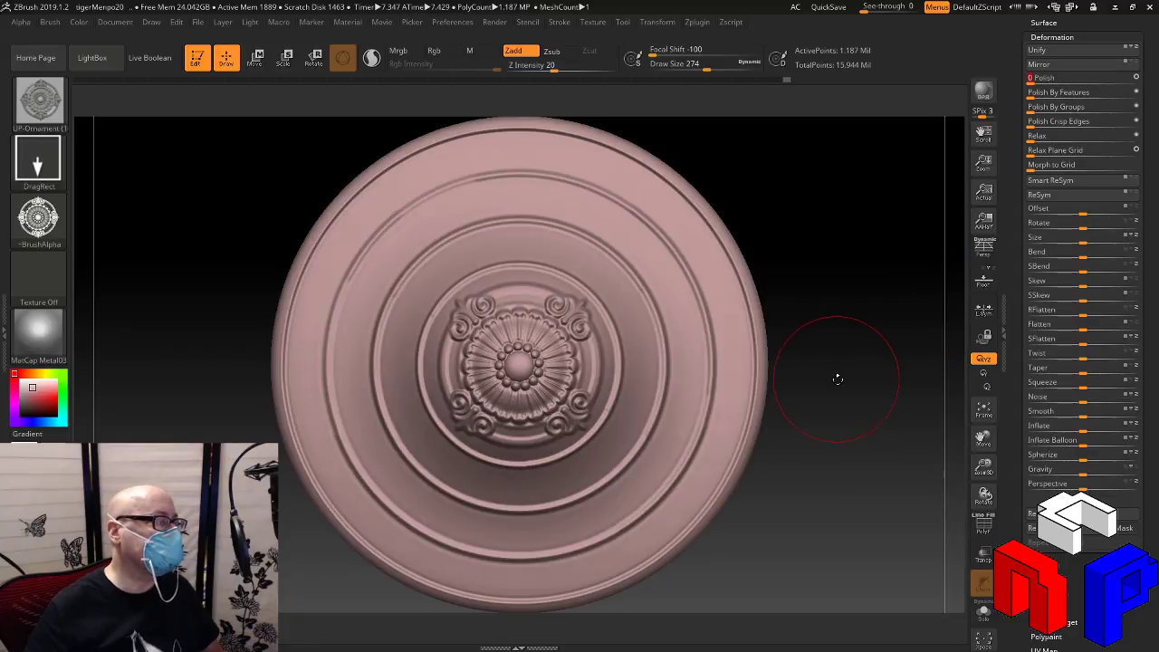
{"action": "left_click_drag", "start_coordinate": [838, 379], "coordinate": [846, 299]}
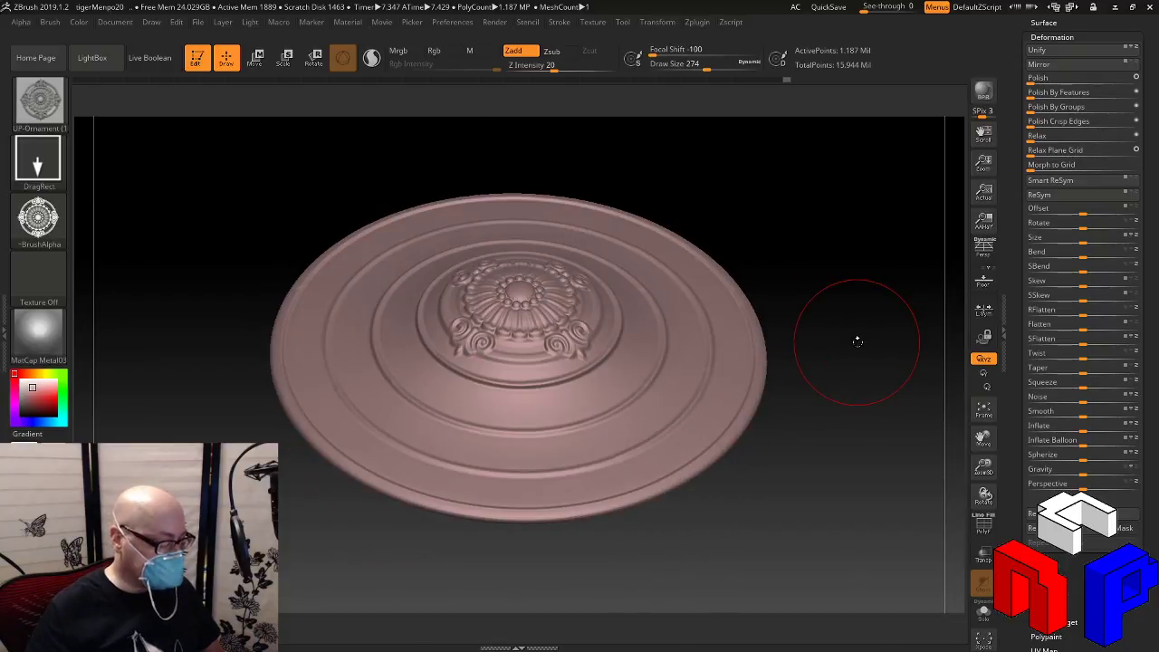
{"action": "left_click_drag", "start_coordinate": [859, 329], "coordinate": [857, 360]}
Step back in the undo history to the masked hat with its three free rings and clear that mask
{"action": "key", "text": "ctrl"}
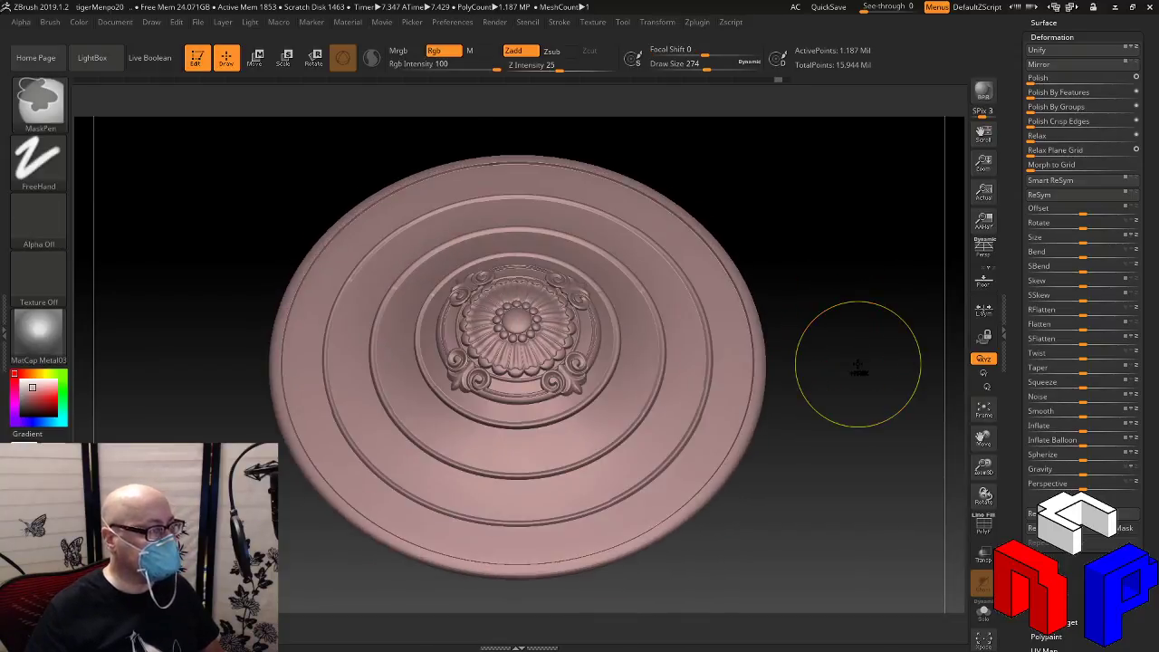
{"action": "left_click", "coordinate": [857, 364], "text": "ctrl"}
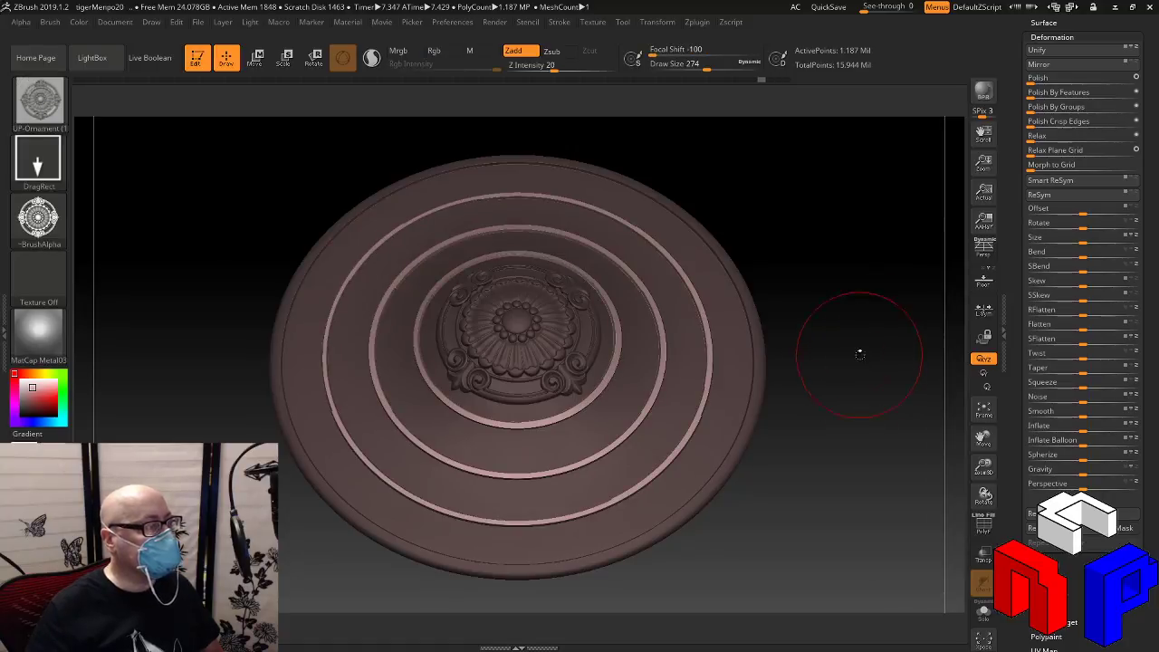
{"action": "left_click_drag", "start_coordinate": [889, 239], "coordinate": [848, 271], "text": "ctrl"}
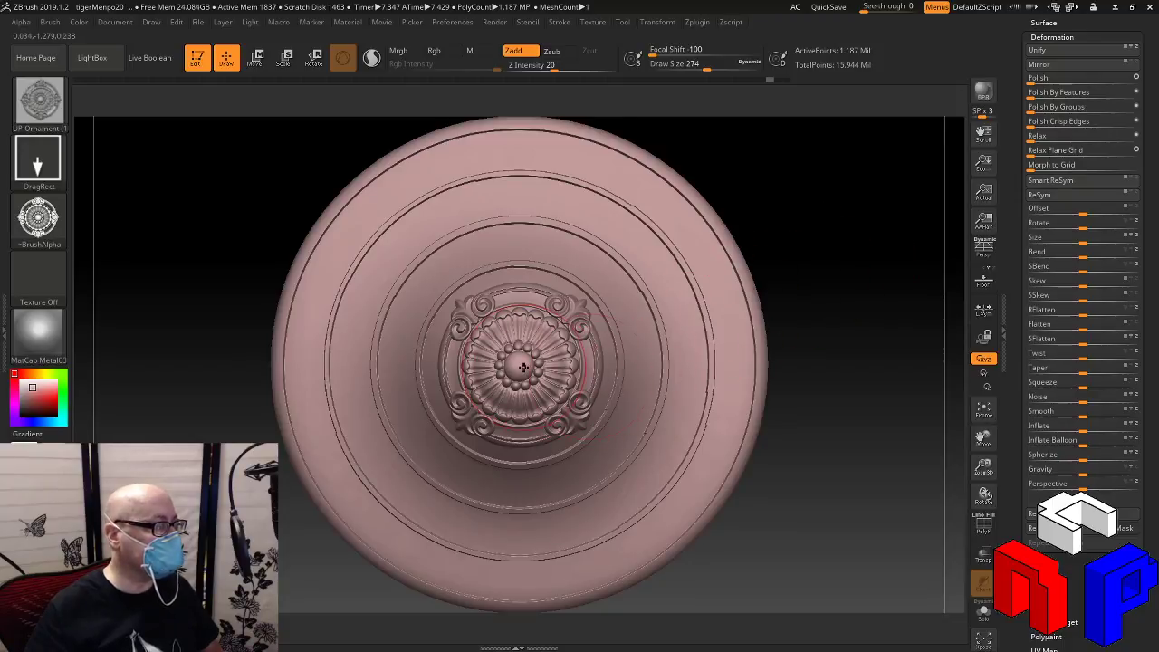
Turn on the polyframe display and set the MaskPen brush's stroke to Circle
{"action": "key", "text": "shift+f"}
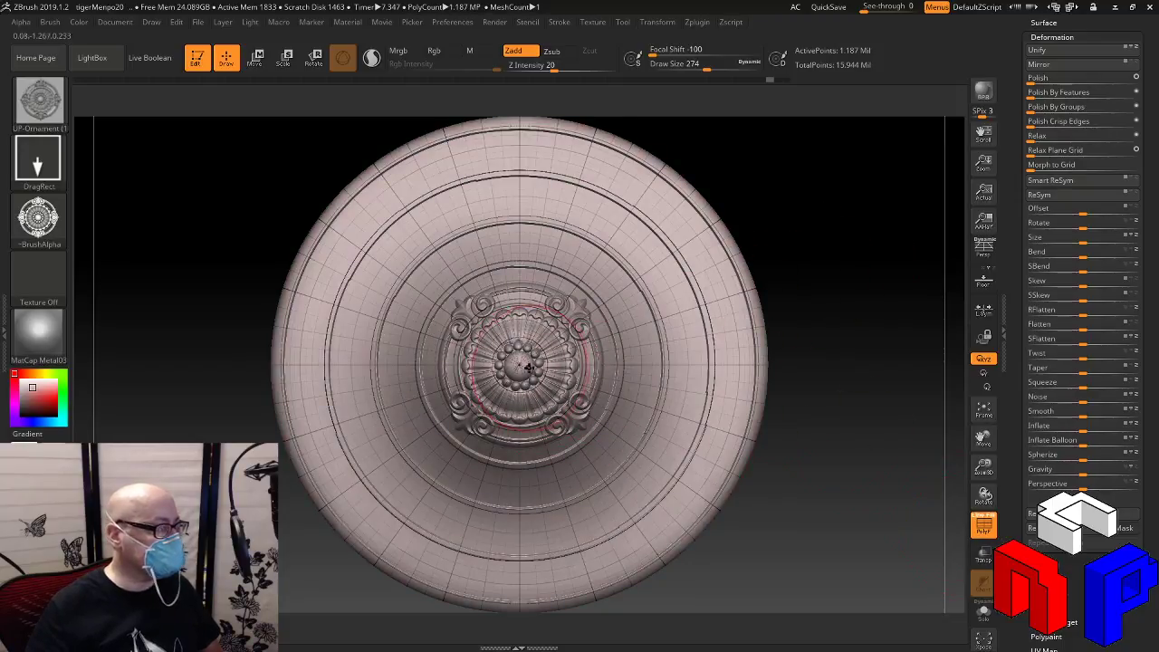
{"action": "mouse_move", "coordinate": [523, 367]}
{"action": "left_mouse_down", "text": "ctrl"}
{"action": "mouse_move", "coordinate": [640, 441]}
{"action": "mouse_move", "coordinate": [590, 408]}
{"action": "left_mouse_up", "text": "ctrl"}
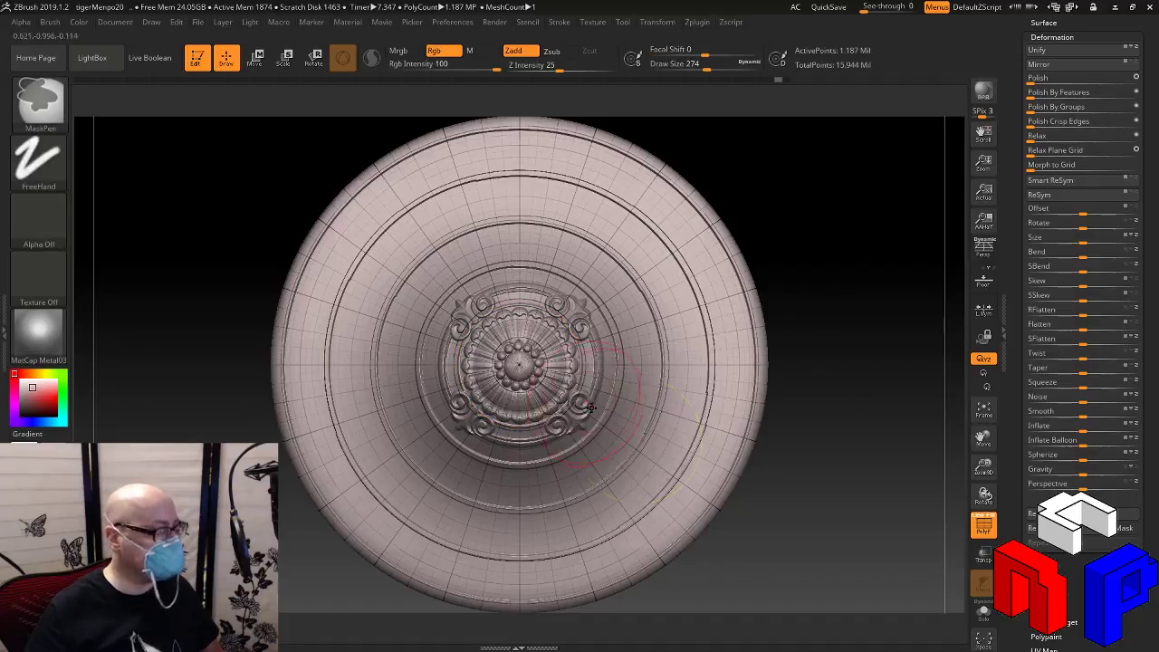
{"action": "left_click", "coordinate": [40, 161], "text": "ctrl"}
{"action": "left_click", "coordinate": [113, 201], "text": "ctrl"}
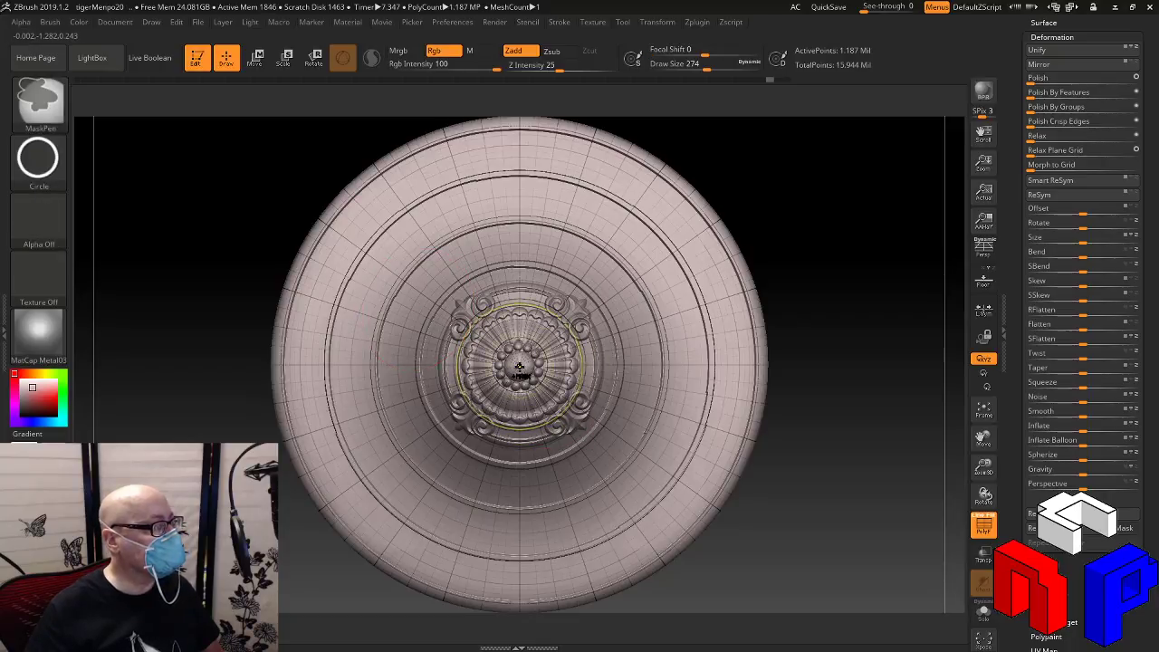
Mask the band between the hat's rim and its outermost ring by drawing a centred circular mask and subtracting a smaller concentric circle
{"action": "left_click_drag", "start_coordinate": [519, 365], "coordinate": [794, 545], "text": "ctrl"}
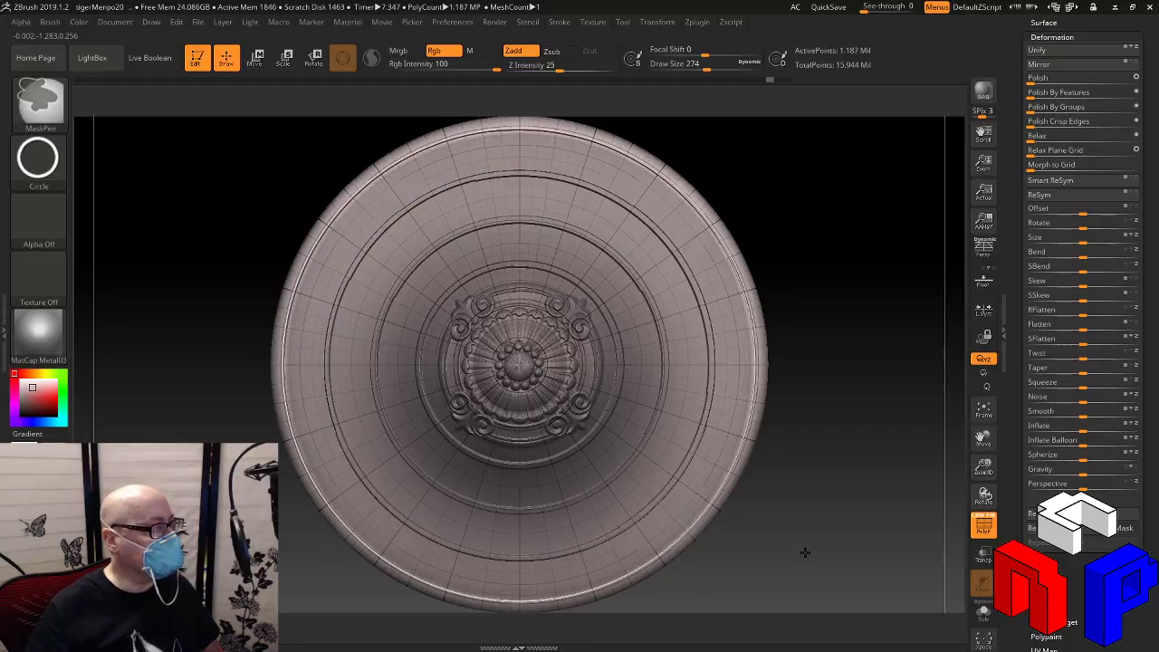
{"action": "left_click_drag", "start_coordinate": [805, 553], "coordinate": [805, 553], "text": "ctrl"}
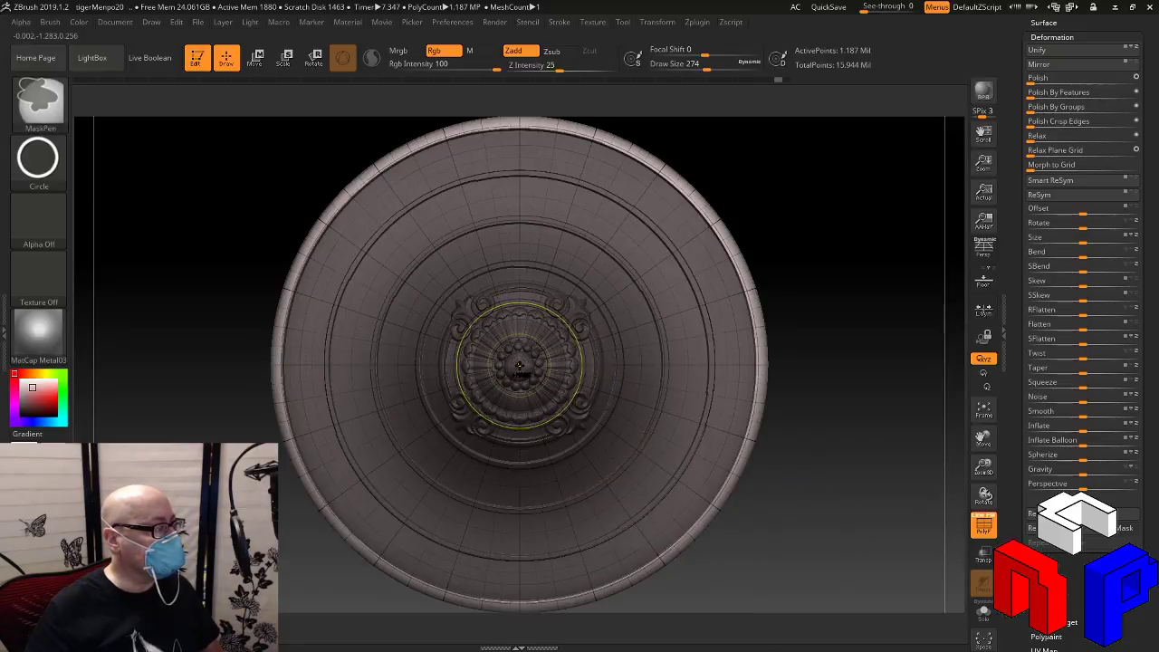
{"action": "left_click_drag", "start_coordinate": [519, 366], "coordinate": [732, 545], "text": "ctrl+alt"}
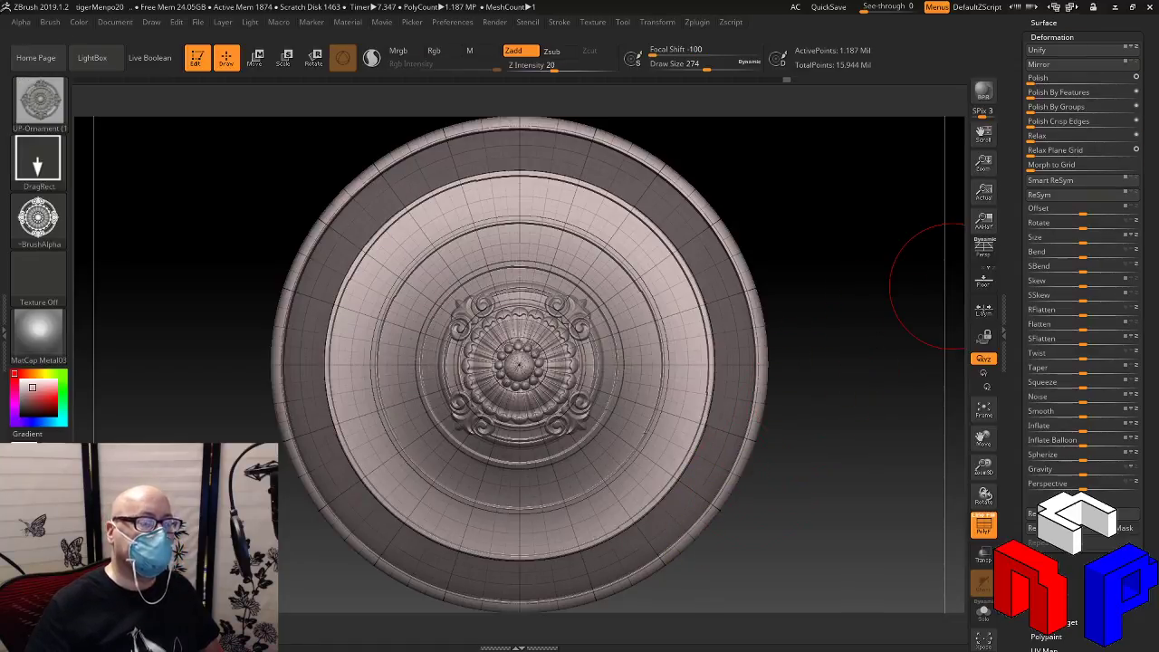
Shrink the outer band's mask and invert it so that only the outer band can be sculpted
{"action": "left_click", "coordinate": [1046, 564]}
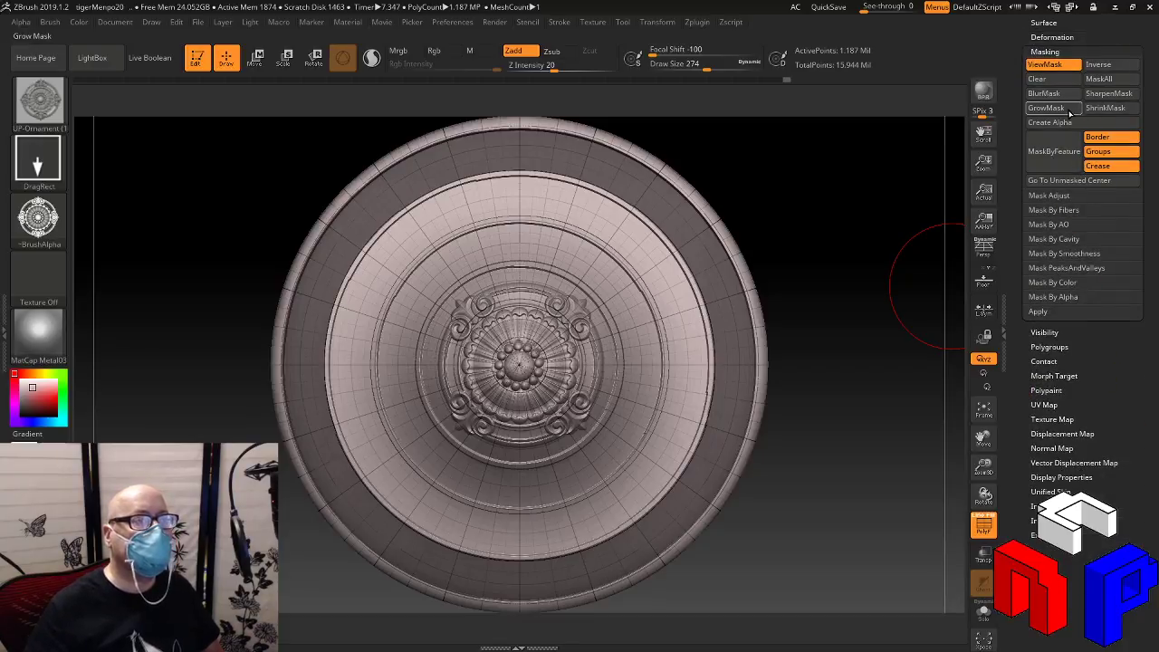
{"action": "left_click", "coordinate": [1102, 110]}
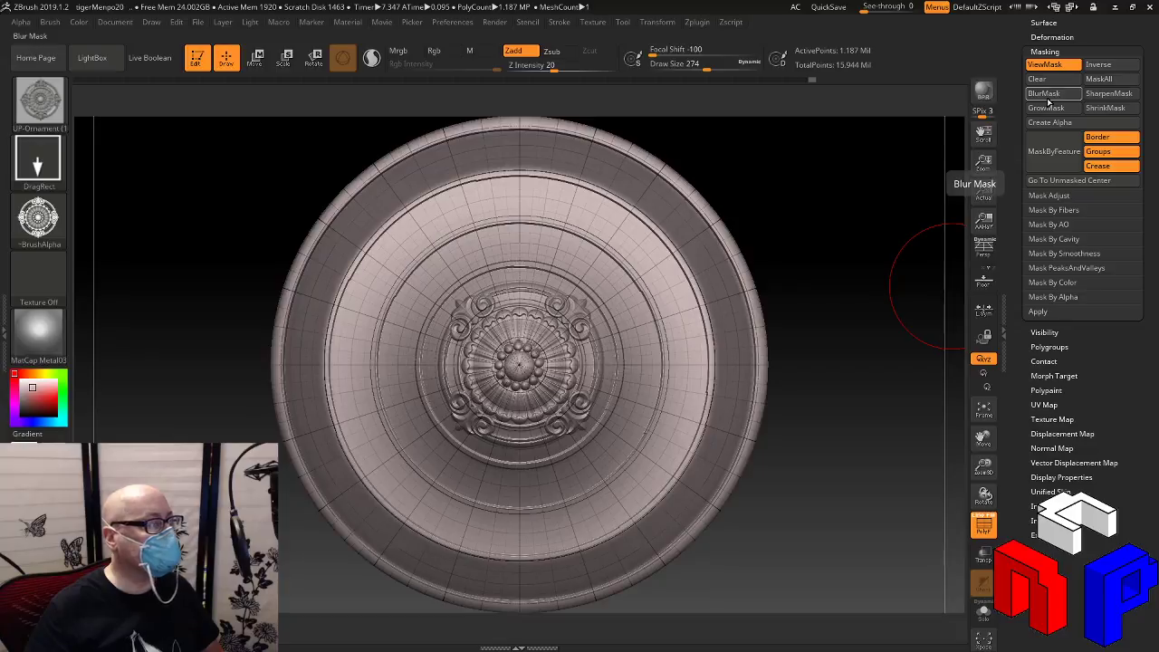
{"action": "left_click", "coordinate": [844, 206], "text": "ctrl"}
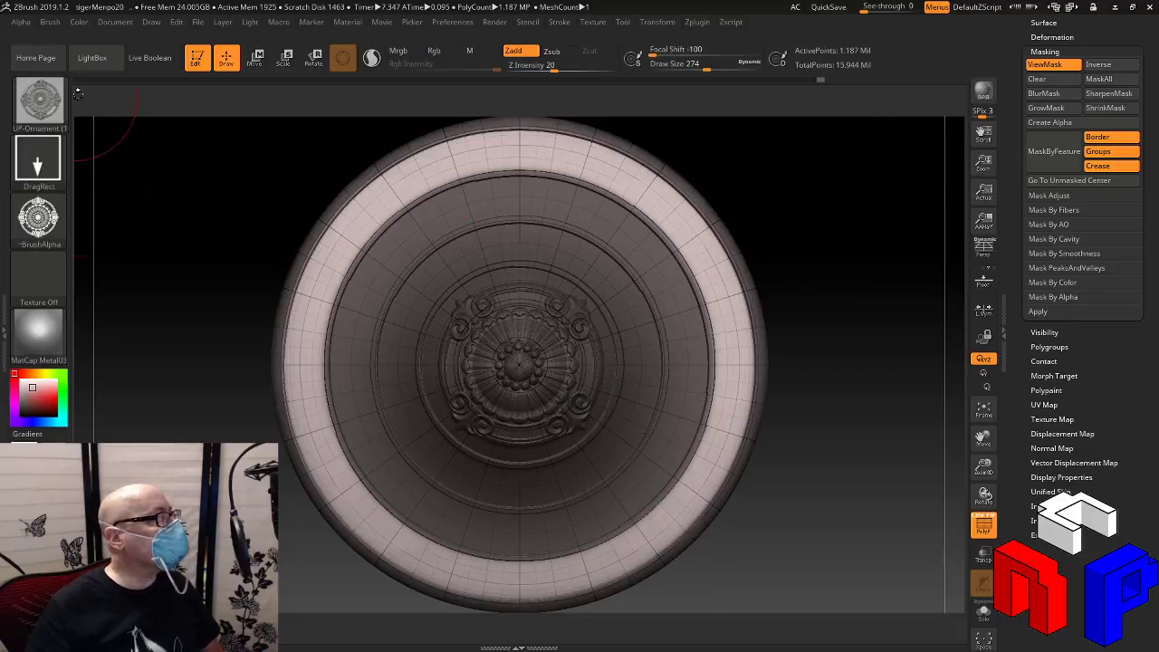
Select the Standard brush with the DragRect stroke and import the tigerPattern alpha
{"action": "left_click", "coordinate": [38, 103]}
{"action": "left_click", "coordinate": [399, 103]}
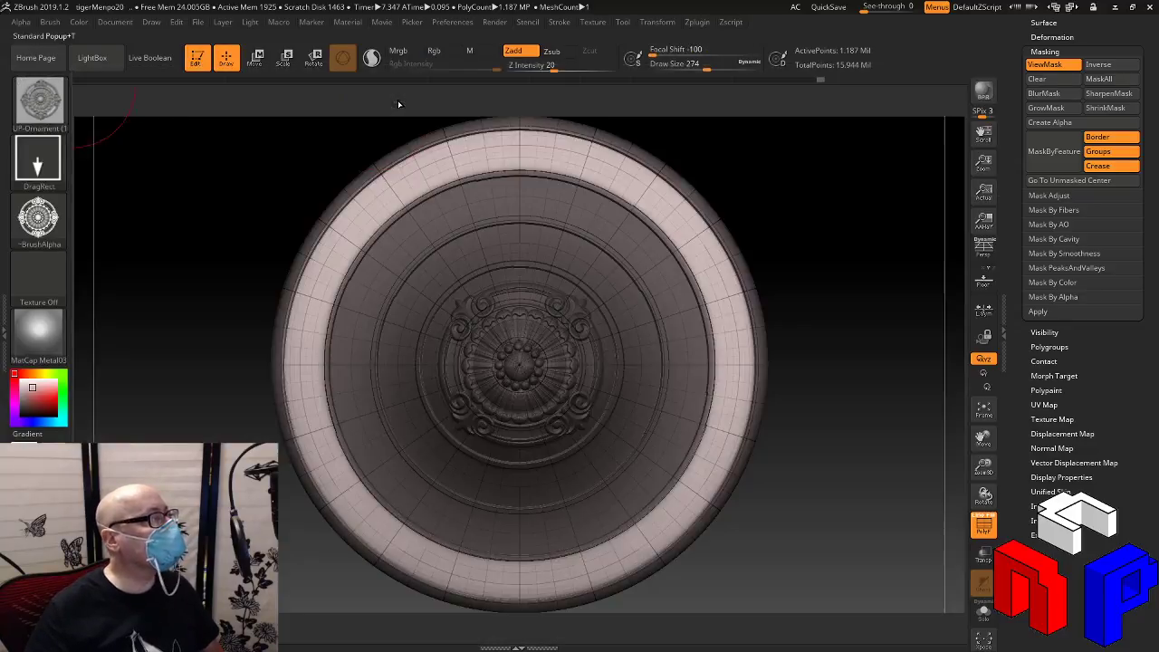
{"action": "left_click", "coordinate": [54, 176]}
{"action": "left_click", "coordinate": [163, 172]}
{"action": "left_click", "coordinate": [36, 237]}
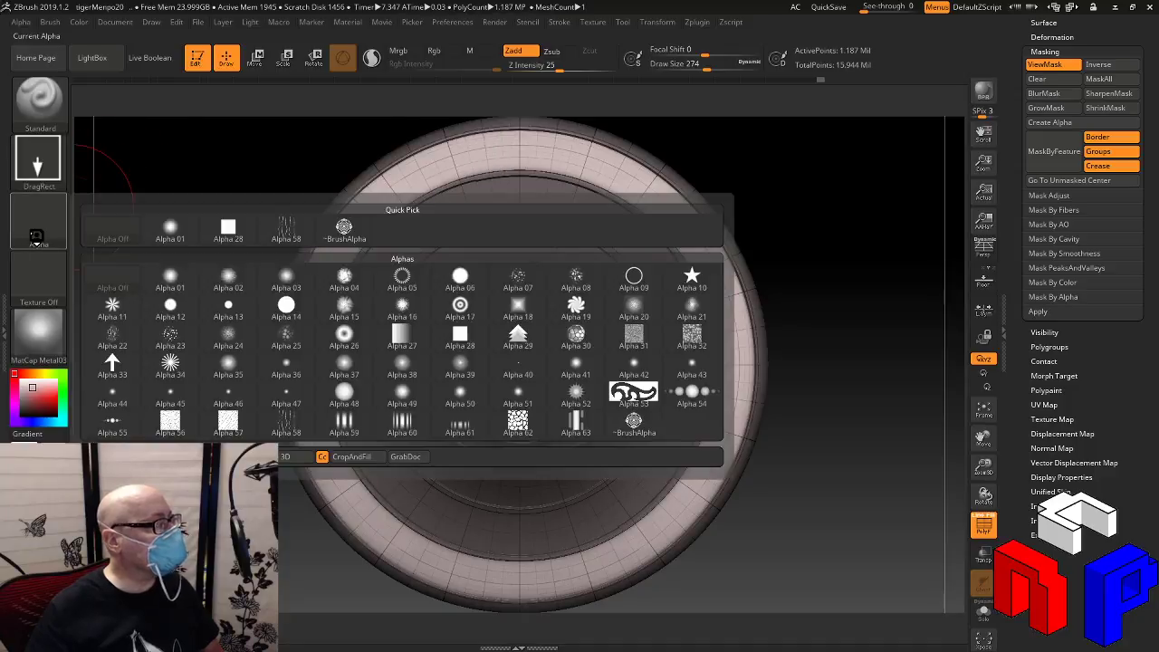
{"action": "left_click", "coordinate": [37, 229]}
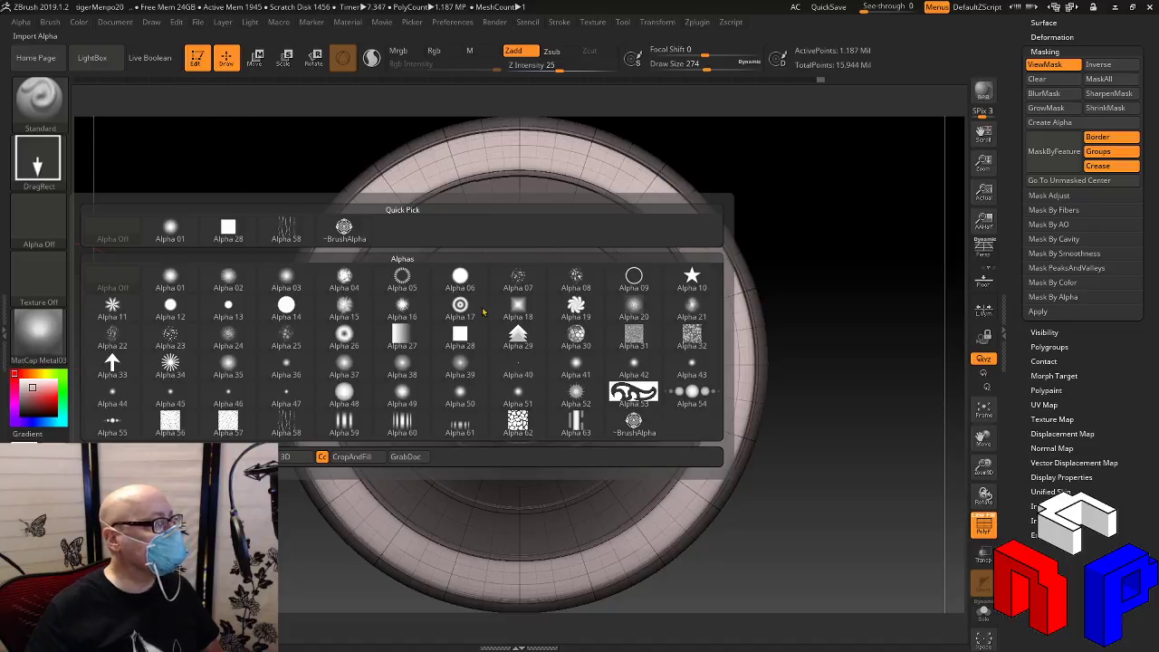
{"action": "double_click", "coordinate": [482, 310]}
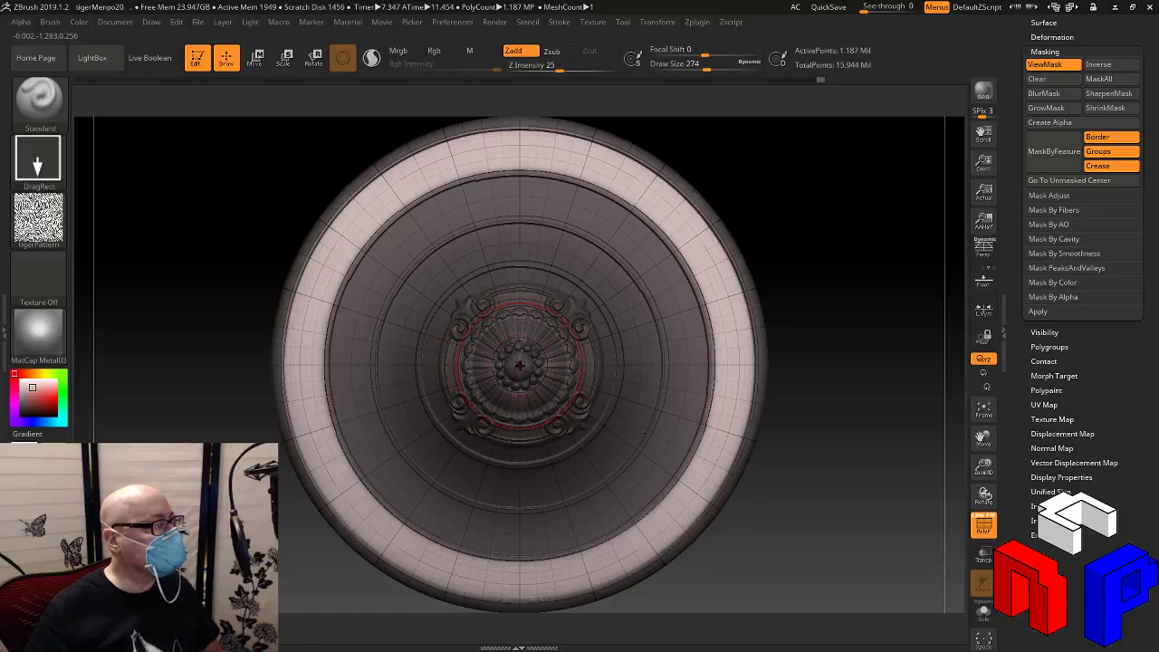
Try stamping the tigerPattern alpha onto the unmasked outer band from the hat's centre, inspect it with the mask hidden, and undo it
{"action": "mouse_move", "coordinate": [702, 516]}
{"action": "left_mouse_down"}
{"action": "mouse_move", "coordinate": [766, 556]}
{"action": "mouse_move", "coordinate": [823, 492]}
{"action": "mouse_move", "coordinate": [825, 365]}
{"action": "mouse_move", "coordinate": [828, 435]}
{"action": "mouse_move", "coordinate": [849, 427]}
{"action": "left_mouse_up"}
{"action": "key", "text": "ctrl+h"}
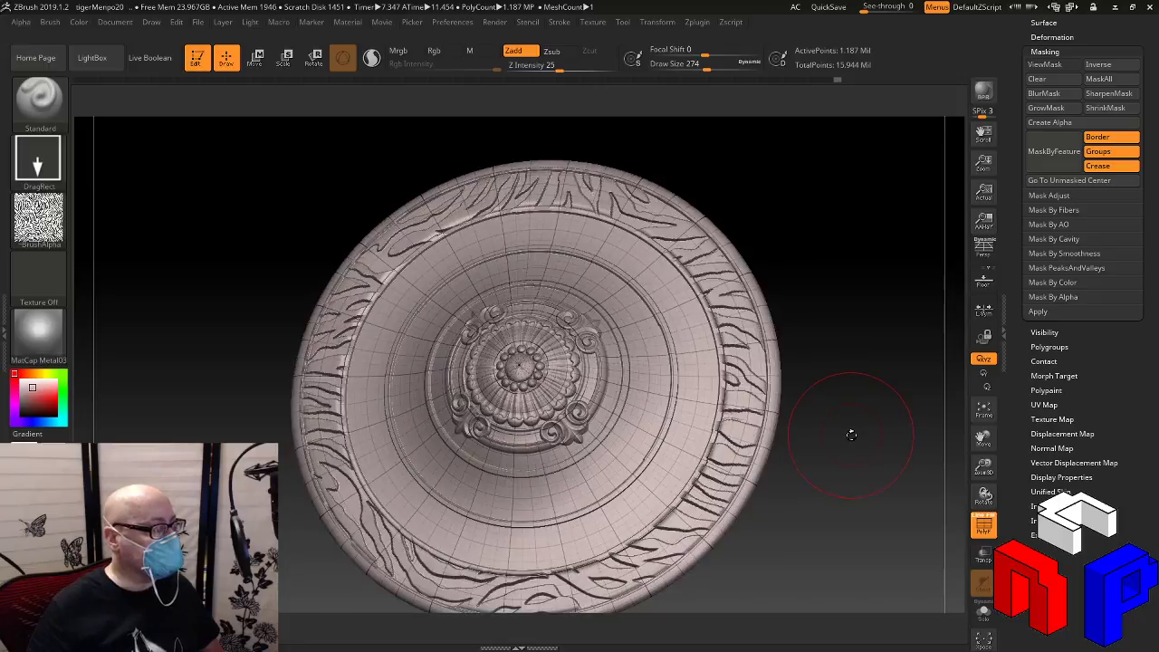
{"action": "left_click_drag", "start_coordinate": [776, 199], "coordinate": [782, 233]}
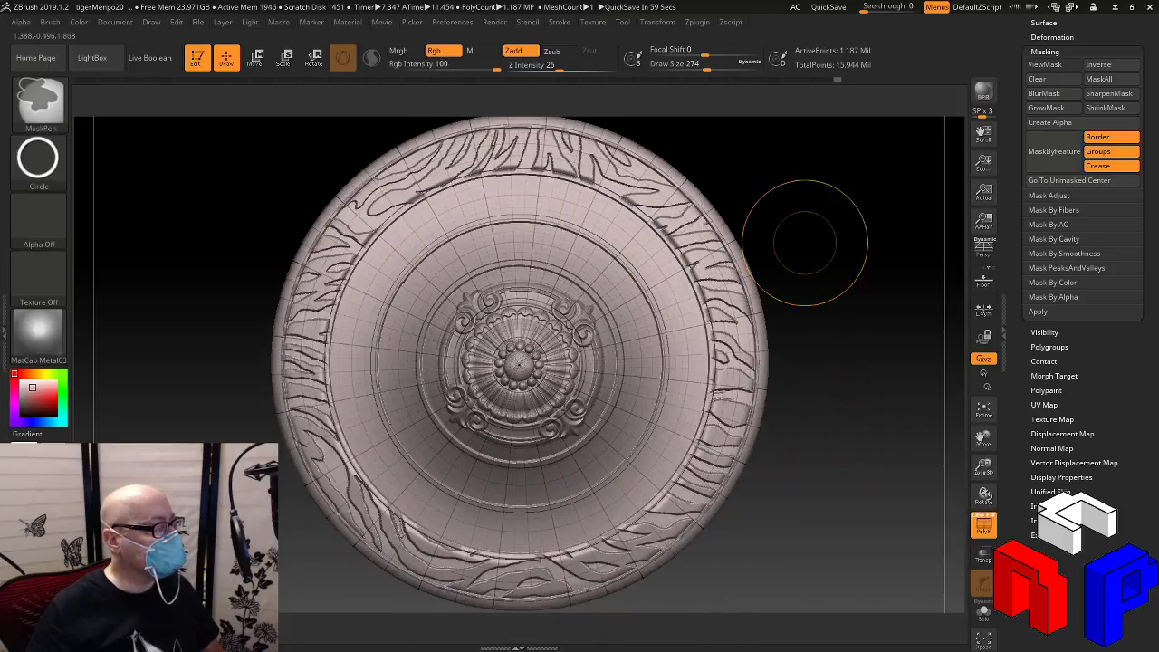
{"action": "key", "text": "ctrl+h"}
{"action": "key", "text": "ctrl+z"}
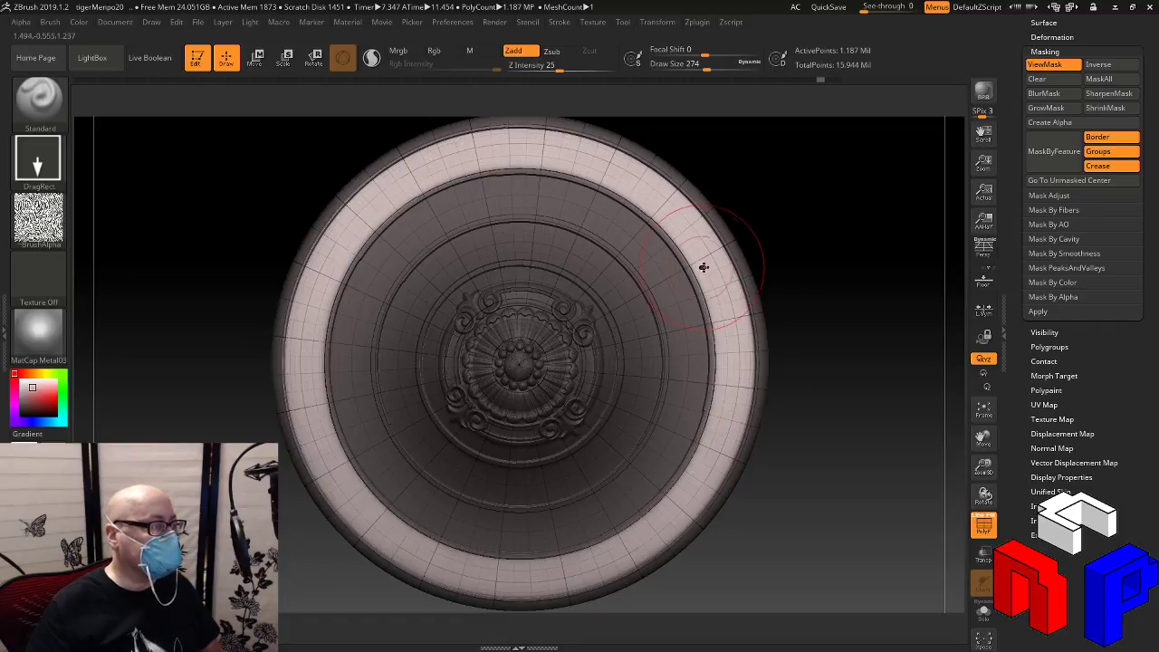
Grow the mask around the hat's unmasked outer band four times
{"action": "key", "text": "ctrl"}
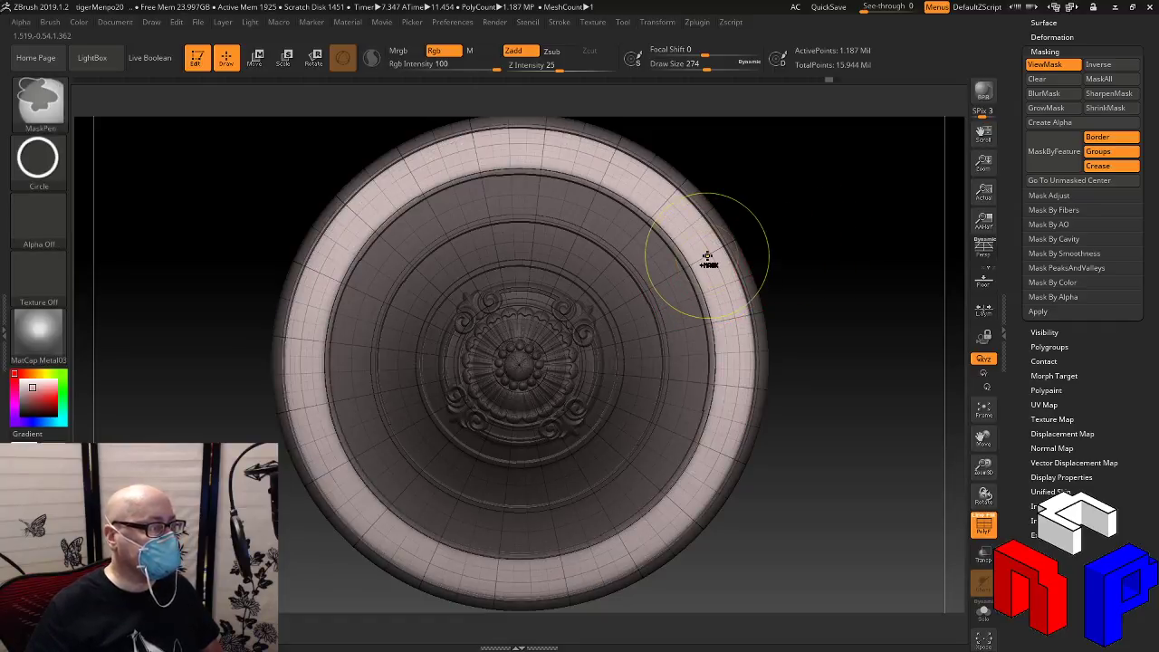
{"action": "left_click", "coordinate": [1044, 107]}
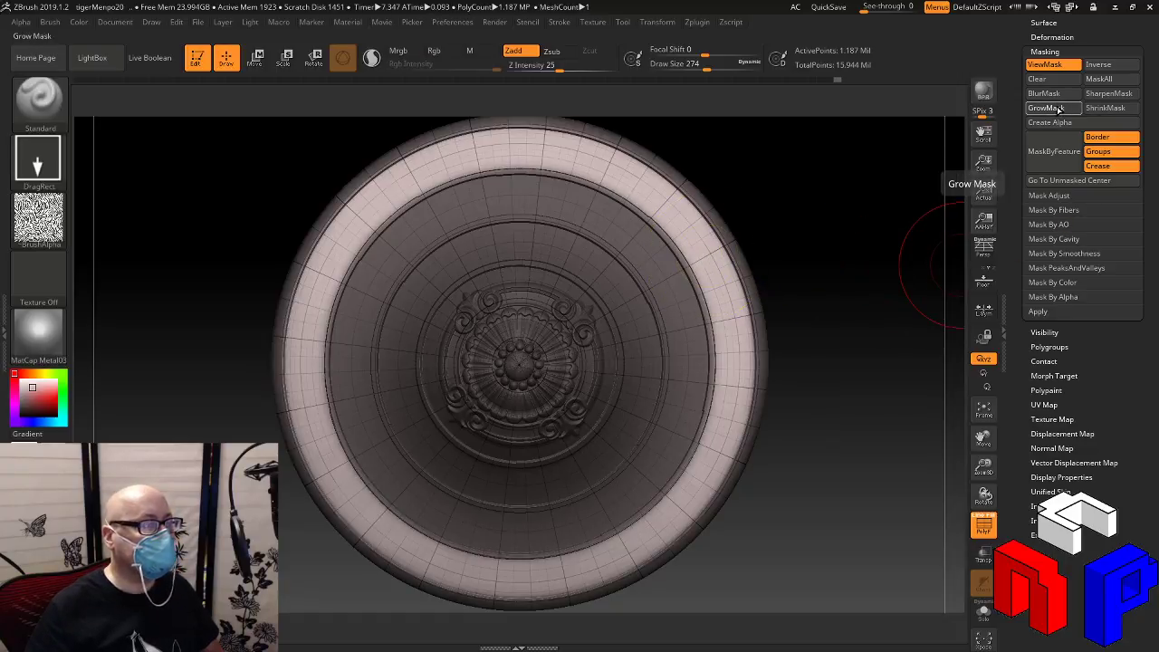
{"action": "left_click", "coordinate": [1059, 111]}
{"action": "left_click", "coordinate": [1059, 111]}
{"action": "left_click", "coordinate": [1059, 110]}
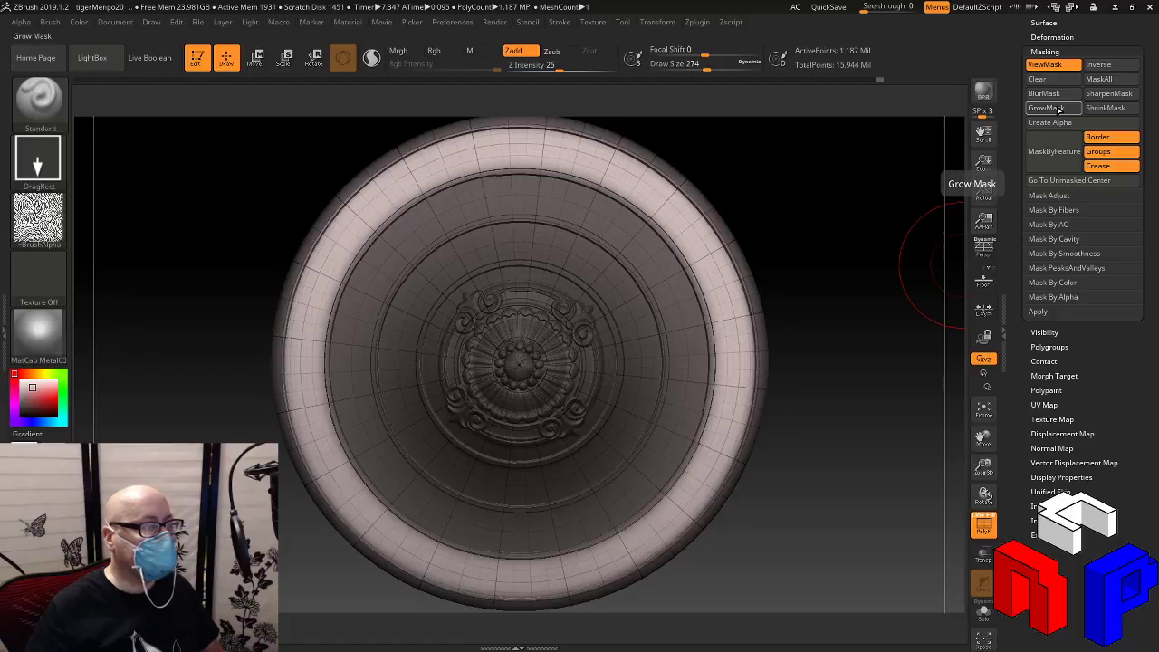
Sharpen the edges of the mask around the outer band four times
{"action": "left_click", "coordinate": [1107, 97]}
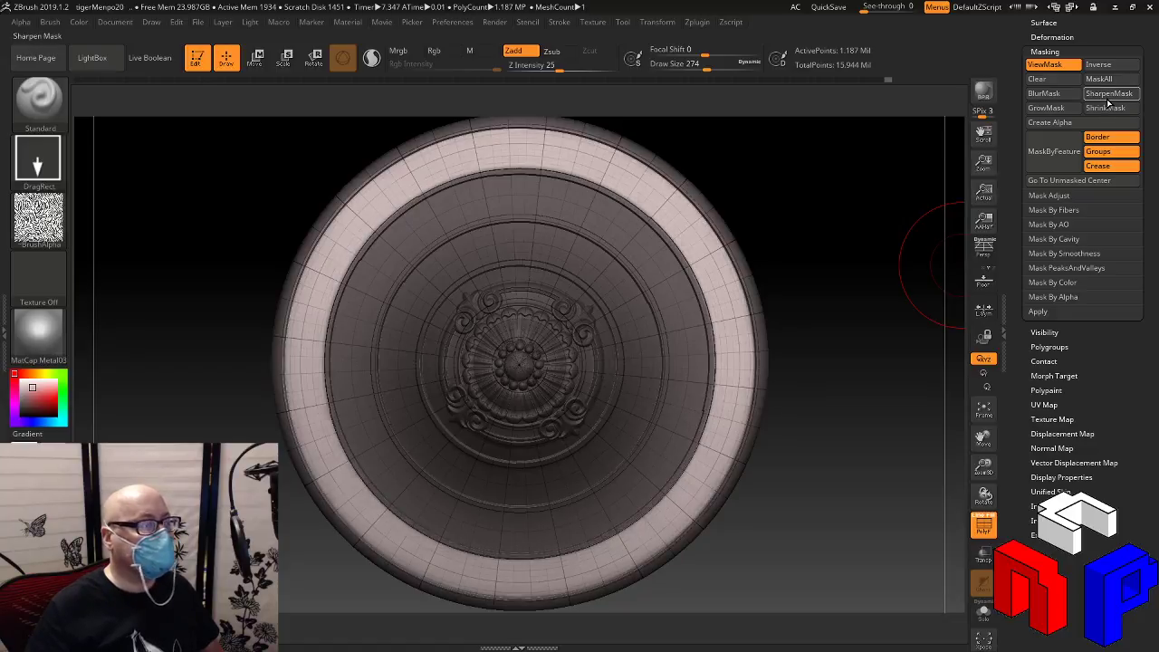
{"action": "left_click", "coordinate": [1107, 99]}
{"action": "left_click", "coordinate": [1107, 99]}
{"action": "left_click", "coordinate": [1107, 99]}
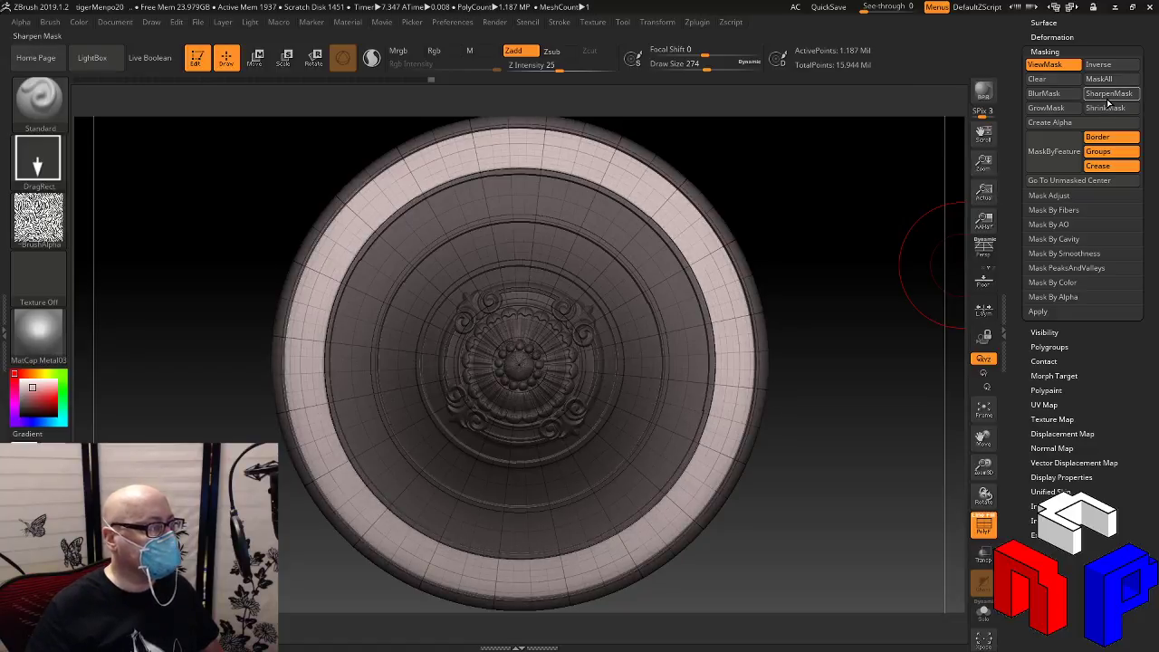
{"action": "mouse_move", "coordinate": [872, 305]}
{"action": "left_mouse_down"}
{"action": "mouse_move", "coordinate": [855, 238]}
{"action": "mouse_move", "coordinate": [809, 411]}
{"action": "left_mouse_up"}
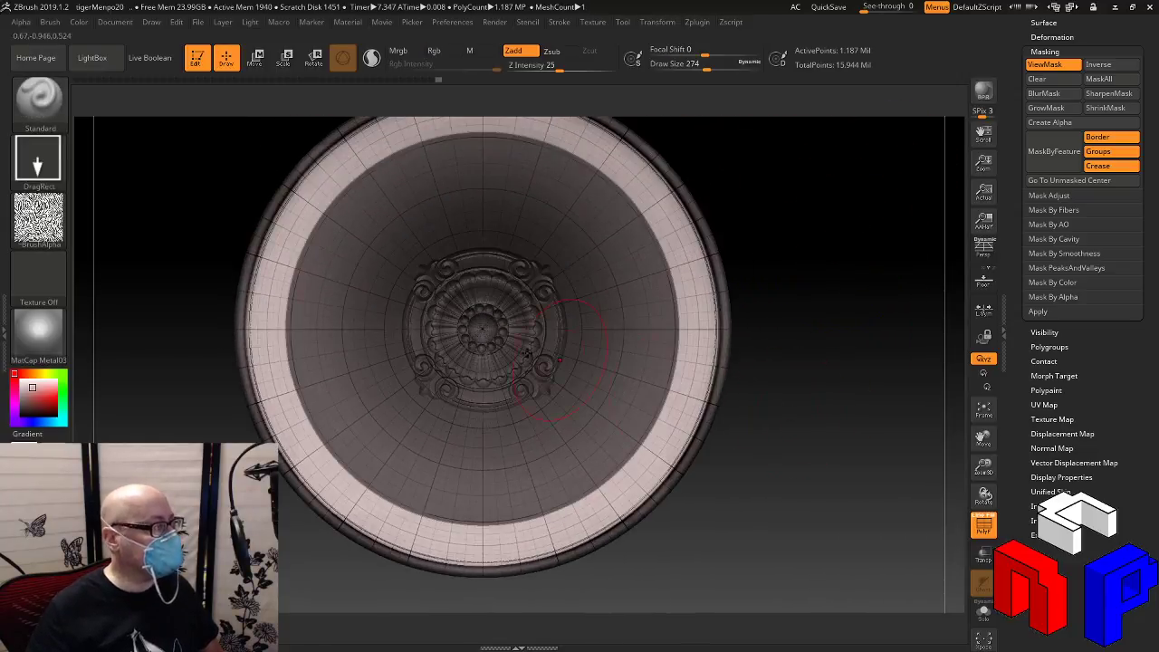
Set the masking brush's stroke back to FreeHand
{"action": "left_click", "coordinate": [65, 173]}
{"action": "left_click", "coordinate": [228, 198]}
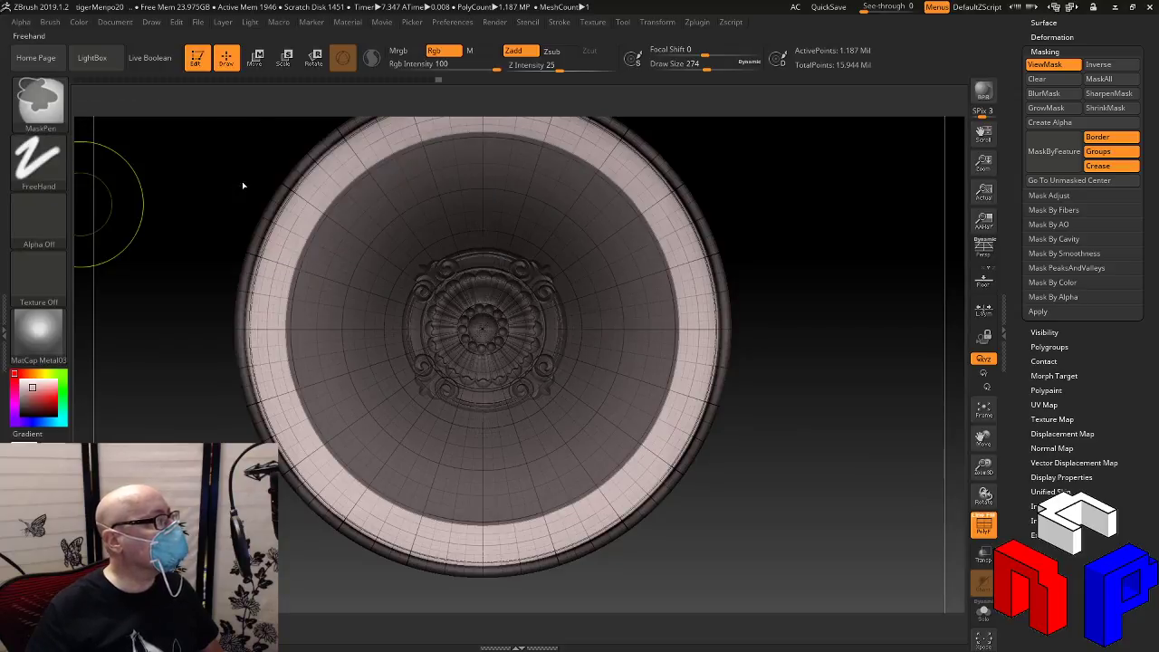
{"action": "mouse_move", "coordinate": [339, 168]}
{"action": "left_mouse_down", "text": "ctrl"}
{"action": "mouse_move", "coordinate": [261, 316]}
{"action": "mouse_move", "coordinate": [328, 474]}
{"action": "mouse_move", "coordinate": [518, 532]}
{"action": "mouse_move", "coordinate": [651, 489]}
{"action": "mouse_move", "coordinate": [688, 266]}
{"action": "mouse_move", "coordinate": [547, 140]}
{"action": "mouse_move", "coordinate": [342, 172]}
{"action": "mouse_move", "coordinate": [419, 150]}
{"action": "left_mouse_up", "text": "ctrl"}
Try a new tigerPattern stamp on the outer band from the hat's centre, examine it without mask and polyframe, and undo it
{"action": "left_click_drag", "start_coordinate": [770, 204], "coordinate": [793, 492]}
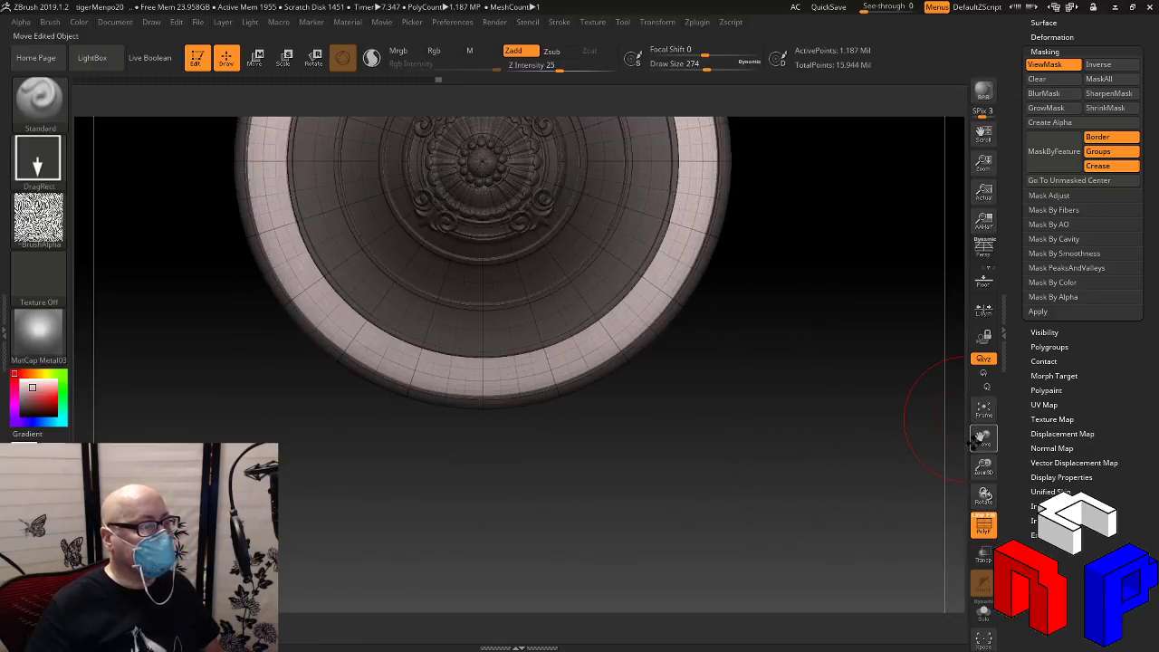
{"action": "left_click_drag", "start_coordinate": [984, 438], "coordinate": [954, 540]}
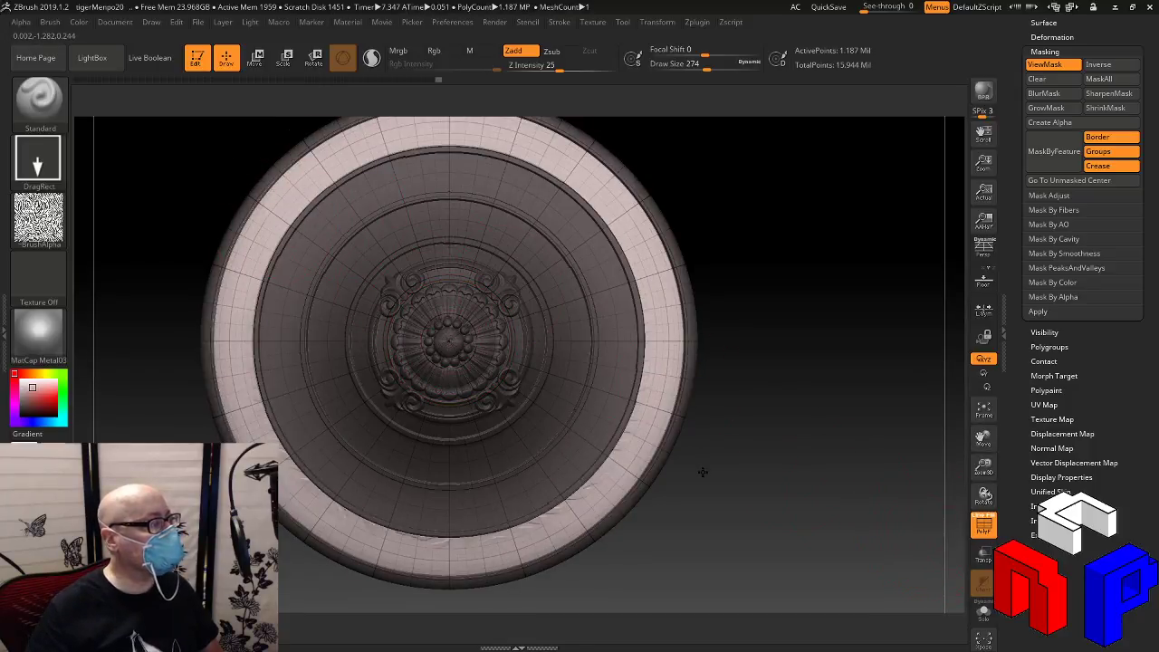
{"action": "mouse_move", "coordinate": [703, 472]}
{"action": "left_mouse_down"}
{"action": "mouse_move", "coordinate": [726, 491]}
{"action": "mouse_move", "coordinate": [753, 359]}
{"action": "mouse_move", "coordinate": [764, 378]}
{"action": "left_mouse_up"}
{"action": "key", "text": "ctrl+h"}
{"action": "mouse_move", "coordinate": [785, 336]}
{"action": "left_mouse_down"}
{"action": "mouse_move", "coordinate": [769, 414]}
{"action": "mouse_move", "coordinate": [797, 401]}
{"action": "mouse_move", "coordinate": [812, 425]}
{"action": "mouse_move", "coordinate": [803, 336]}
{"action": "mouse_move", "coordinate": [810, 359]}
{"action": "mouse_move", "coordinate": [831, 324]}
{"action": "left_mouse_up"}
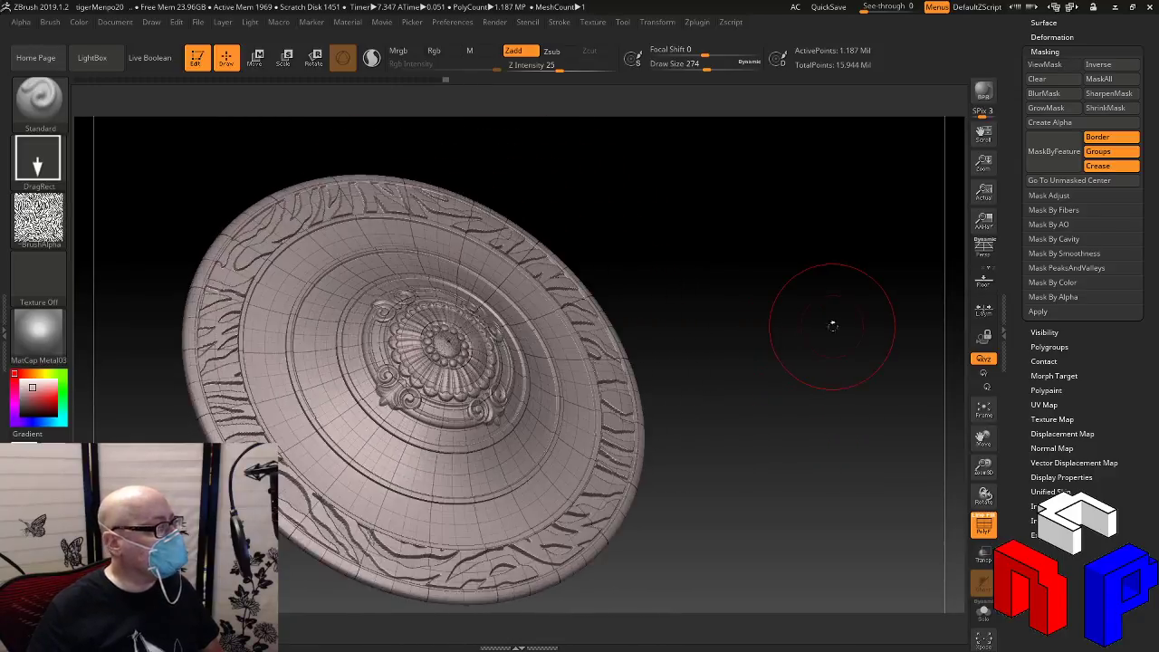
{"action": "left_click_drag", "start_coordinate": [810, 368], "coordinate": [818, 410]}
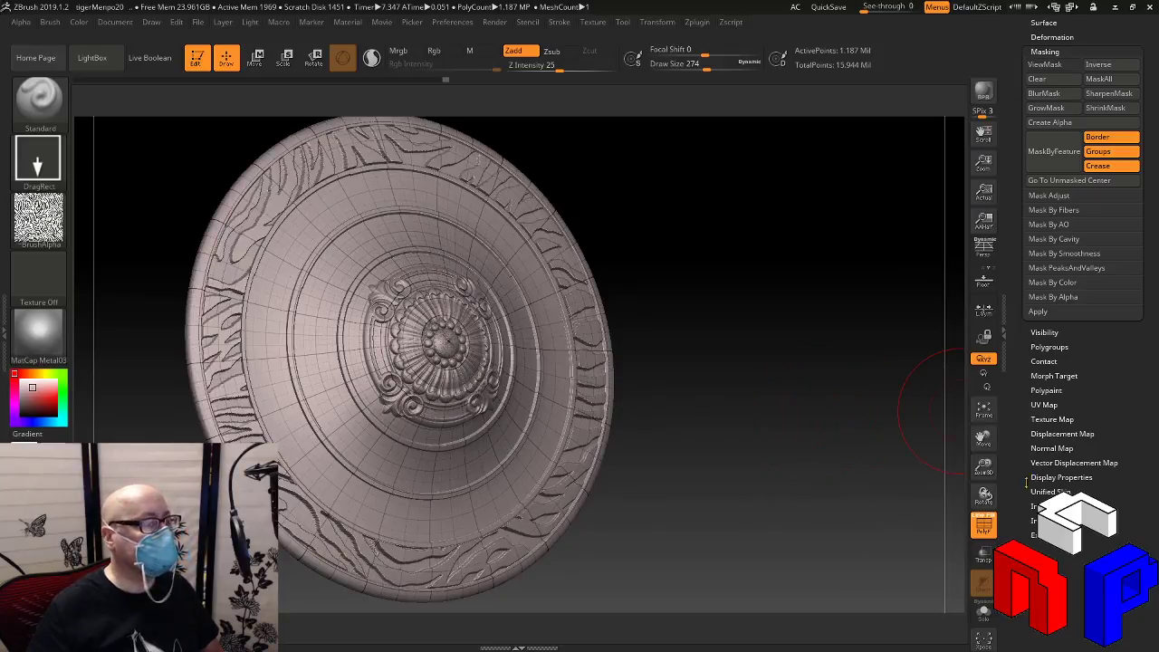
{"action": "left_click", "coordinate": [984, 523]}
{"action": "mouse_move", "coordinate": [849, 483]}
{"action": "left_mouse_down"}
{"action": "mouse_move", "coordinate": [825, 488]}
{"action": "mouse_move", "coordinate": [836, 363]}
{"action": "mouse_move", "coordinate": [816, 428]}
{"action": "mouse_move", "coordinate": [765, 463]}
{"action": "mouse_move", "coordinate": [779, 441]}
{"action": "mouse_move", "coordinate": [802, 532]}
{"action": "left_mouse_up"}
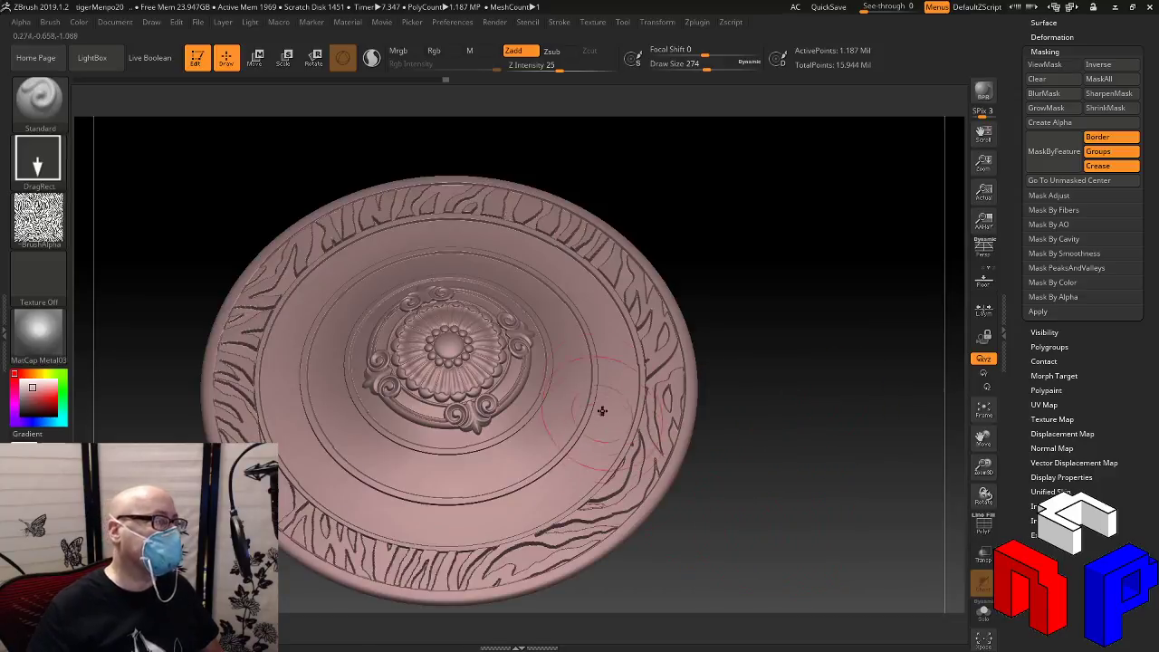
{"action": "mouse_move", "coordinate": [694, 267]}
{"action": "left_mouse_down"}
{"action": "mouse_move", "coordinate": [789, 370]}
{"action": "mouse_move", "coordinate": [787, 417]}
{"action": "mouse_move", "coordinate": [750, 385]}
{"action": "left_mouse_up"}
{"action": "mouse_move", "coordinate": [774, 428]}
{"action": "left_mouse_down"}
{"action": "mouse_move", "coordinate": [746, 454]}
{"action": "mouse_move", "coordinate": [764, 568]}
{"action": "left_mouse_up"}
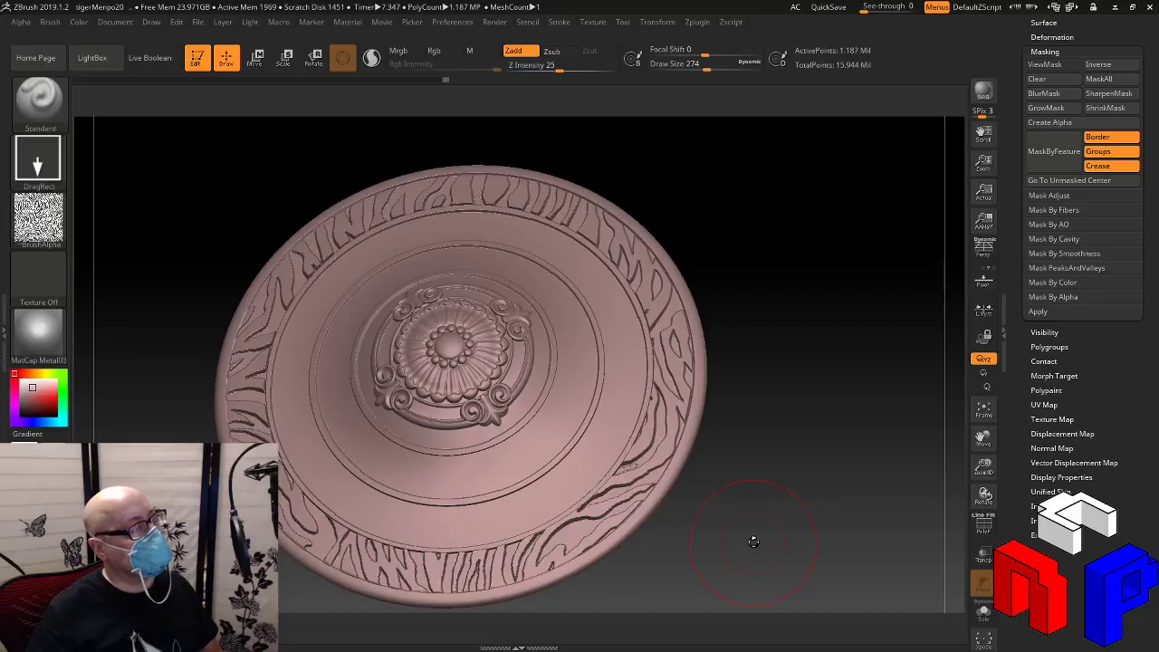
{"action": "key", "text": "ctrl+h"}
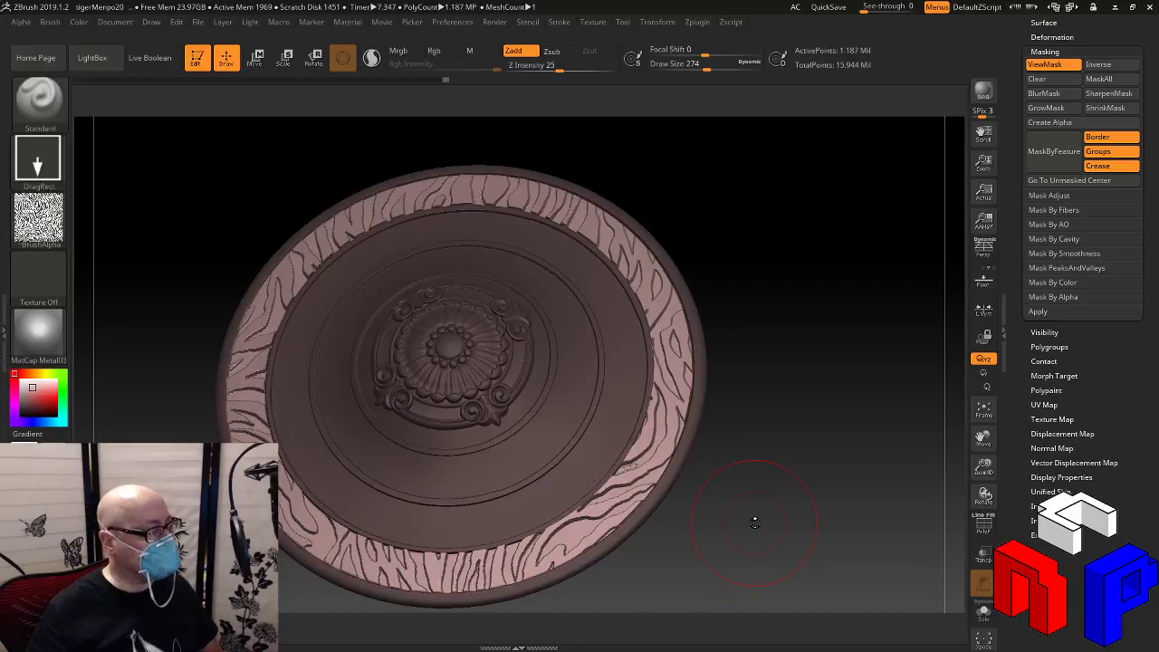
{"action": "key", "text": "ctrl+z"}
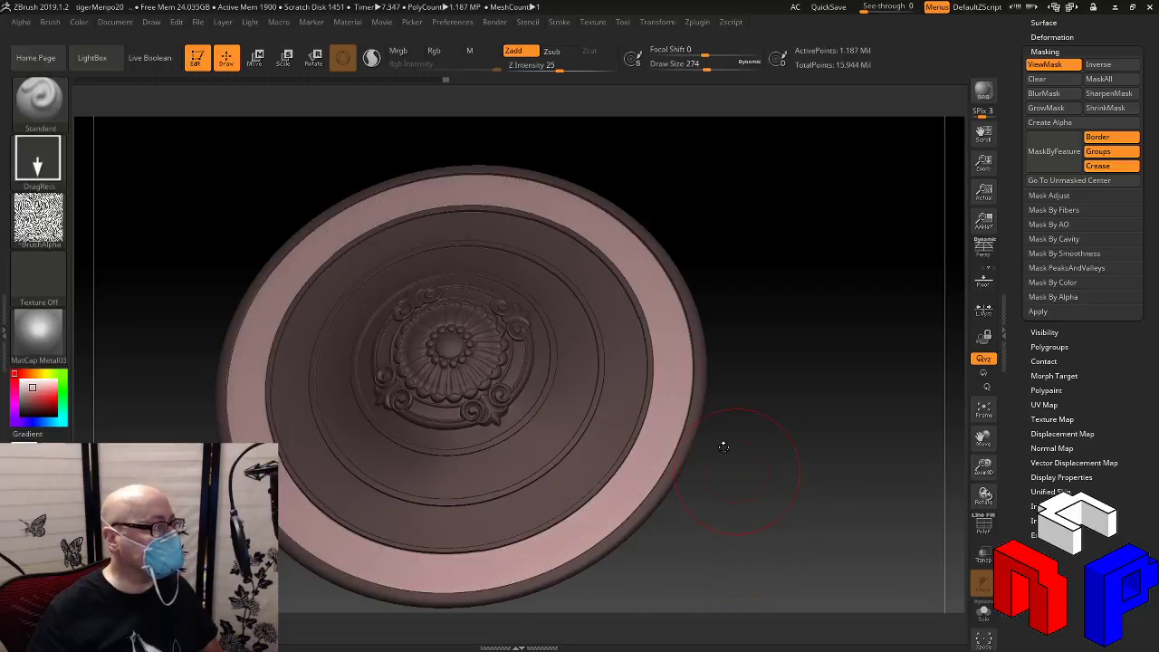
Save the project as tigerMenpo20a
{"action": "left_click", "coordinate": [199, 23]}
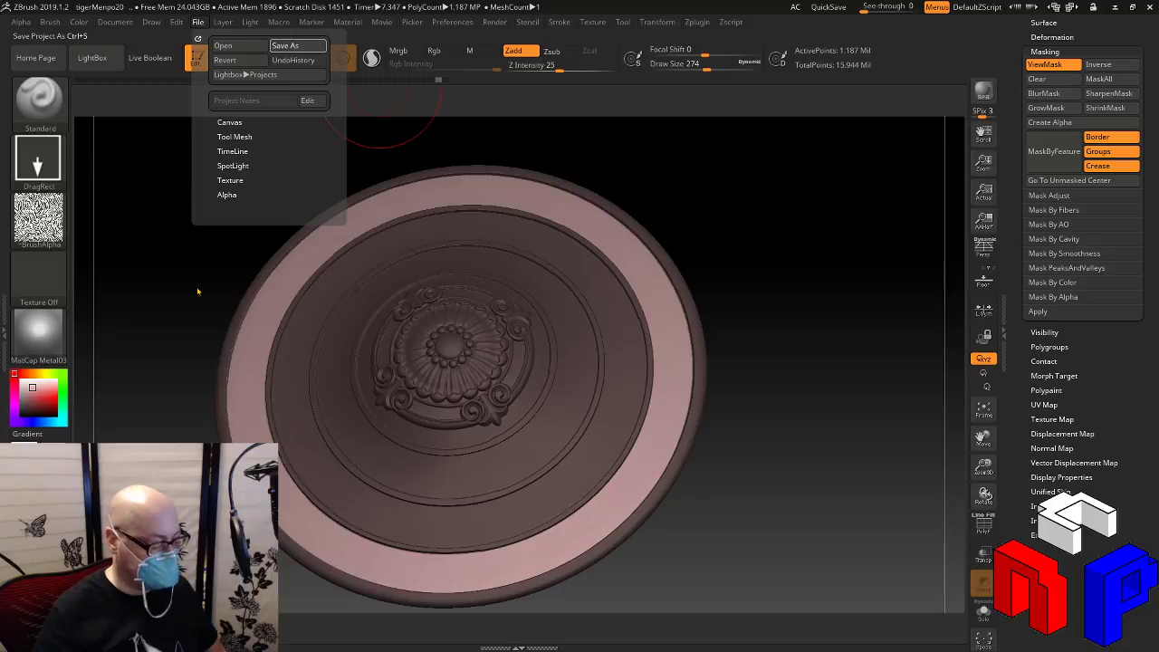
{"action": "left_click", "coordinate": [298, 45]}
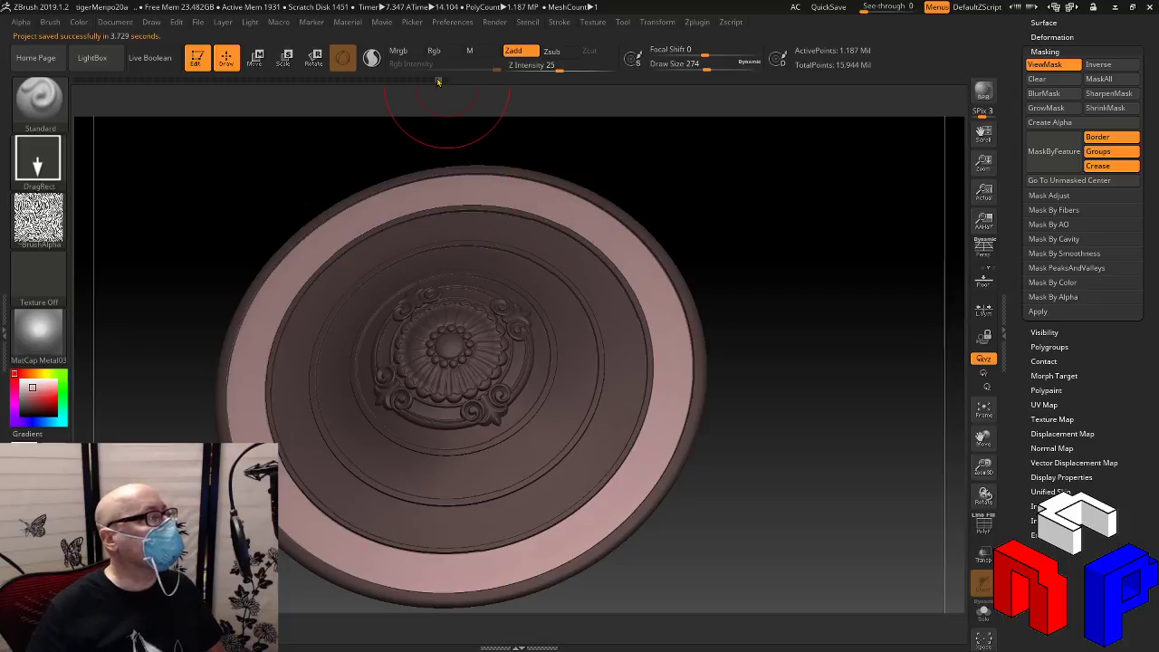
Stamp the tigerPattern alpha onto the outer band again, with the mask hidden for viewing and the polyframe shown
{"action": "key", "text": "ctrl+h"}
{"action": "left_click_drag", "start_coordinate": [779, 269], "coordinate": [600, 316], "text": "shift"}
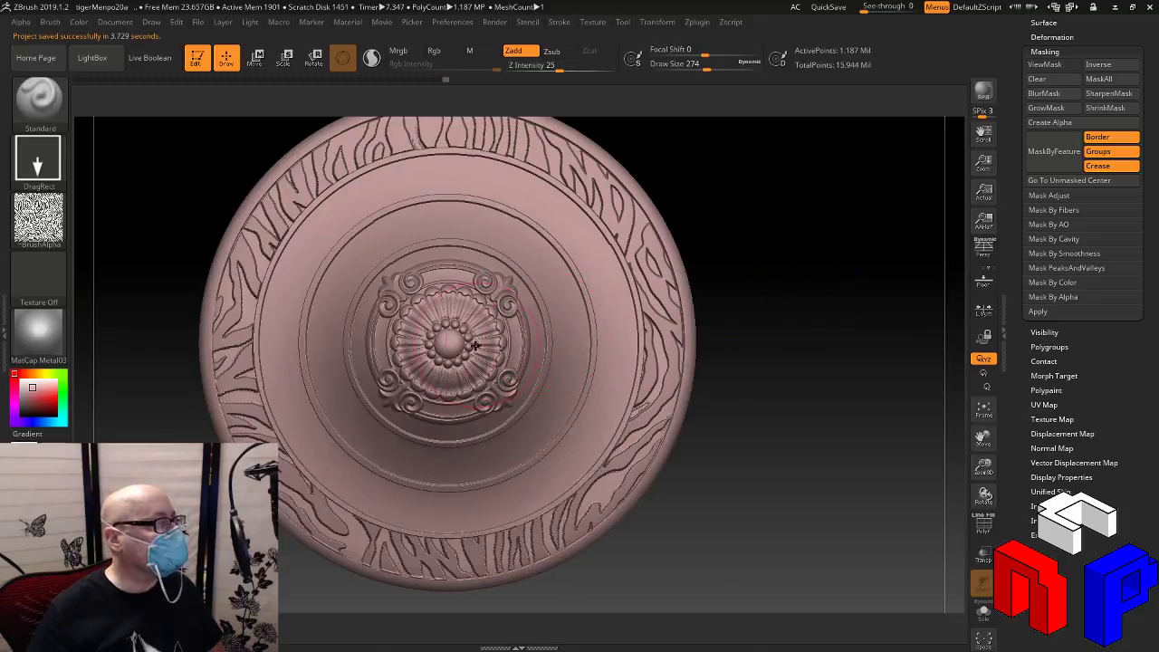
{"action": "left_click", "coordinate": [986, 526]}
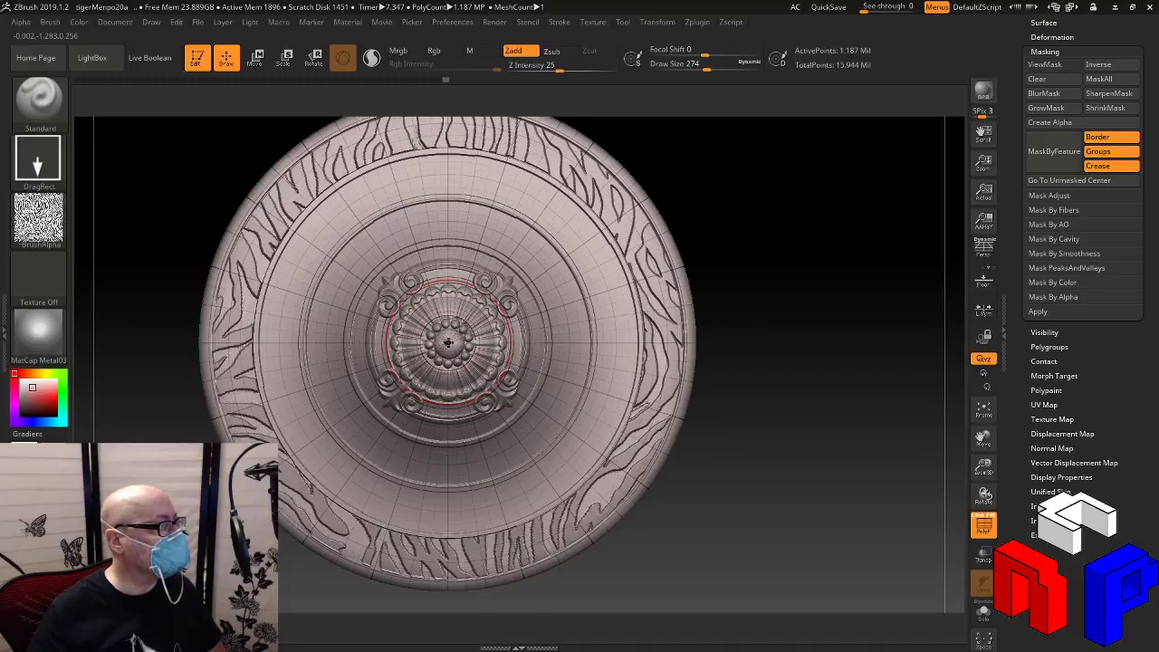
Mask a circular area from the hat's centre out to the middle raised ring using the Circle masking stroke
{"action": "left_click_drag", "start_coordinate": [450, 344], "coordinate": [532, 381], "text": "ctrl"}
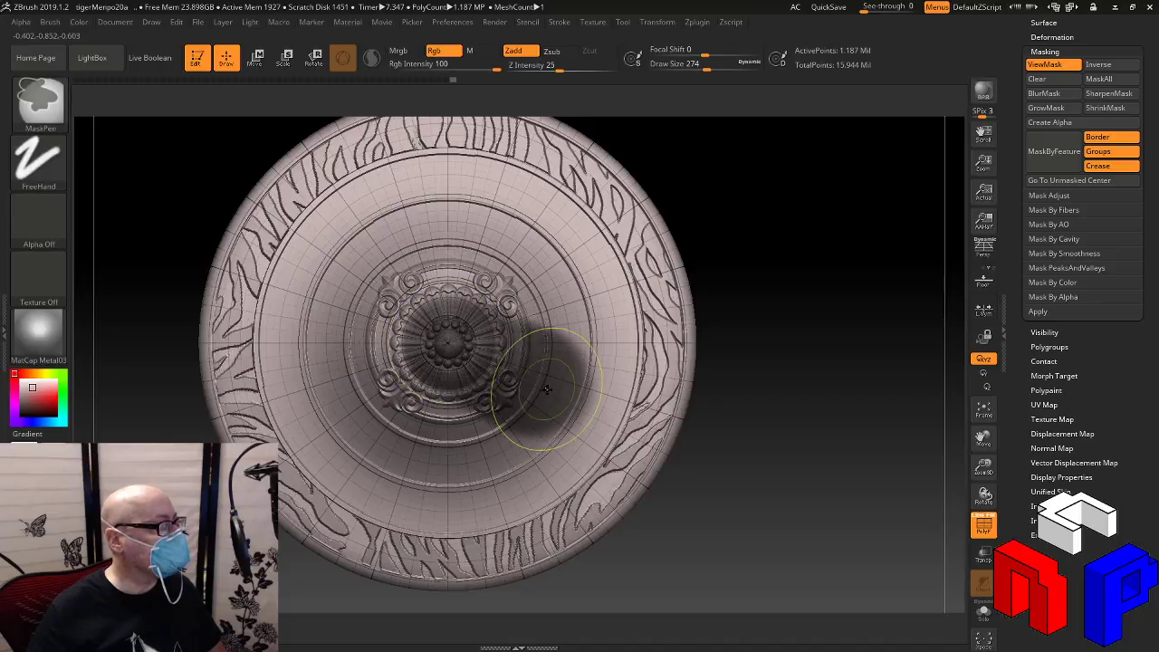
{"action": "left_click_drag", "start_coordinate": [136, 217], "coordinate": [88, 202], "text": "ctrl"}
{"action": "left_click", "coordinate": [38, 159], "text": "ctrl"}
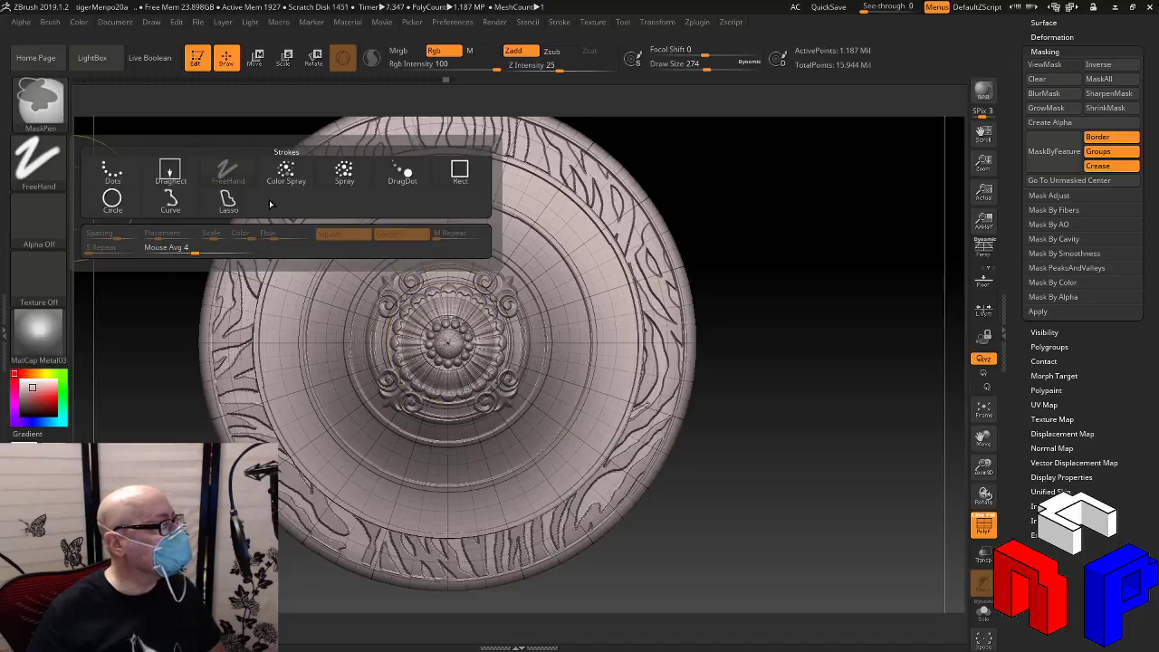
{"action": "left_click", "coordinate": [113, 201]}
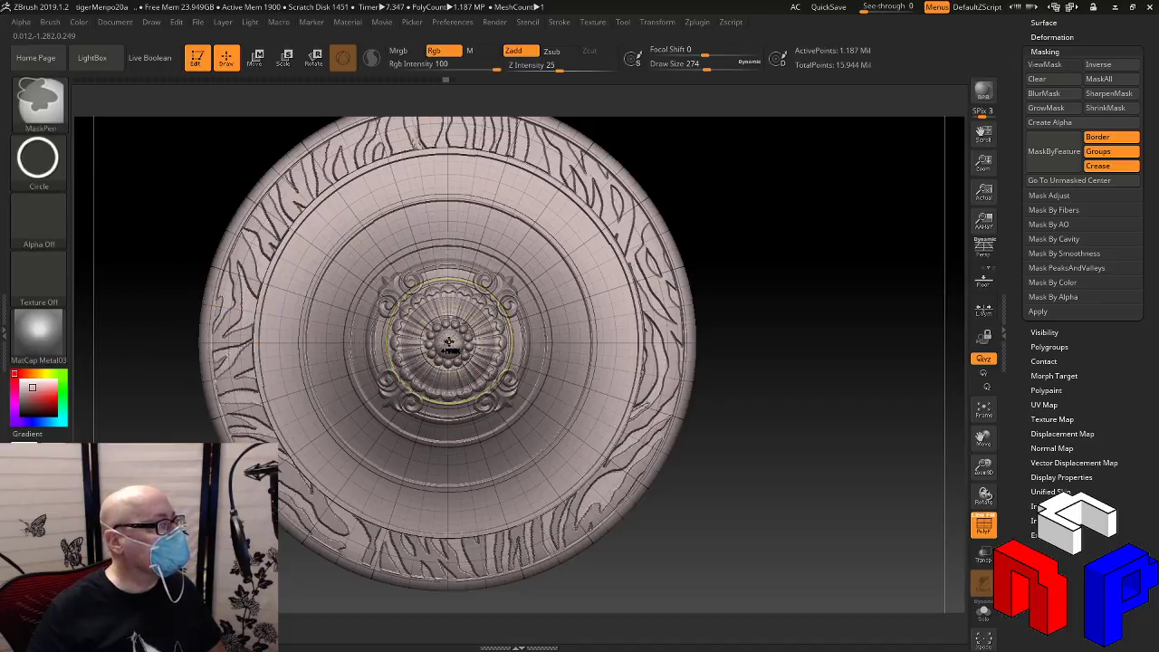
{"action": "left_click_drag", "start_coordinate": [449, 344], "coordinate": [611, 462], "text": "ctrl"}
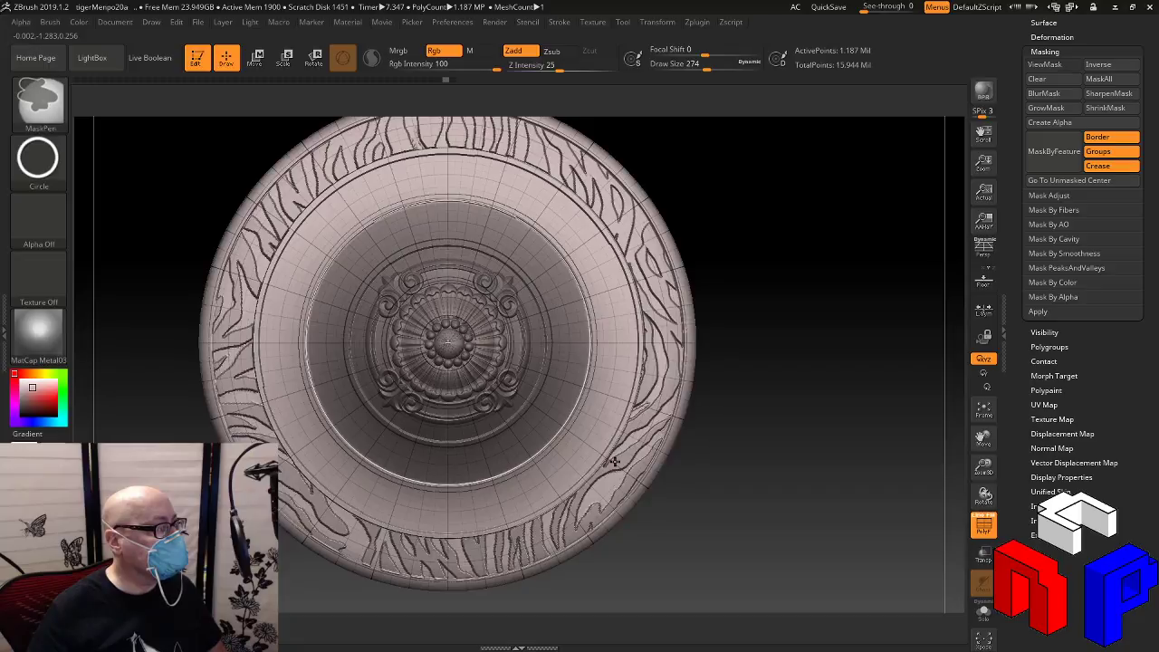
{"action": "key", "text": "ctrl+h"}
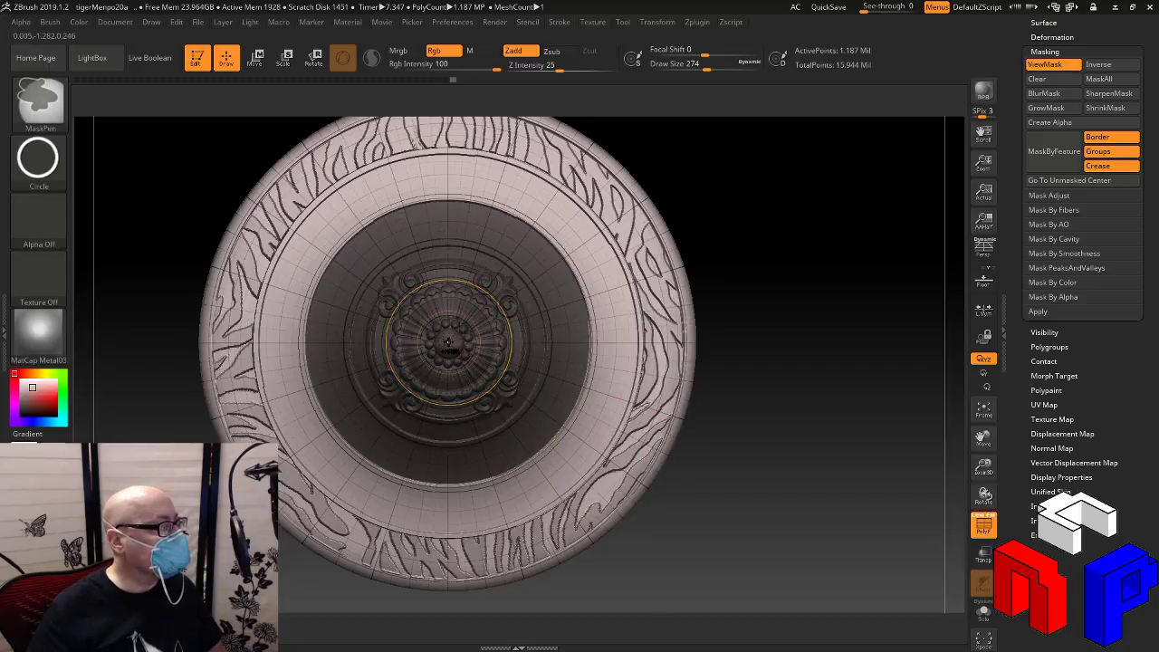
{"action": "left_click_drag", "start_coordinate": [447, 340], "coordinate": [542, 457], "text": "ctrl"}
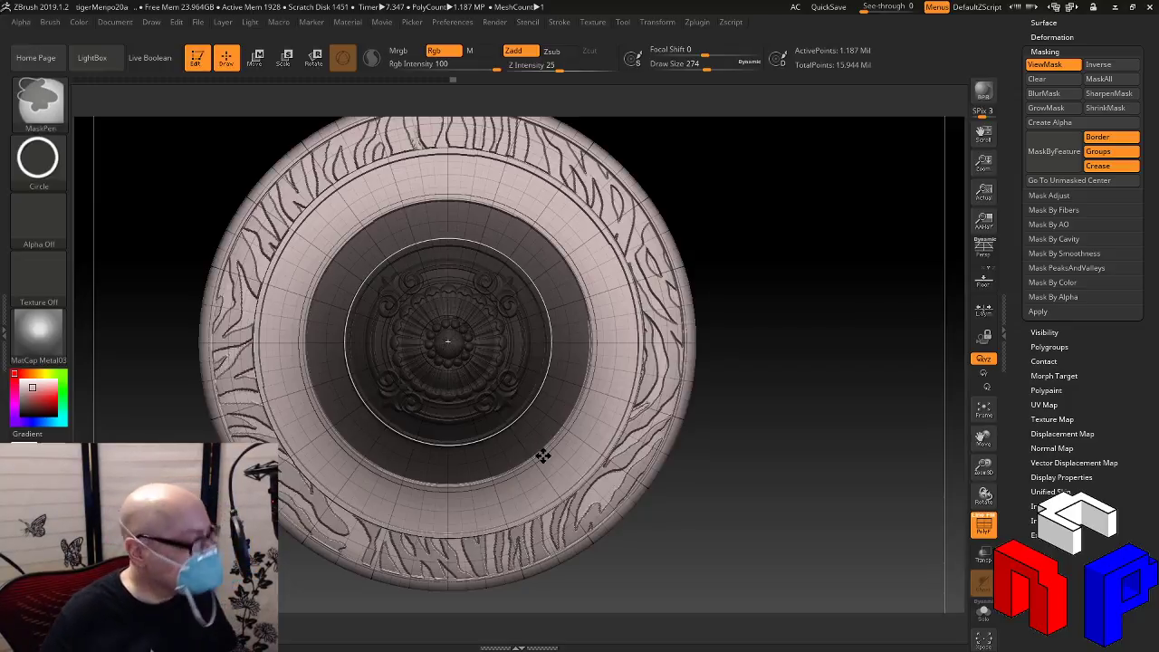
{"action": "mouse_move", "coordinate": [543, 455]}
{"action": "left_mouse_down", "text": "ctrl"}
{"action": "mouse_move", "coordinate": [535, 494]}
{"action": "mouse_move", "coordinate": [543, 459]}
{"action": "left_mouse_up", "text": "ctrl"}
{"action": "key", "text": "ctrl+h"}
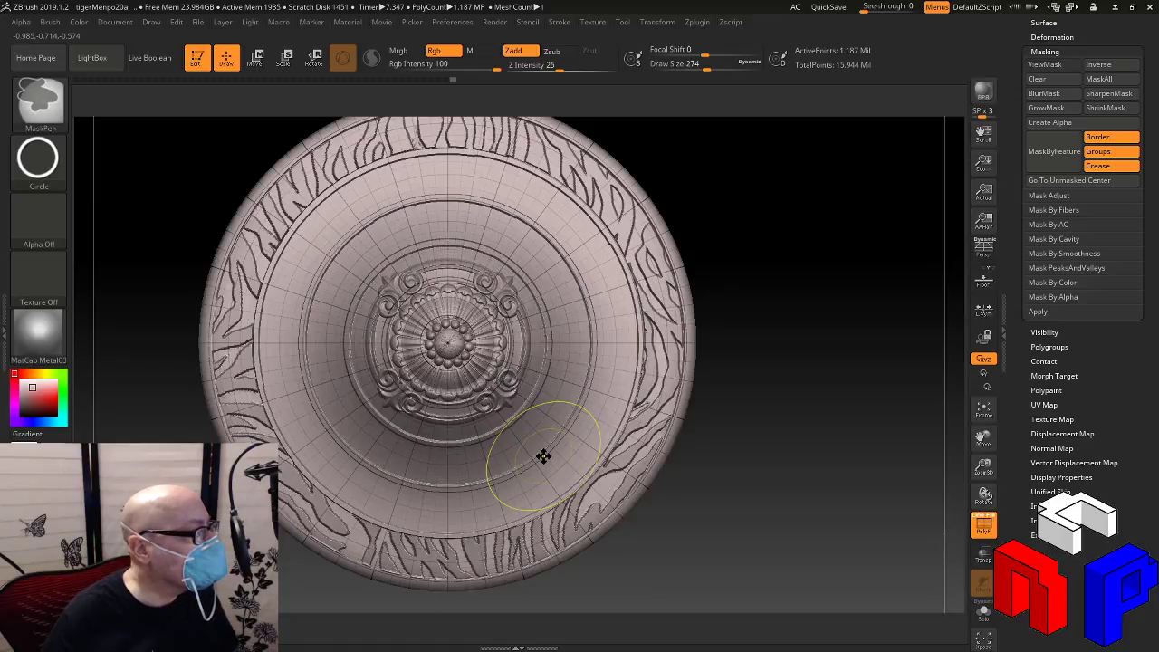
{"action": "key", "text": "ctrl+h"}
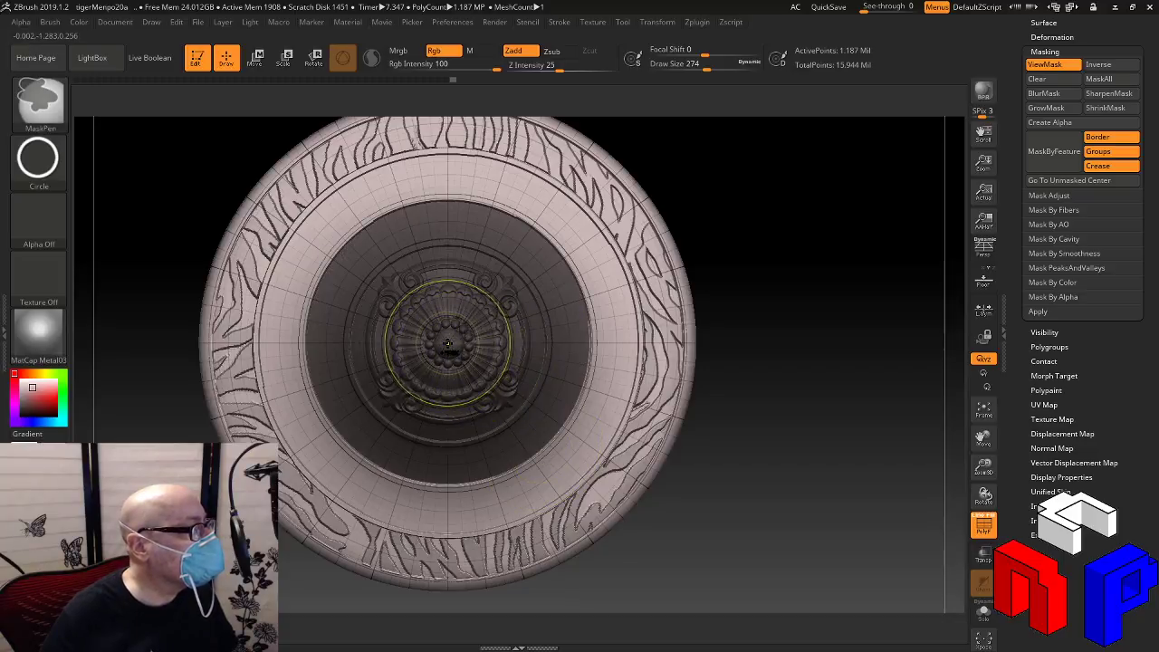
Unmask a smaller circle around the central medallion, and invert the mask to isolate the ring-shaped band around it
{"action": "left_click_drag", "start_coordinate": [447, 342], "coordinate": [515, 479], "text": "ctrl"}
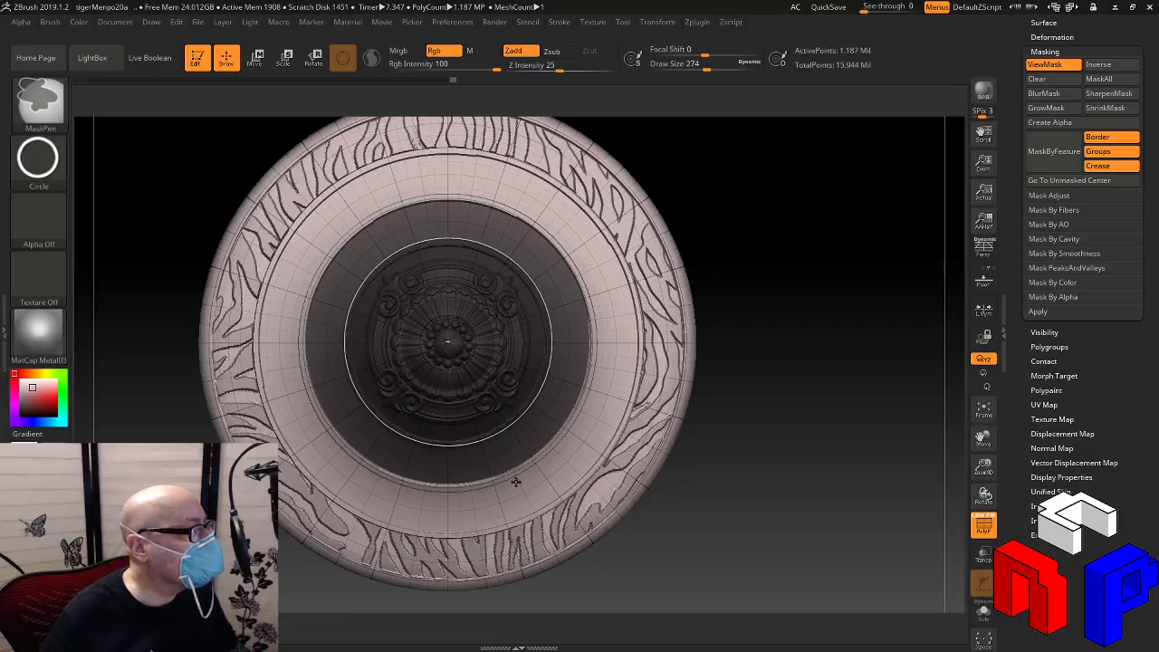
{"action": "key", "text": "alt"}
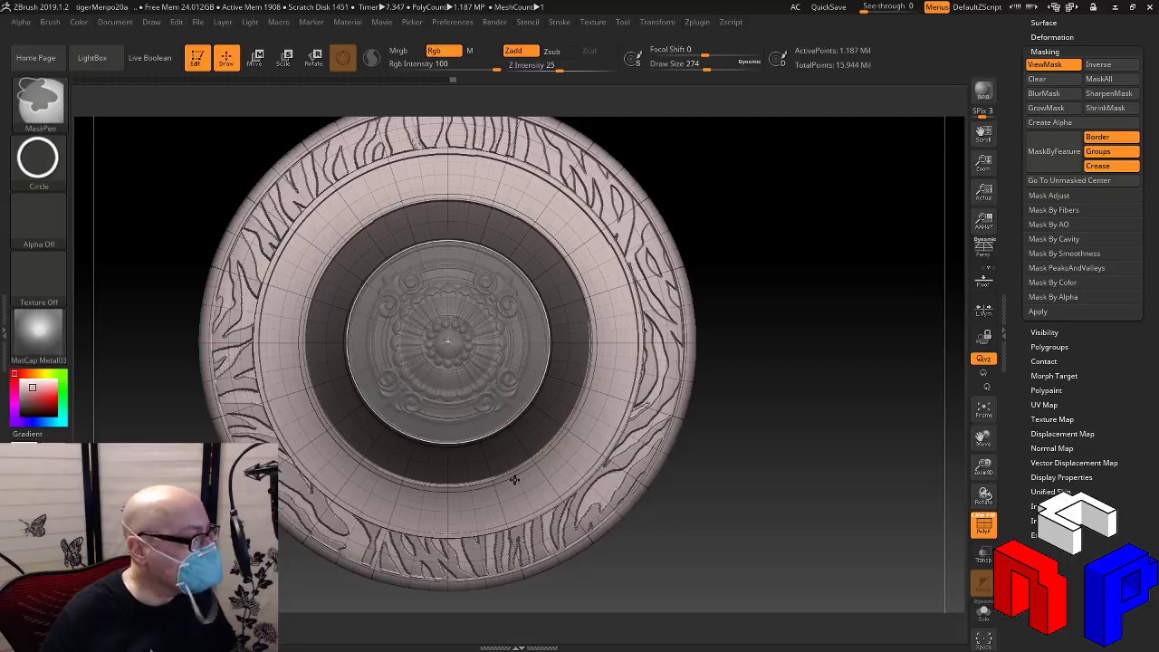
{"action": "left_click_drag", "start_coordinate": [515, 480], "coordinate": [516, 480], "text": "ctrl+alt"}
{"action": "left_click_drag", "start_coordinate": [740, 427], "coordinate": [753, 405]}
{"action": "mouse_move", "coordinate": [783, 359]}
{"action": "left_mouse_down"}
{"action": "mouse_move", "coordinate": [784, 340]}
{"action": "mouse_move", "coordinate": [787, 361]}
{"action": "left_mouse_up"}
{"action": "key", "text": "ctrl"}
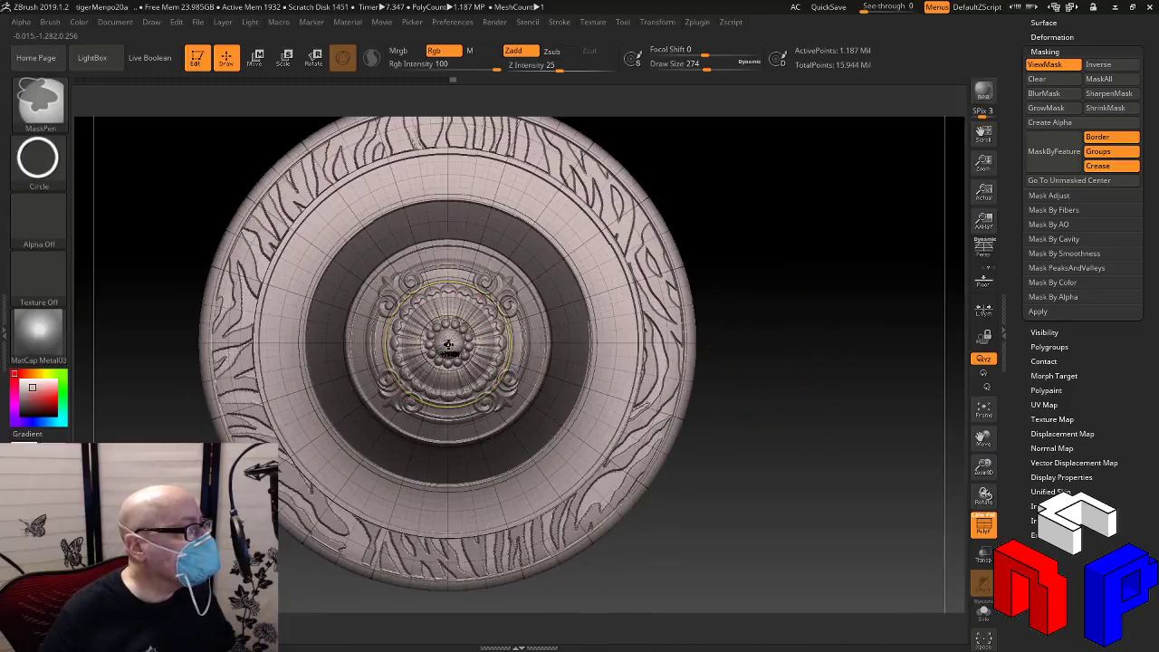
{"action": "left_click_drag", "start_coordinate": [449, 351], "coordinate": [505, 496], "text": "ctrl"}
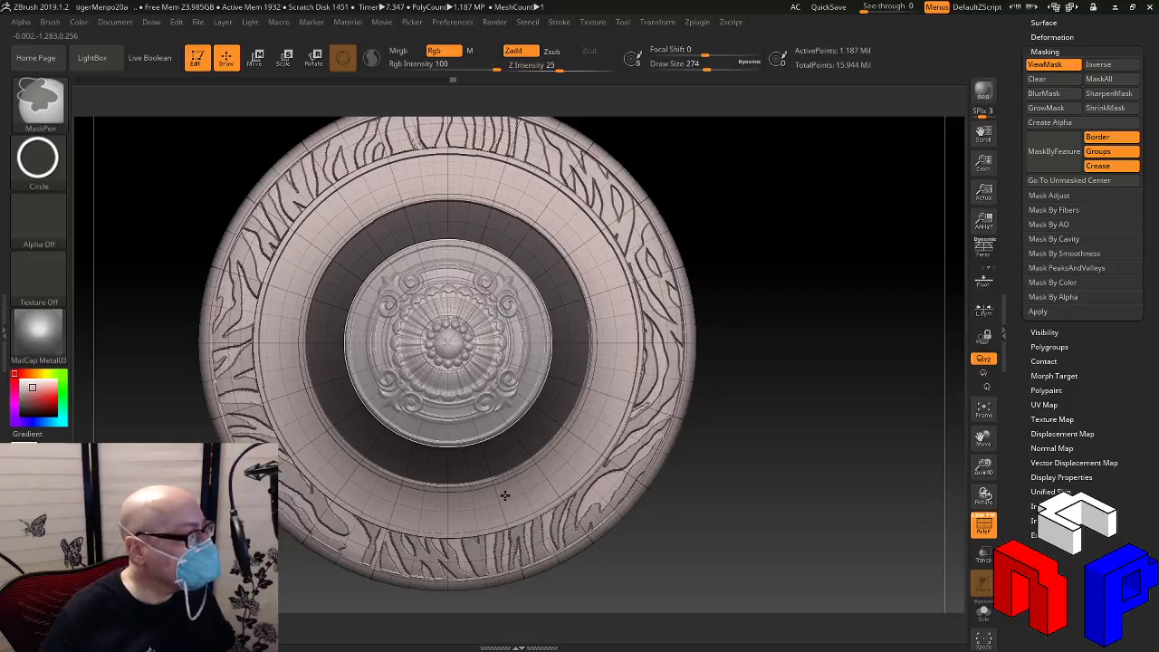
{"action": "mouse_move", "coordinate": [773, 507]}
{"action": "left_mouse_down"}
{"action": "mouse_move", "coordinate": [783, 413]}
{"action": "mouse_move", "coordinate": [802, 406]}
{"action": "mouse_move", "coordinate": [833, 420]}
{"action": "mouse_move", "coordinate": [828, 508]}
{"action": "mouse_move", "coordinate": [844, 324]}
{"action": "mouse_move", "coordinate": [778, 338]}
{"action": "mouse_move", "coordinate": [788, 363]}
{"action": "left_mouse_up"}
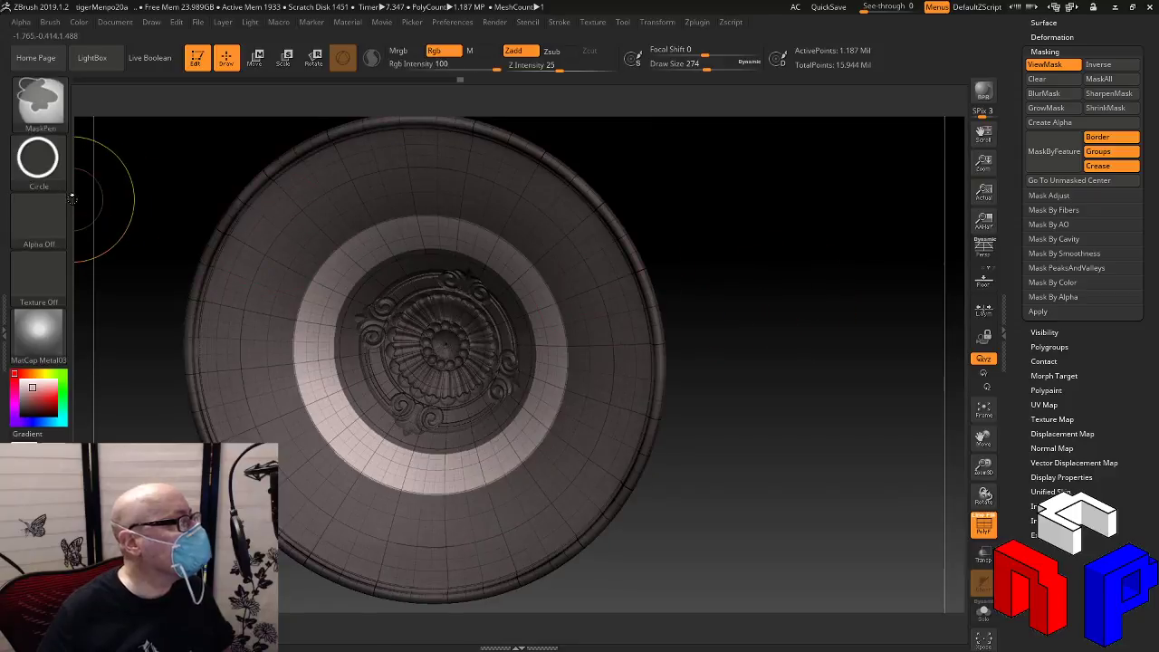
Switch the masking stroke from Circle to FreeHand
{"action": "left_click", "coordinate": [38, 172], "text": "ctrl"}
{"action": "left_click", "coordinate": [229, 173], "text": "ctrl"}
{"action": "mouse_move", "coordinate": [311, 292]}
{"action": "left_mouse_down", "text": "ctrl"}
{"action": "mouse_move", "coordinate": [360, 267]}
{"action": "mouse_move", "coordinate": [534, 373]}
{"action": "mouse_move", "coordinate": [304, 398]}
{"action": "mouse_move", "coordinate": [328, 275]}
{"action": "mouse_move", "coordinate": [526, 364]}
{"action": "left_mouse_up", "text": "ctrl"}
Try stamping the tigerPattern alpha onto the unmasked inner band from the hat's centre, check its relief from the side, and undo it
{"action": "mouse_move", "coordinate": [761, 238]}
{"action": "left_mouse_down"}
{"action": "mouse_move", "coordinate": [751, 407]}
{"action": "mouse_move", "coordinate": [764, 456]}
{"action": "left_mouse_up"}
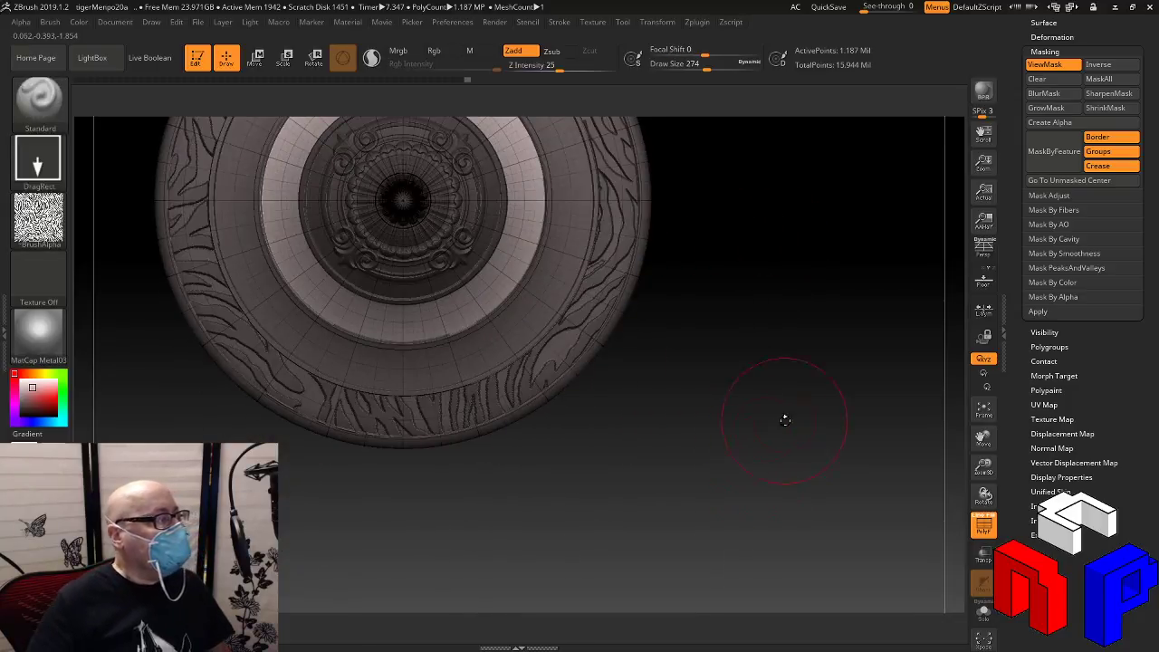
{"action": "left_click", "coordinate": [984, 413]}
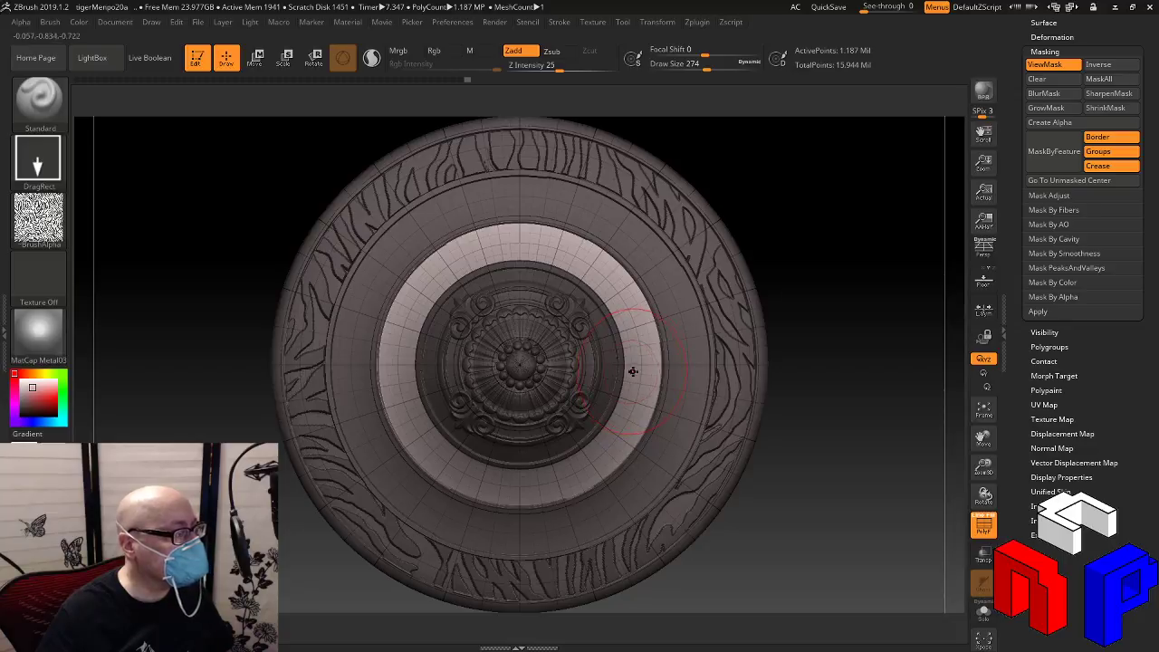
{"action": "mouse_move", "coordinate": [768, 359]}
{"action": "left_mouse_down"}
{"action": "mouse_move", "coordinate": [823, 371]}
{"action": "mouse_move", "coordinate": [792, 381]}
{"action": "mouse_move", "coordinate": [860, 384]}
{"action": "left_mouse_up"}
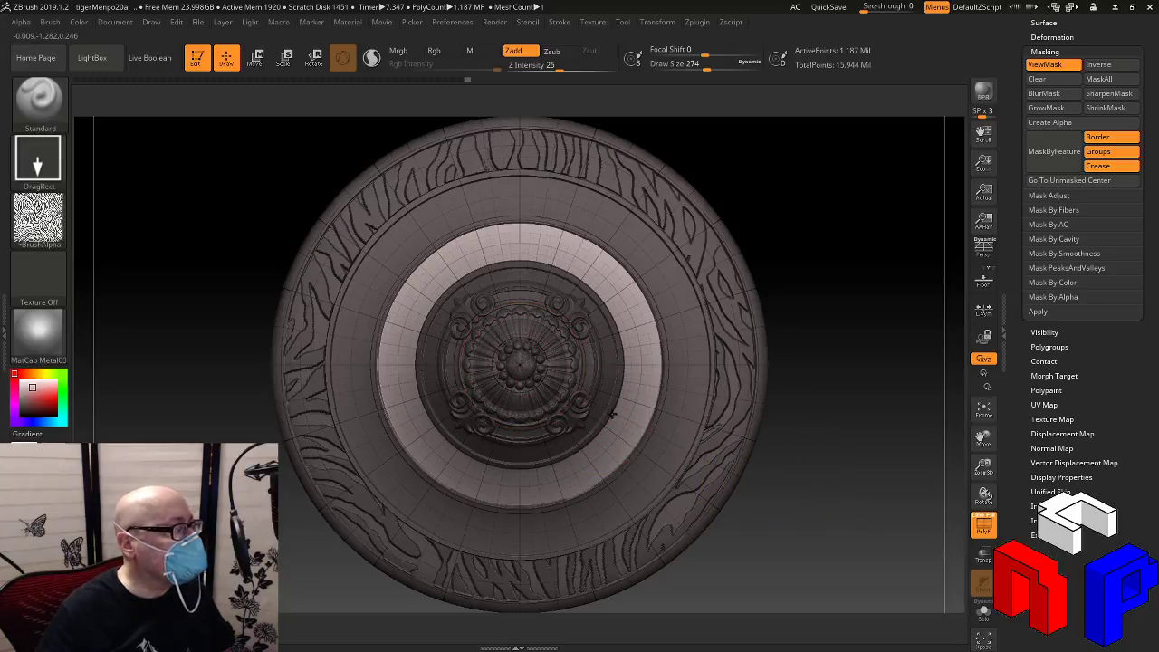
{"action": "left_click_drag", "start_coordinate": [640, 437], "coordinate": [765, 499]}
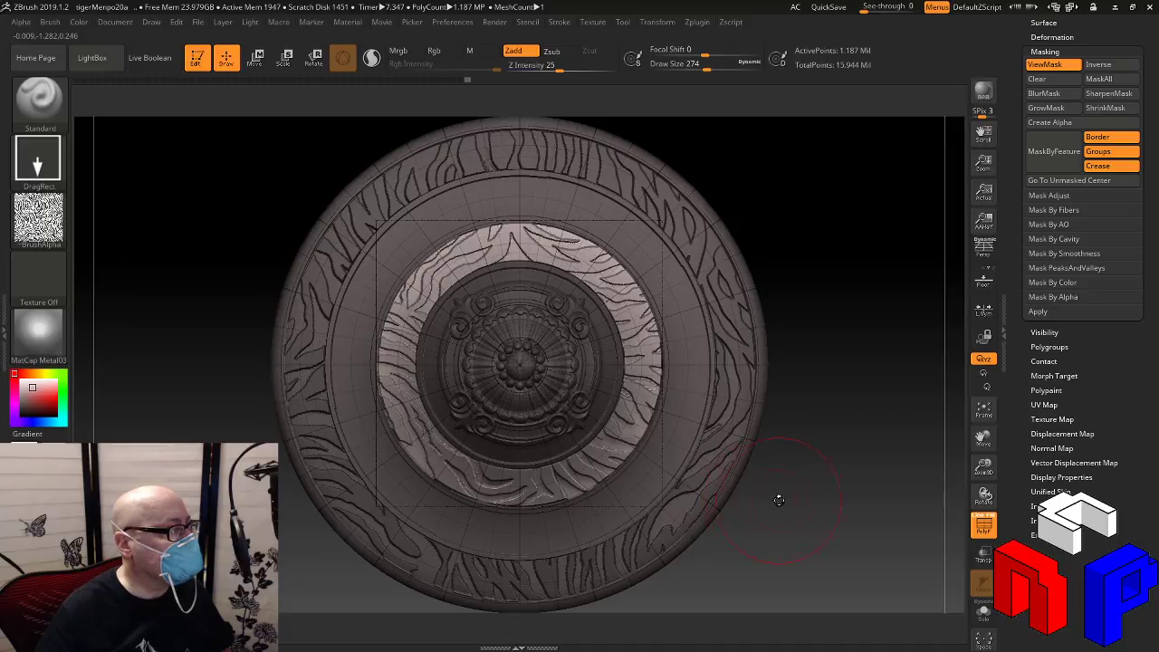
{"action": "left_click_drag", "start_coordinate": [779, 500], "coordinate": [841, 449]}
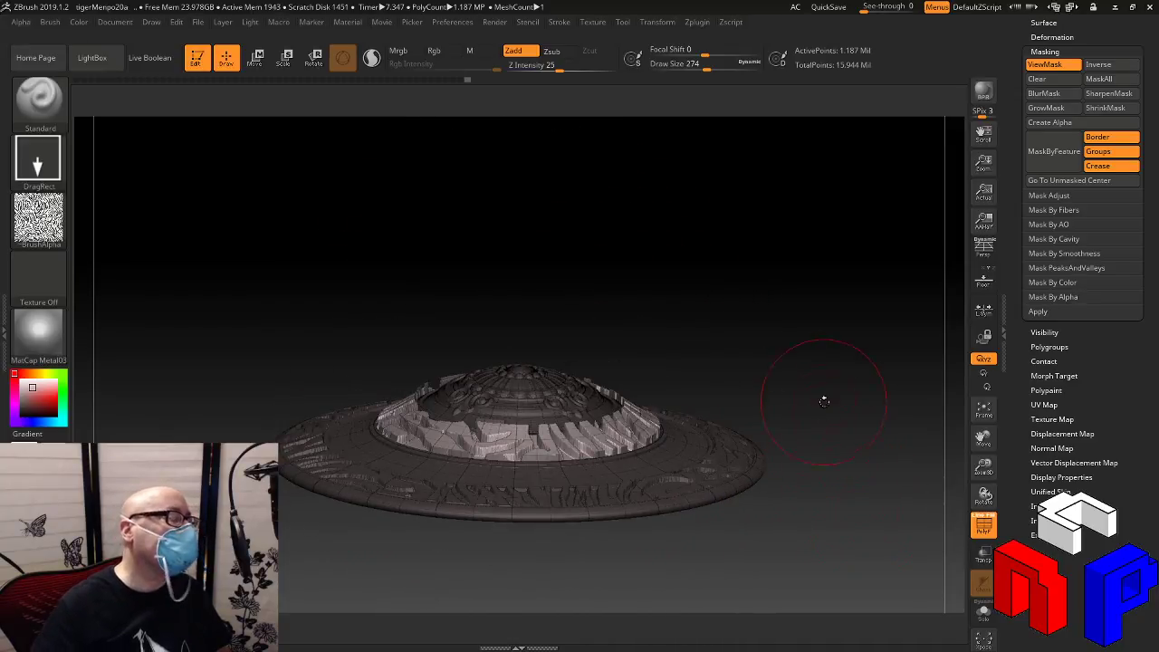
{"action": "mouse_move", "coordinate": [823, 389]}
{"action": "left_mouse_down"}
{"action": "mouse_move", "coordinate": [824, 459]}
{"action": "mouse_move", "coordinate": [826, 354]}
{"action": "mouse_move", "coordinate": [822, 413]}
{"action": "left_mouse_up"}
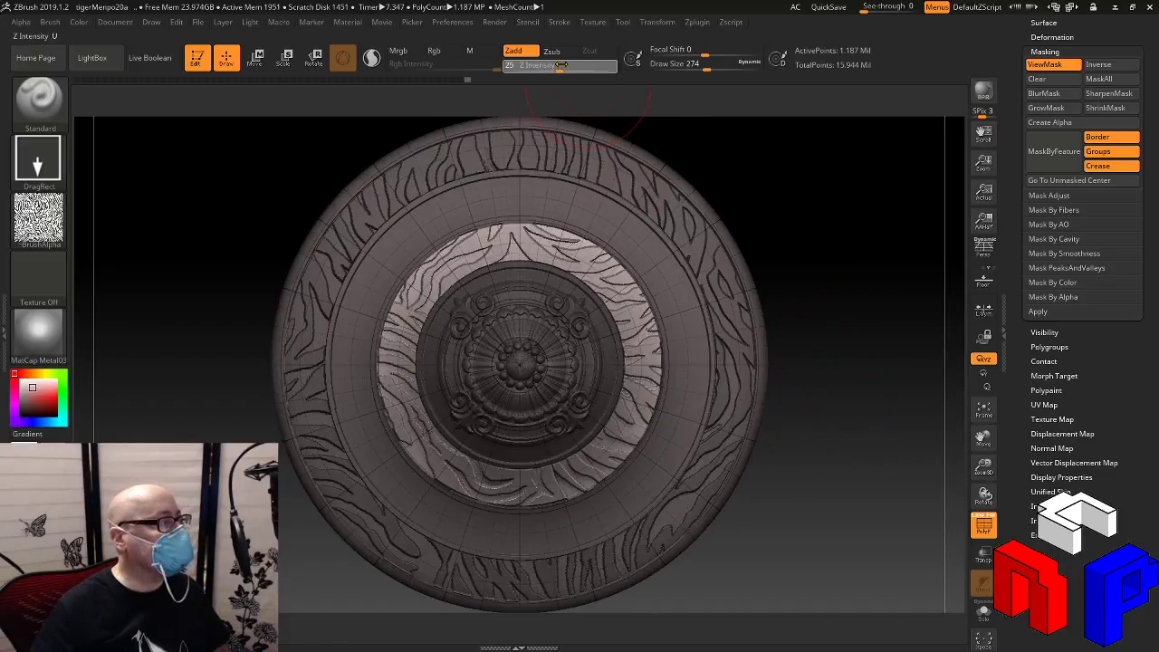
{"action": "key", "text": "ctrl+z"}
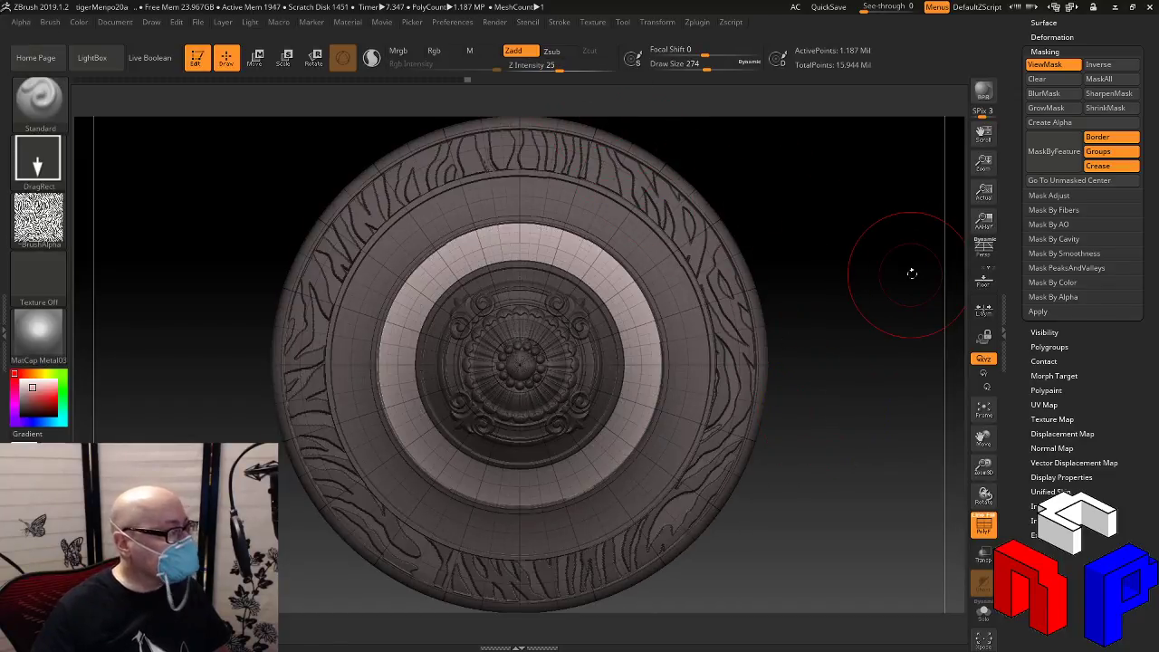
Set the Z Intensity to 13 and try stamping the tigerPattern alpha onto the unmasked inner band from the hat's centre
{"action": "left_click", "coordinate": [574, 64]}
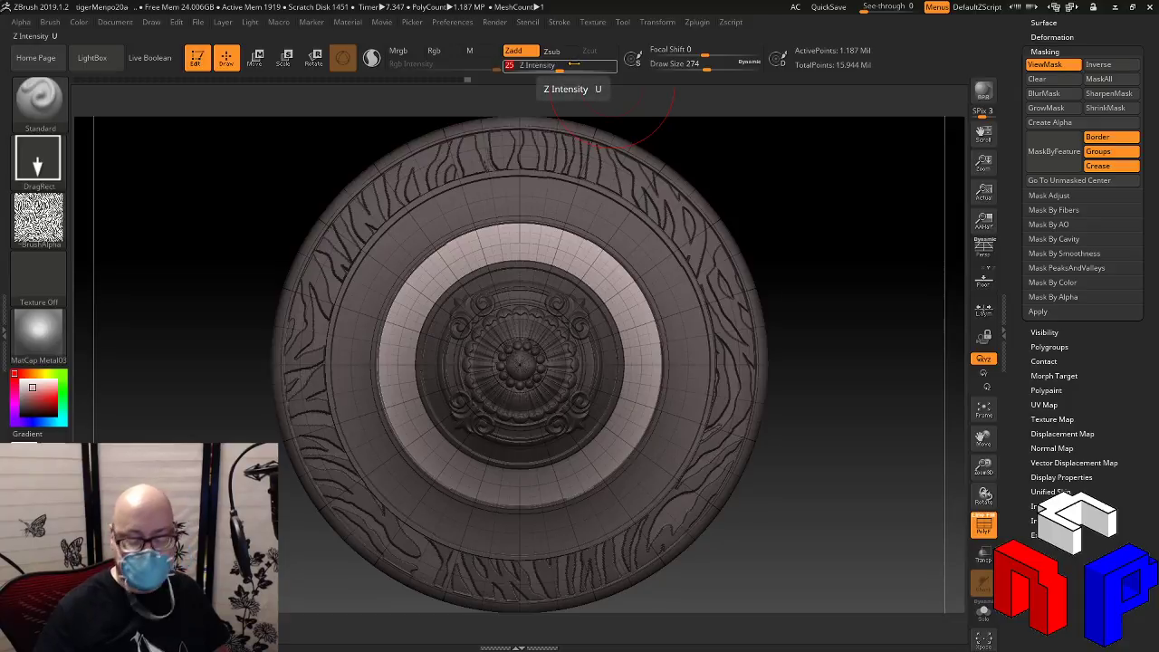
{"action": "type", "text": "1"}
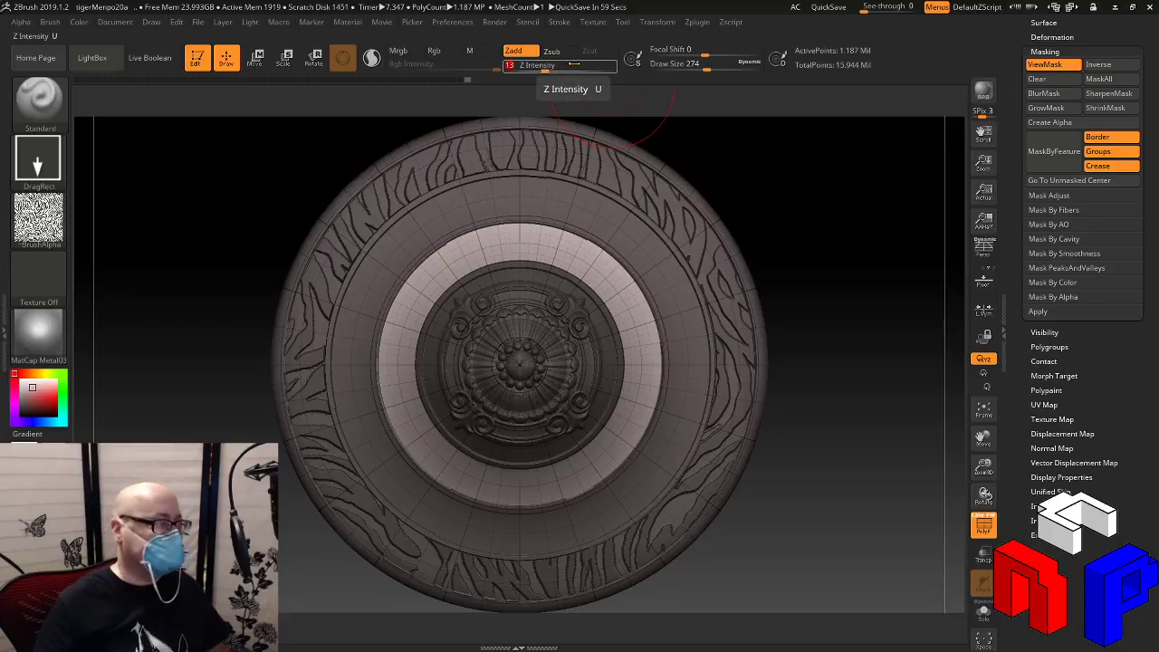
{"action": "type", "text": "3"}
{"action": "key", "text": "Return"}
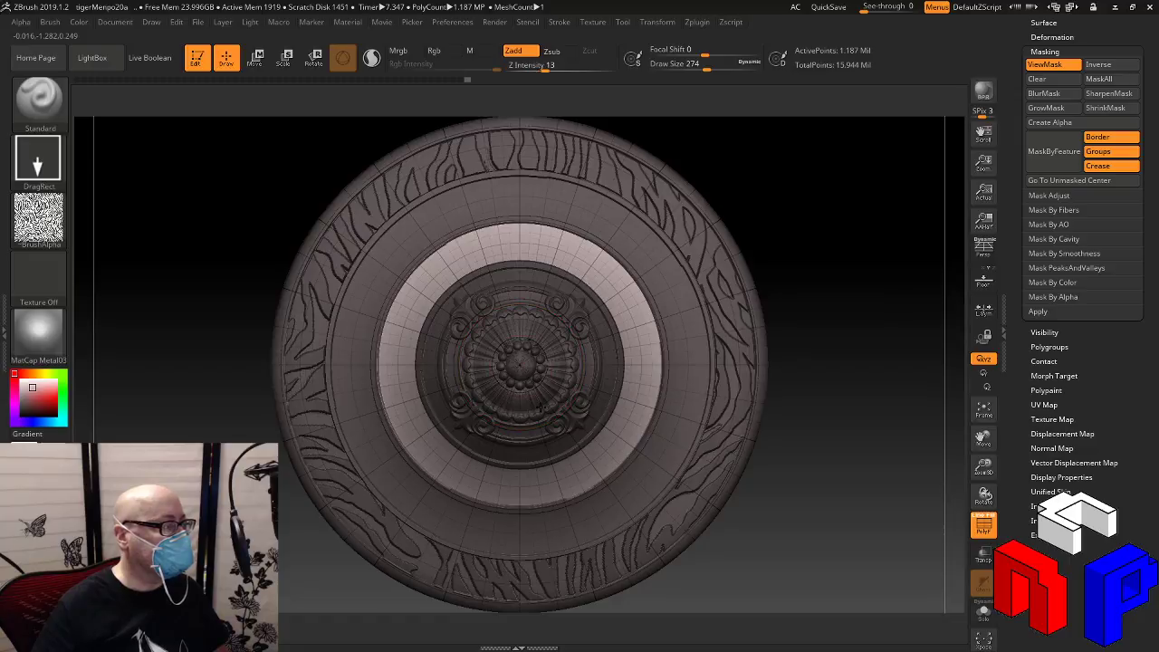
{"action": "mouse_move", "coordinate": [603, 507]}
{"action": "left_mouse_down"}
{"action": "mouse_move", "coordinate": [635, 545]}
{"action": "mouse_move", "coordinate": [669, 547]}
{"action": "left_mouse_up"}
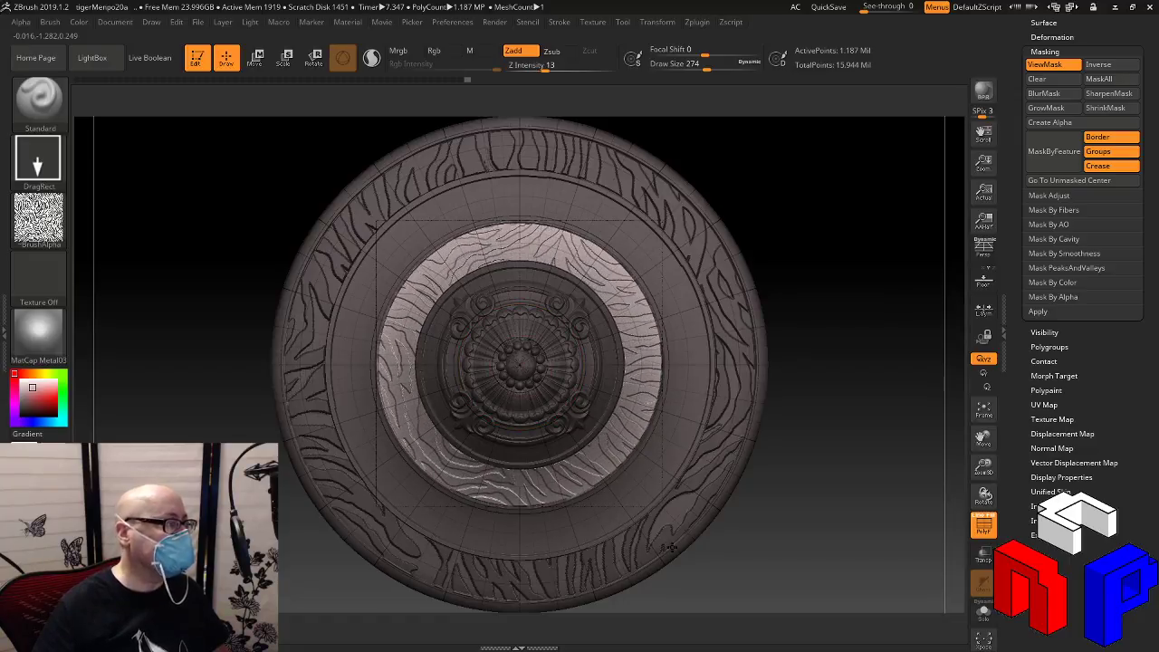
Examine the relief of the tiger stripes on the inner band from the side, up close and from above
{"action": "left_click_drag", "start_coordinate": [781, 553], "coordinate": [807, 363]}
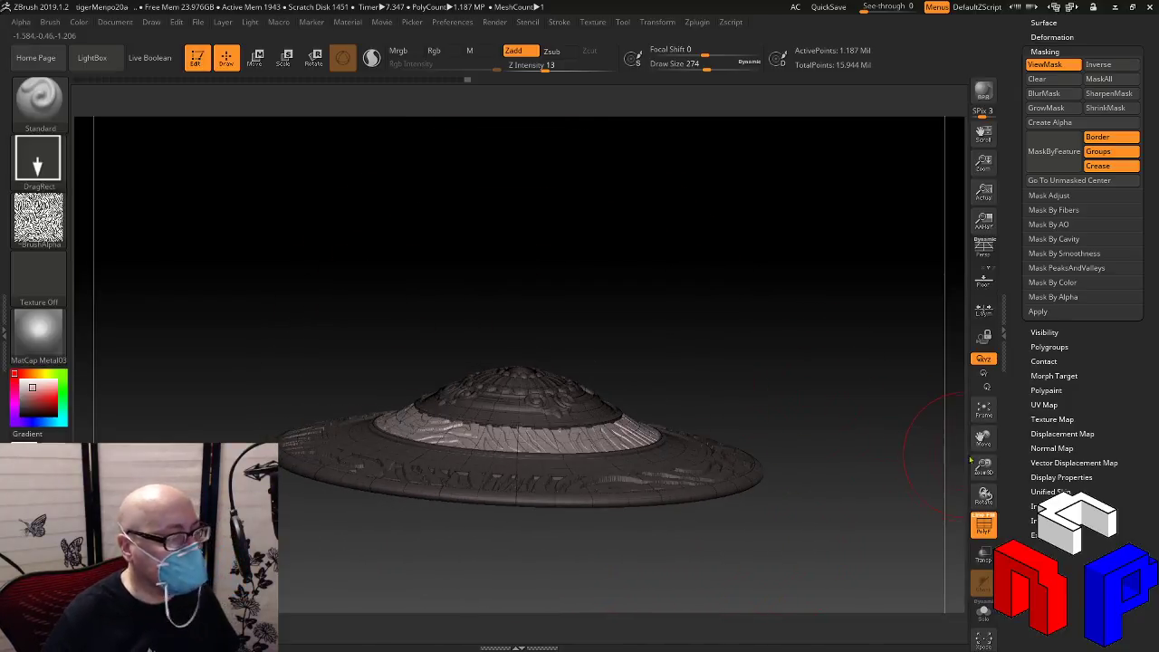
{"action": "mouse_move", "coordinate": [982, 438]}
{"action": "left_mouse_down"}
{"action": "mouse_move", "coordinate": [953, 434]}
{"action": "mouse_move", "coordinate": [990, 436]}
{"action": "left_mouse_up"}
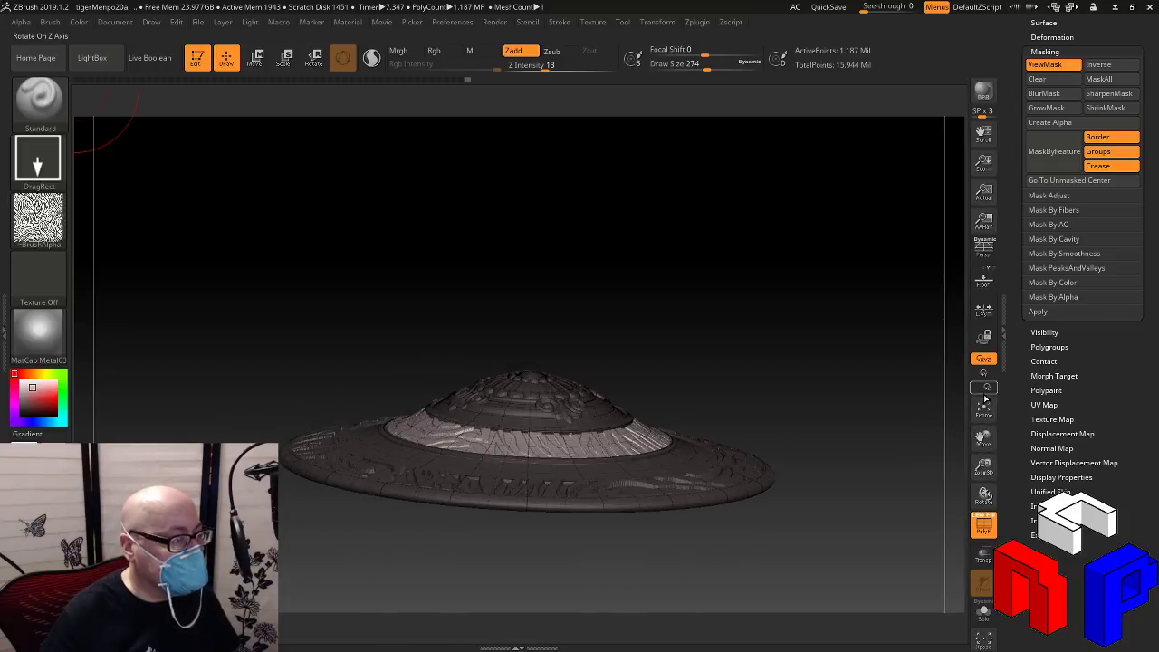
{"action": "left_click", "coordinate": [985, 395]}
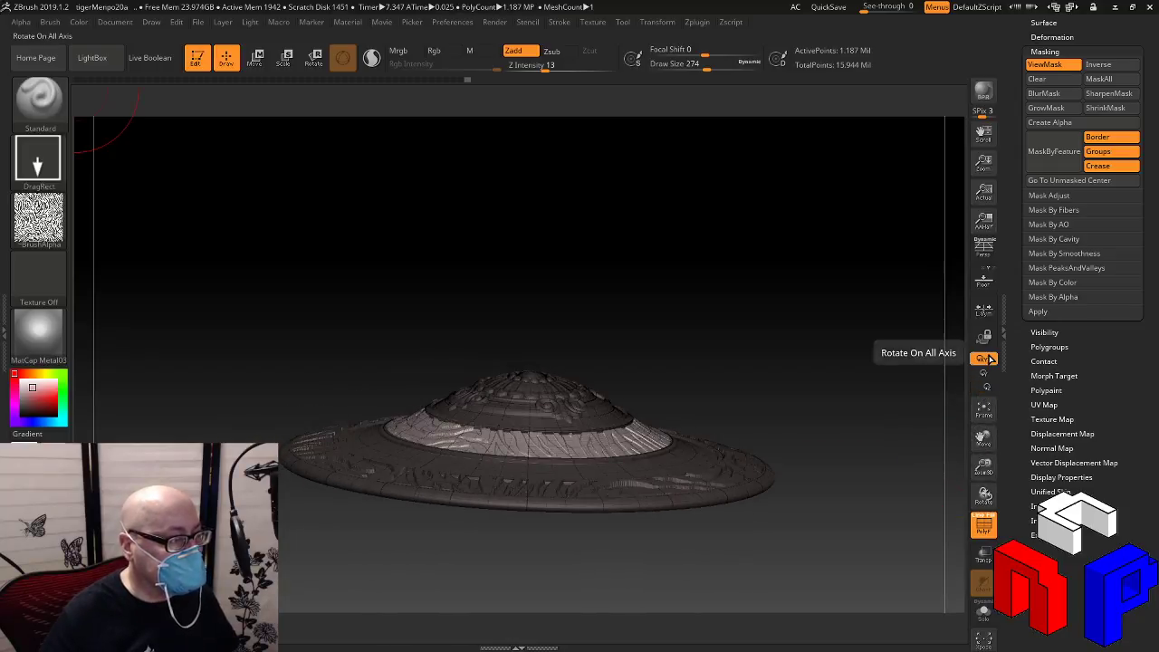
{"action": "left_click", "coordinate": [984, 359]}
{"action": "left_click_drag", "start_coordinate": [865, 453], "coordinate": [857, 428]}
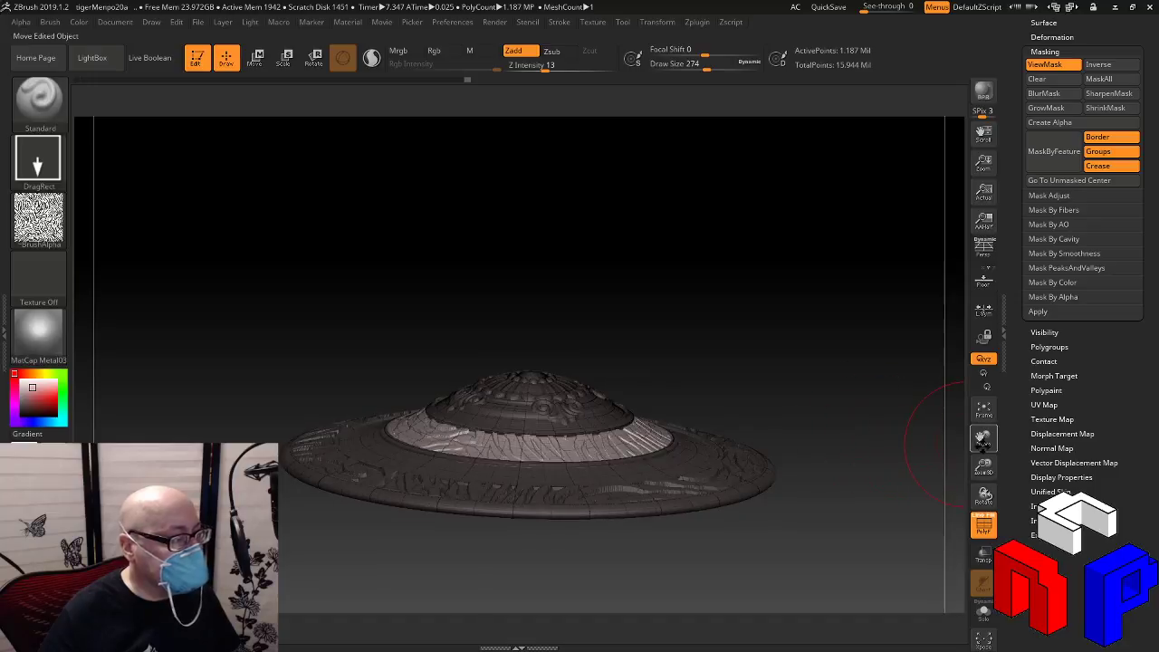
{"action": "left_click_drag", "start_coordinate": [985, 467], "coordinate": [1043, 485]}
{"action": "mouse_move", "coordinate": [798, 391]}
{"action": "left_mouse_down"}
{"action": "mouse_move", "coordinate": [797, 360]}
{"action": "mouse_move", "coordinate": [820, 352]}
{"action": "mouse_move", "coordinate": [826, 376]}
{"action": "left_mouse_up"}
{"action": "left_click_drag", "start_coordinate": [861, 290], "coordinate": [861, 316]}
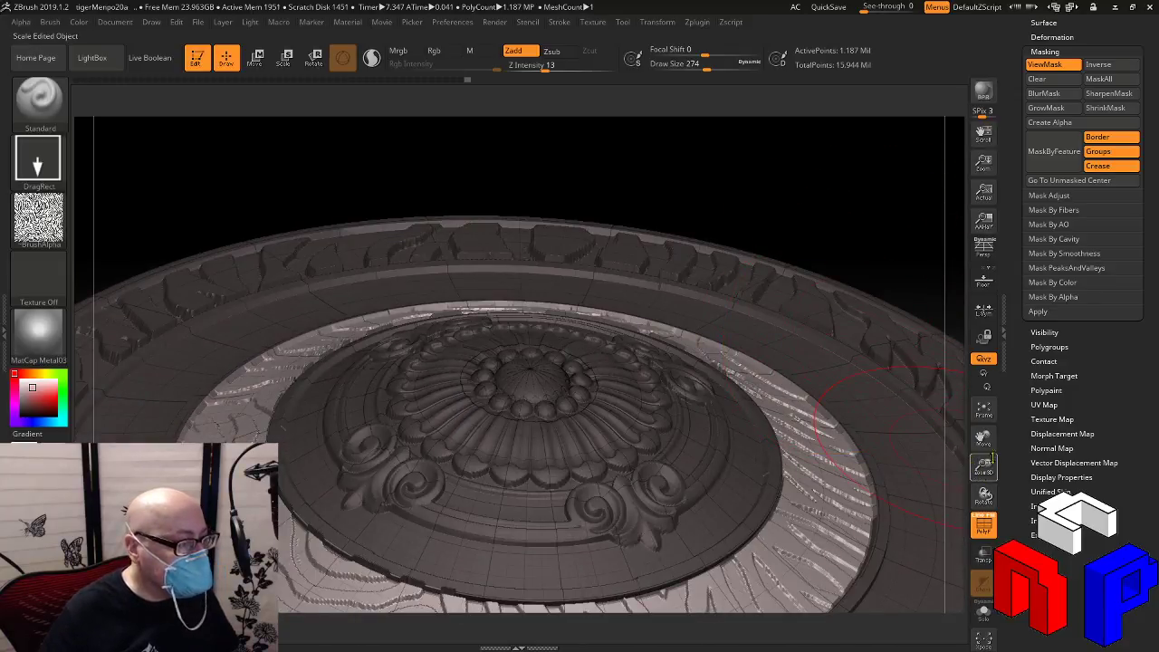
{"action": "left_click_drag", "start_coordinate": [992, 442], "coordinate": [1027, 216]}
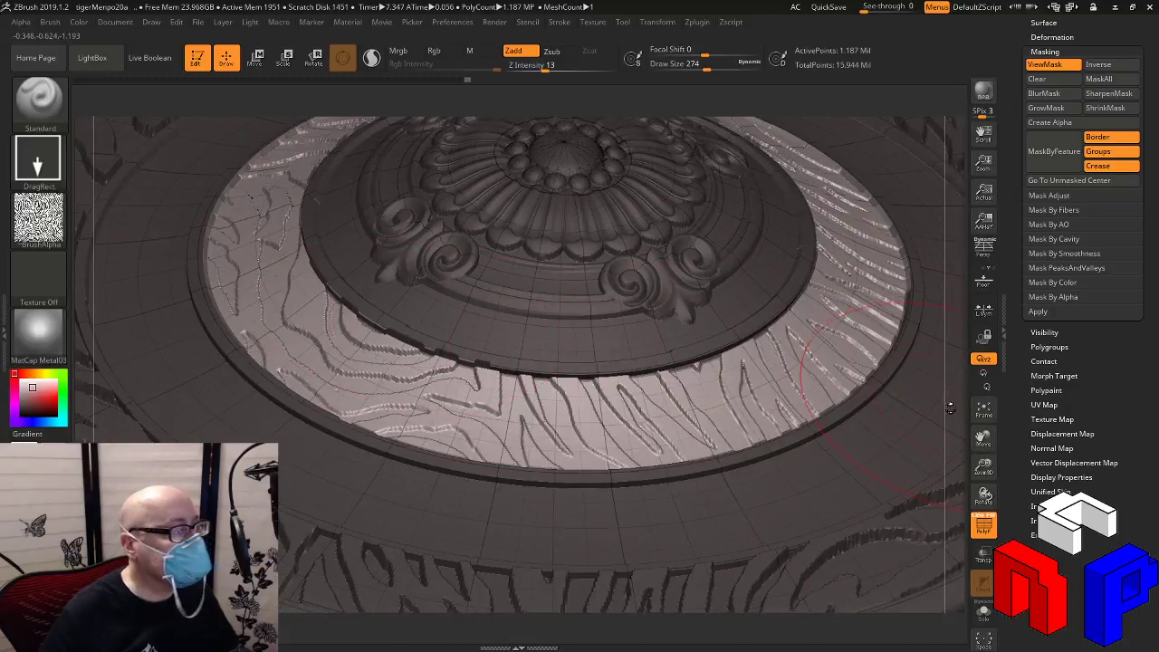
{"action": "left_click_drag", "start_coordinate": [983, 467], "coordinate": [967, 465]}
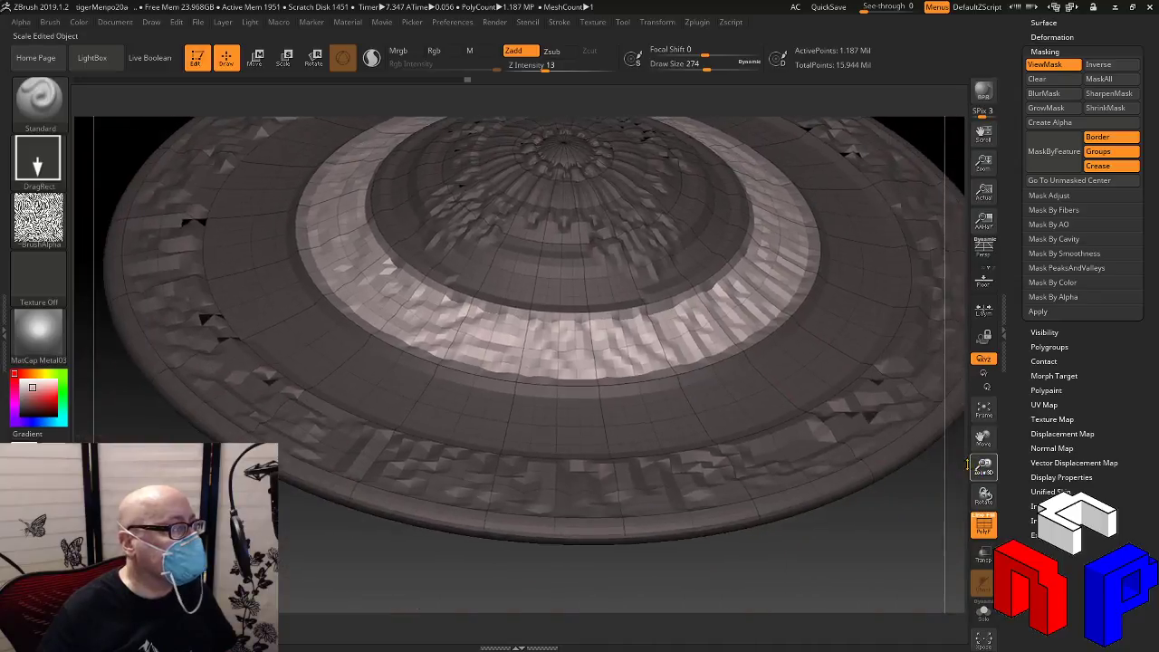
{"action": "left_click_drag", "start_coordinate": [855, 546], "coordinate": [916, 479]}
{"action": "left_click_drag", "start_coordinate": [984, 467], "coordinate": [945, 534]}
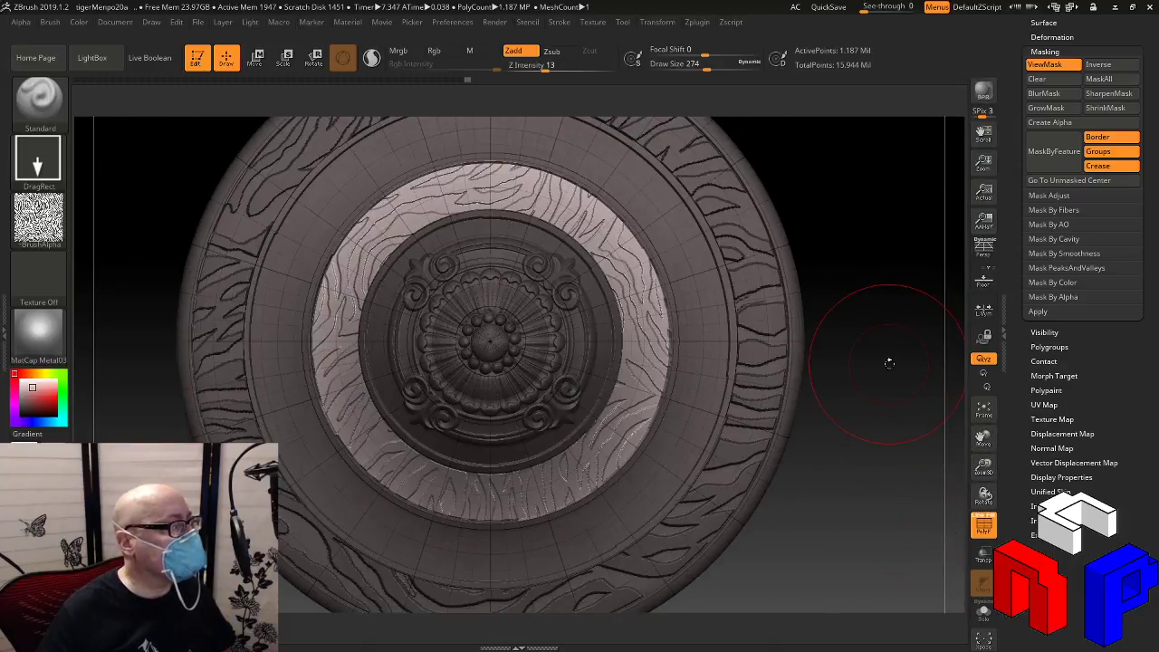
Undo the stripe stamp on the inner band, and grow and sharpen the mask surrounding the band
{"action": "left_click_drag", "start_coordinate": [890, 363], "coordinate": [857, 378]}
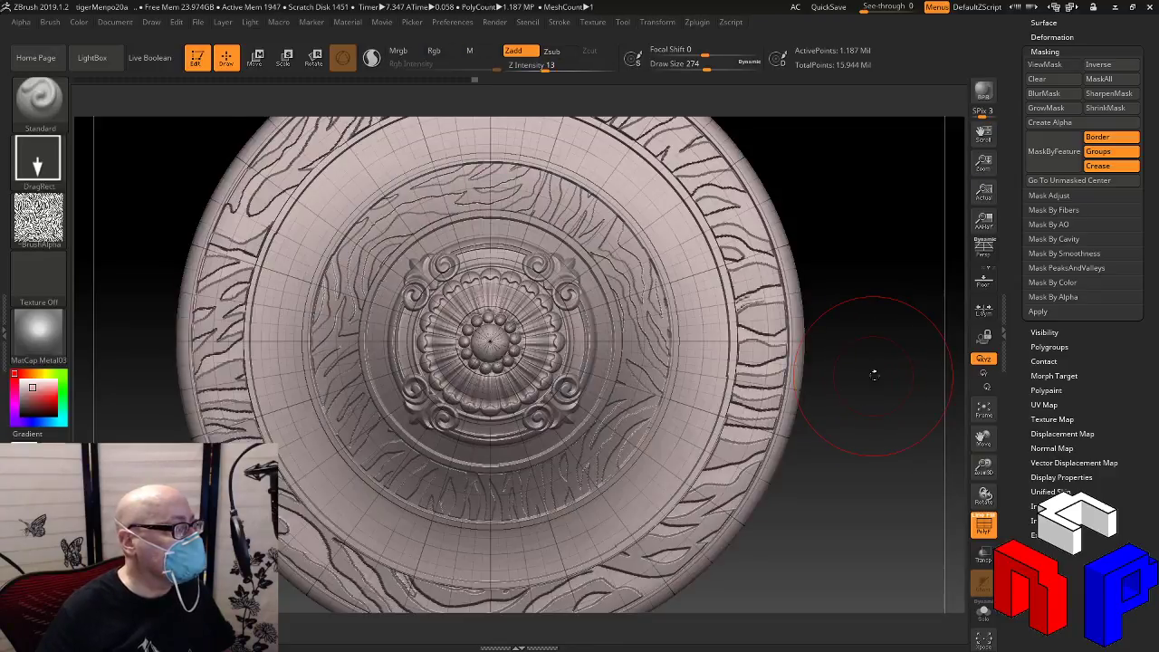
{"action": "key", "text": "ctrl+h"}
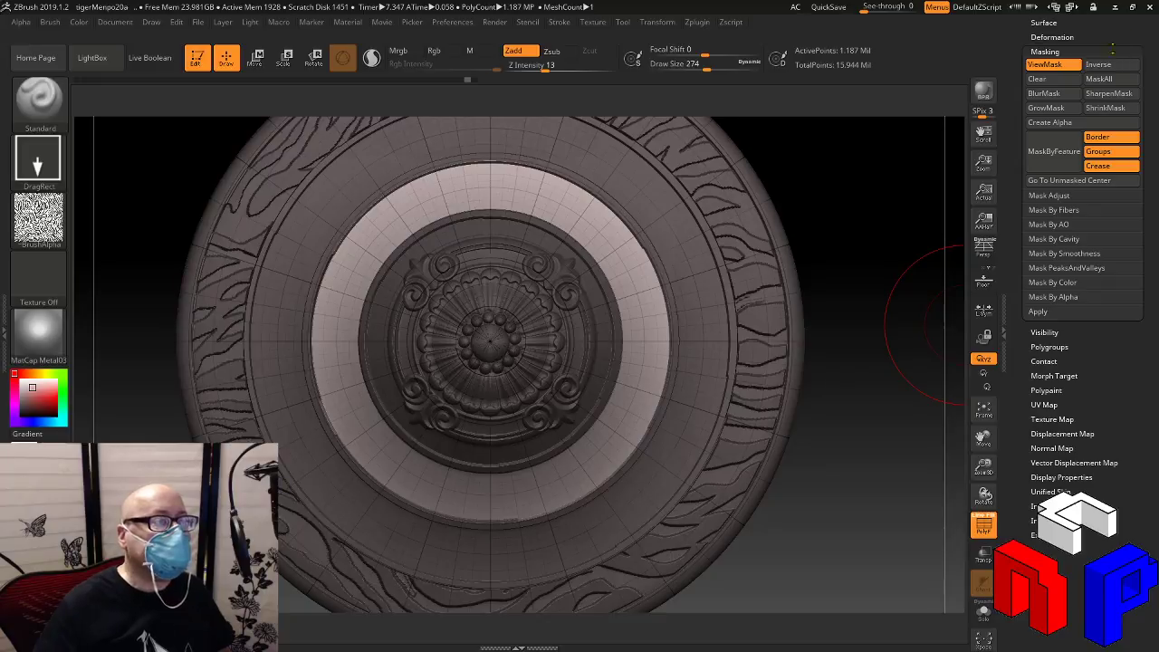
{"action": "left_click", "coordinate": [1063, 109]}
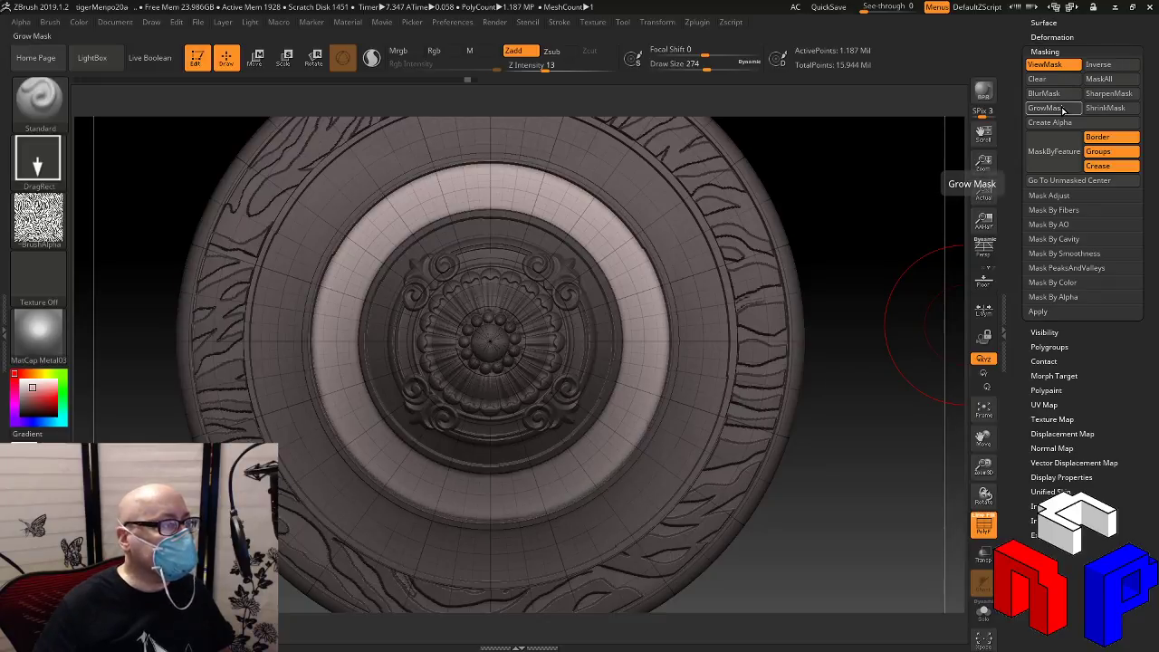
{"action": "left_click", "coordinate": [1112, 100]}
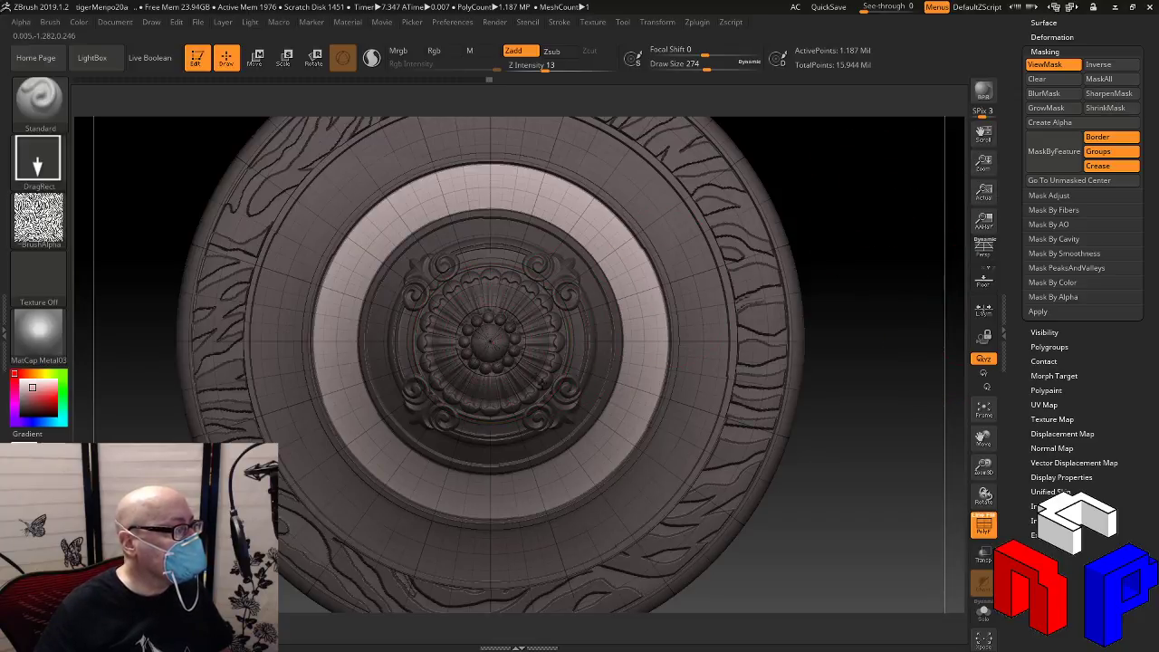
Try stamping the tiger stripes onto the inner band through the adjusted mask, and undo the stamp
{"action": "mouse_move", "coordinate": [541, 384]}
{"action": "left_mouse_down"}
{"action": "mouse_move", "coordinate": [668, 500]}
{"action": "mouse_move", "coordinate": [718, 507]}
{"action": "mouse_move", "coordinate": [690, 509]}
{"action": "left_mouse_up"}
{"action": "mouse_move", "coordinate": [842, 500]}
{"action": "left_mouse_down"}
{"action": "mouse_move", "coordinate": [840, 368]}
{"action": "mouse_move", "coordinate": [821, 251]}
{"action": "mouse_move", "coordinate": [834, 383]}
{"action": "mouse_move", "coordinate": [823, 354]}
{"action": "left_mouse_up"}
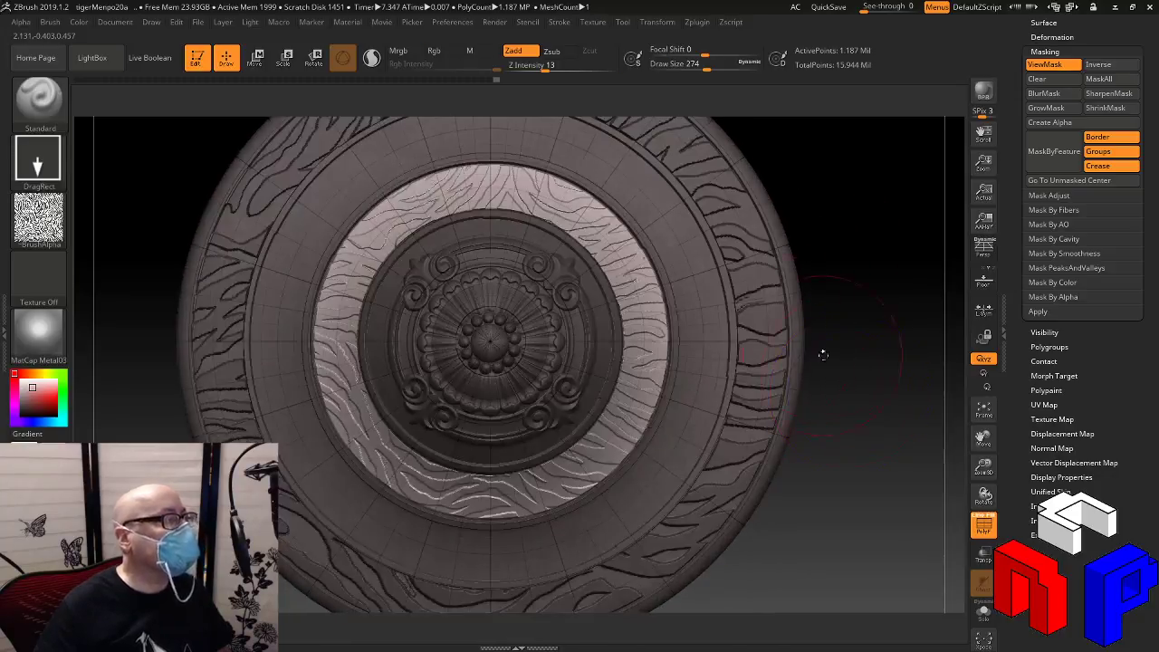
{"action": "left_click", "coordinate": [778, 320], "text": "ctrl"}
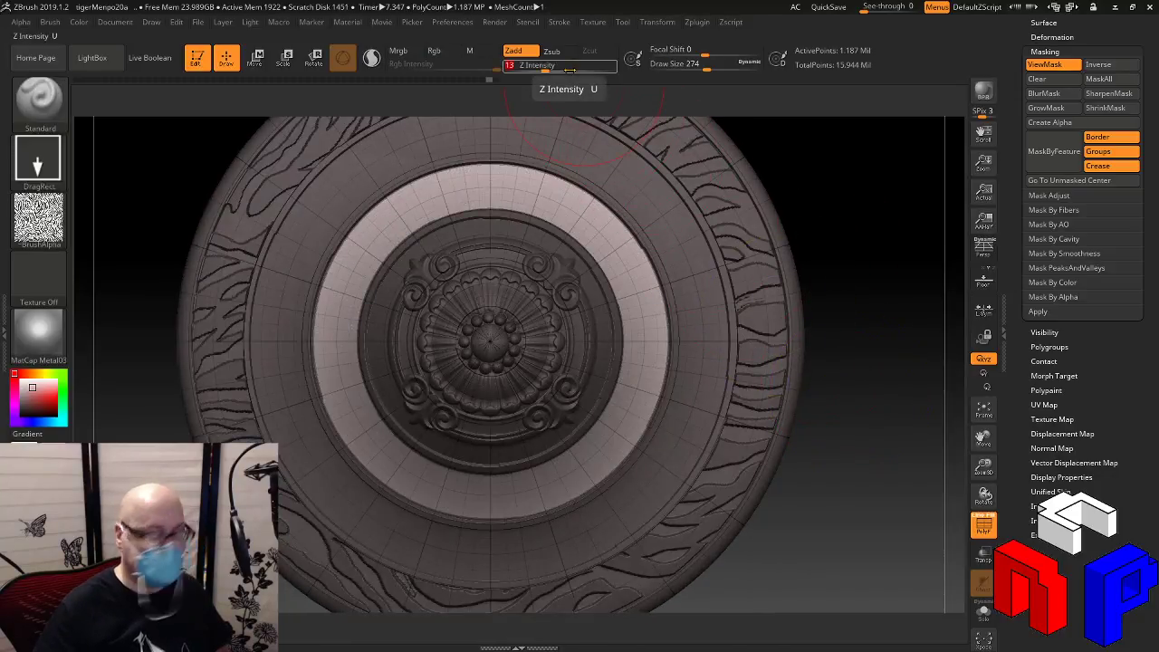
Set the Z Intensity to 15, try a stripe stamp on the inner band, check its relief from the side, and undo it
{"action": "left_click_drag", "start_coordinate": [567, 69], "coordinate": [570, 70]}
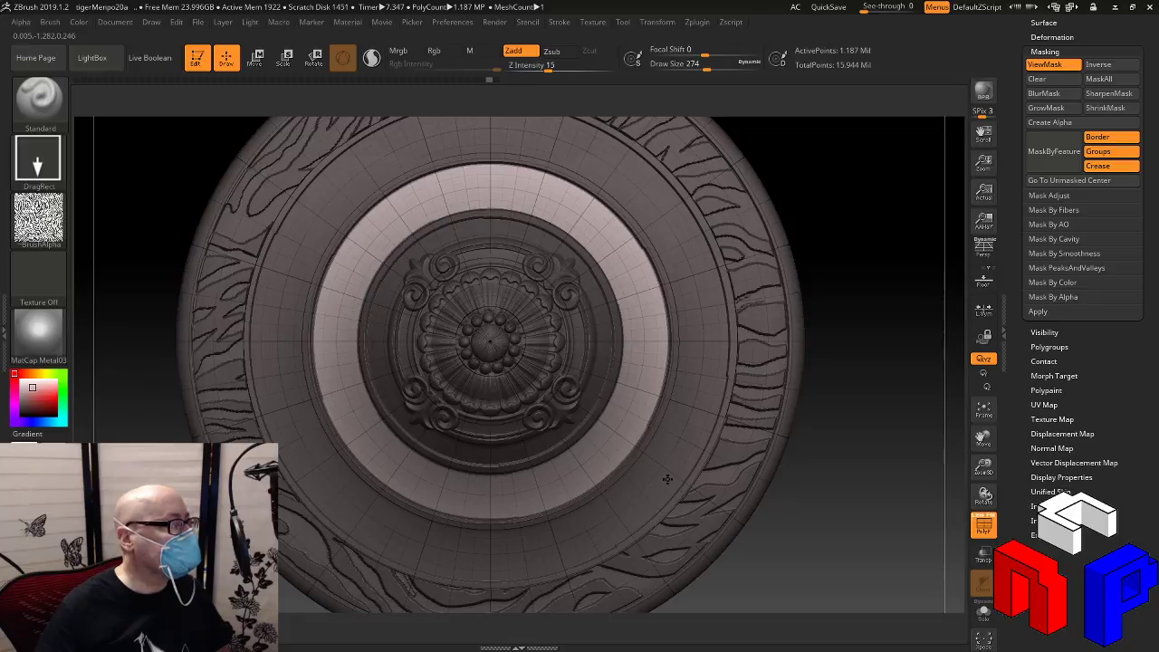
{"action": "left_click_drag", "start_coordinate": [668, 479], "coordinate": [756, 544]}
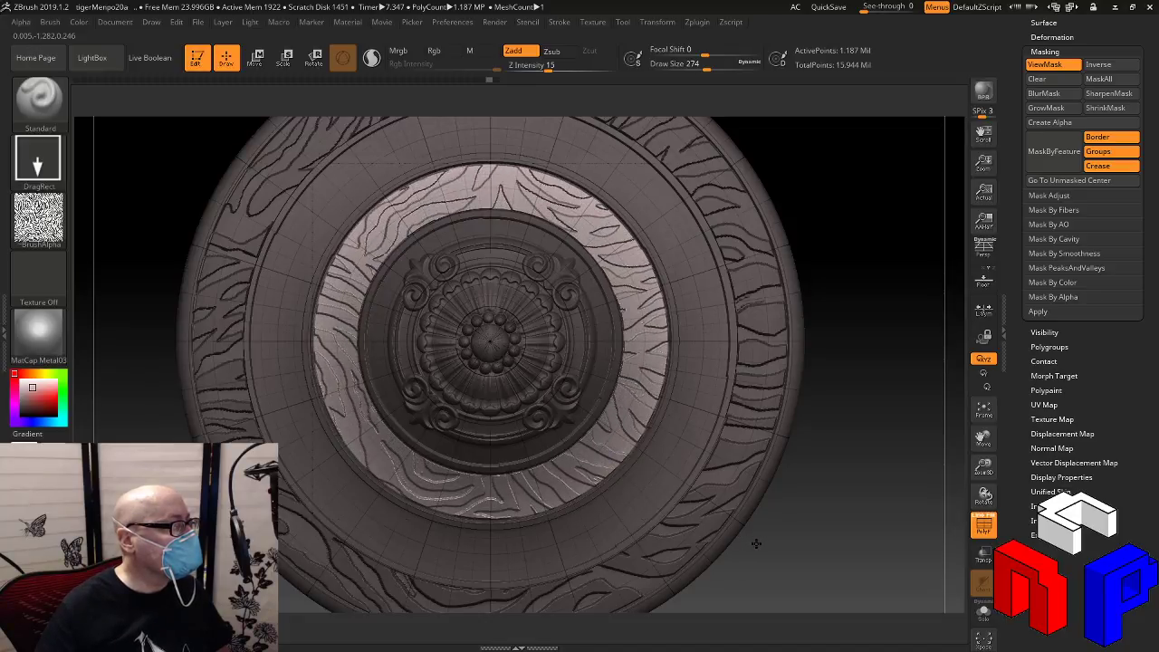
{"action": "left_click_drag", "start_coordinate": [842, 494], "coordinate": [838, 362]}
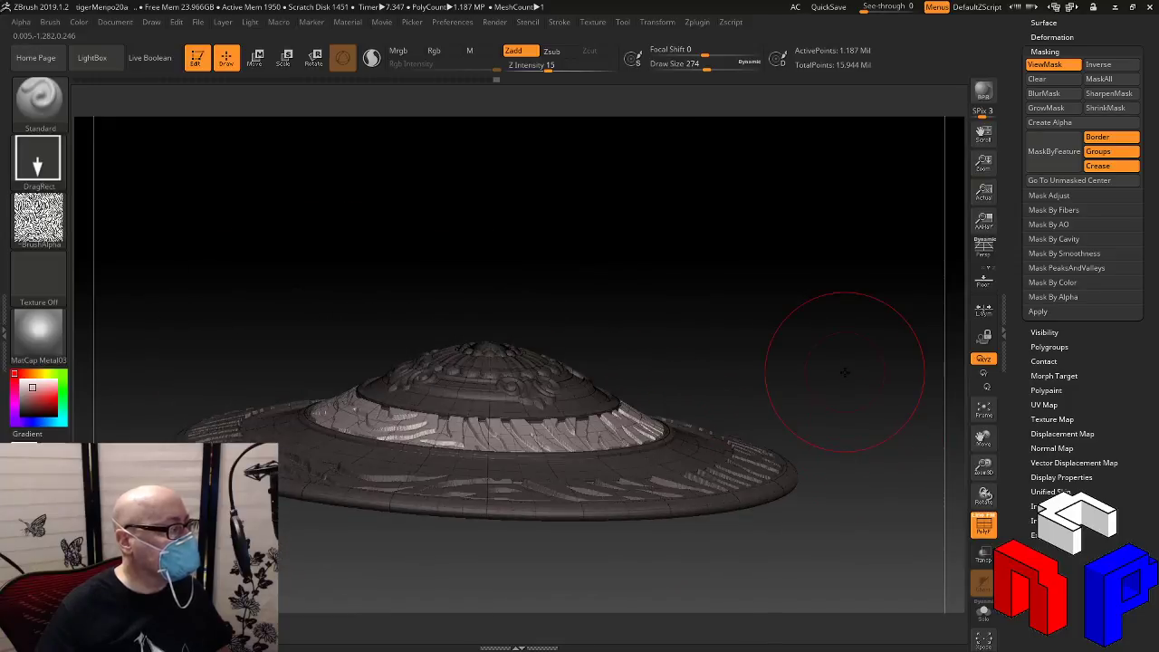
{"action": "mouse_move", "coordinate": [836, 321]}
{"action": "left_mouse_down"}
{"action": "mouse_move", "coordinate": [834, 395]}
{"action": "mouse_move", "coordinate": [858, 387]}
{"action": "mouse_move", "coordinate": [866, 422]}
{"action": "mouse_move", "coordinate": [848, 429]}
{"action": "mouse_move", "coordinate": [856, 457]}
{"action": "mouse_move", "coordinate": [842, 457]}
{"action": "left_mouse_up"}
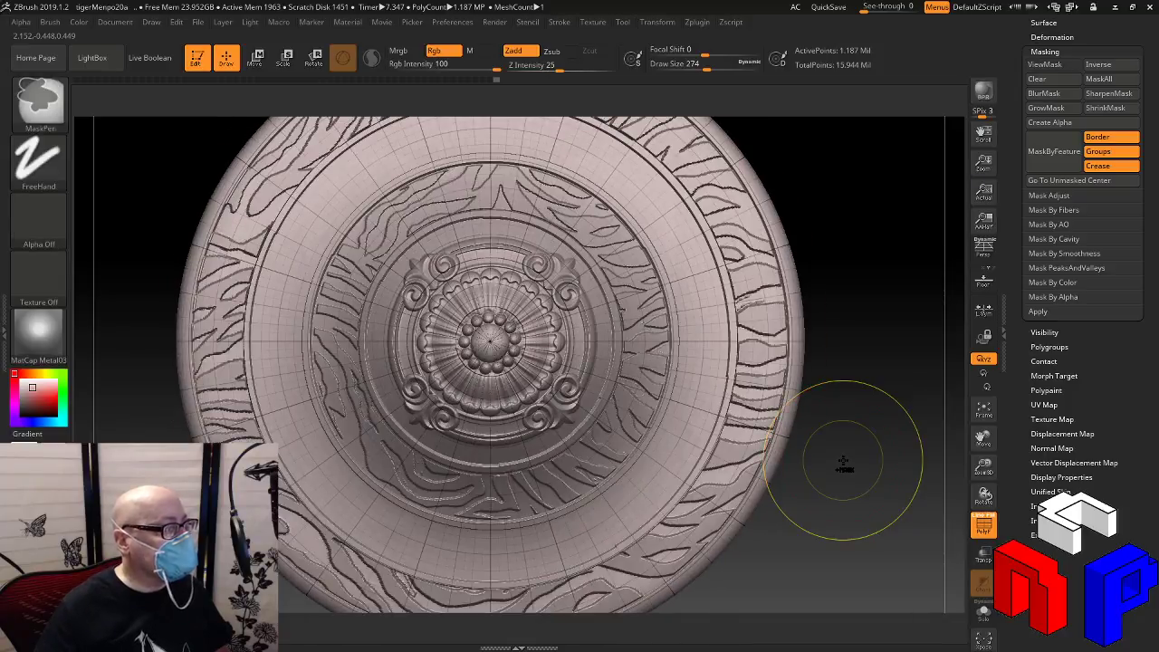
{"action": "key", "text": "ctrl+h"}
{"action": "left_click", "coordinate": [843, 464], "text": "ctrl"}
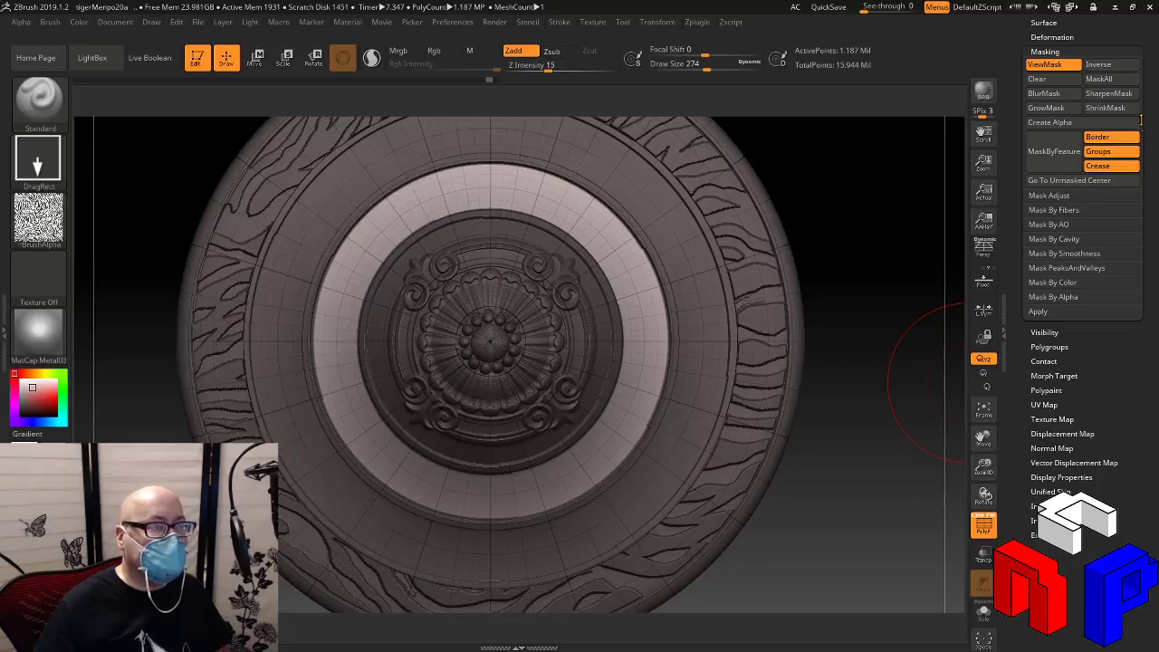
Shrink the mask and stamp the tigerPattern alpha onto the unmasked inner band from the hat's centre
{"action": "left_click_drag", "start_coordinate": [1151, 113], "coordinate": [1150, 157]}
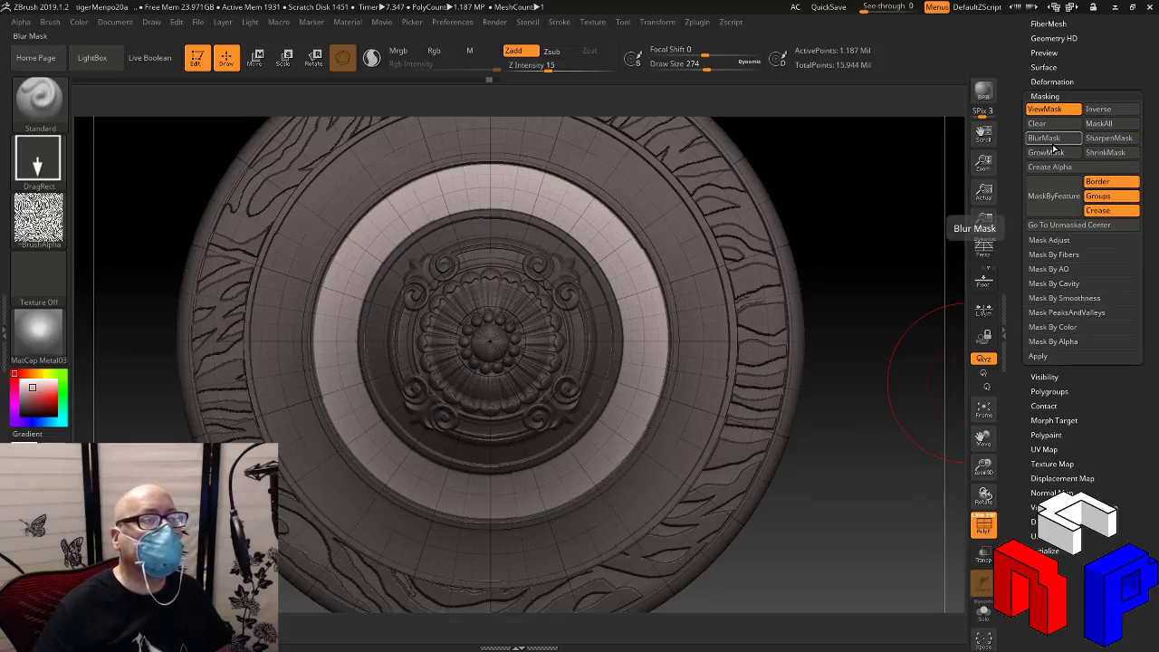
{"action": "left_click", "coordinate": [1106, 154]}
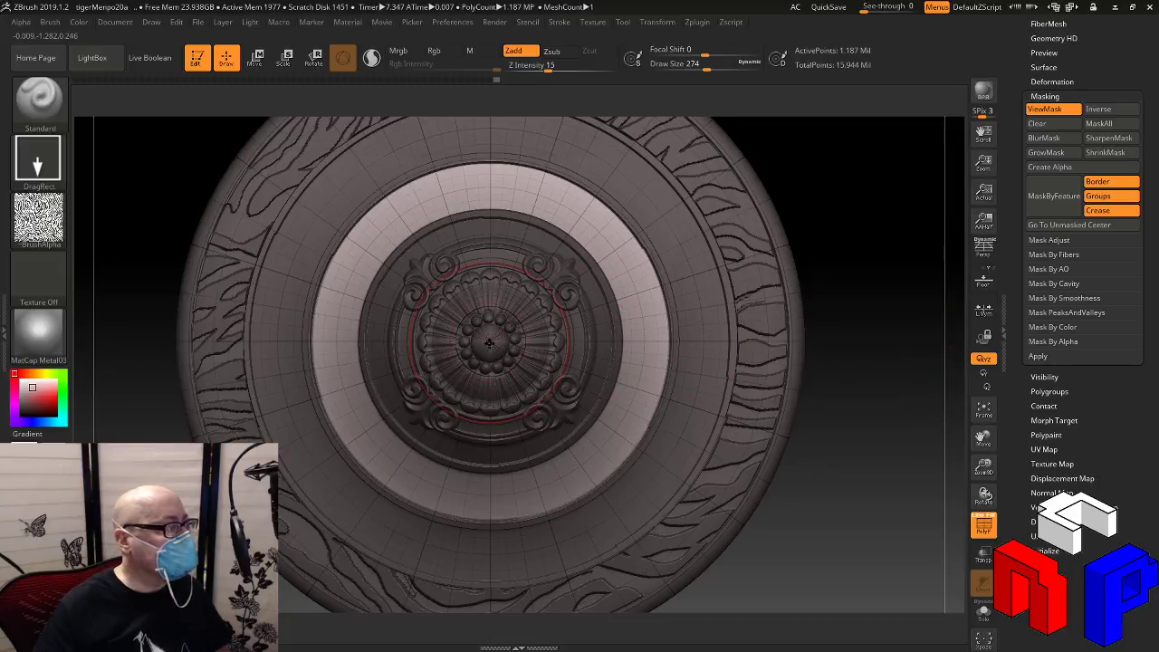
{"action": "left_click_drag", "start_coordinate": [529, 379], "coordinate": [680, 537]}
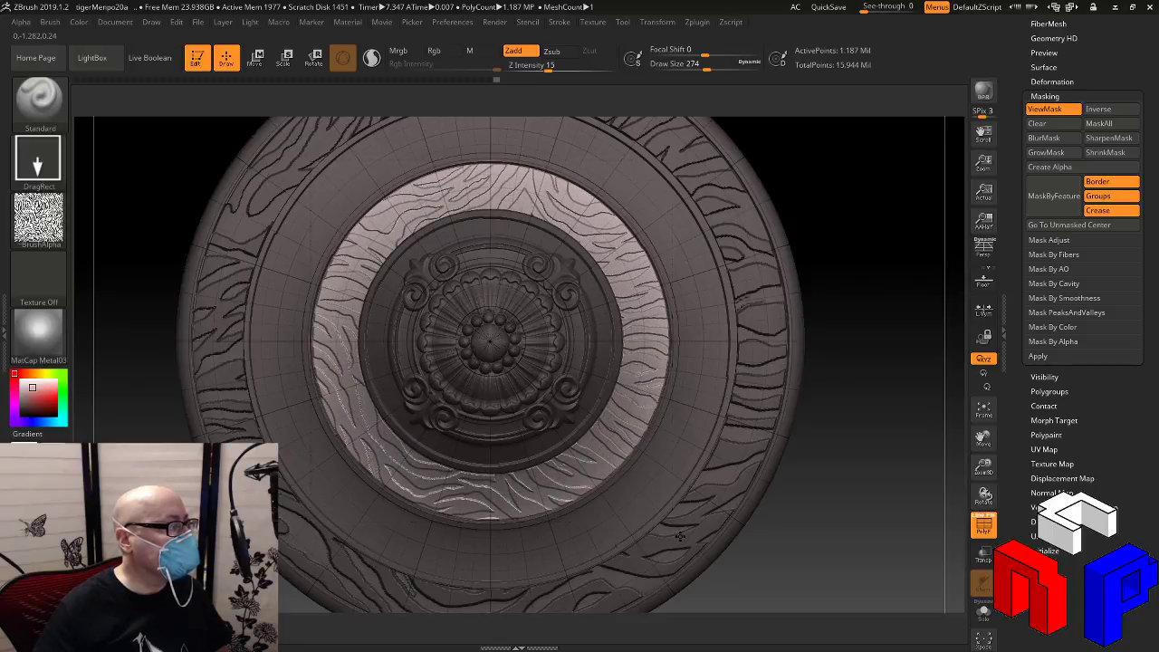
{"action": "left_click_drag", "start_coordinate": [822, 520], "coordinate": [851, 365]}
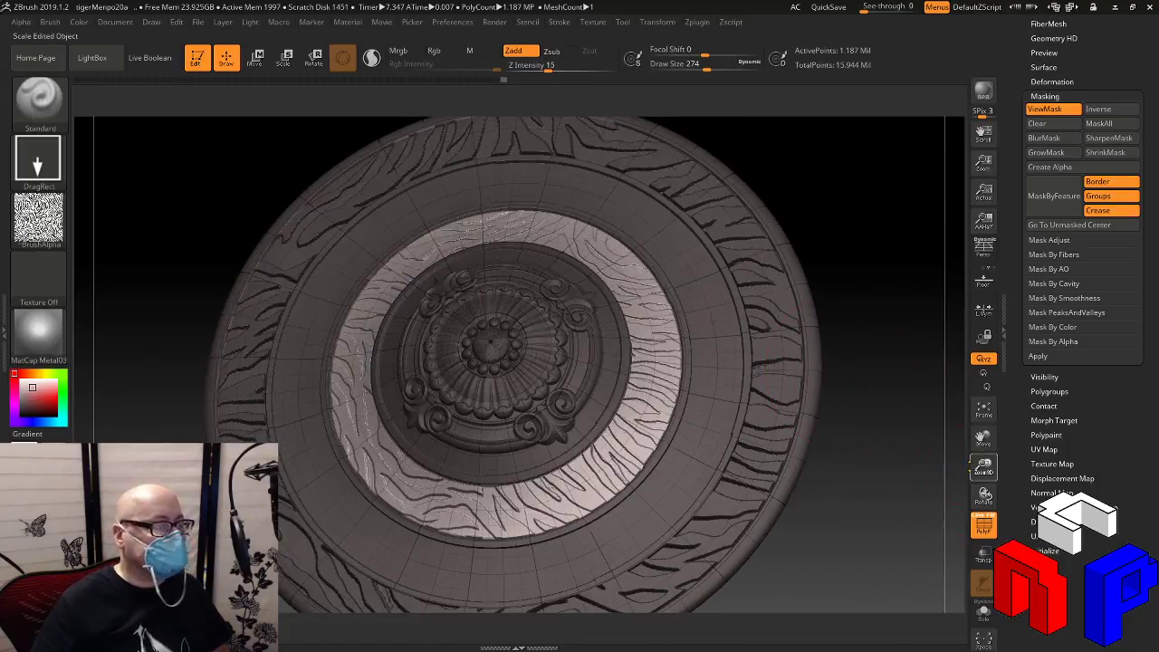
Clear the mask, turn off the polyframe display, and inspect the striped hat from several angles
{"action": "left_click_drag", "start_coordinate": [983, 466], "coordinate": [891, 396]}
{"action": "mouse_move", "coordinate": [792, 344]}
{"action": "left_mouse_down", "text": "ctrl"}
{"action": "mouse_move", "coordinate": [798, 364]}
{"action": "mouse_move", "coordinate": [880, 414]}
{"action": "left_mouse_up", "text": "ctrl"}
{"action": "left_click", "coordinate": [987, 532]}
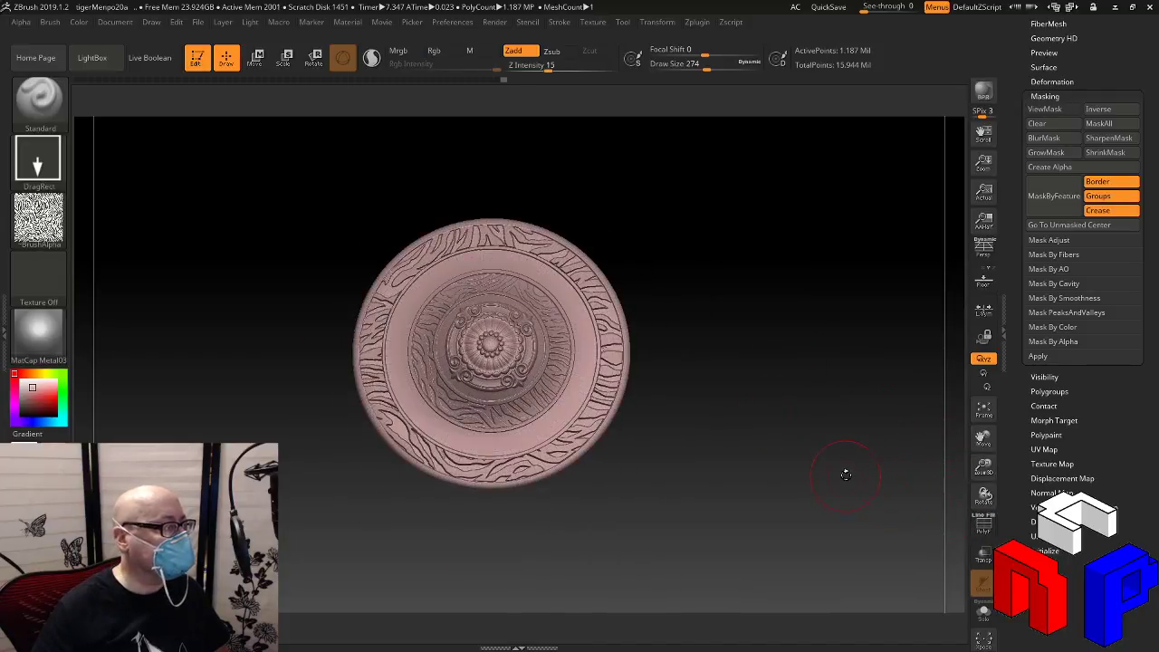
{"action": "left_click_drag", "start_coordinate": [847, 475], "coordinate": [828, 412]}
{"action": "left_click_drag", "start_coordinate": [779, 446], "coordinate": [803, 445]}
{"action": "left_click_drag", "start_coordinate": [771, 491], "coordinate": [731, 406]}
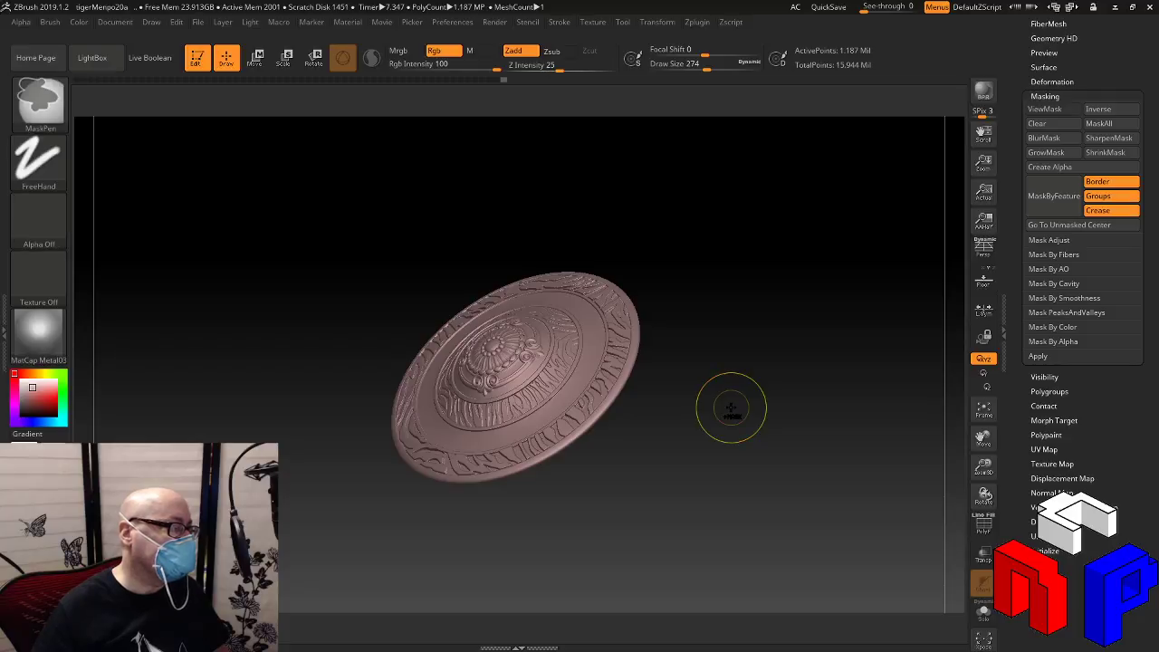
Step back to the masked hat without stripes on the inner band, and save the project as tigerMenpo20b
{"action": "key", "text": "ctrl+h"}
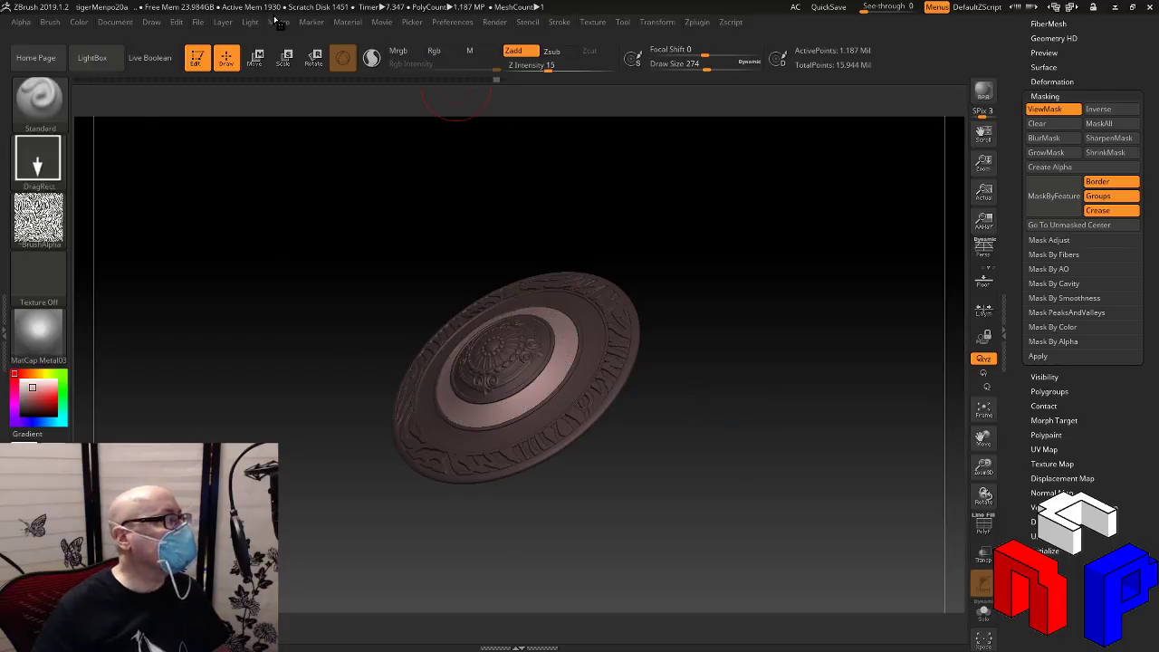
{"action": "left_click", "coordinate": [200, 24]}
{"action": "left_click", "coordinate": [295, 49]}
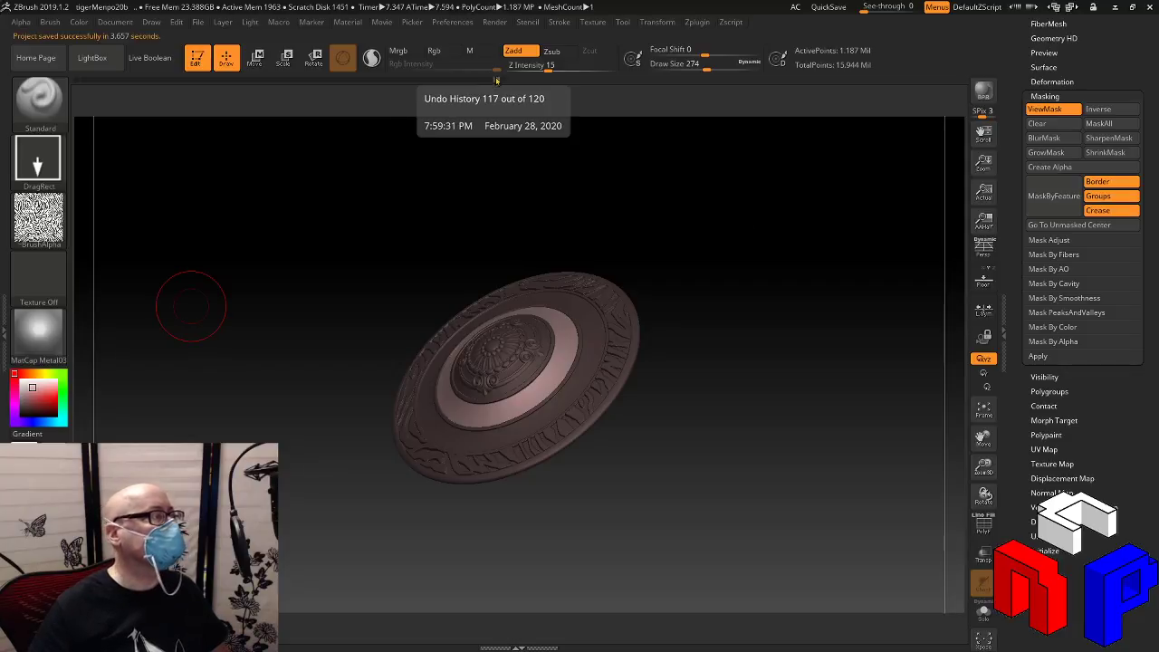
Restore the unmasked hat with the striped inner band from the undo history, and view it framed at an angle
{"action": "left_click", "coordinate": [503, 82]}
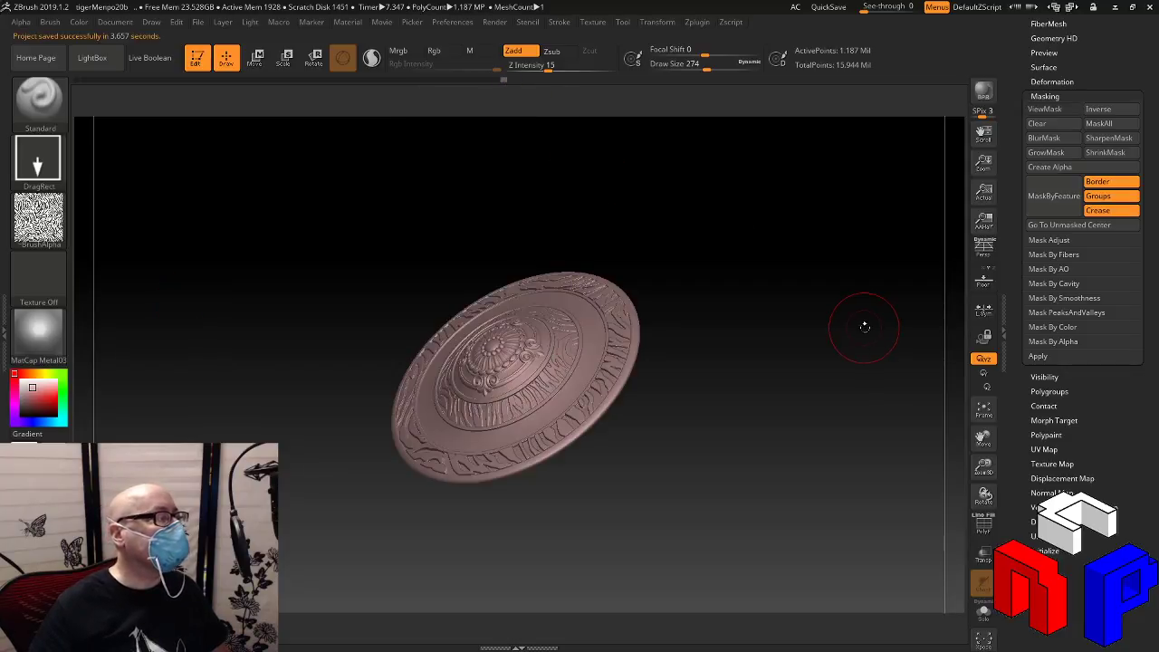
{"action": "left_click_drag", "start_coordinate": [864, 327], "coordinate": [861, 362]}
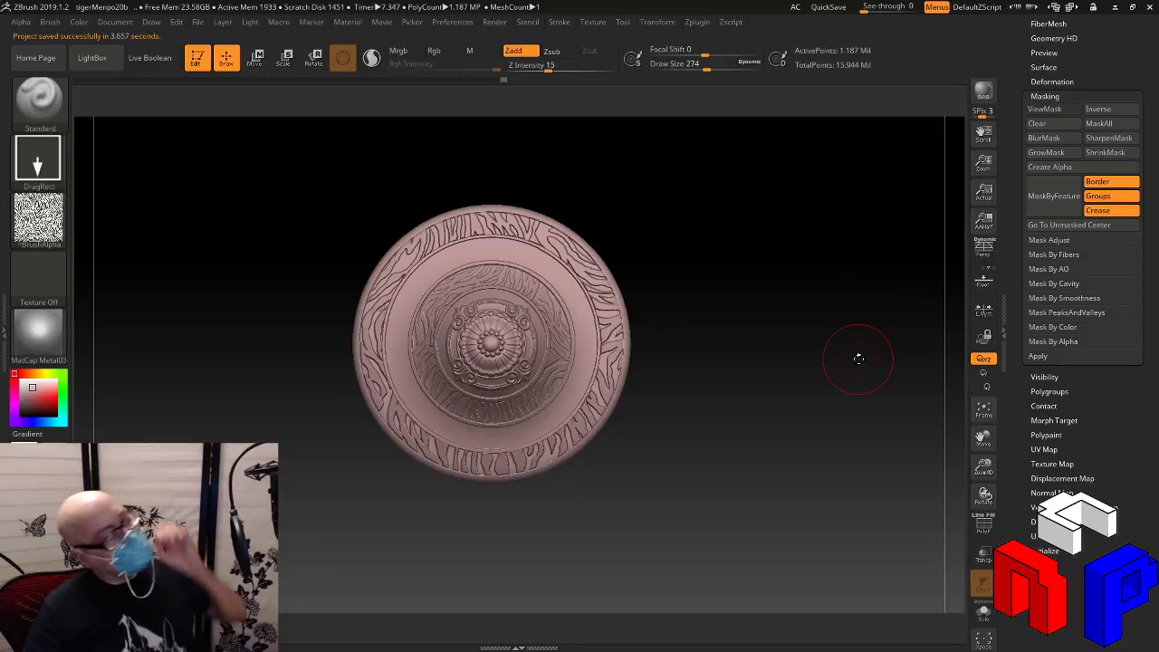
{"action": "left_click", "coordinate": [984, 408]}
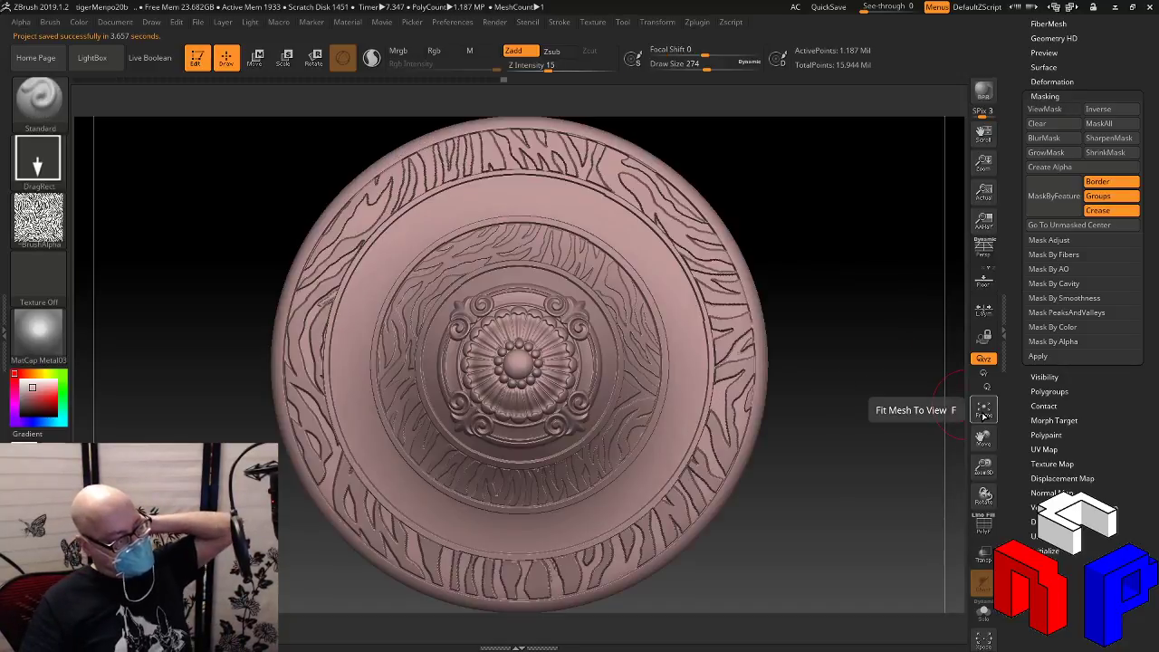
{"action": "mouse_move", "coordinate": [942, 394]}
{"action": "left_mouse_down"}
{"action": "mouse_move", "coordinate": [897, 407]}
{"action": "mouse_move", "coordinate": [834, 344]}
{"action": "mouse_move", "coordinate": [860, 376]}
{"action": "left_mouse_up"}
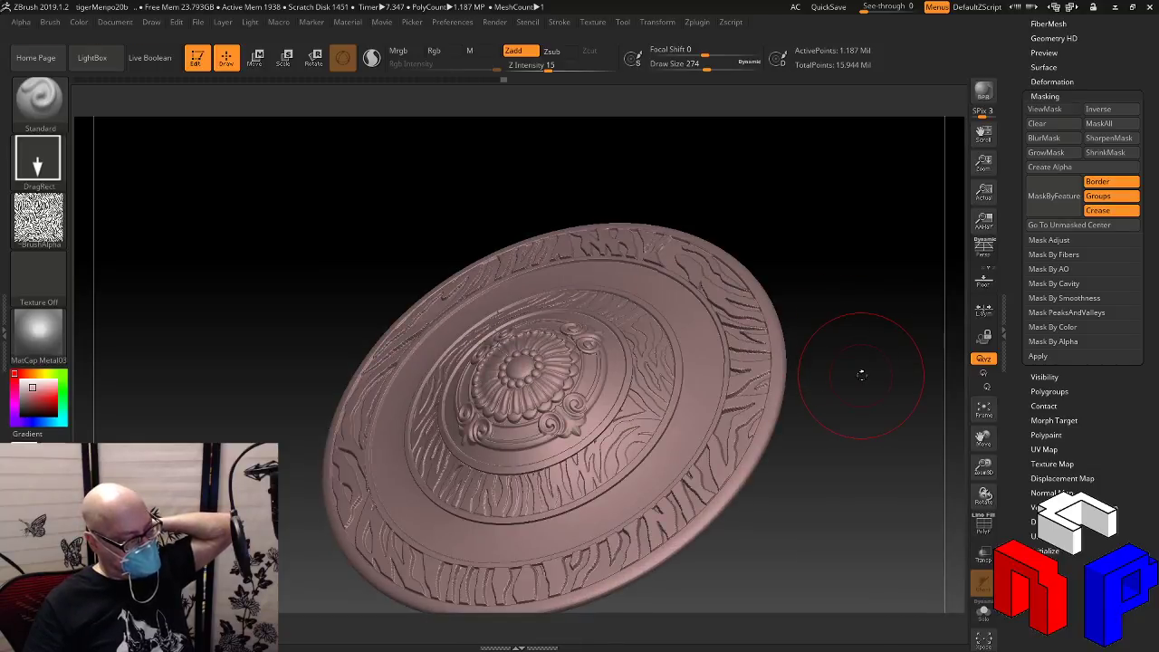
Make the hatTopperTop1 subtool visible on the striped hat and view both from the side
{"action": "left_click_drag", "start_coordinate": [866, 364], "coordinate": [862, 393]}
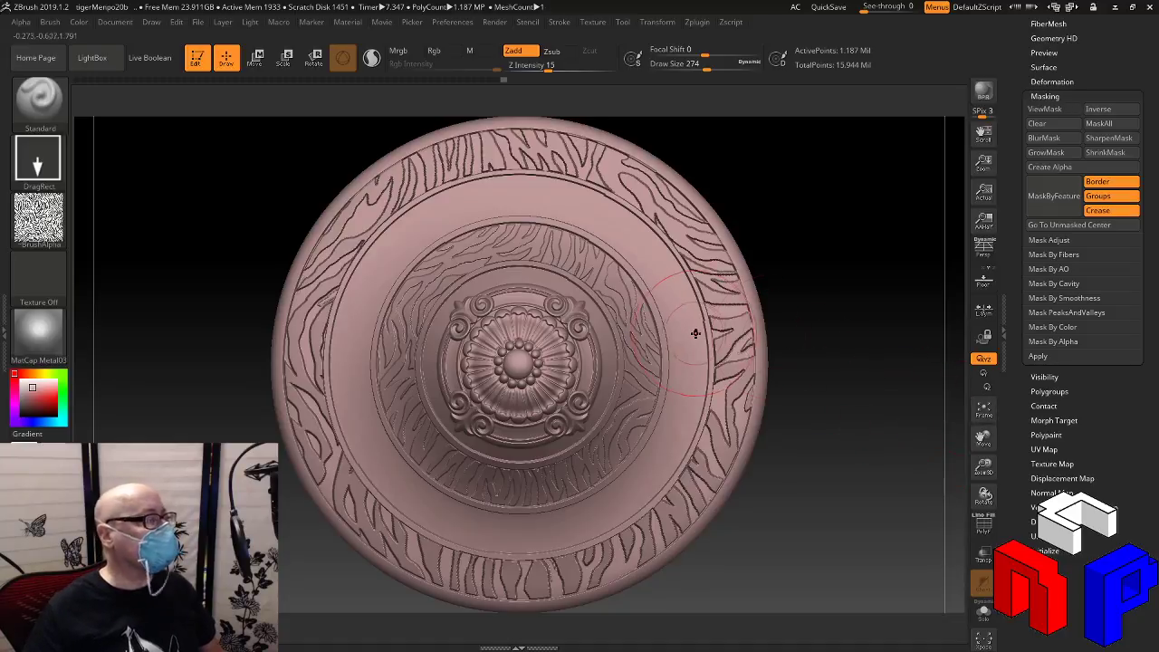
{"action": "left_click_drag", "start_coordinate": [1151, 218], "coordinate": [1144, 359]}
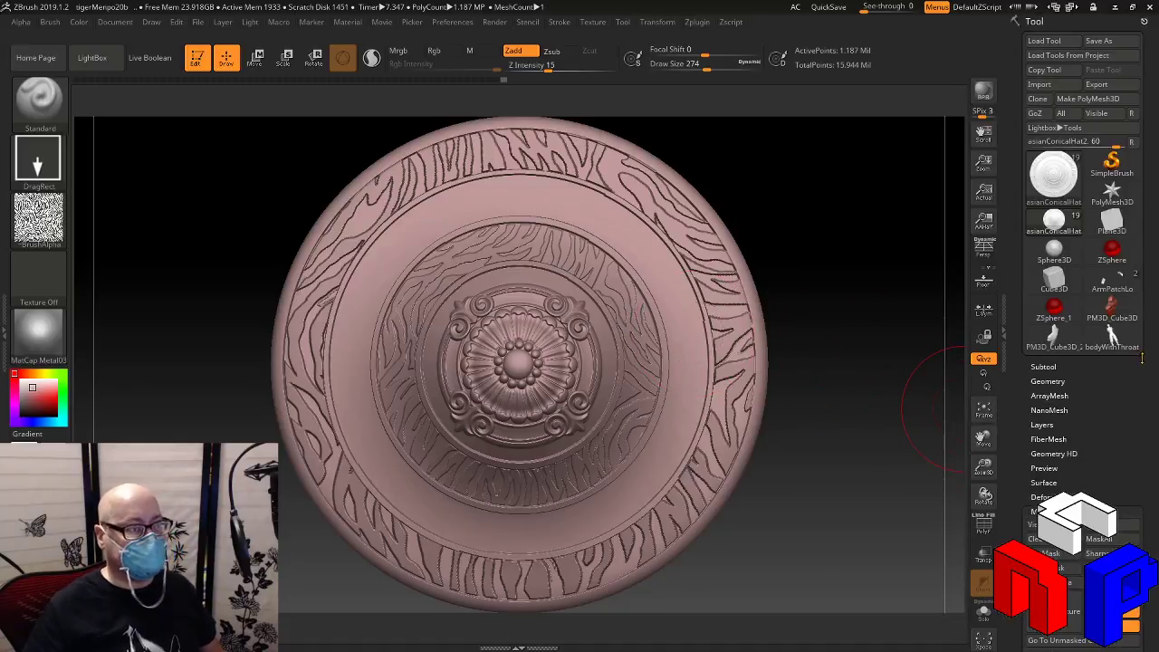
{"action": "left_click", "coordinate": [1037, 367]}
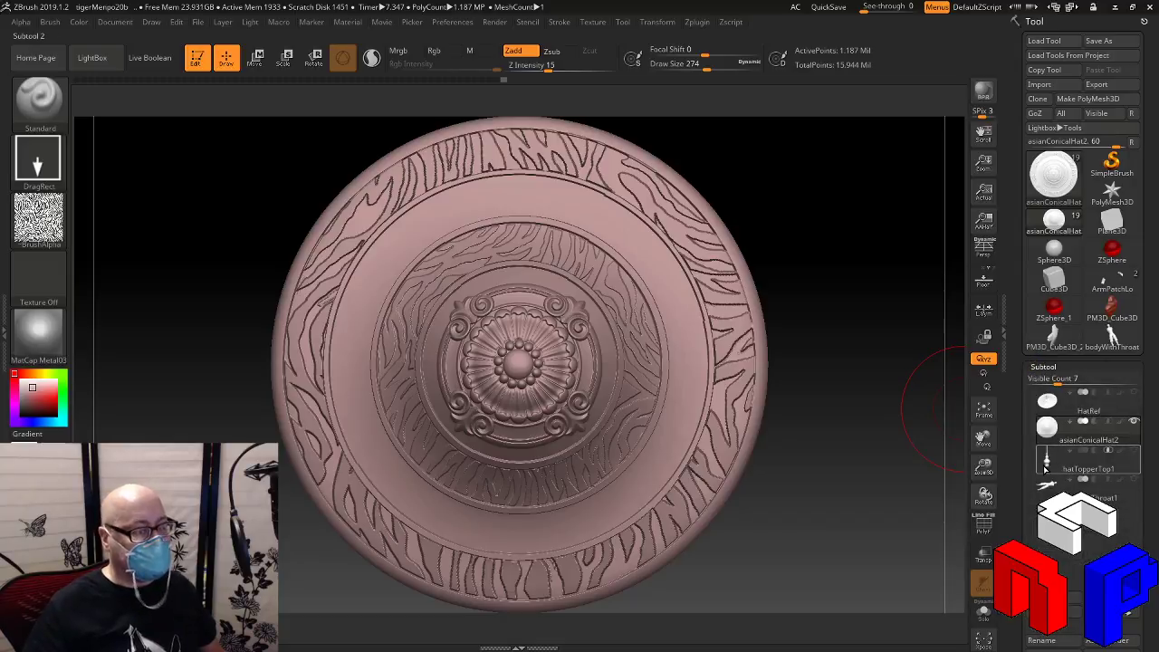
{"action": "left_click", "coordinate": [1133, 451]}
{"action": "mouse_move", "coordinate": [853, 489]}
{"action": "left_mouse_down"}
{"action": "mouse_move", "coordinate": [849, 358]}
{"action": "mouse_move", "coordinate": [841, 395]}
{"action": "left_mouse_up"}
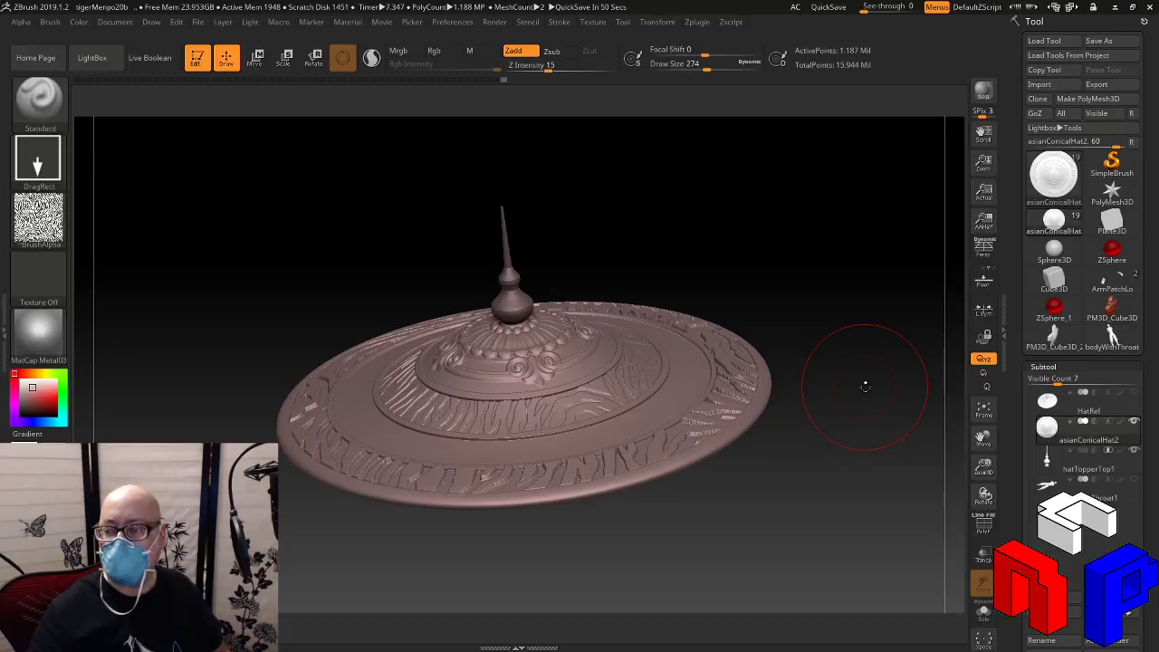
Save the project as tigerMenpo20c
{"action": "mouse_move", "coordinate": [1112, 337]}
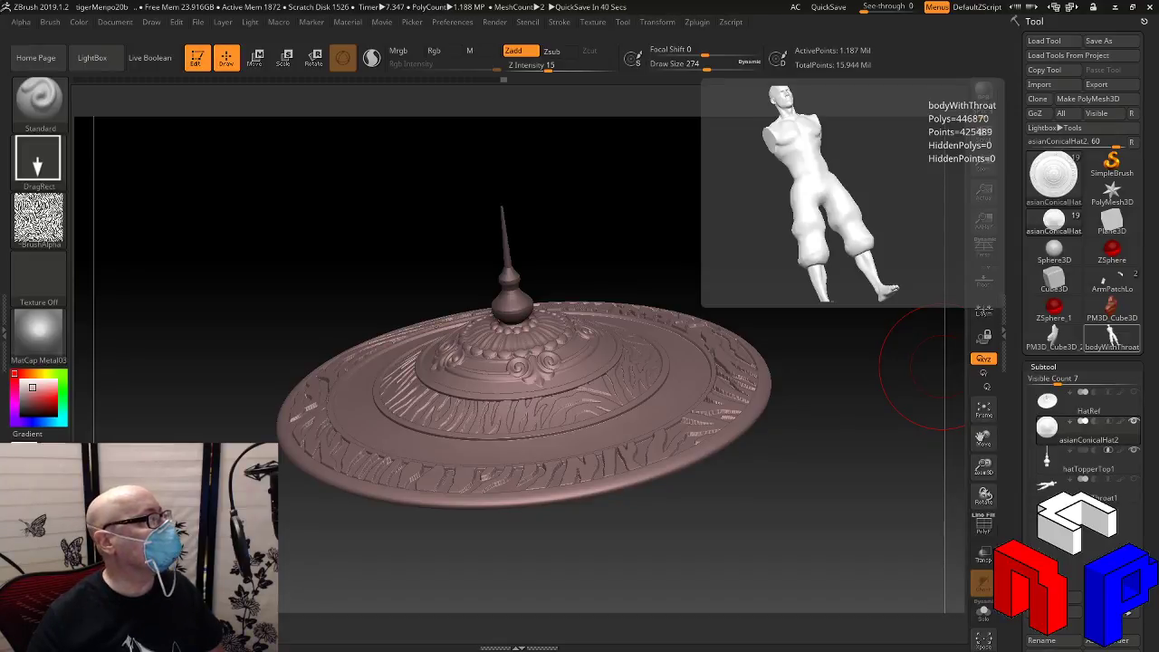
{"action": "left_click", "coordinate": [198, 22]}
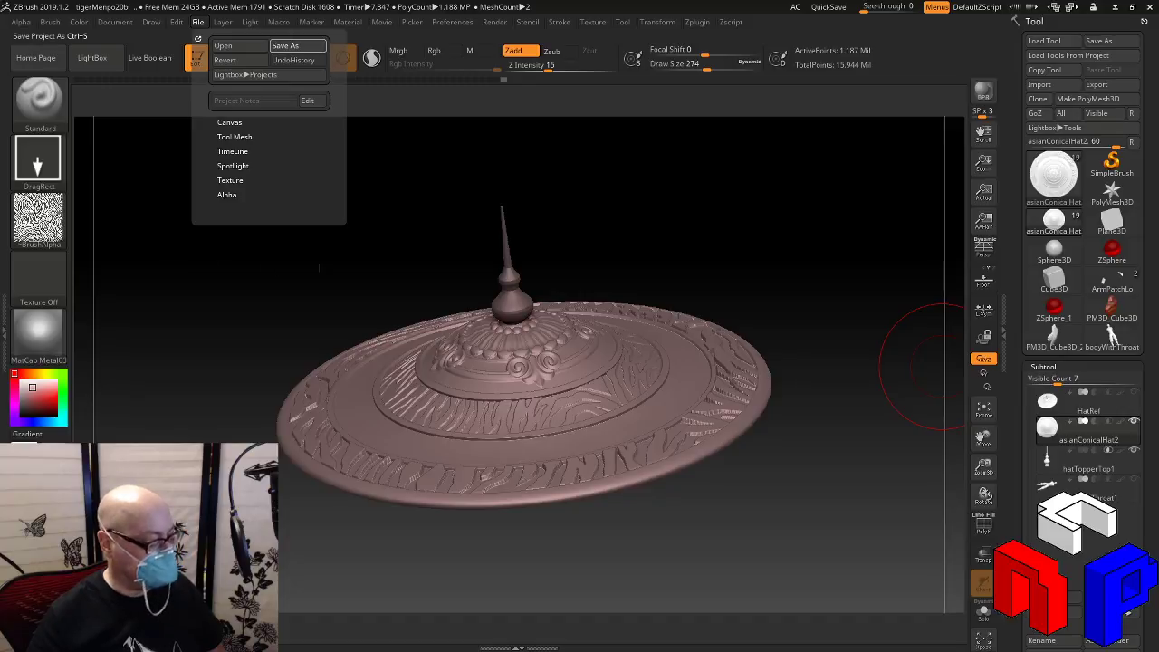
{"action": "key", "text": "ctrl+s"}
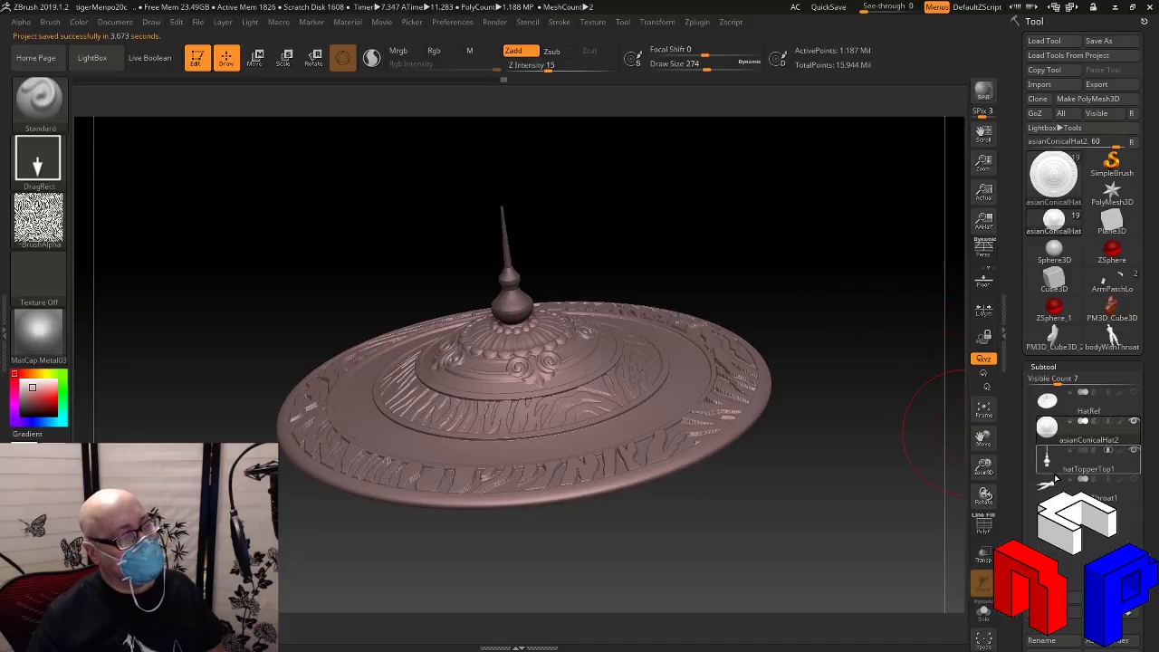
Select the hatTopperTop1 subtool, adjust its height on the hat's crown along the vertical axis, and save the tigerMenpo20c project again
{"action": "left_click", "coordinate": [1078, 462]}
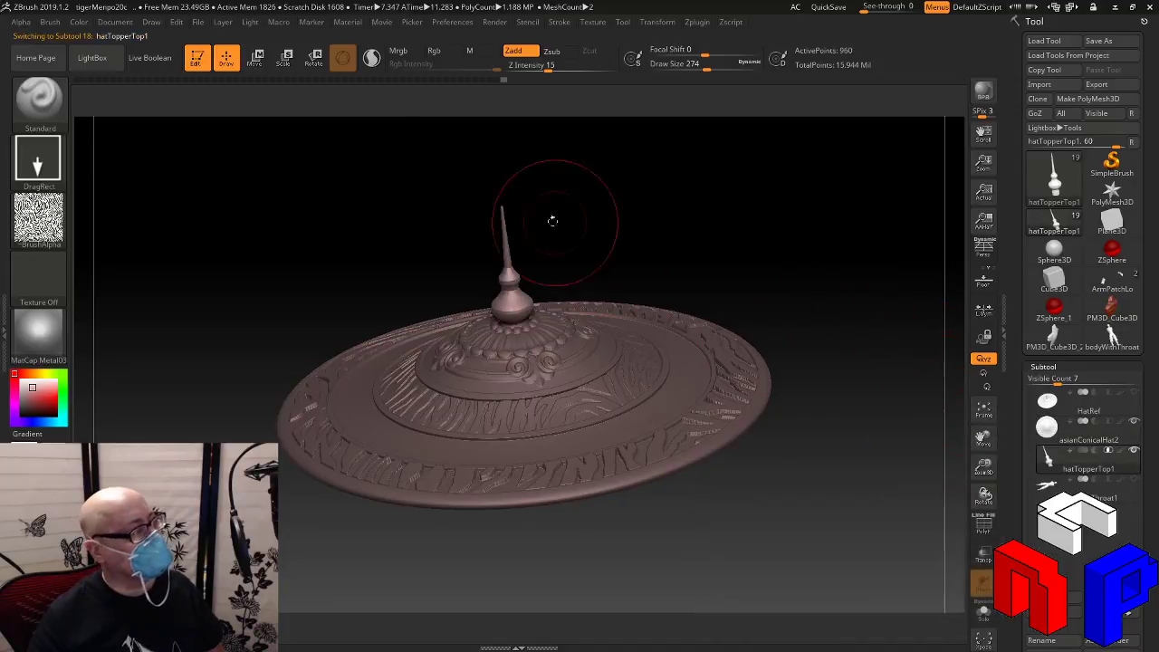
{"action": "left_click", "coordinate": [255, 57]}
{"action": "left_click_drag", "start_coordinate": [509, 290], "coordinate": [507, 277]}
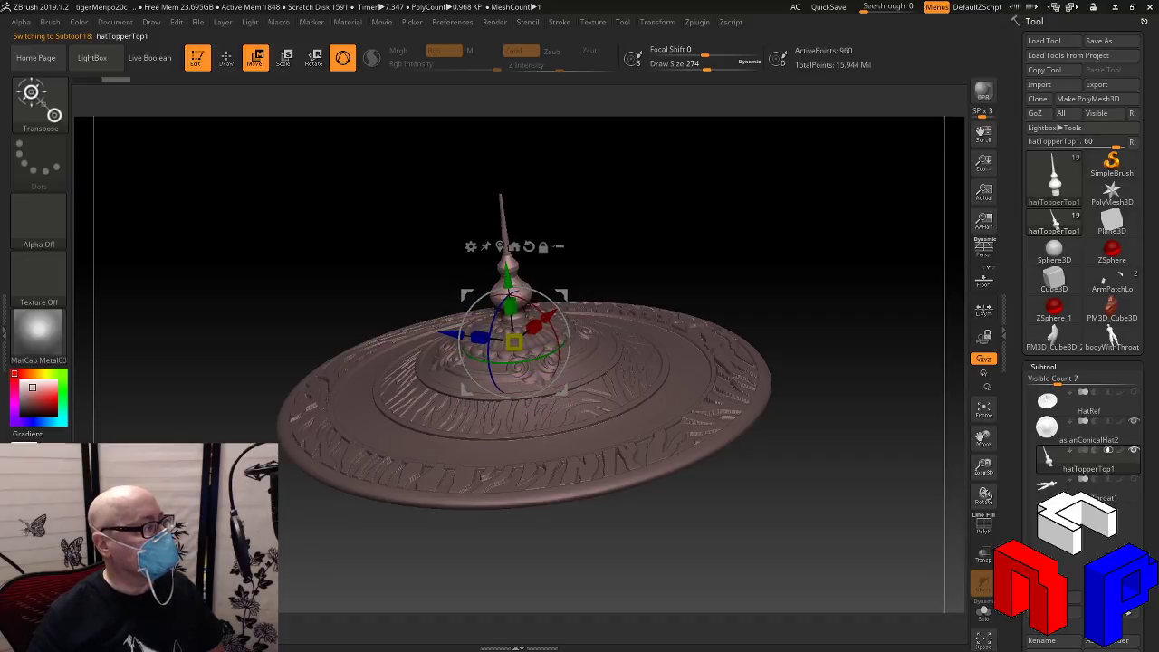
{"action": "left_click_drag", "start_coordinate": [625, 245], "coordinate": [593, 222]}
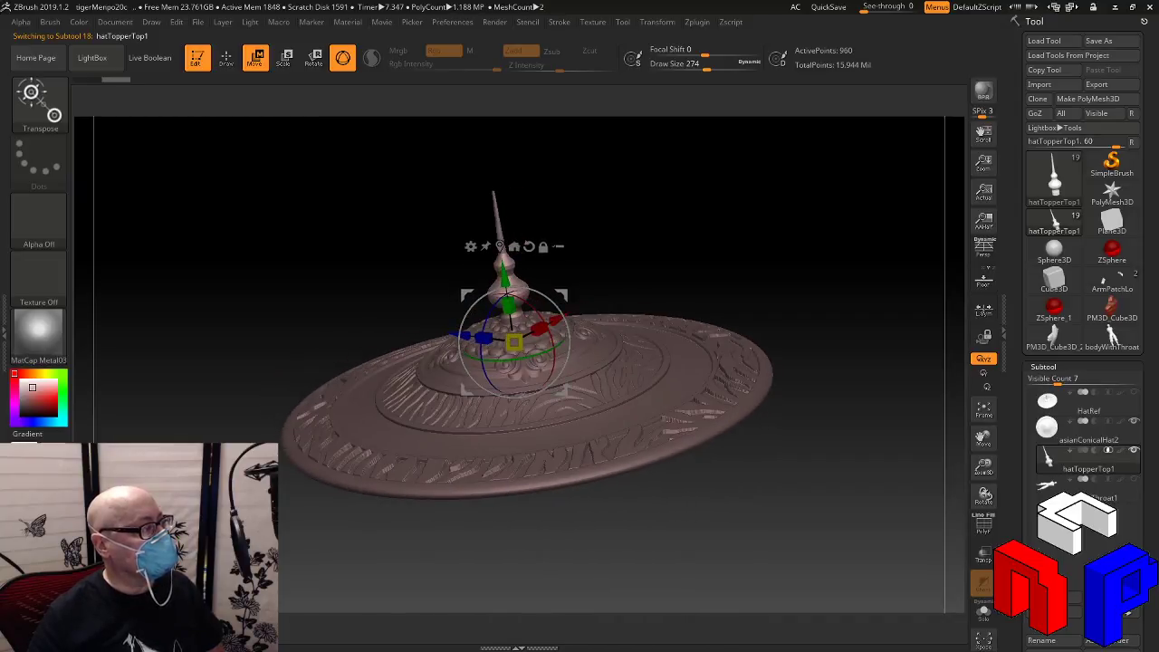
{"action": "left_click_drag", "start_coordinate": [504, 274], "coordinate": [506, 283]}
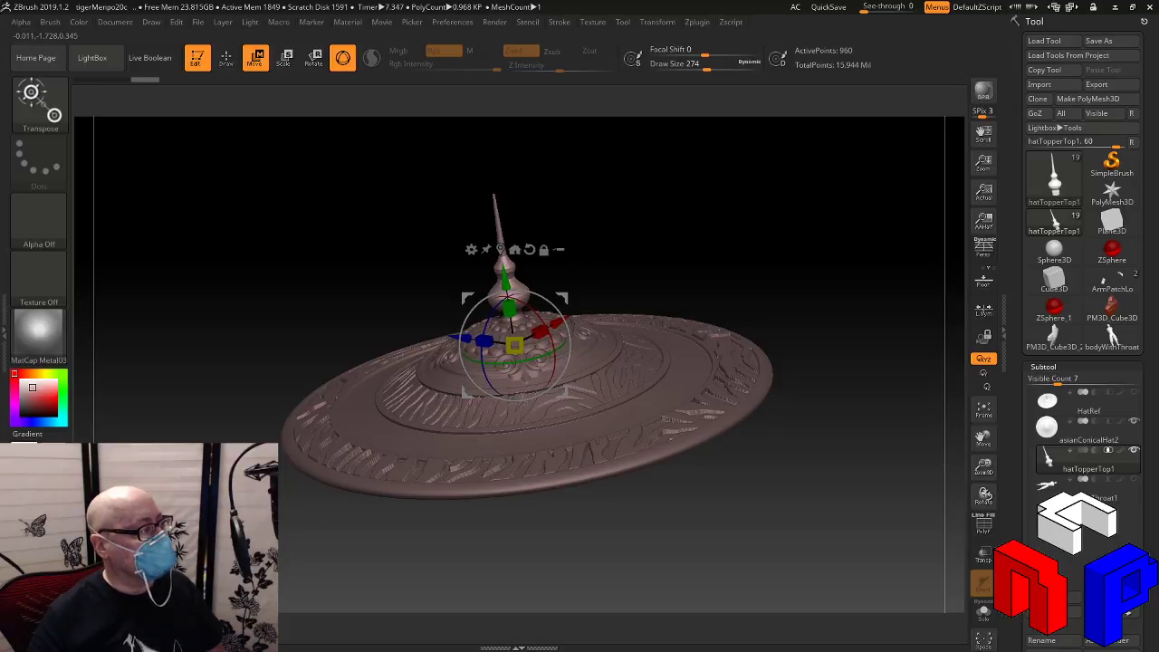
{"action": "left_click", "coordinate": [197, 23]}
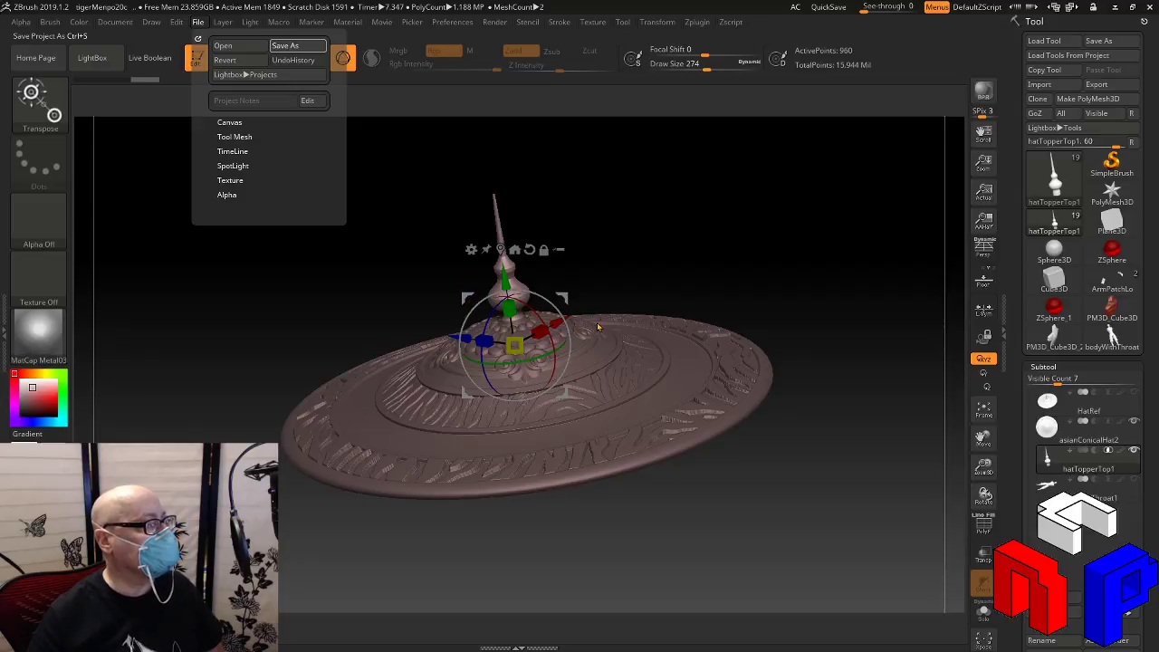
{"action": "key", "text": "ctrl+s"}
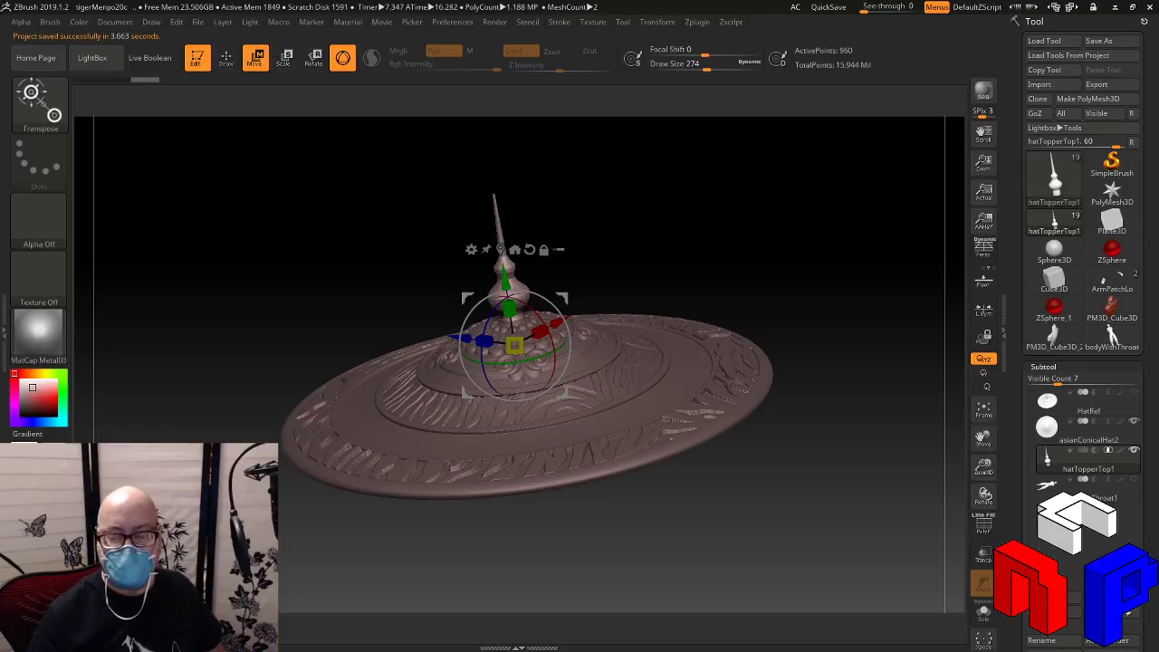
Change the current color to a muted red, keeping the main color active, and return to Draw mode
{"action": "mouse_move", "coordinate": [1087, 404]}
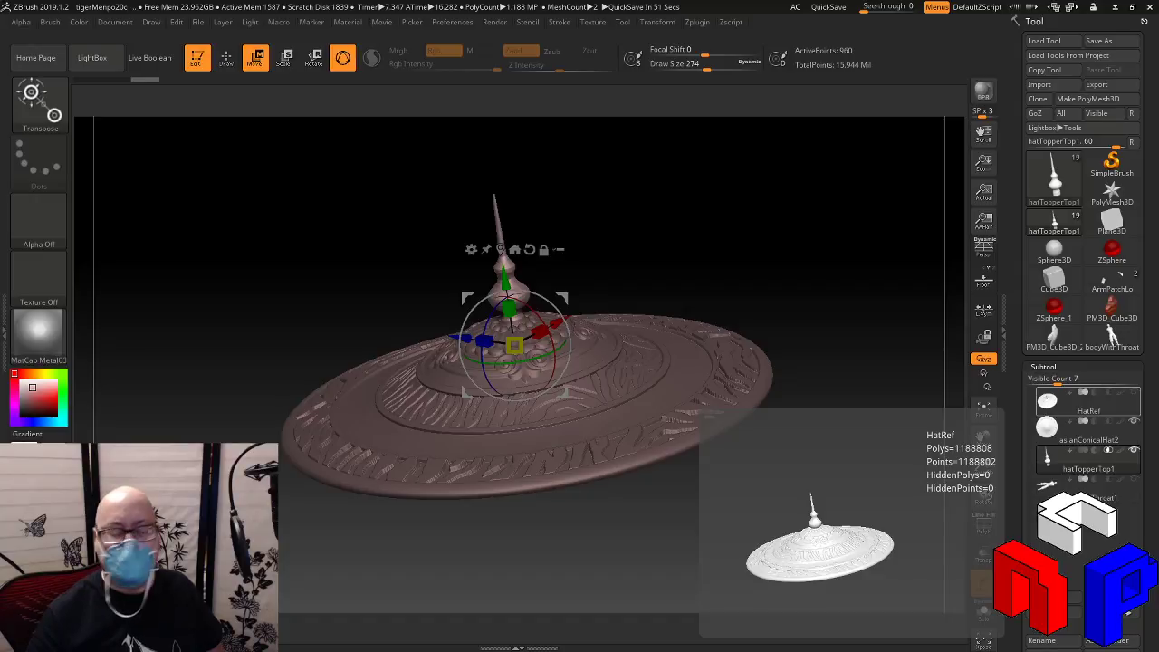
{"action": "left_click_drag", "start_coordinate": [705, 195], "coordinate": [696, 262]}
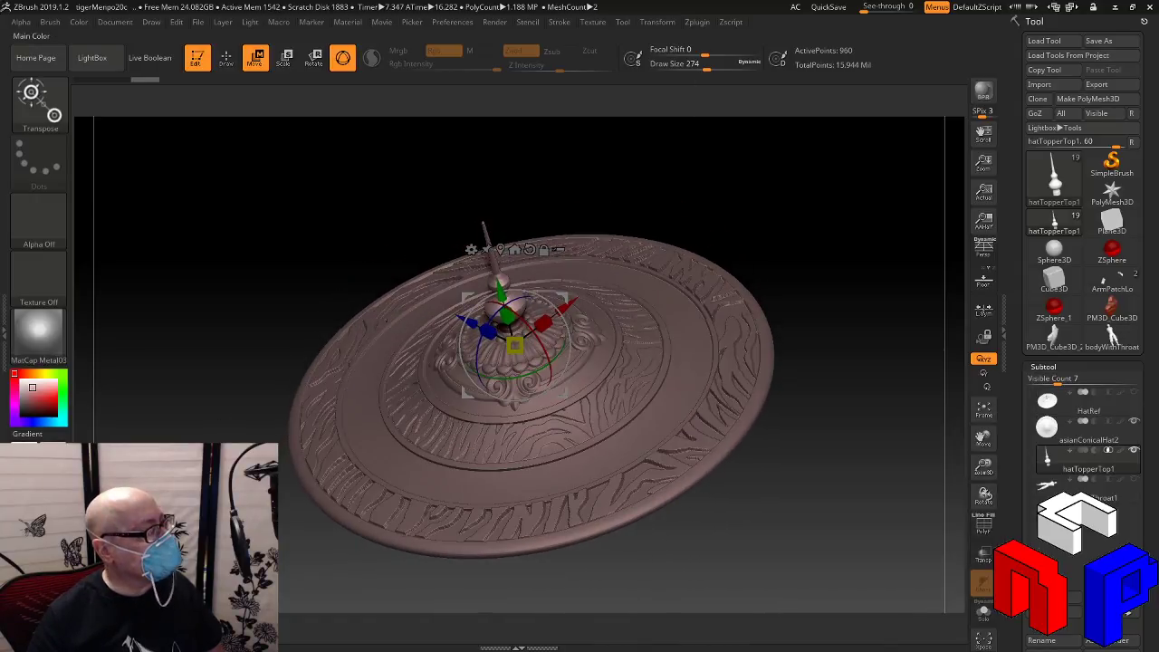
{"action": "key", "text": "v"}
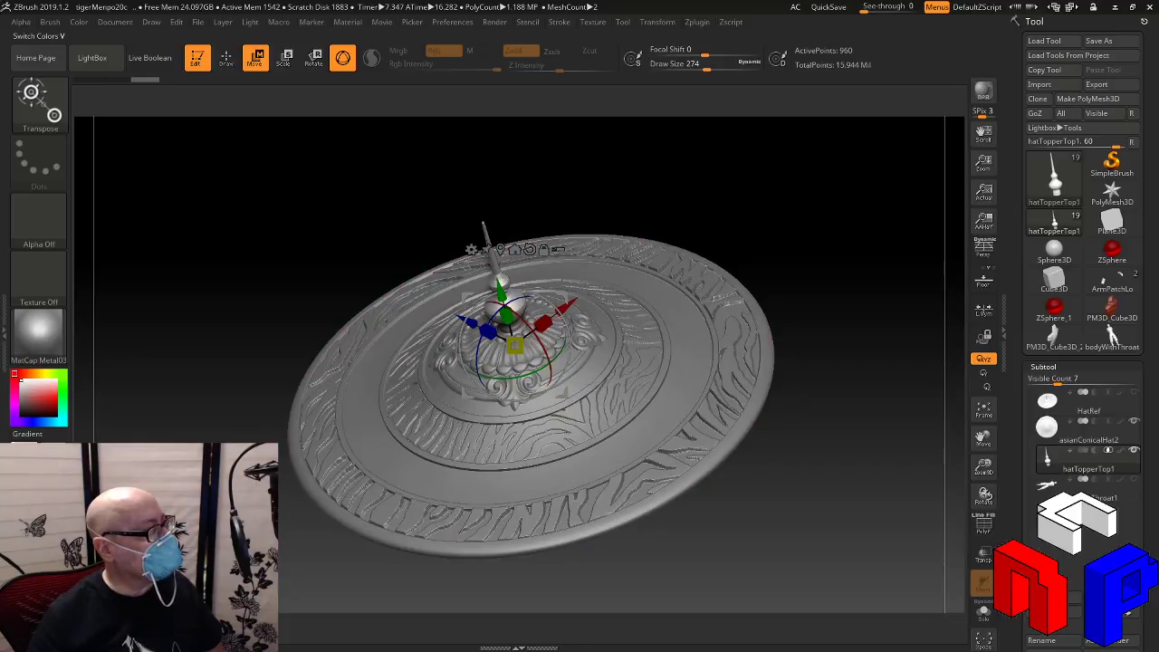
{"action": "key", "text": "v"}
{"action": "left_click", "coordinate": [37, 395]}
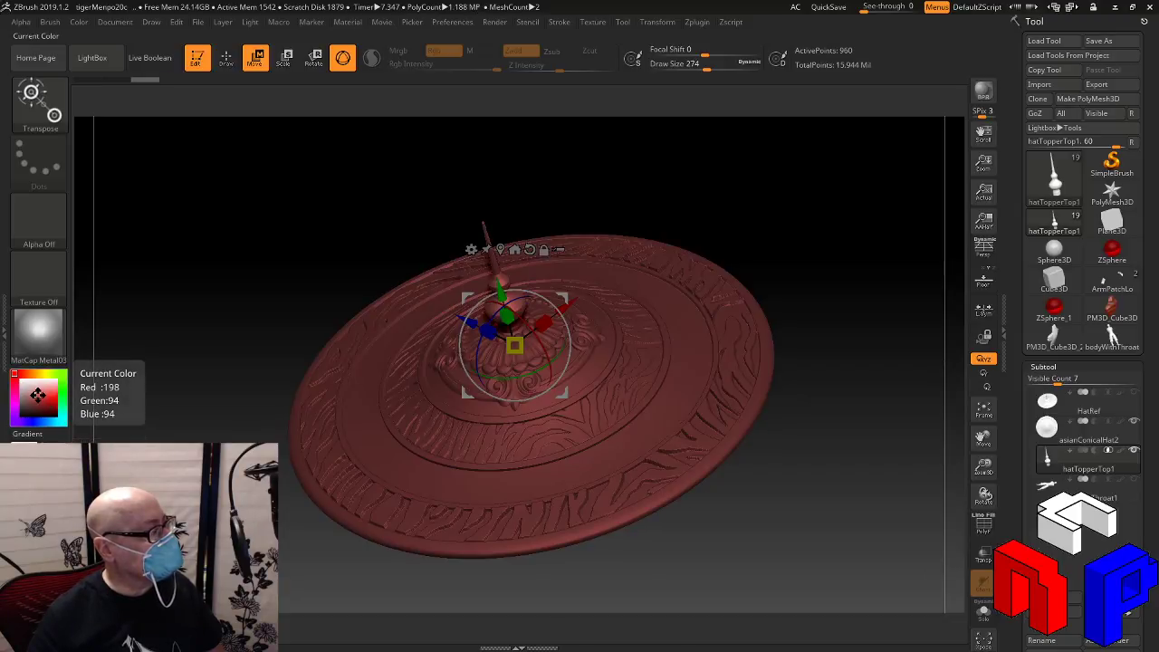
{"action": "left_click", "coordinate": [36, 392]}
{"action": "left_click_drag", "start_coordinate": [629, 254], "coordinate": [627, 299]}
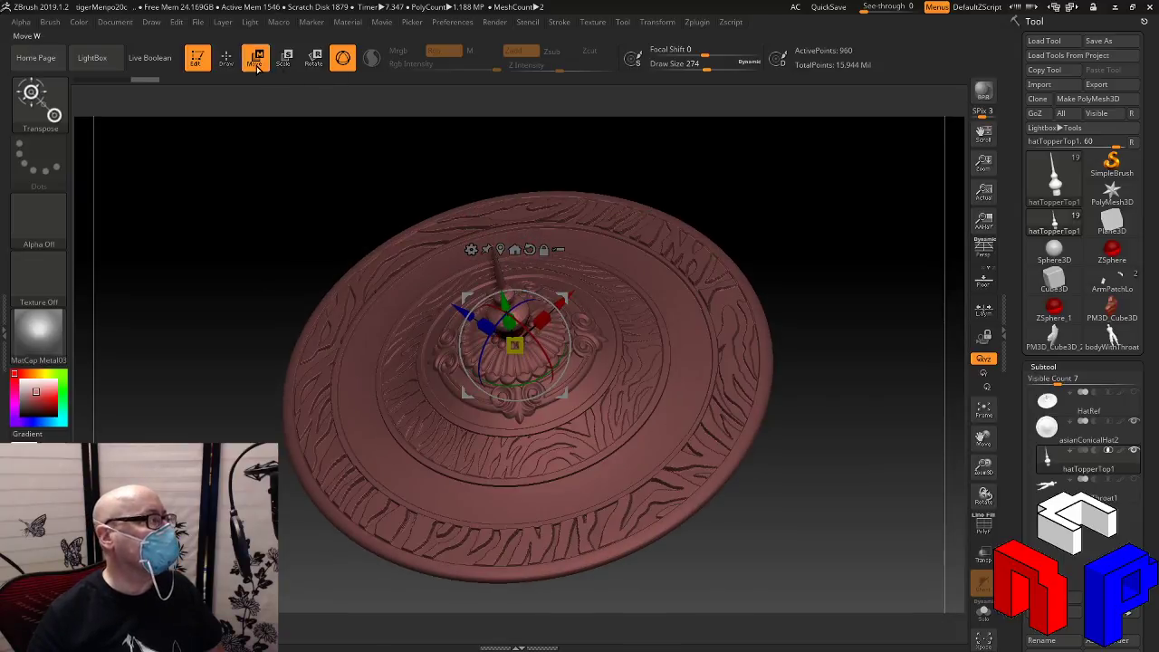
{"action": "key", "text": "q"}
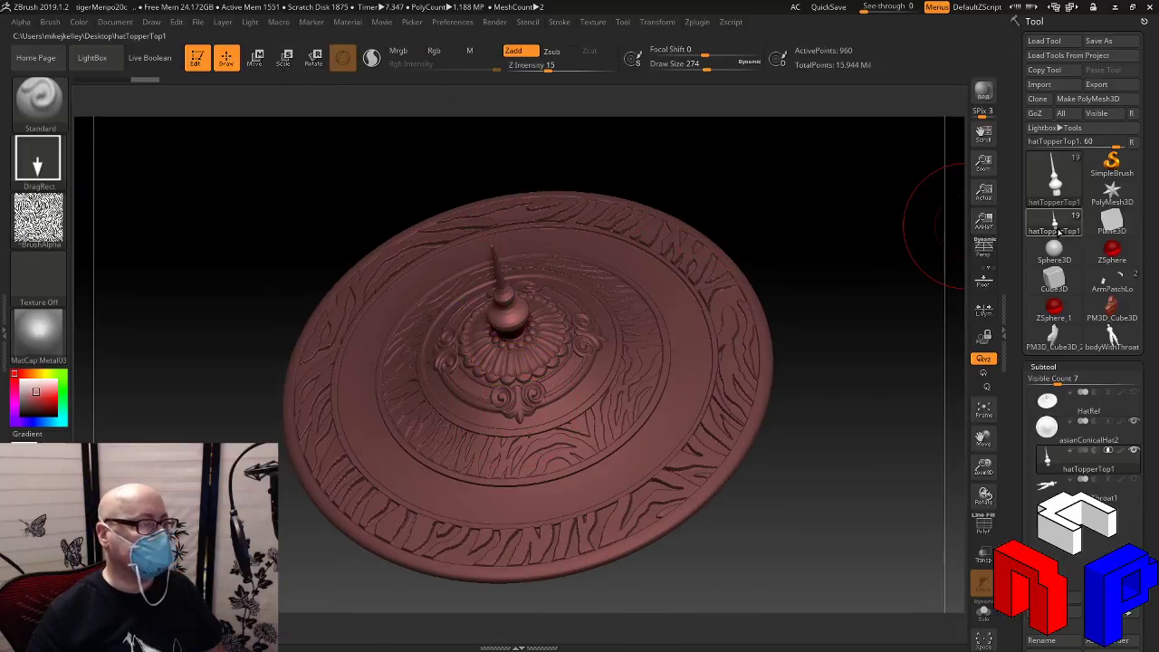
{"action": "mouse_move", "coordinate": [1061, 231]}
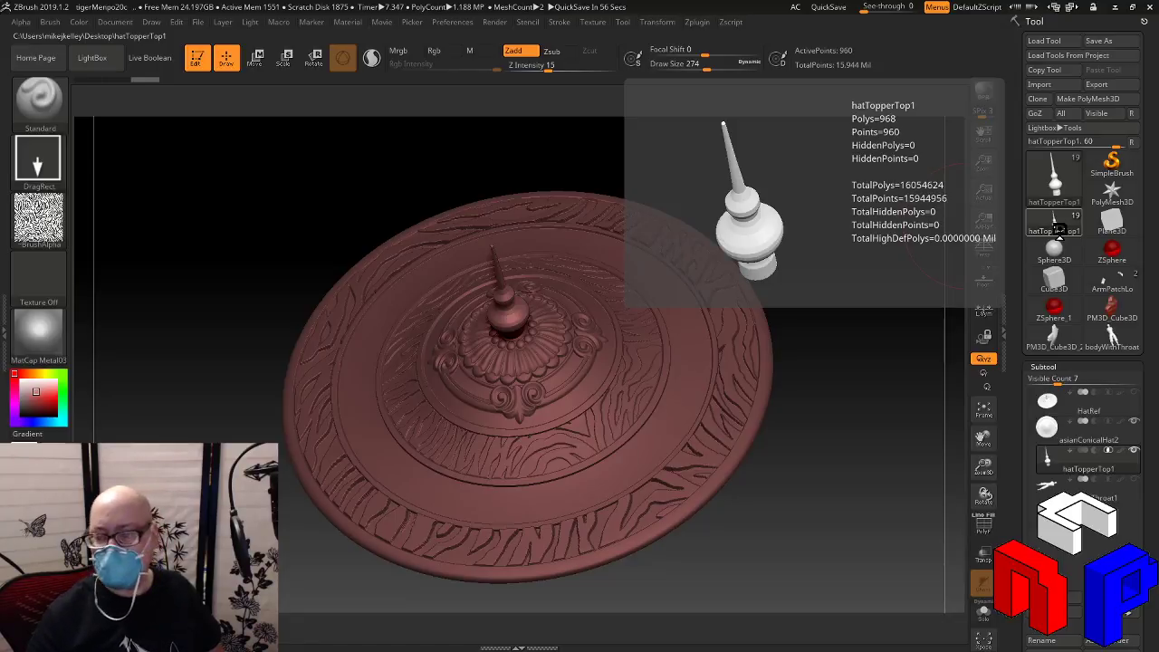
{"action": "mouse_move", "coordinate": [1113, 250]}
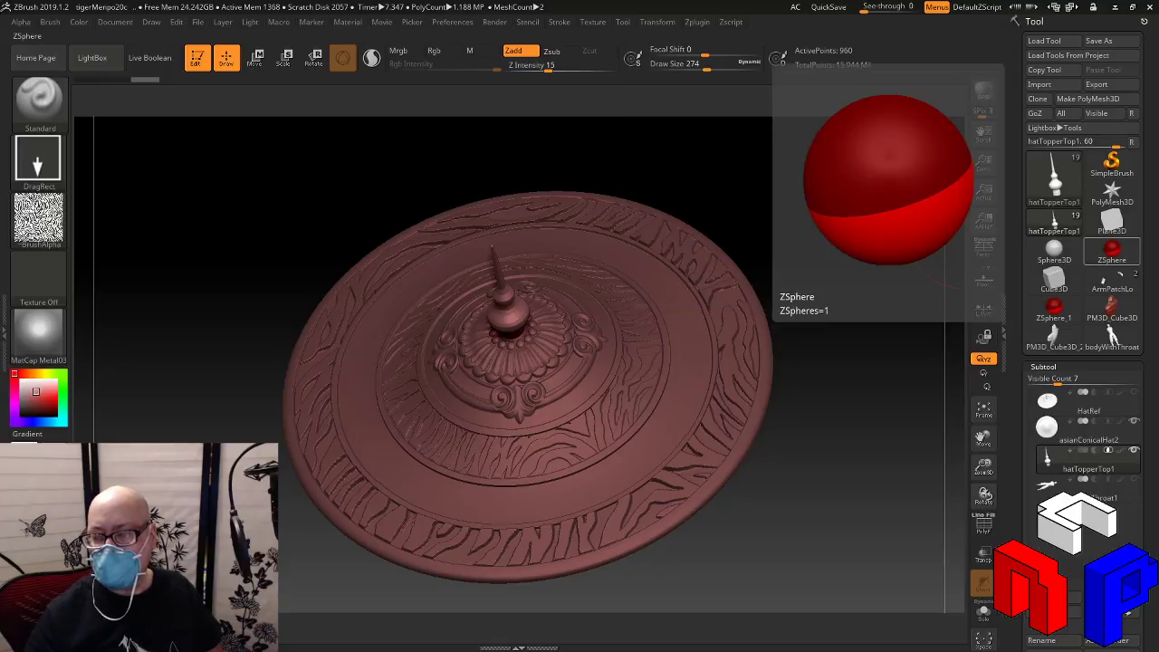